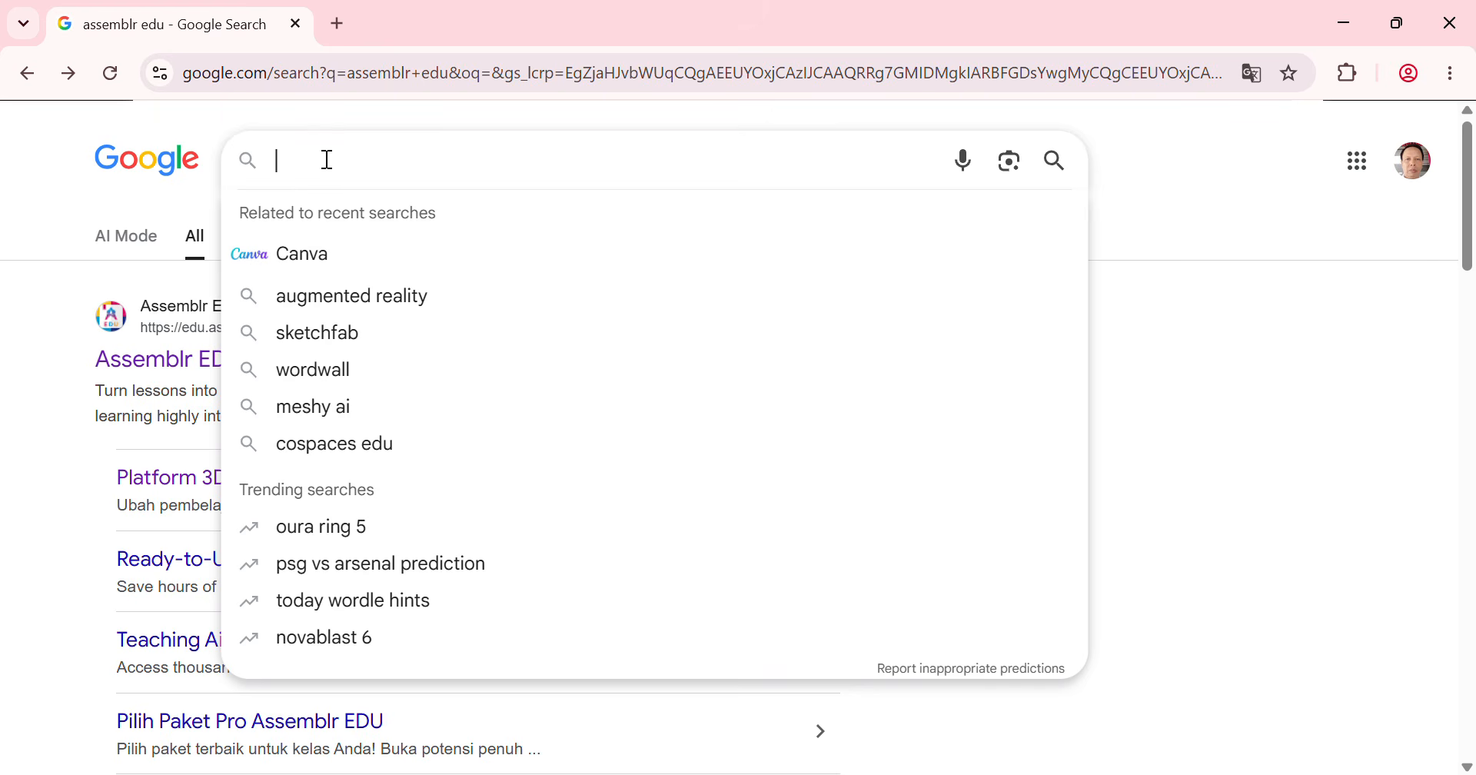
Step: Search Google for "assemblr edu" and open the Assemblr EDU website
type("assembl")
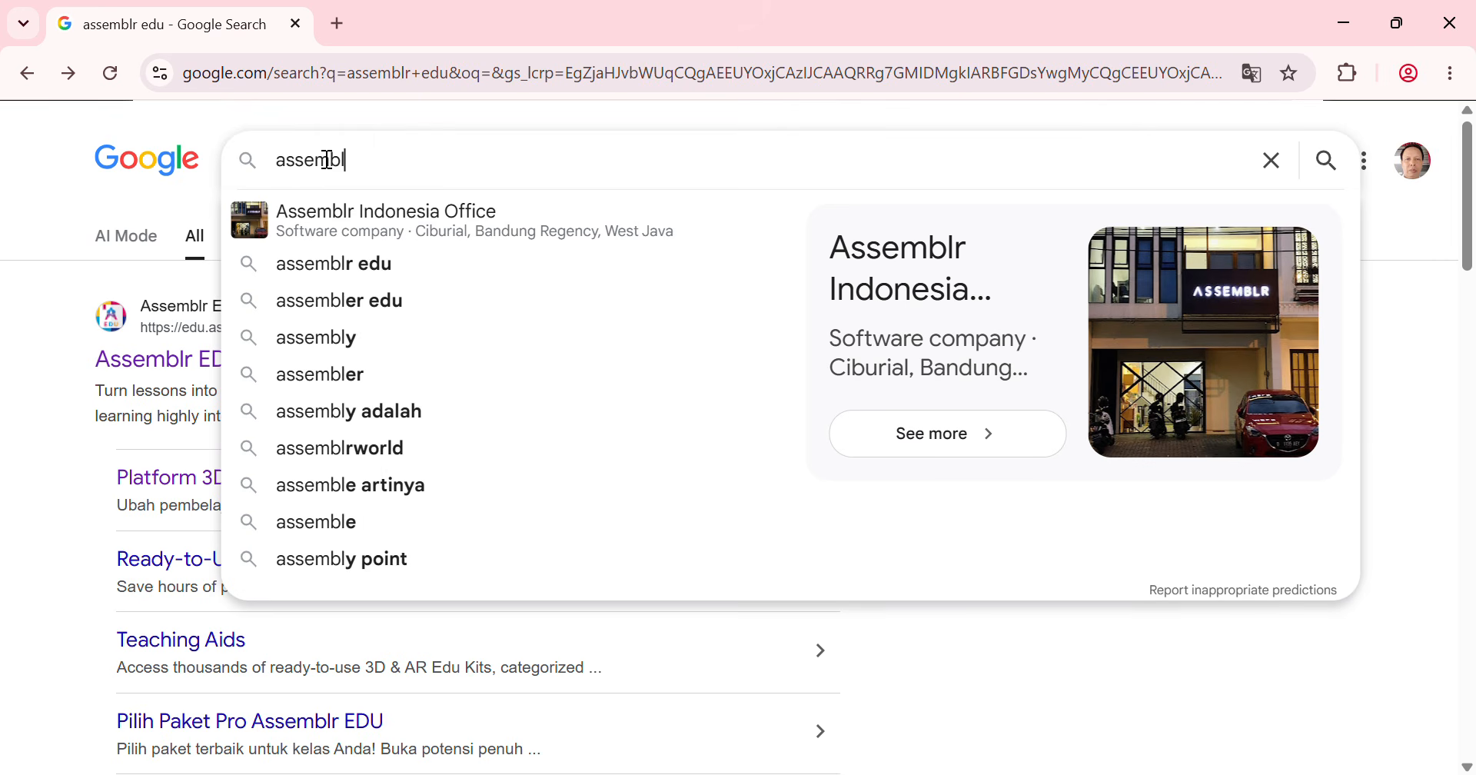
type("r")
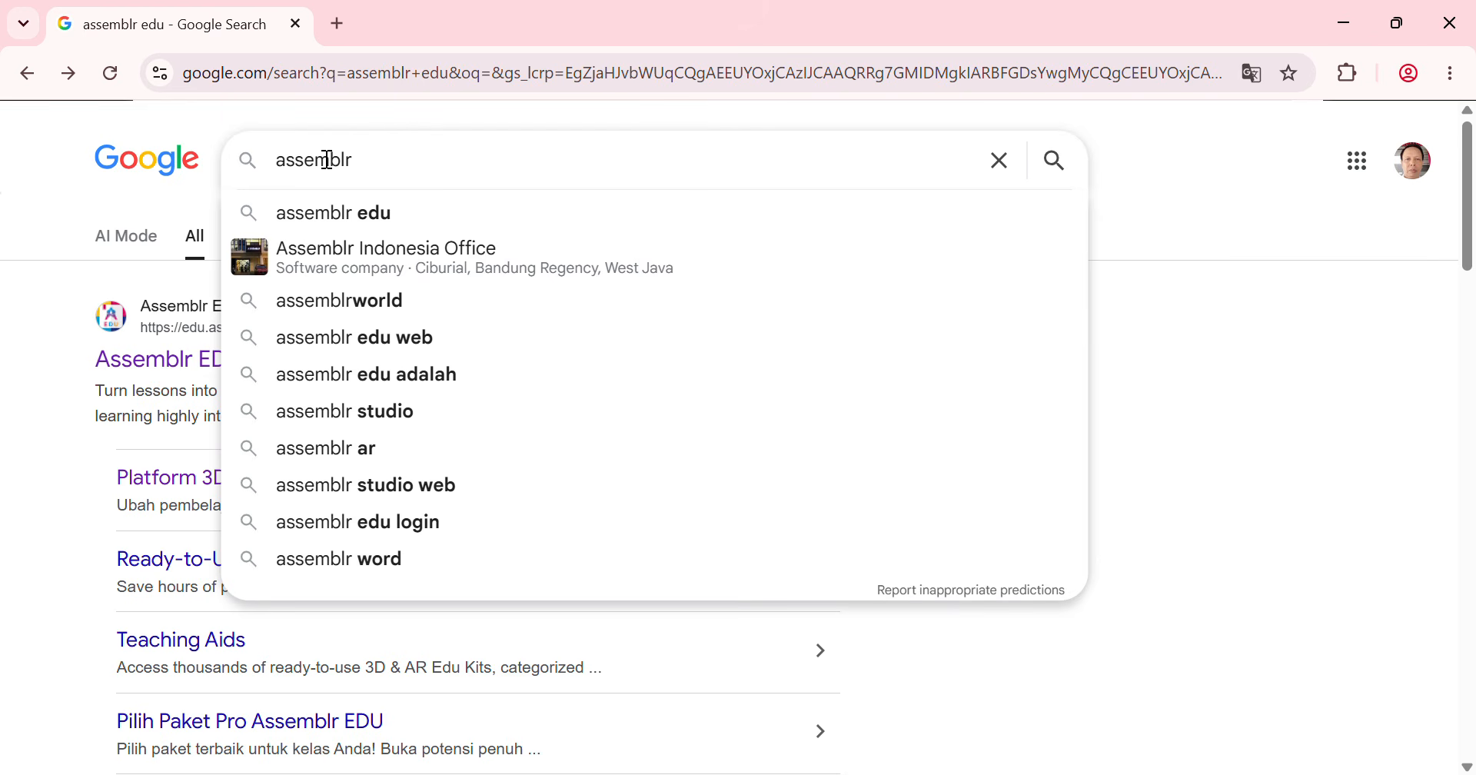
type(" edu")
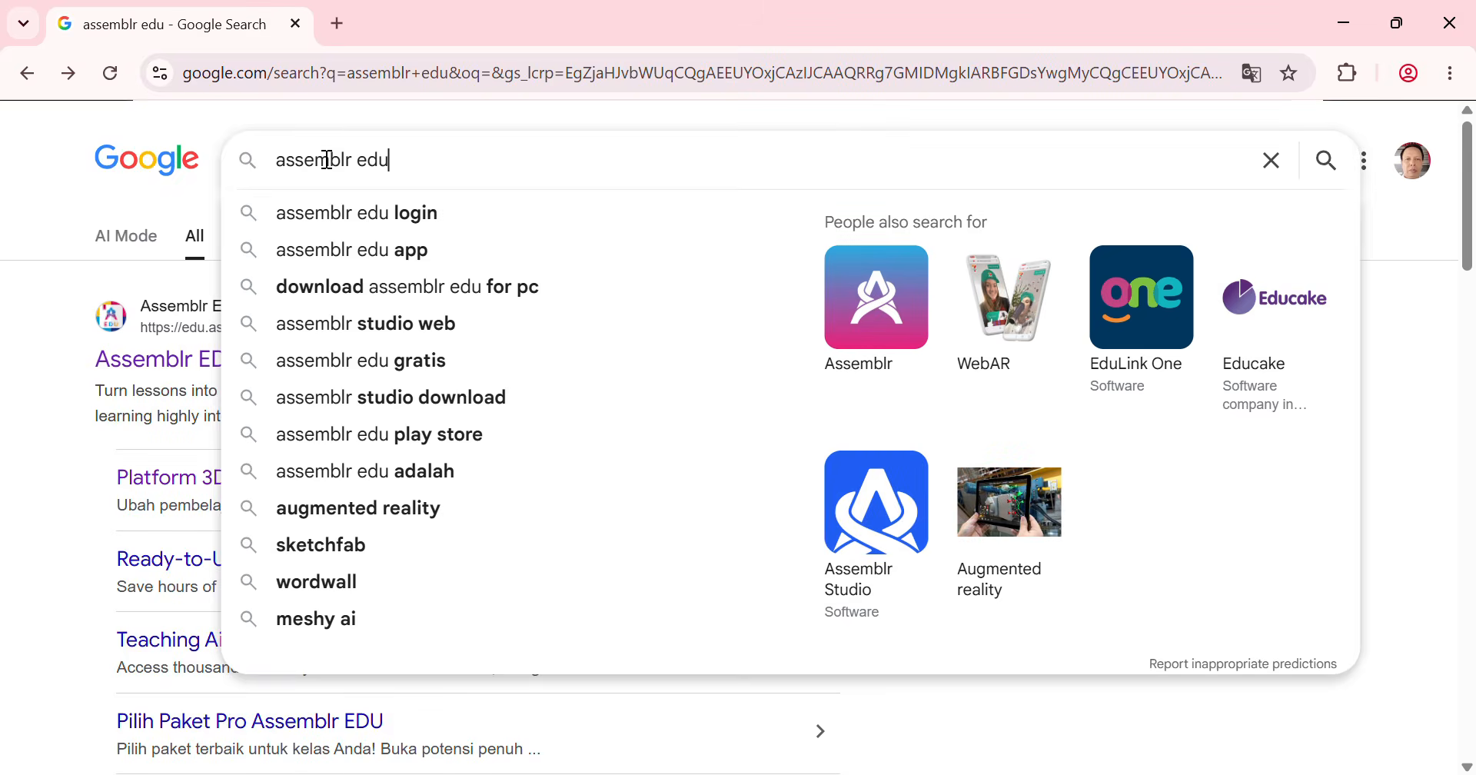
key("Return")
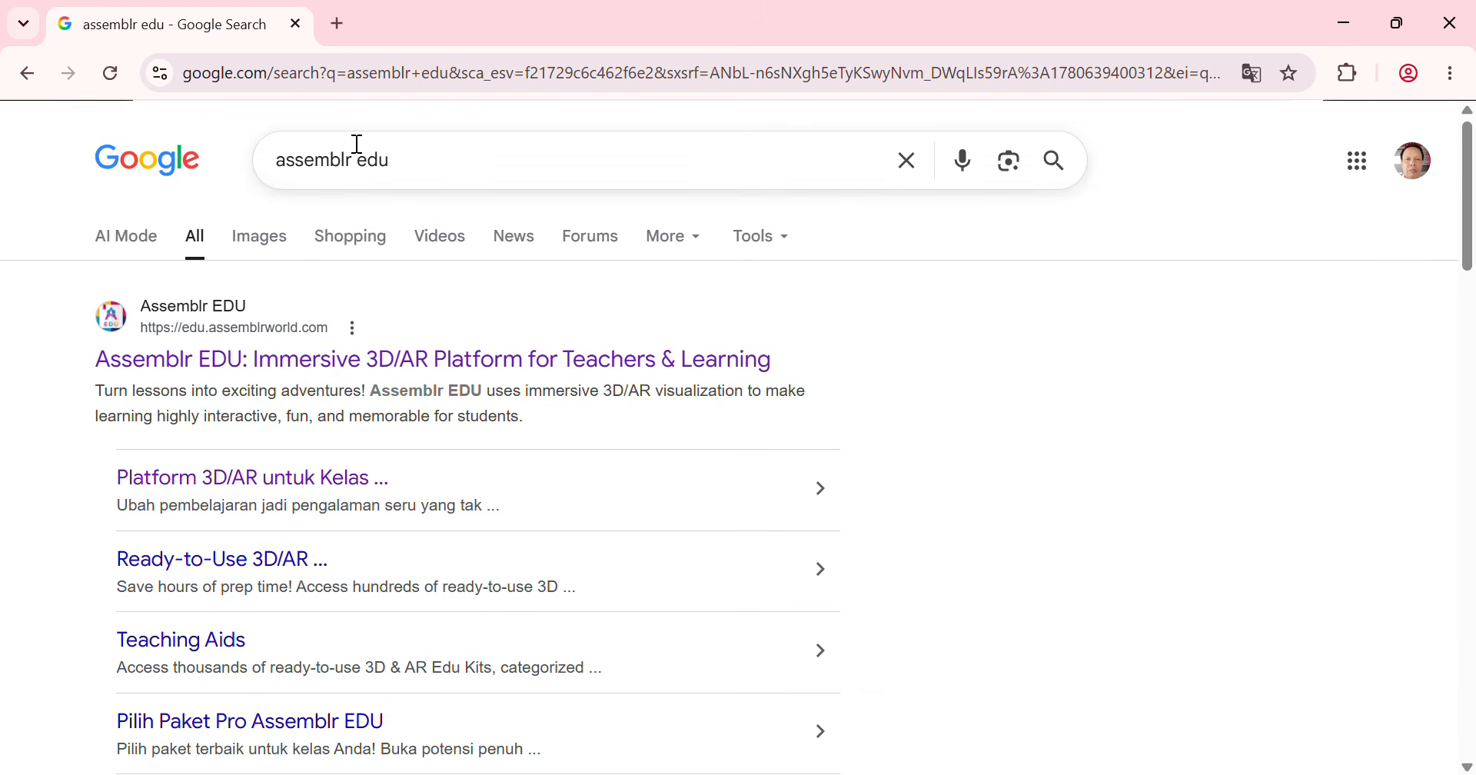
left_click(308, 360)
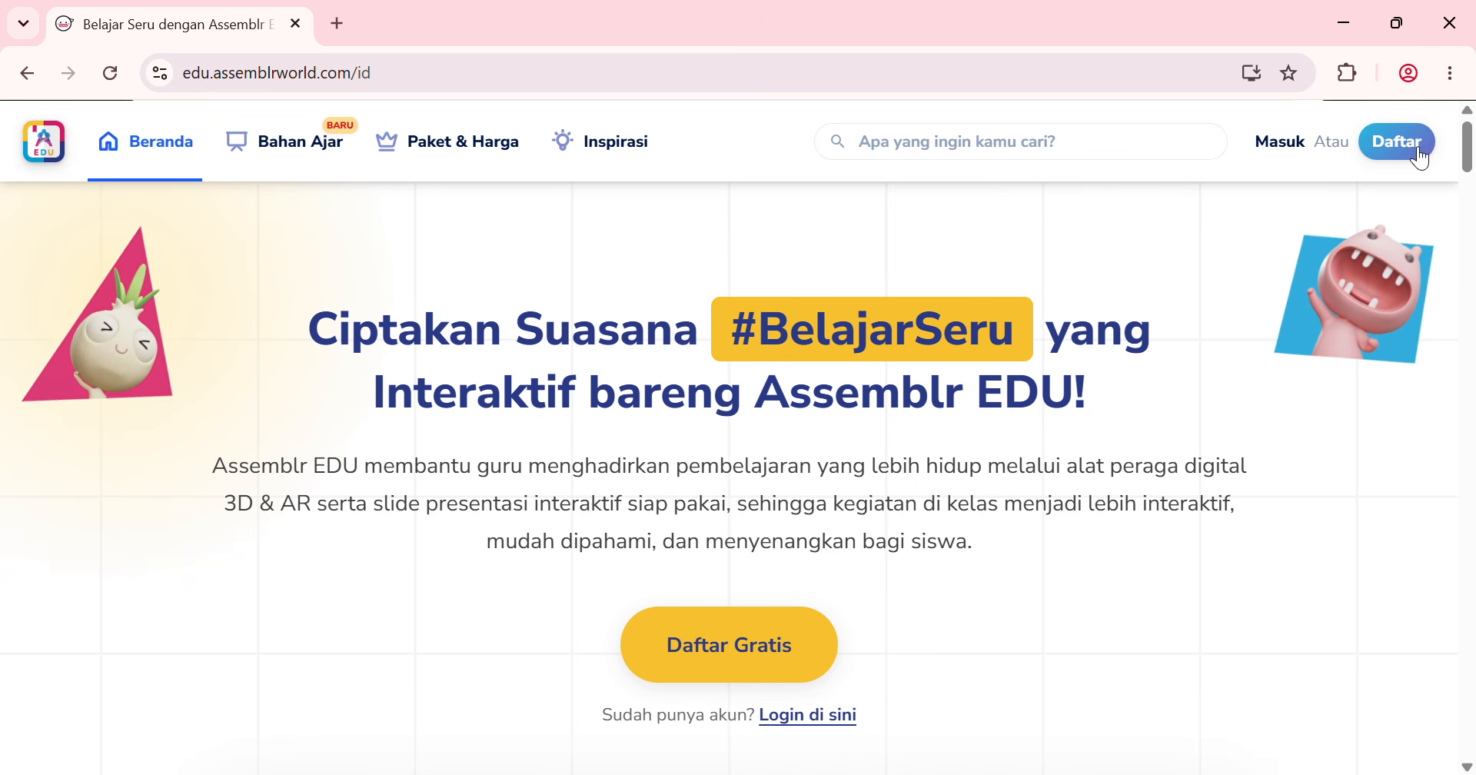
Step: Log in to Assemblr EDU with the Belajar.id option, reading and accepting the notice for Belajar.id users
left_click(1292, 156)
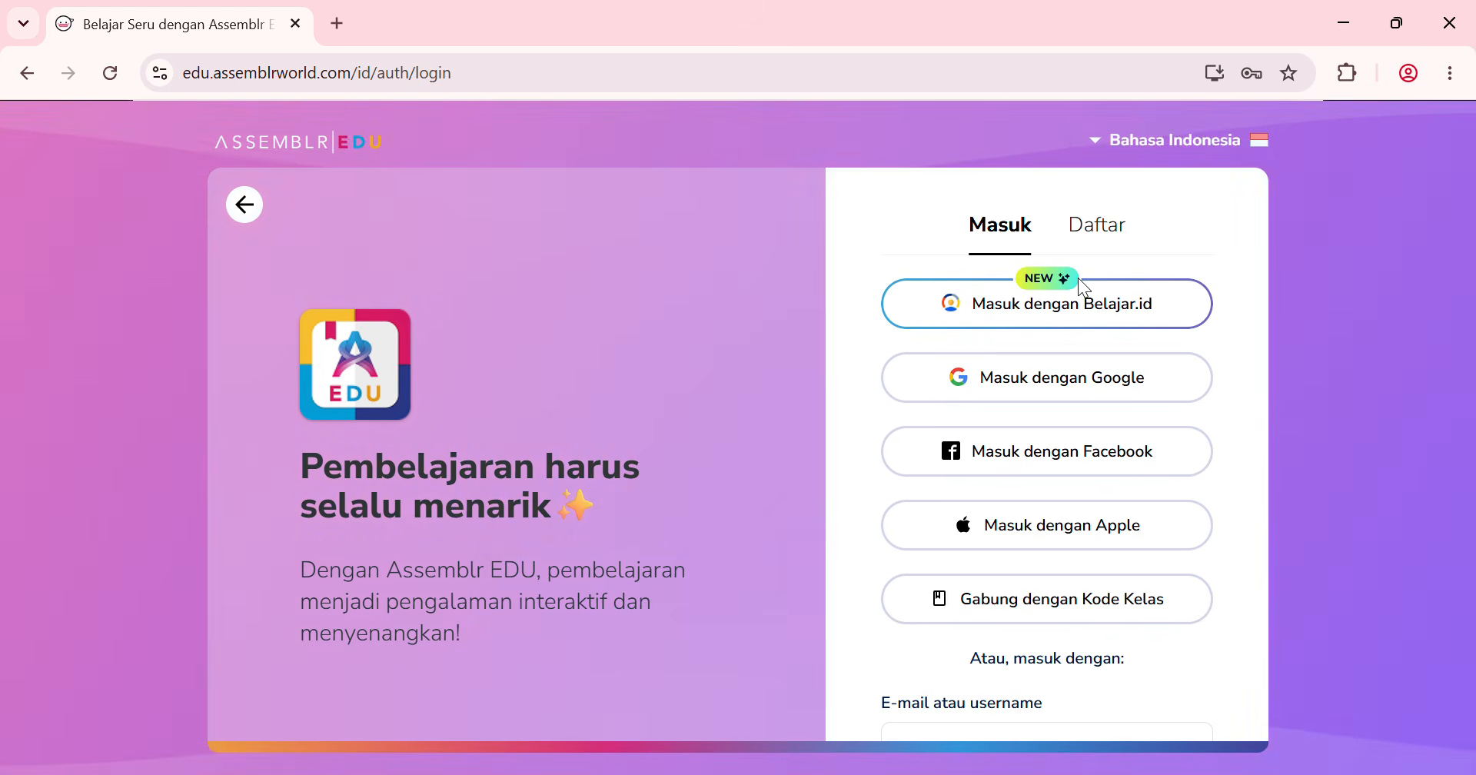
left_click(1052, 315)
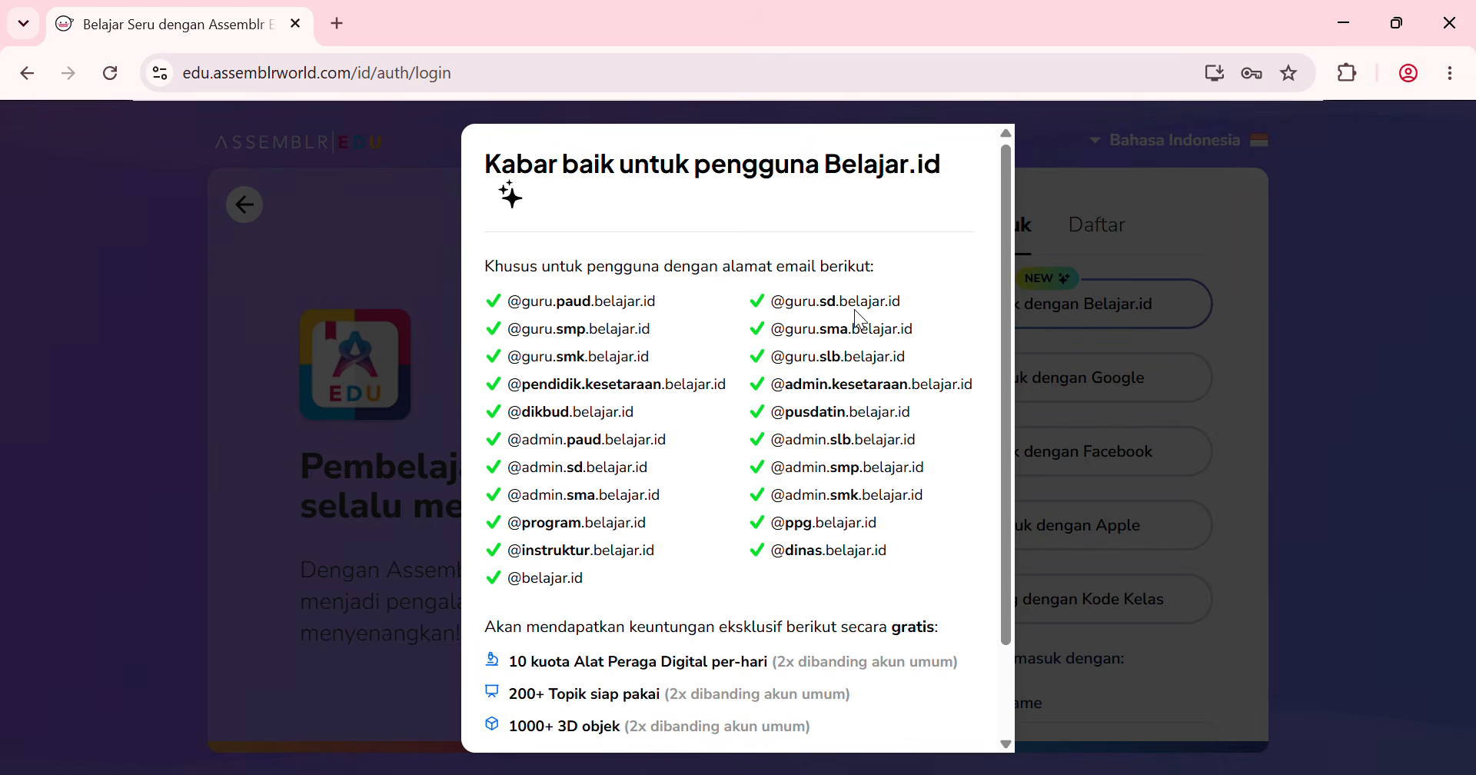
scroll(646, 277, "down", 2)
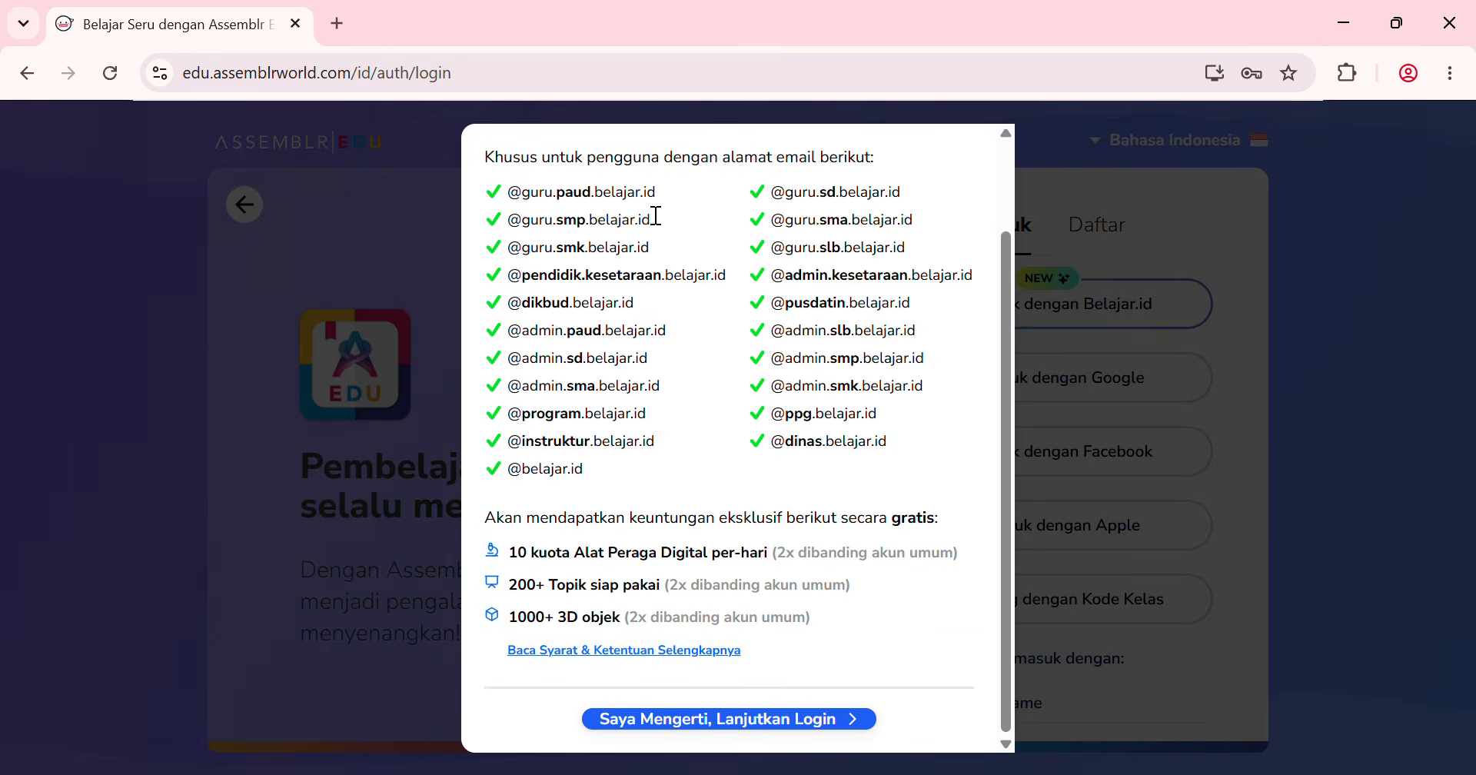
scroll(656, 216, "up", 2)
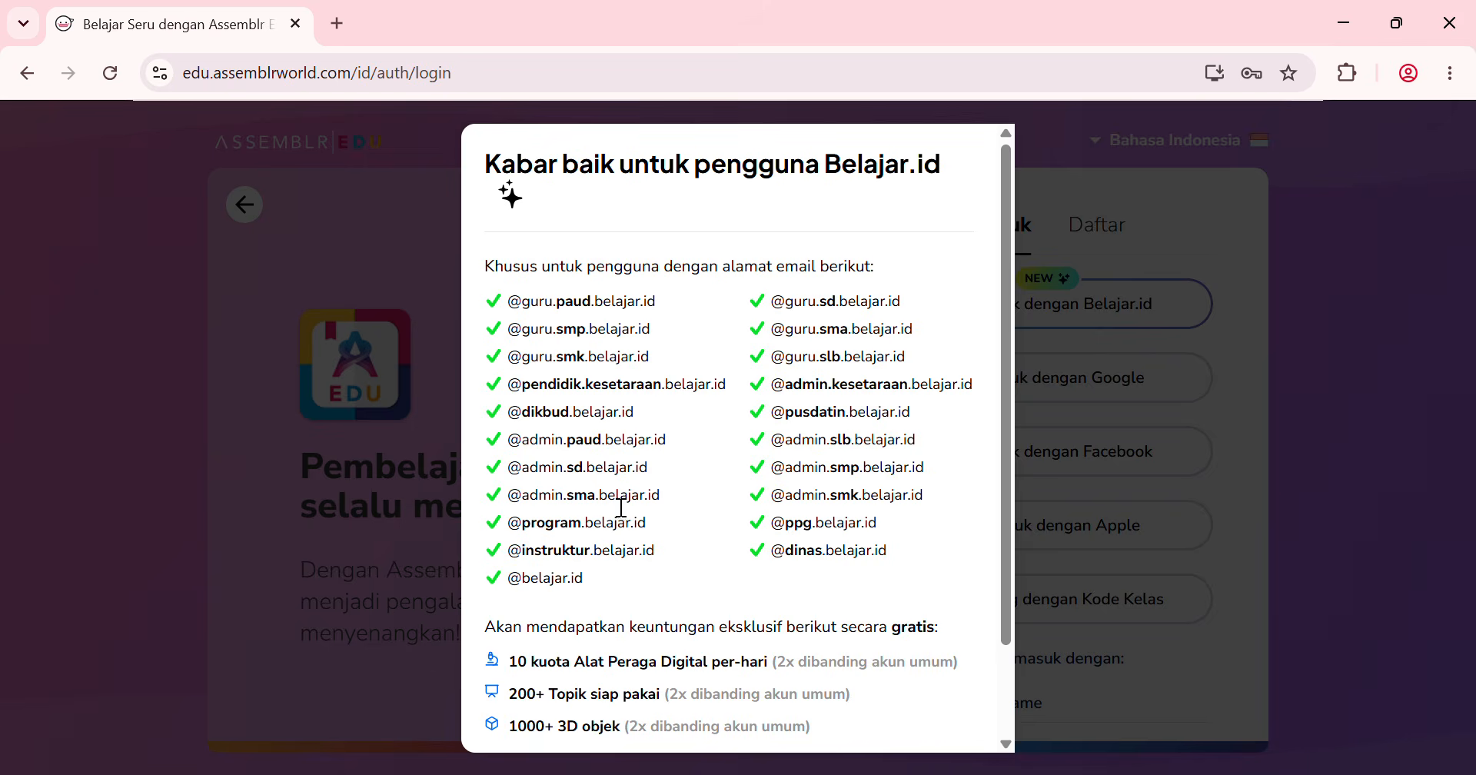
scroll(846, 615, "down", 2)
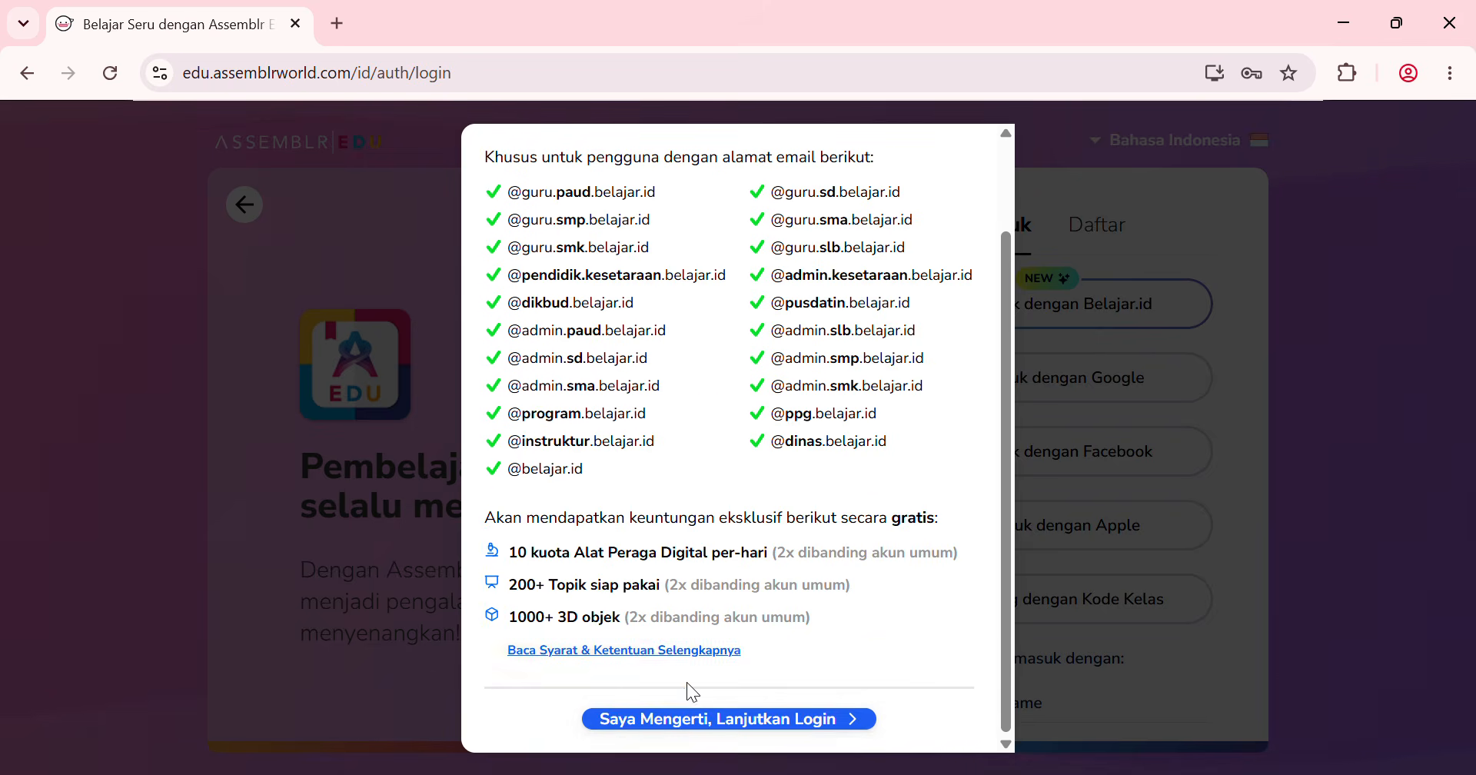
left_click(723, 719)
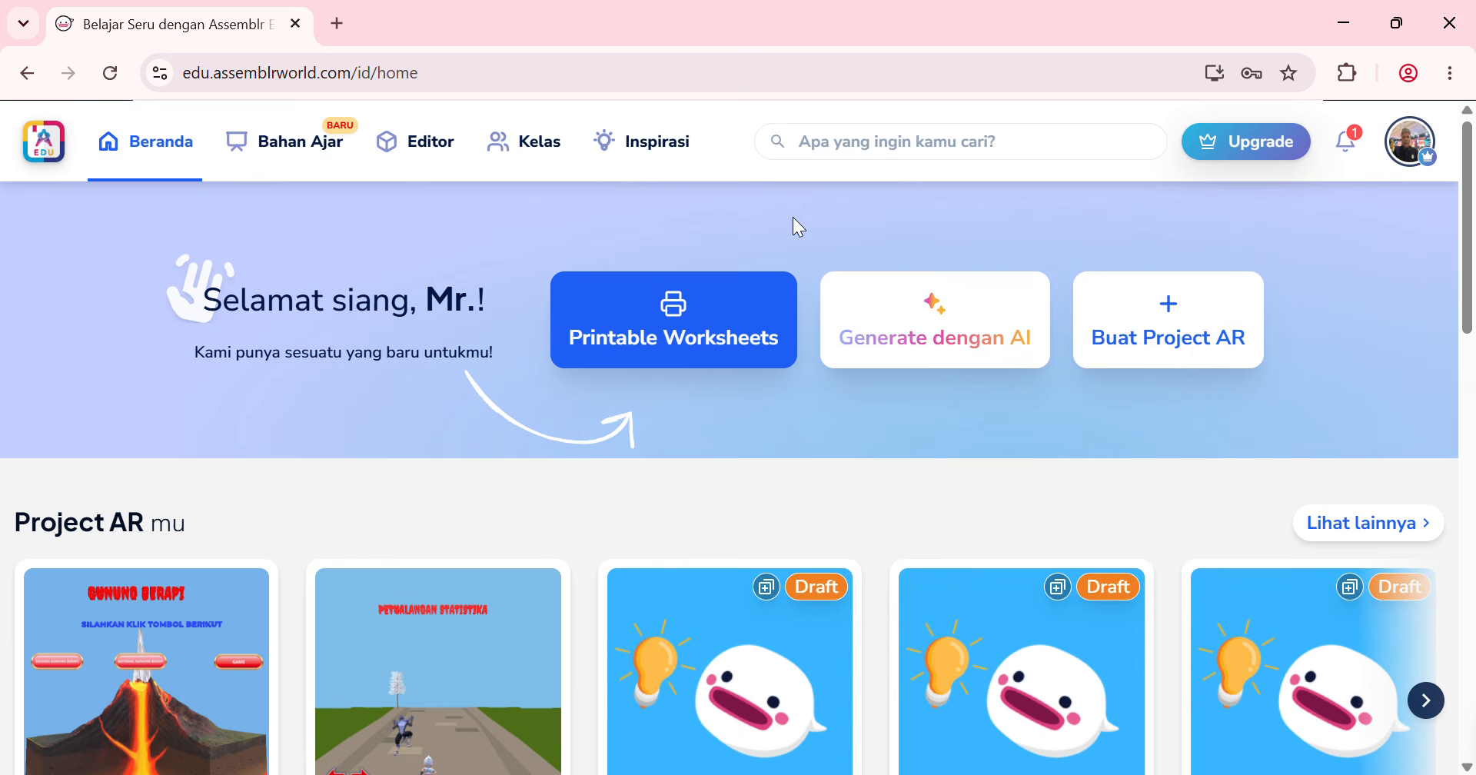
Step: Create a new AR project using the Default Editor
left_click(1174, 316)
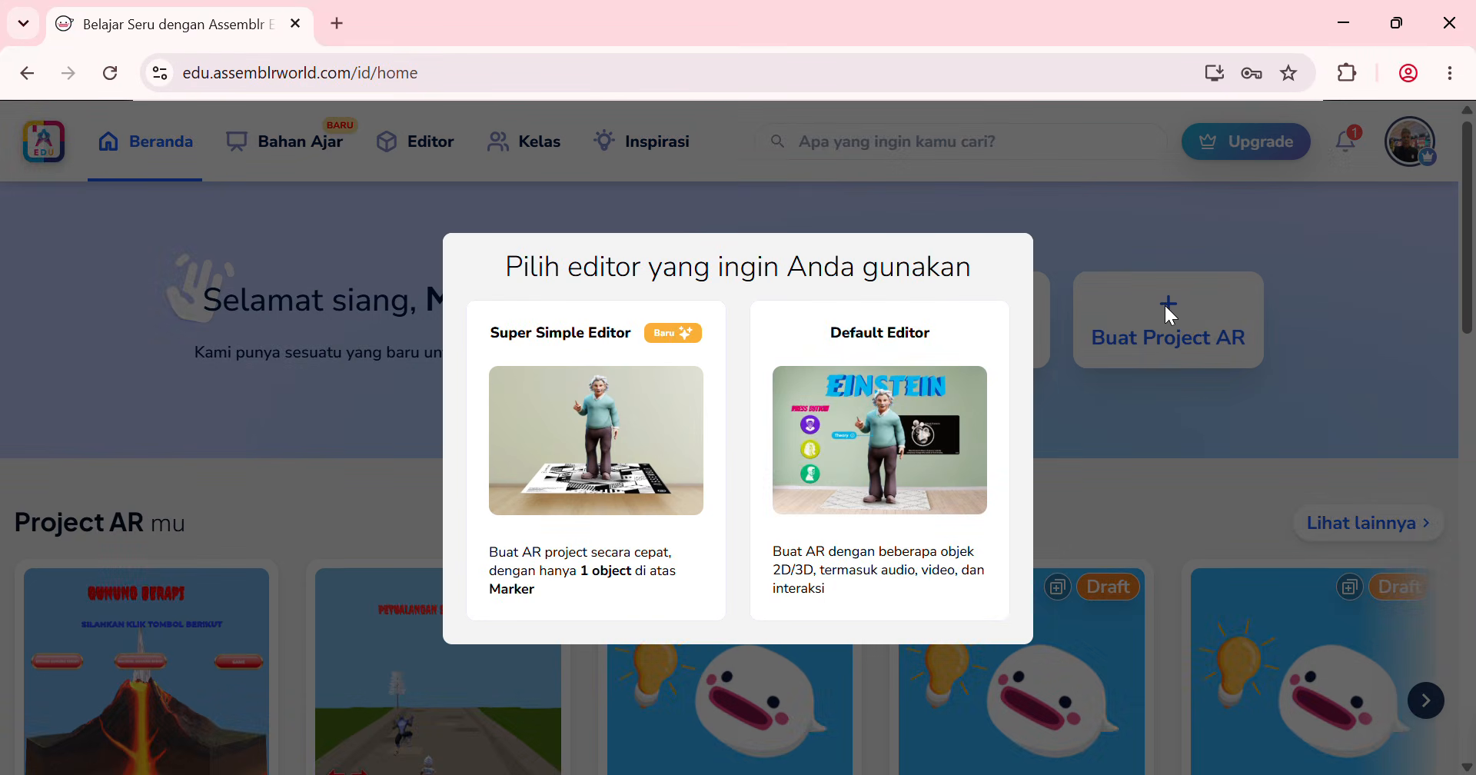
left_click(886, 343)
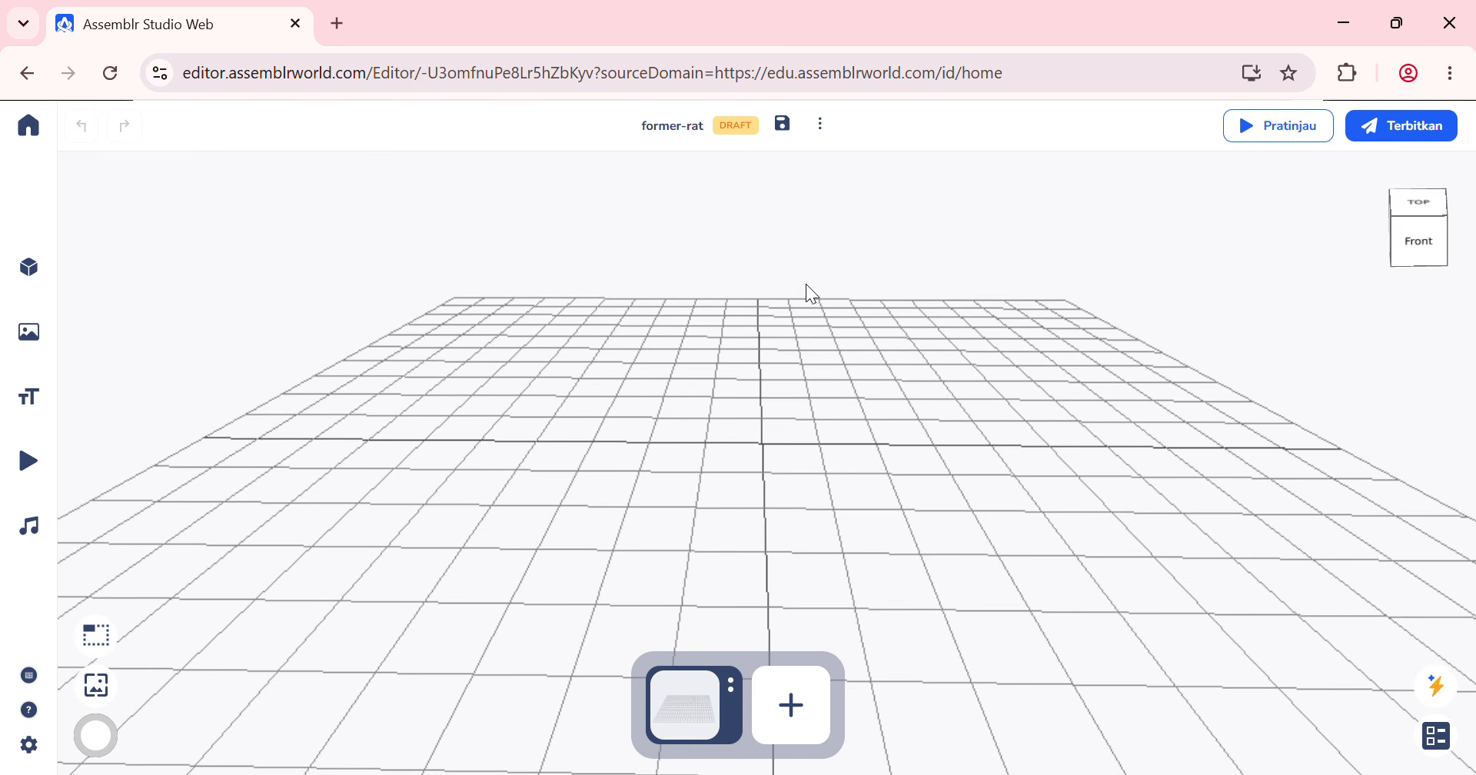
Step: Set the camera for scene-1 and close the scene settings
right_click(704, 707)
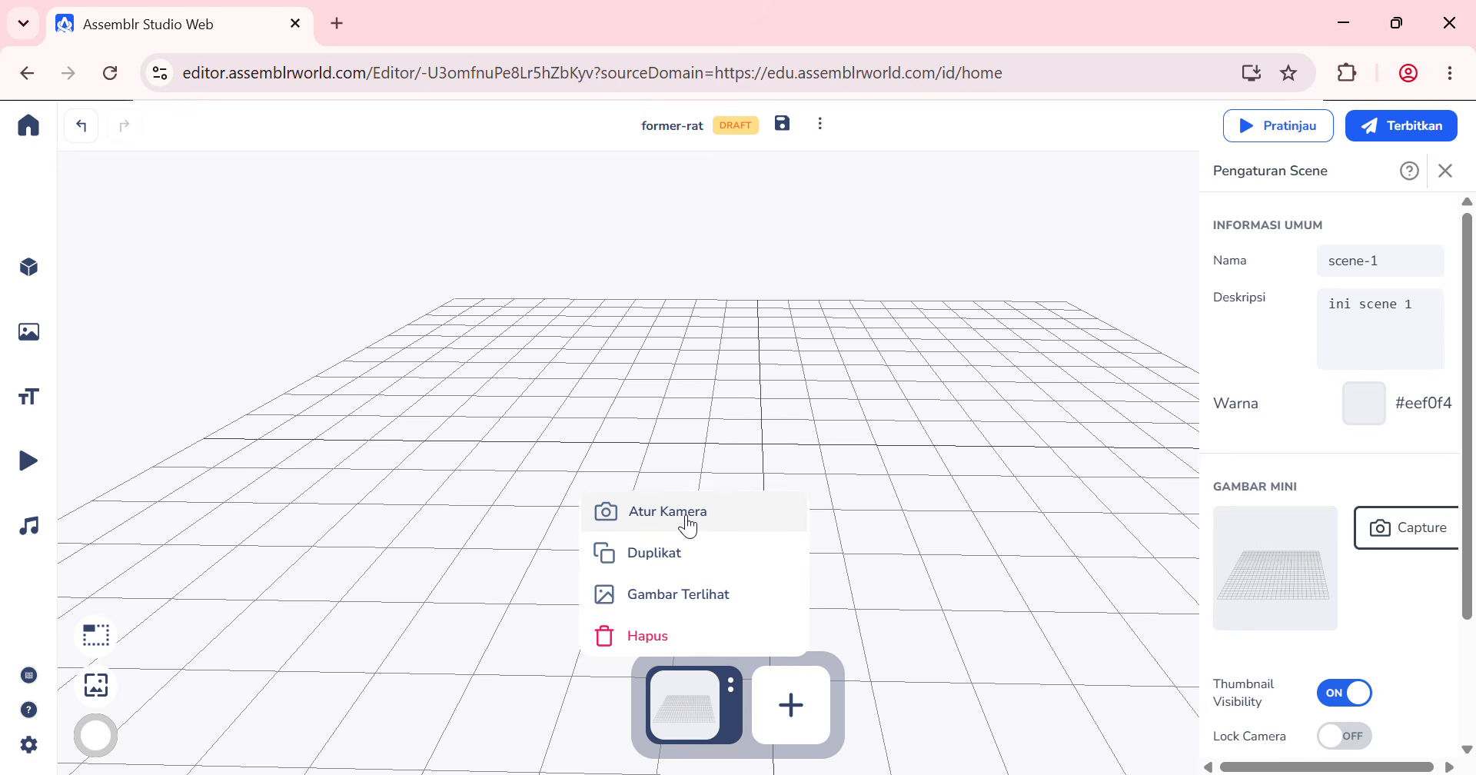
right_click_drag(881, 371, 851, 471)
left_click_drag(851, 471, 857, 435)
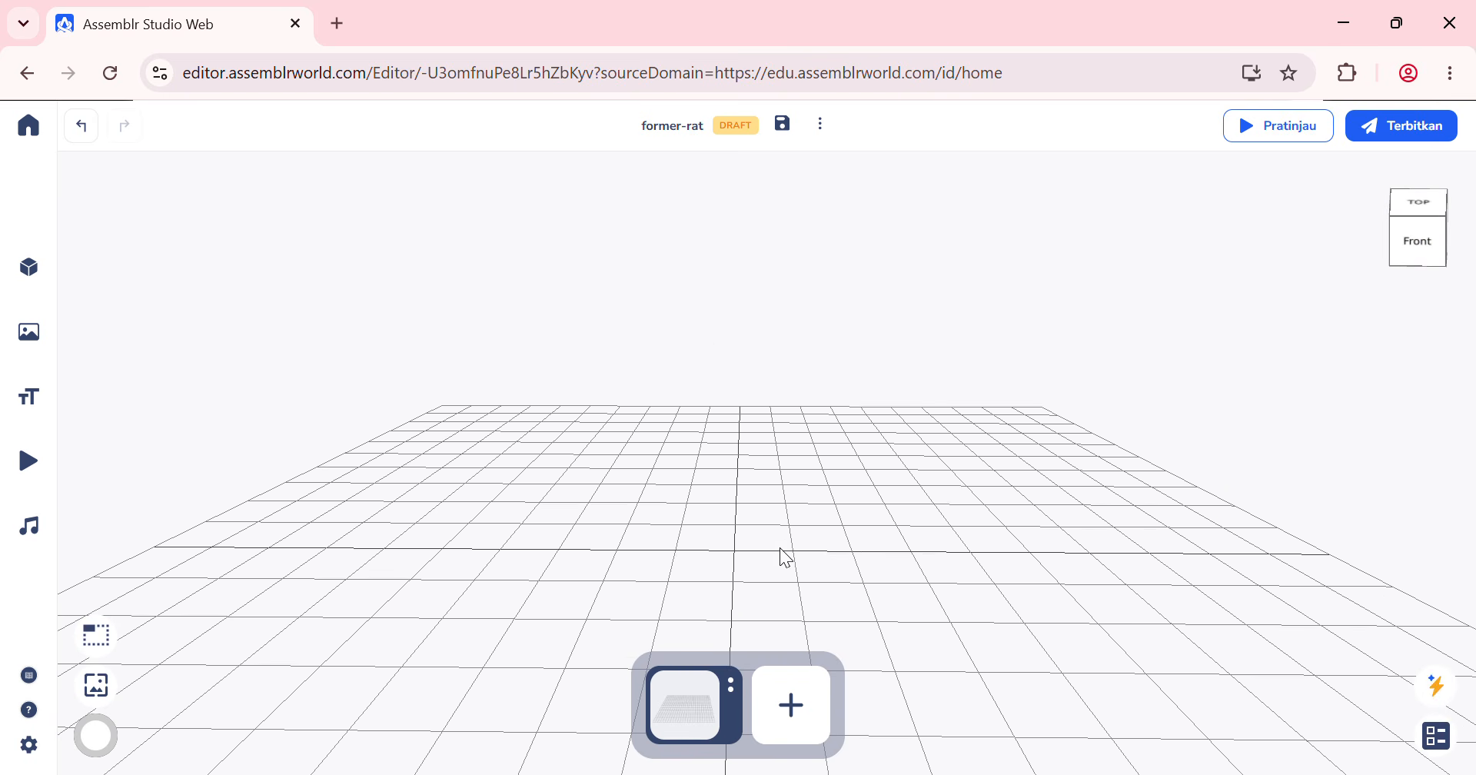
right_click(705, 709)
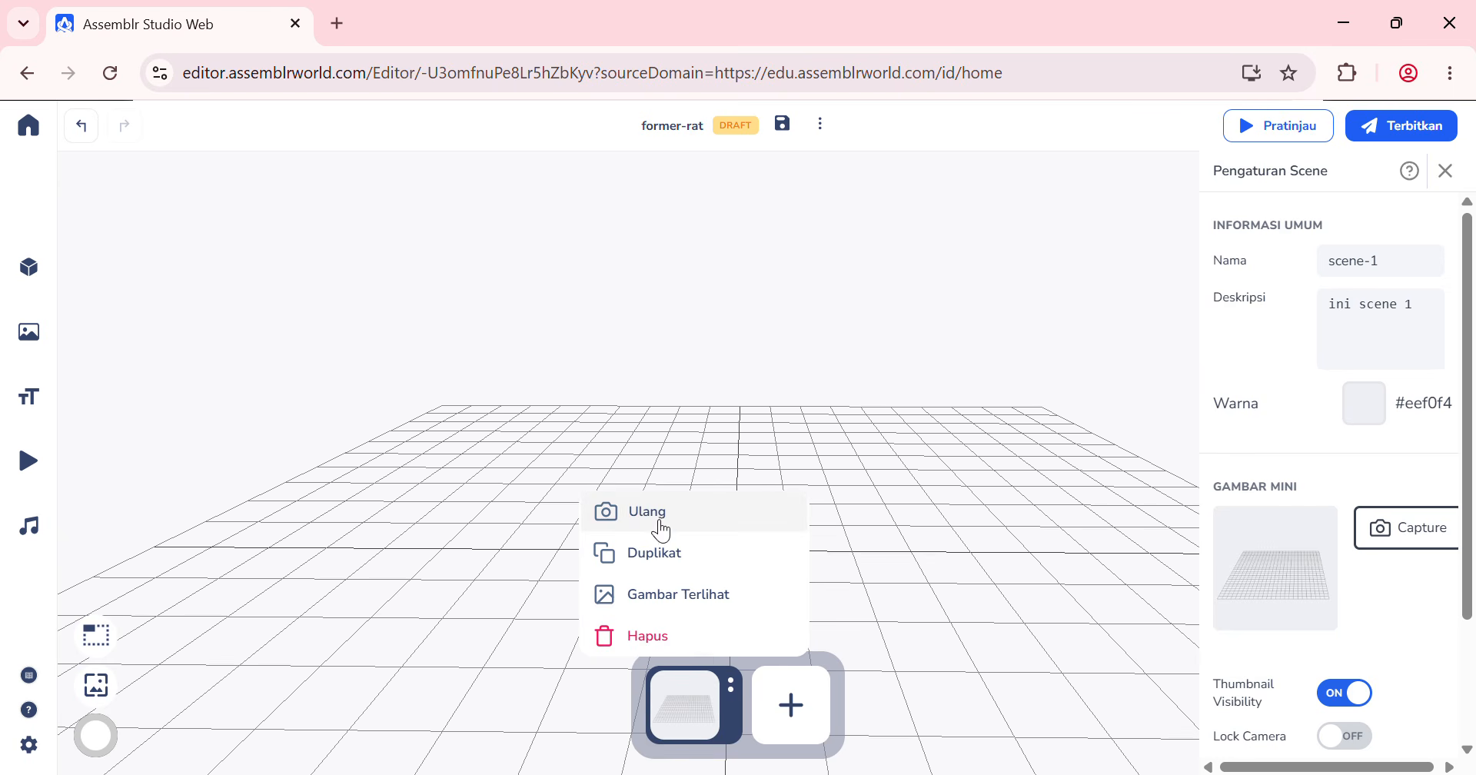
left_click(936, 319)
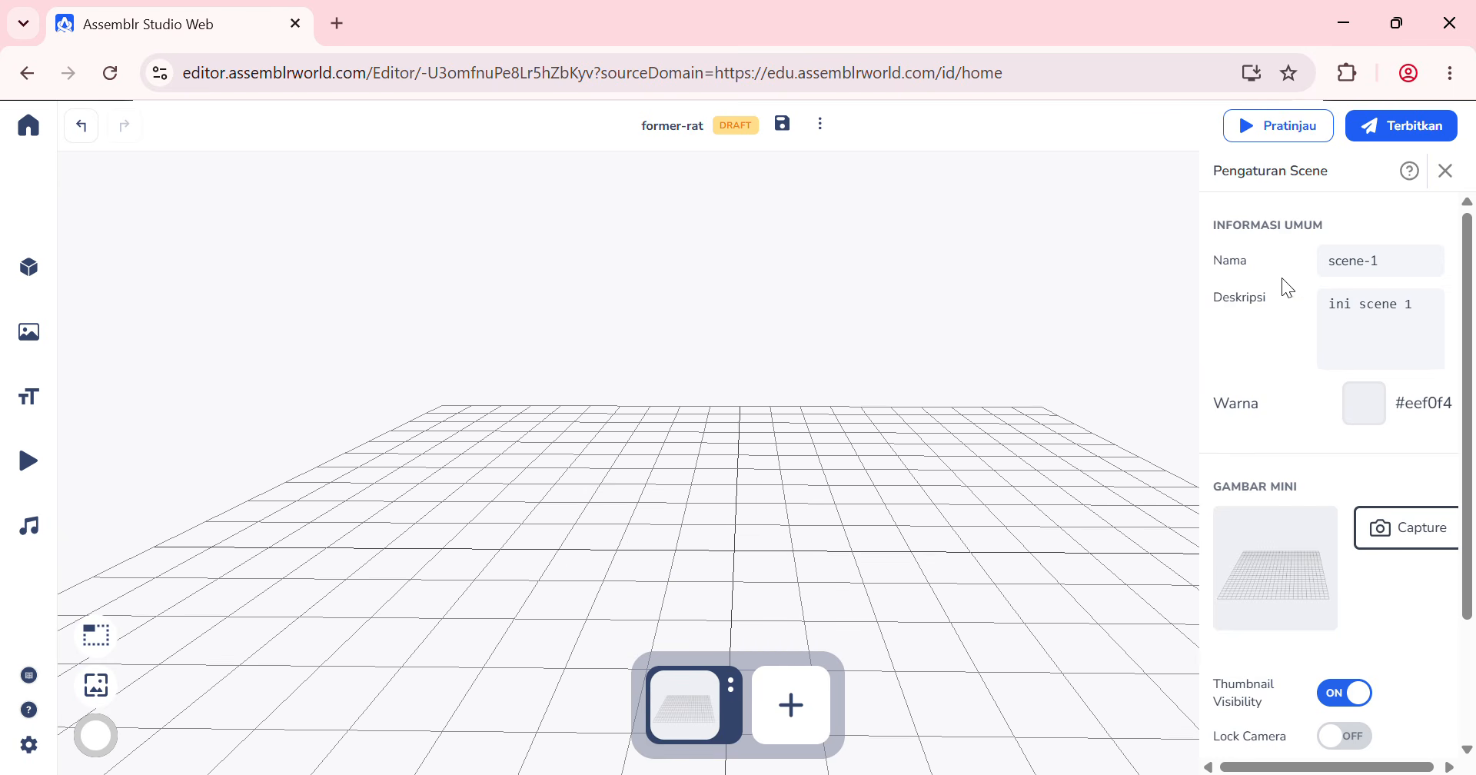
left_click(1446, 171)
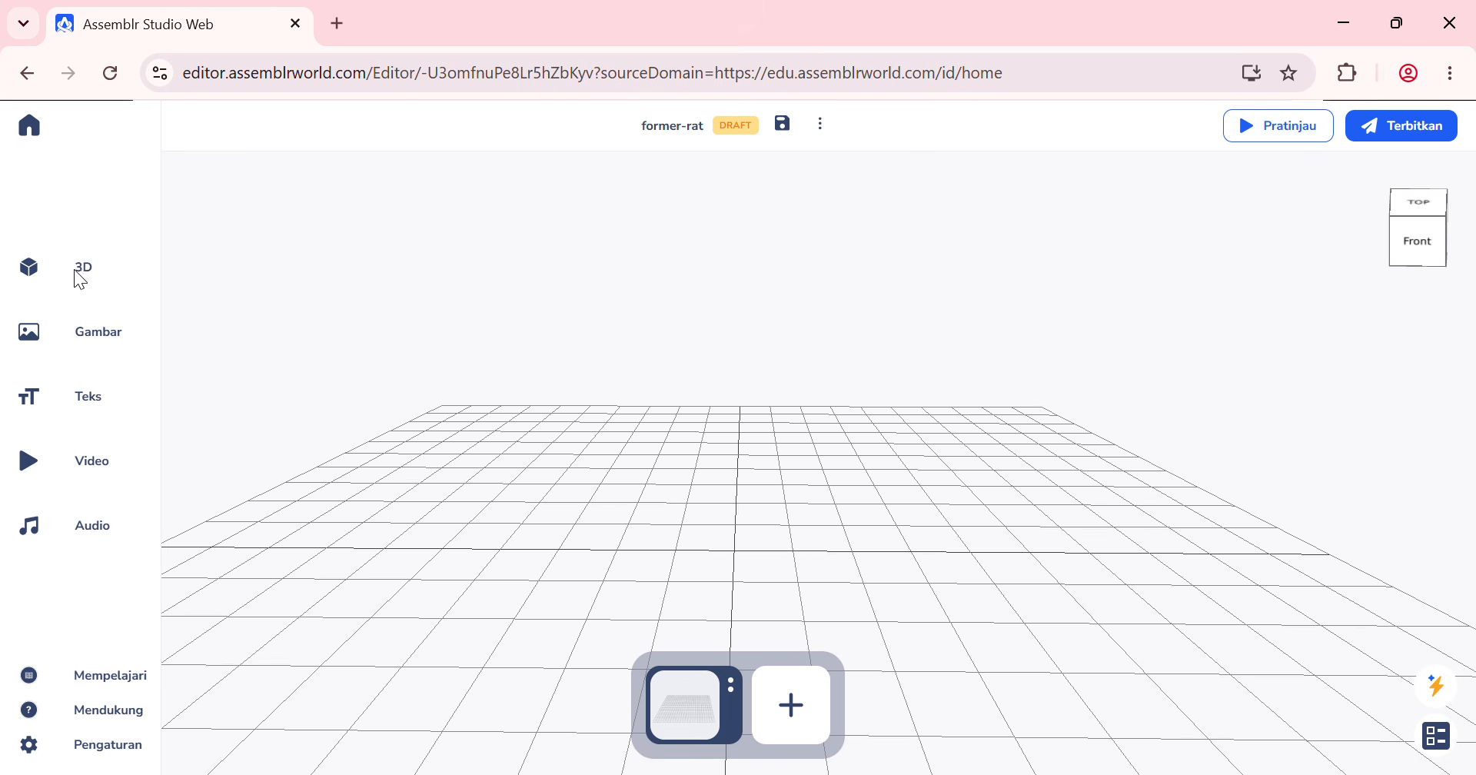
Step: Open the 3D library's owned bundles and search the library for "volcano"
left_click(98, 271)
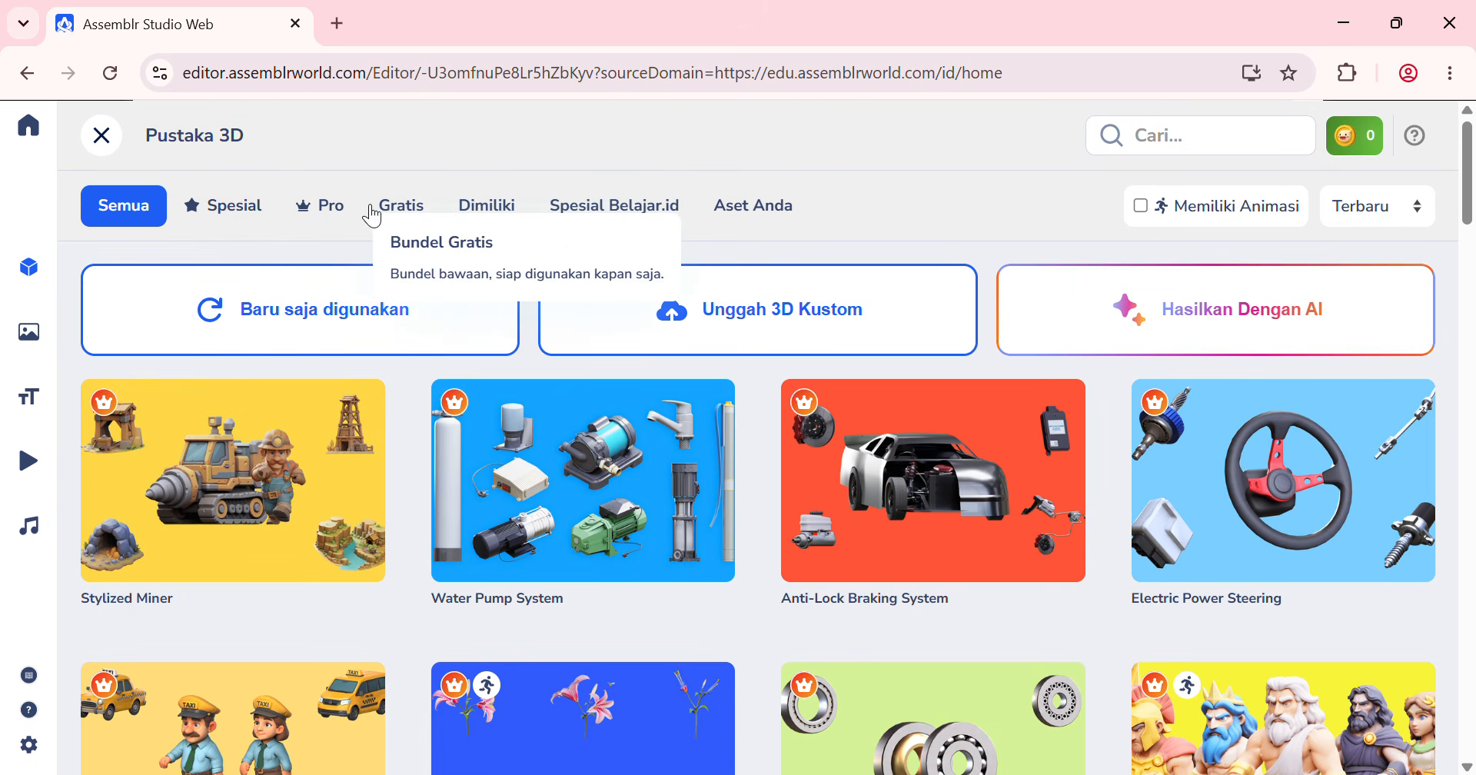
left_click(493, 214)
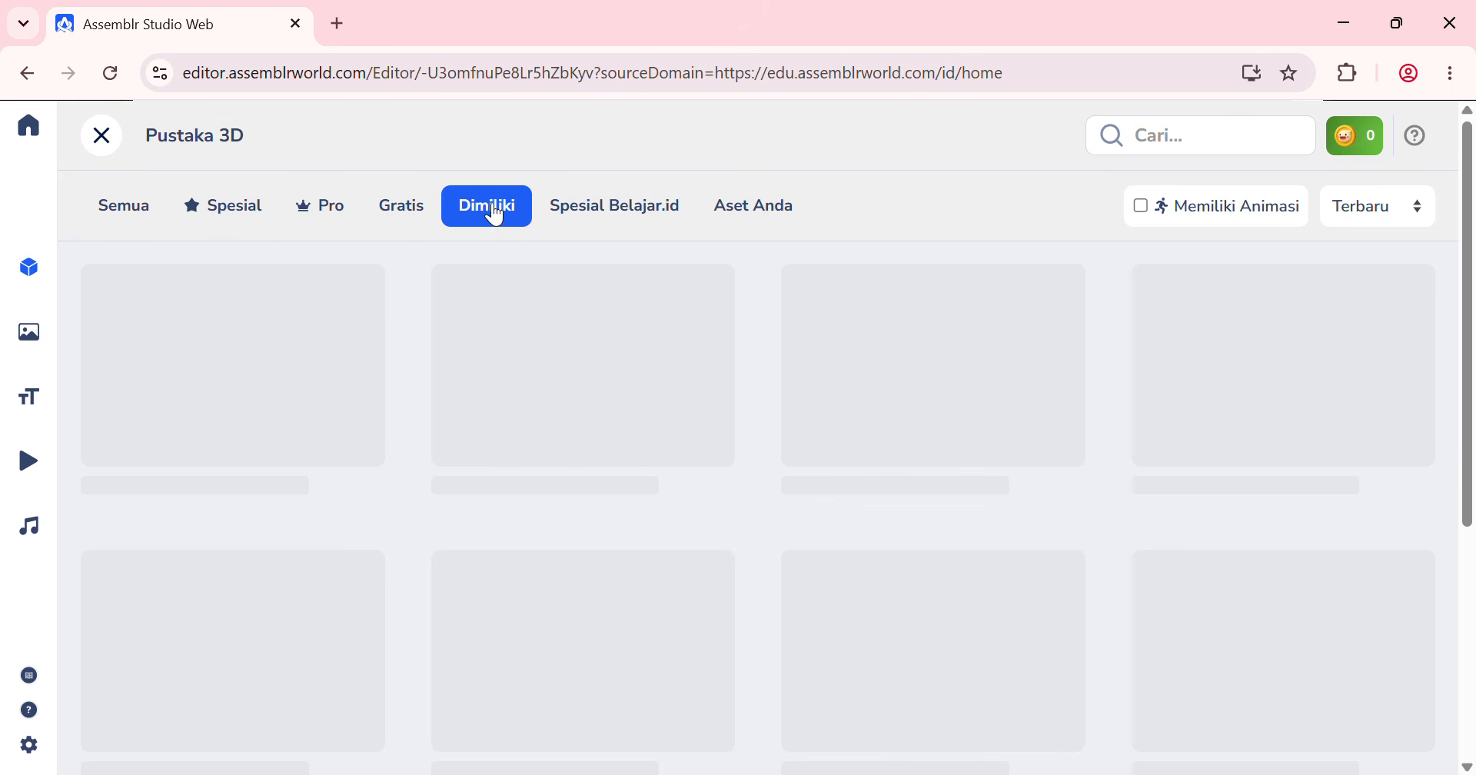
left_click(1149, 137)
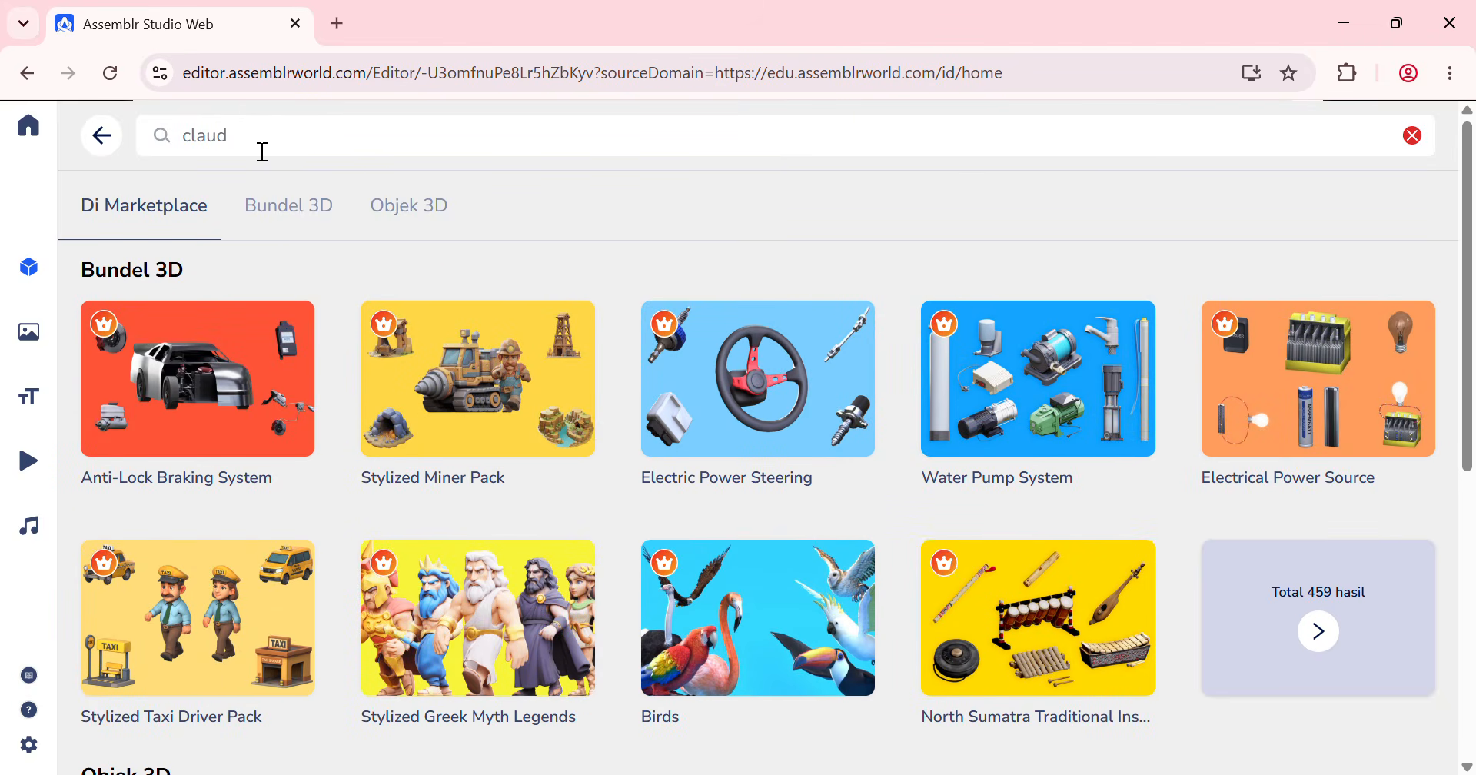
left_click_drag(262, 152, 154, 141)
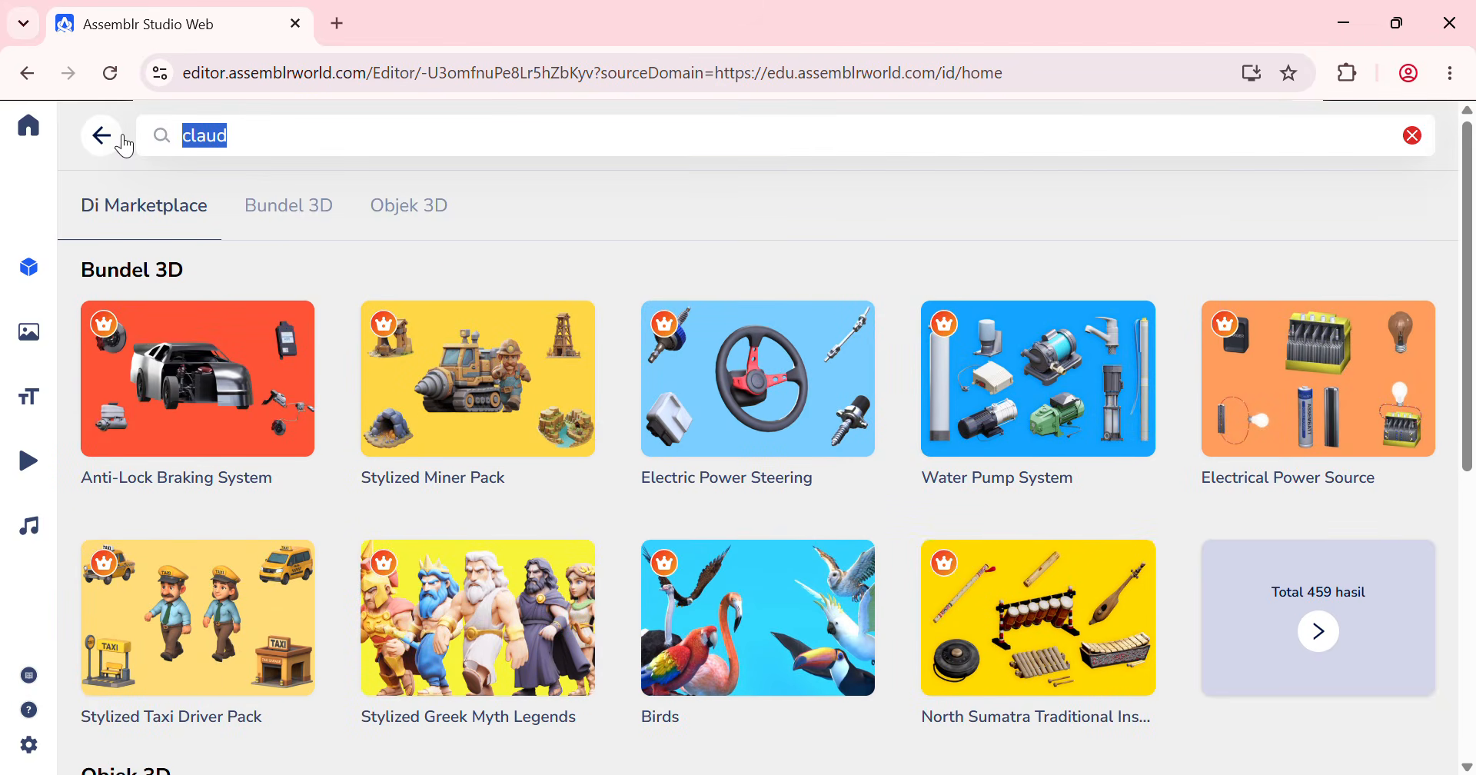
type("volcano")
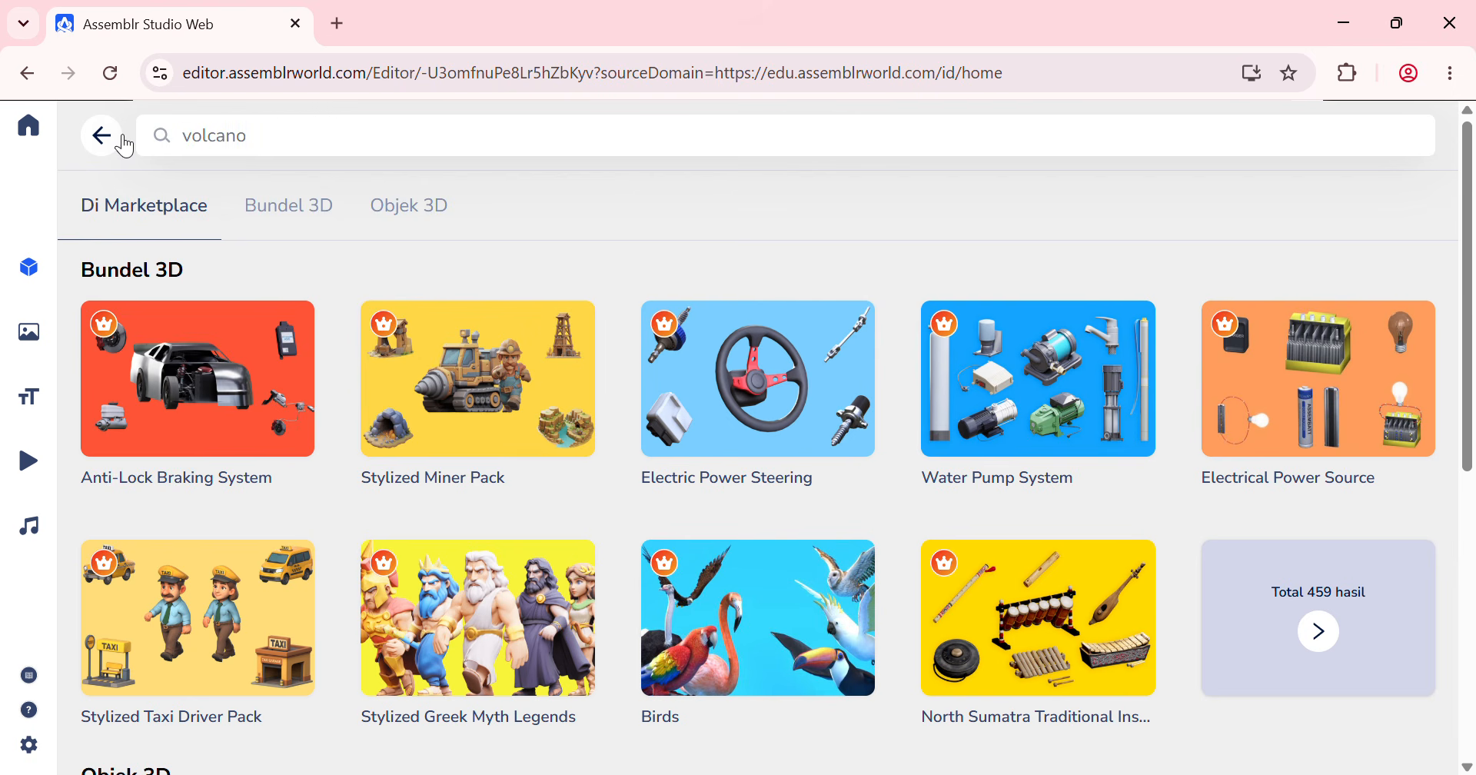
key("Return")
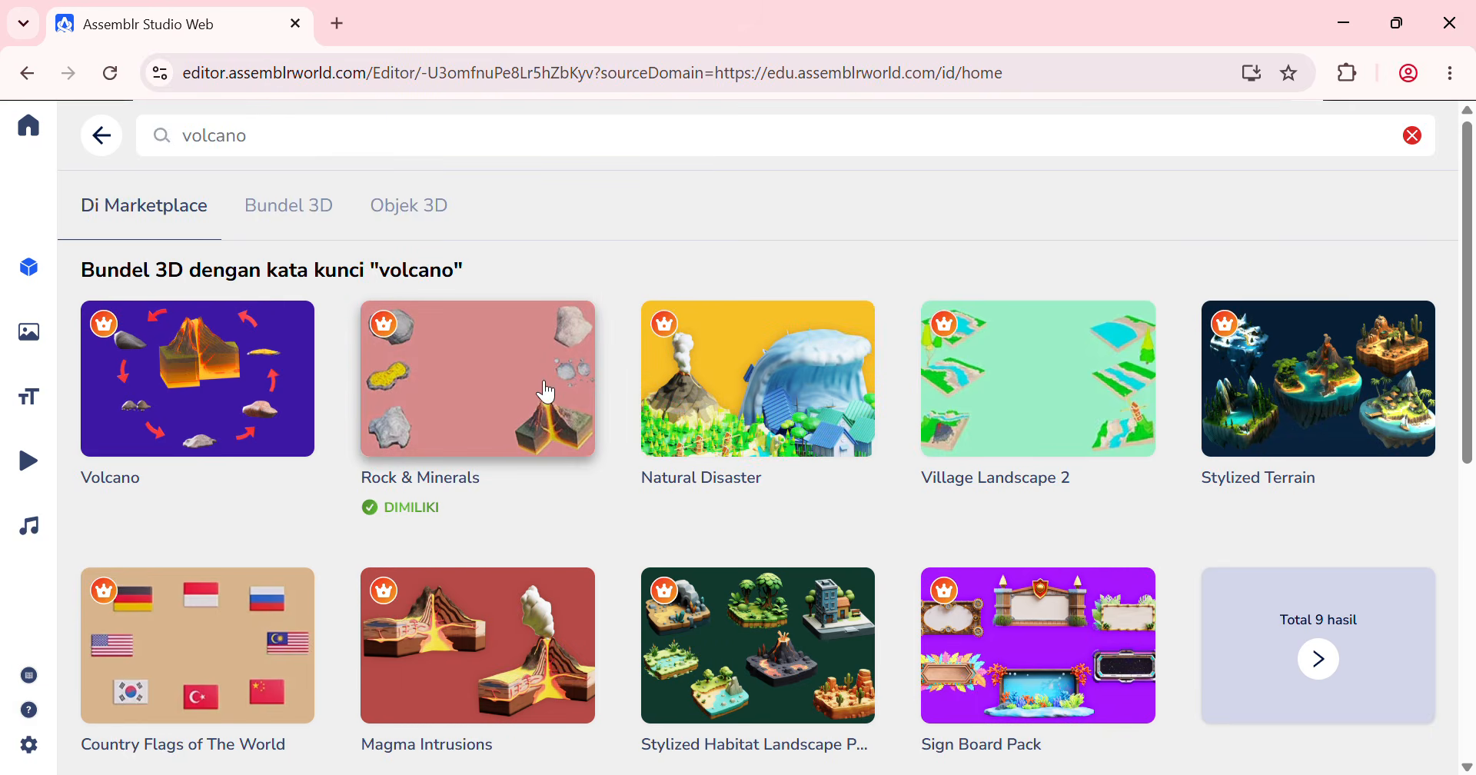
Step: Browse the volcano results and add the Volcano object from the owned Rock & Minerals bundle to the scene
scroll(465, 461, "down", 1)
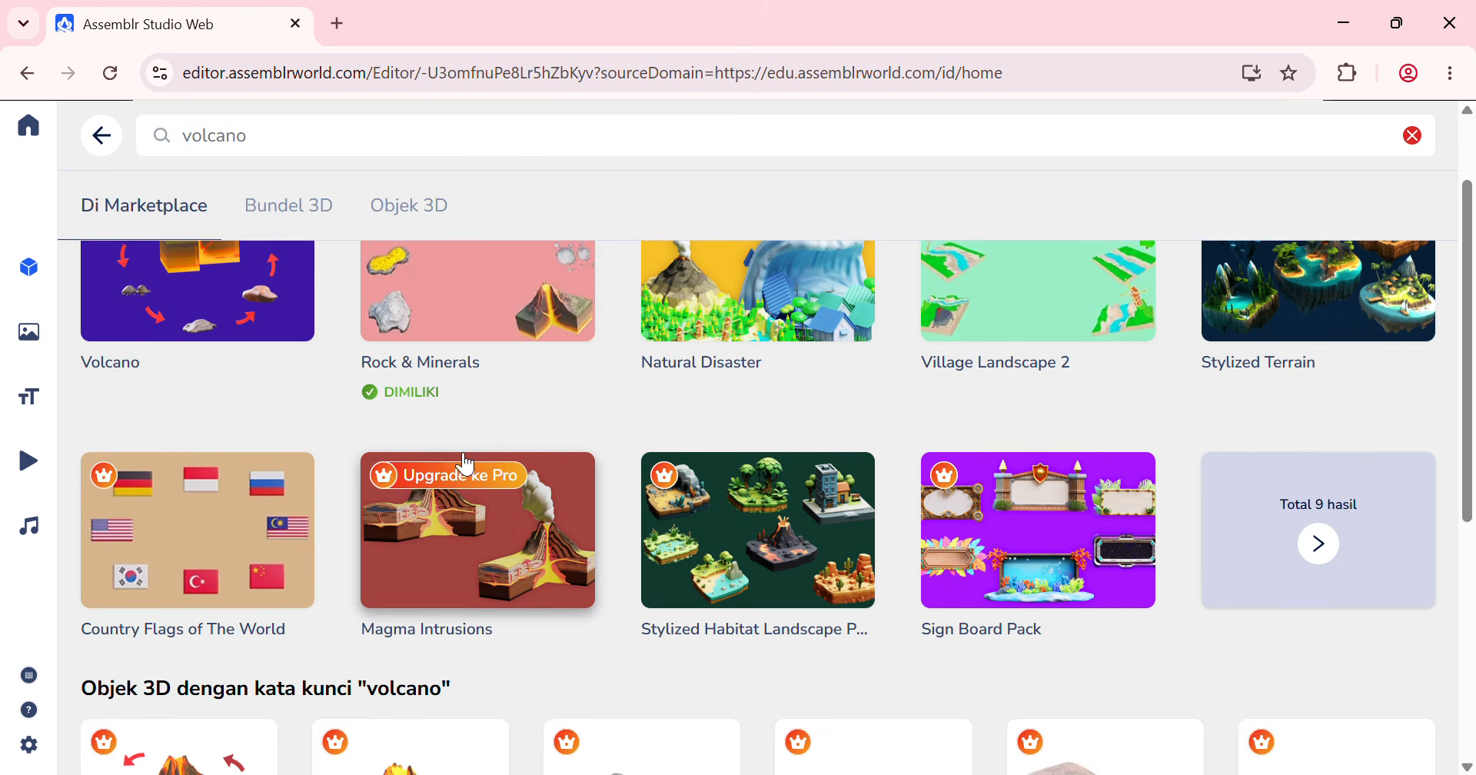
scroll(461, 465, "down", 2)
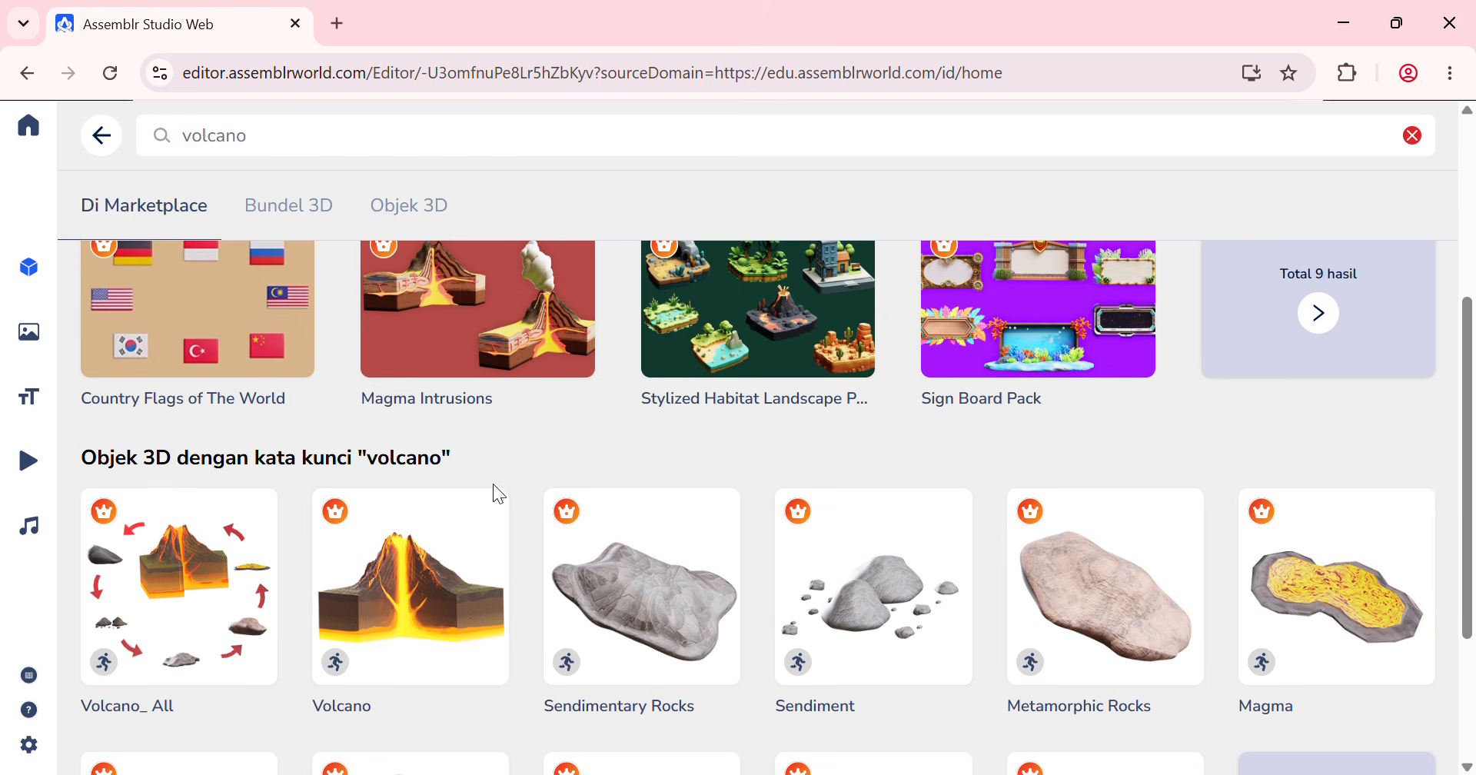
scroll(446, 538, "down", 3)
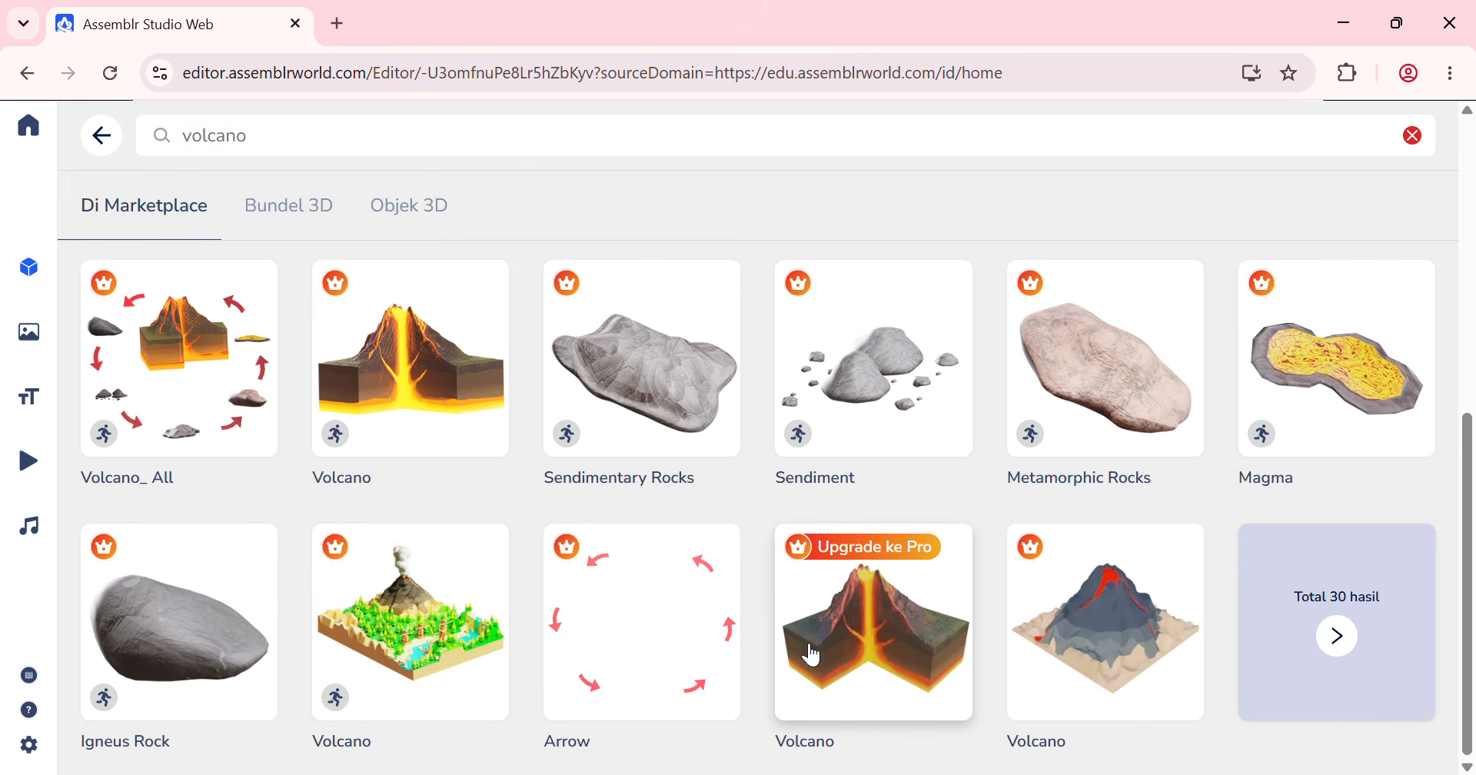
scroll(800, 650, "up", 3)
scroll(495, 553, "up", 3)
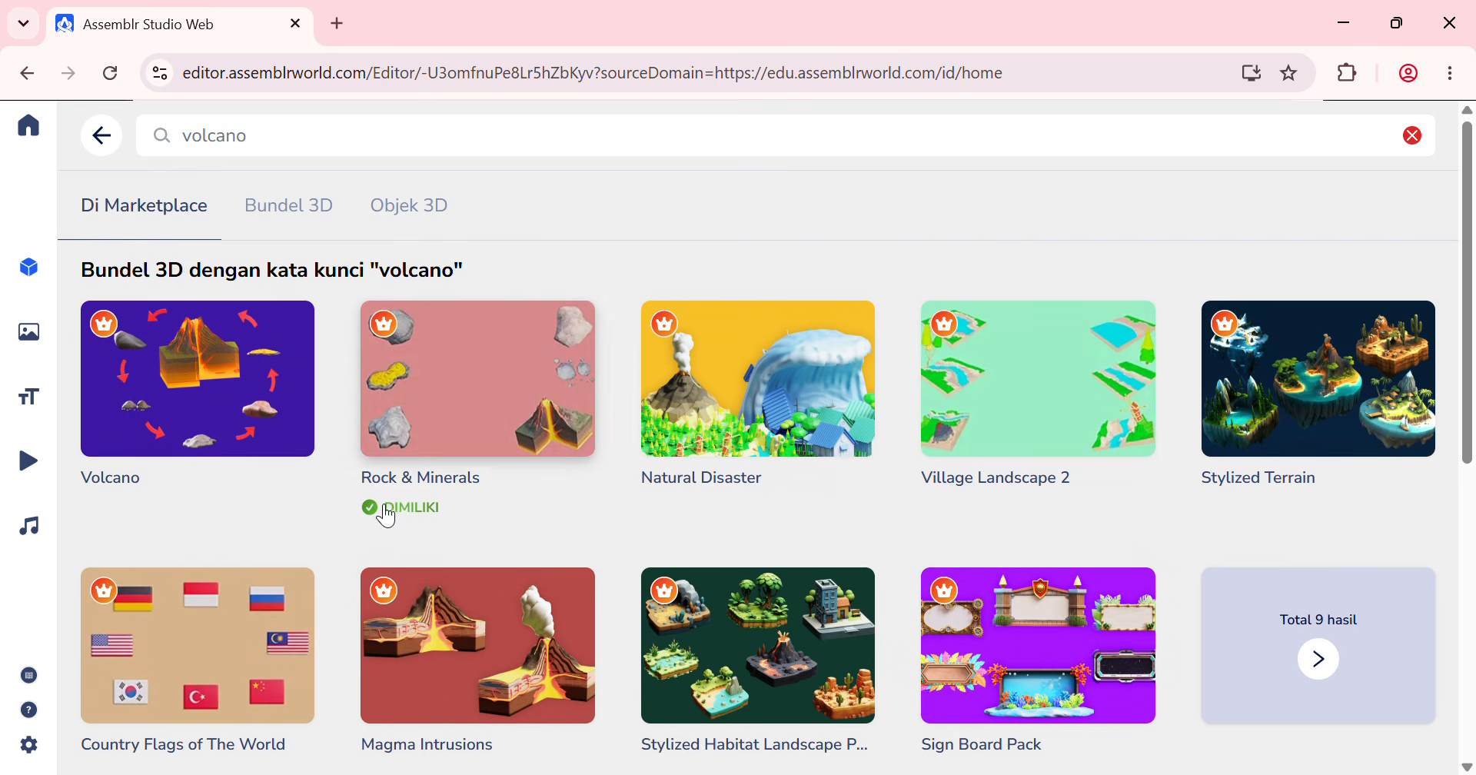
left_click(514, 411)
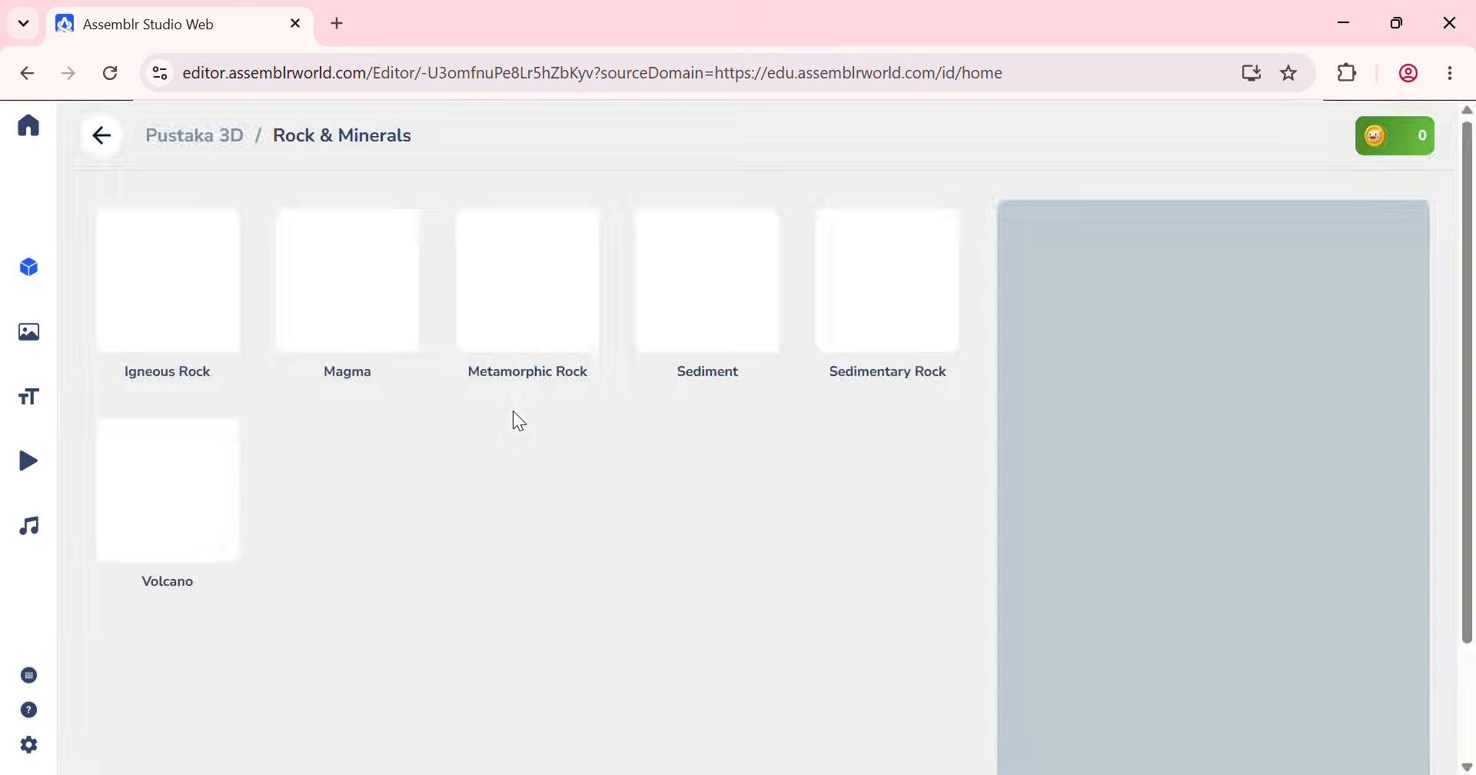
left_click(150, 520)
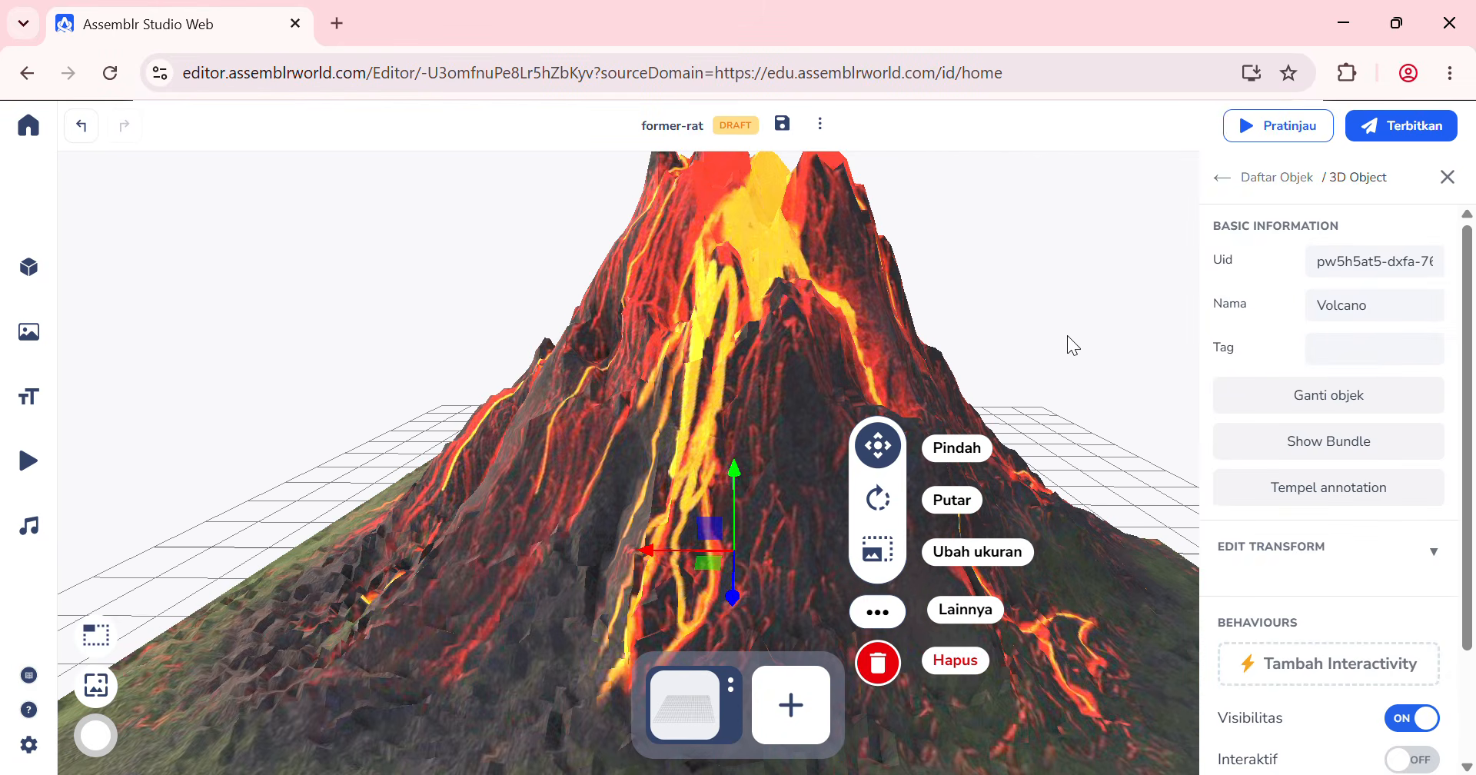
Step: Examine the whole volcano model in the scene and check its position, rotation and scale values
scroll(1068, 335, "down", 5)
scroll(1066, 351, "down", 1)
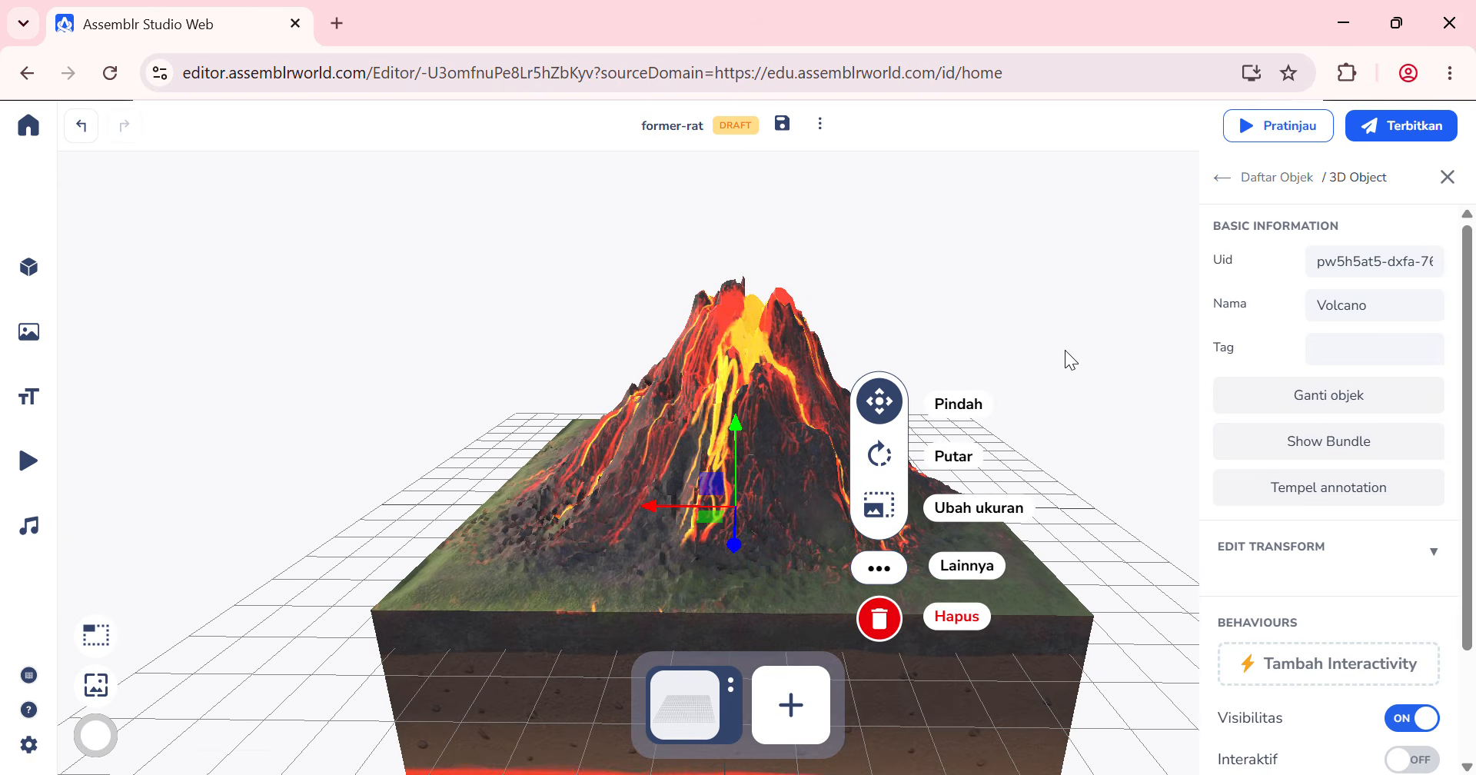
left_click_drag(1066, 351, 1061, 335)
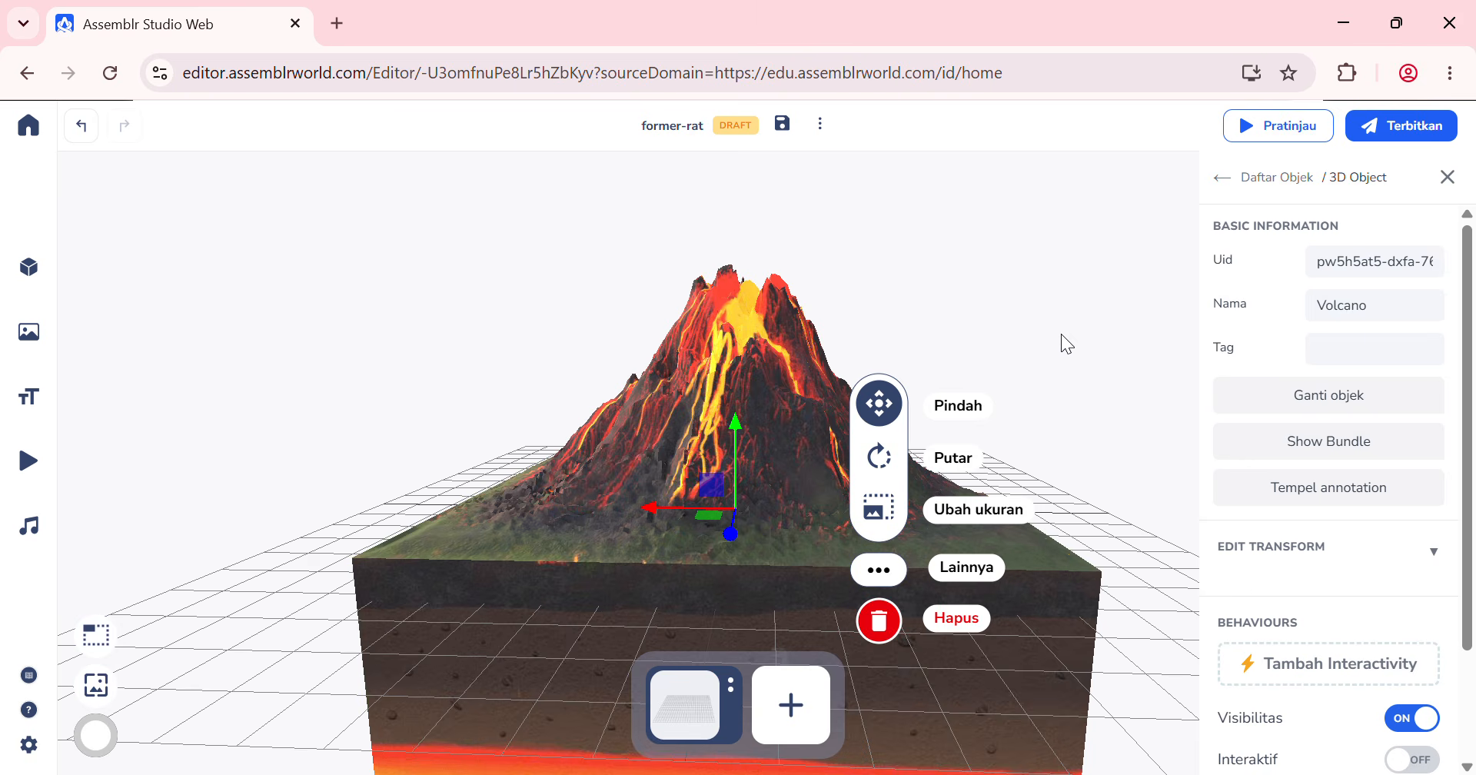
scroll(1062, 336, "down", 2)
scroll(1061, 334, "up", 1)
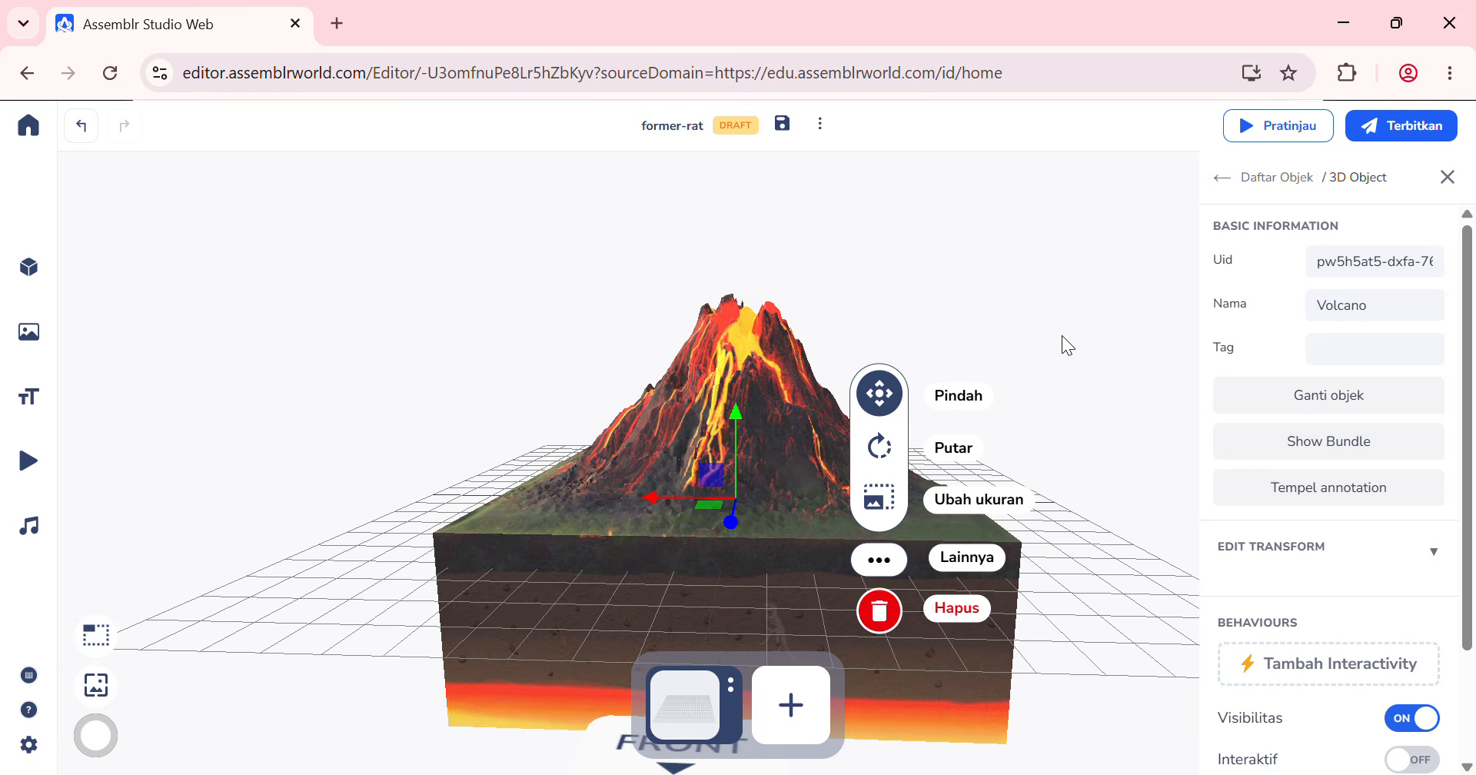
left_click(1261, 550)
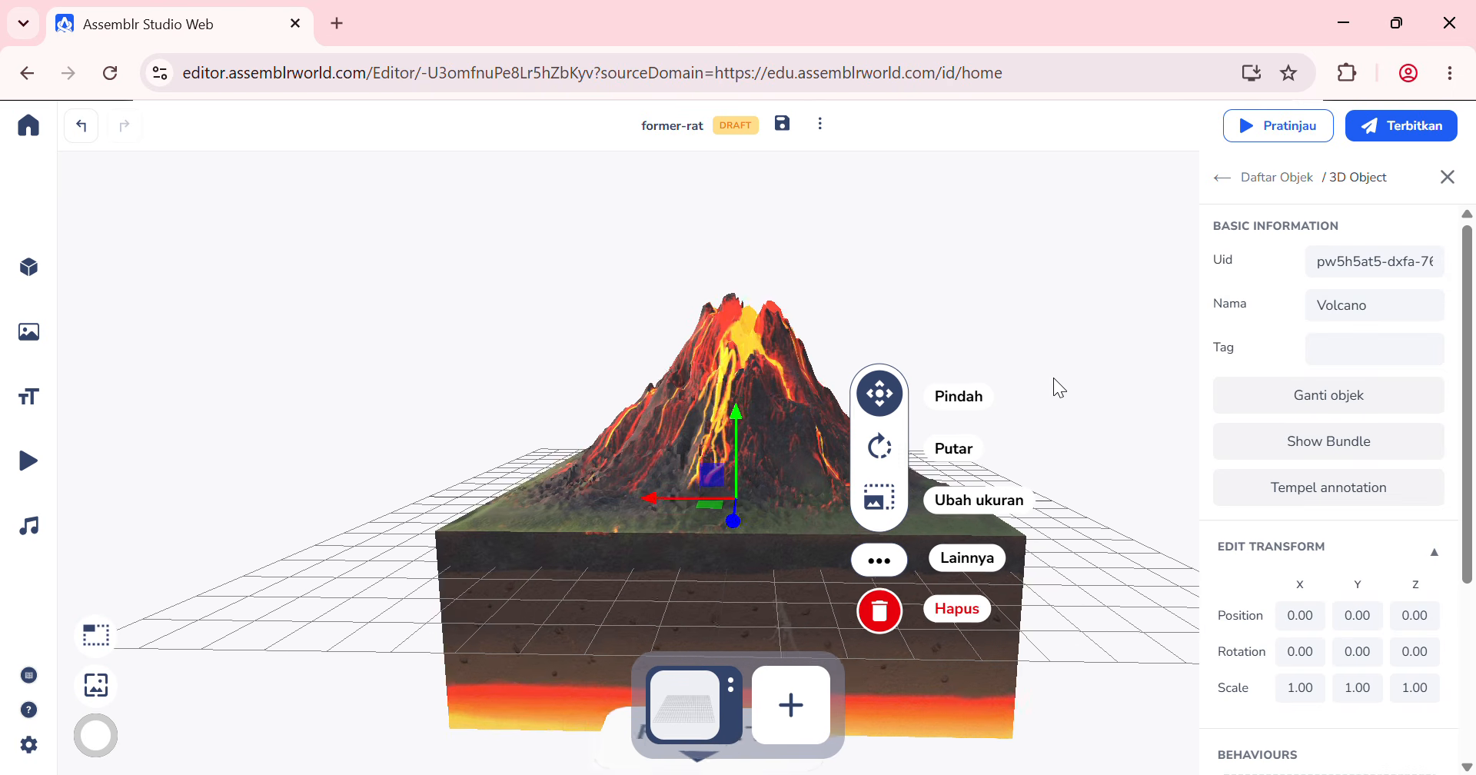
left_click(966, 387)
left_click(758, 395)
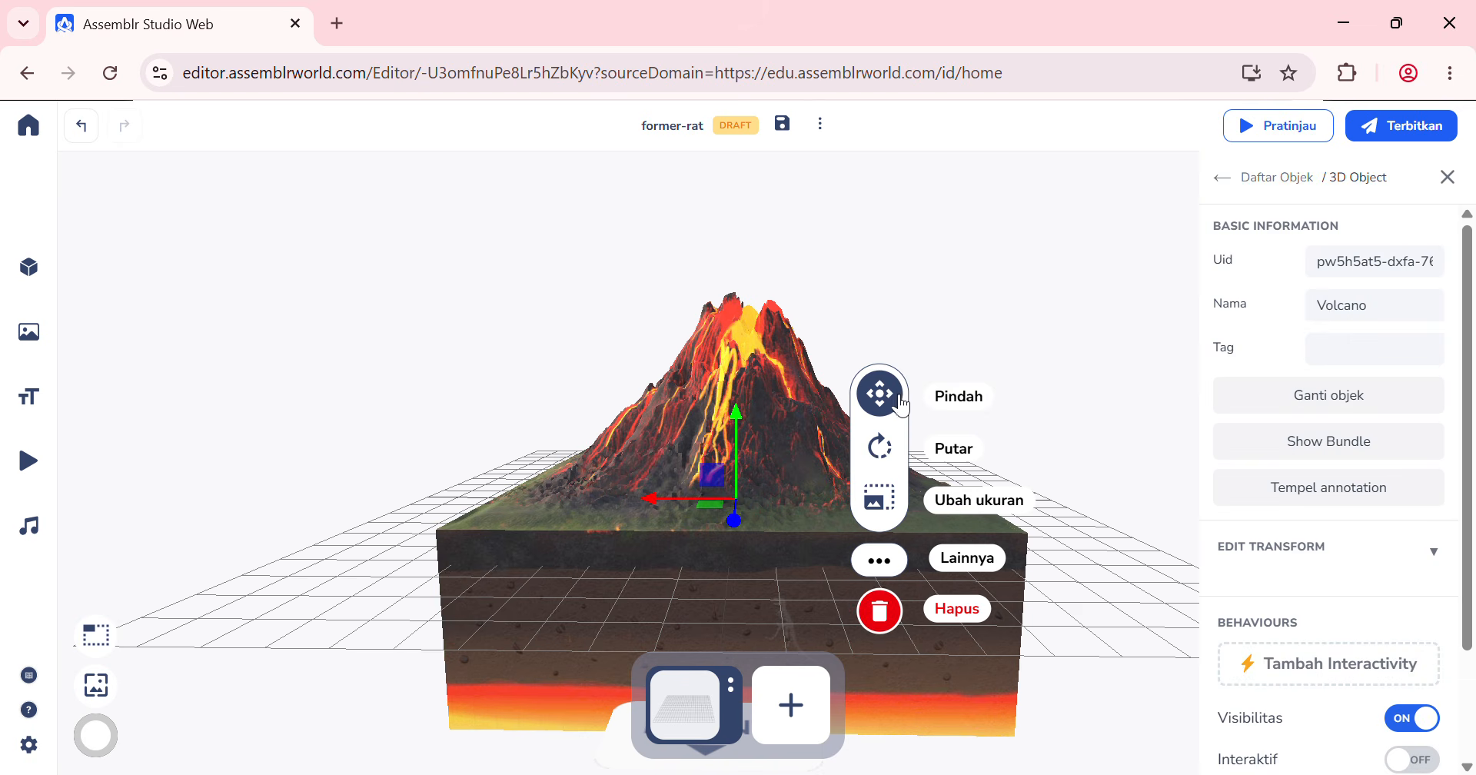
Step: Raise the volcano to a Y position of about 3.66 and rotate it about Y so its cutaway faces the front
left_click_drag(735, 413, 747, 296)
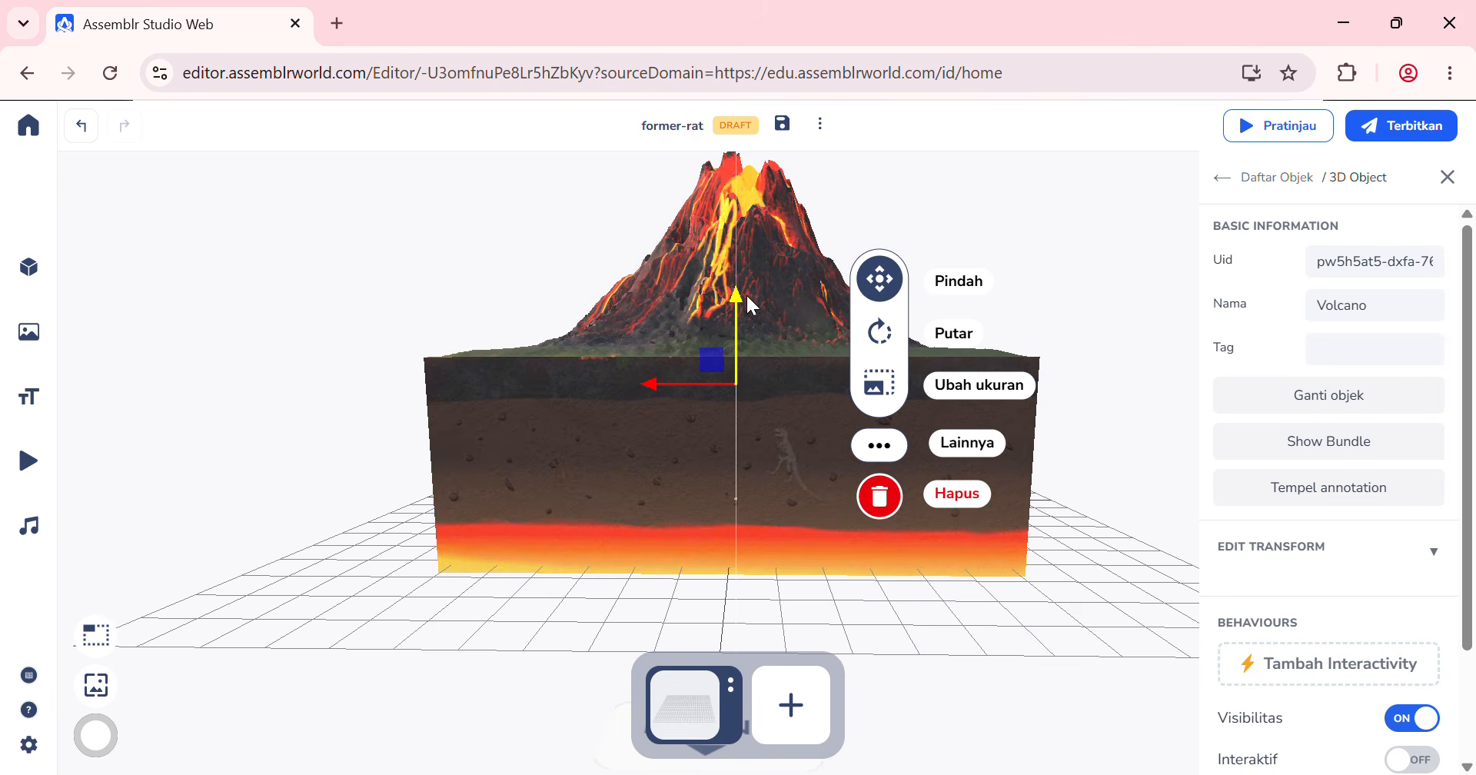
left_click_drag(1061, 330, 1057, 404)
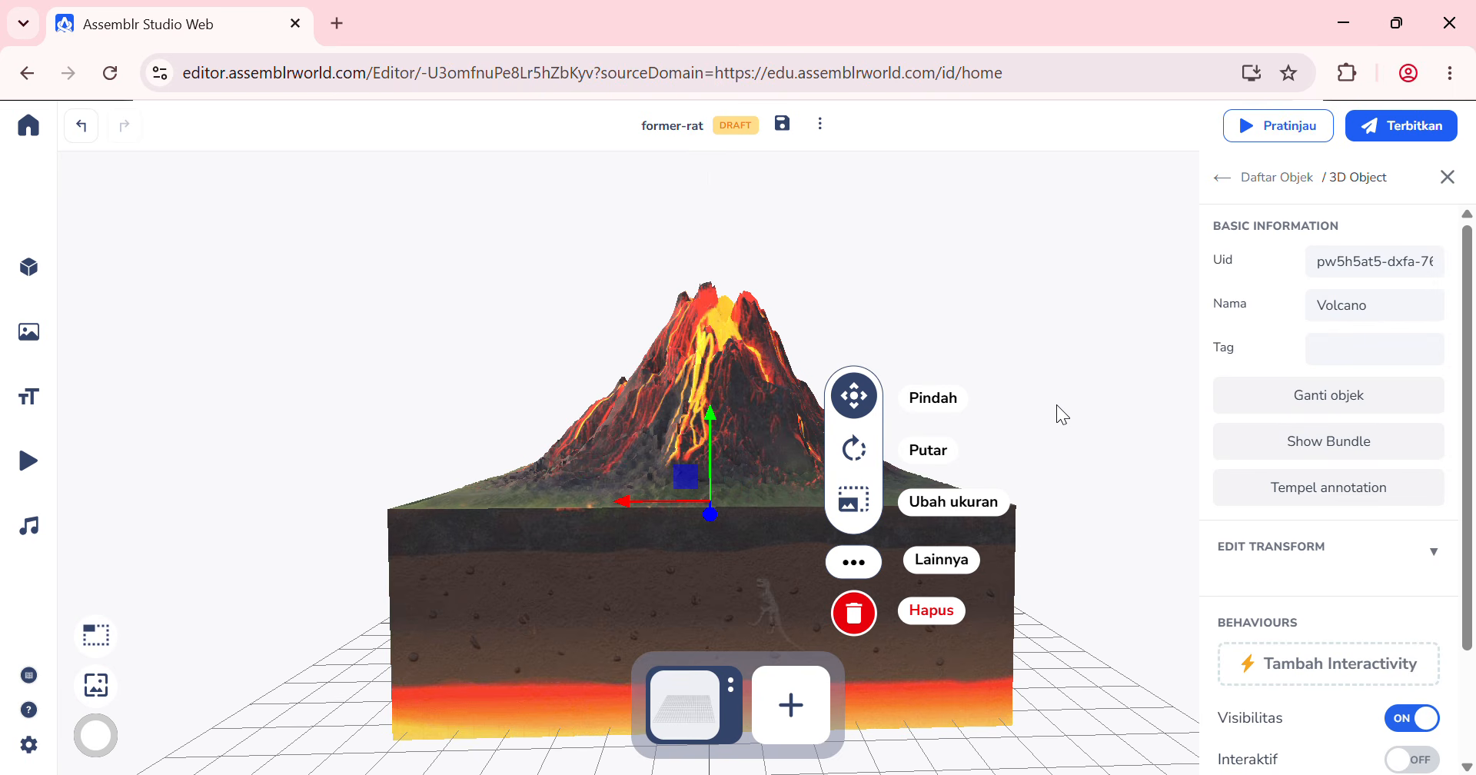
left_click(849, 461)
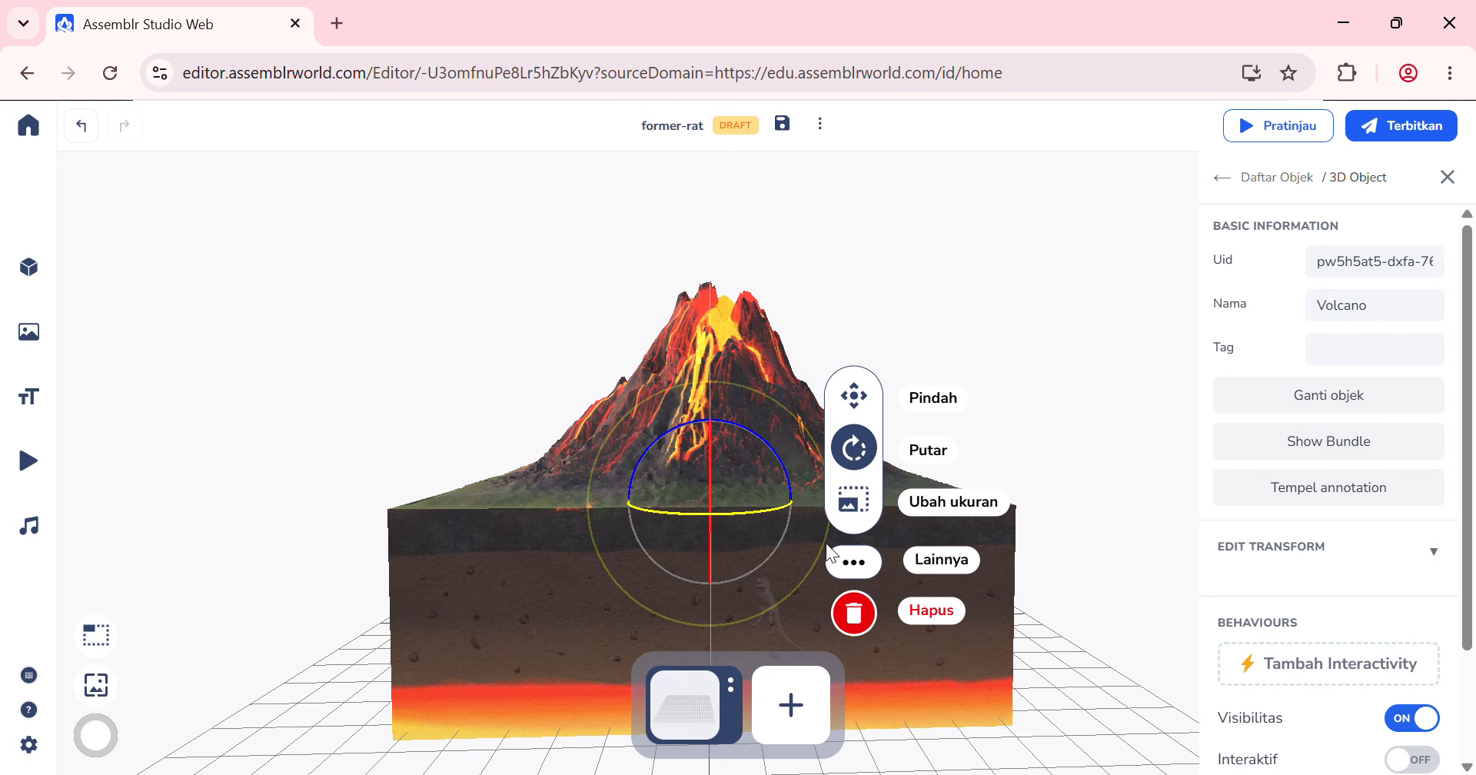
left_click_drag(669, 515, 783, 532)
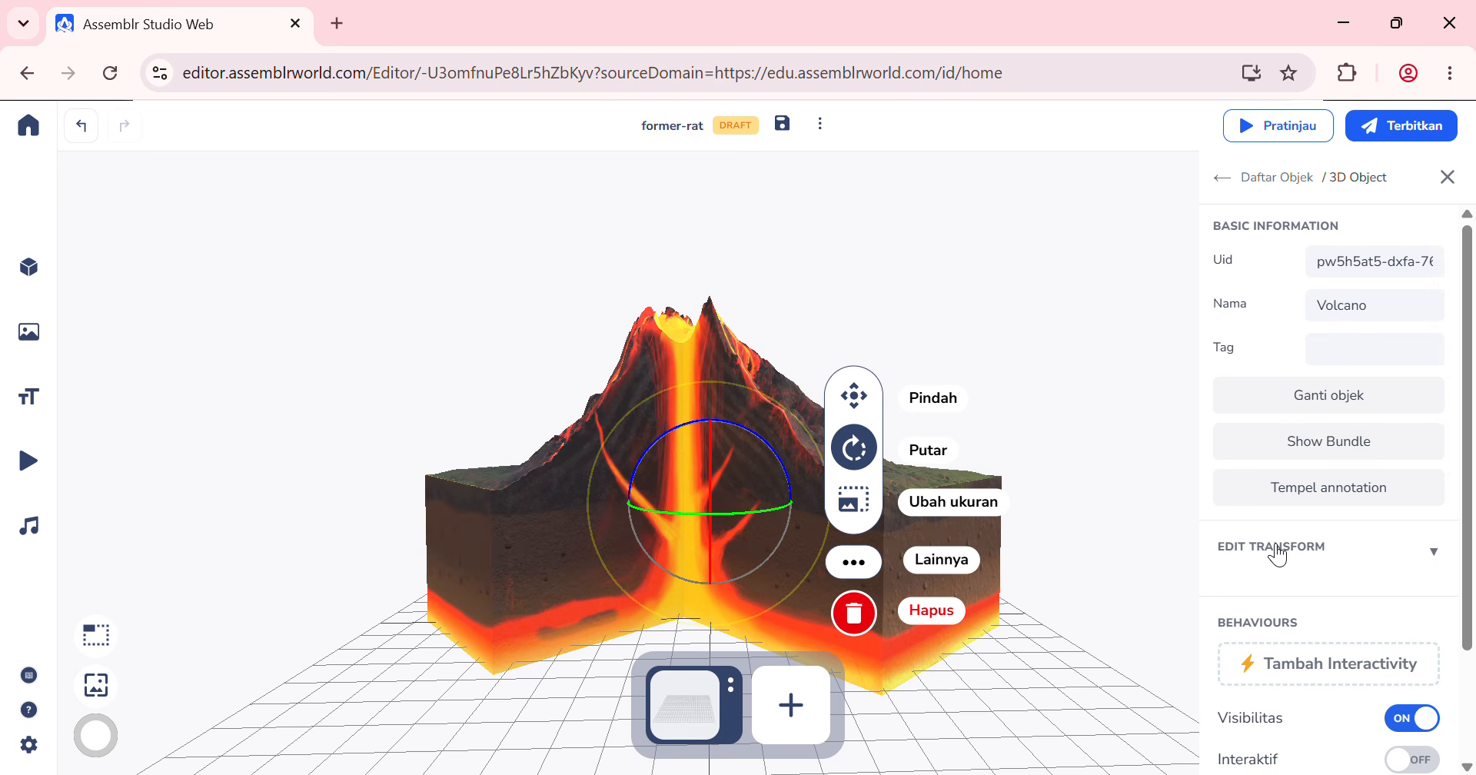
left_click(1300, 549)
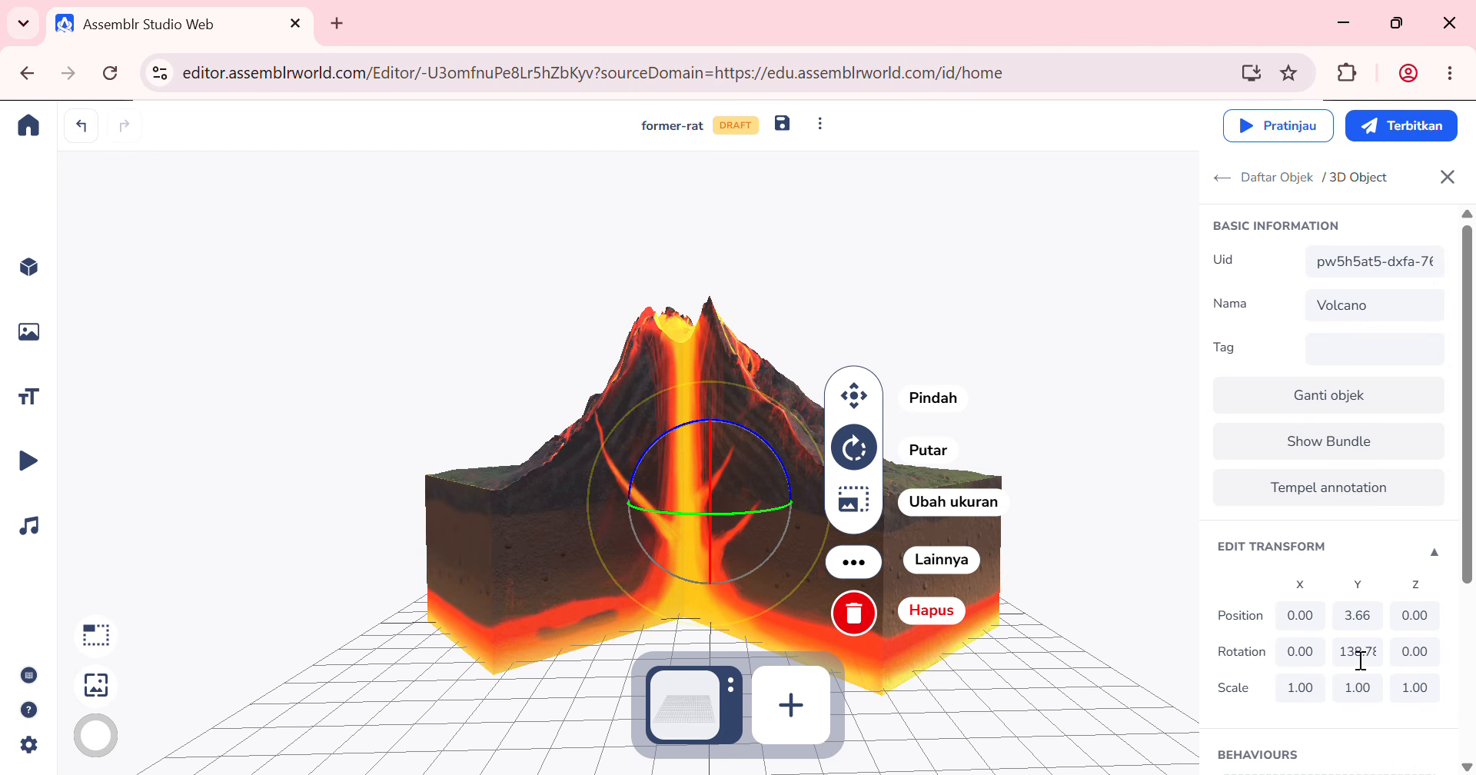
Step: Try Y rotation values of 180, 90, 120 and 150 on the volcano, readjusting the angle freehand in between
left_click_drag(1361, 661, 1423, 658)
type("80")
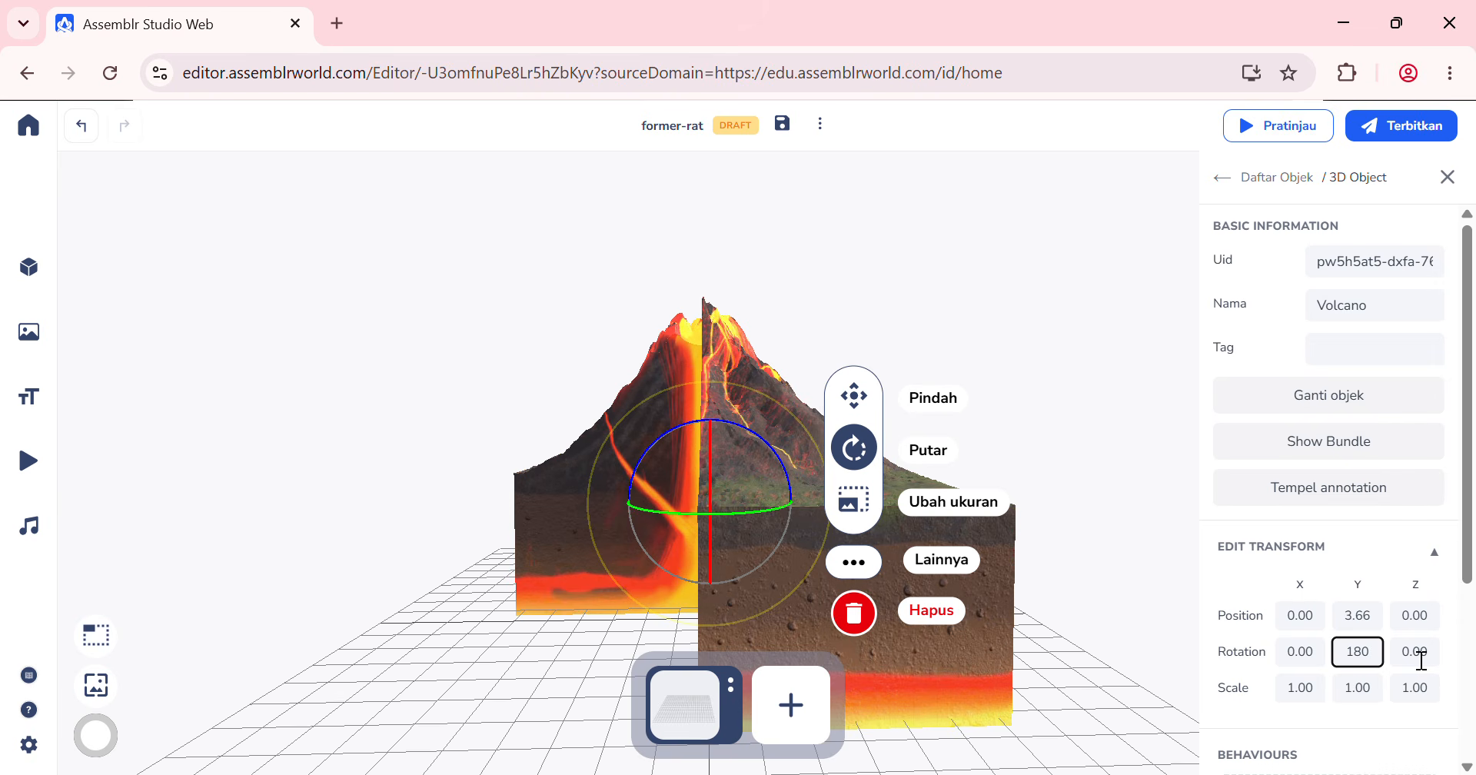
left_click_drag(1391, 666, 1330, 663)
type("90")
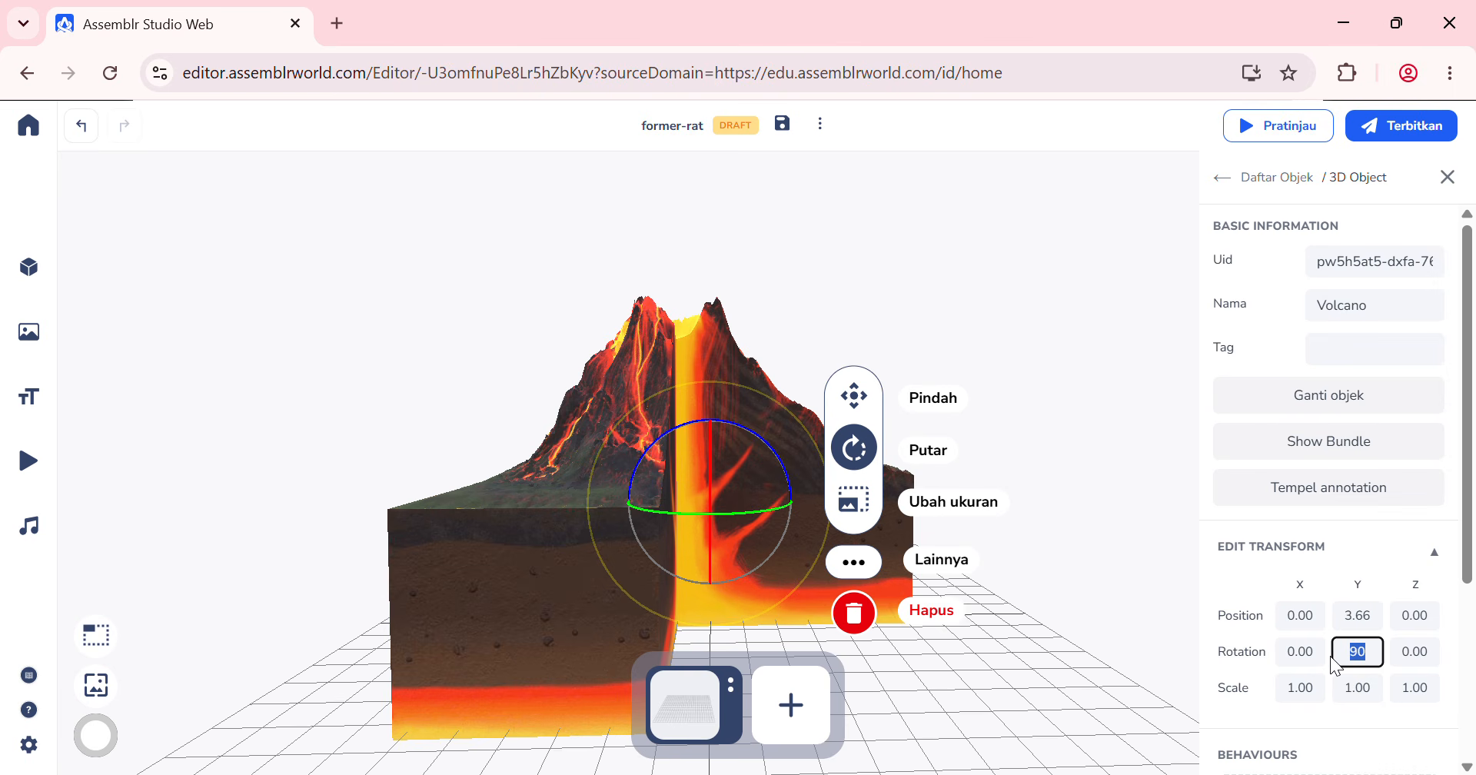
type("120")
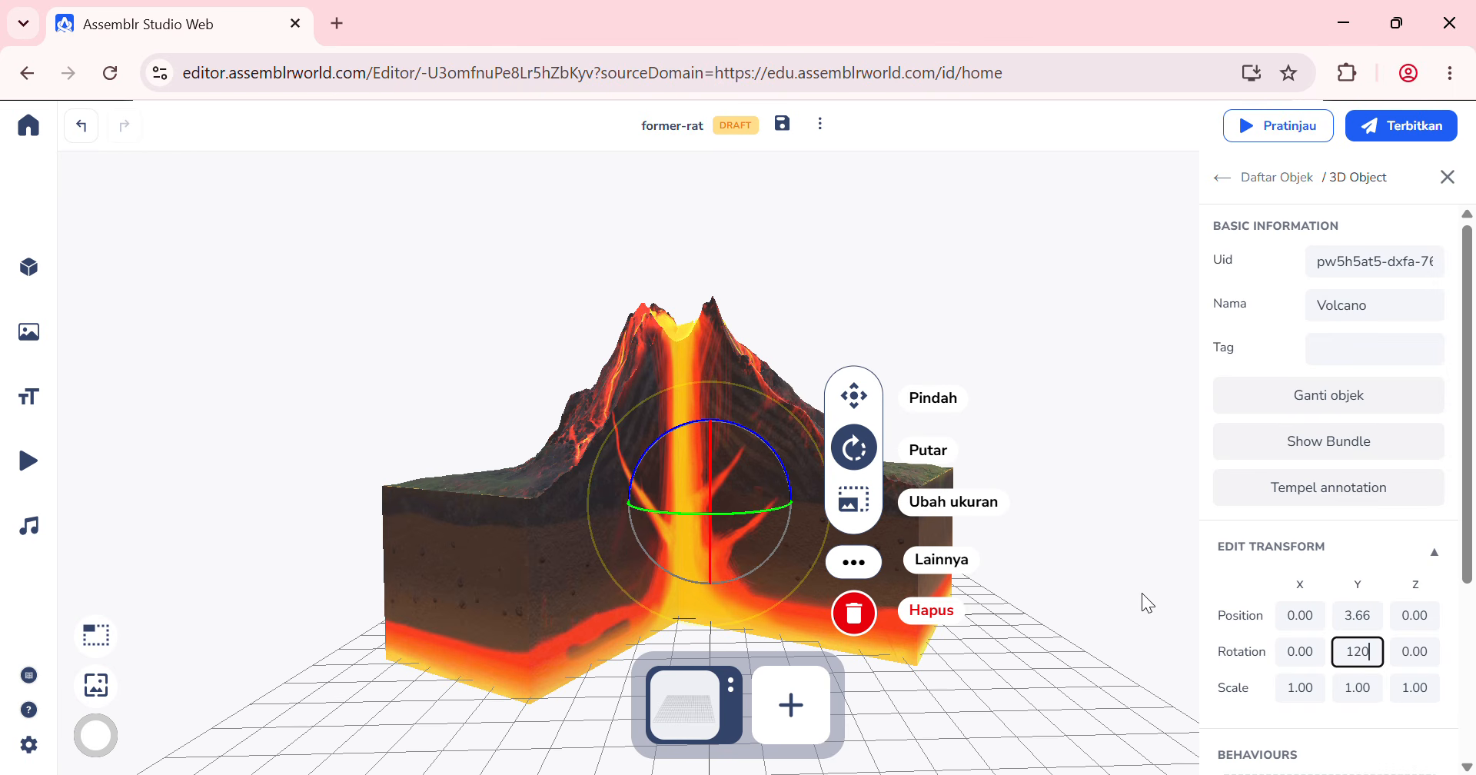
left_click_drag(765, 509, 758, 511)
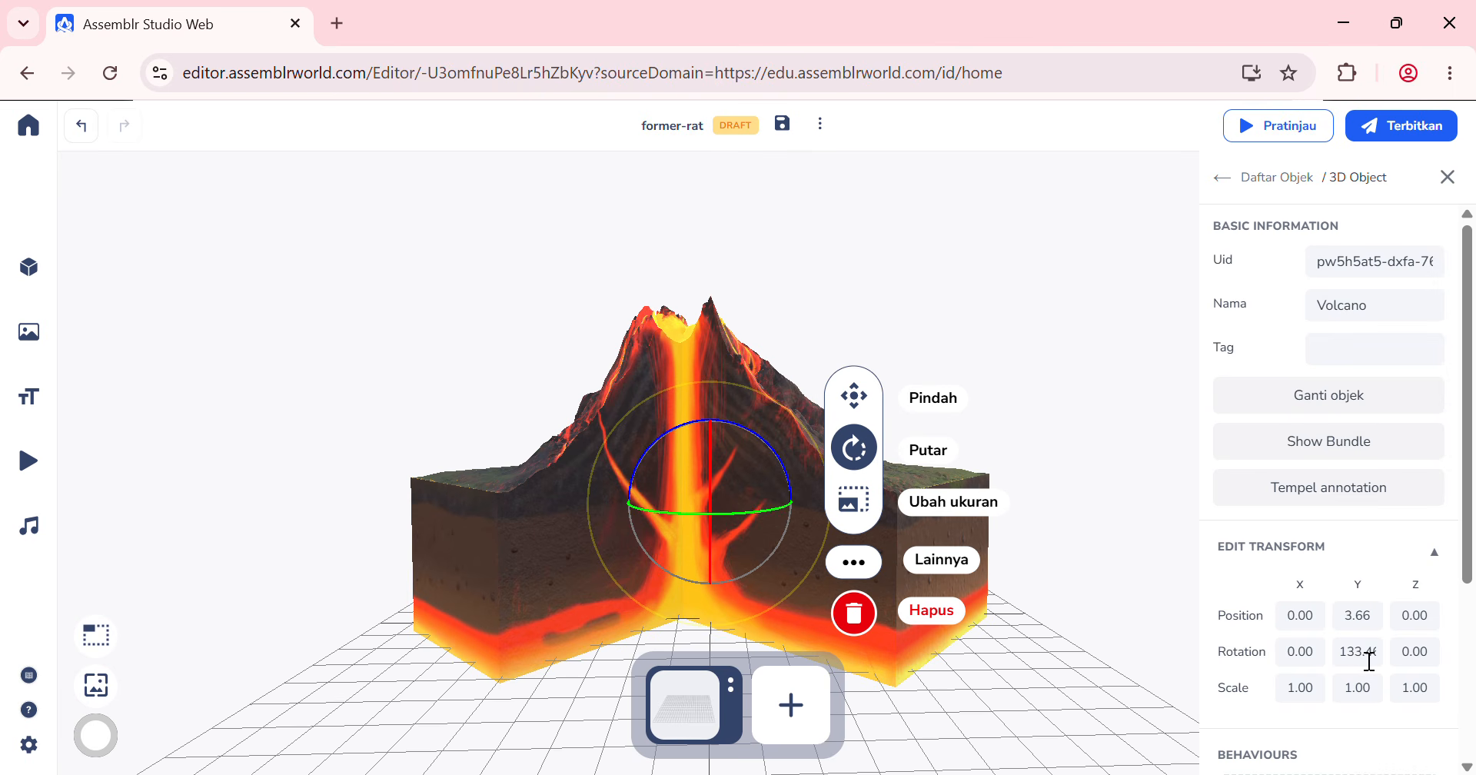
left_click_drag(1358, 656, 1435, 666)
type("50")
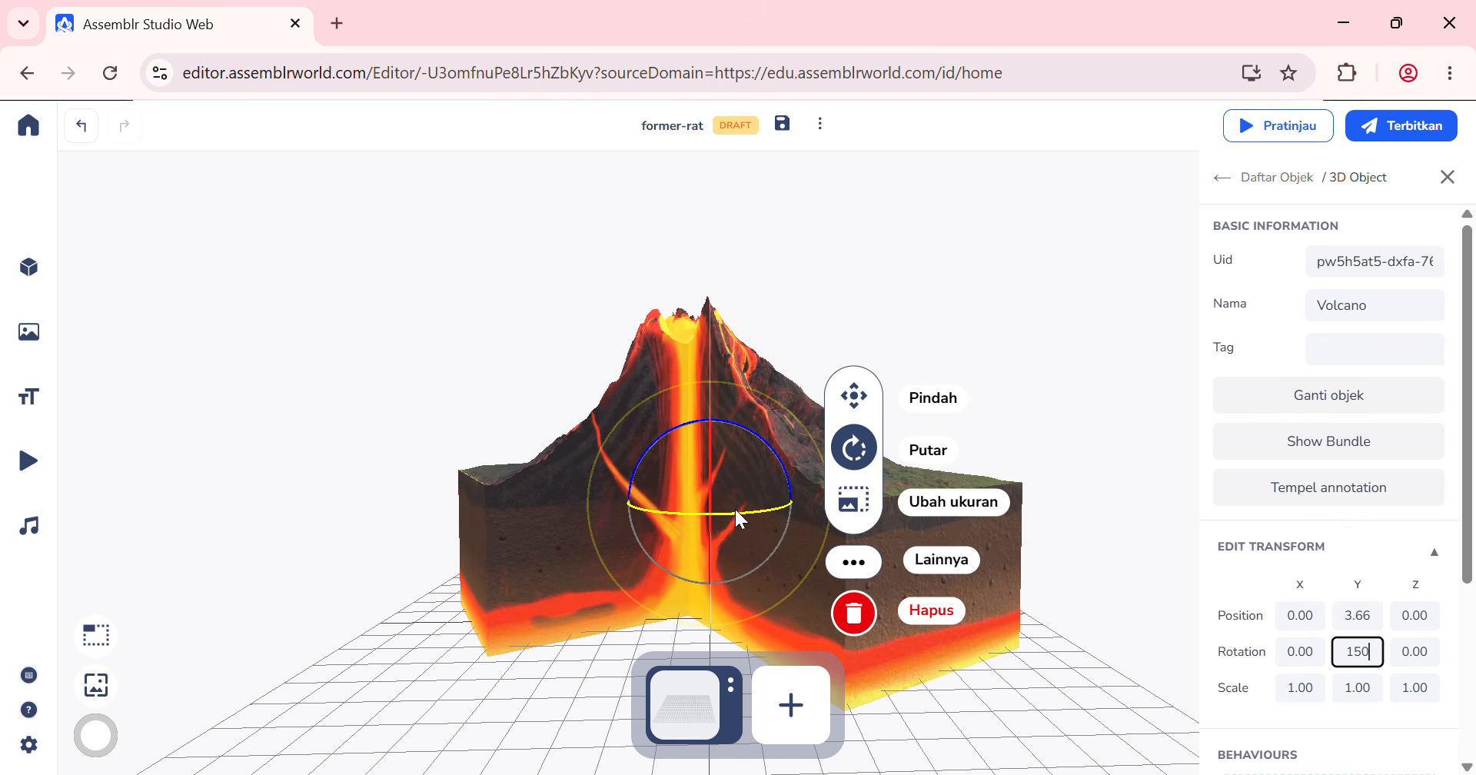
left_click_drag(735, 517, 742, 515)
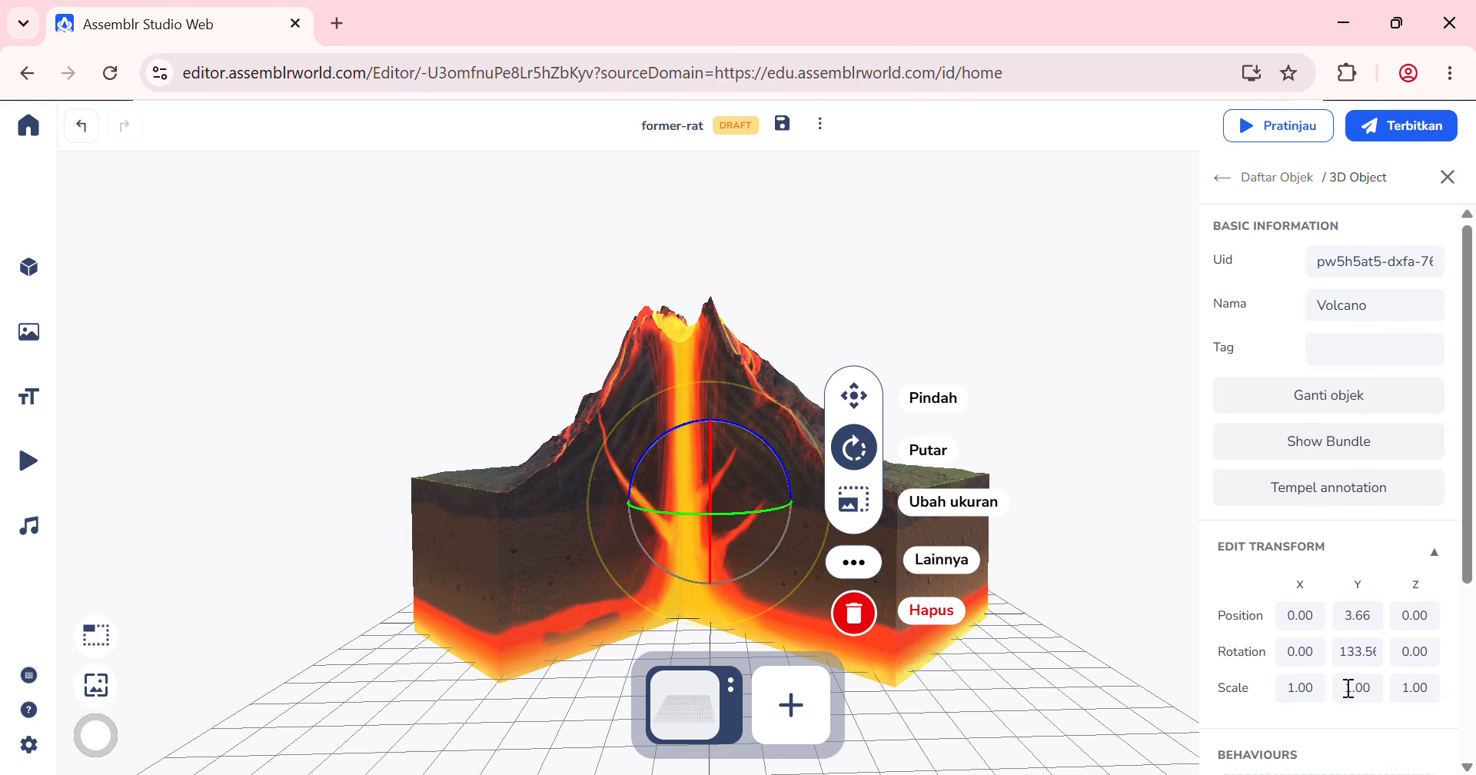
Step: Set the volcano's Y rotation to 130 and deselect the model
left_click(1365, 660)
type("0")
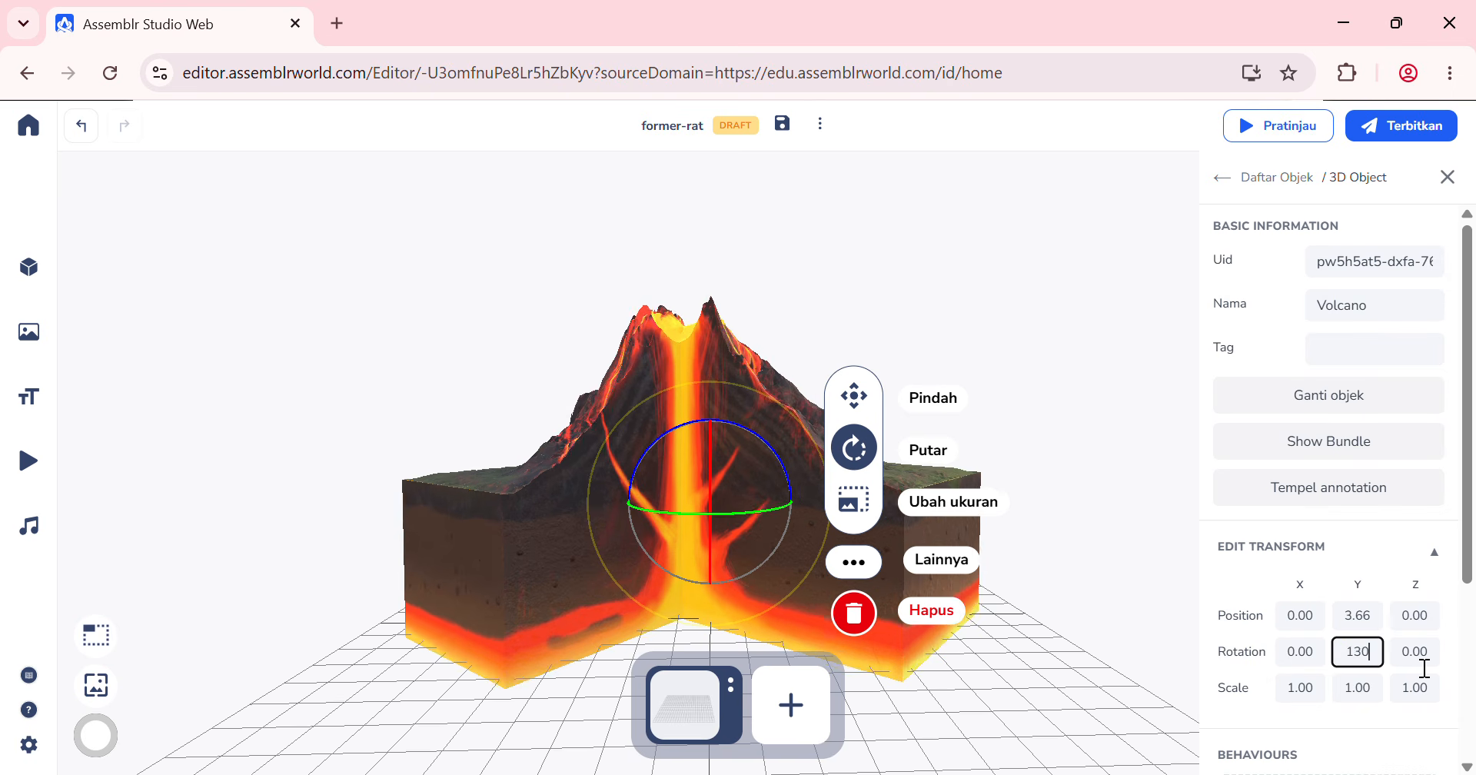
left_click(1105, 350)
left_click_drag(1098, 351, 1090, 369)
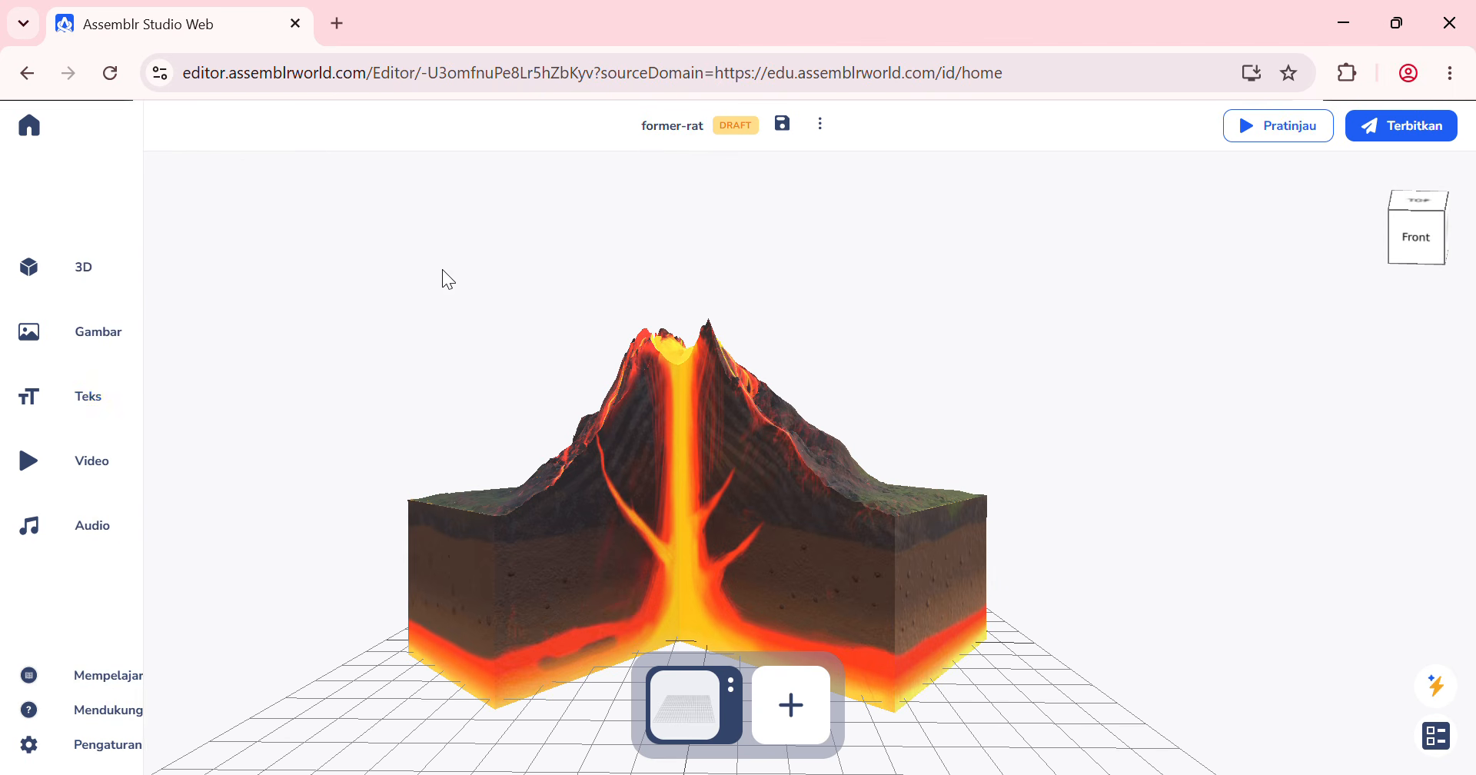
Step: Return to the 3D library's bundle search and search the 3D bundles for "claud"
left_click(91, 274)
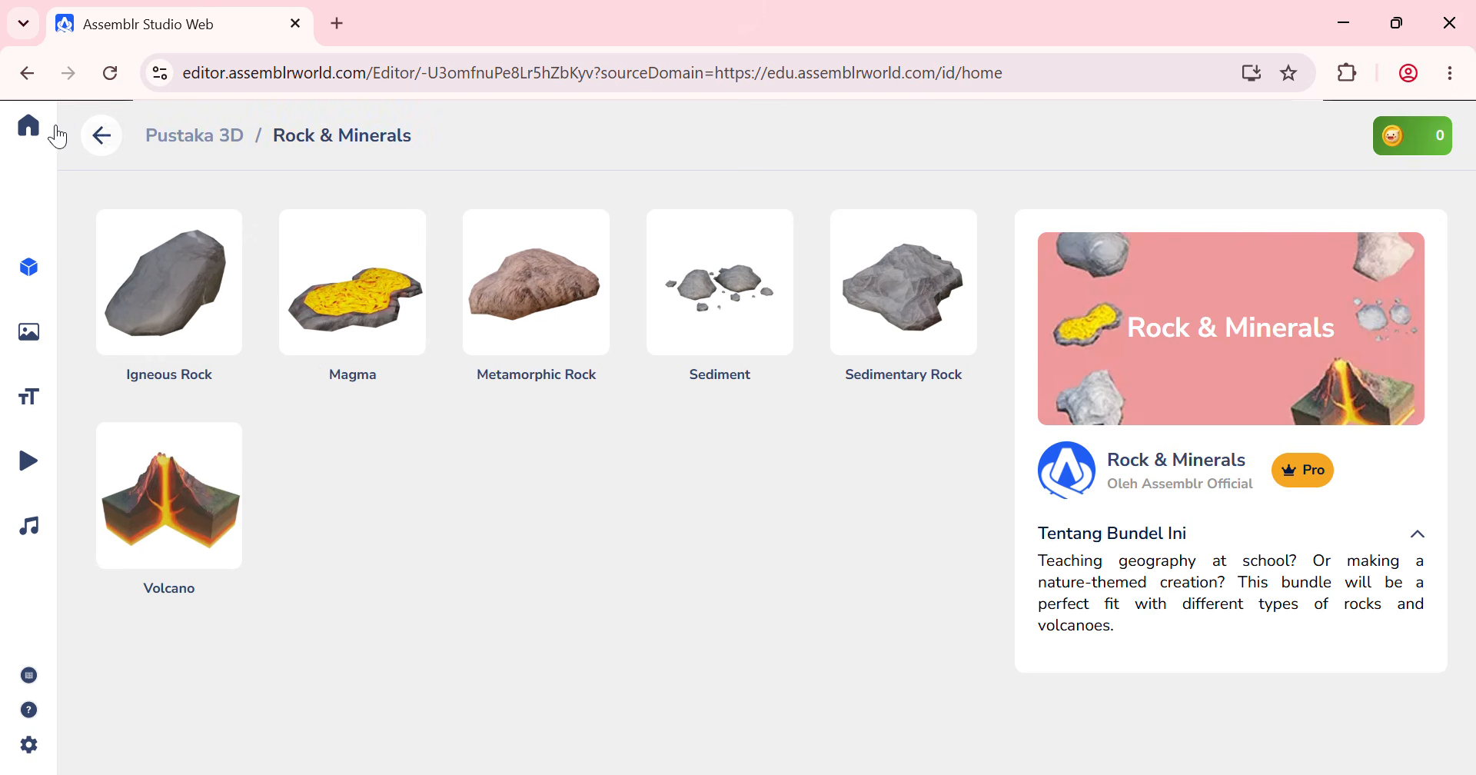
left_click(116, 146)
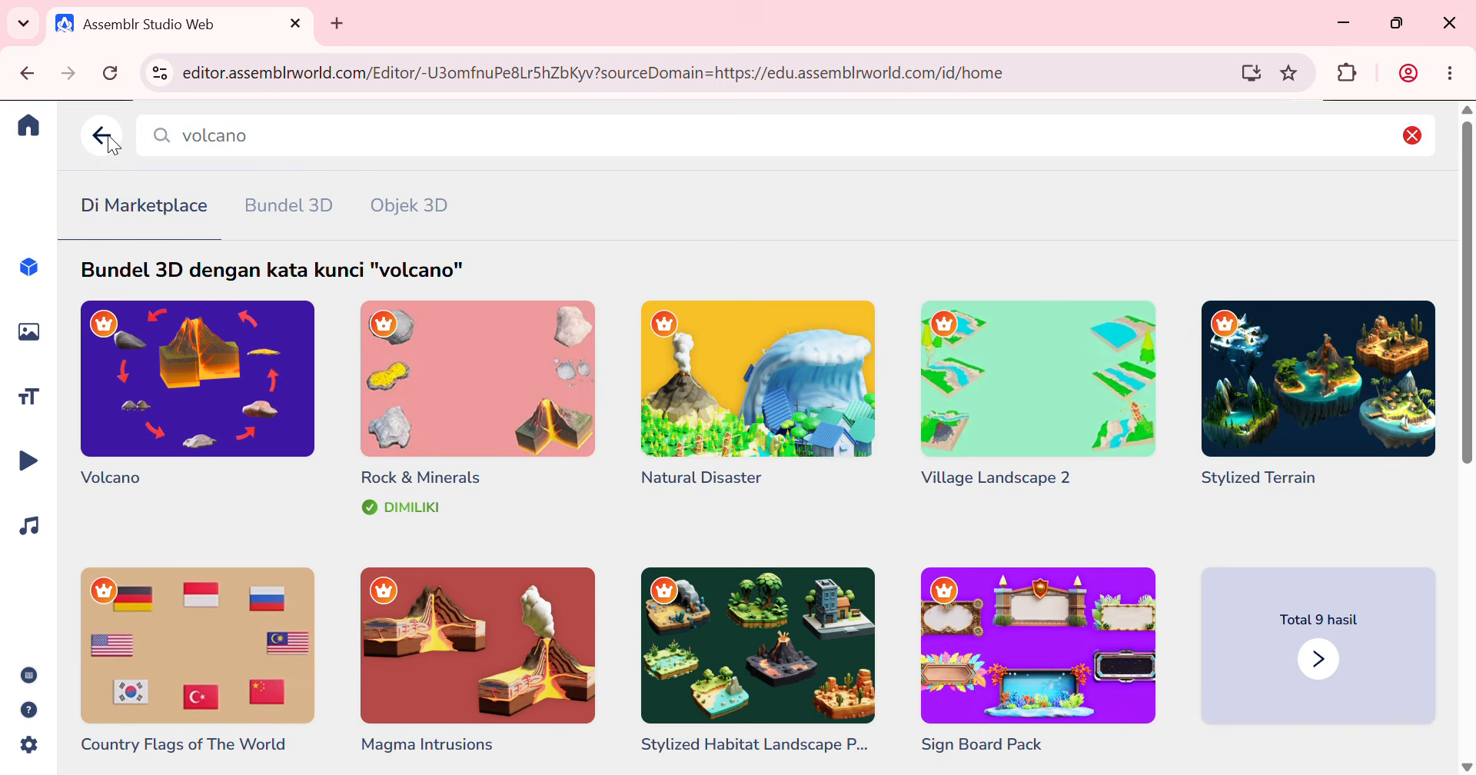
left_click(273, 219)
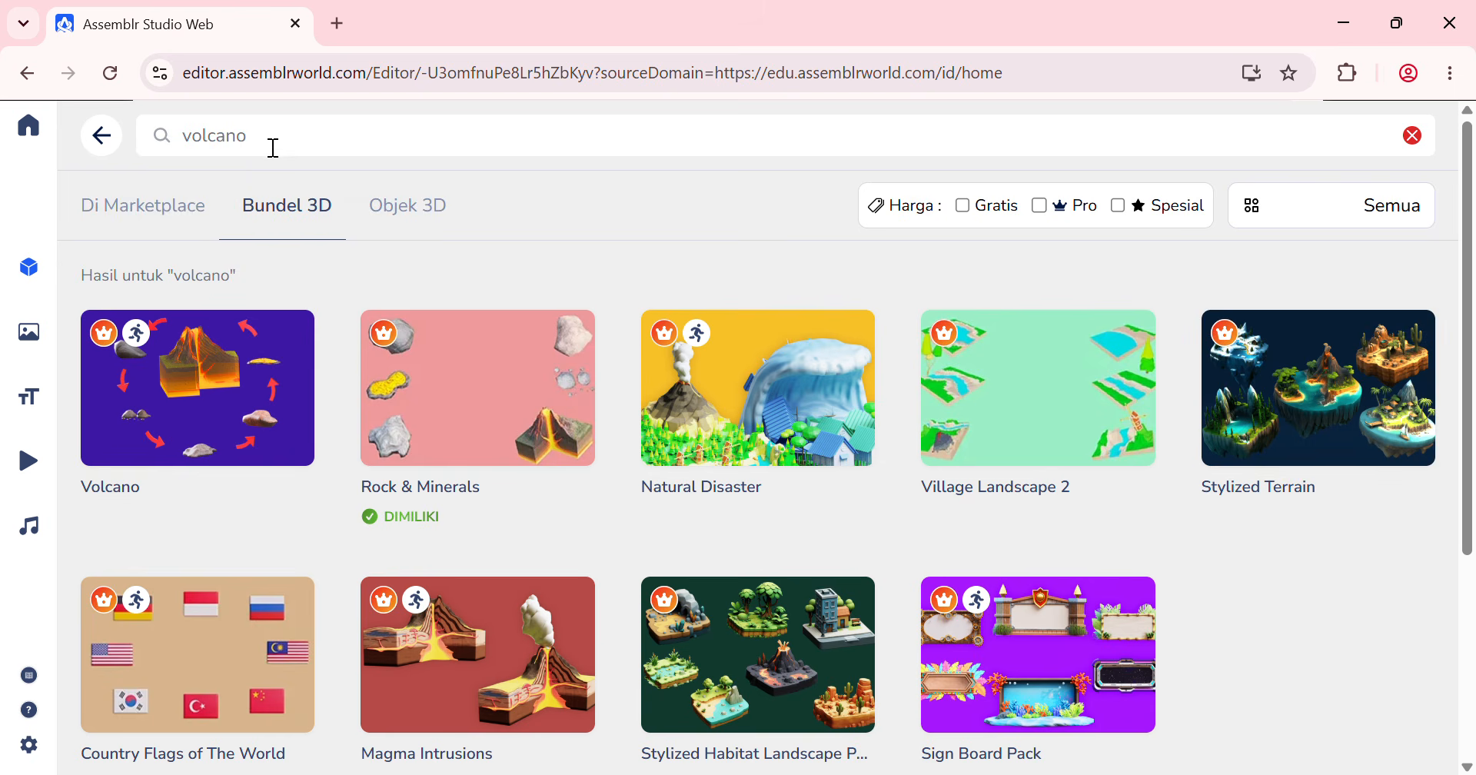
double_click(228, 142)
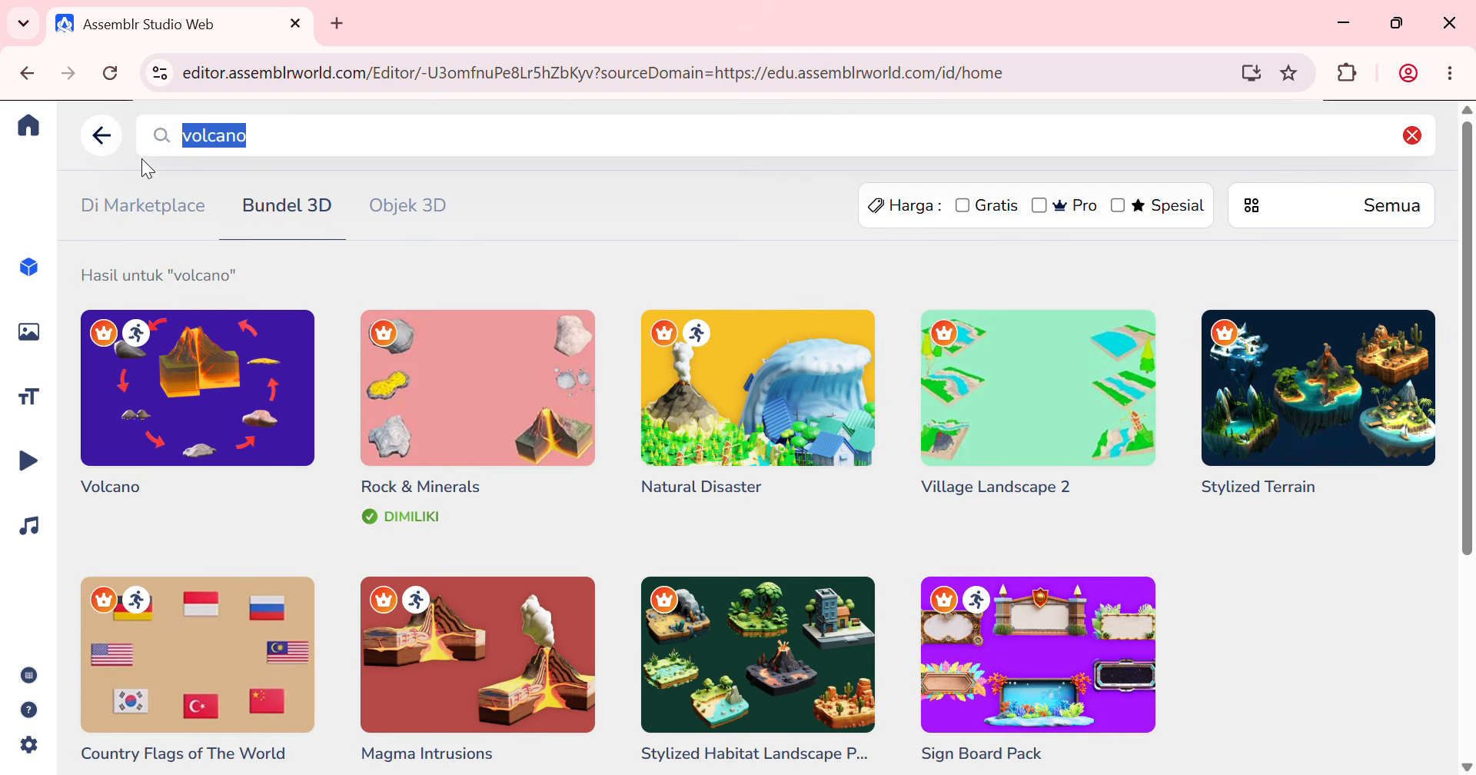
type("claud")
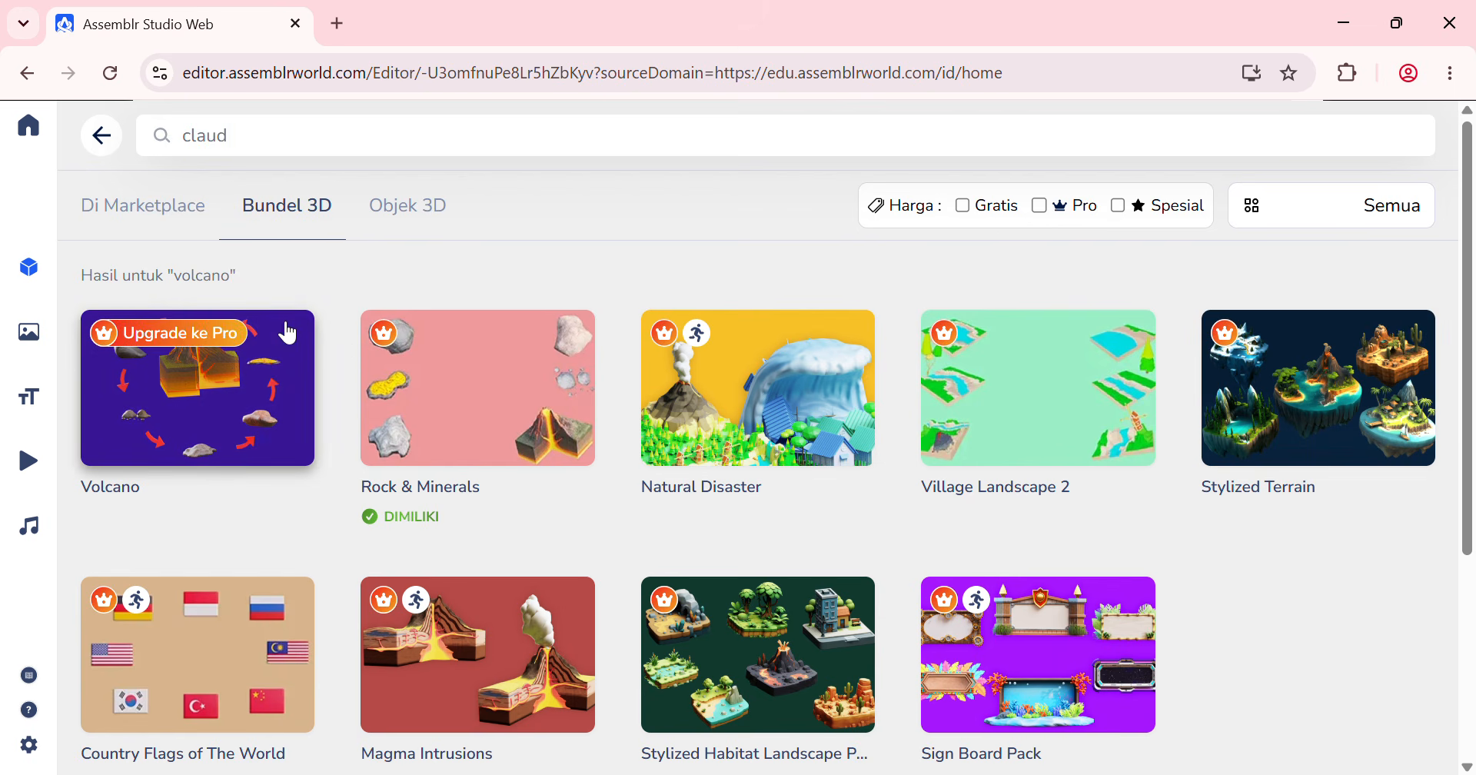
key("Return")
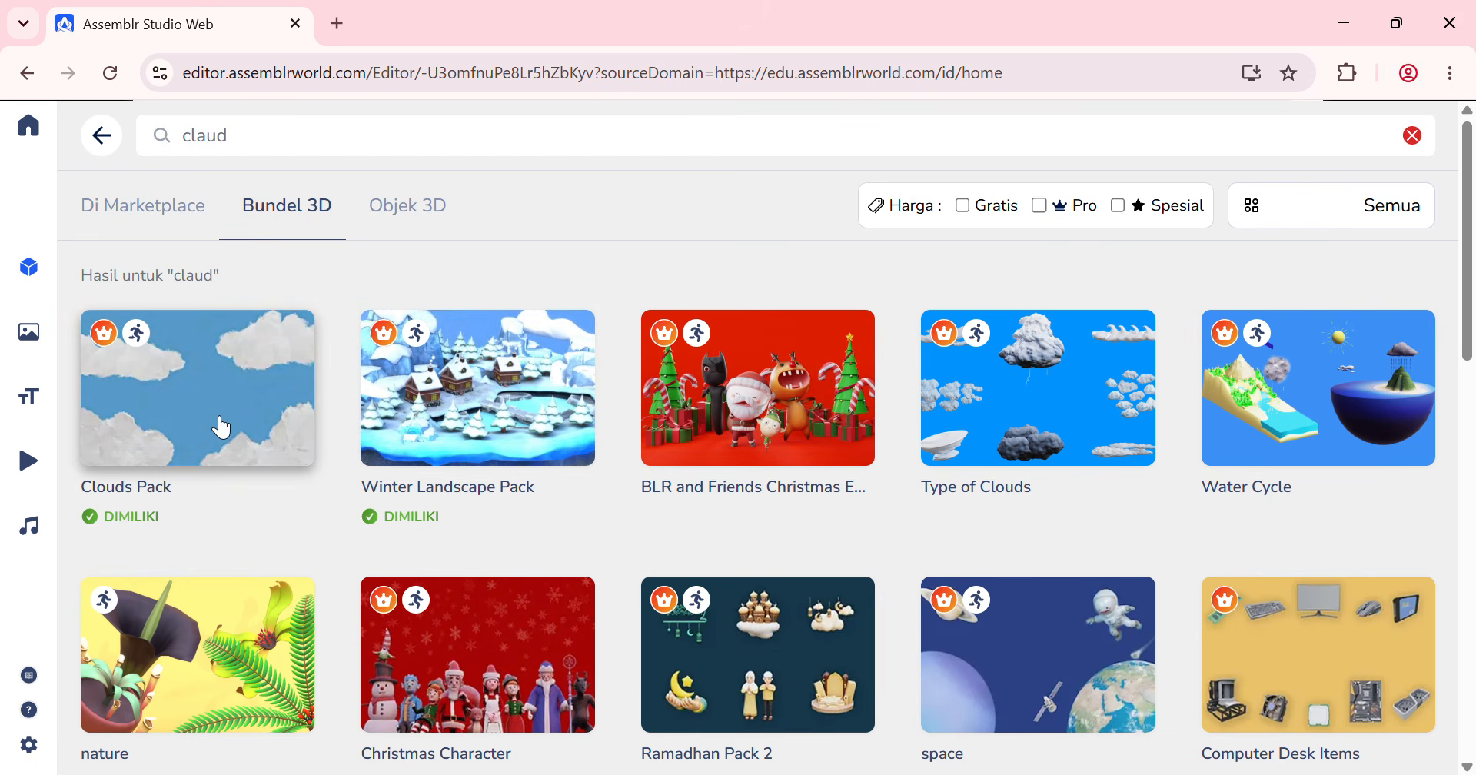
Step: Add Cloud 5 from the owned Clouds Pack bundle and raise it above the crater to a Y position of about 11.07
left_click(216, 415)
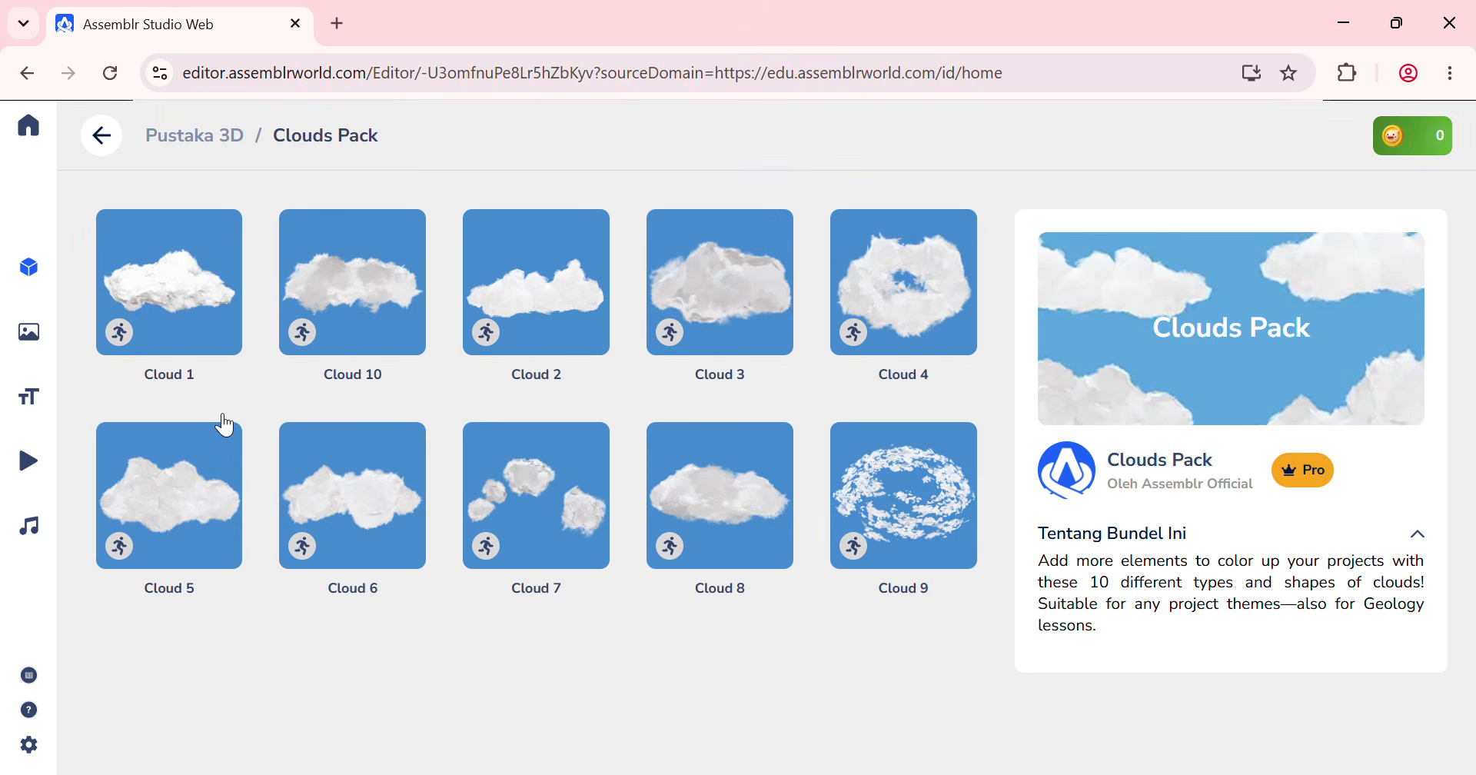
left_click(191, 505)
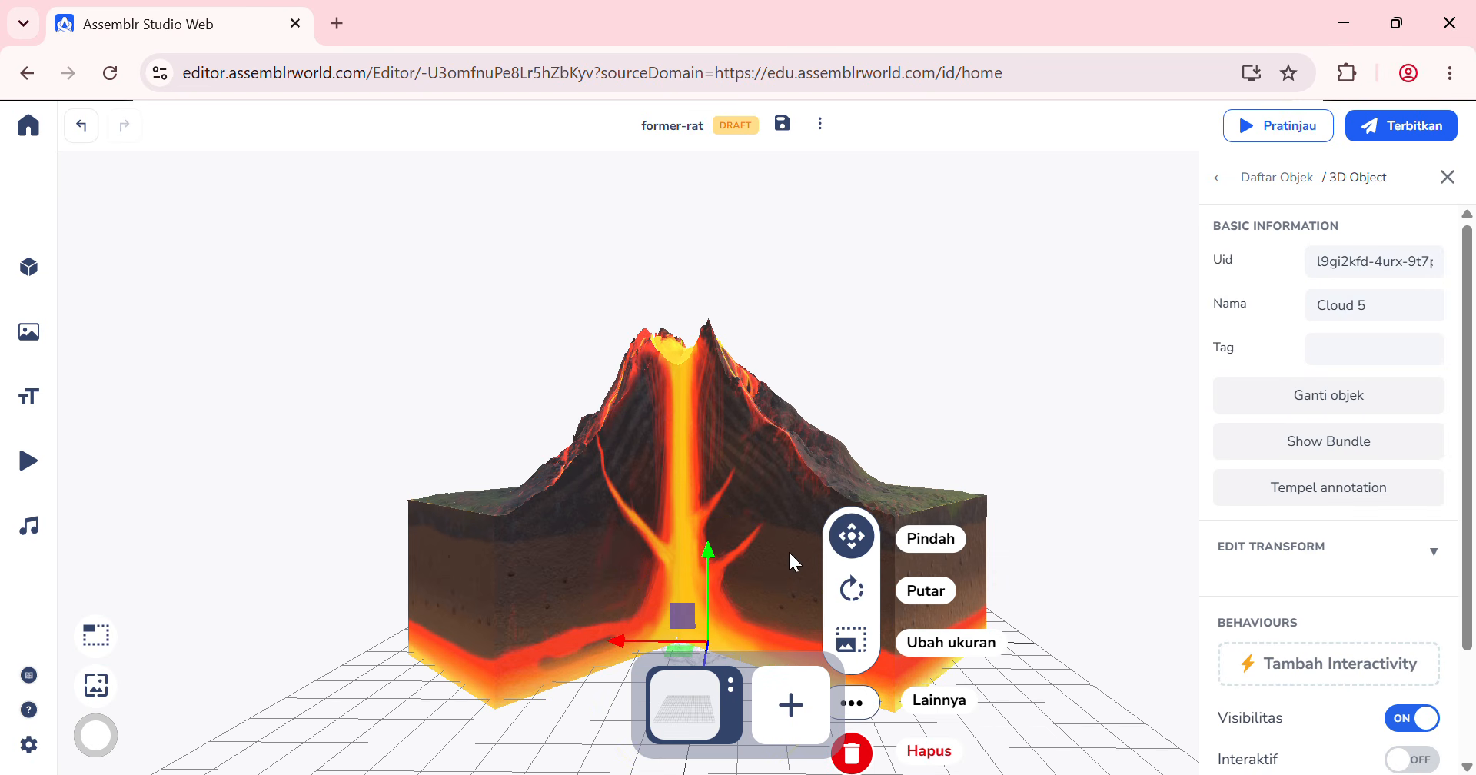
left_click_drag(710, 546, 714, 192)
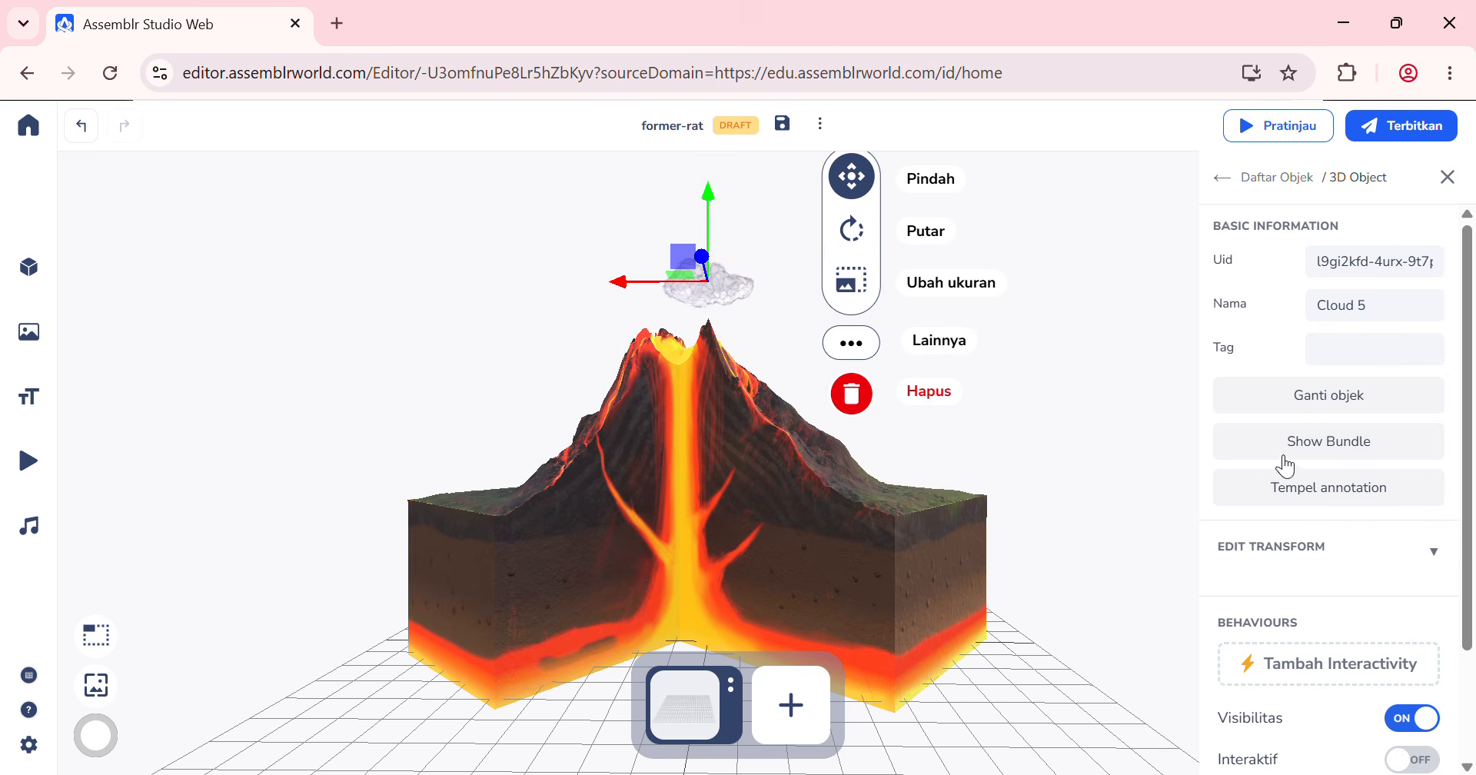
left_click(1287, 548)
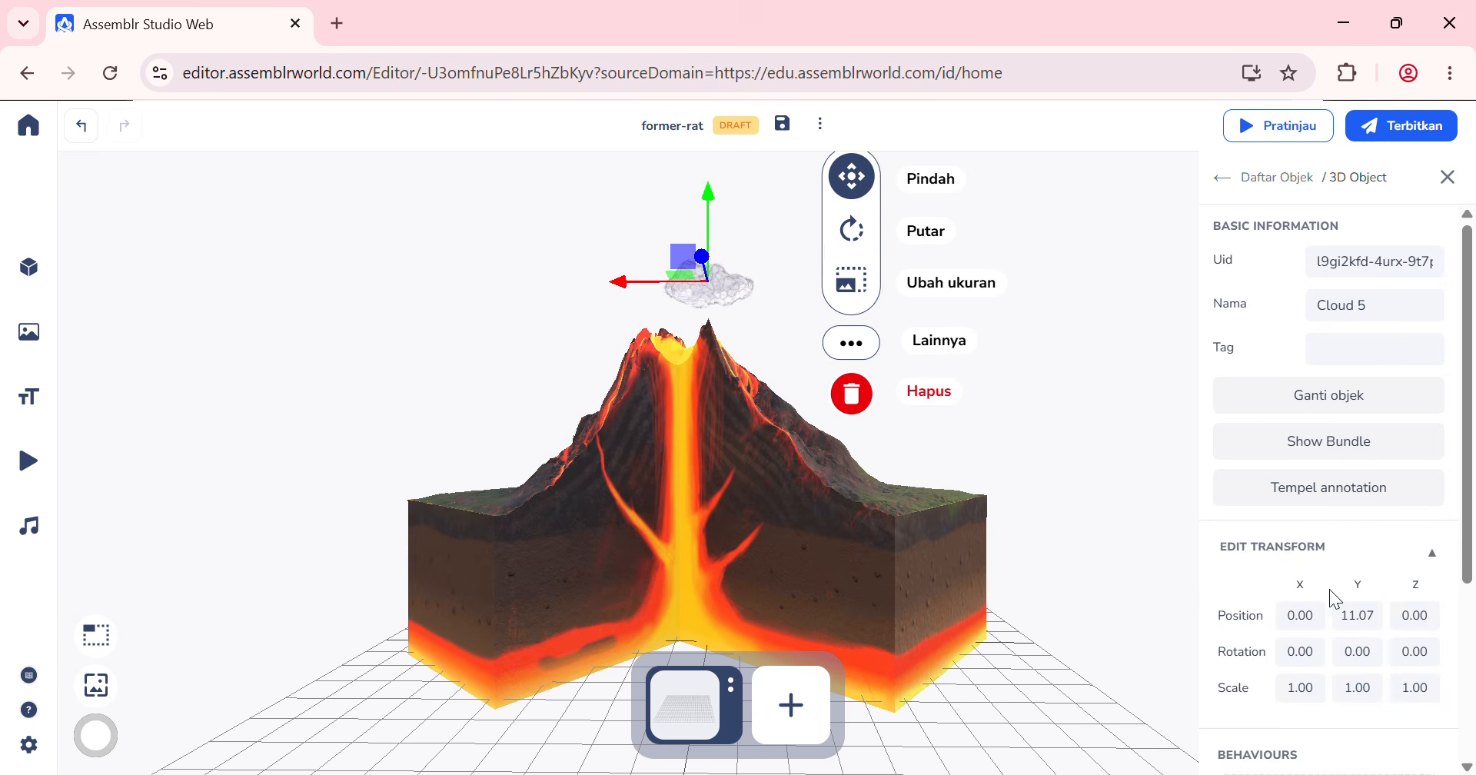
Step: Turn the cloud upright by setting its rotation to X 0, Y 0 and Z 90
left_click(859, 244)
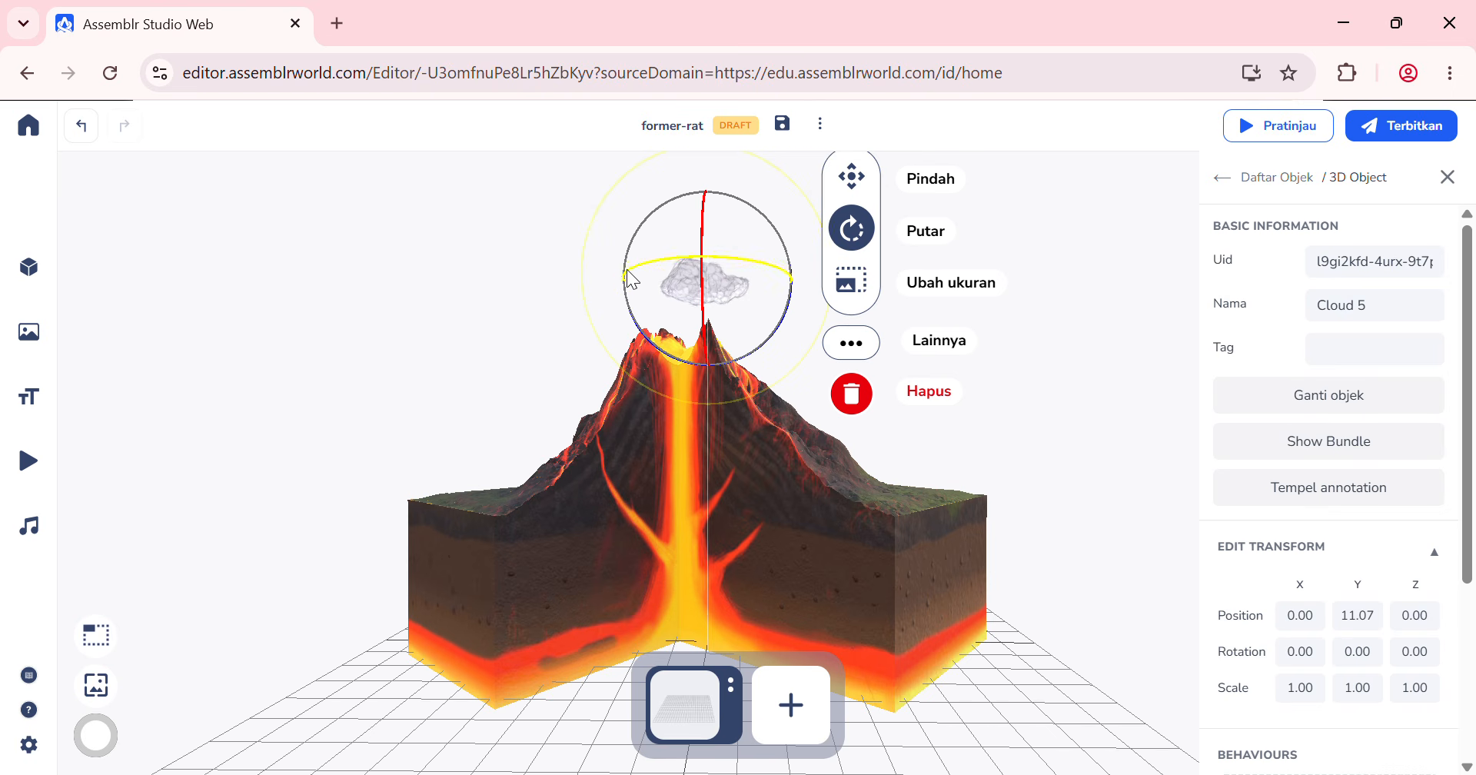
left_click_drag(584, 265, 710, 183)
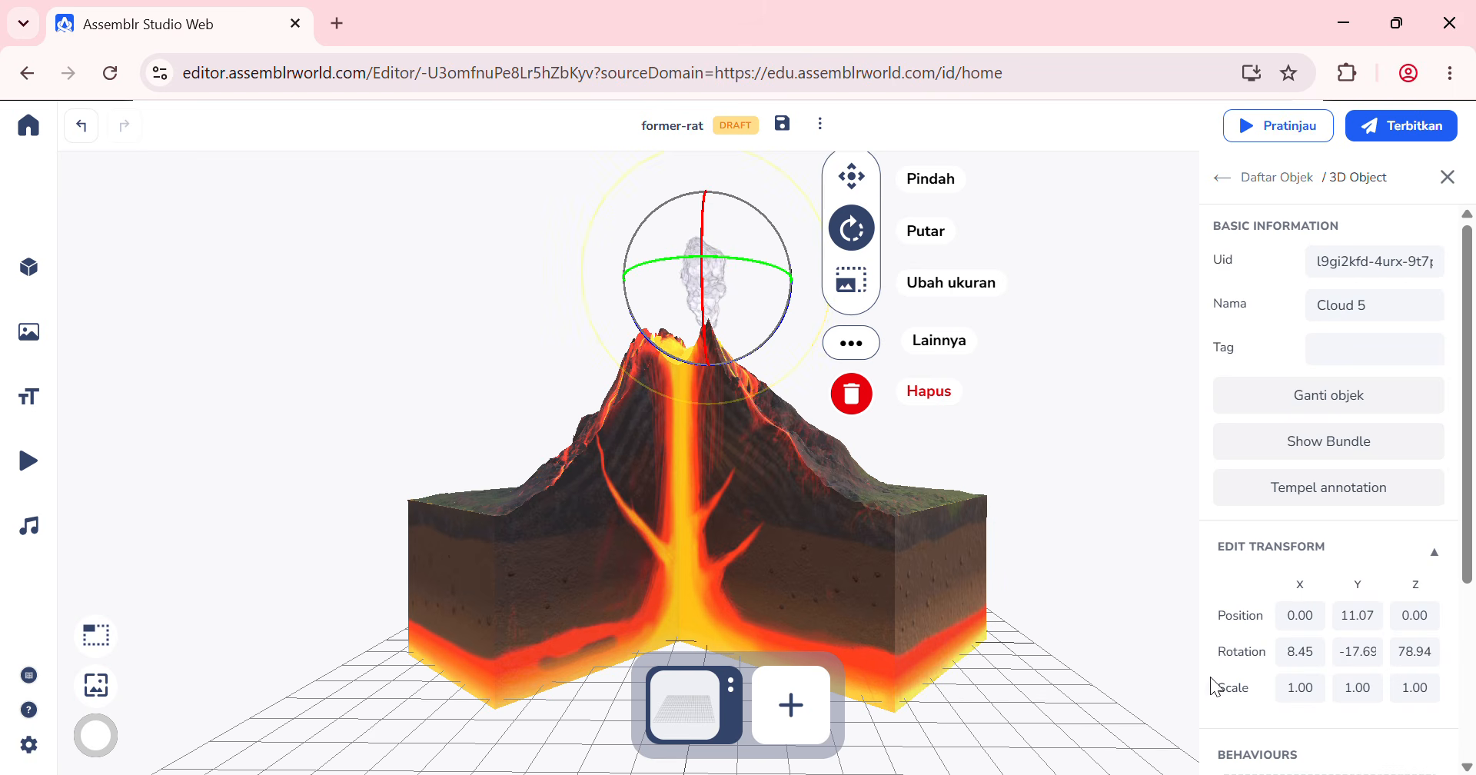
left_click(1418, 663)
type("90")
left_click(1319, 655)
type("0")
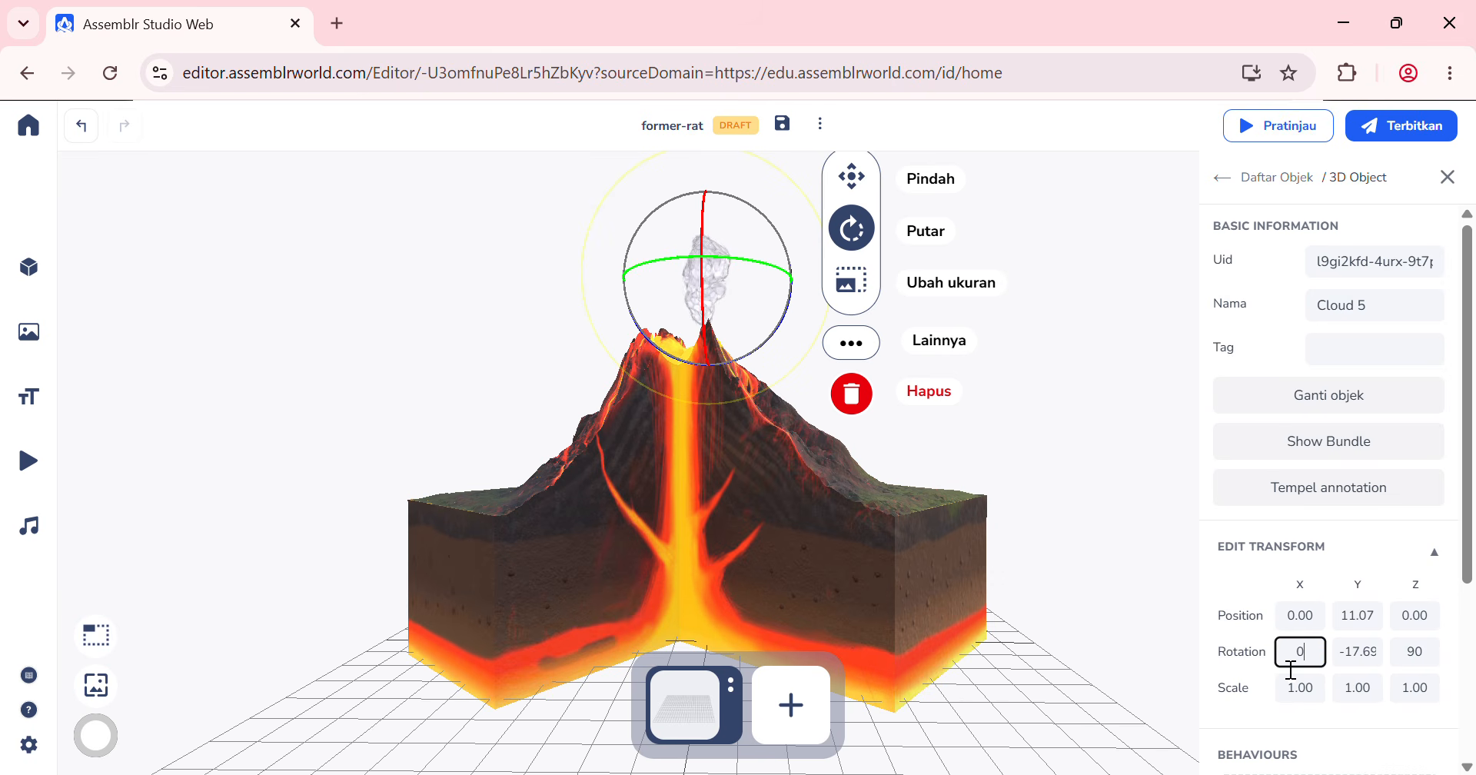
left_click(1356, 654)
type("0")
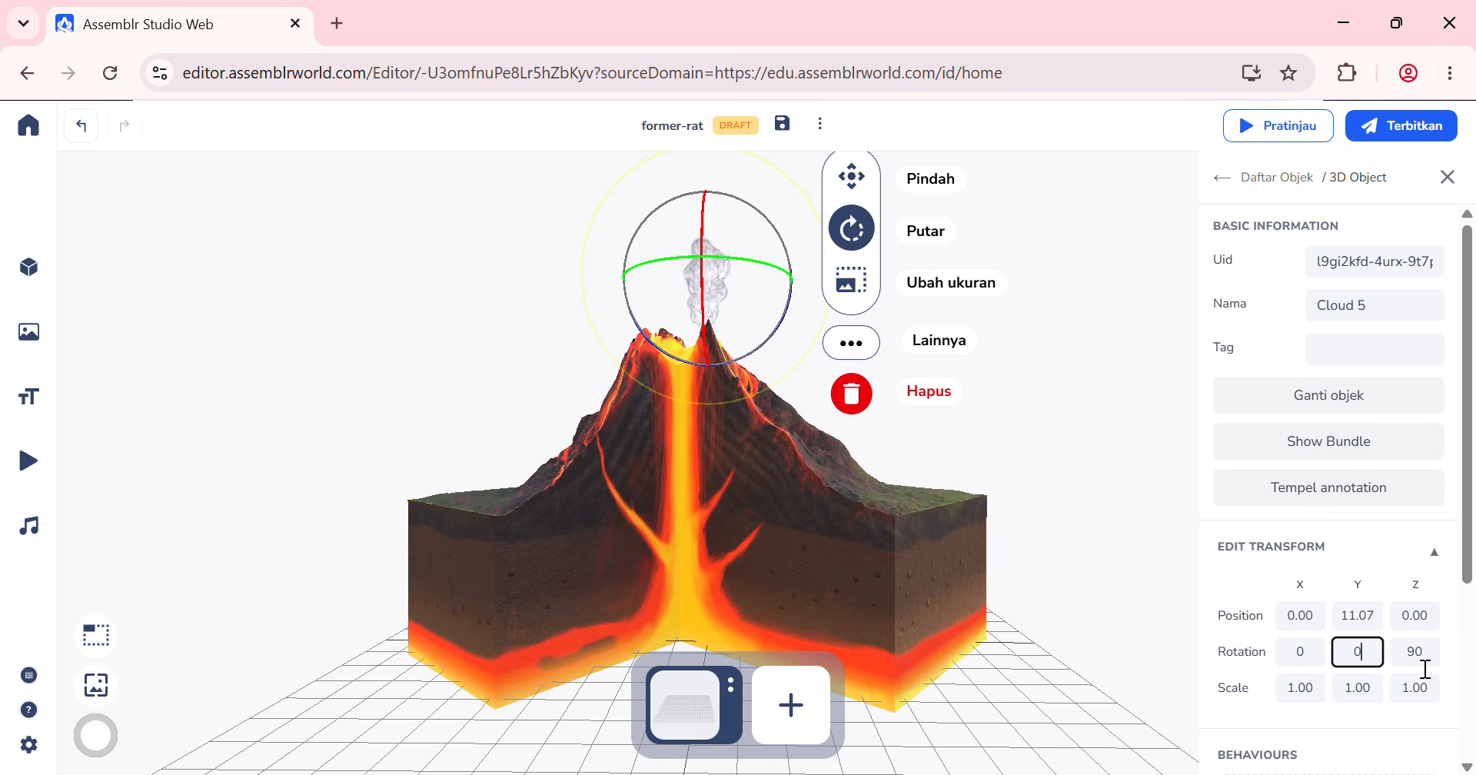
Step: Move the cloud into the crater opening, at about X 0.81 and Y 9.51
left_click(853, 176)
left_click_drag(610, 283, 597, 286)
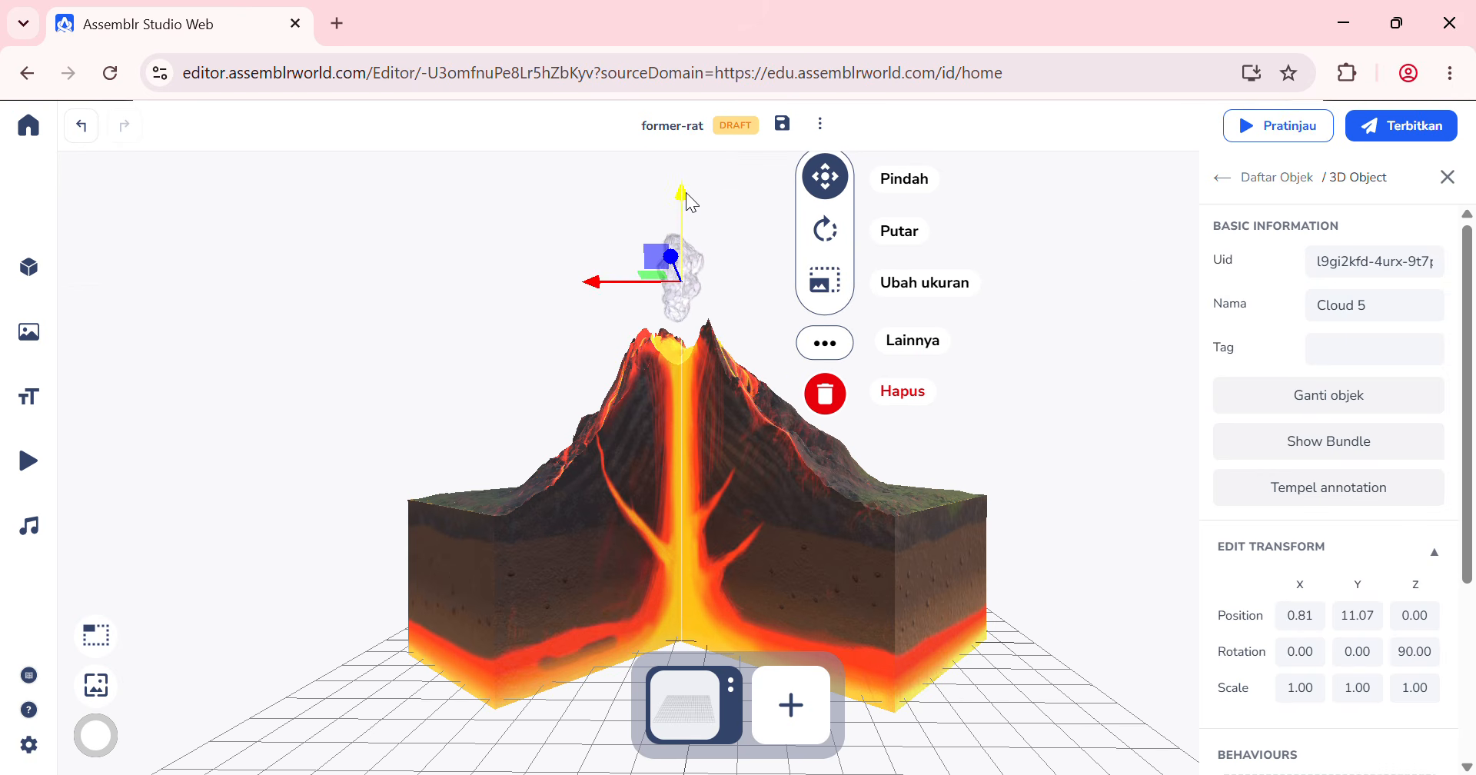
mouse_move(686, 196)
left_mouse_down()
mouse_move(685, 243)
mouse_move(689, 219)
left_mouse_up()
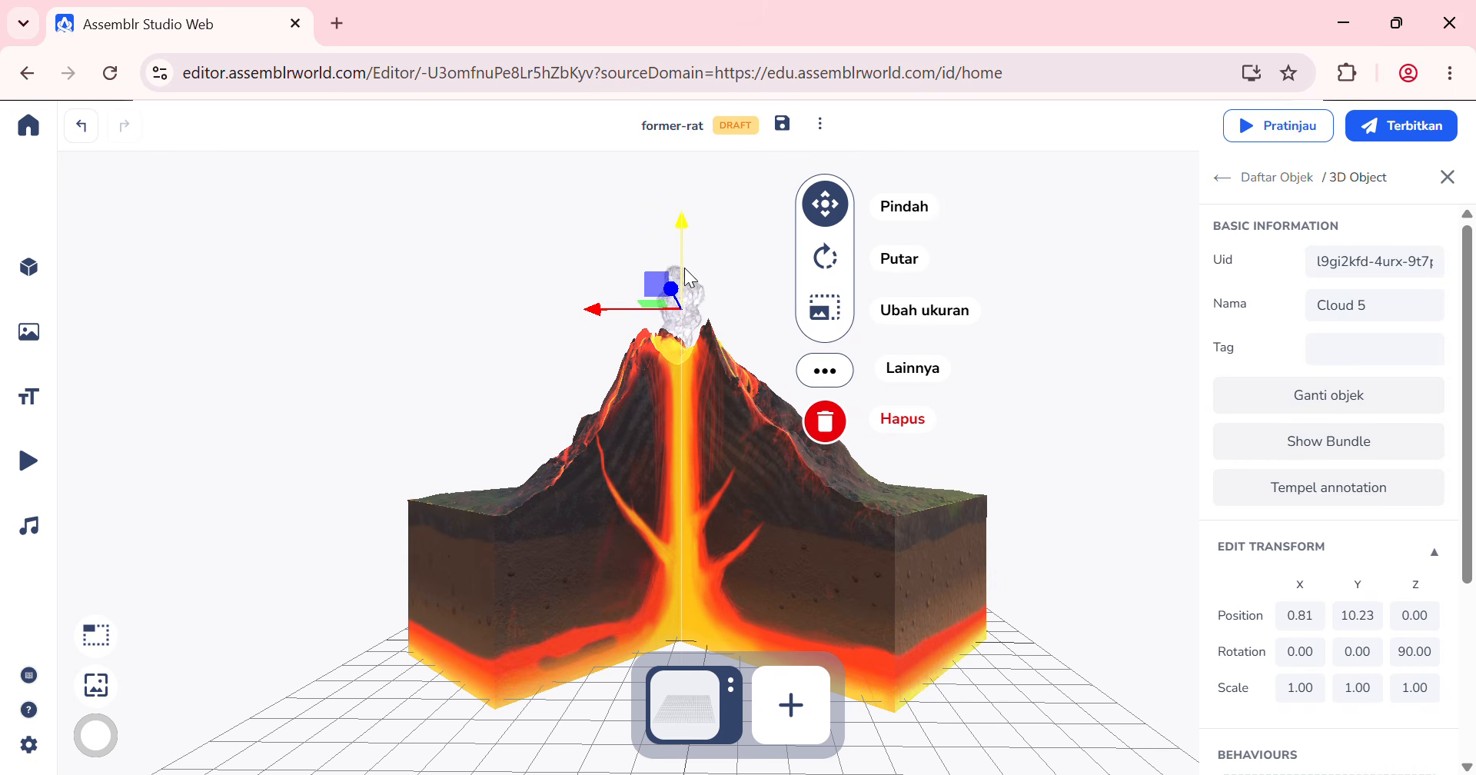
mouse_move(1012, 353)
left_mouse_down()
mouse_move(824, 386)
mouse_move(943, 374)
mouse_move(1013, 331)
mouse_move(972, 338)
mouse_move(1018, 338)
left_mouse_up()
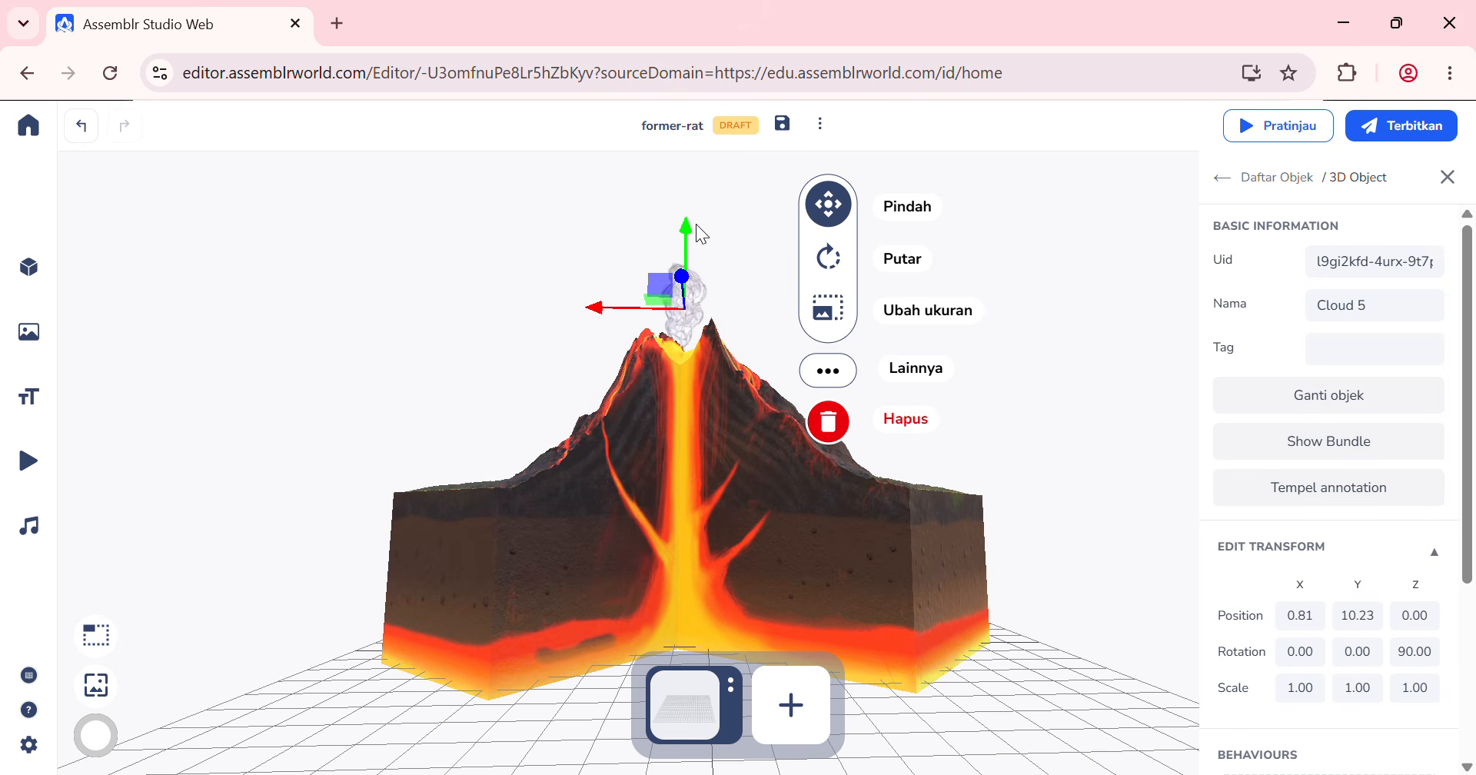
left_click_drag(685, 228, 685, 251)
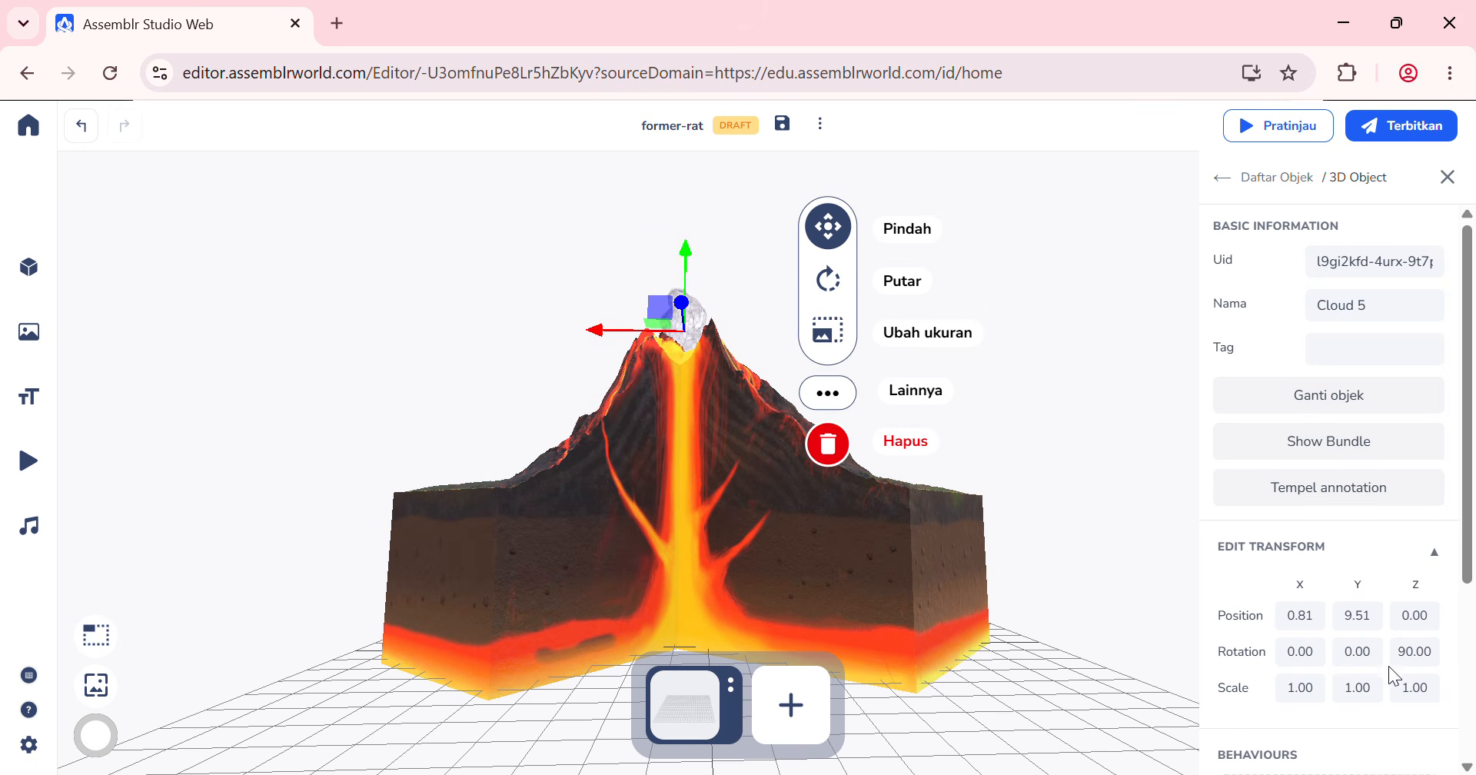
Step: Enlarge the cloud into a smoke plume with scale X 3 and Y 2, and deselect it
left_click(1336, 699)
left_click_drag(1312, 689, 1238, 696)
type("3")
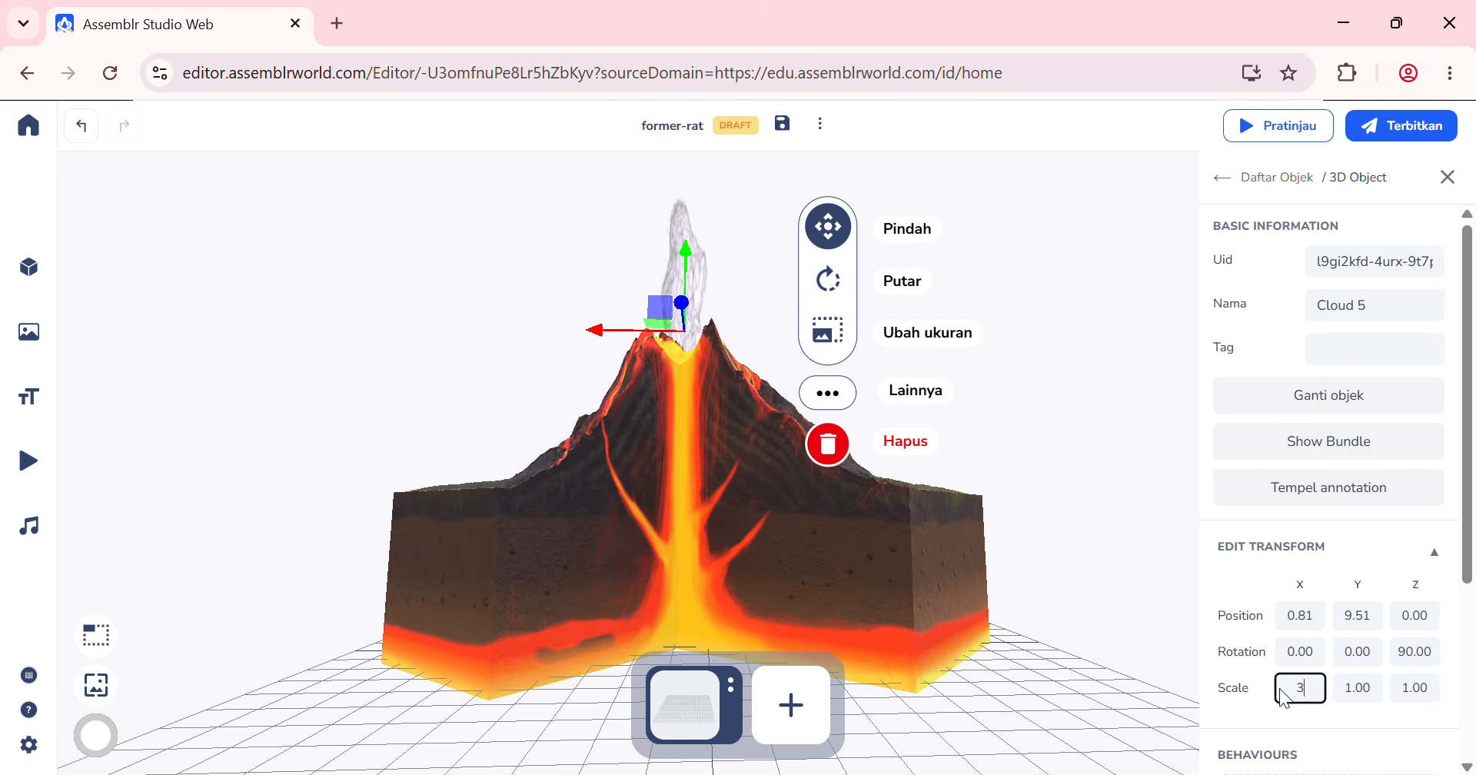
left_click(1385, 687)
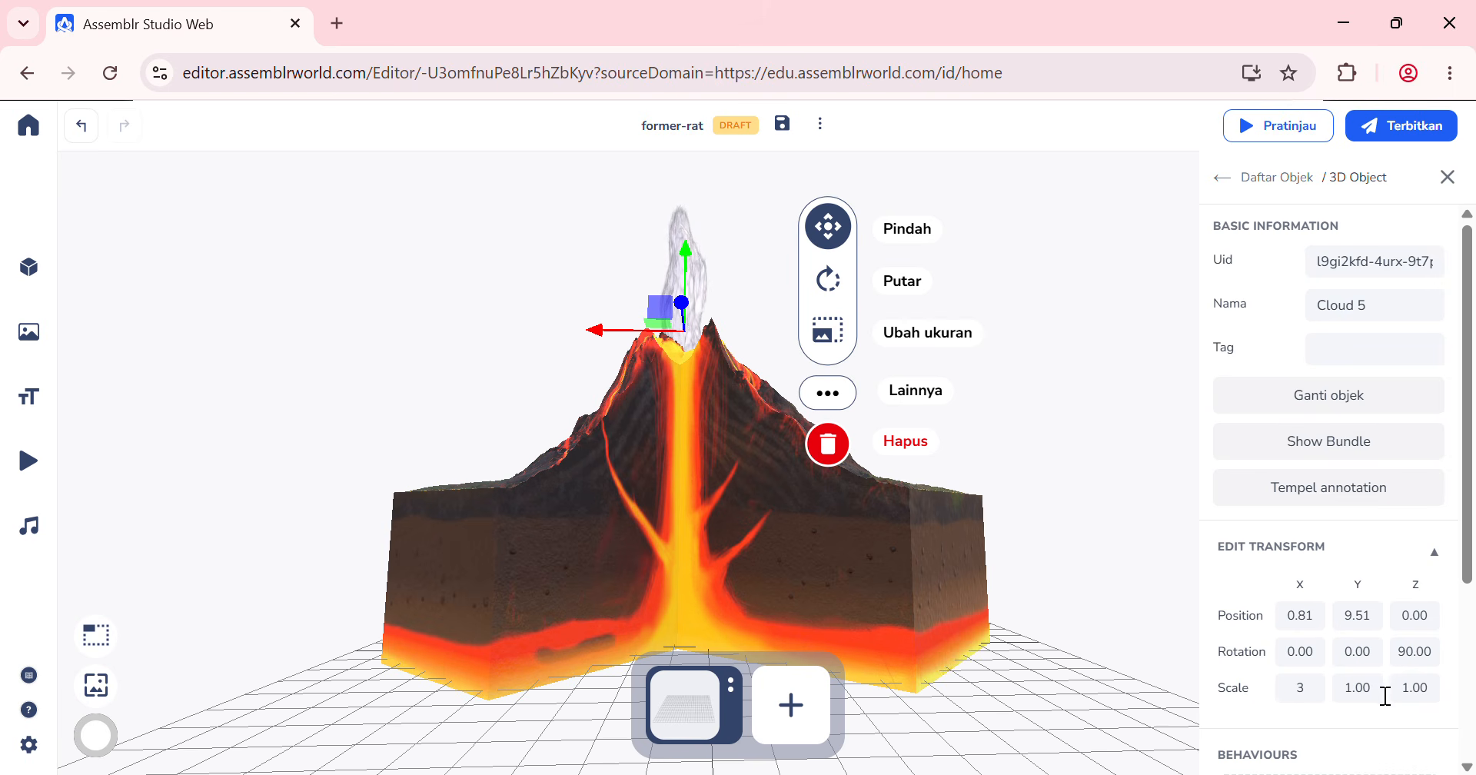
left_click_drag(1384, 687, 1323, 690)
type("2")
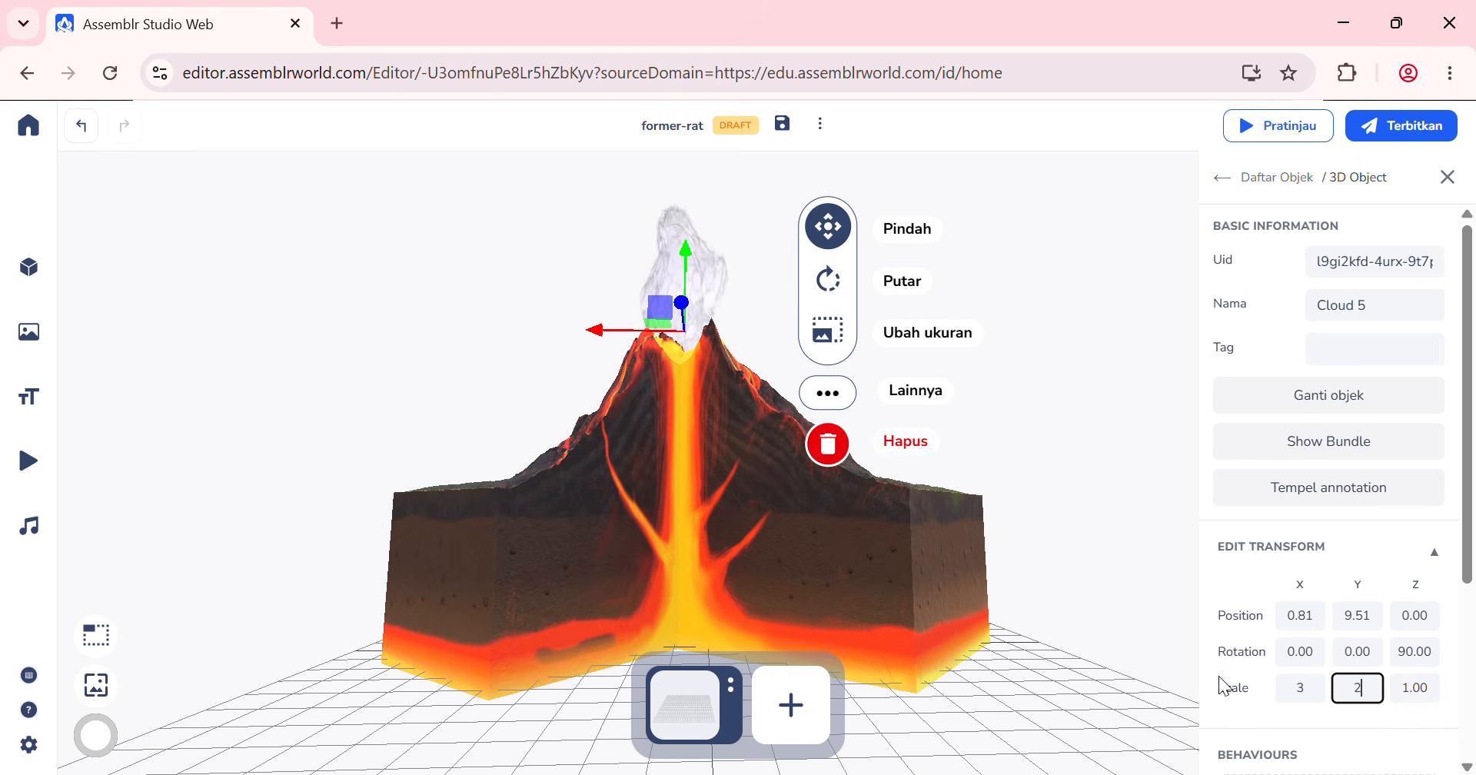
left_click(1108, 447)
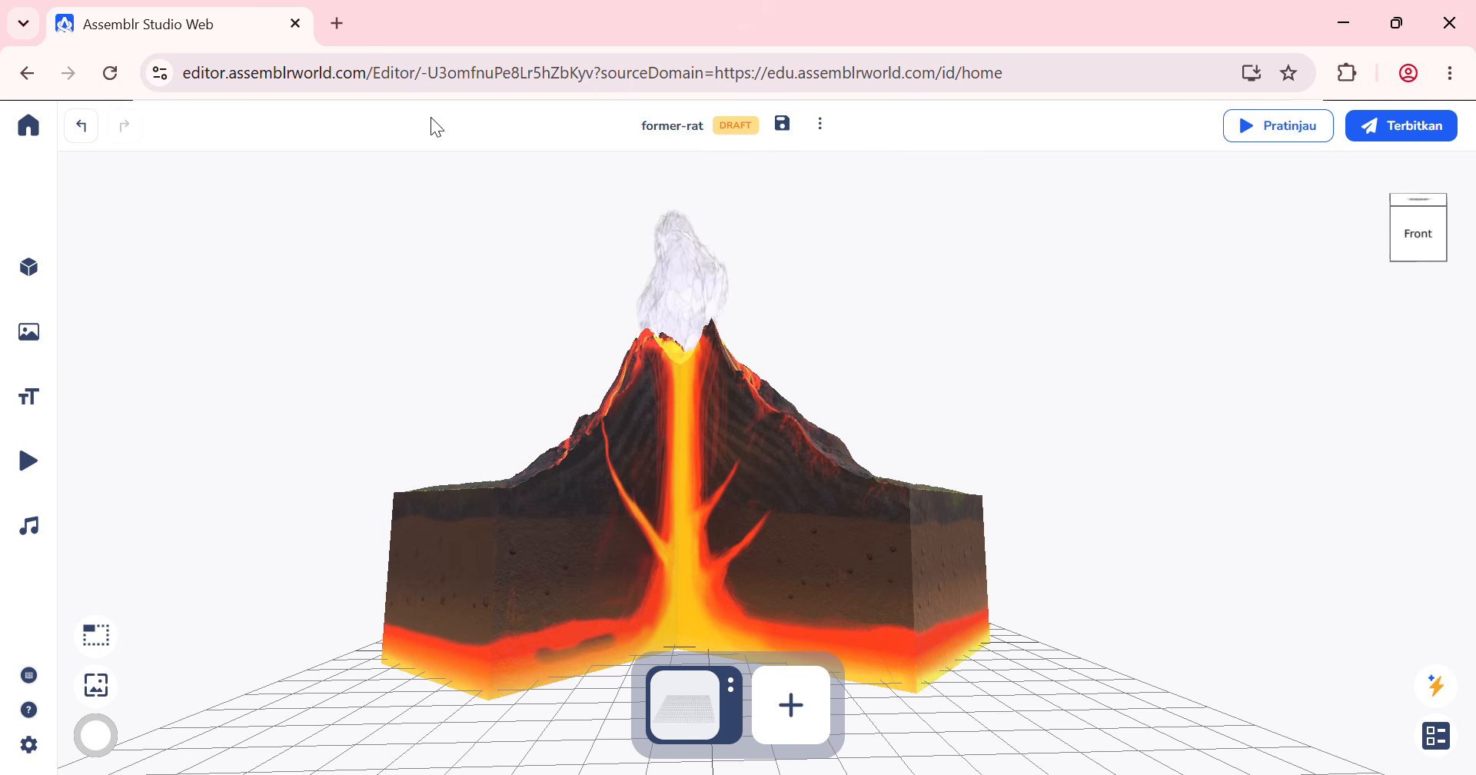
Step: Open the project details and rename the project as GUNUNG BERAPI
left_click(823, 126)
left_click(766, 237)
left_click_drag(766, 237, 589, 240)
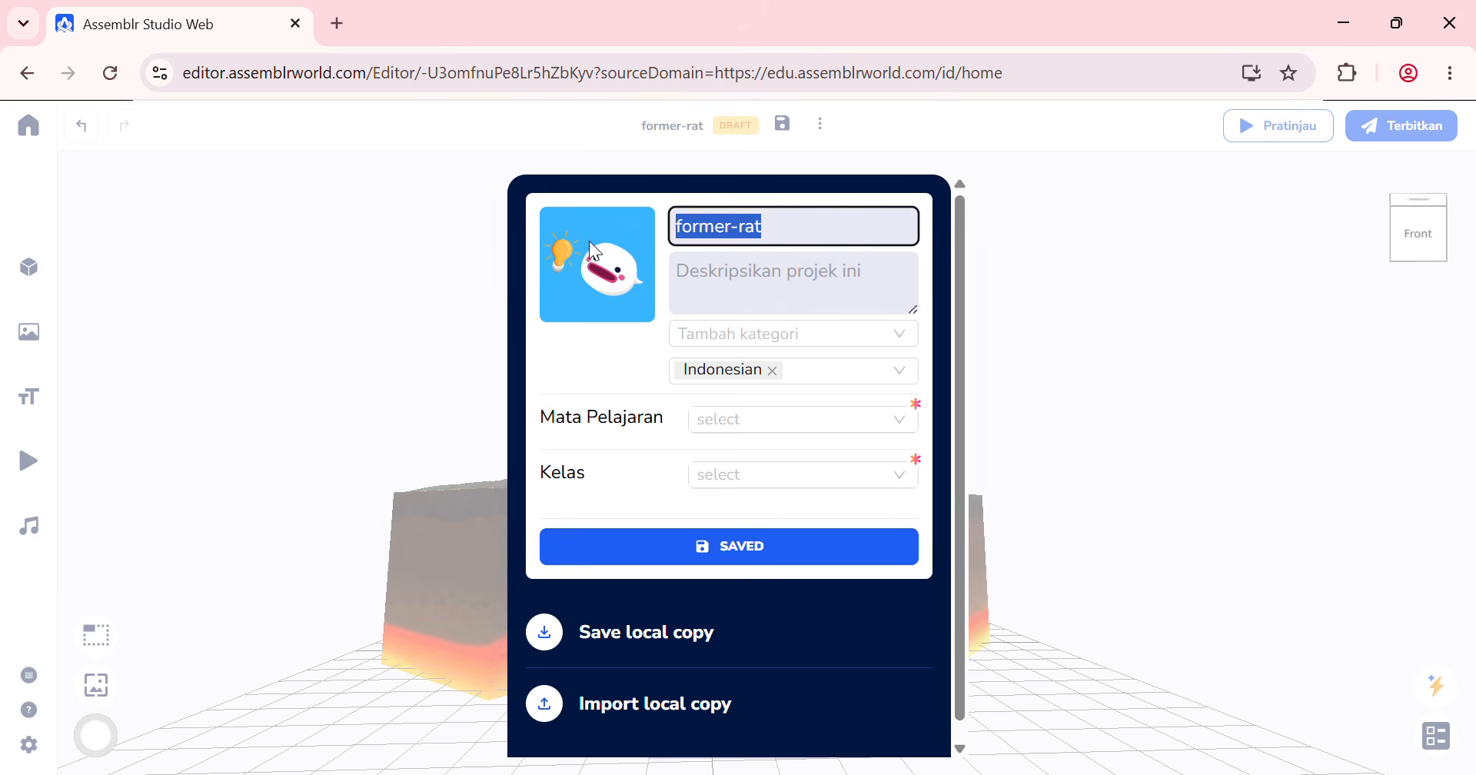
type("GUNU")
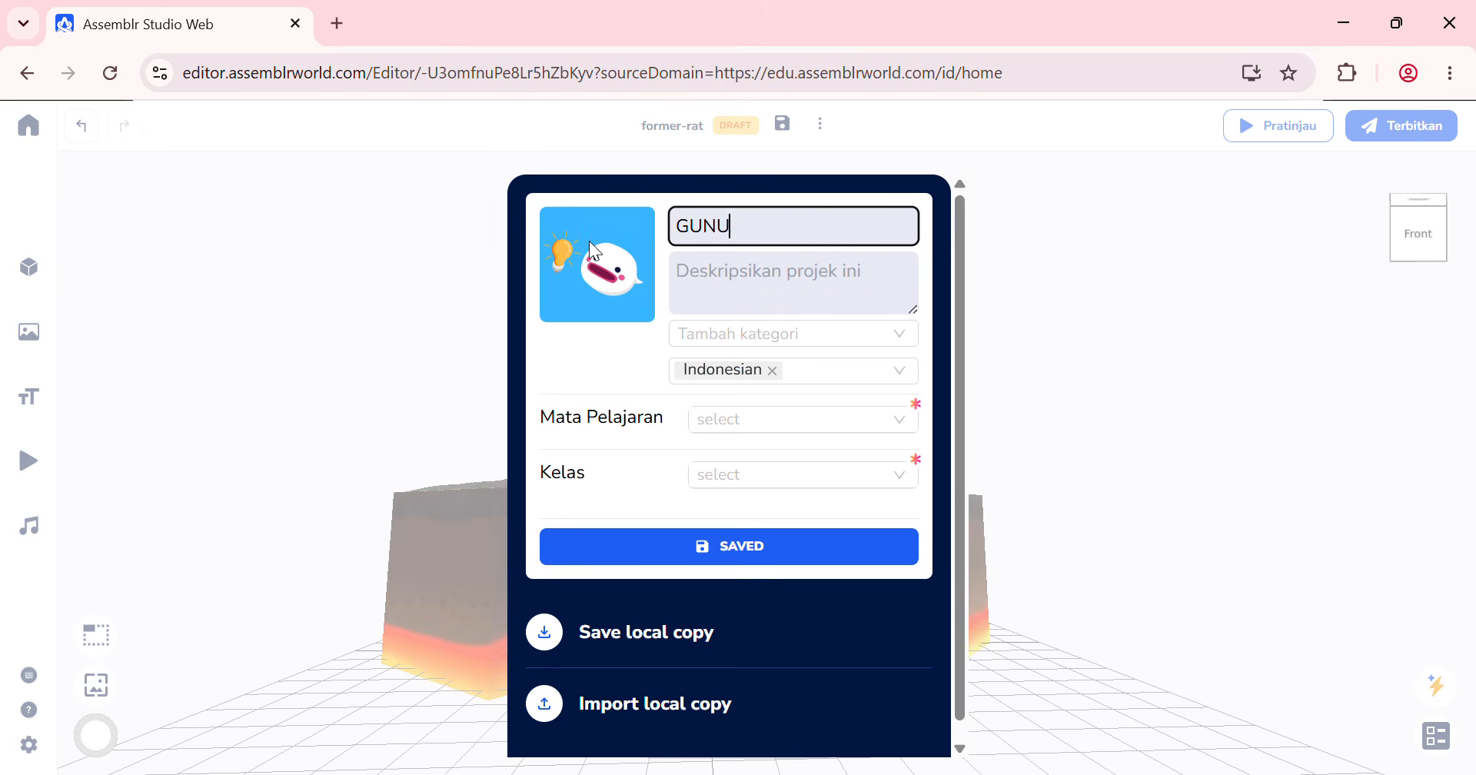
type("NG BERAPI")
left_click(706, 293)
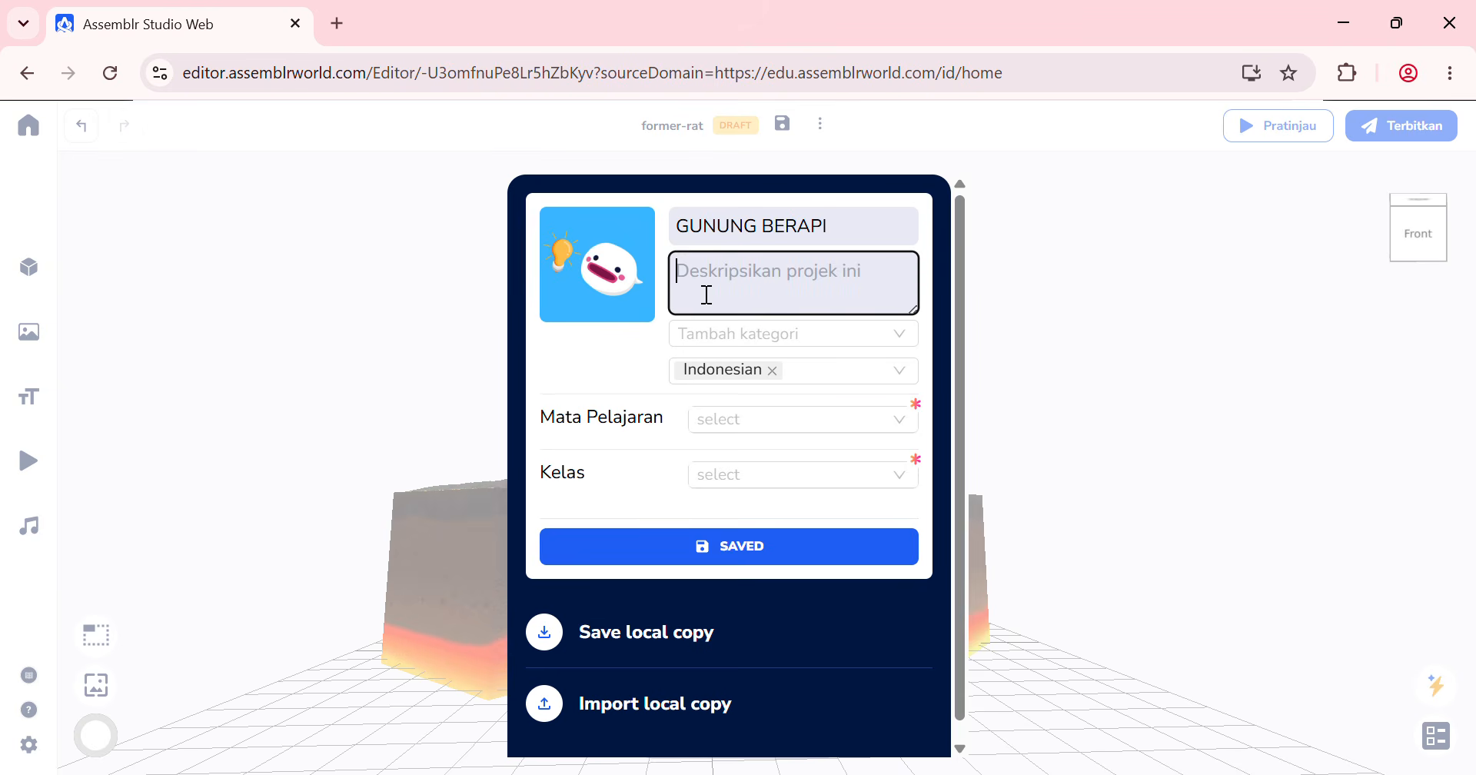
Step: Set the project's subject (Mata Pelajaran) to Social Study and its class (Kelas) to 10th Grade
left_click(757, 424)
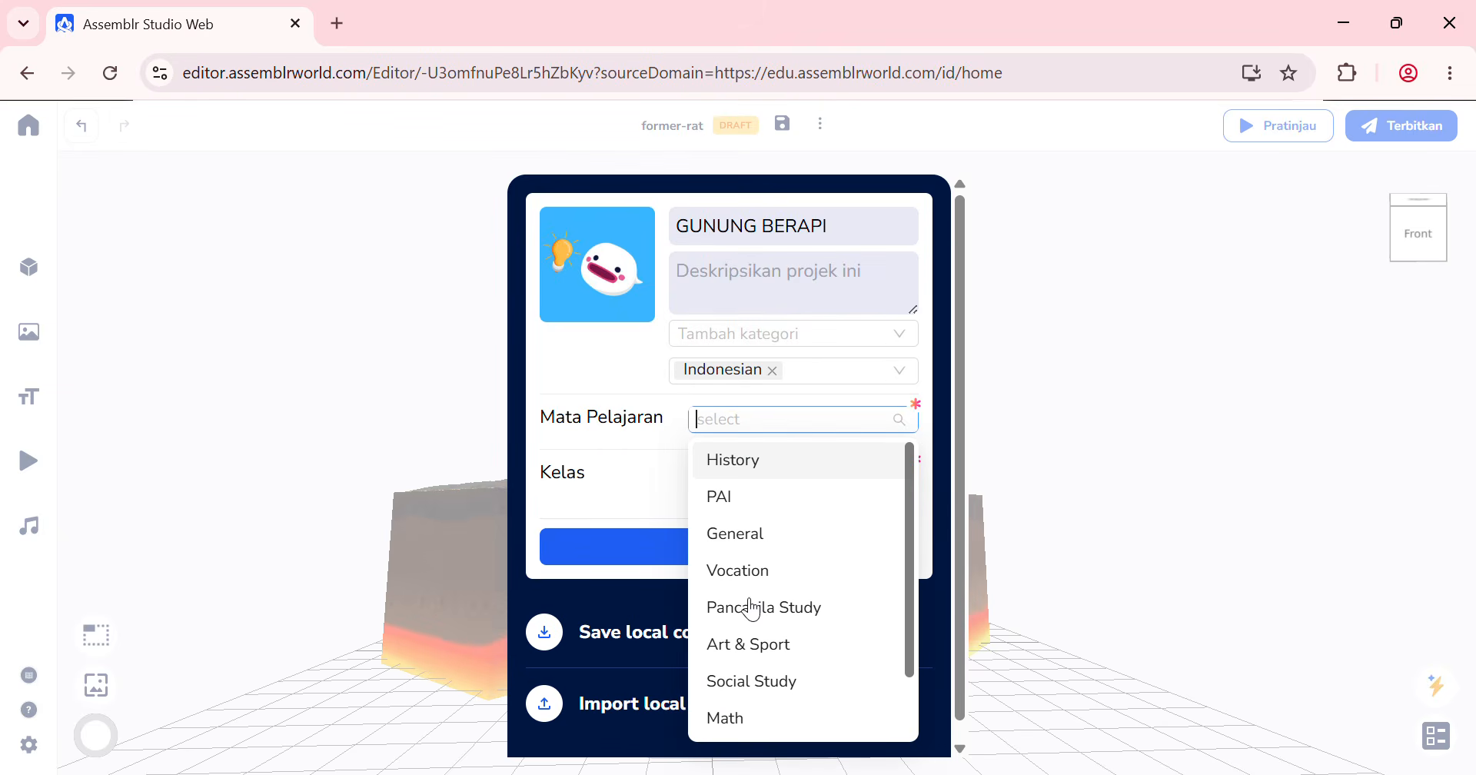
left_click(742, 687)
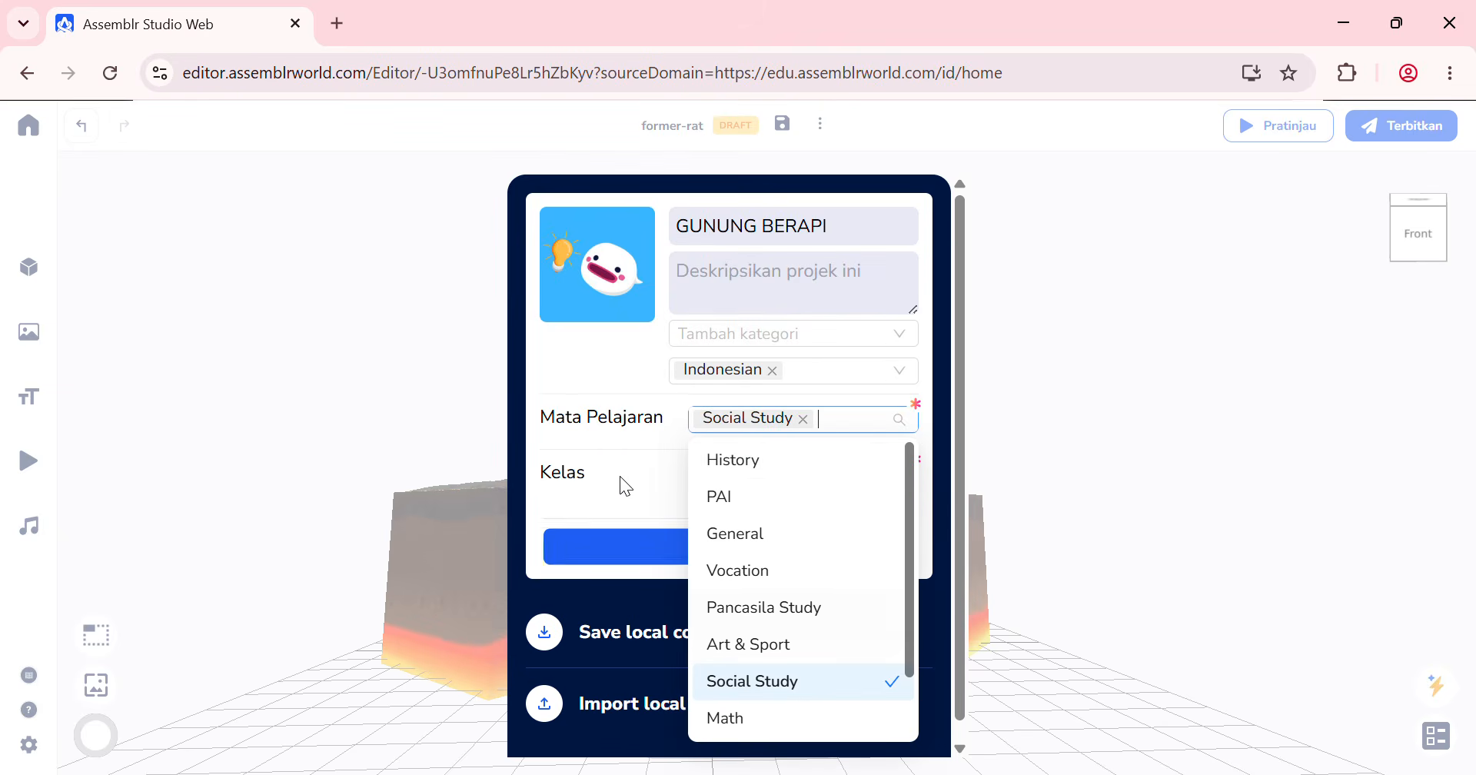
left_click(620, 456)
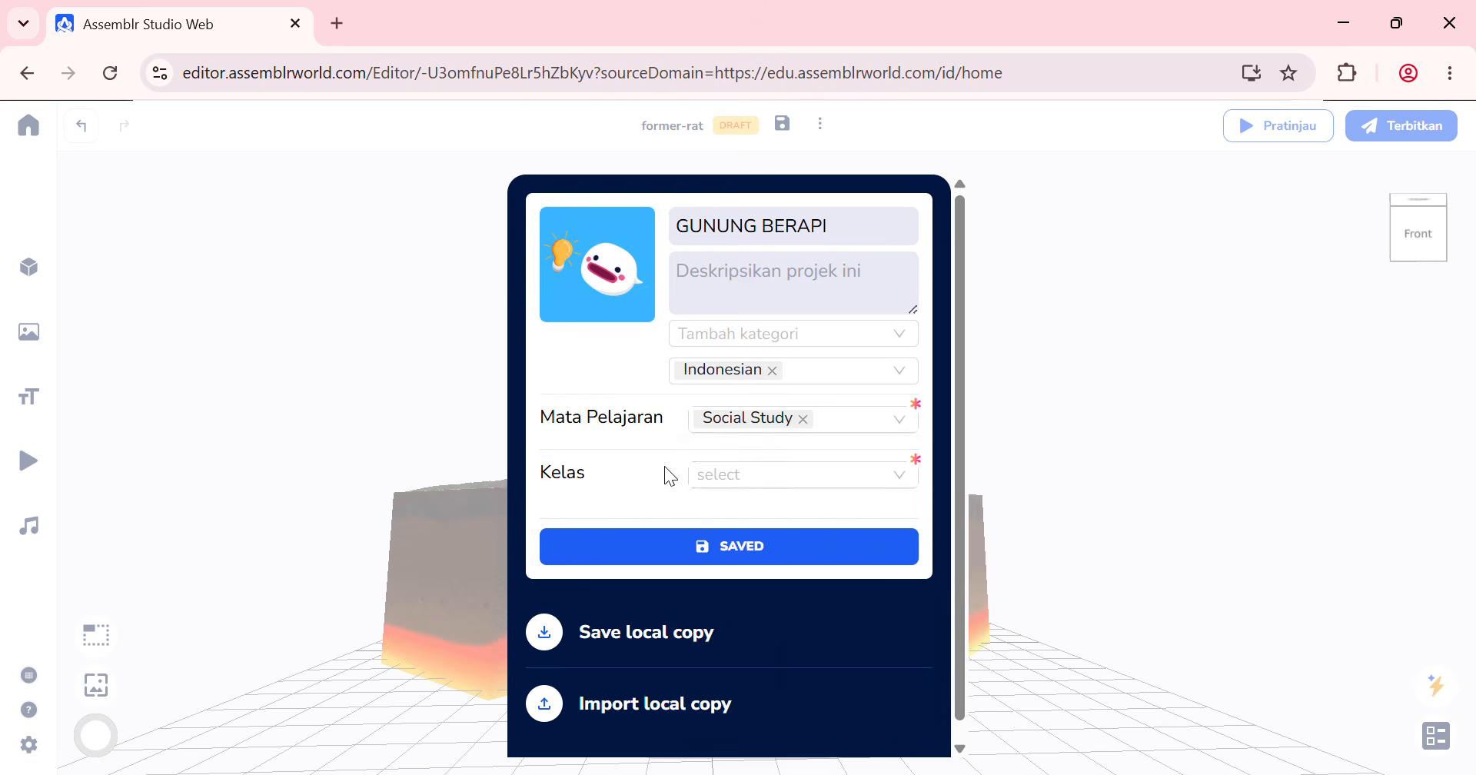
left_click(726, 477)
left_click(745, 336)
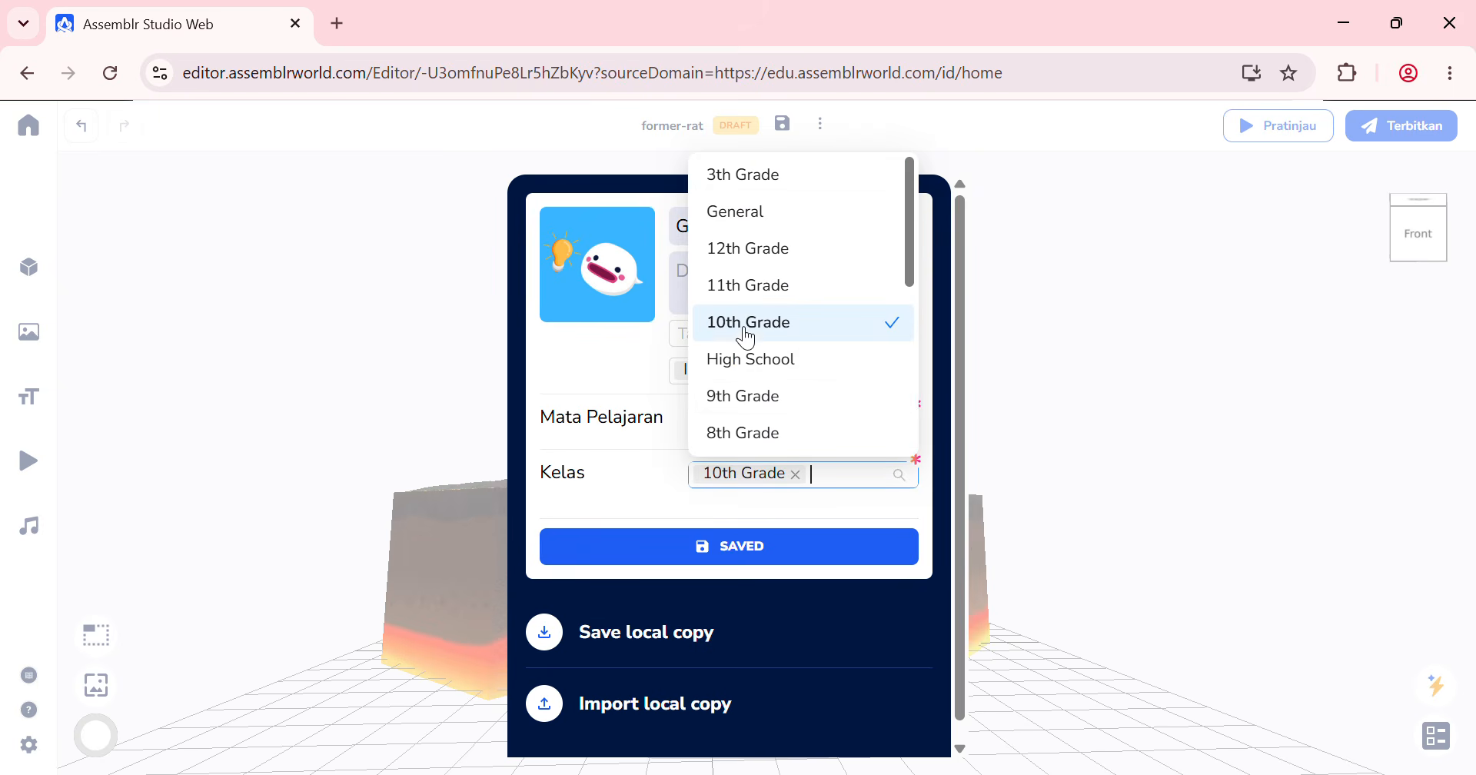
Step: Save the project details with Penjelasan as the purpose and all three usage modes kept selected, and close them
left_click(732, 550)
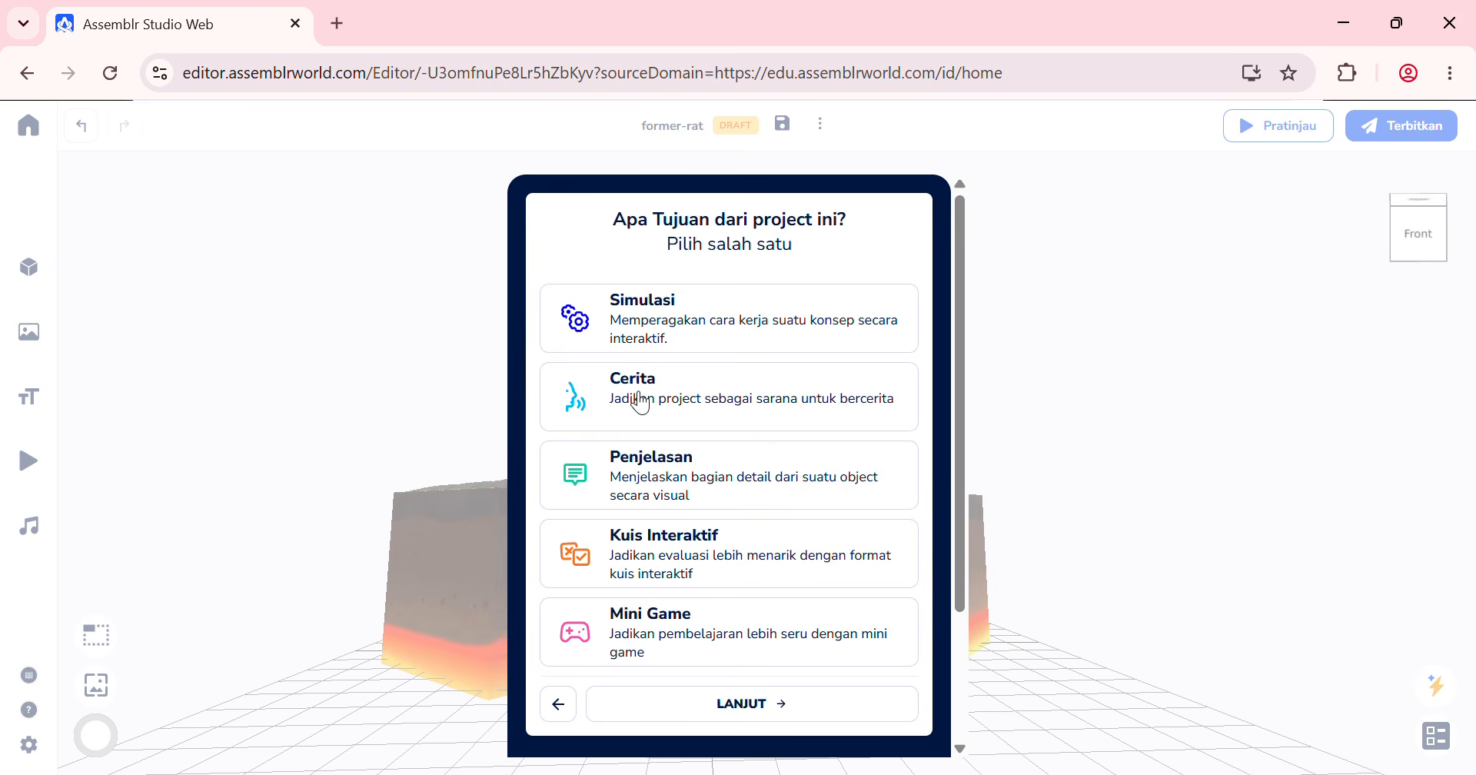
left_click(663, 476)
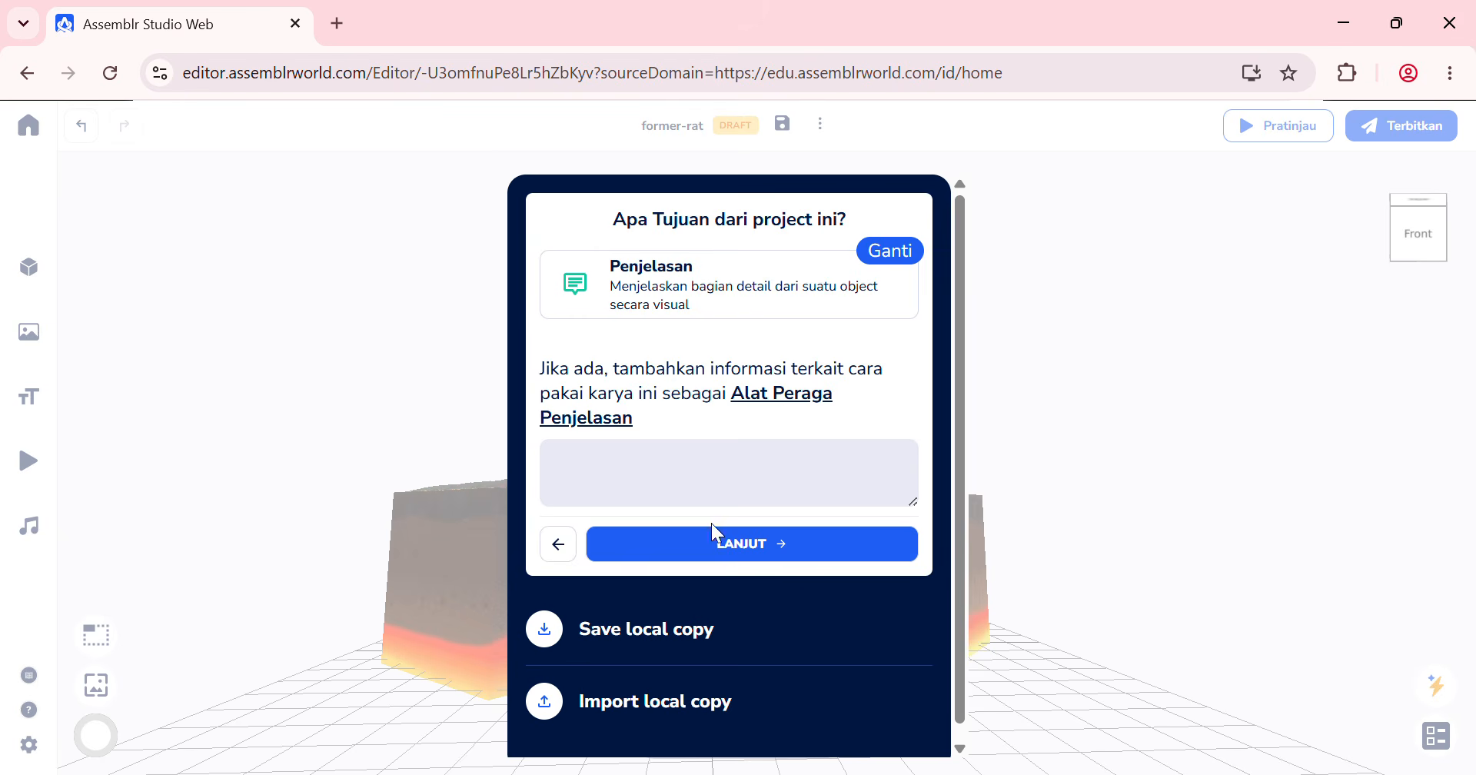
left_click(745, 548)
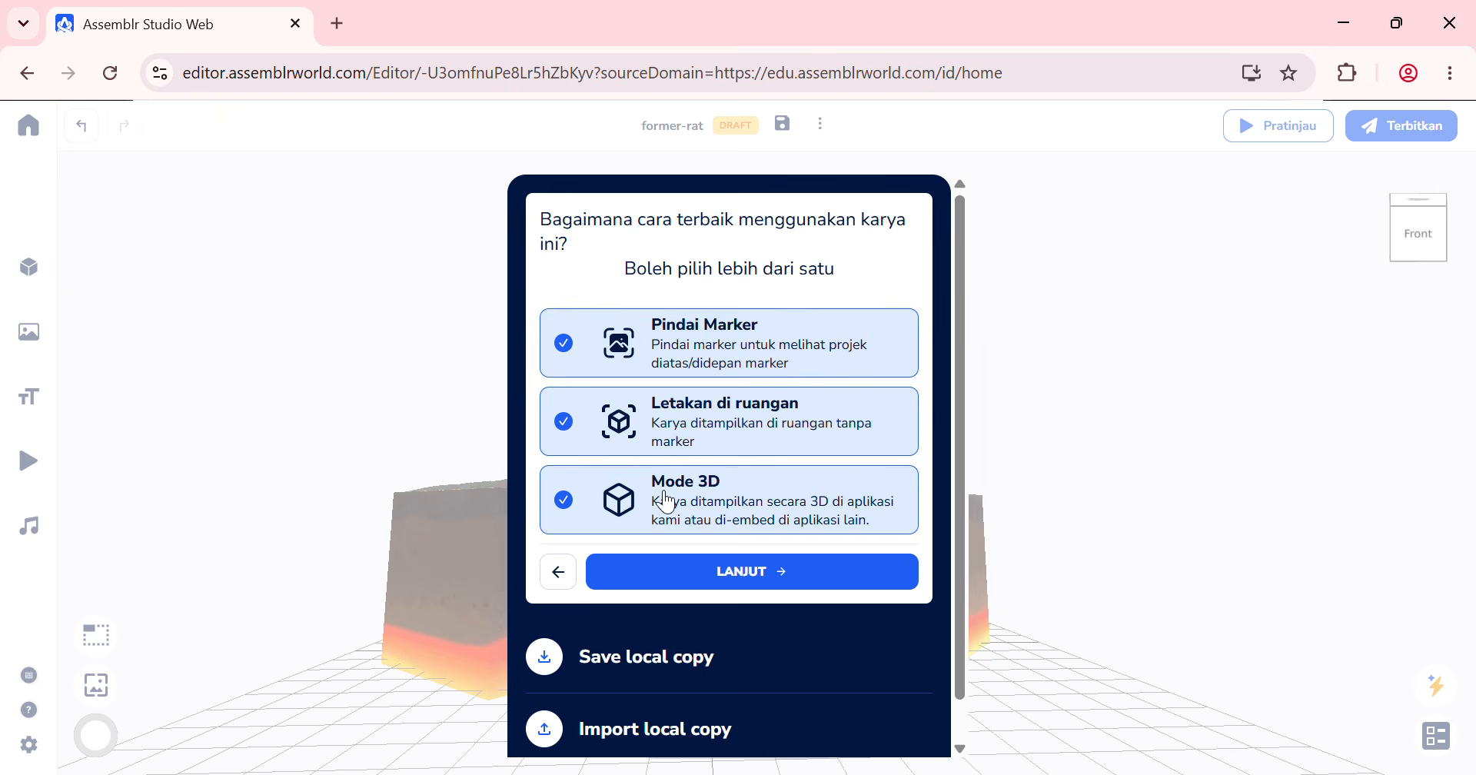
left_click(746, 582)
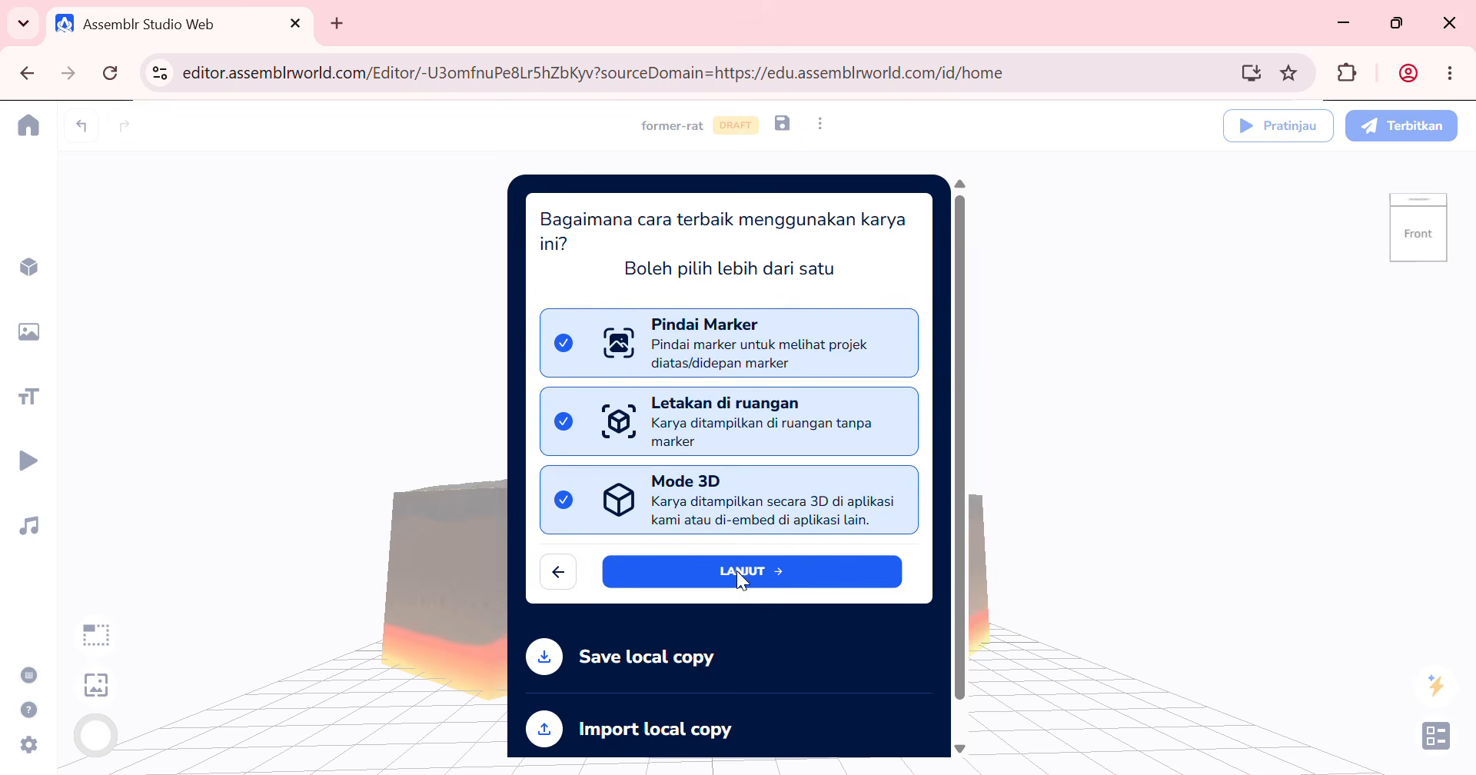
left_click(750, 555)
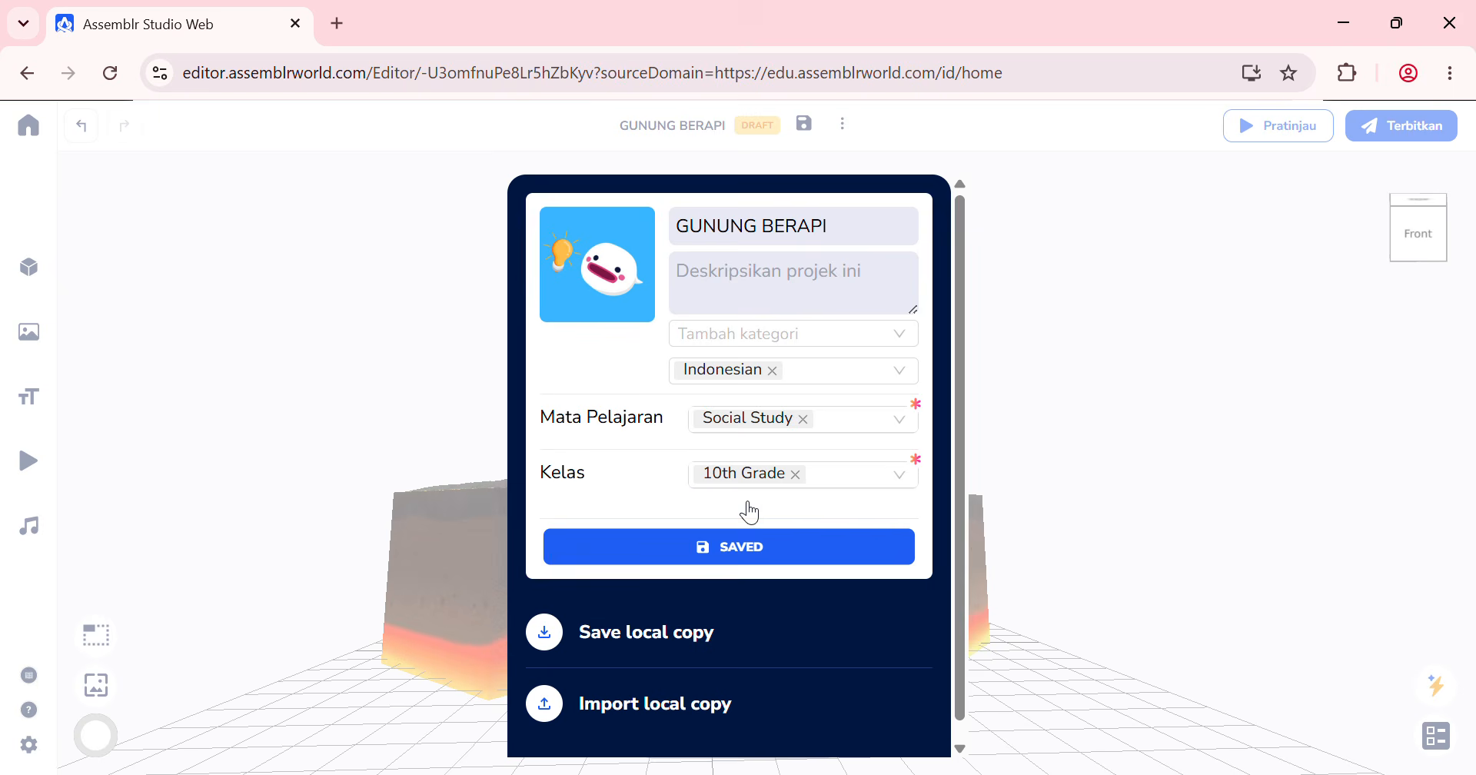
left_click(1043, 243)
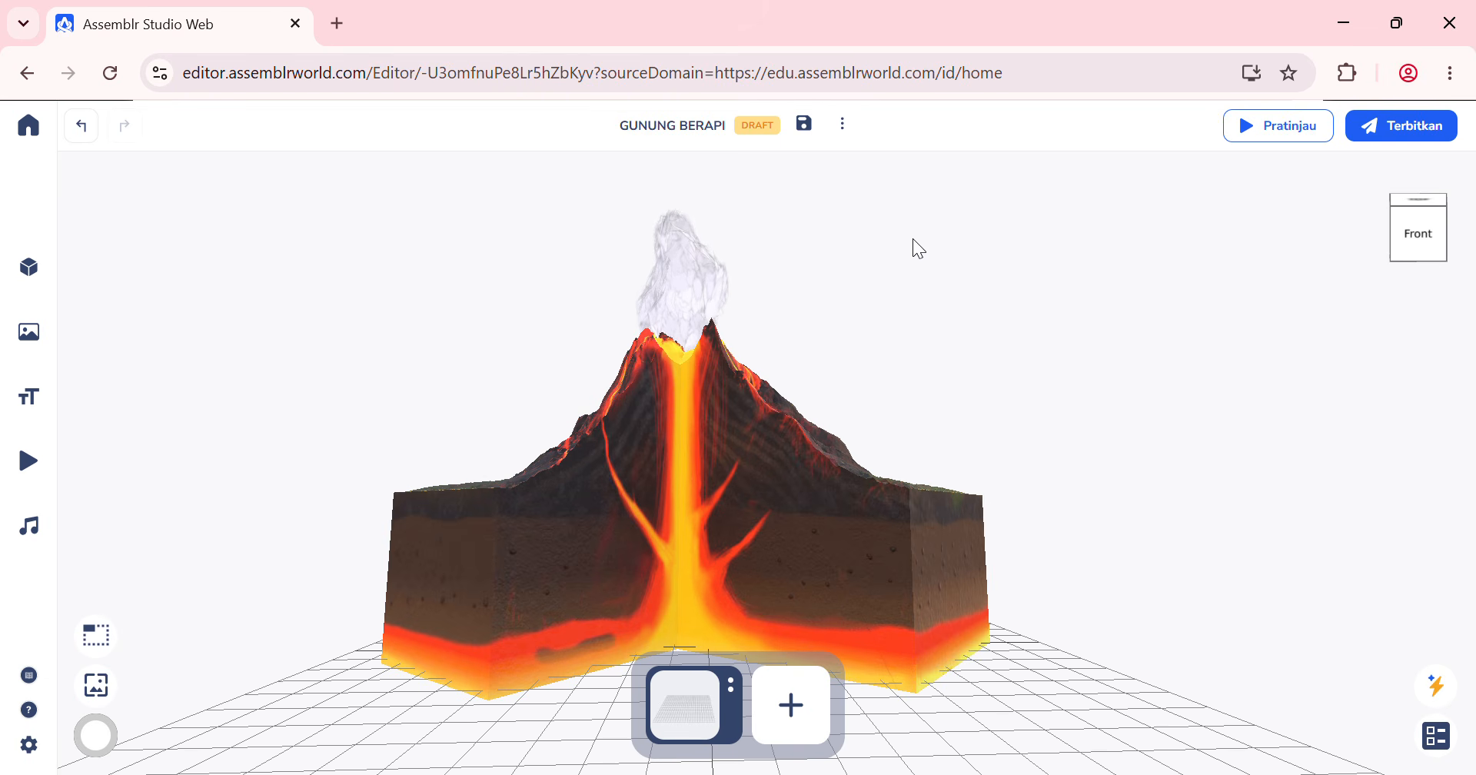
Step: Start a new 3D text object and enter GUNUNG BERAPI as its text
right_click_drag(979, 239, 985, 276)
left_click_drag(978, 289, 974, 287)
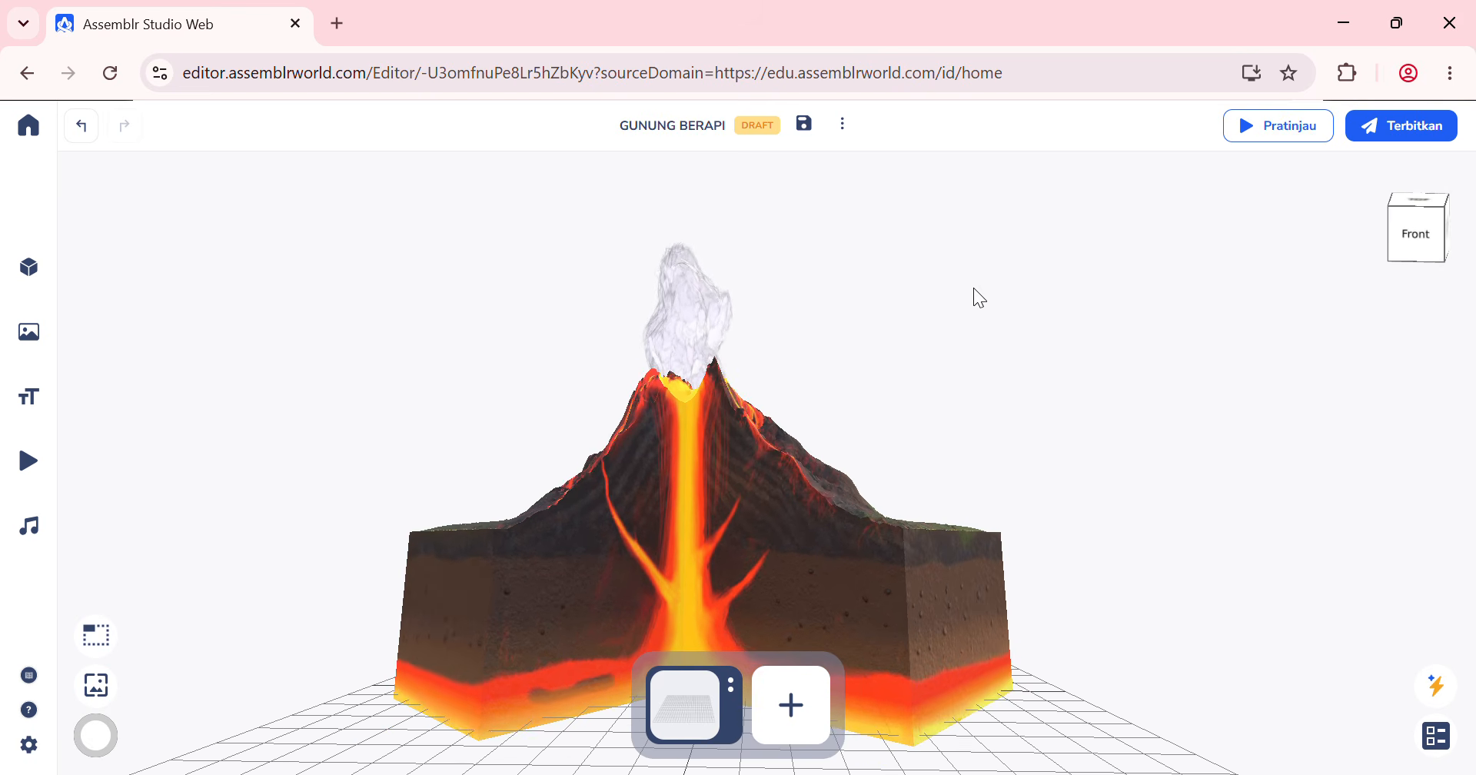
mouse_move(30, 400)
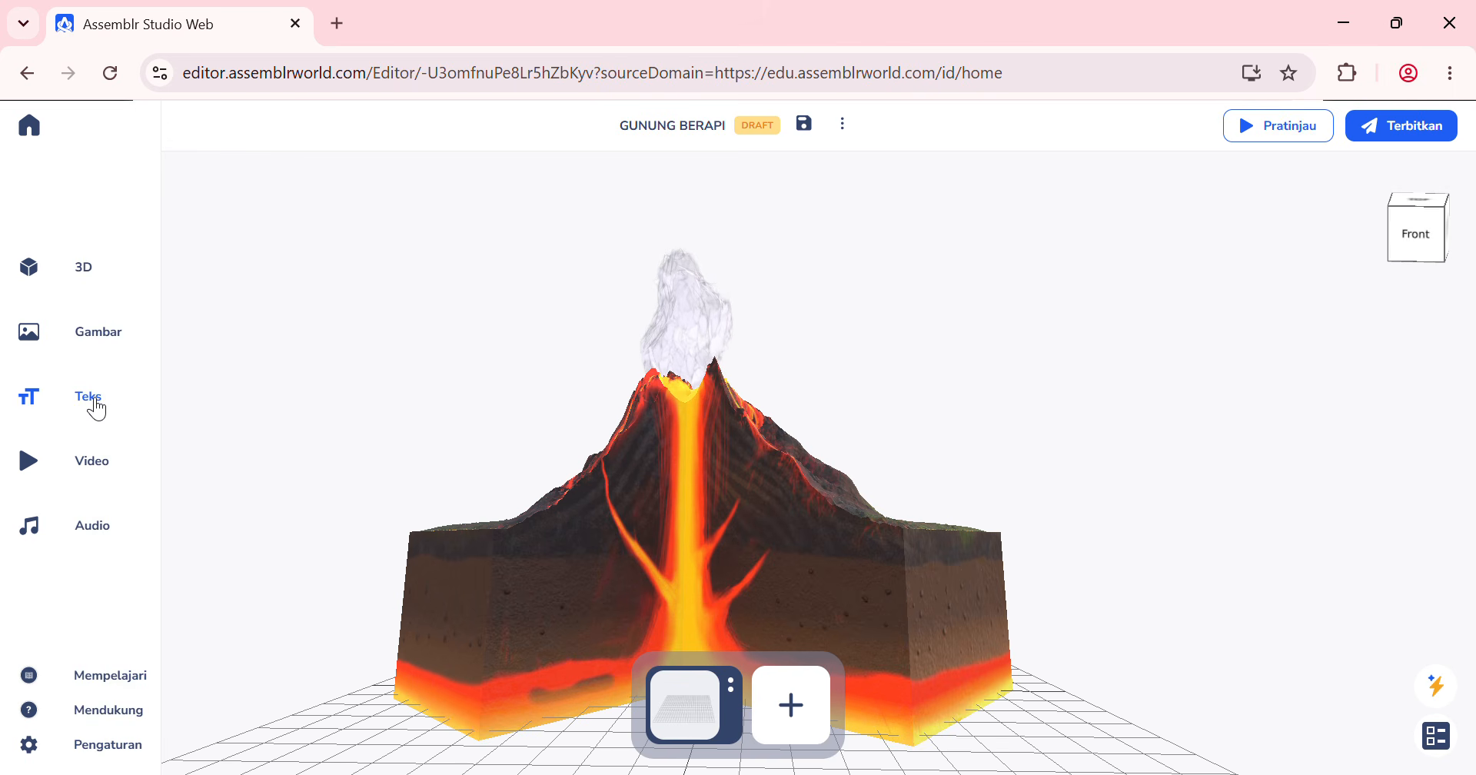
left_click(95, 407)
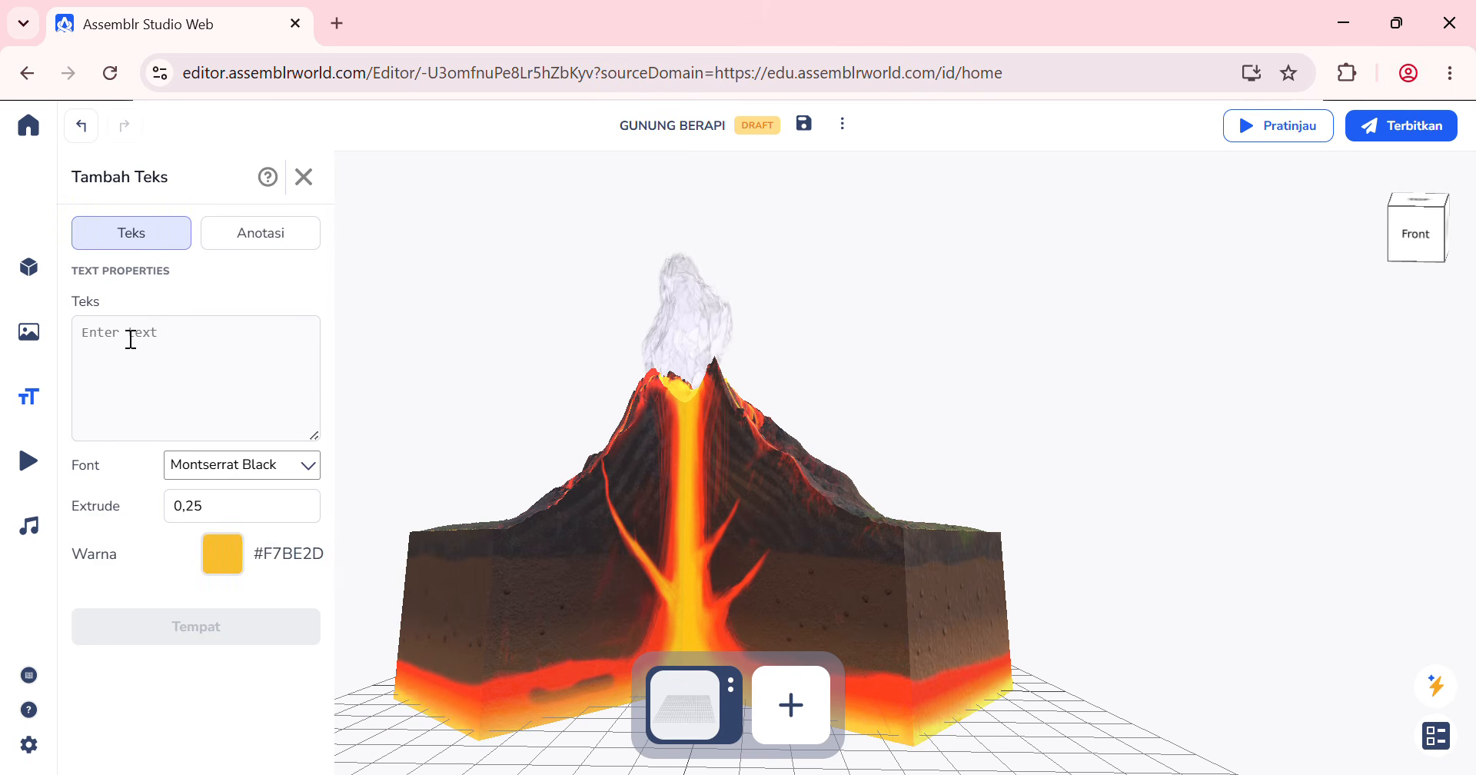
left_click(129, 340)
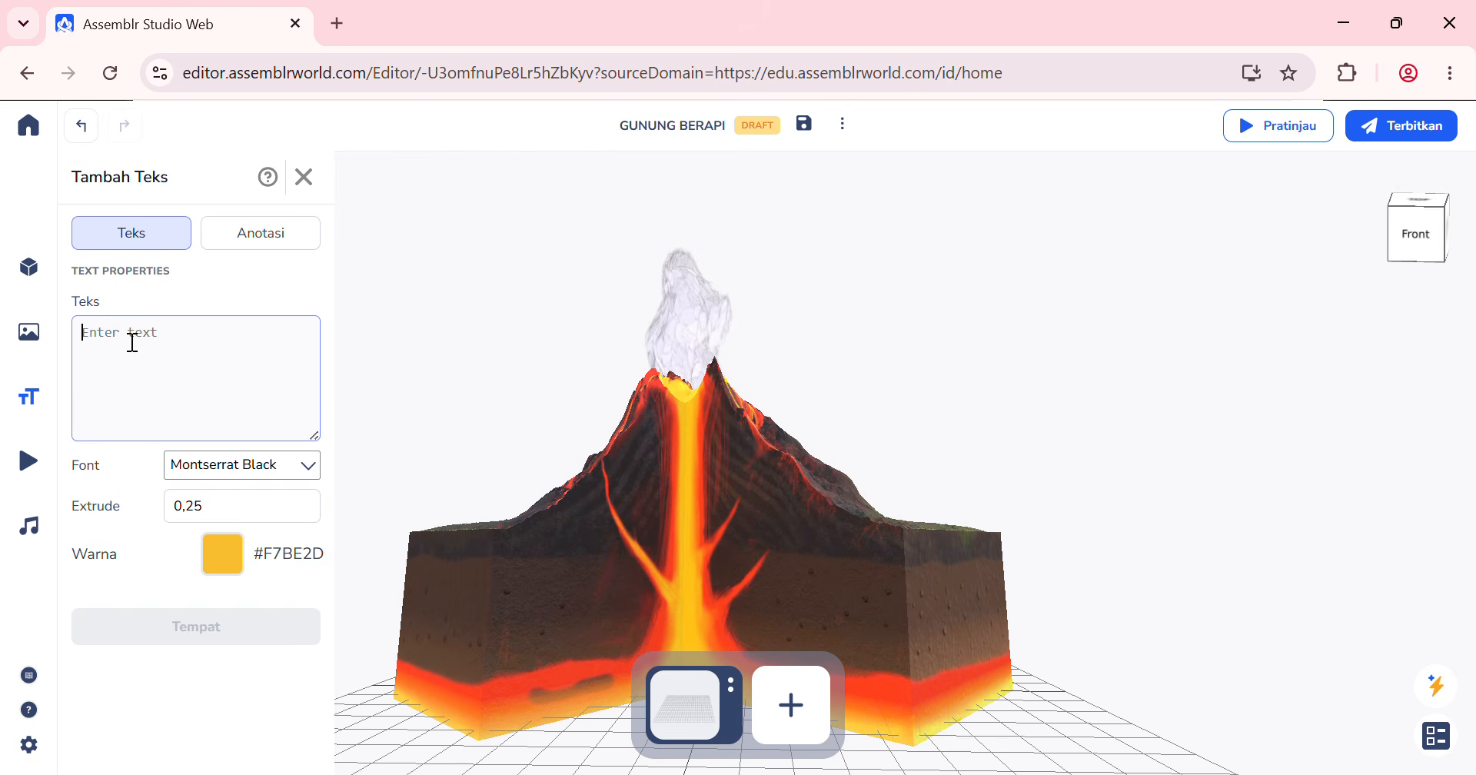
type("GUNUNG BER")
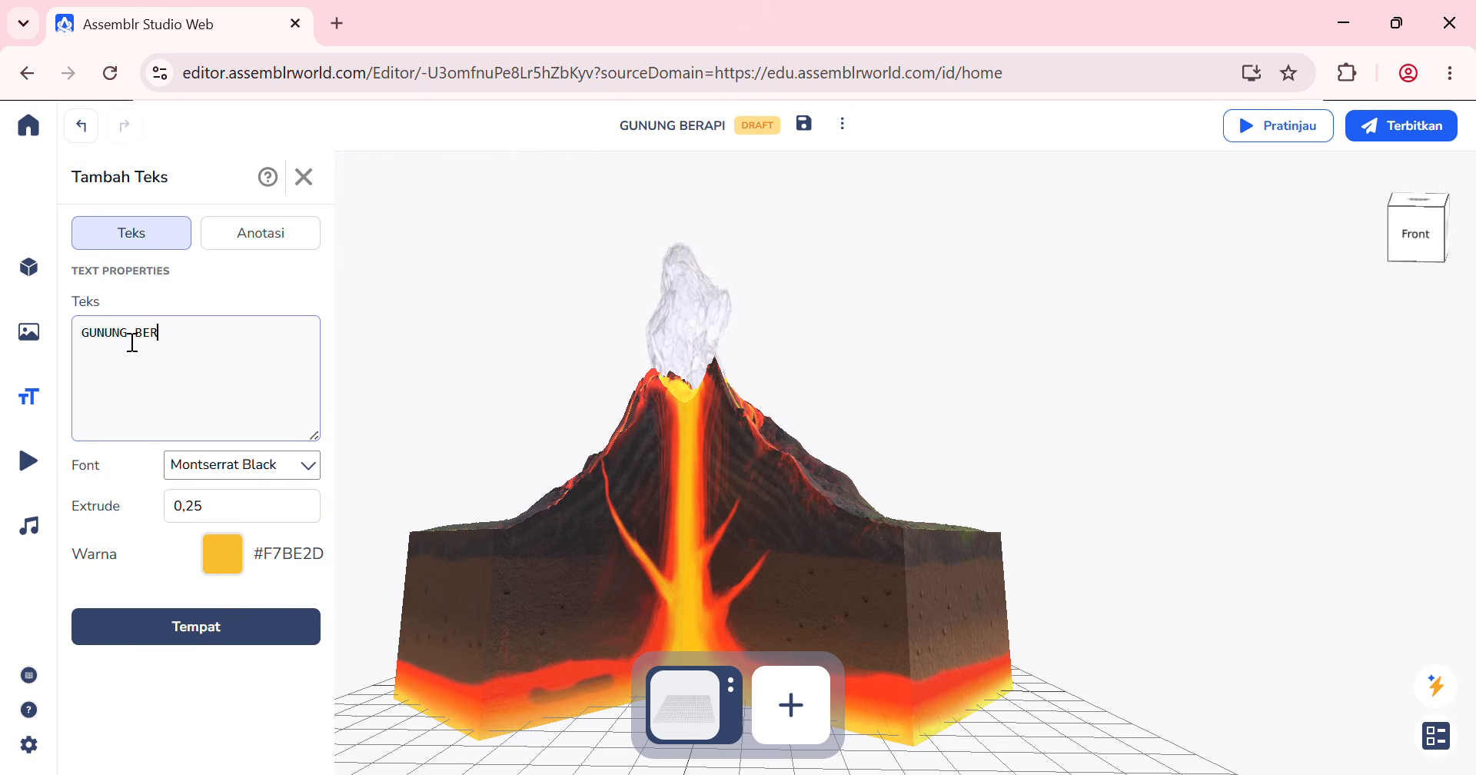
Step: Set the new text's font to Creepster Regular
left_click(311, 469)
scroll(273, 573, "down", 1)
scroll(273, 573, "down", 3)
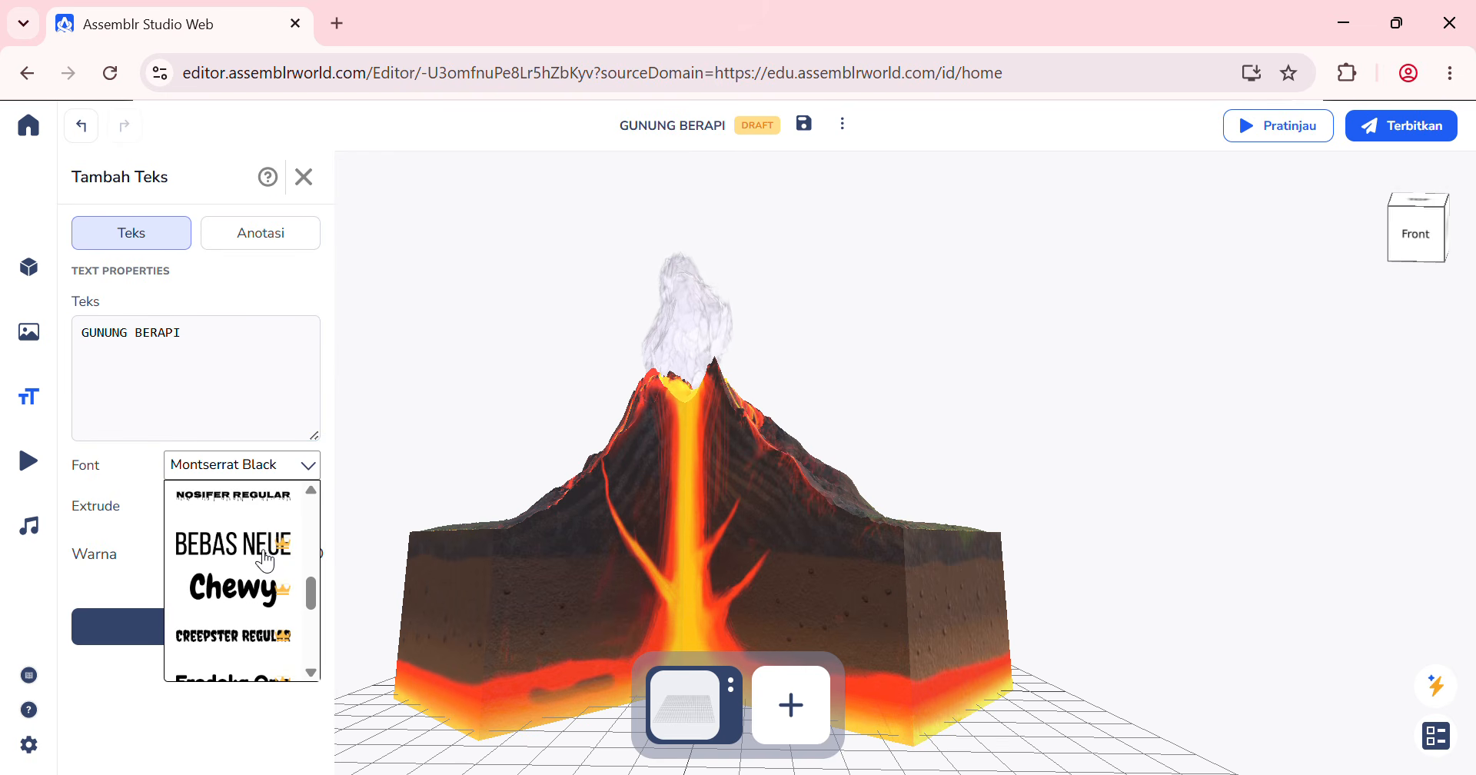
scroll(263, 551, "up", 1)
scroll(255, 549, "up", 1)
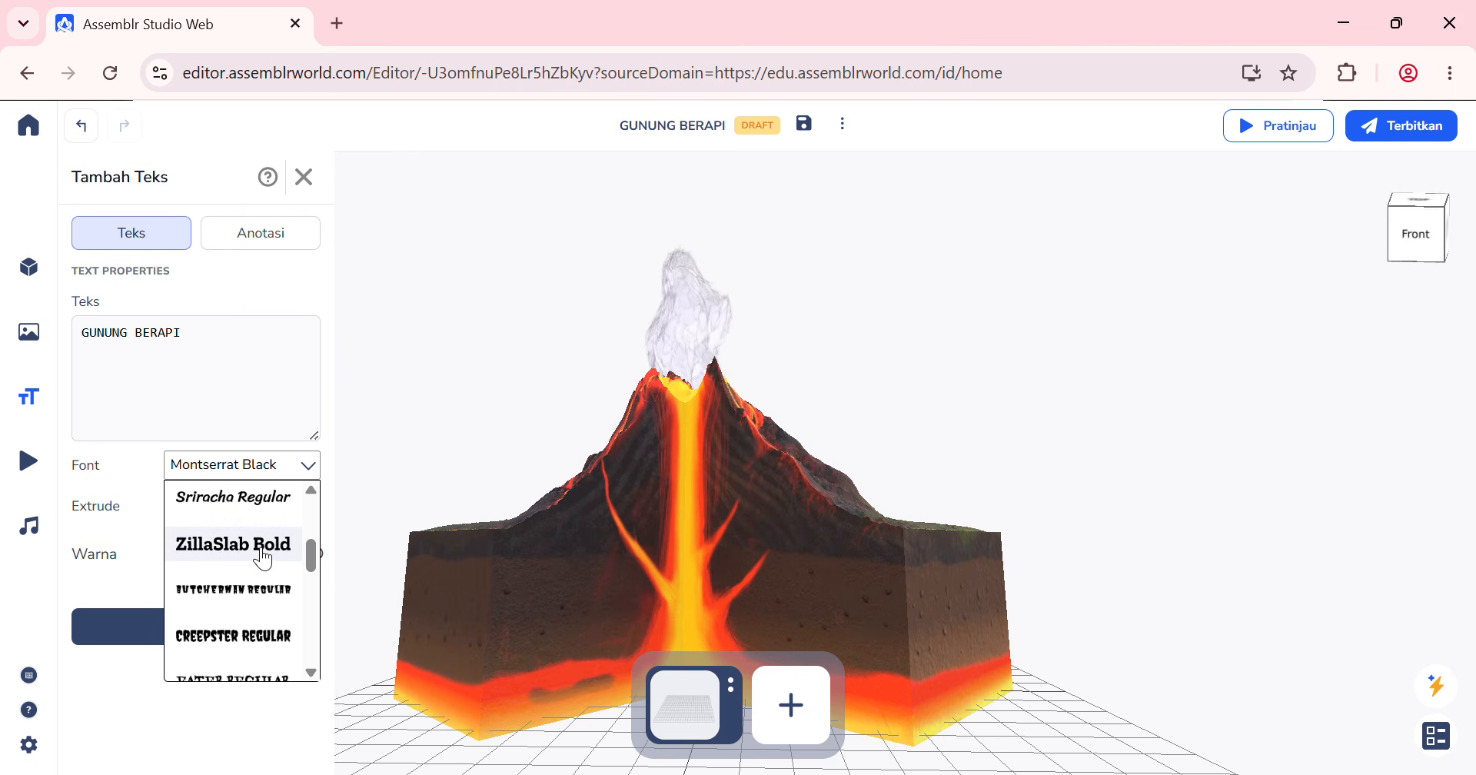
left_click(247, 638)
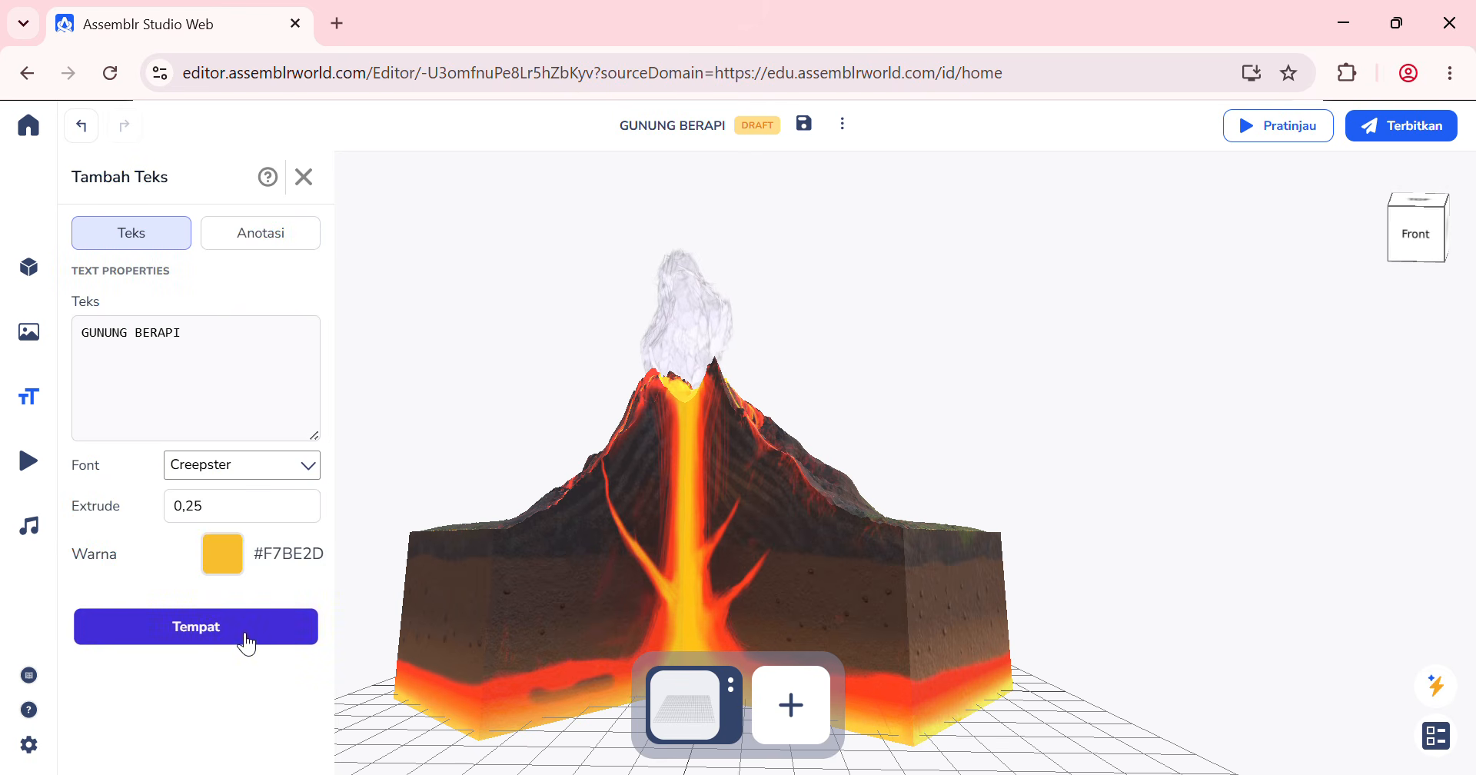
Step: Colour the GUNUNG BERAPI text red (#f72d2d) and place it in the scene
left_click(220, 549)
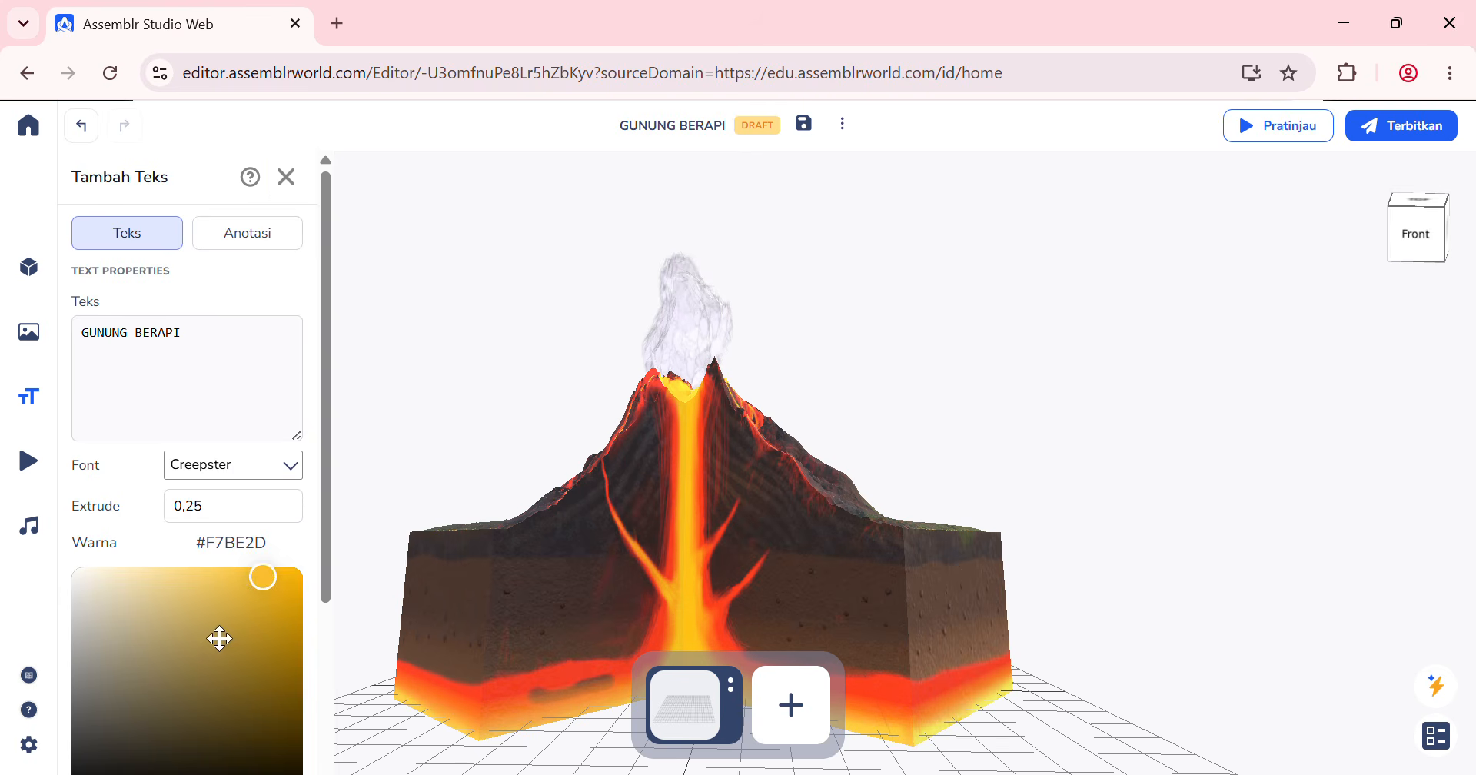
scroll(223, 627, "down", 4)
left_click_drag(107, 569, 62, 569)
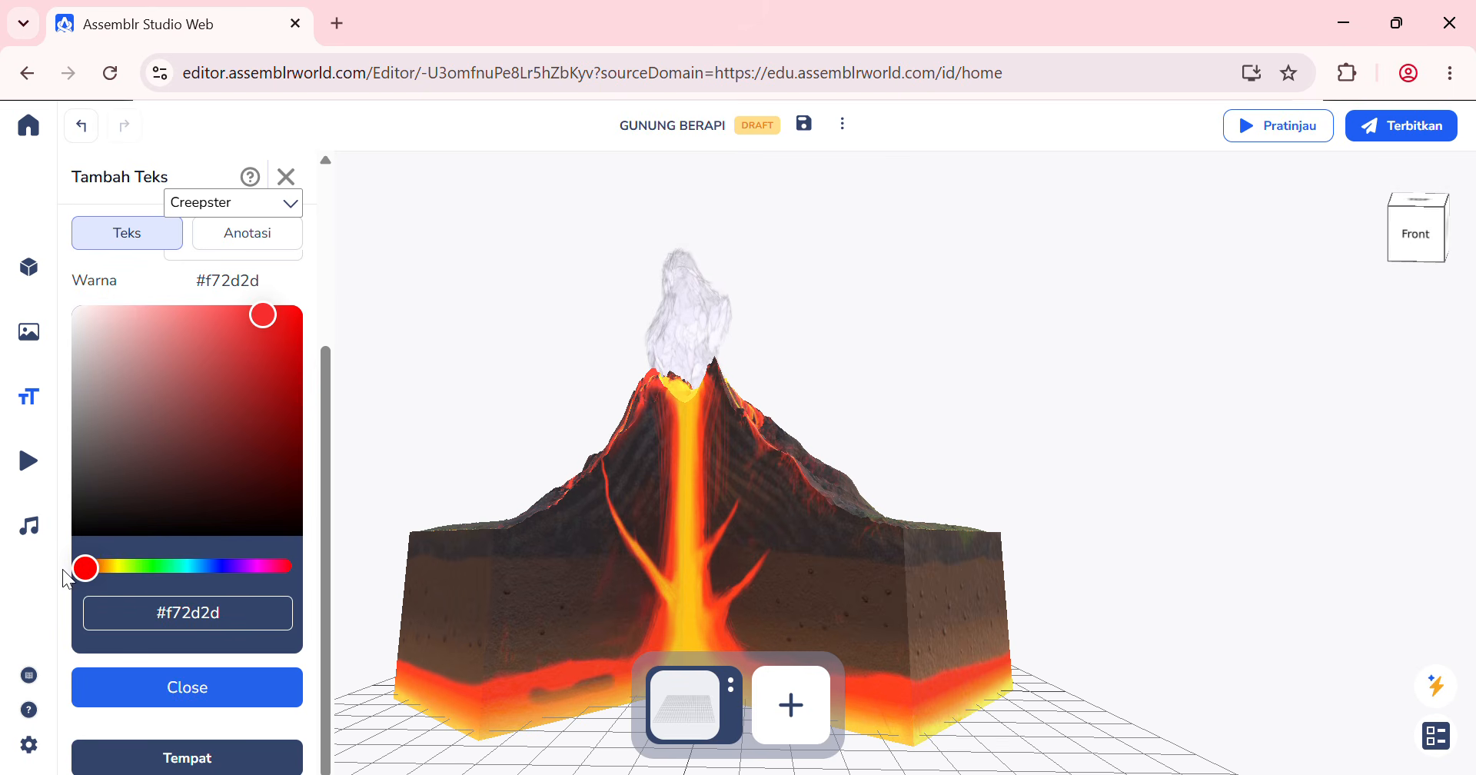
left_click(189, 694)
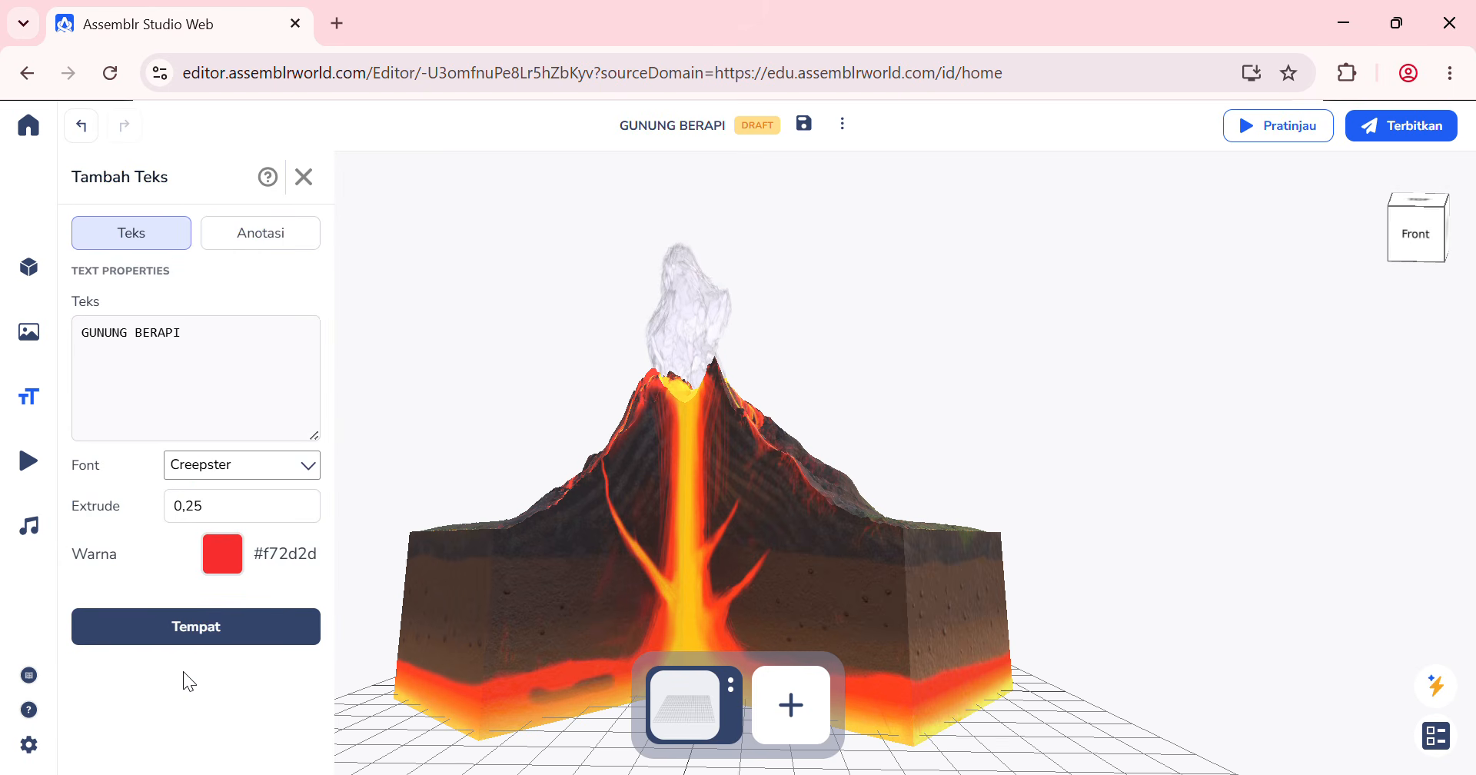
left_click(202, 628)
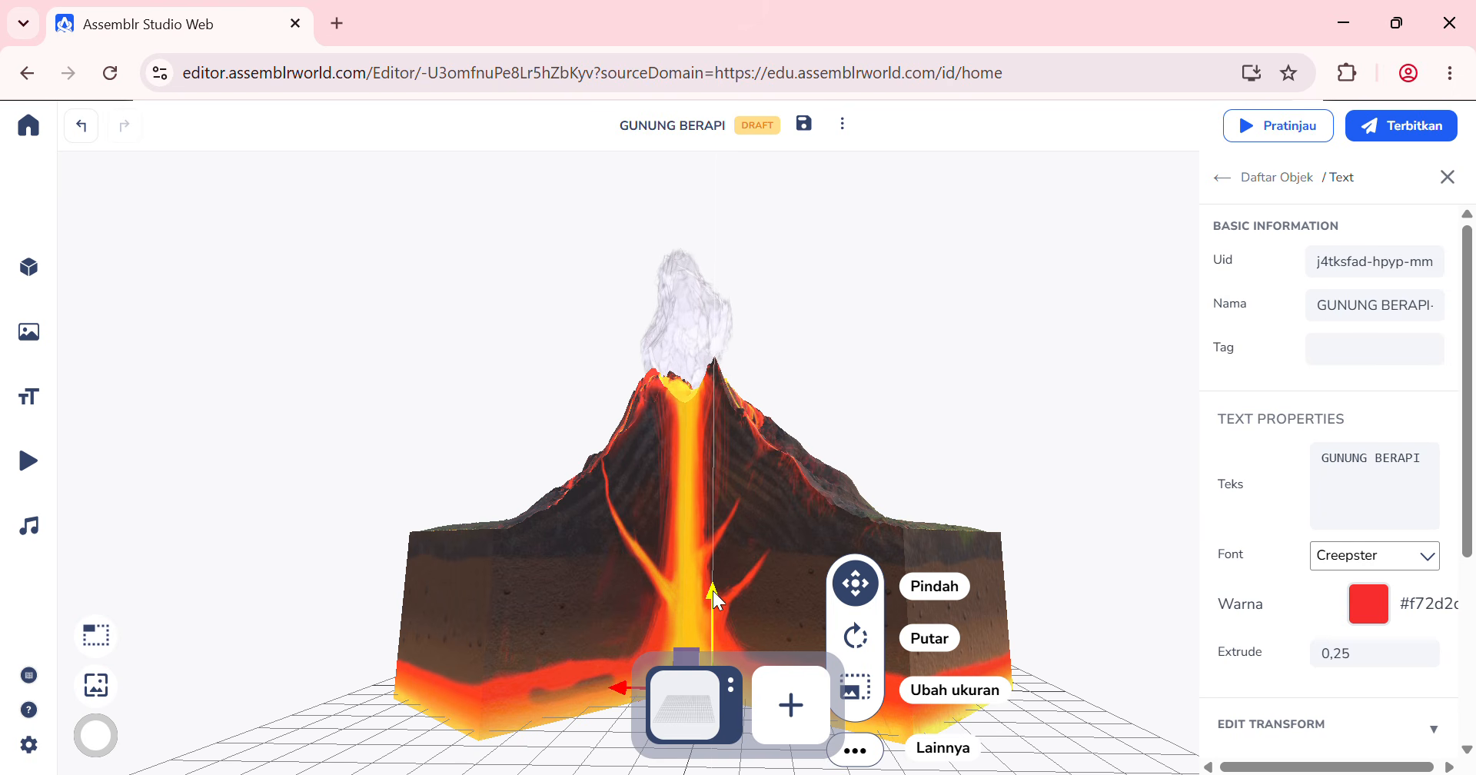
Step: Raise the GUNUNG BERAPI text above the smoke cloud and enlarge it slightly, and deselect it
left_click_drag(712, 591, 705, 164)
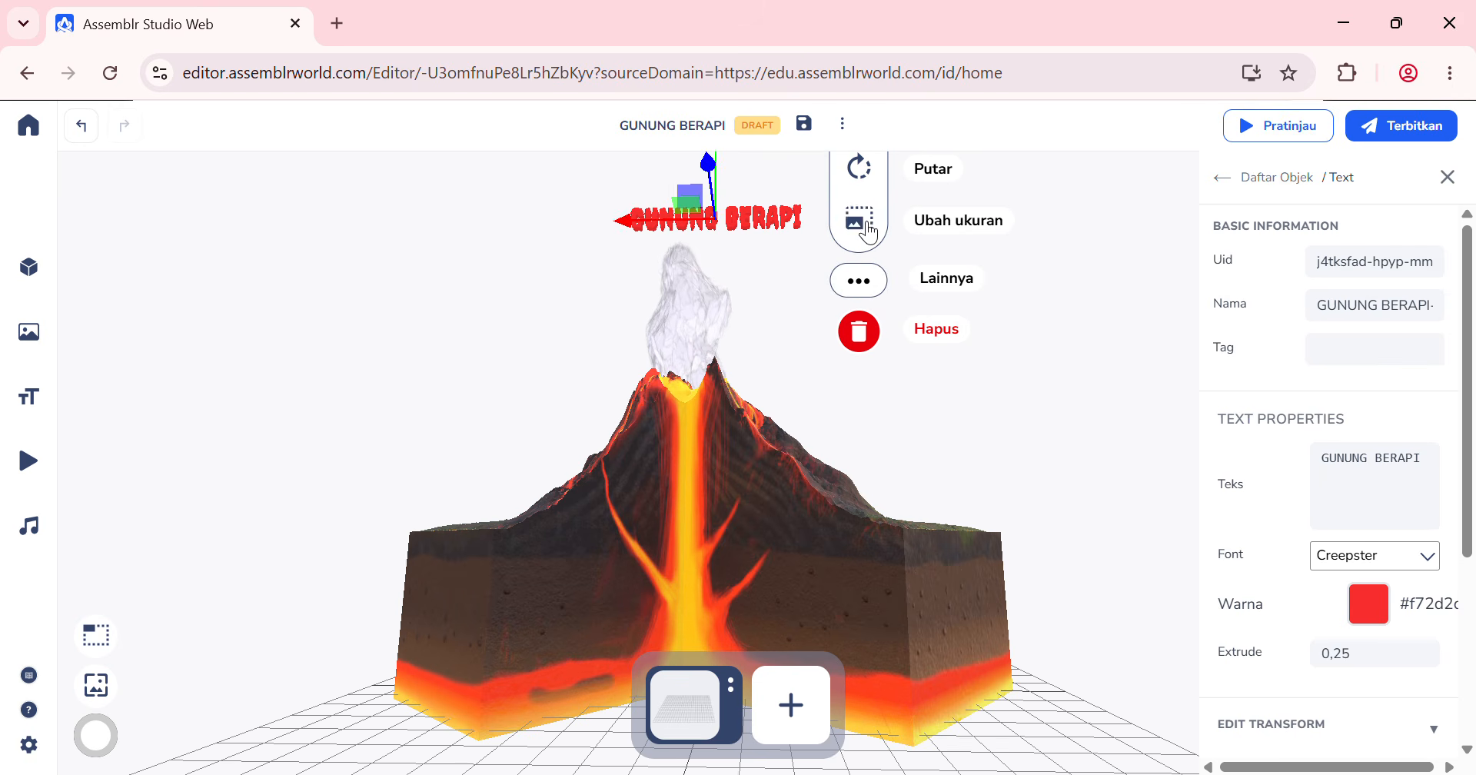
left_click(861, 220)
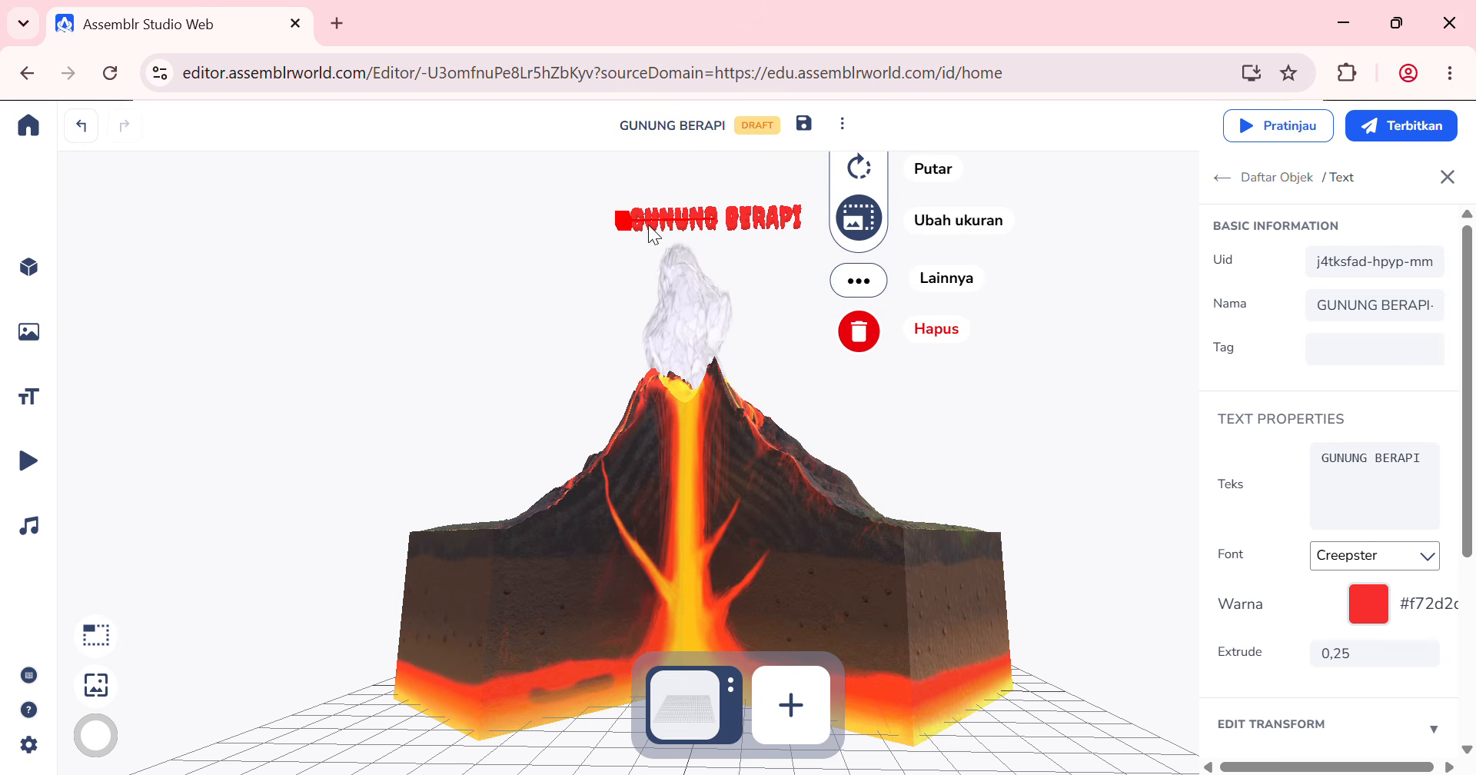
left_click_drag(629, 225, 600, 224)
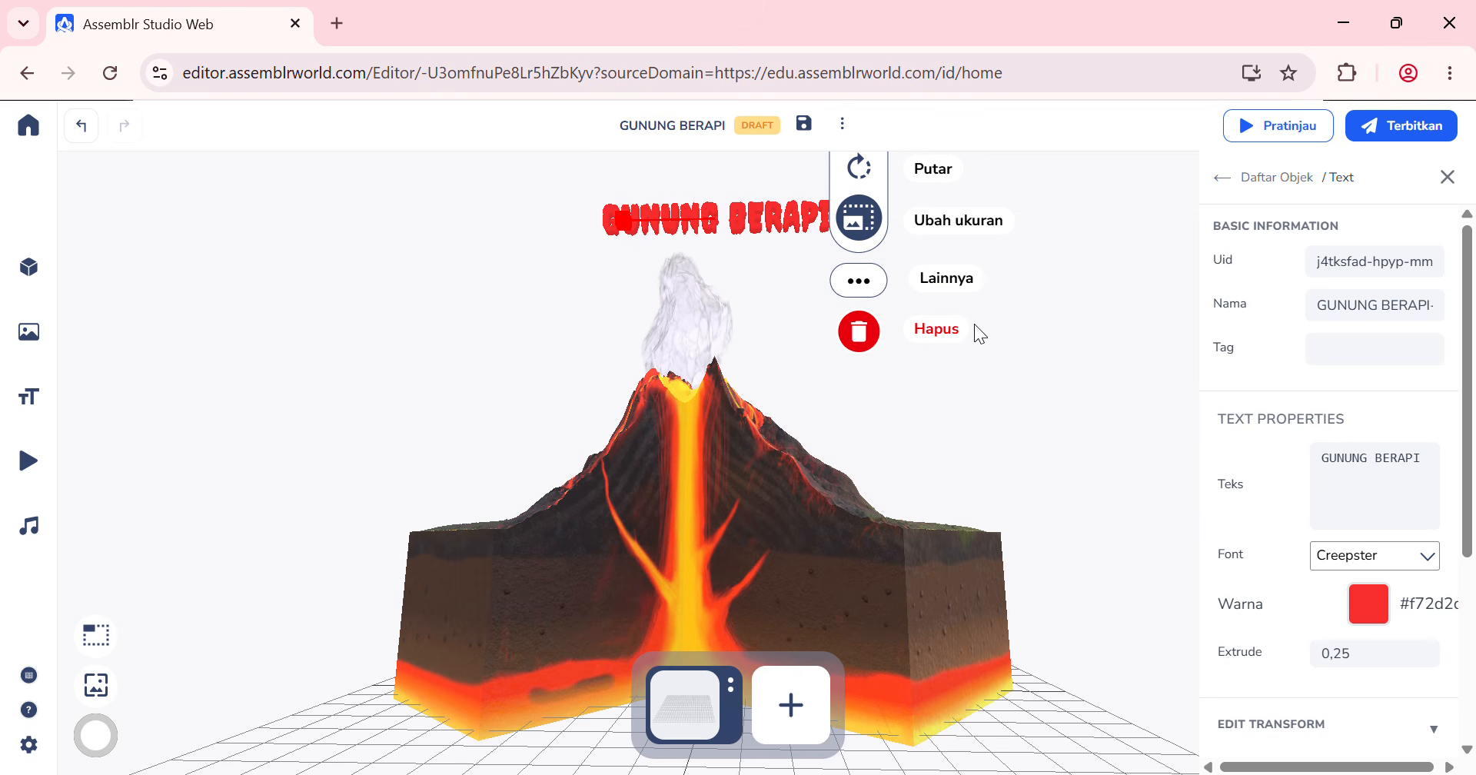
left_click(1017, 323)
Step: Save the project and dismiss the save notification
left_click(806, 126)
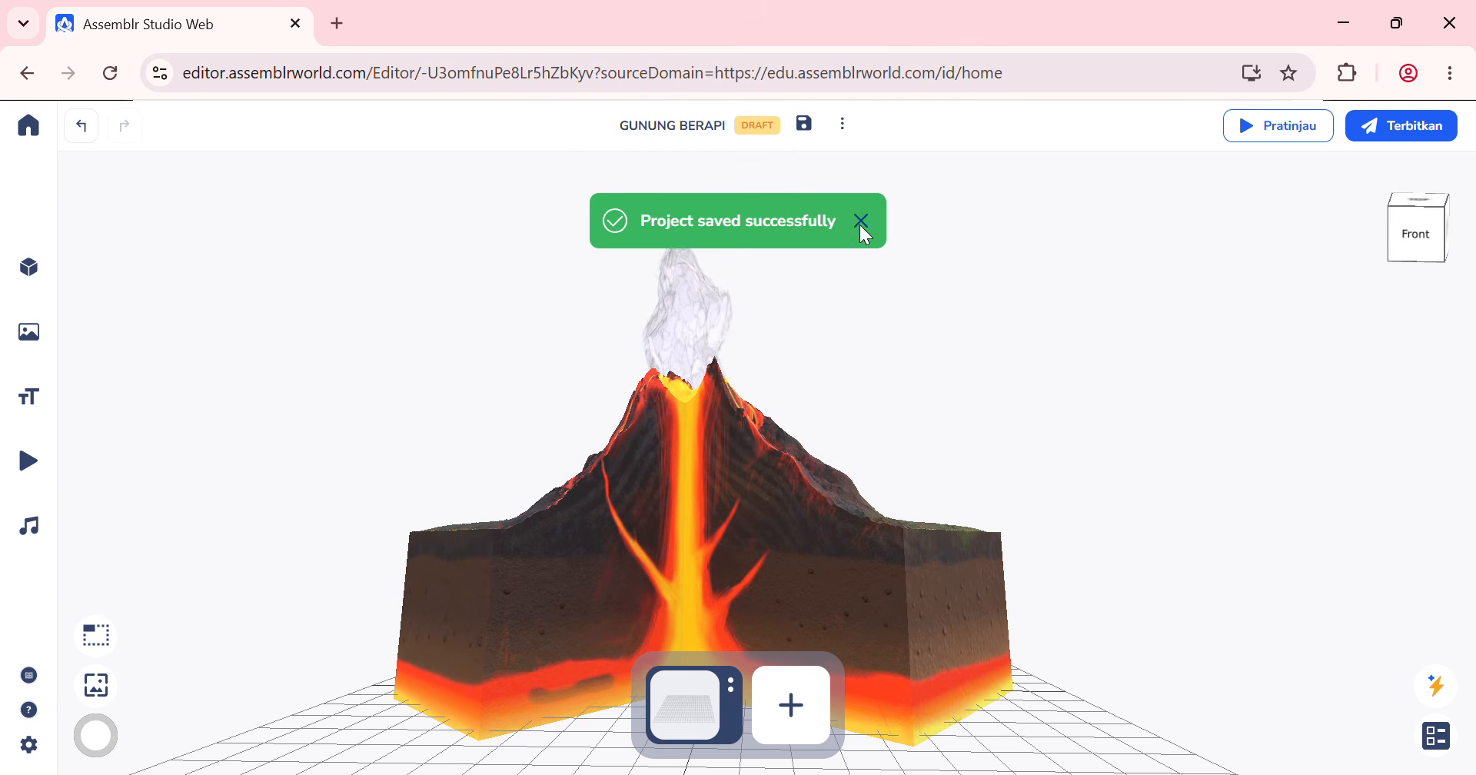
left_click(861, 226)
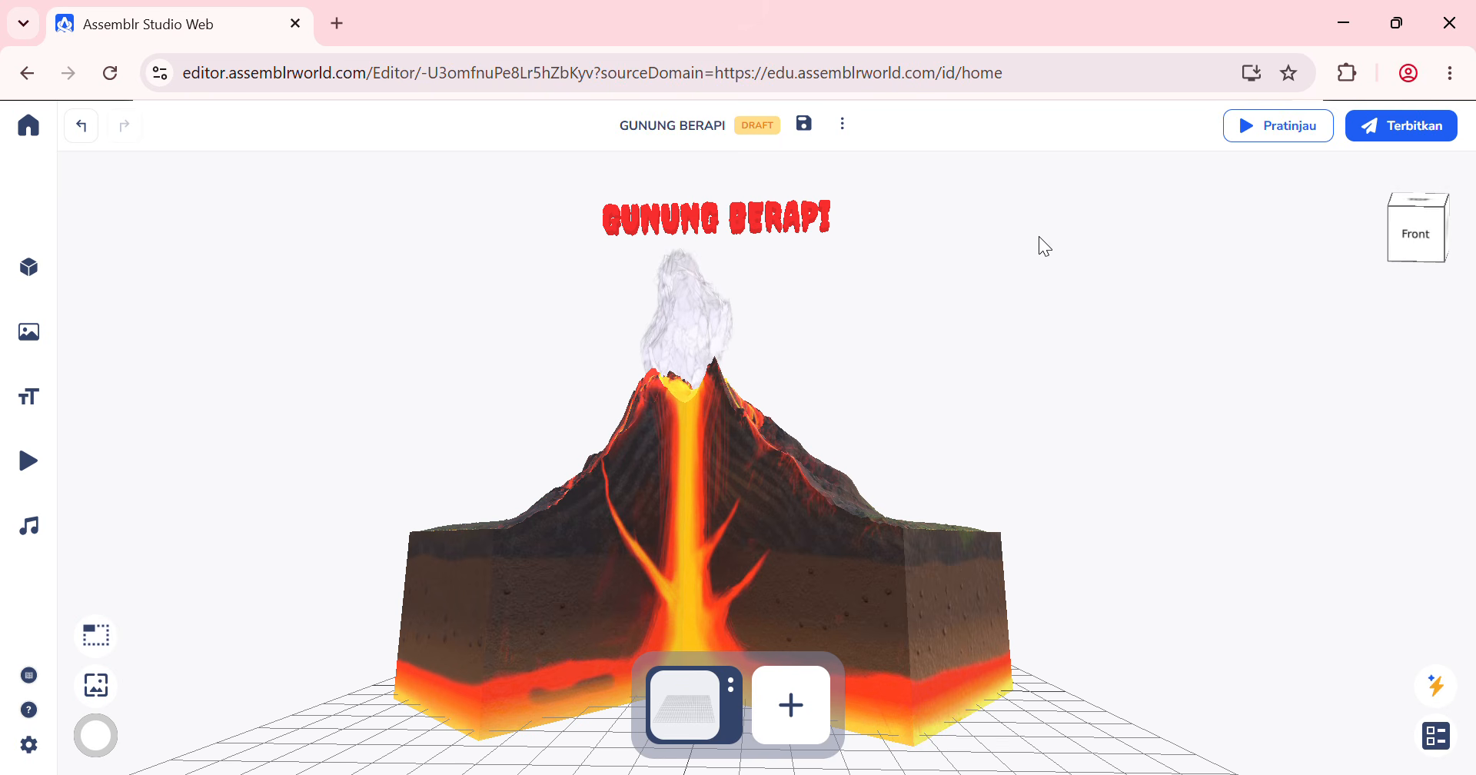
left_click(683, 706)
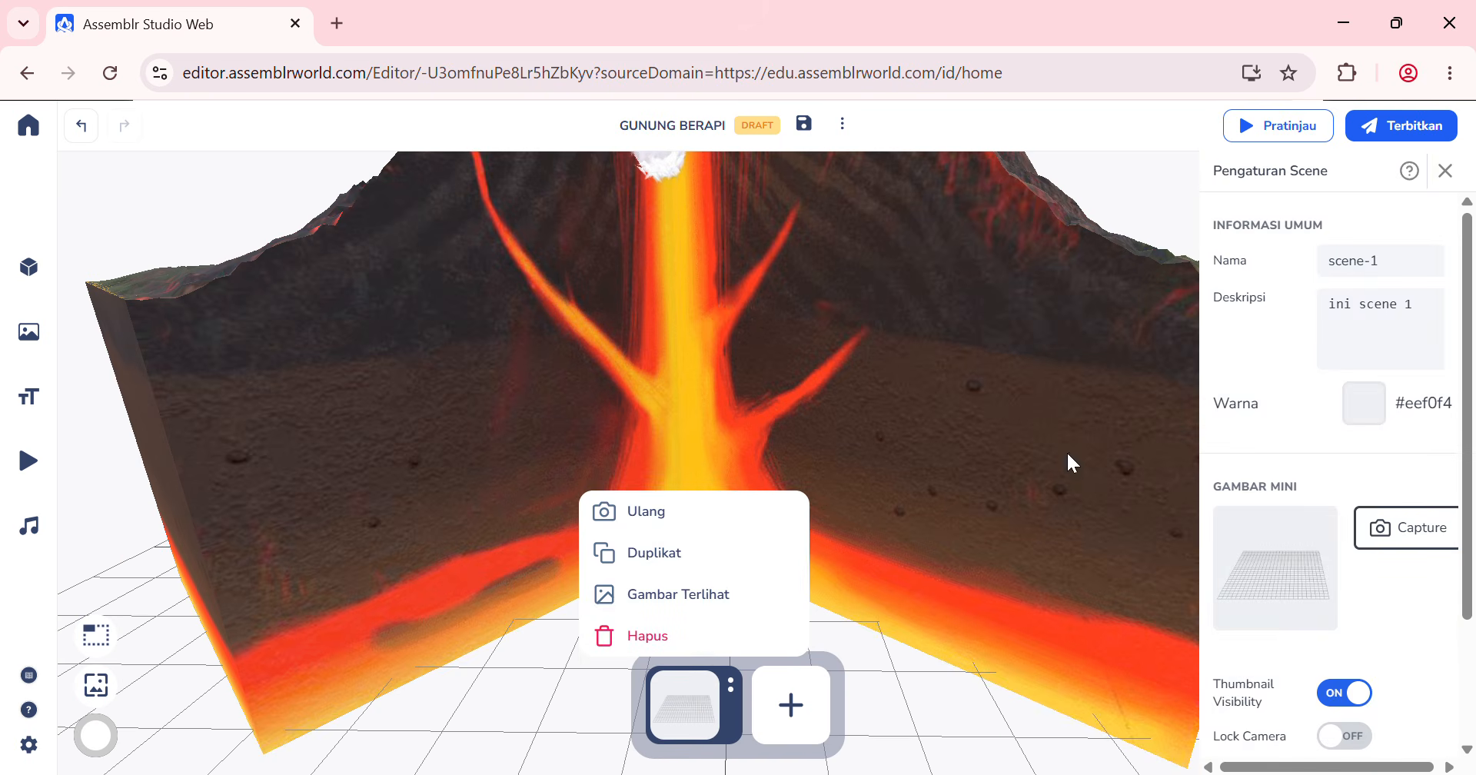
left_click(913, 354)
left_click(914, 354)
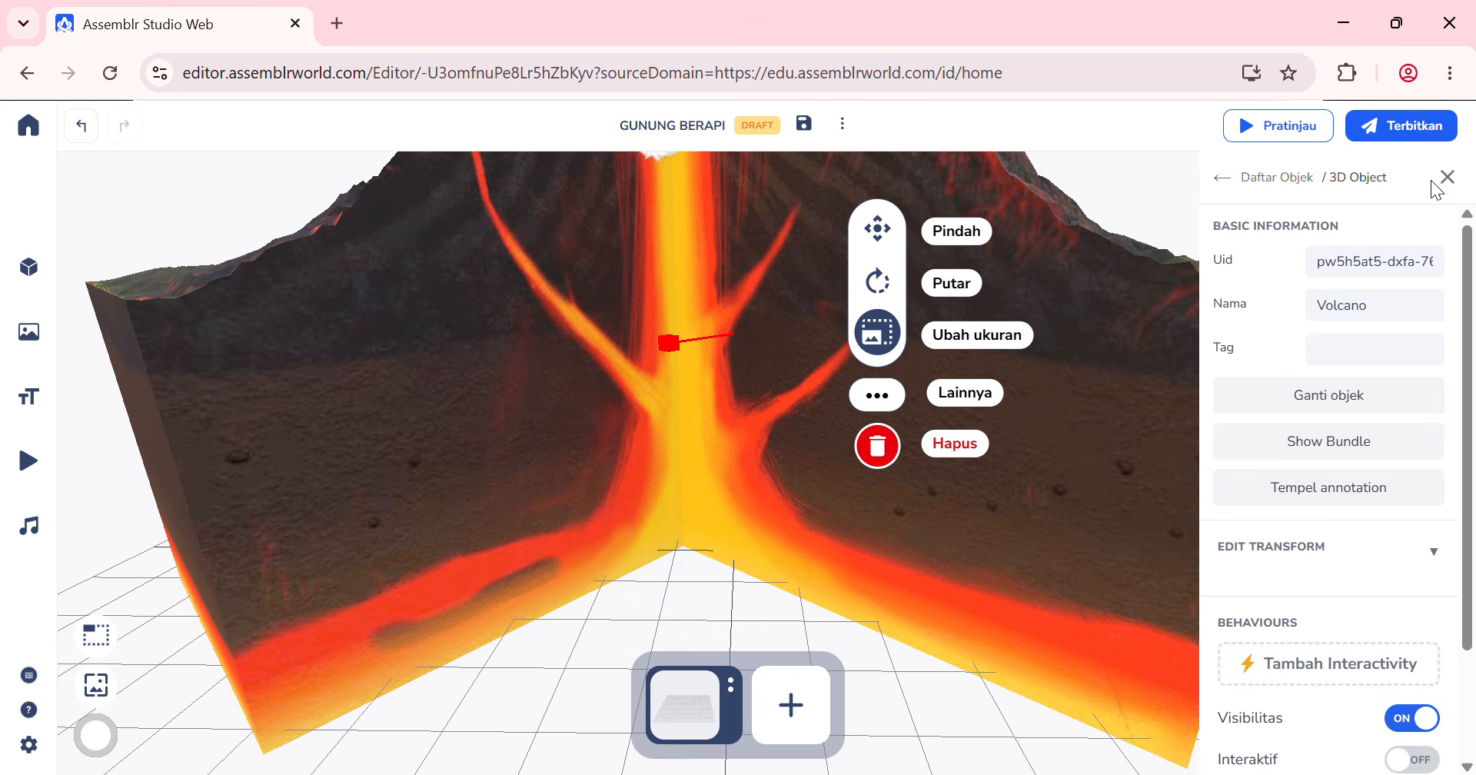
left_click(1442, 175)
scroll(1080, 324, "down", 4)
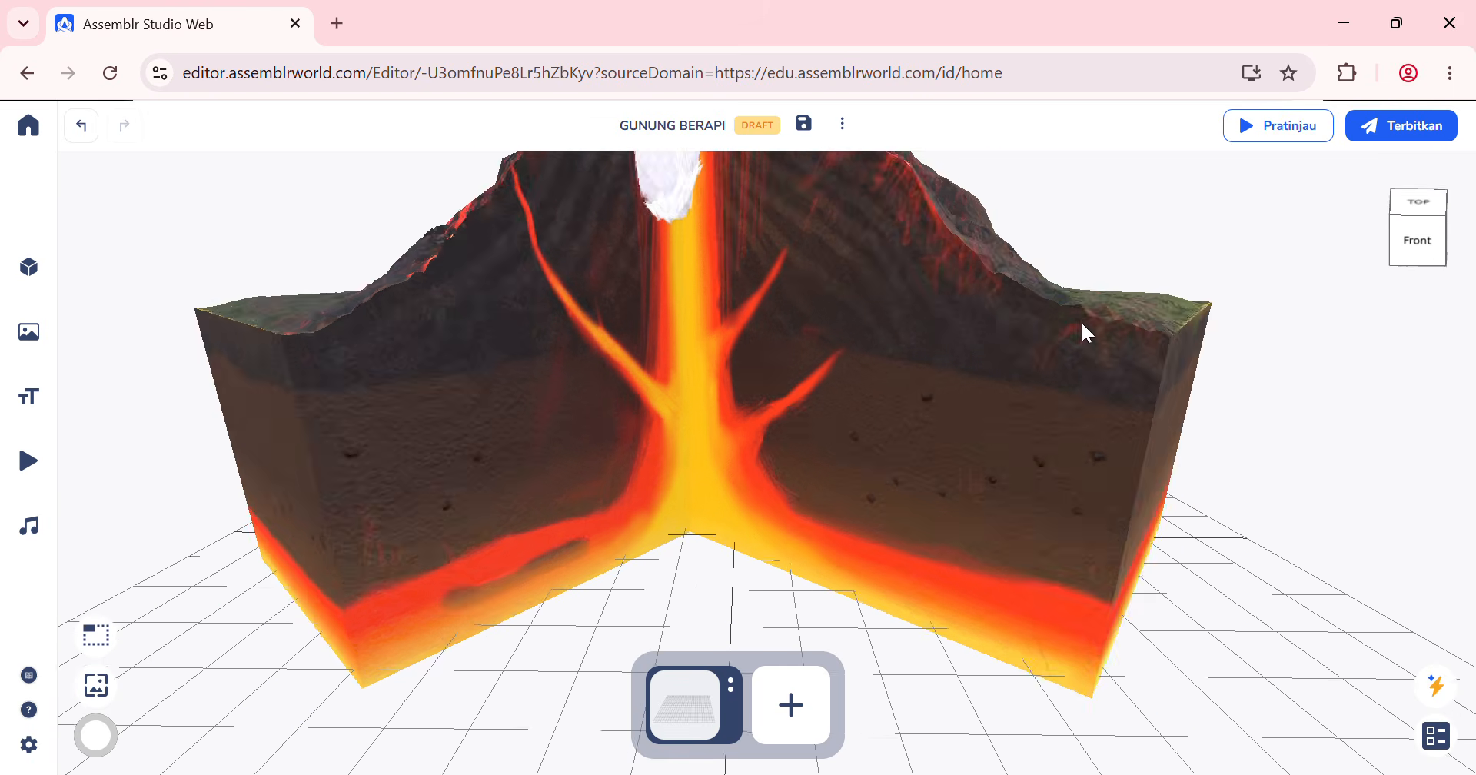
right_click_drag(1090, 369, 1080, 471)
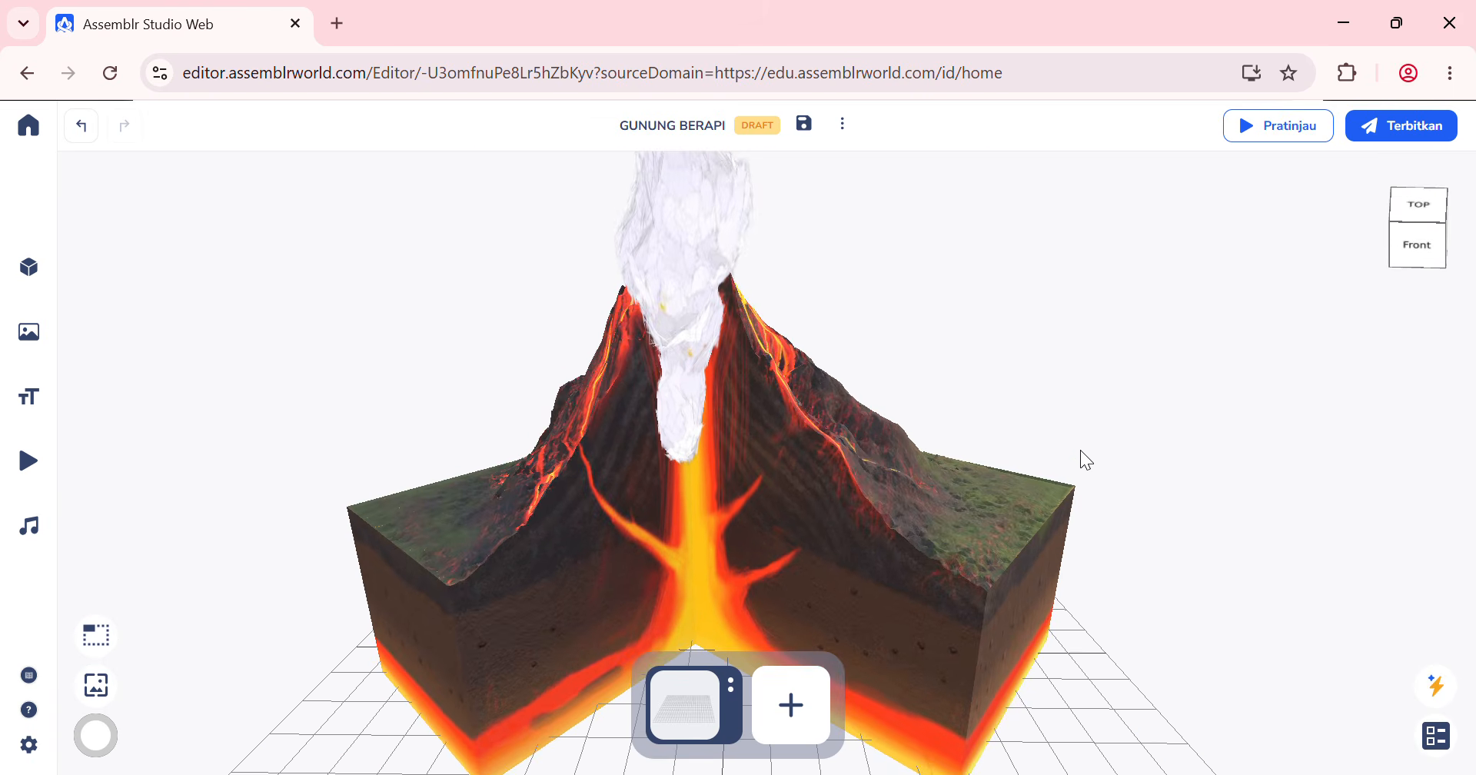
scroll(1088, 392, "down", 3)
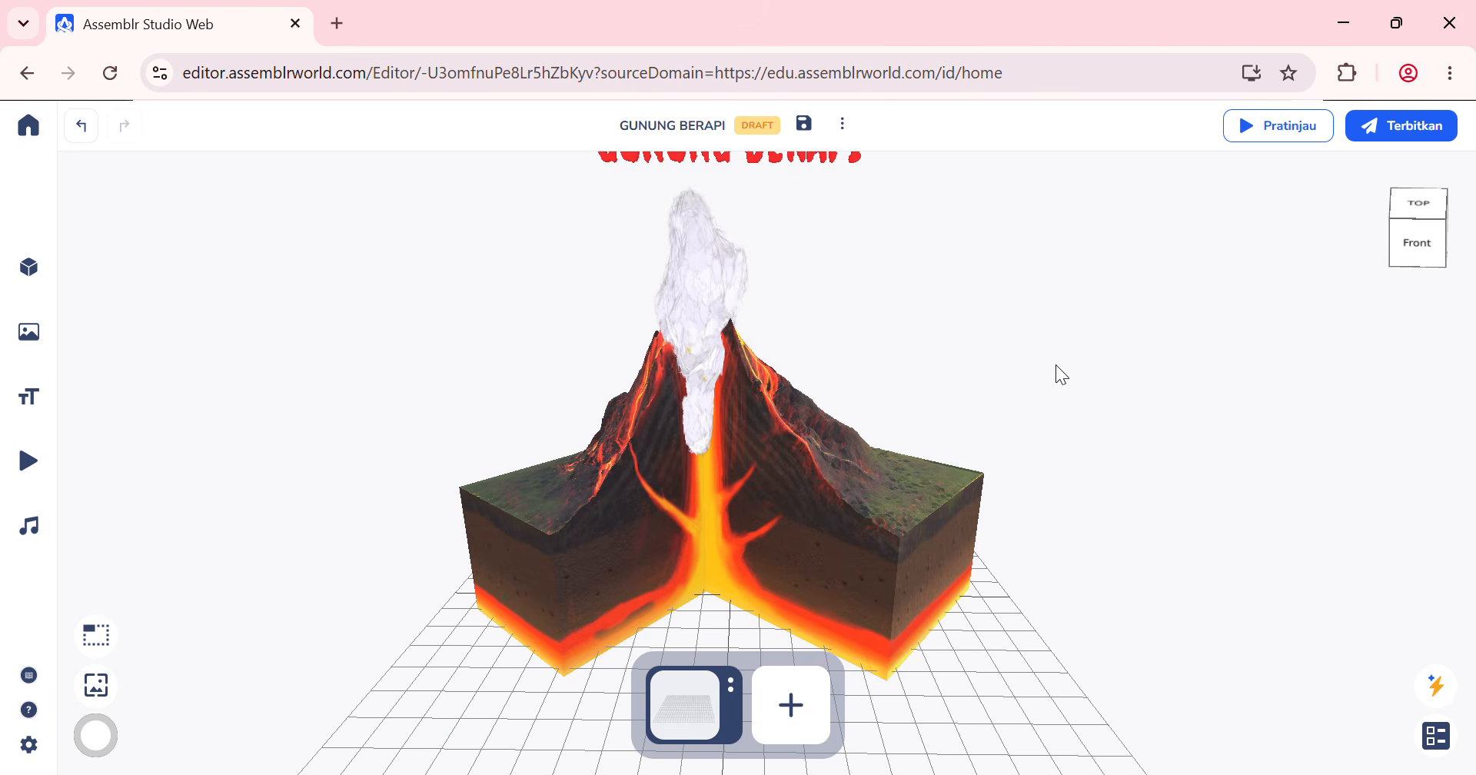
scroll(1055, 362, "down", 2)
right_click_drag(1046, 400, 1041, 426)
left_click_drag(1041, 427, 1032, 338)
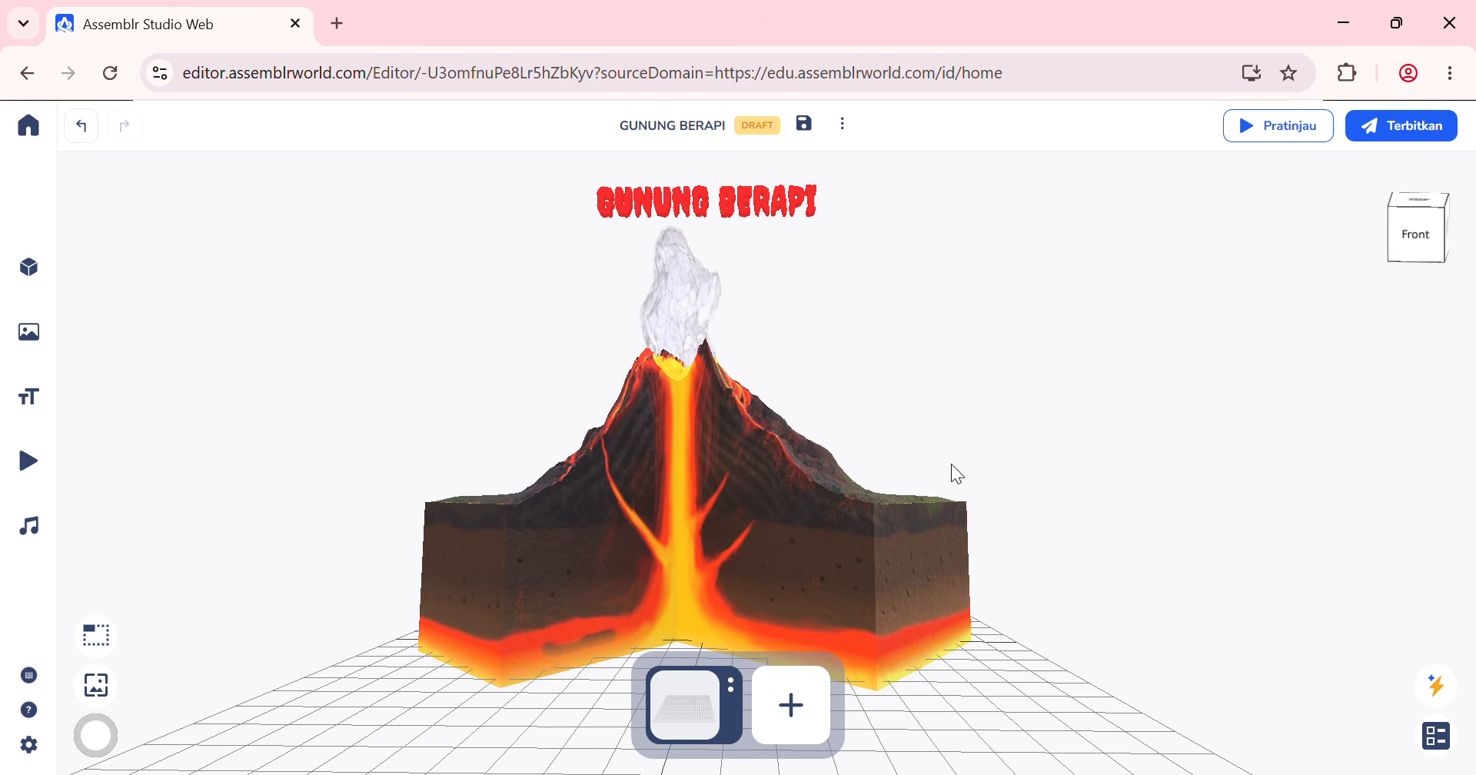
left_click(703, 712)
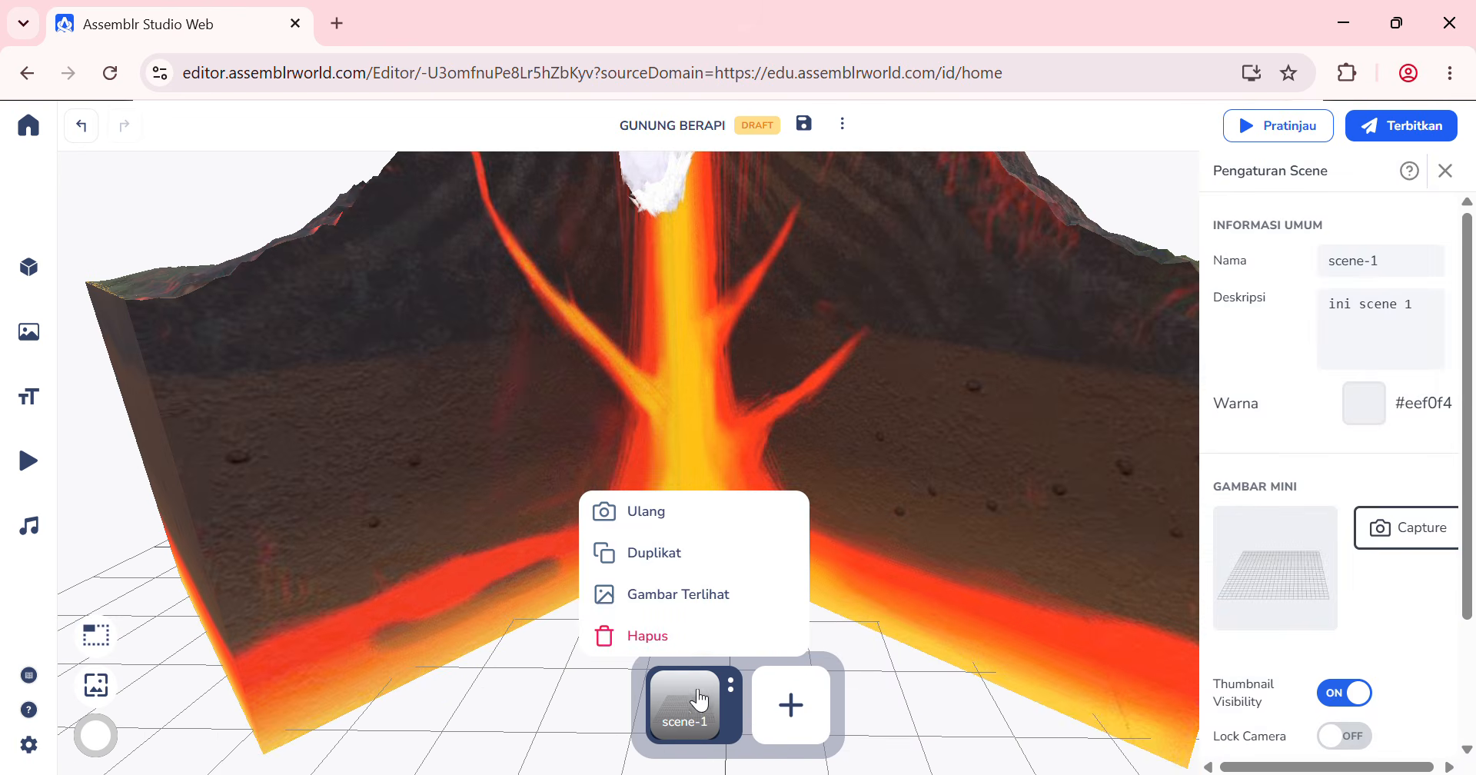
left_click(660, 552)
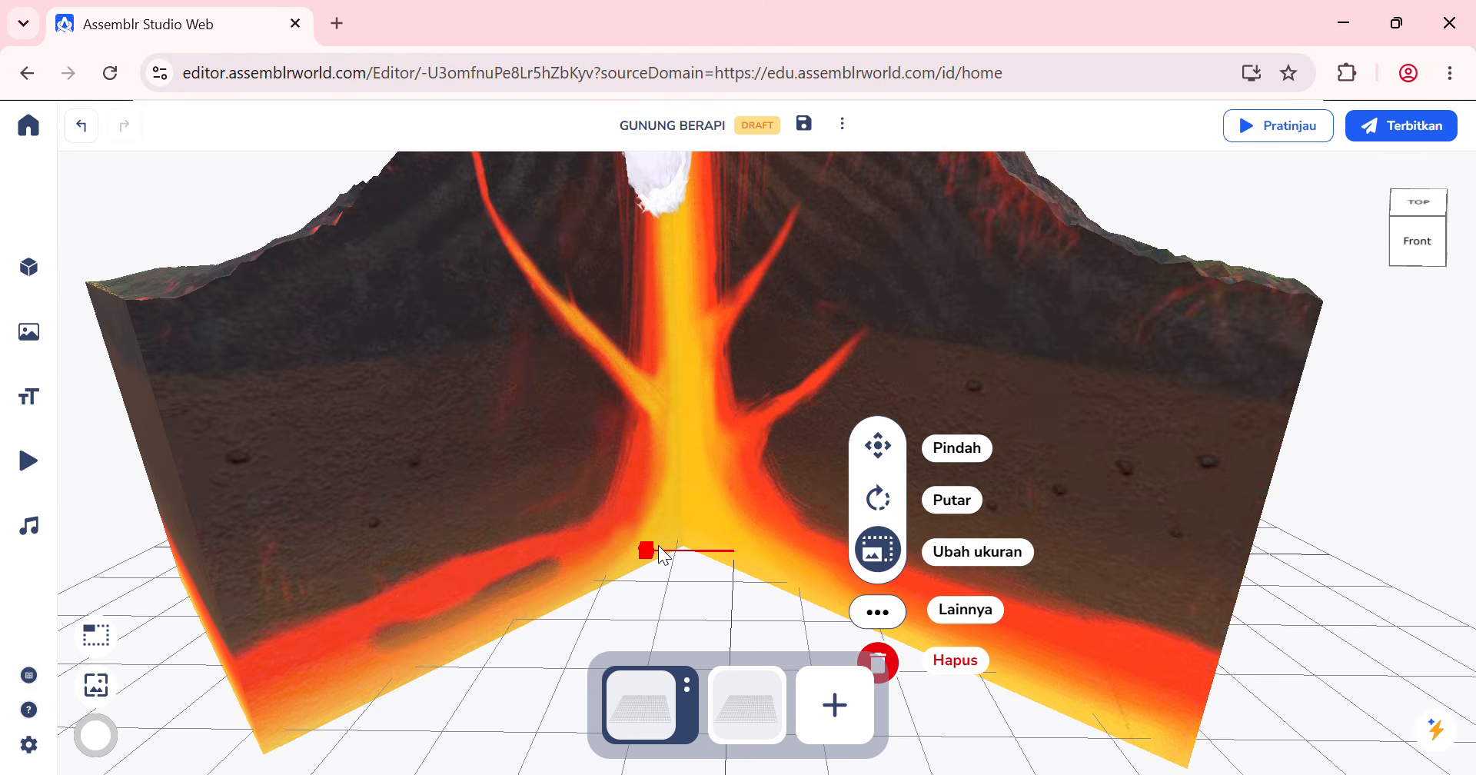
left_click(883, 453)
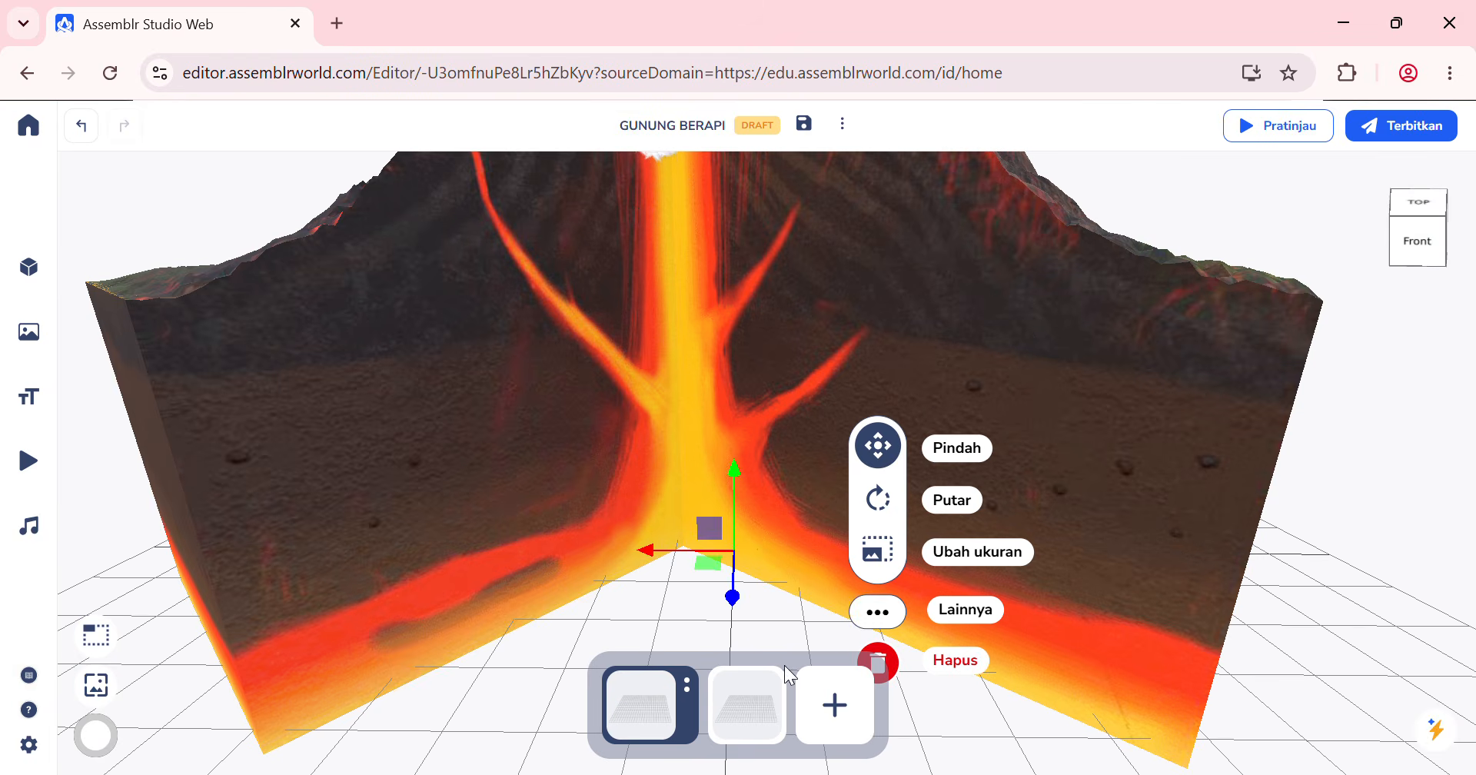
left_click(760, 722)
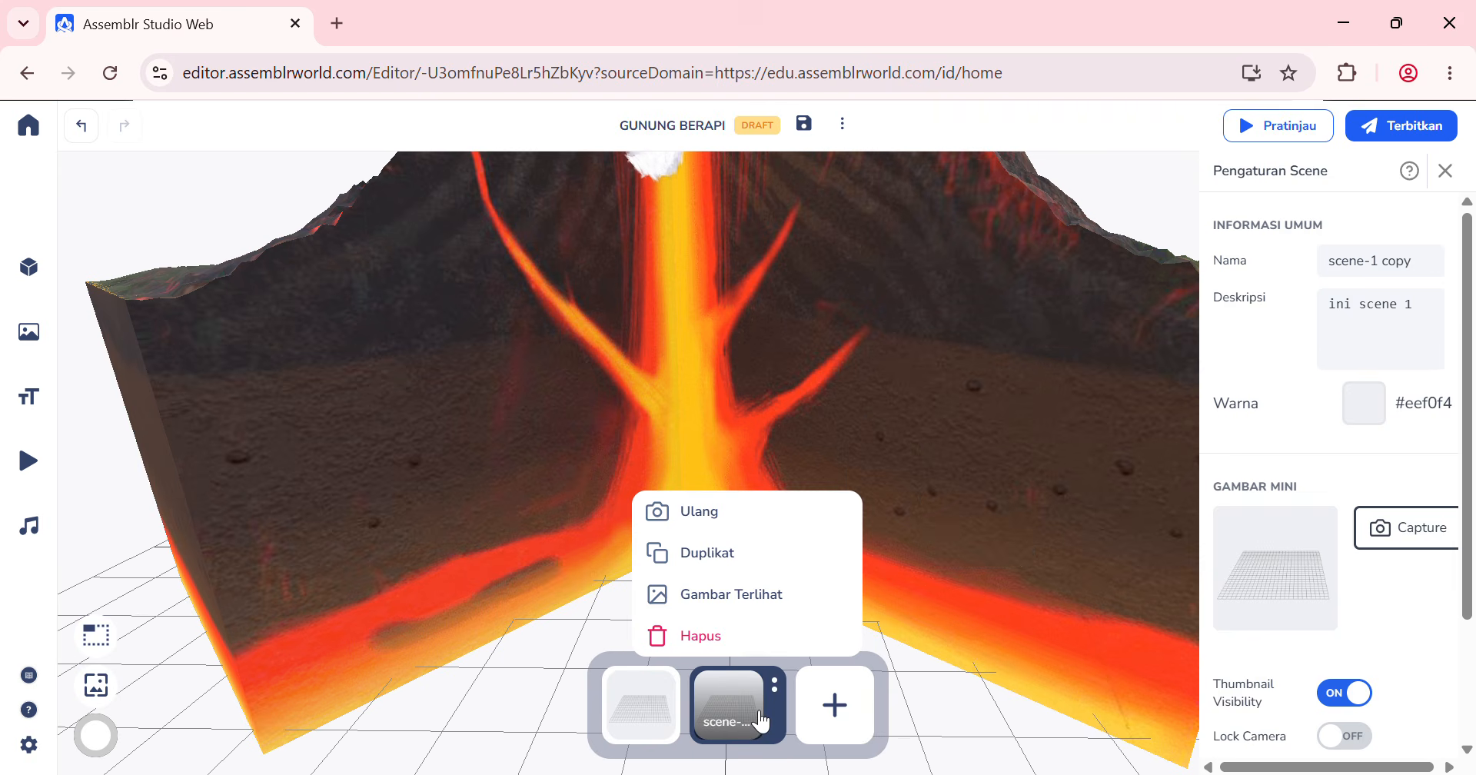
left_click(628, 719)
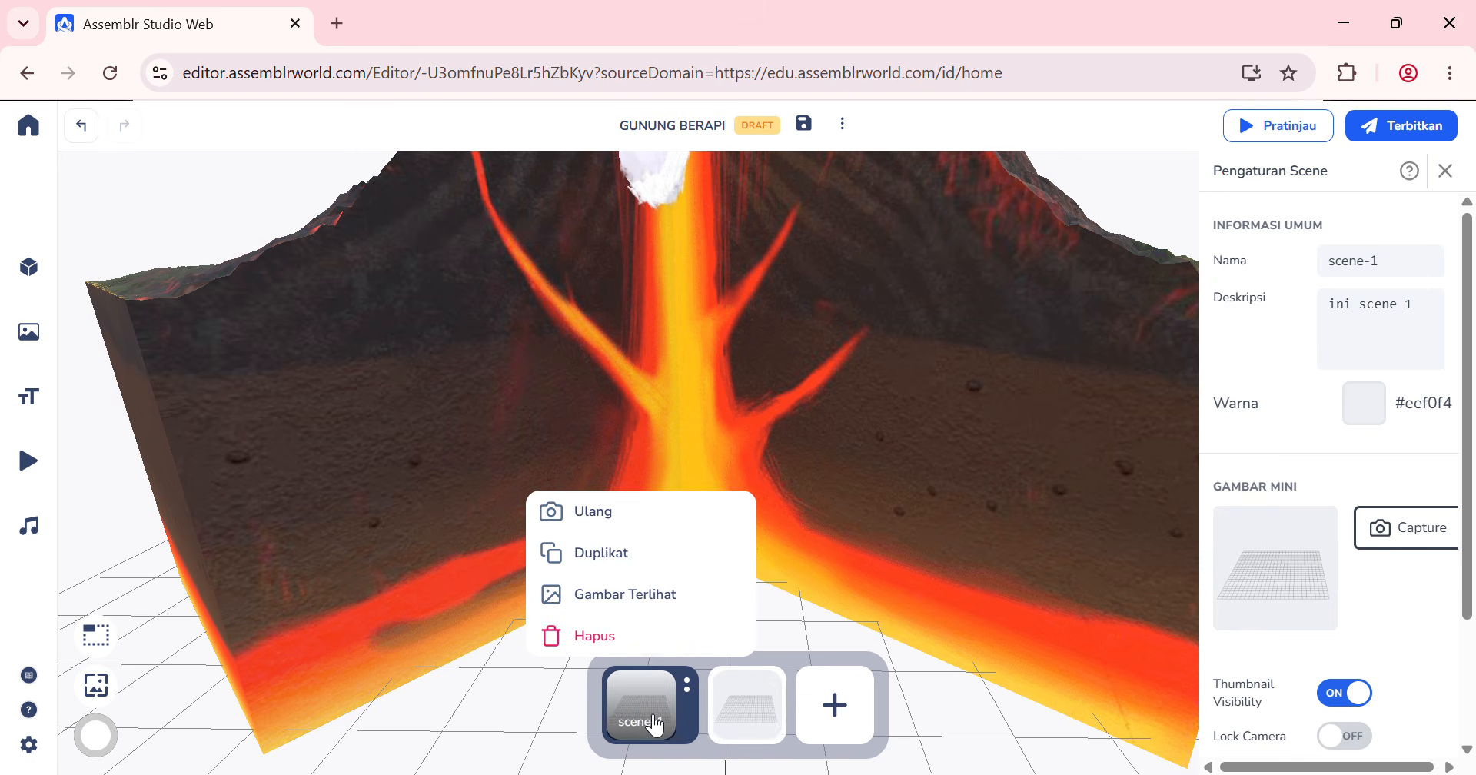
left_click(754, 722)
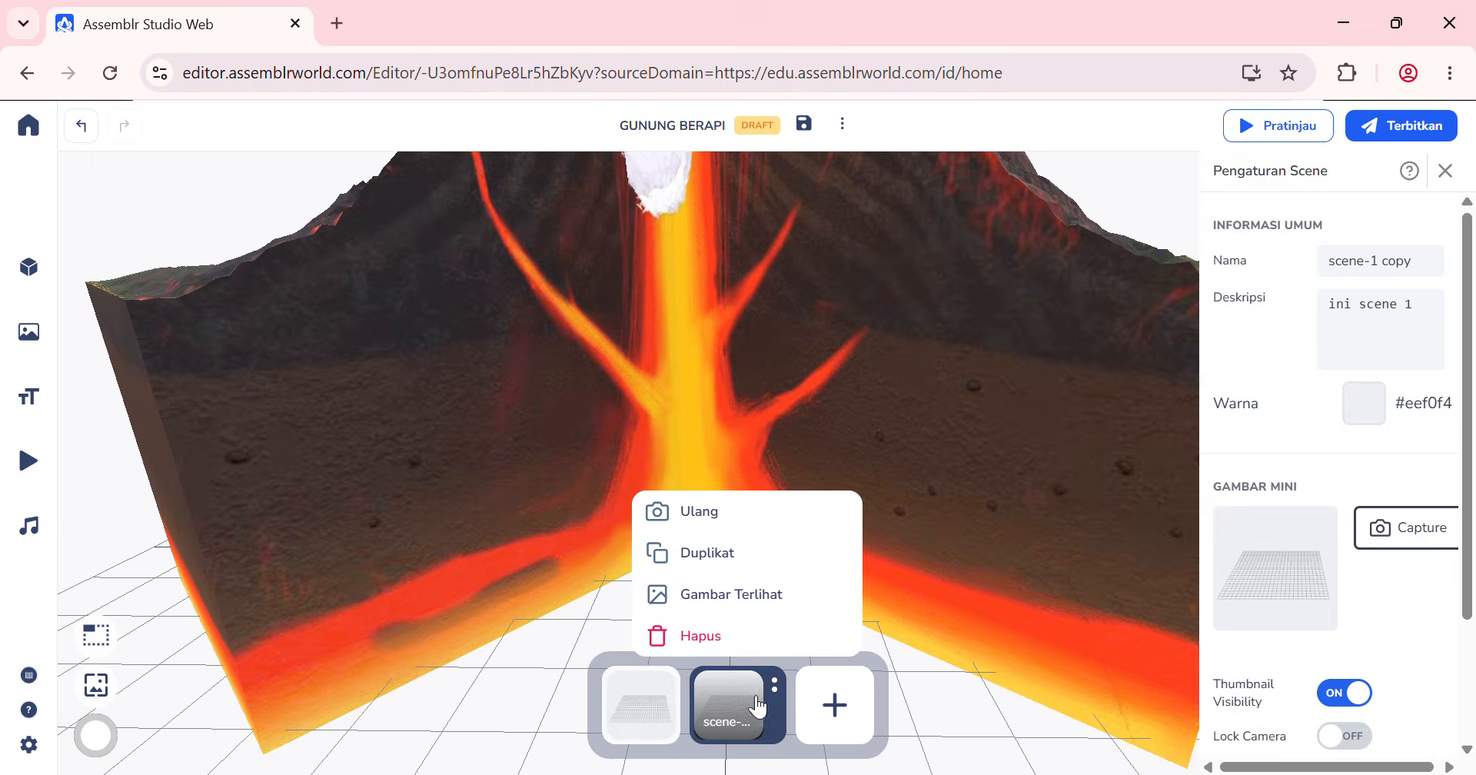
left_click(697, 639)
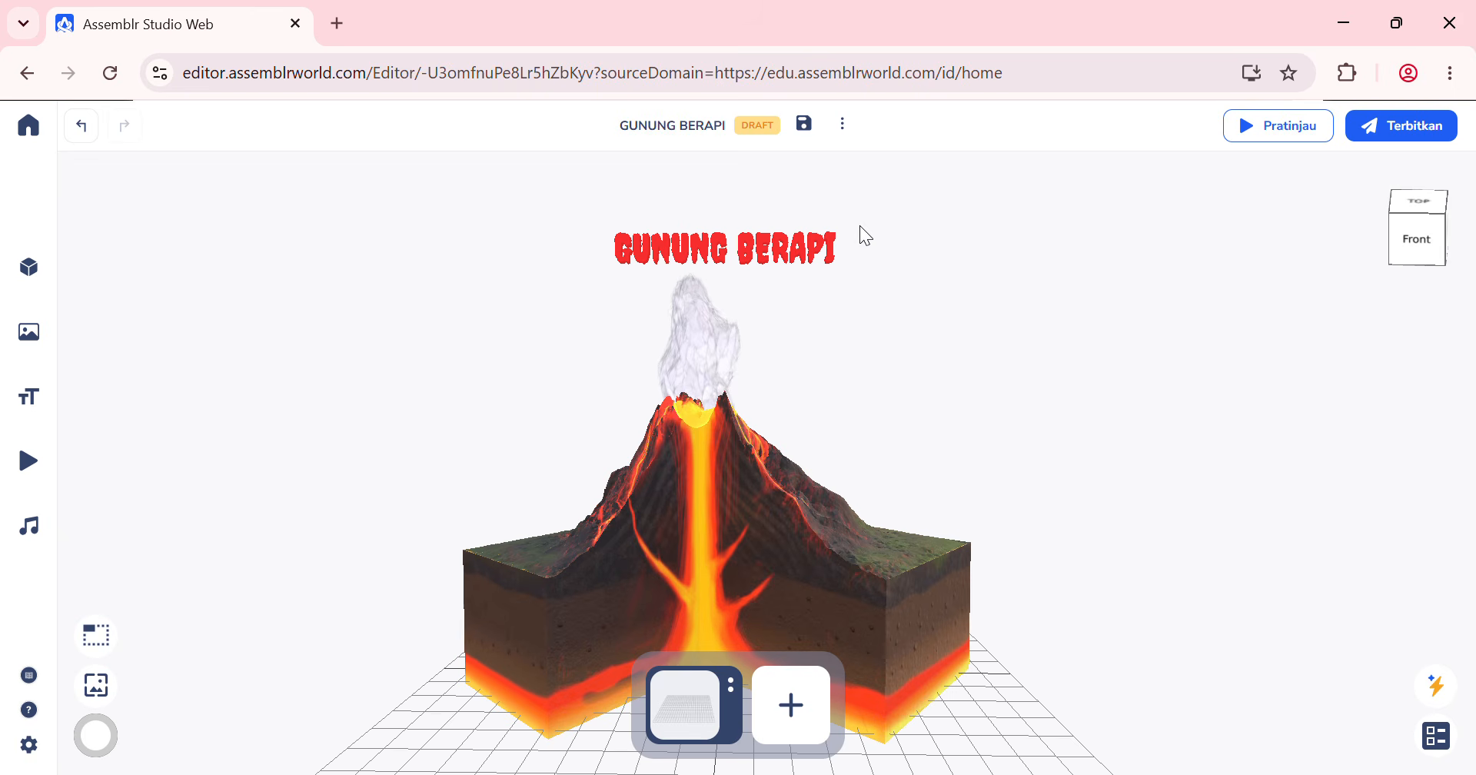
left_click(707, 483)
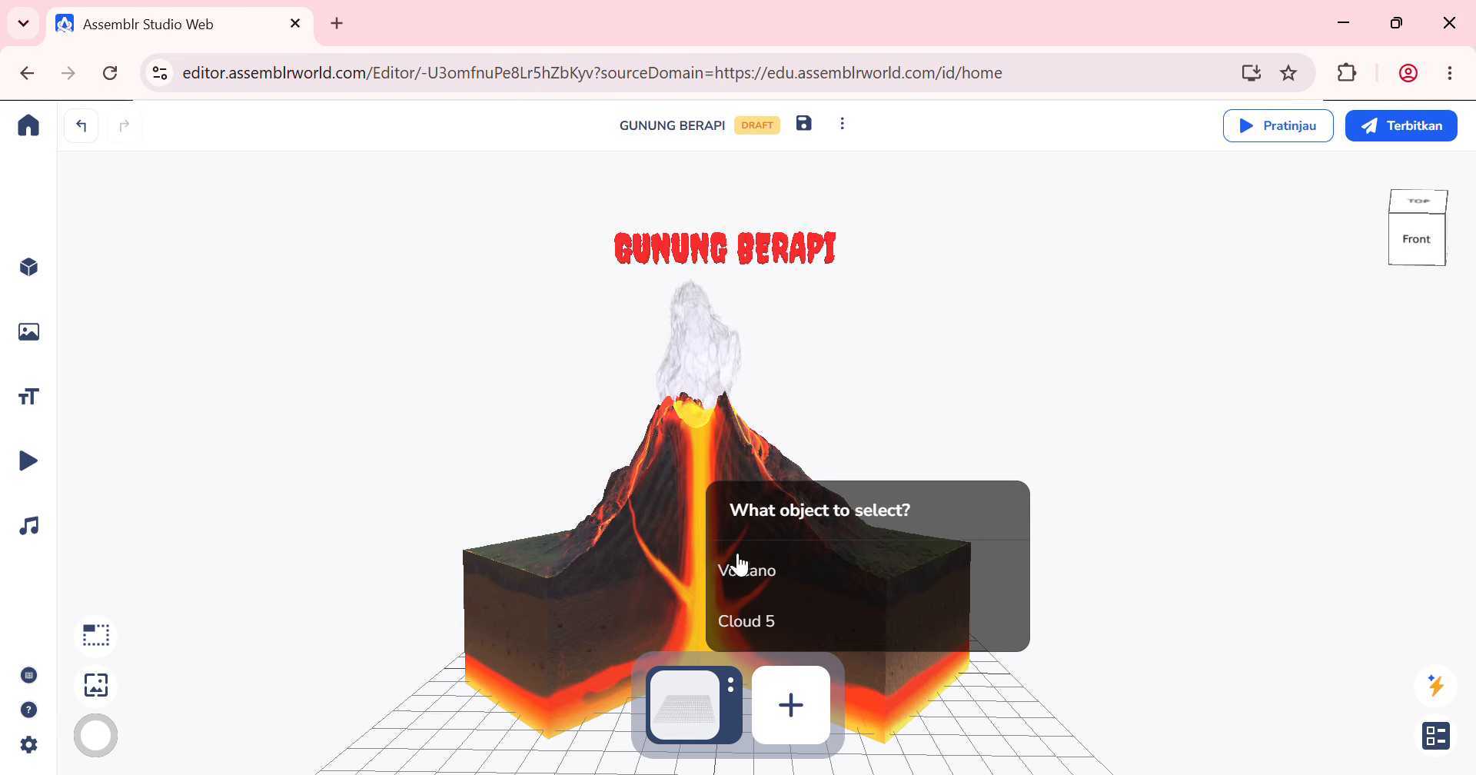
left_click(752, 573)
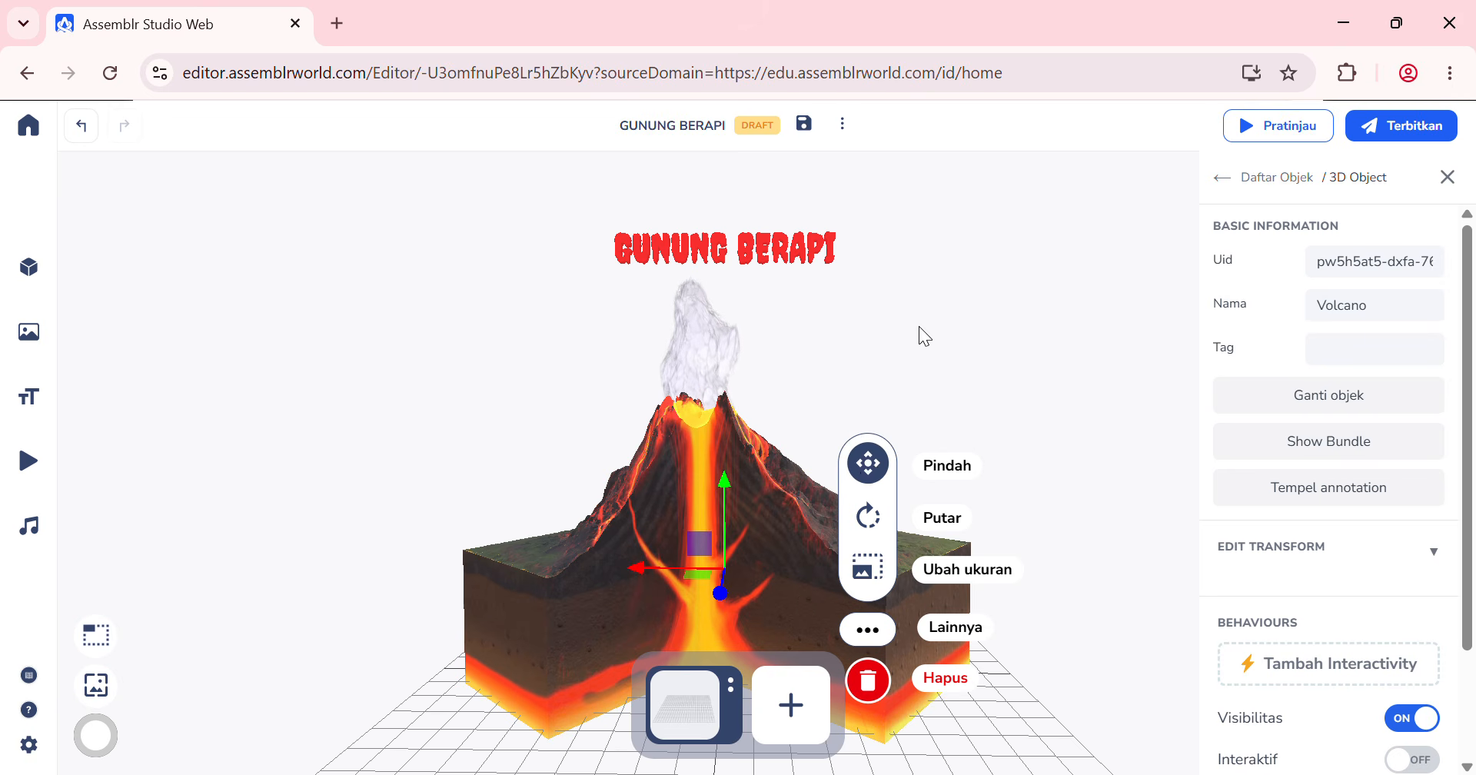
left_click(898, 342)
Step: Duplicate scene-1, and save the copy with the name scene-2 and the description "ini scene 2"
left_click(694, 700)
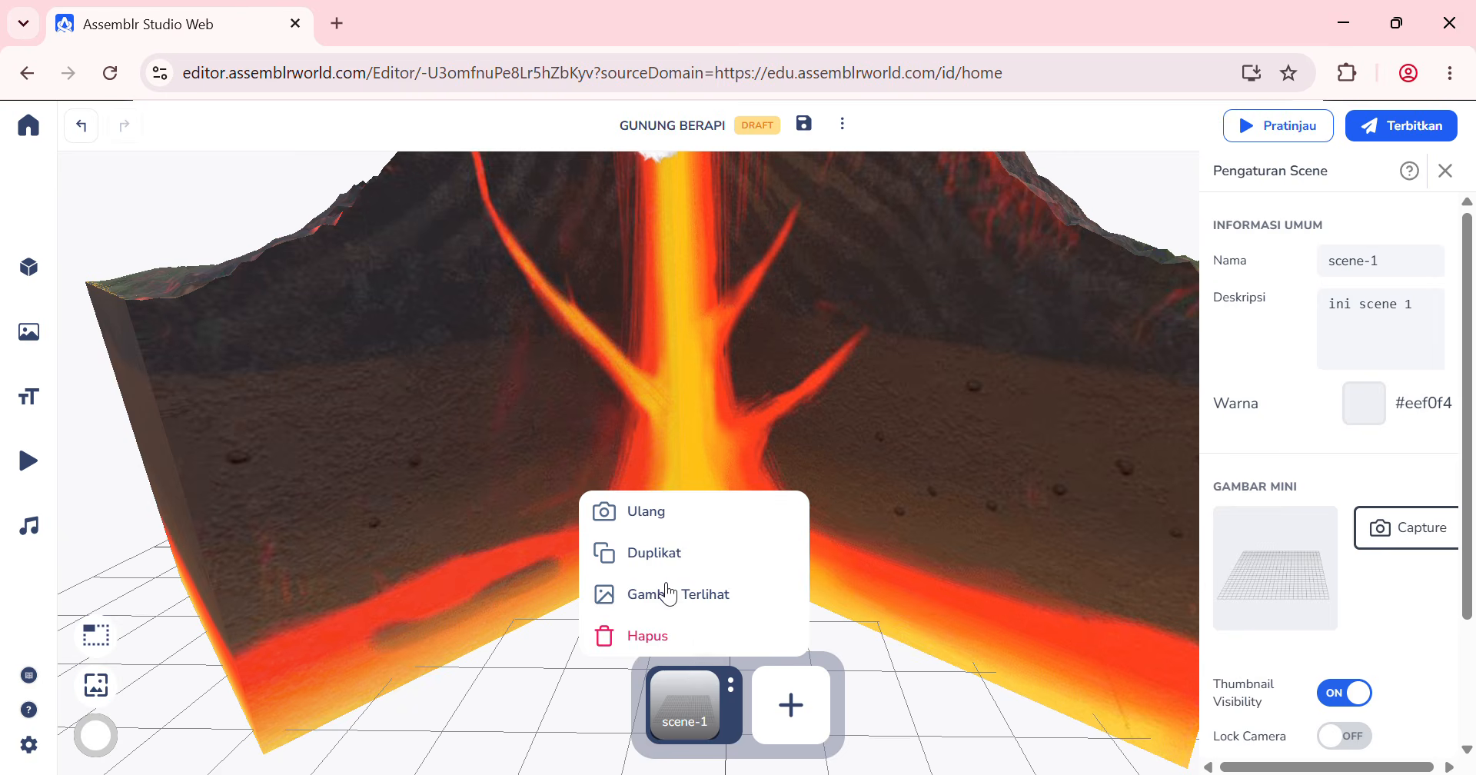
left_click(660, 554)
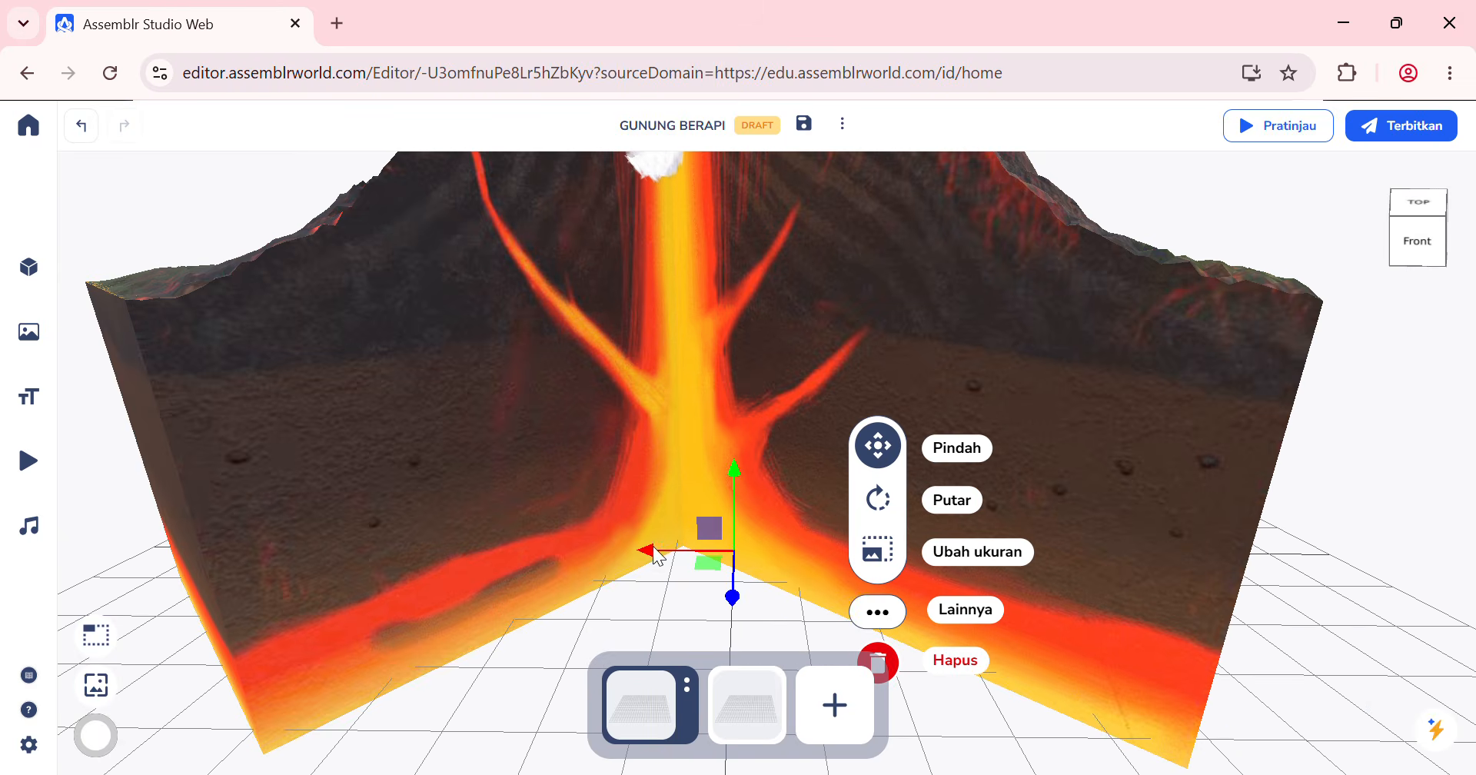
left_click(738, 704)
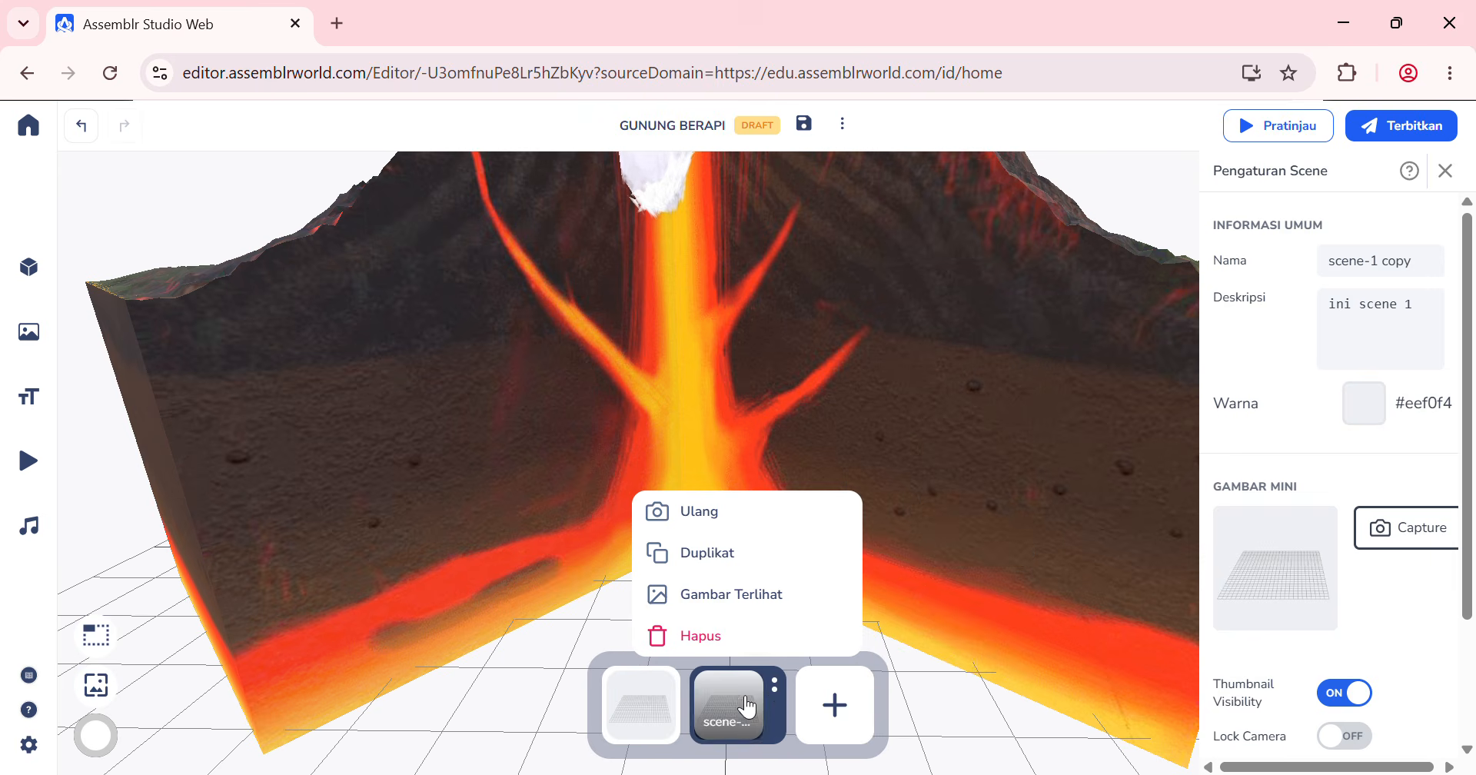
left_click_drag(1415, 262, 1384, 267)
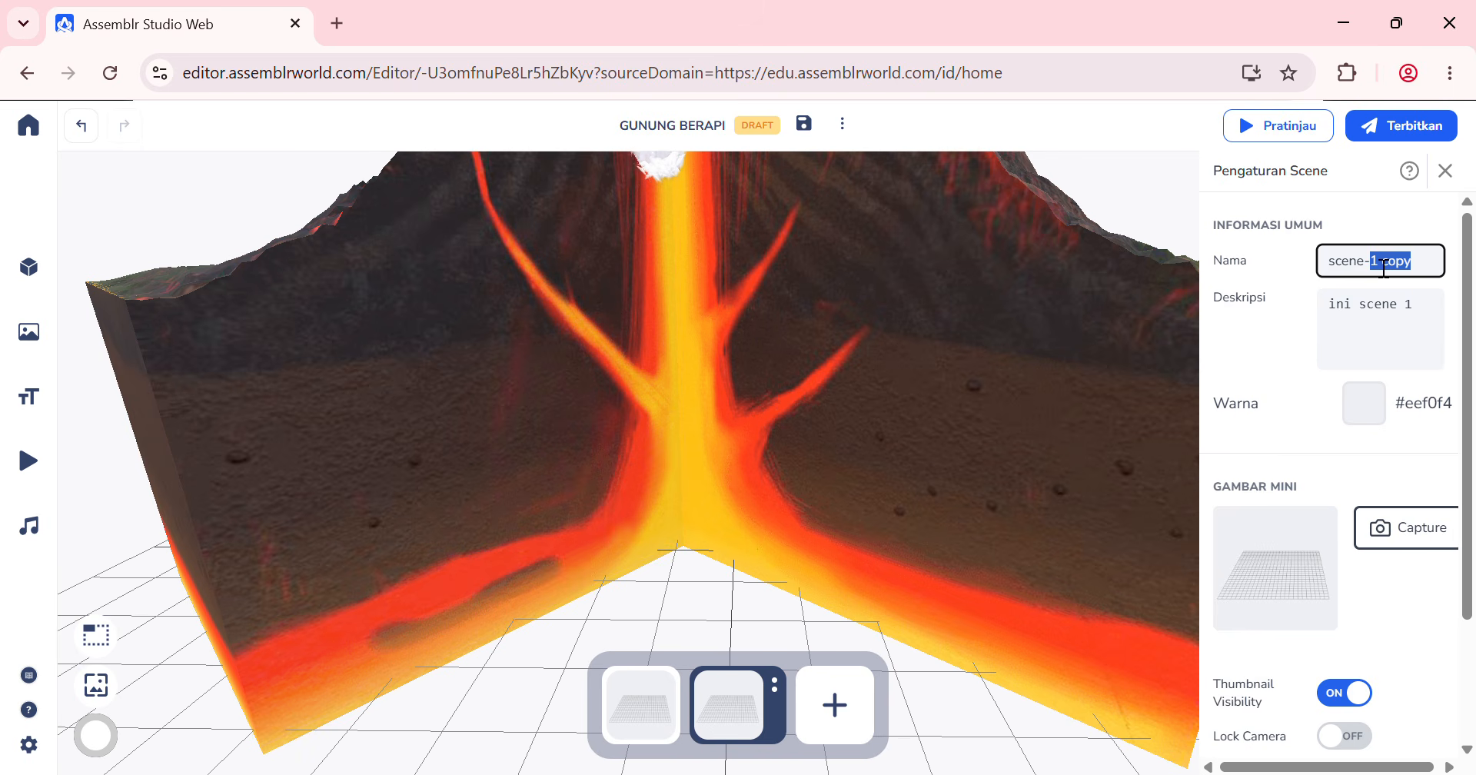
type("2")
left_click(1431, 307)
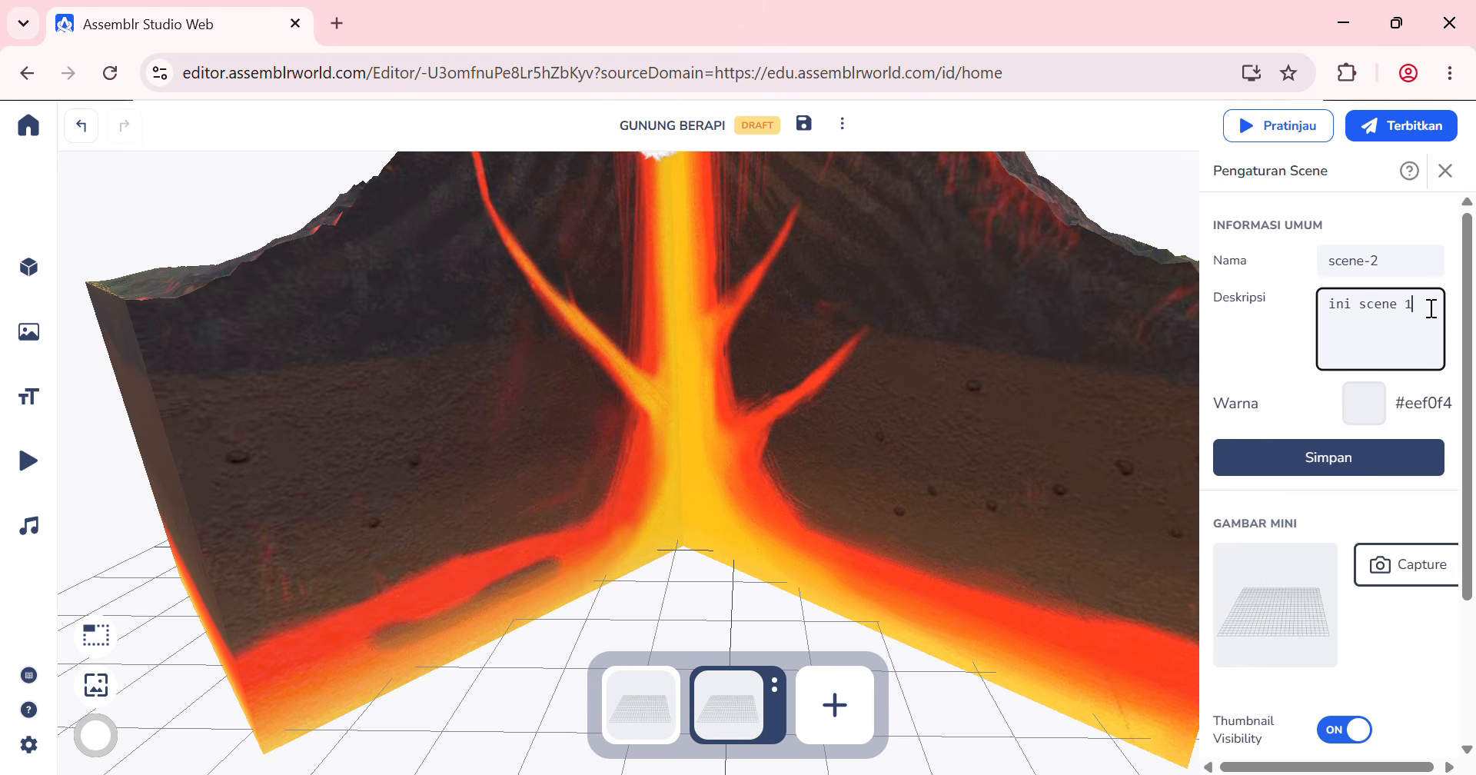
left_click(1345, 461)
Step: Duplicate scene-2, and save the copy with the name scene-3 and the description "ini scene 3"
left_click(775, 686)
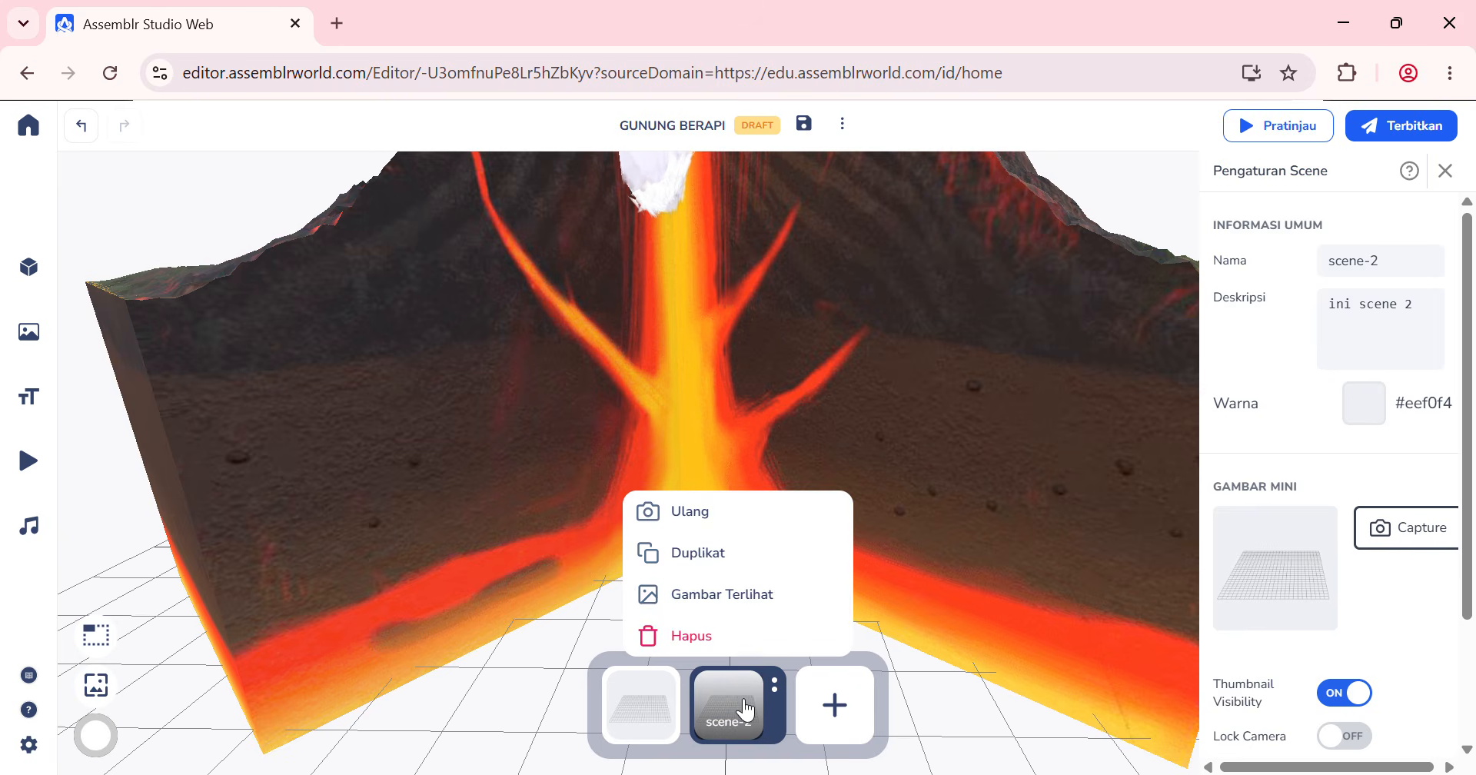
left_click(718, 552)
left_click(712, 553)
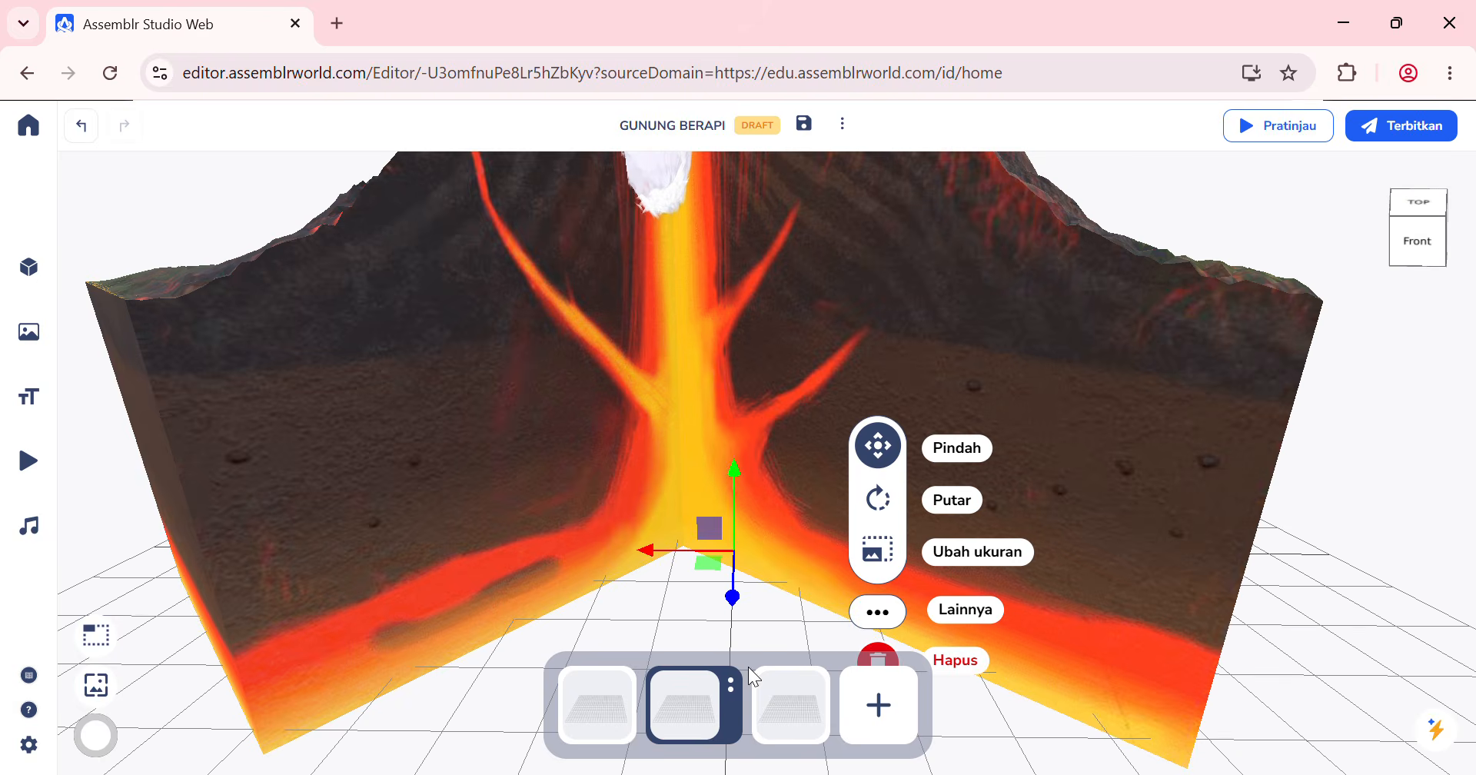
left_click(790, 715)
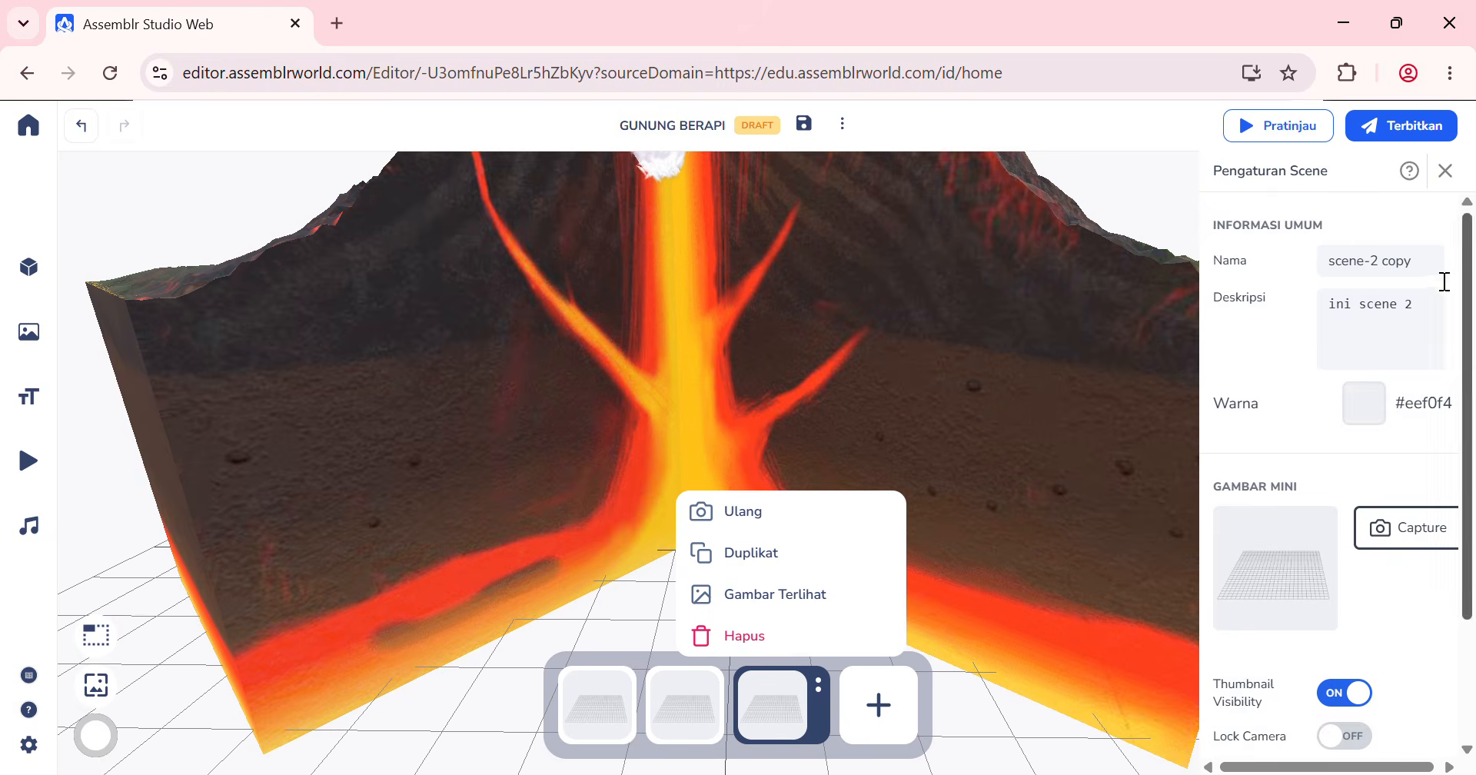
left_click_drag(1437, 271, 1393, 273)
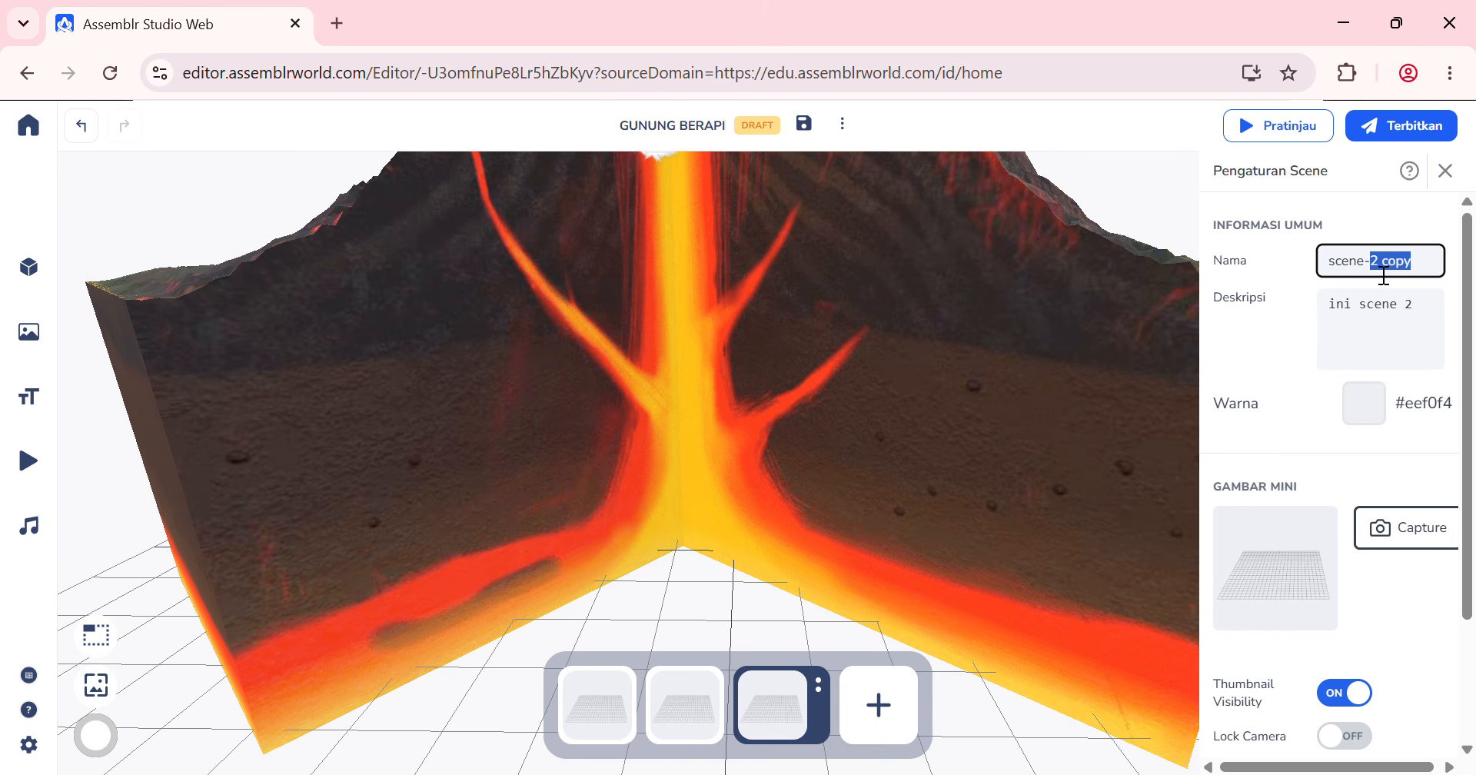
type("3")
left_click(1433, 314)
key("BackSpace")
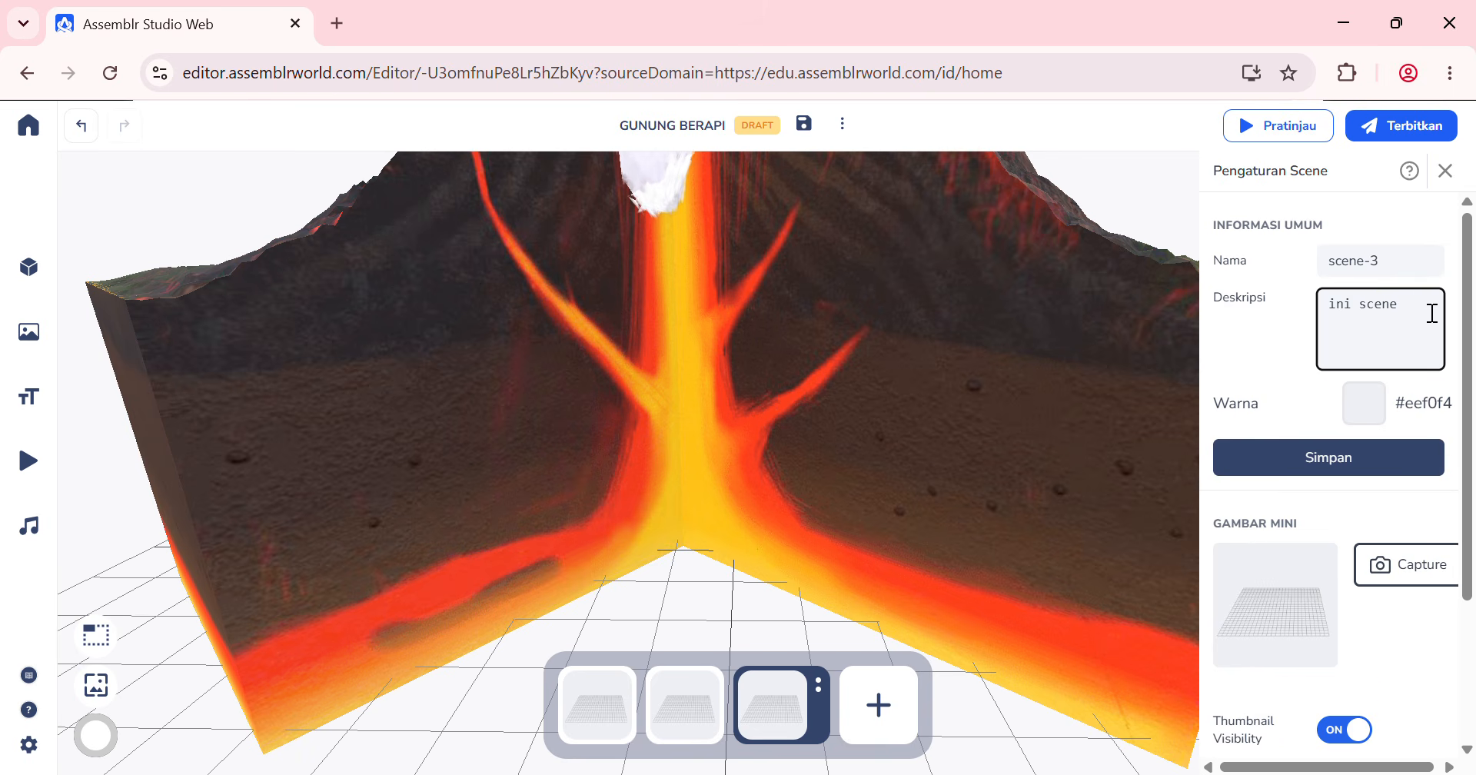
type("3")
left_click(1342, 456)
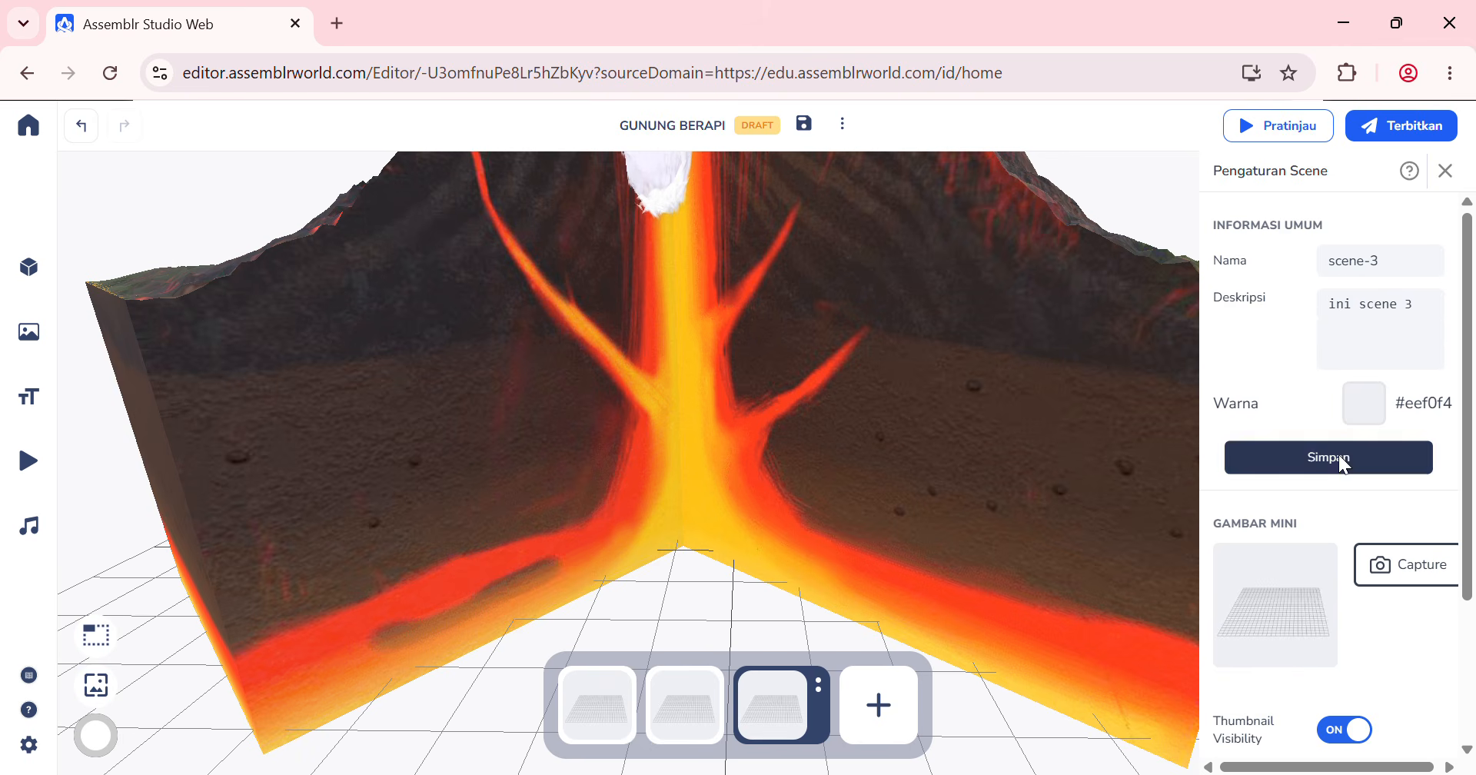
Step: Look through scene-2, scene-1 and scene-3, and examine how the volcano and title are framed in scene-3
left_click(700, 700)
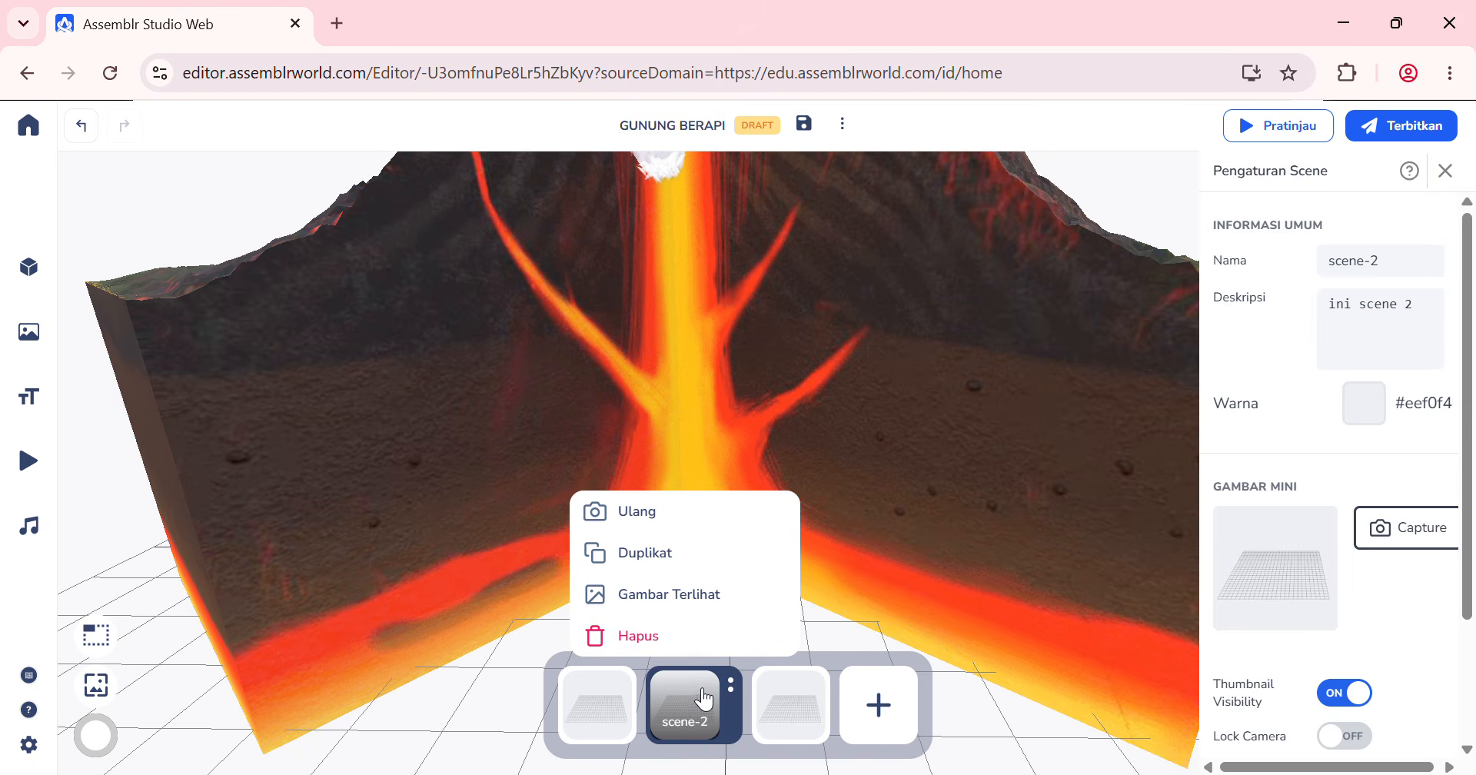
left_click(1115, 173)
left_click(602, 718)
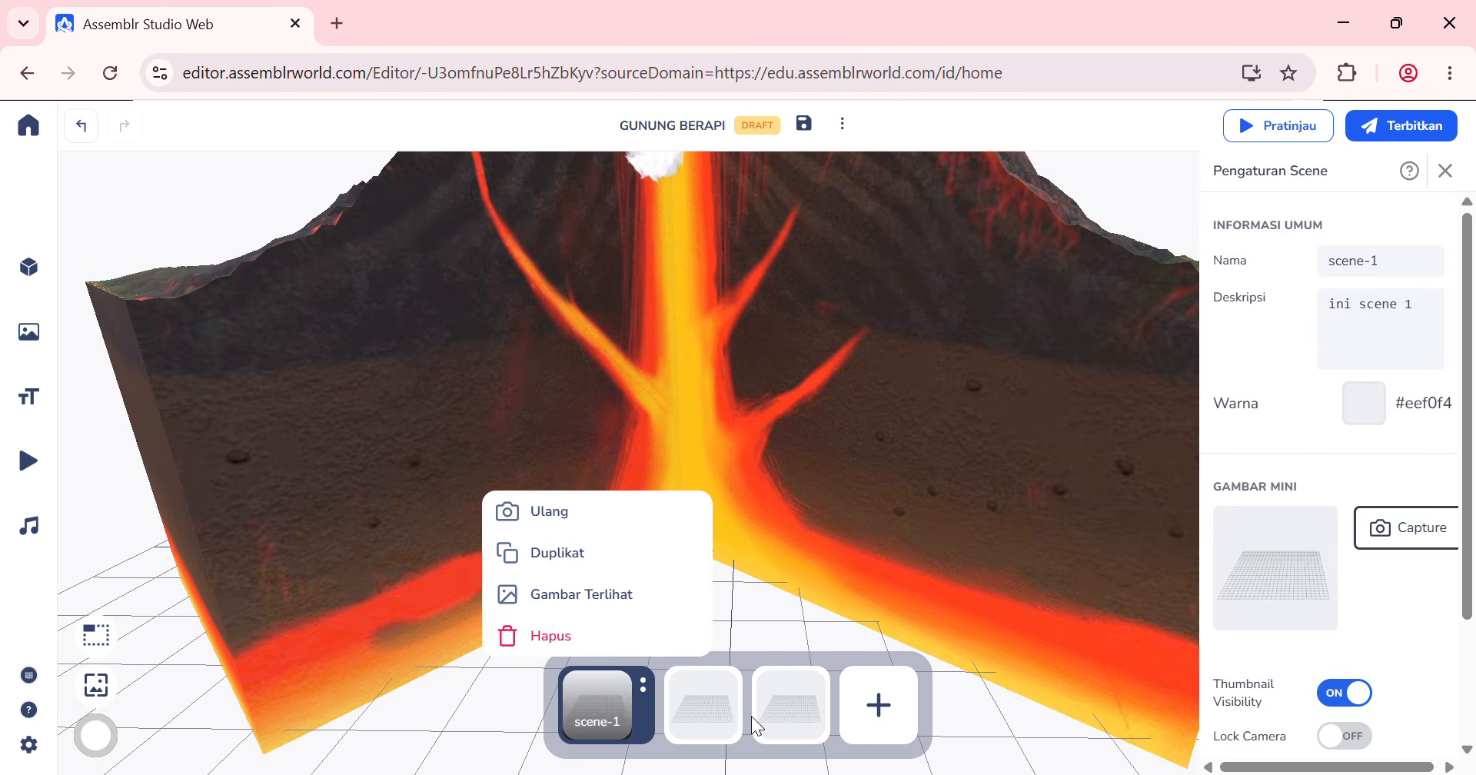
left_click(798, 707)
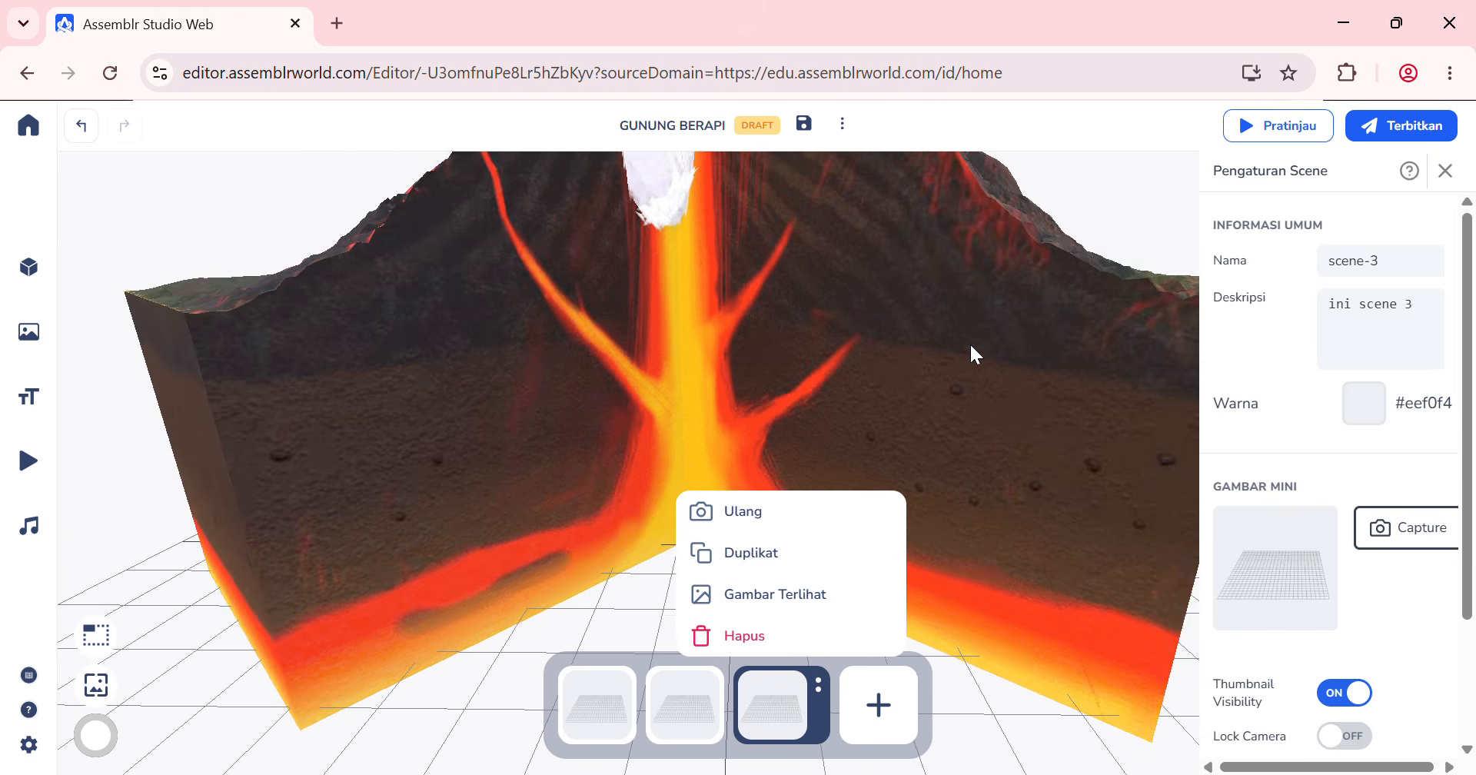
left_click(999, 314)
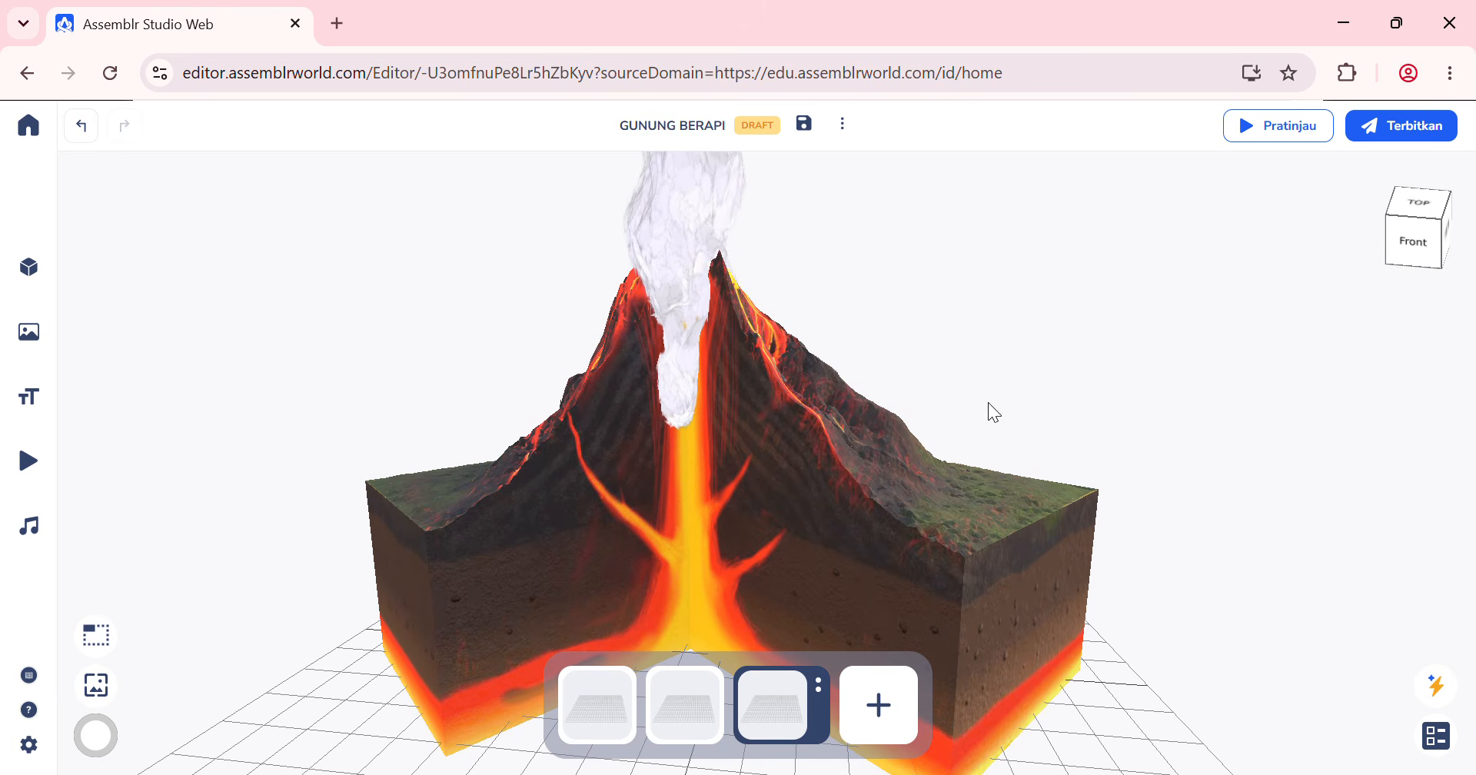
scroll(1028, 380, "down", 3)
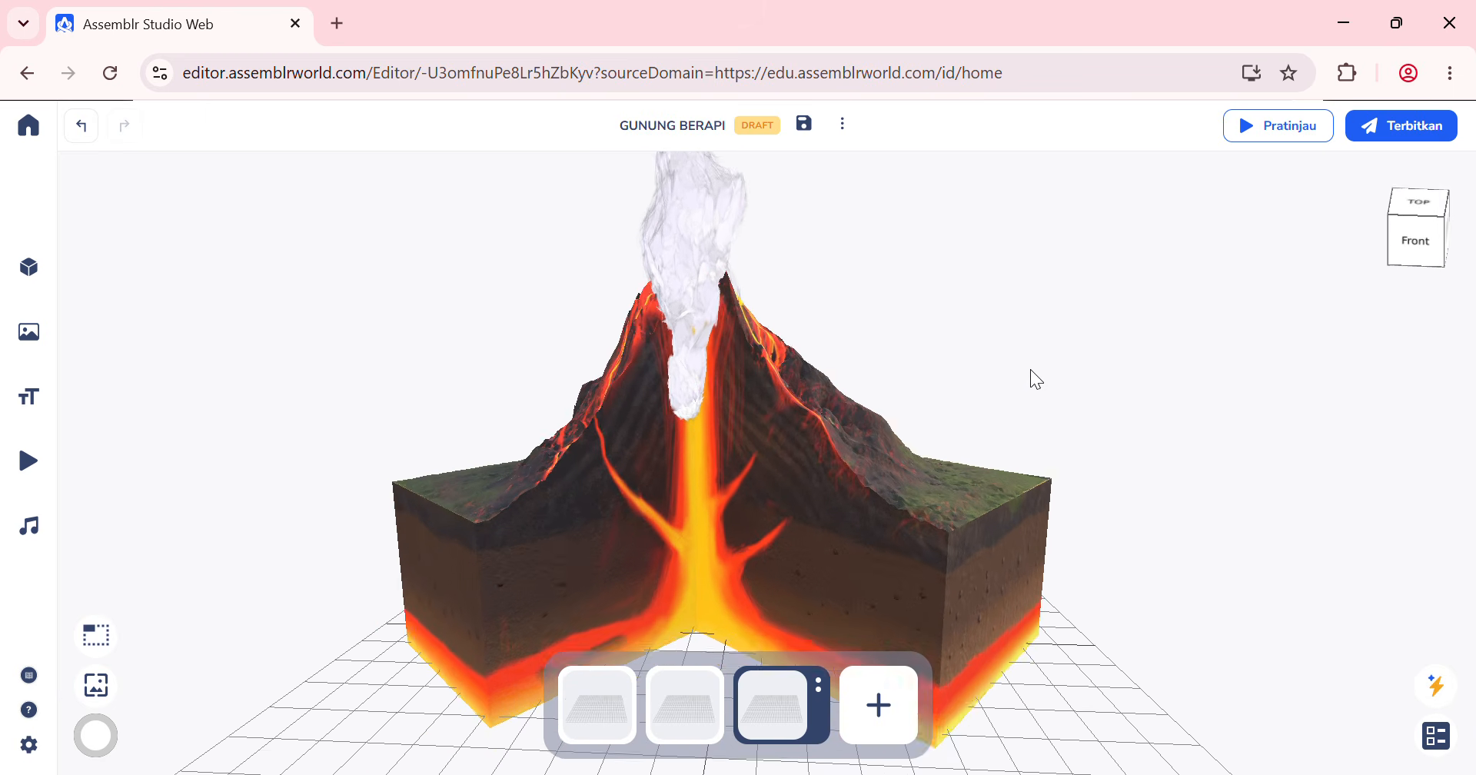
right_click_drag(1041, 396, 1040, 414)
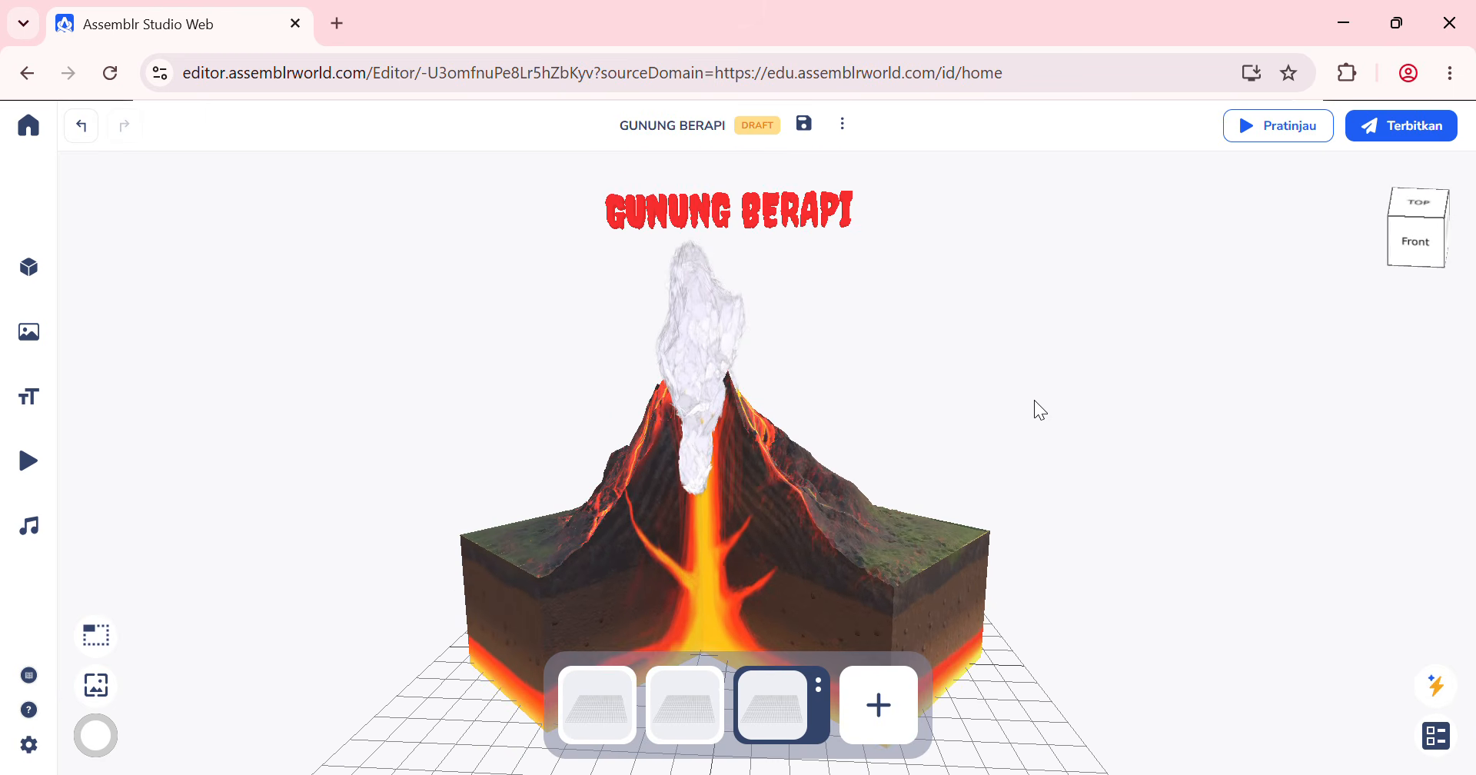
left_click_drag(1035, 400, 1032, 398)
Step: Reset scene-1's camera and set it to a front view framing the whole volcano, smoke cloud and GUNUNG BERAPI title
left_click(611, 698)
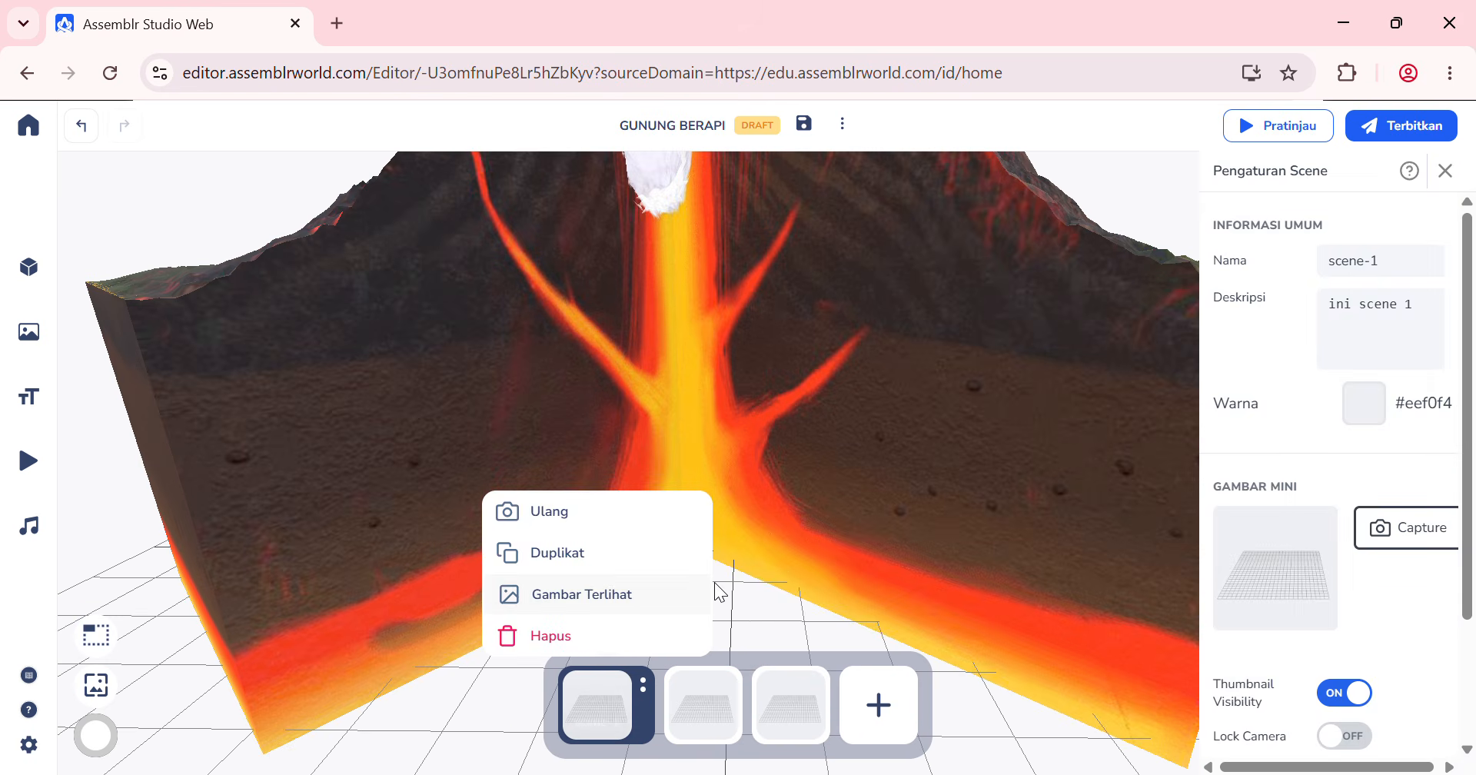
left_click(547, 513)
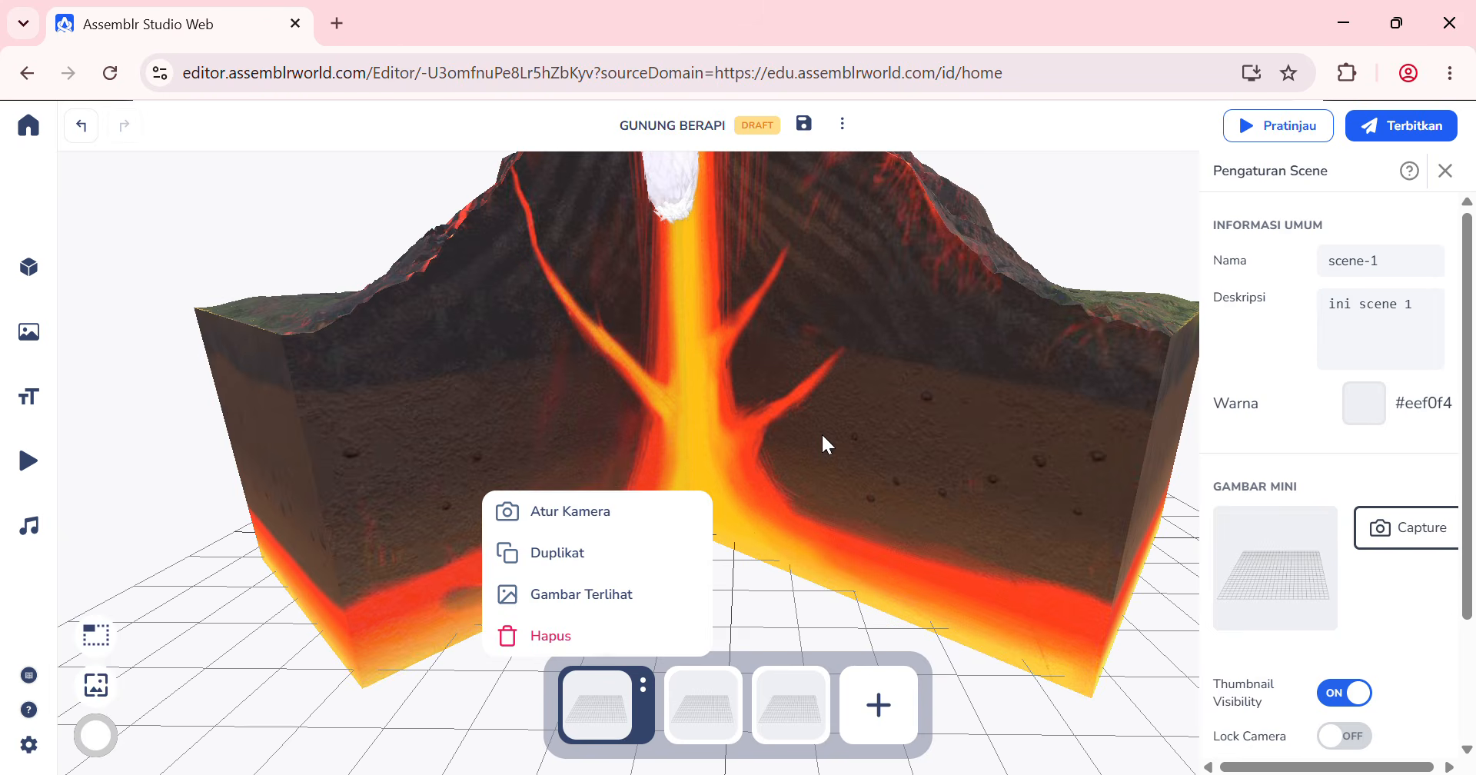
scroll(823, 436, "down", 4)
left_click_drag(861, 405, 855, 524)
scroll(862, 450, "down", 3)
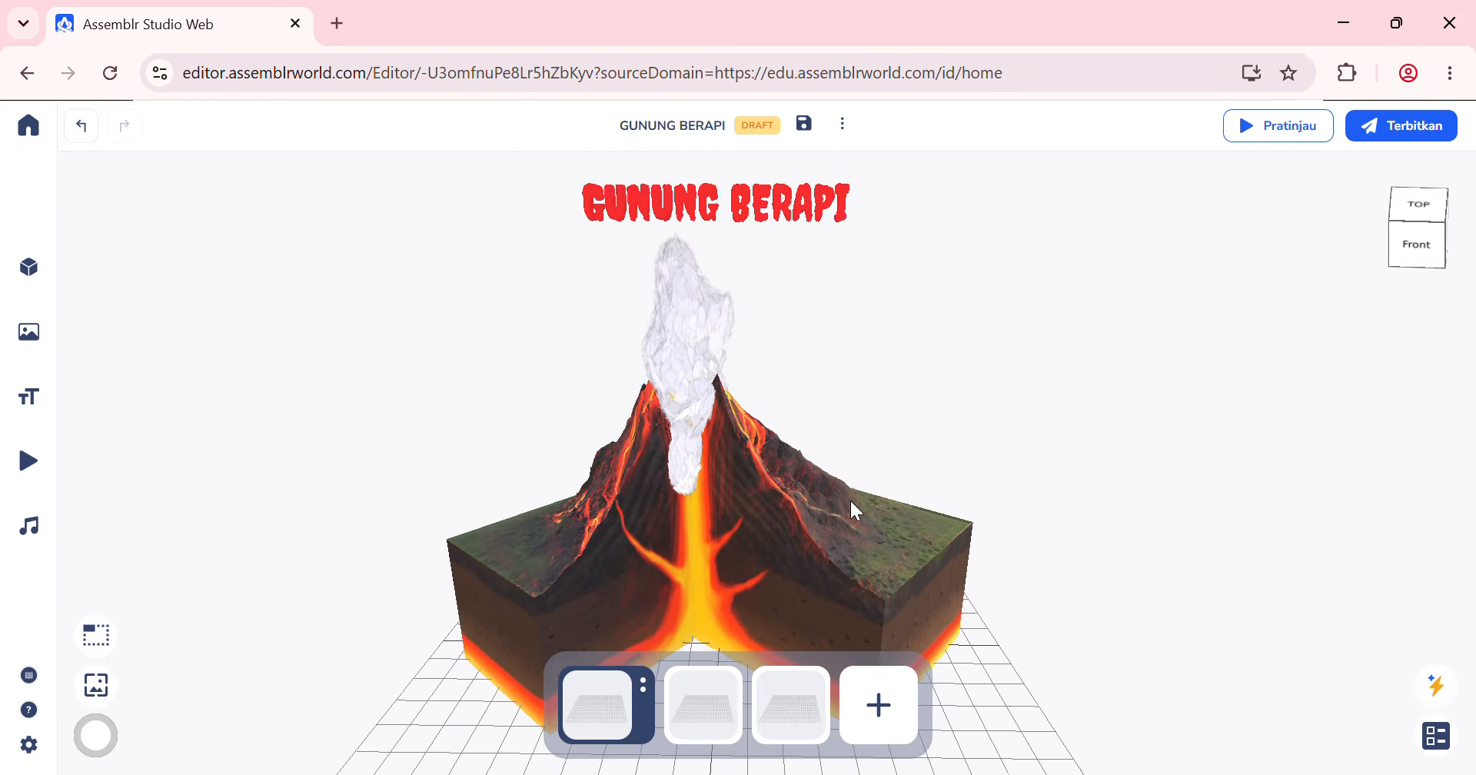
left_click(612, 700)
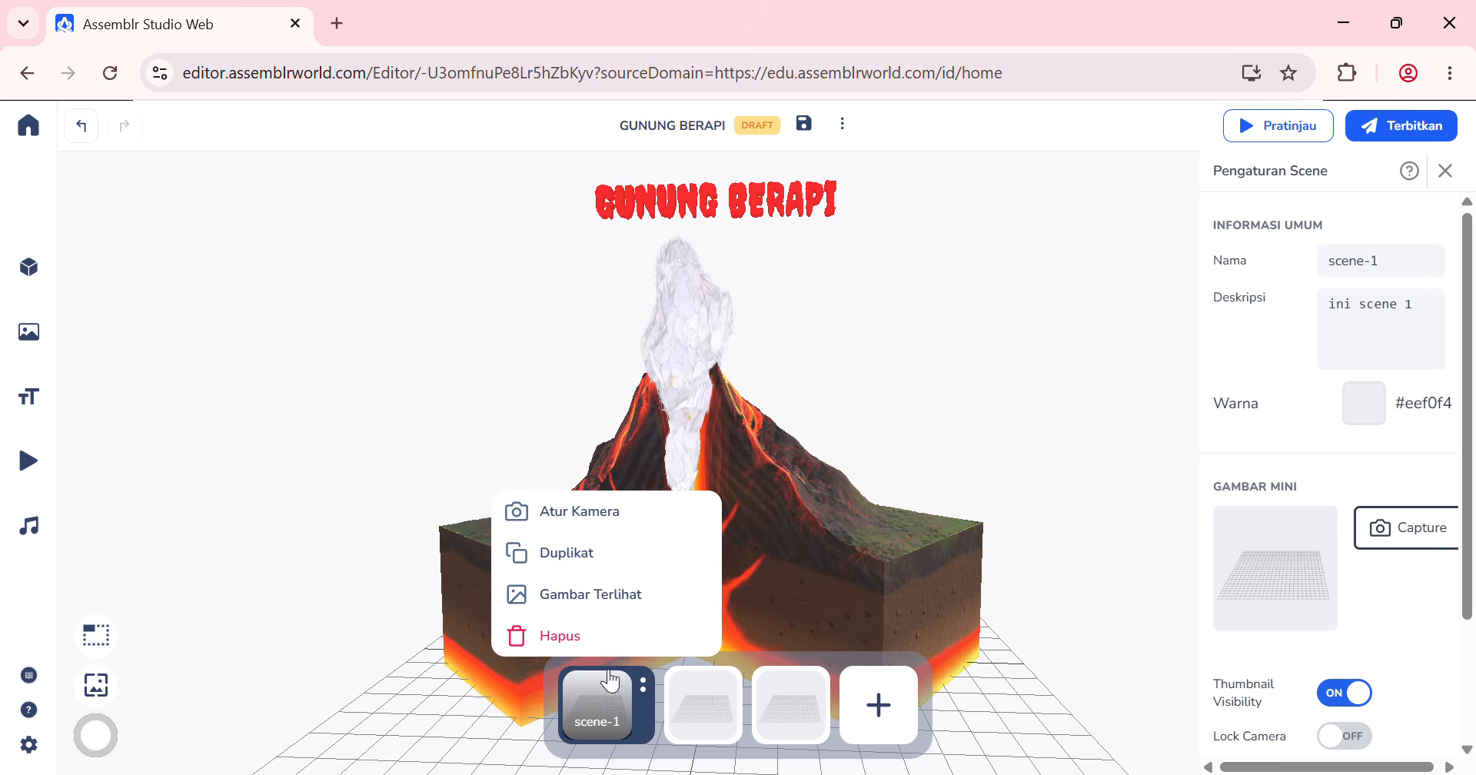
left_click(584, 513)
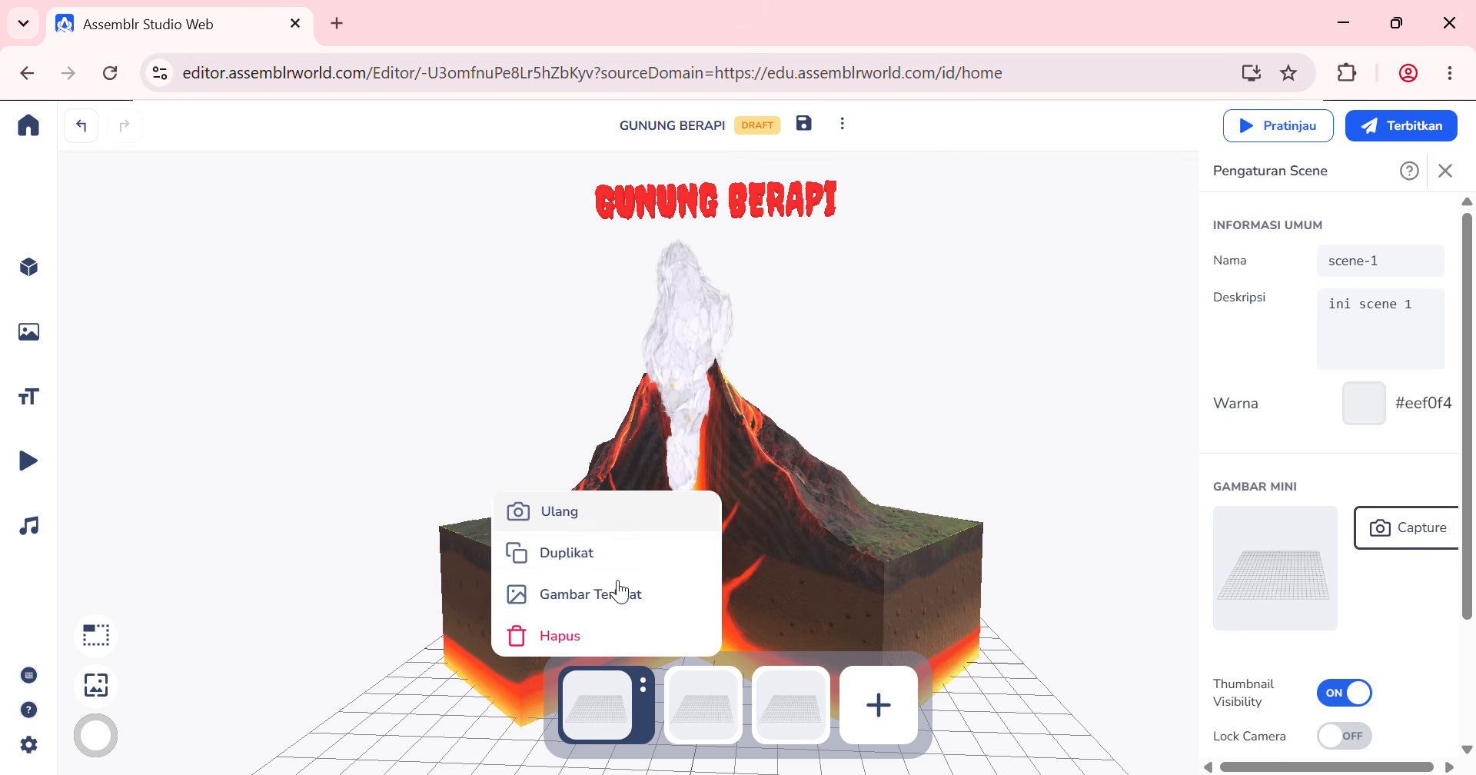
Step: Reset scene-2's camera and set it to a front view framing the whole volcano, smoke cloud and title
left_click(703, 701)
left_click(659, 512)
right_click_drag(916, 439, 903, 591)
left_click_drag(893, 557, 892, 532)
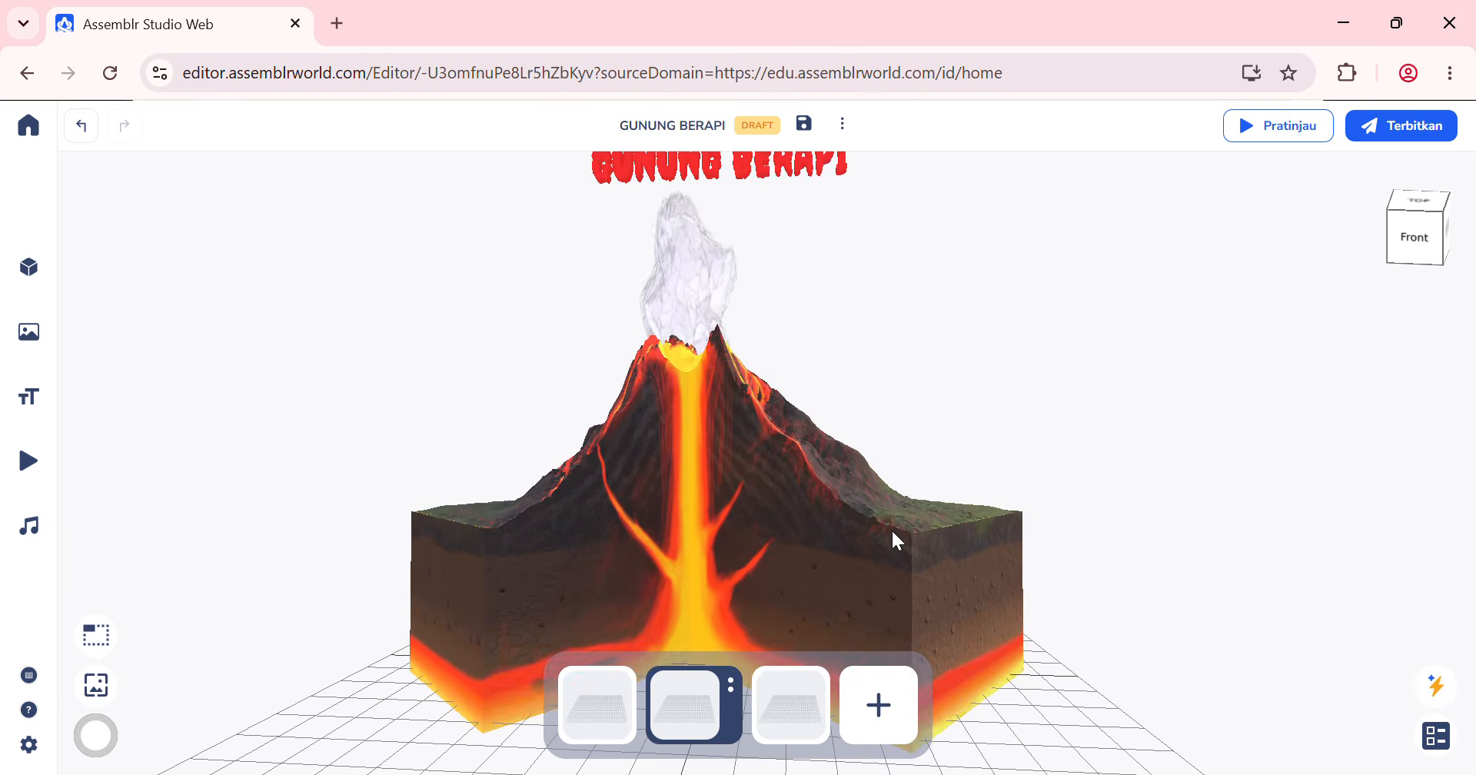
scroll(892, 531, "down", 2)
right_click_drag(895, 515, 904, 538)
left_click_drag(935, 530, 932, 536)
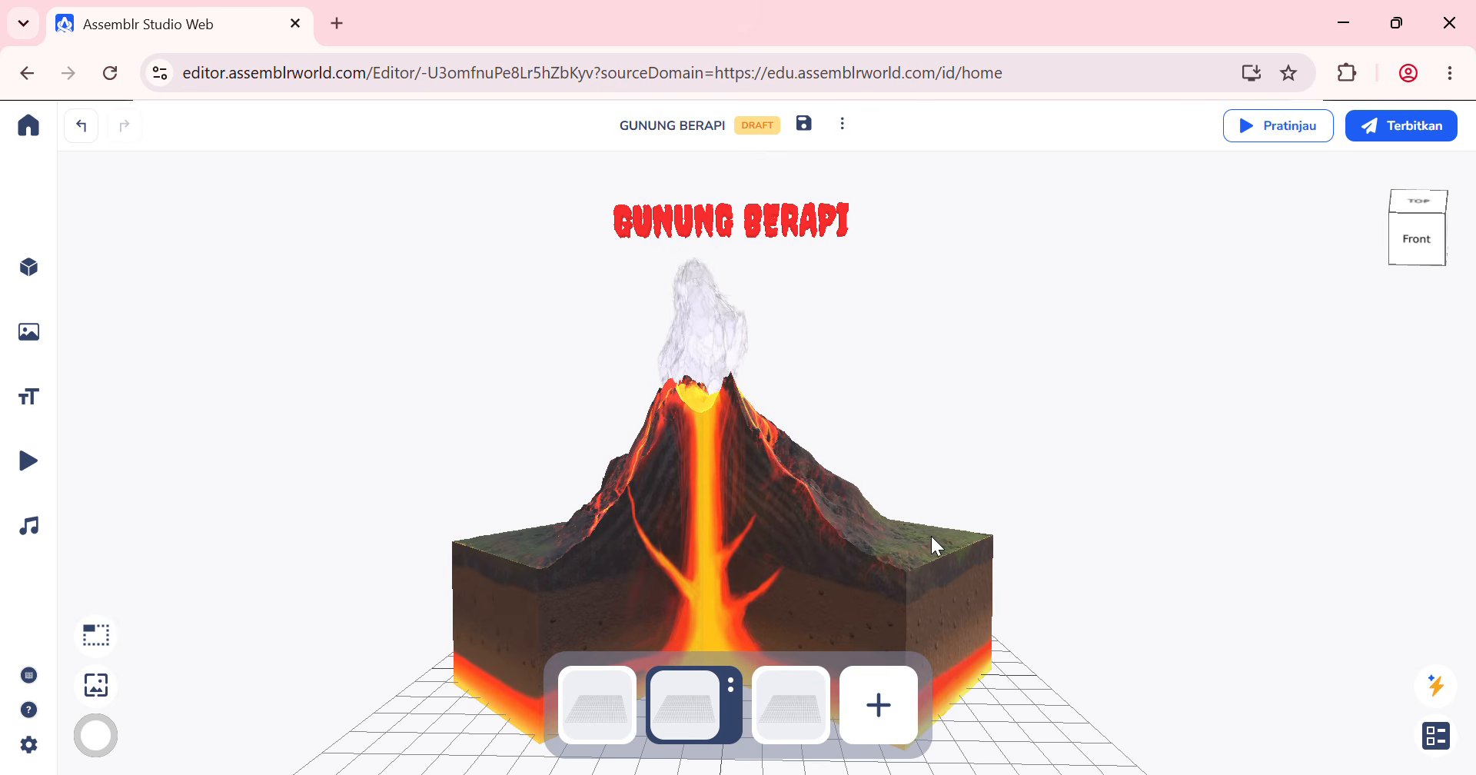
left_click(730, 685)
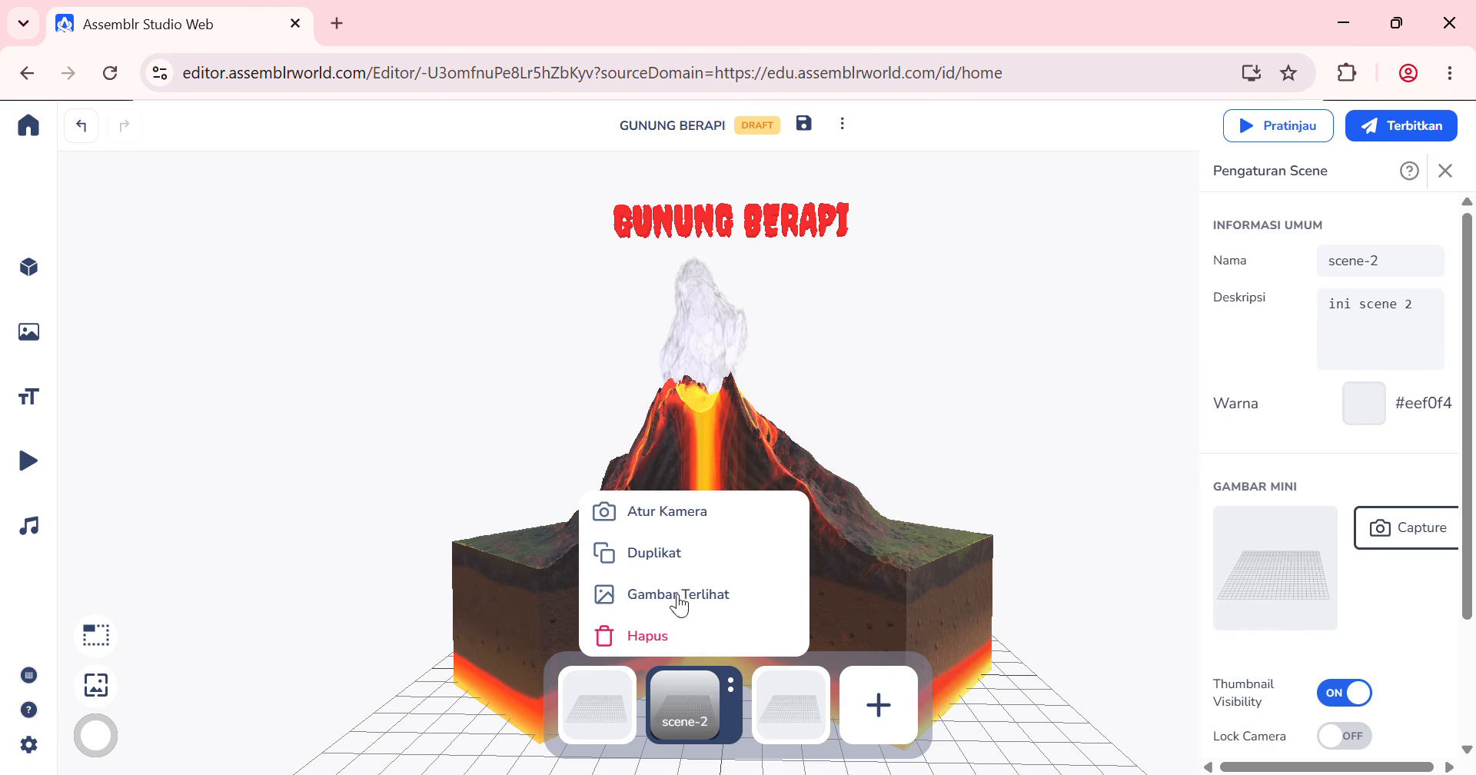
Step: Reset scene-3's camera and set it to a slightly raised front view showing the full volcano and title
left_click(792, 704)
left_click(750, 511)
right_click_drag(892, 475, 889, 555)
left_click_drag(889, 504, 889, 481)
scroll(889, 482, "down", 3)
right_click_drag(889, 482, 892, 530)
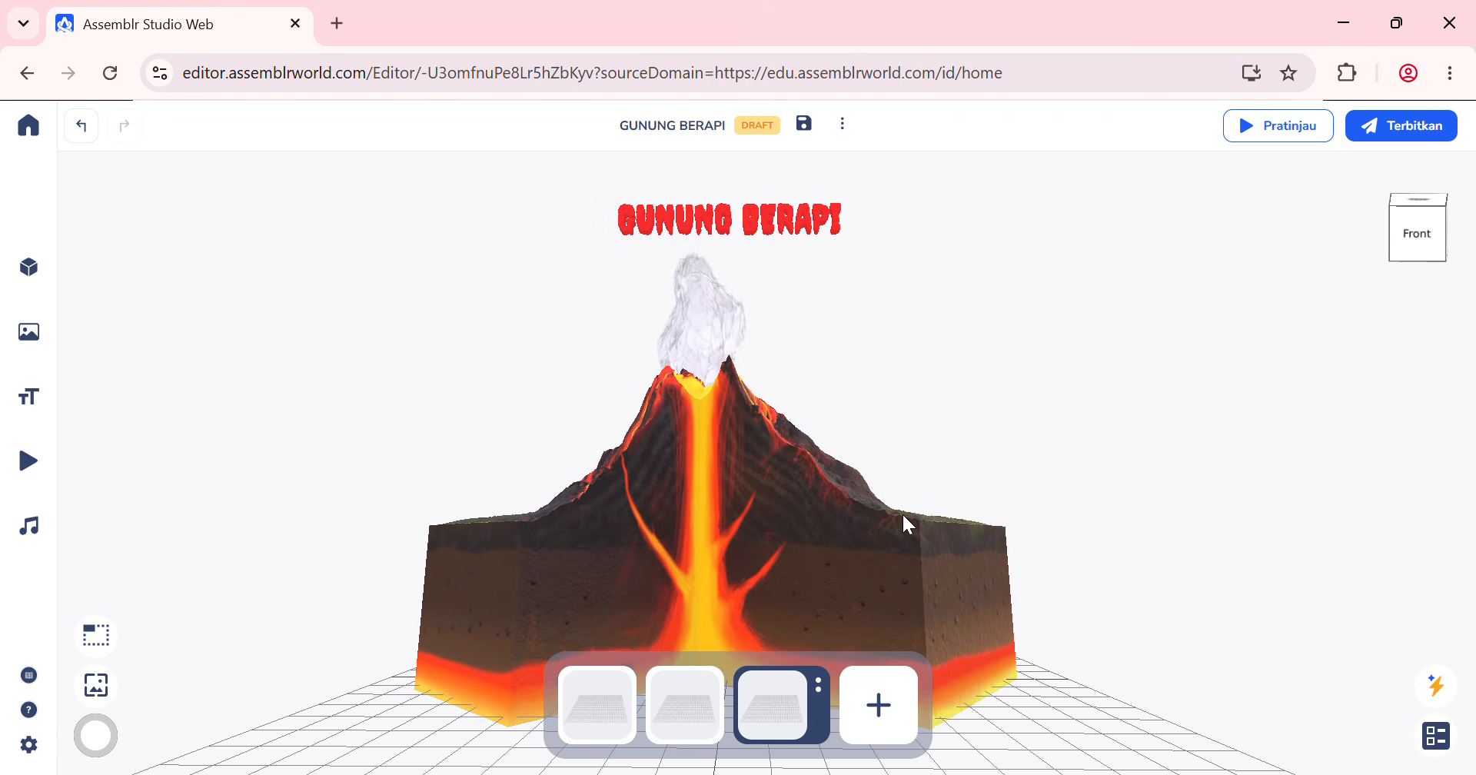
left_click_drag(902, 512, 902, 524)
right_click(789, 702)
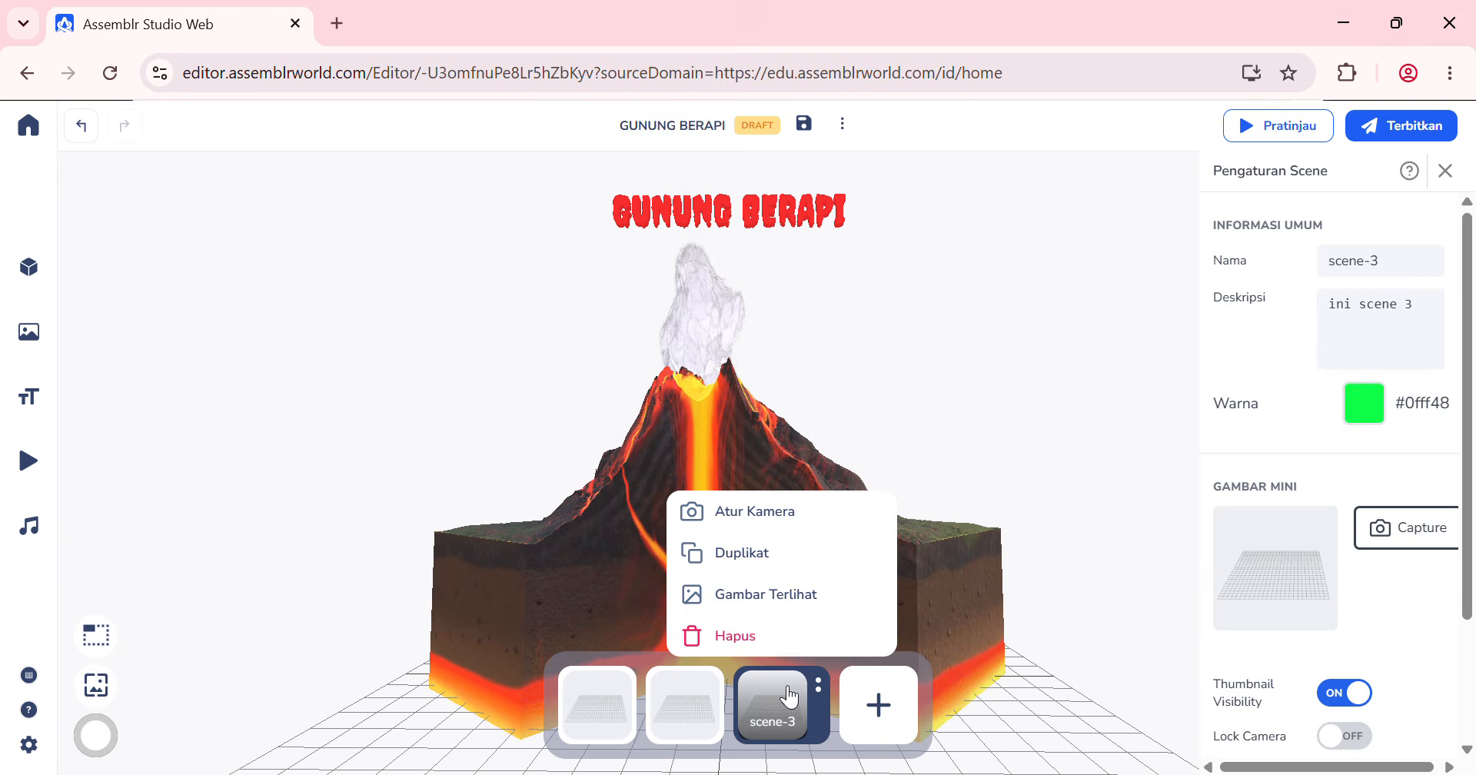
left_click(869, 346)
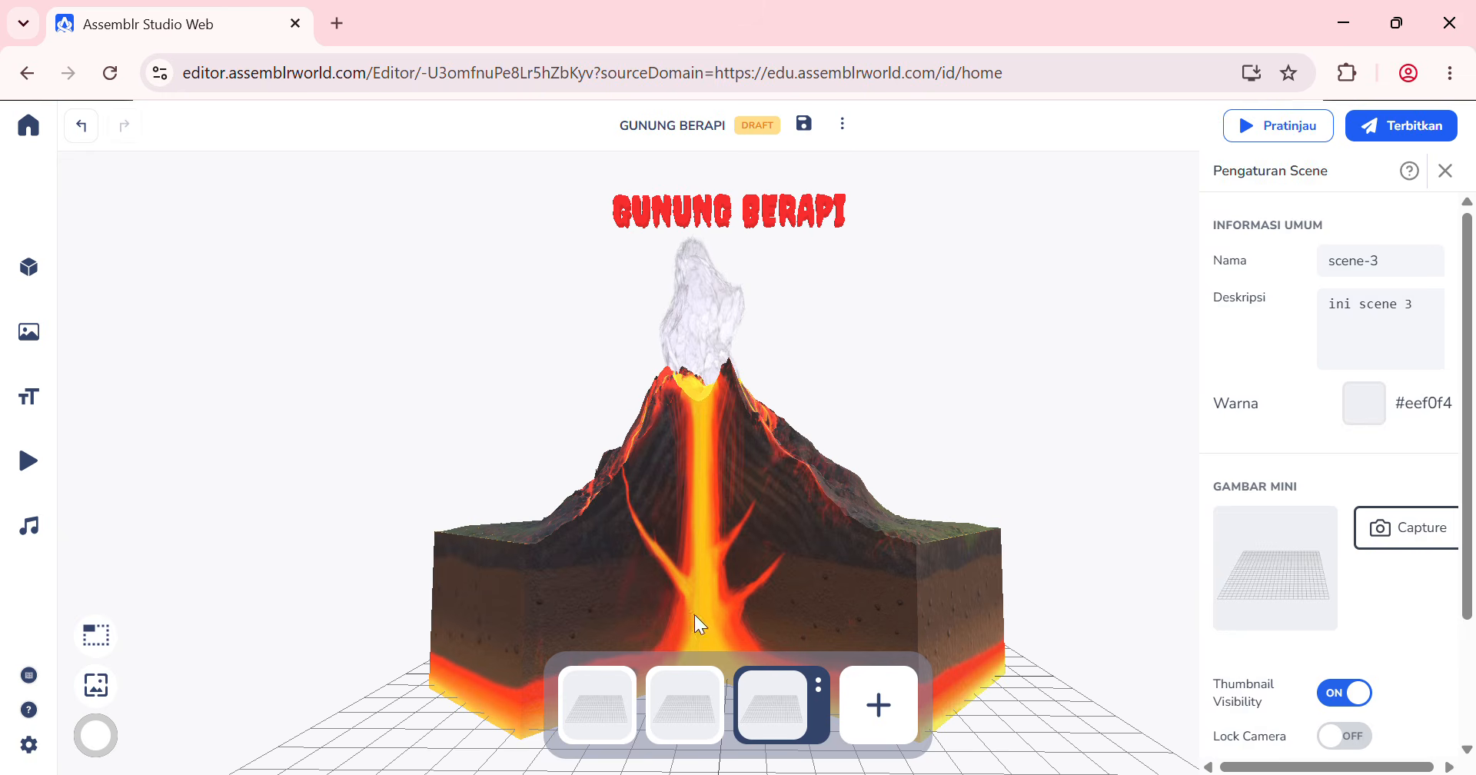
Step: Switch between scene-1, scene-2 and scene-3 and compare the camera framing of the volcano and title in each
left_click(731, 565)
left_click(582, 704)
left_click(667, 707)
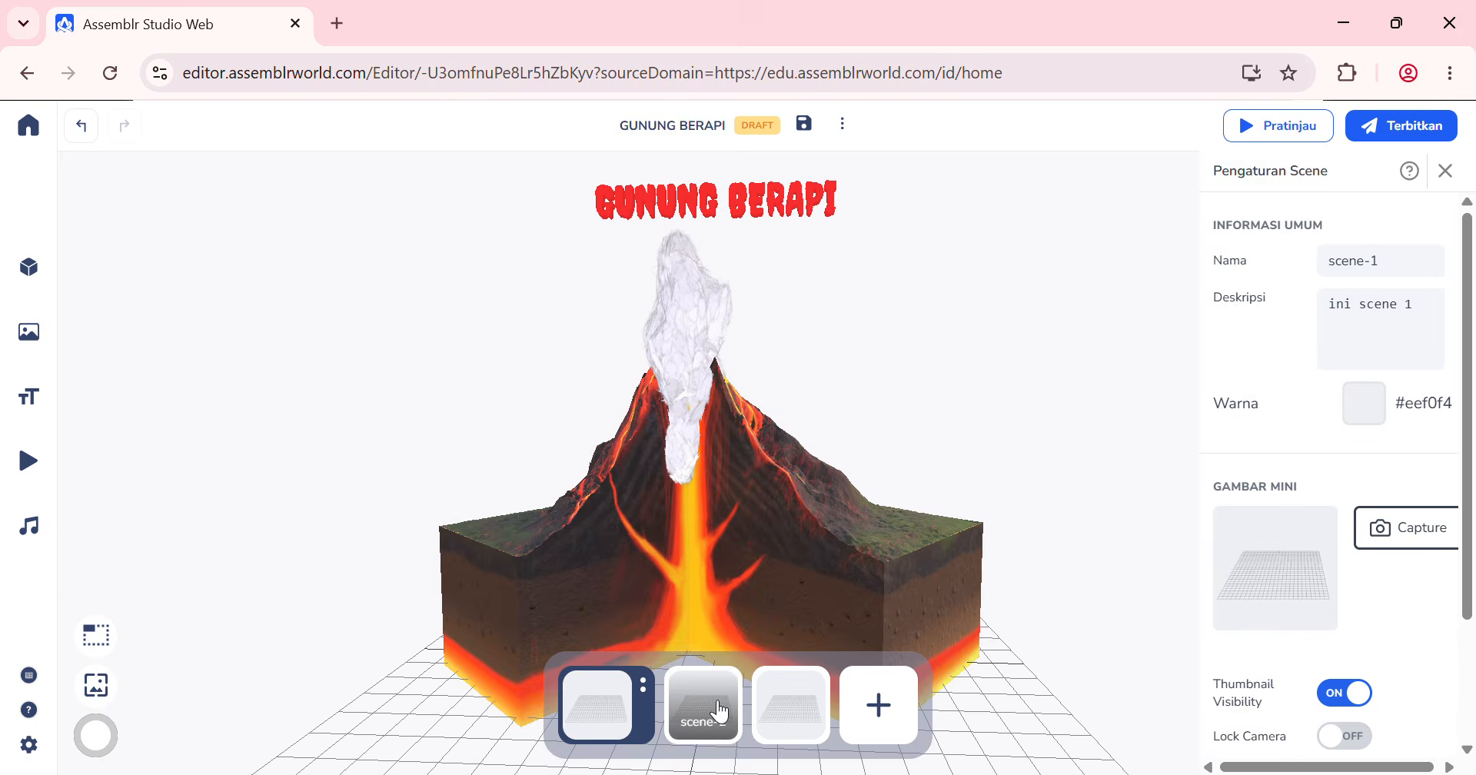
left_click(791, 706)
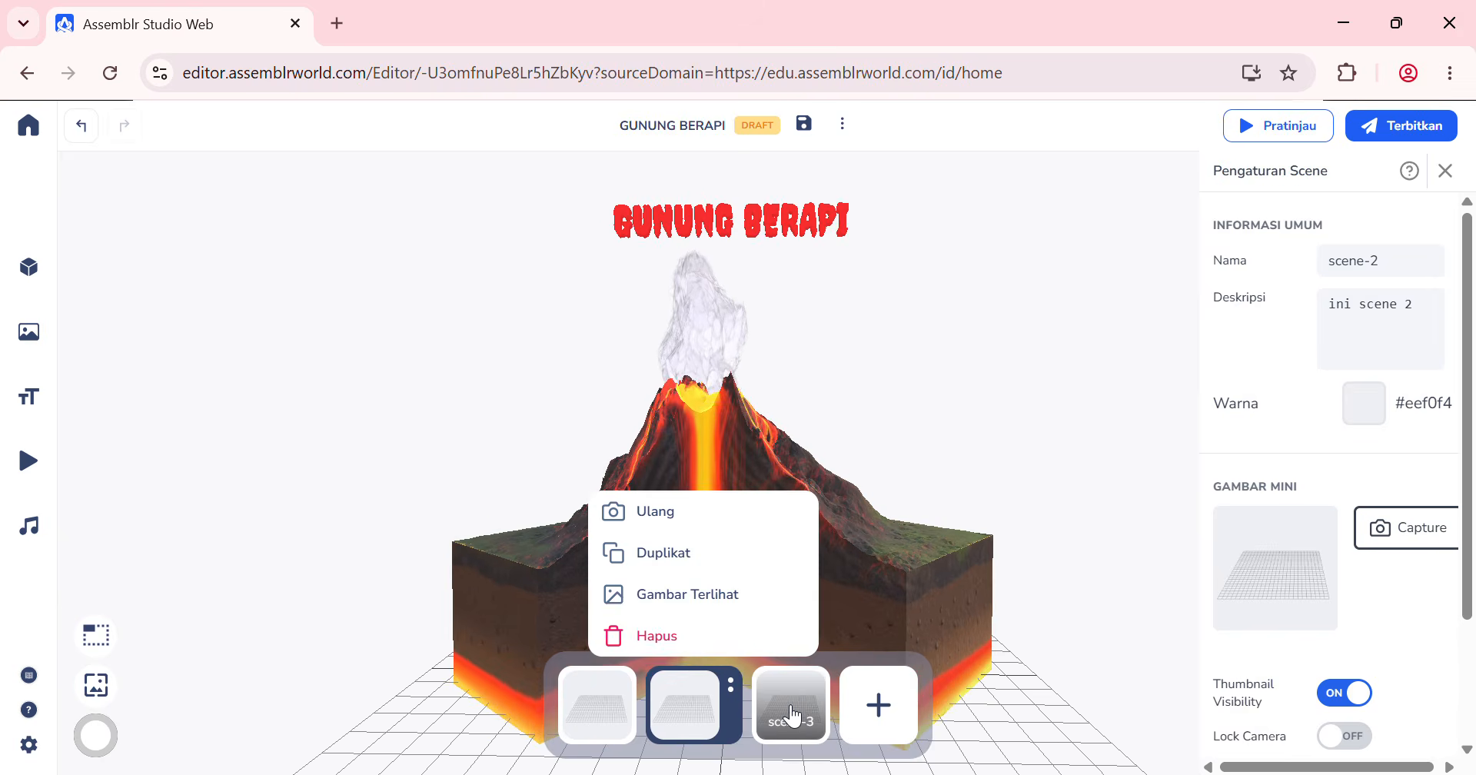
left_click(963, 353)
left_click(592, 706)
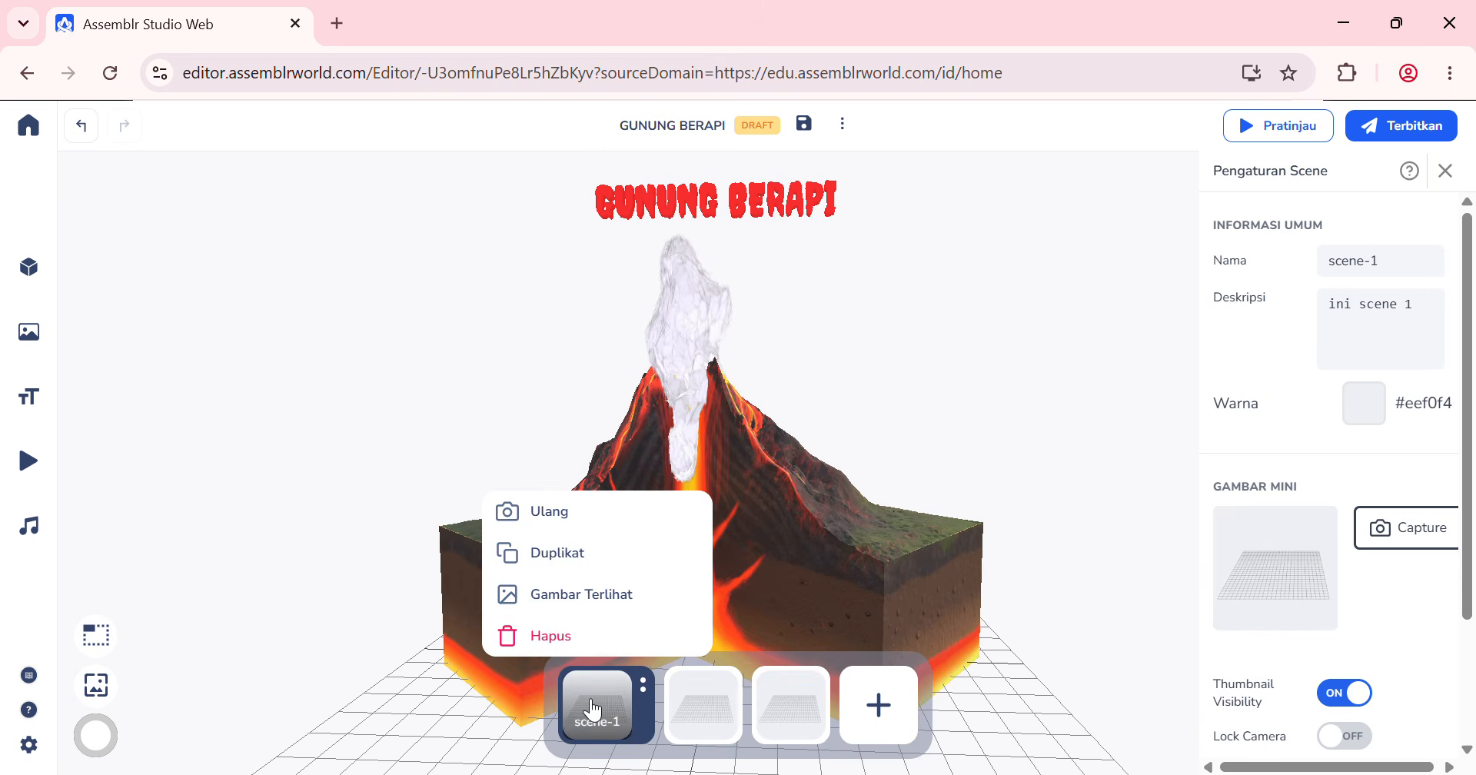
left_click(591, 706)
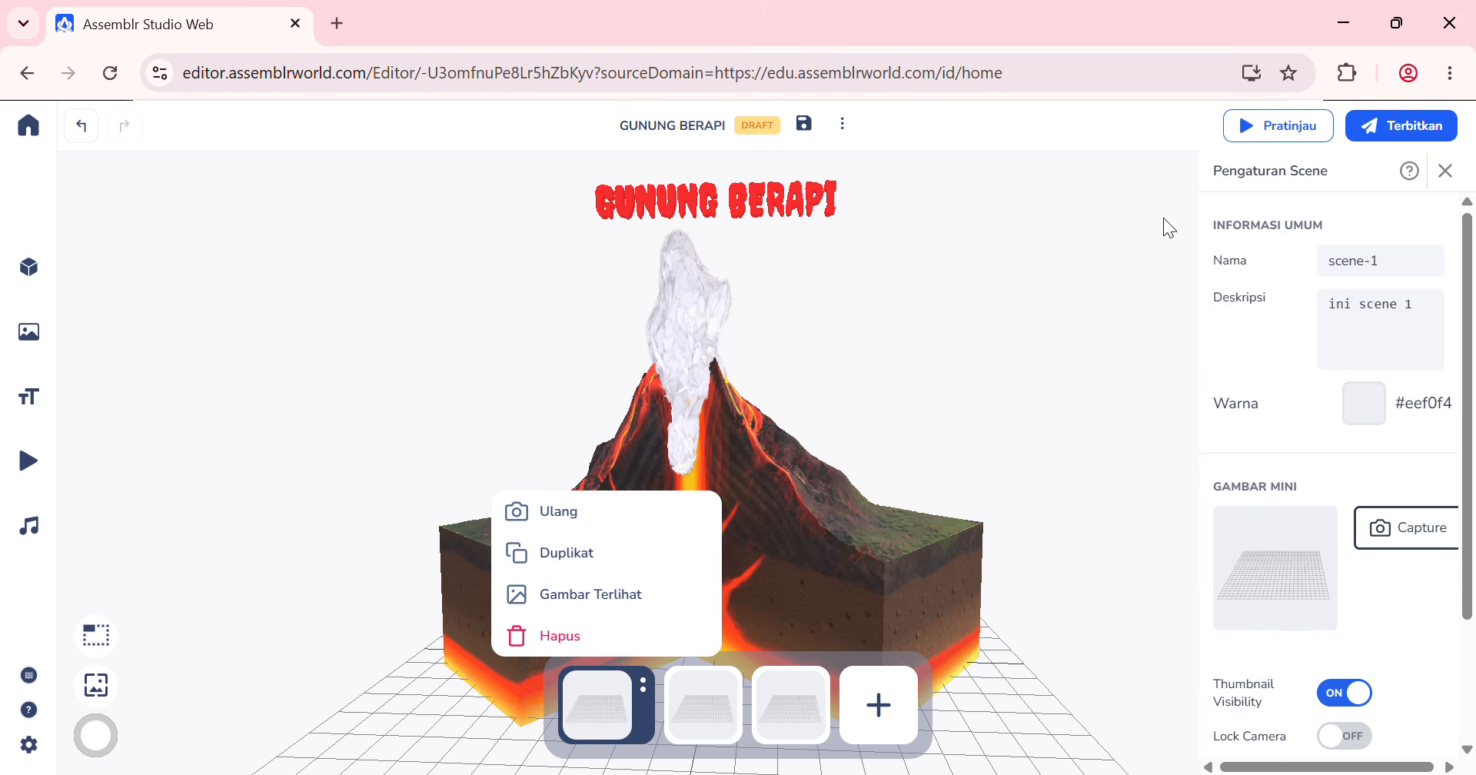
left_click(1446, 171)
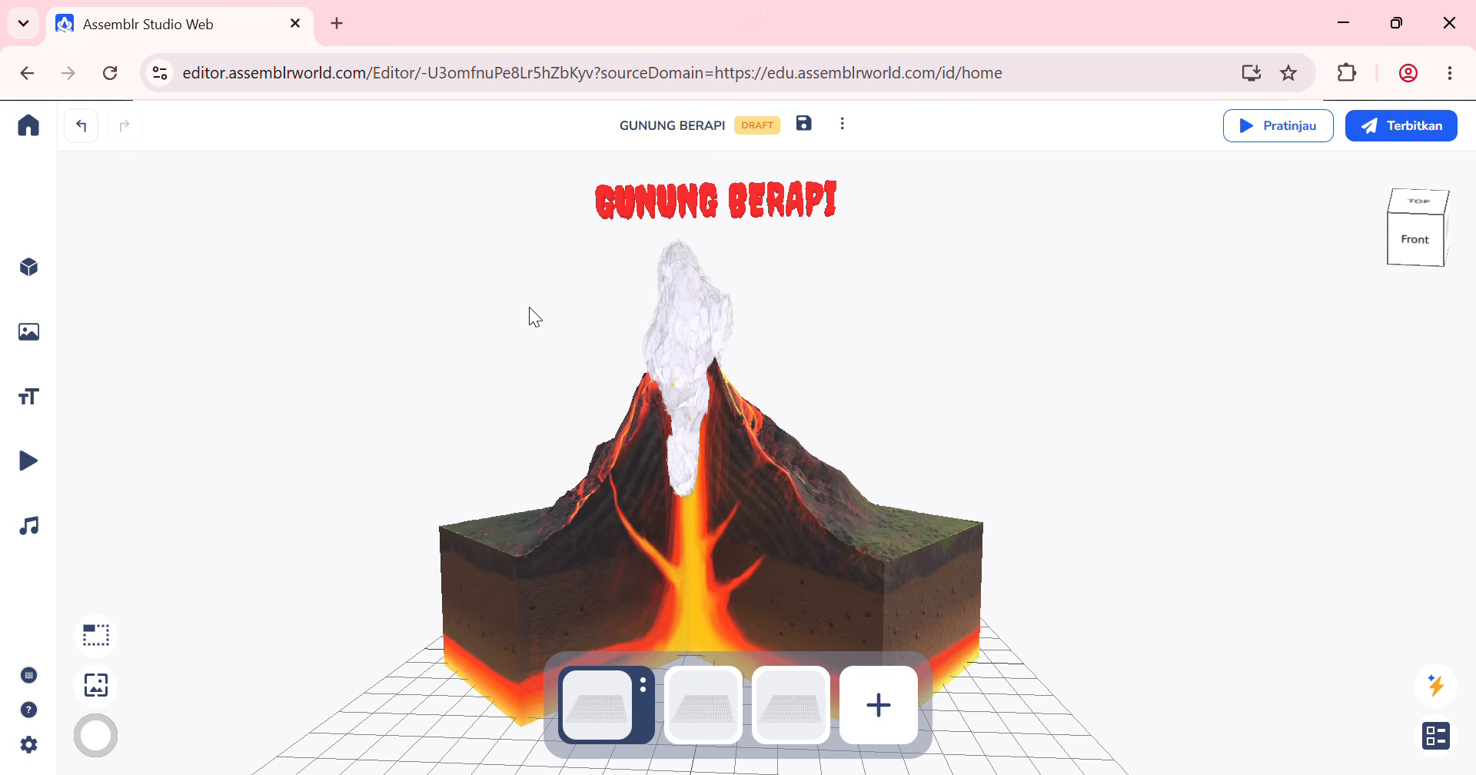
left_click(712, 707)
left_click(802, 715)
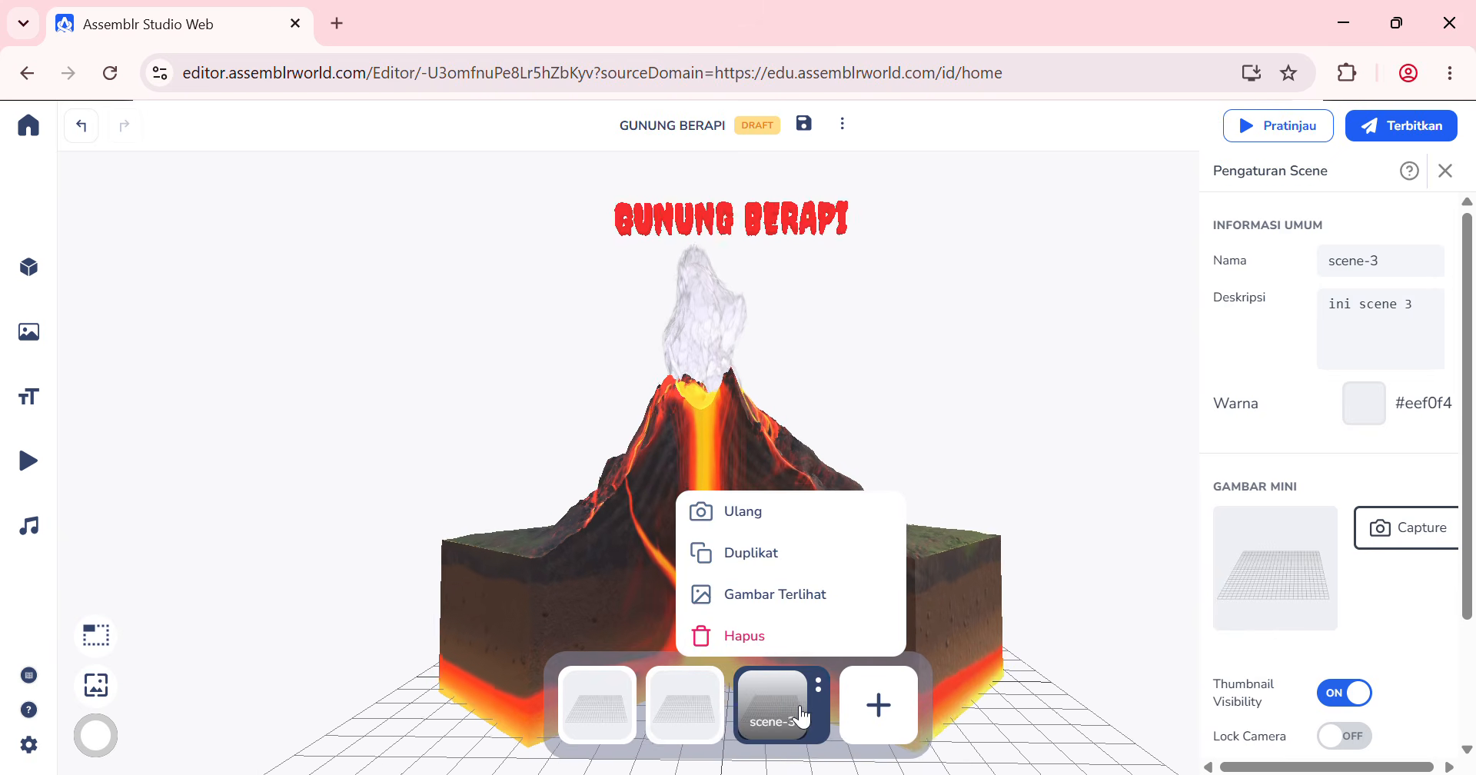
left_click(690, 711)
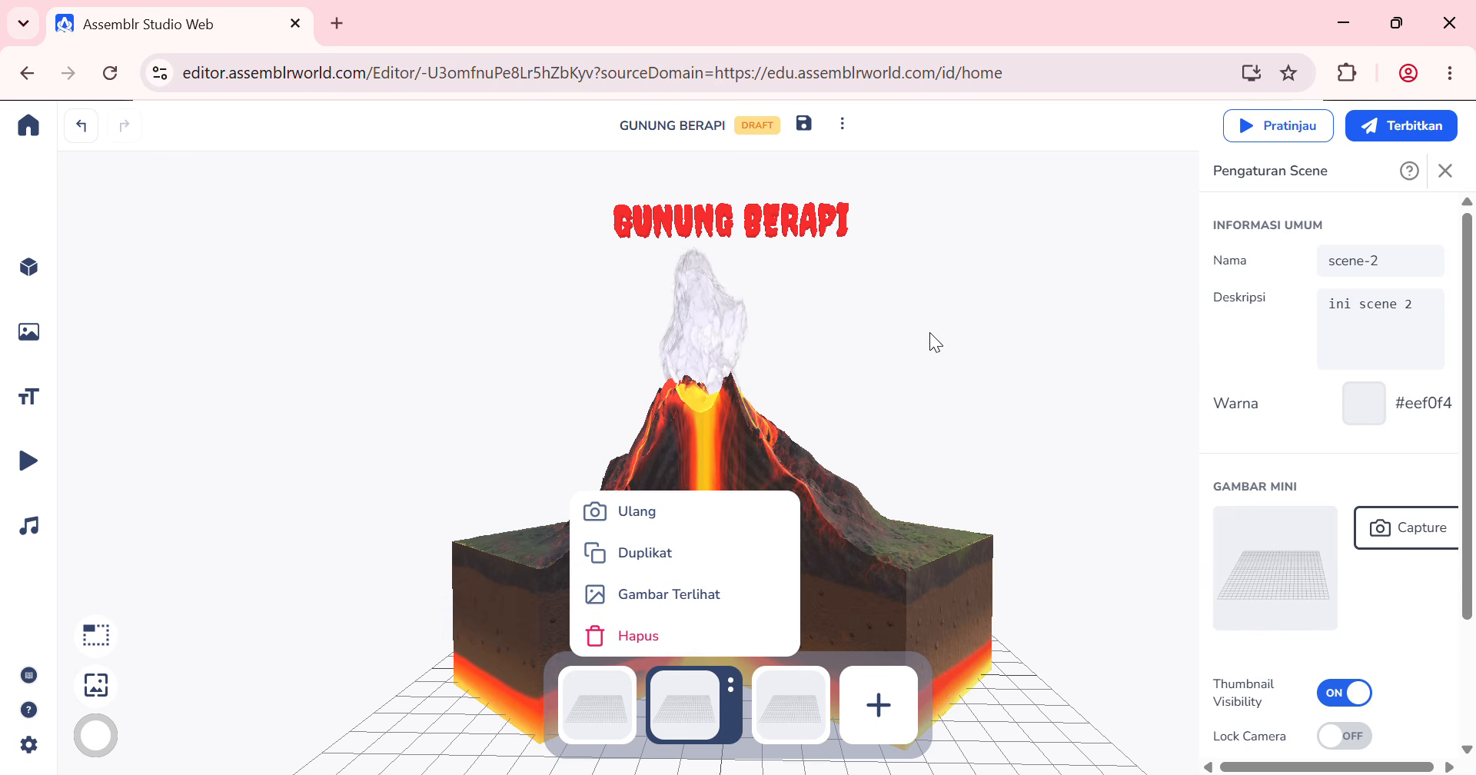
left_click(790, 703)
left_click(790, 703)
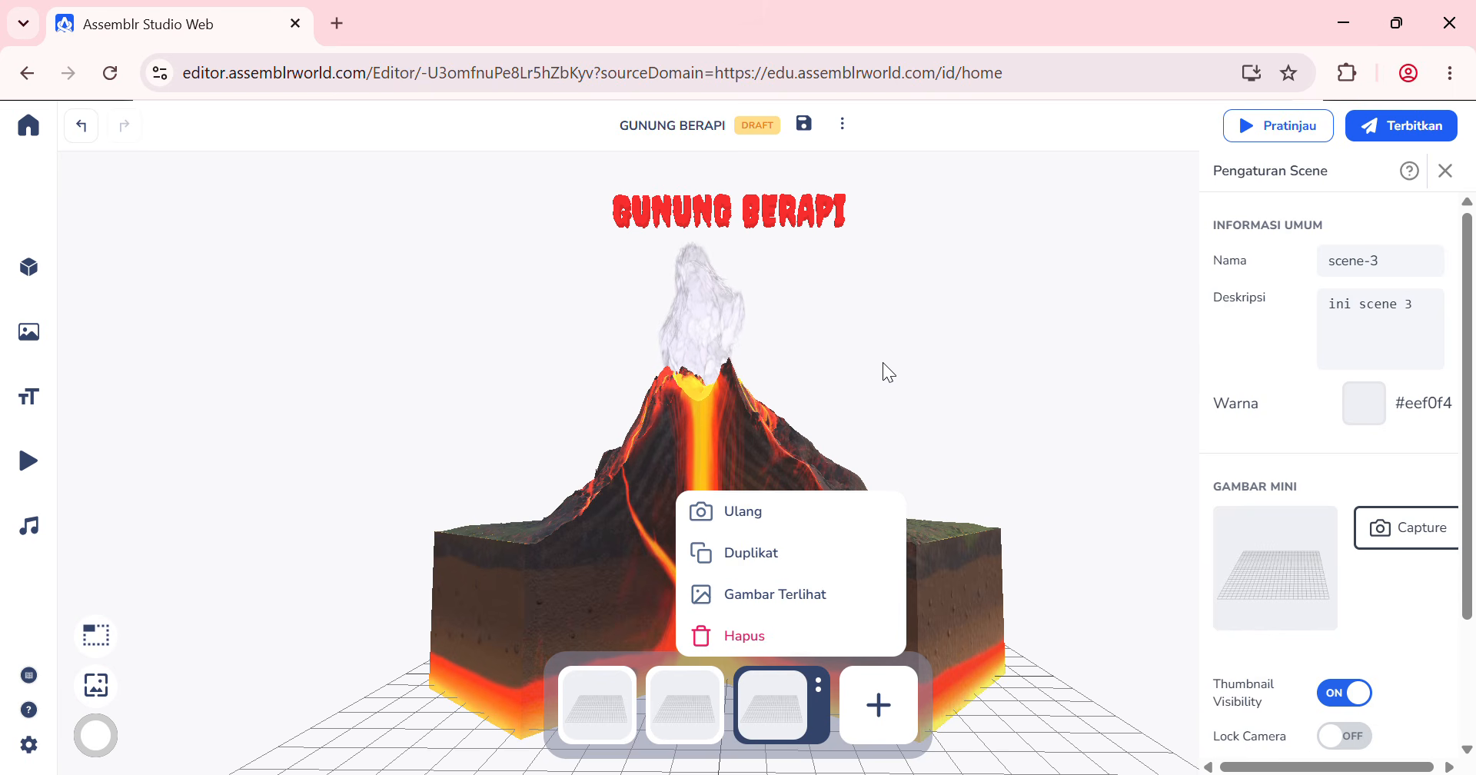
left_click(624, 706)
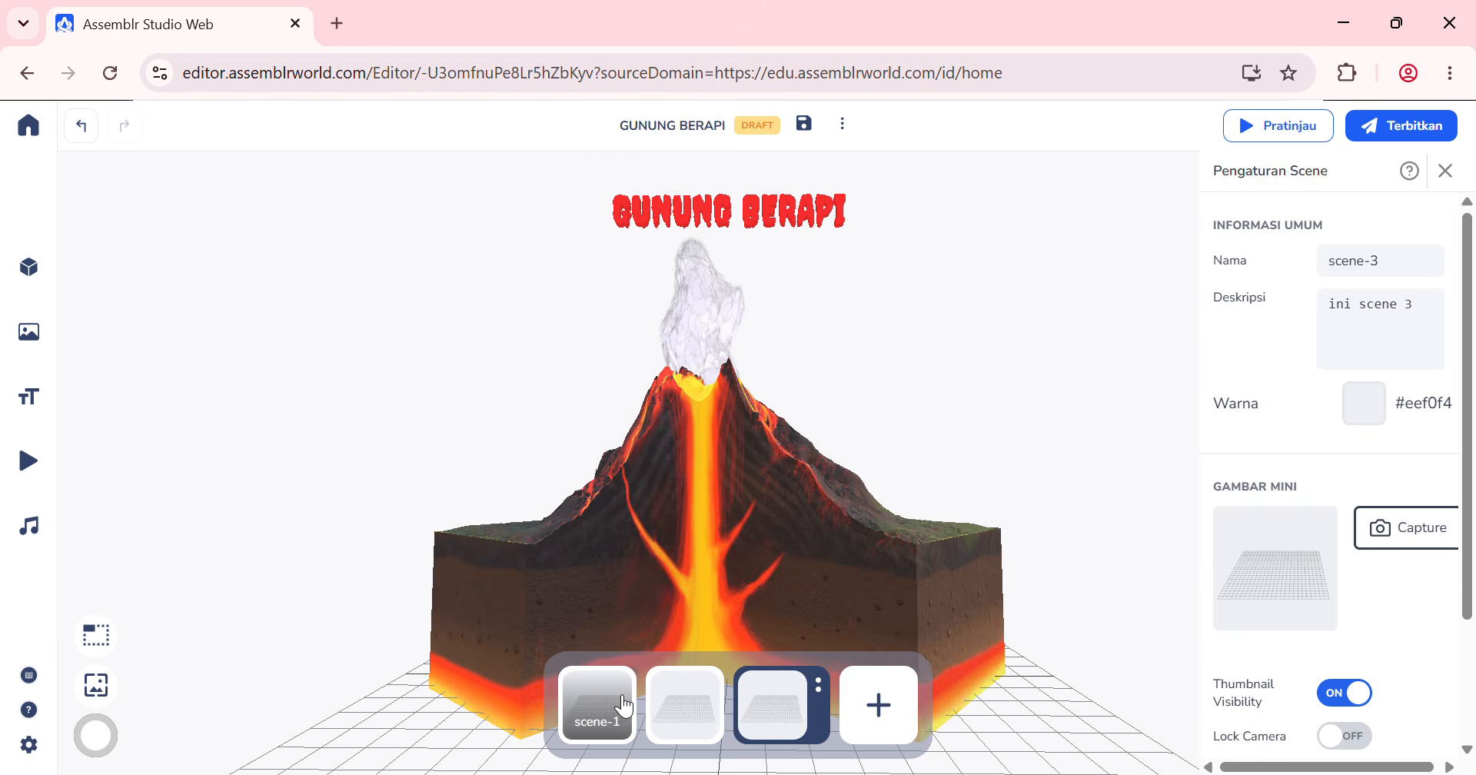
left_click(623, 706)
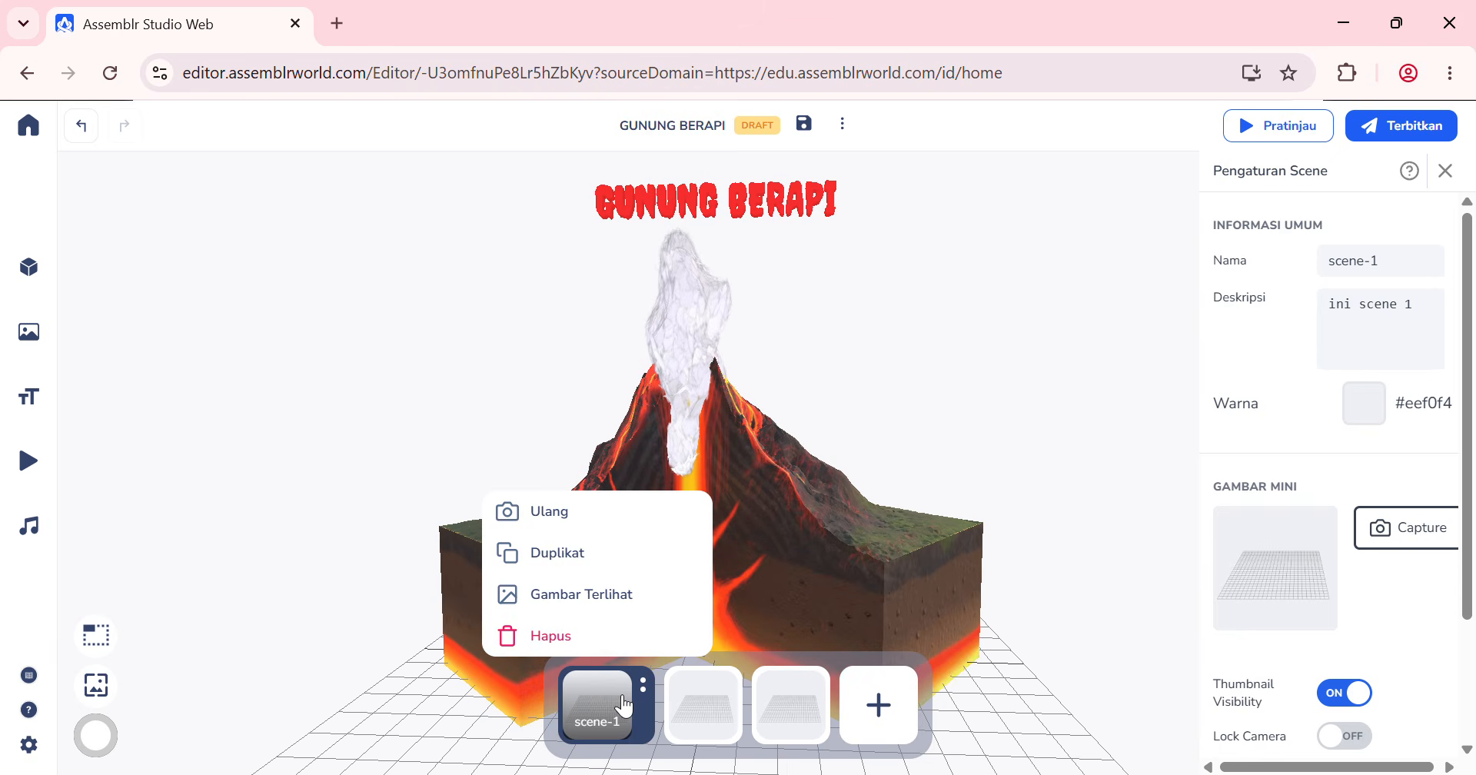
left_click(983, 310)
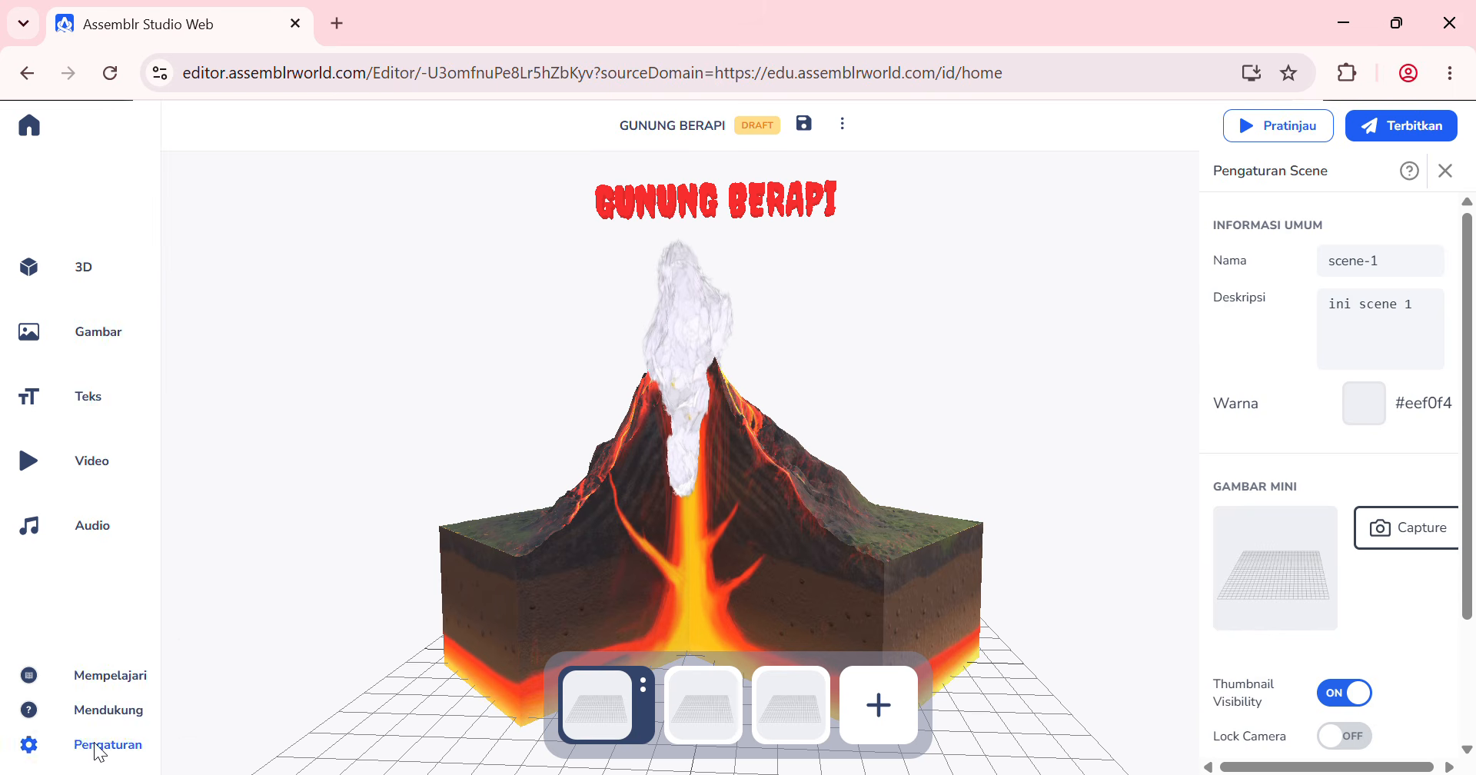
Step: Set the background color of scene-1 to medium blue
left_click(106, 729)
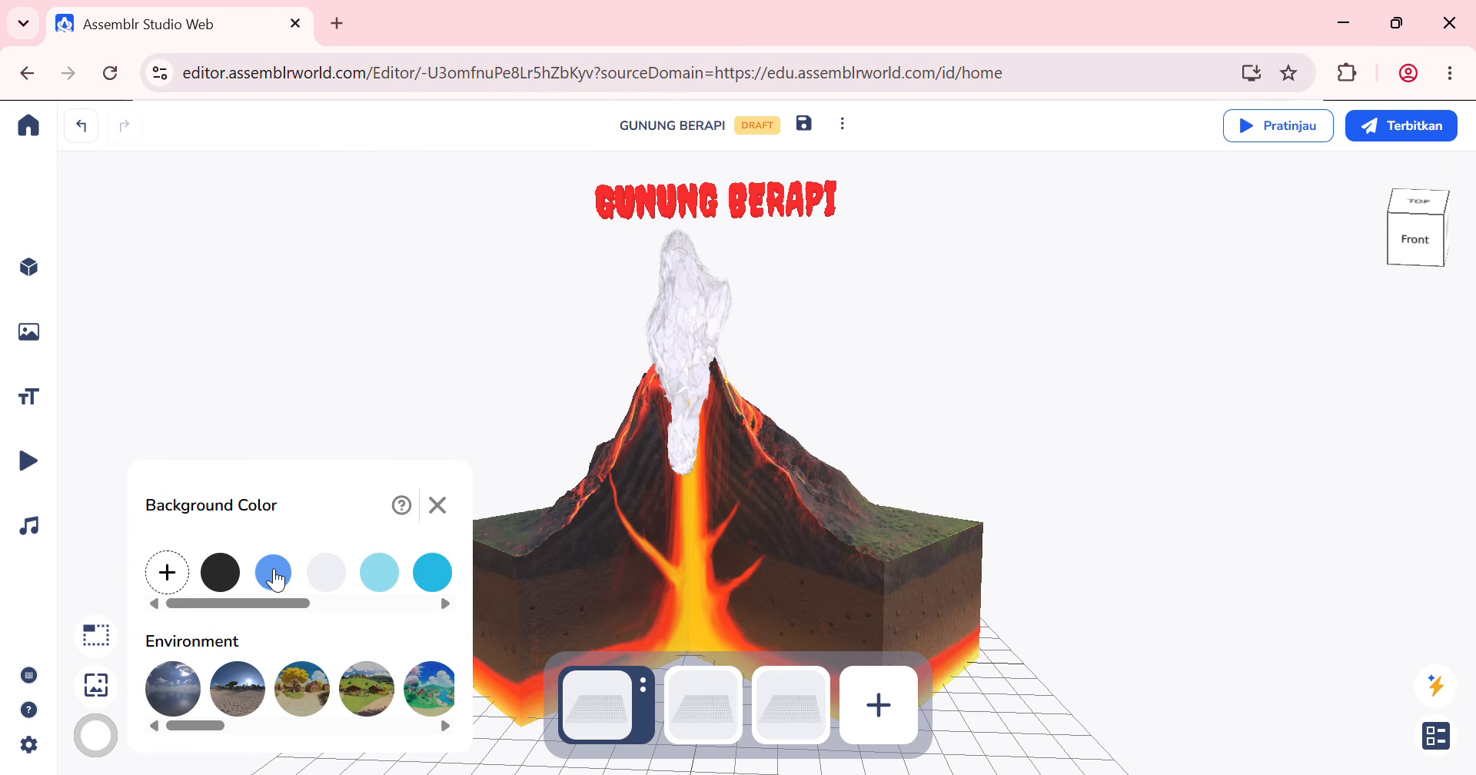
left_click(275, 576)
left_click(343, 319)
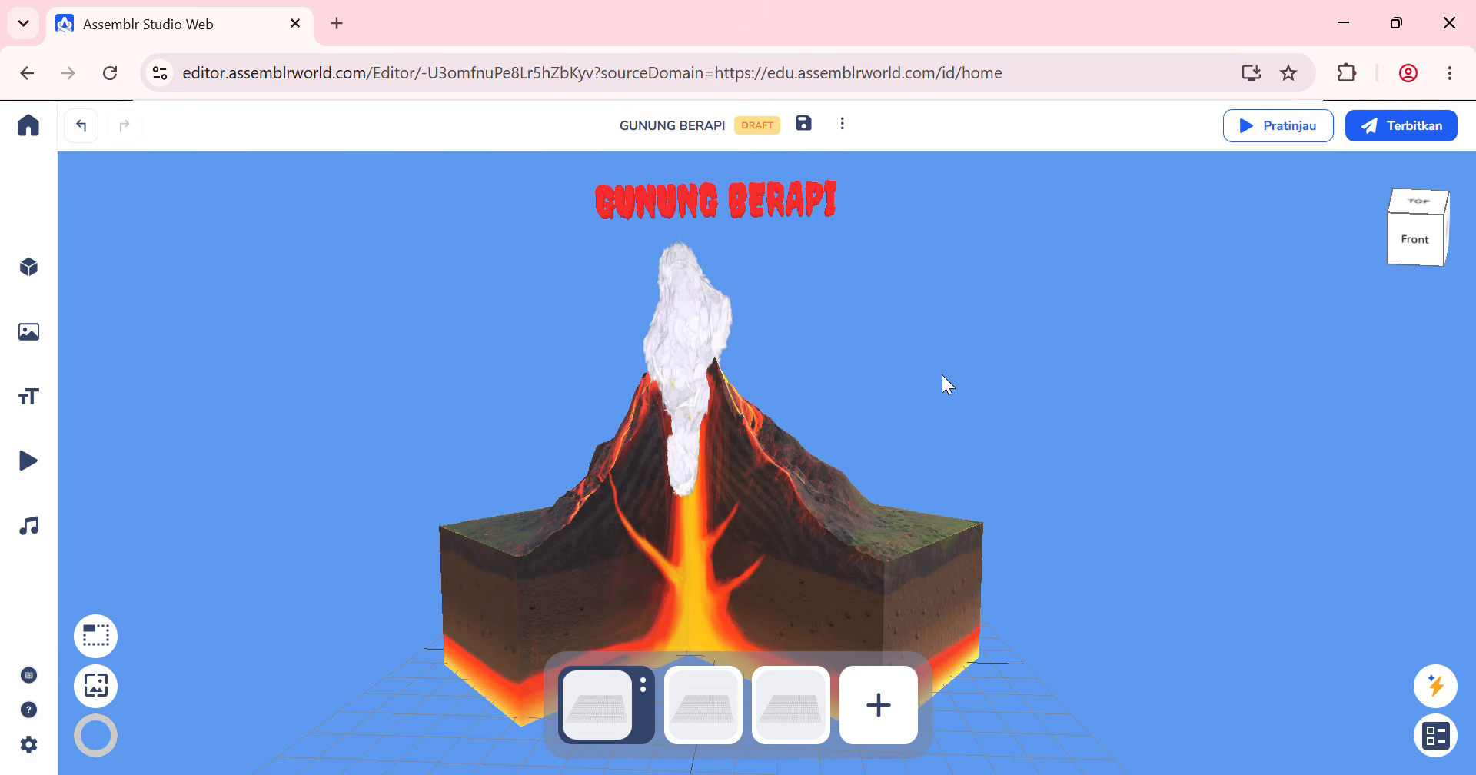
left_click(706, 407)
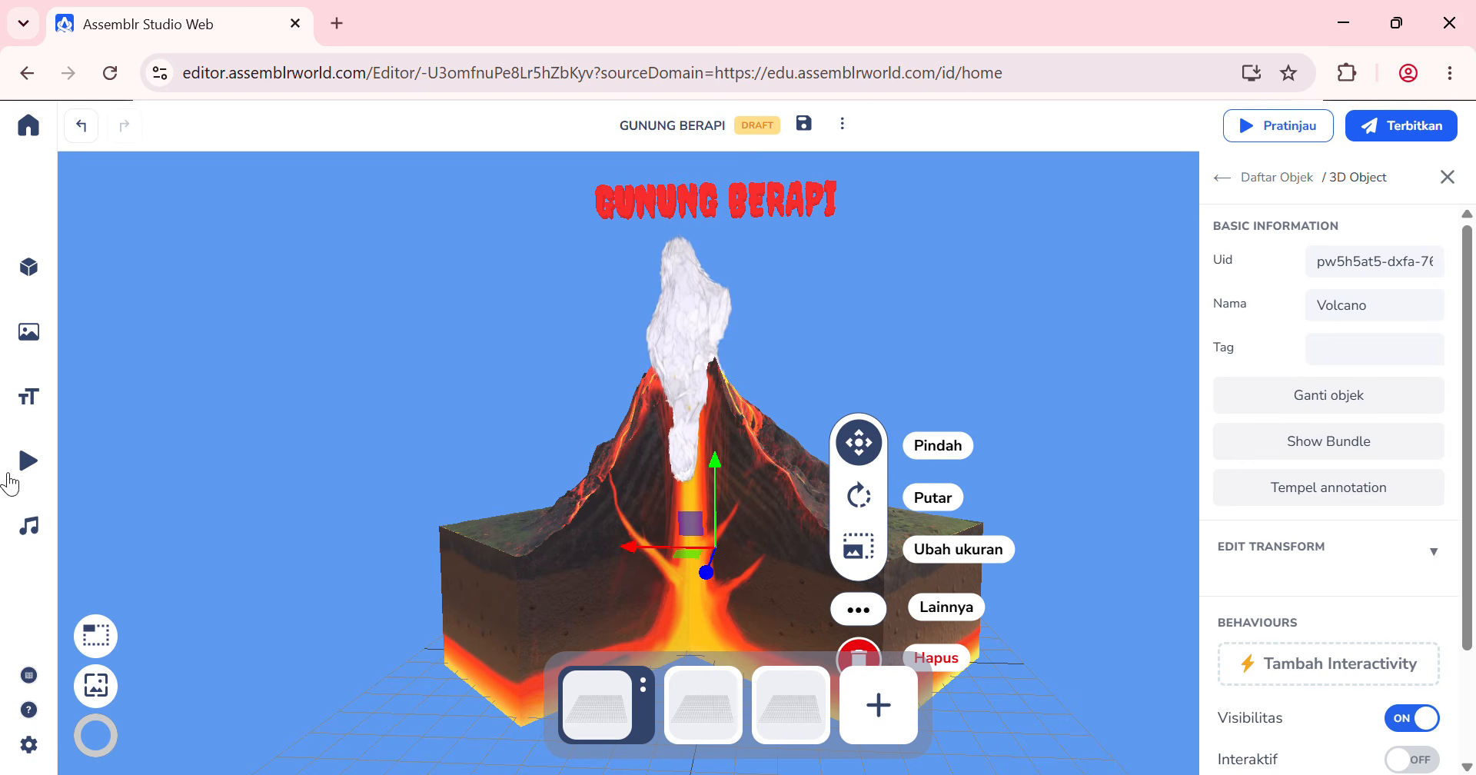
Step: Upload the red DEFINISI GUNUNG BERAPI button as a custom 2D image and place it left of the smoke cloud, at about X 5, Y 11.2
mouse_move(66, 401)
left_click(104, 335)
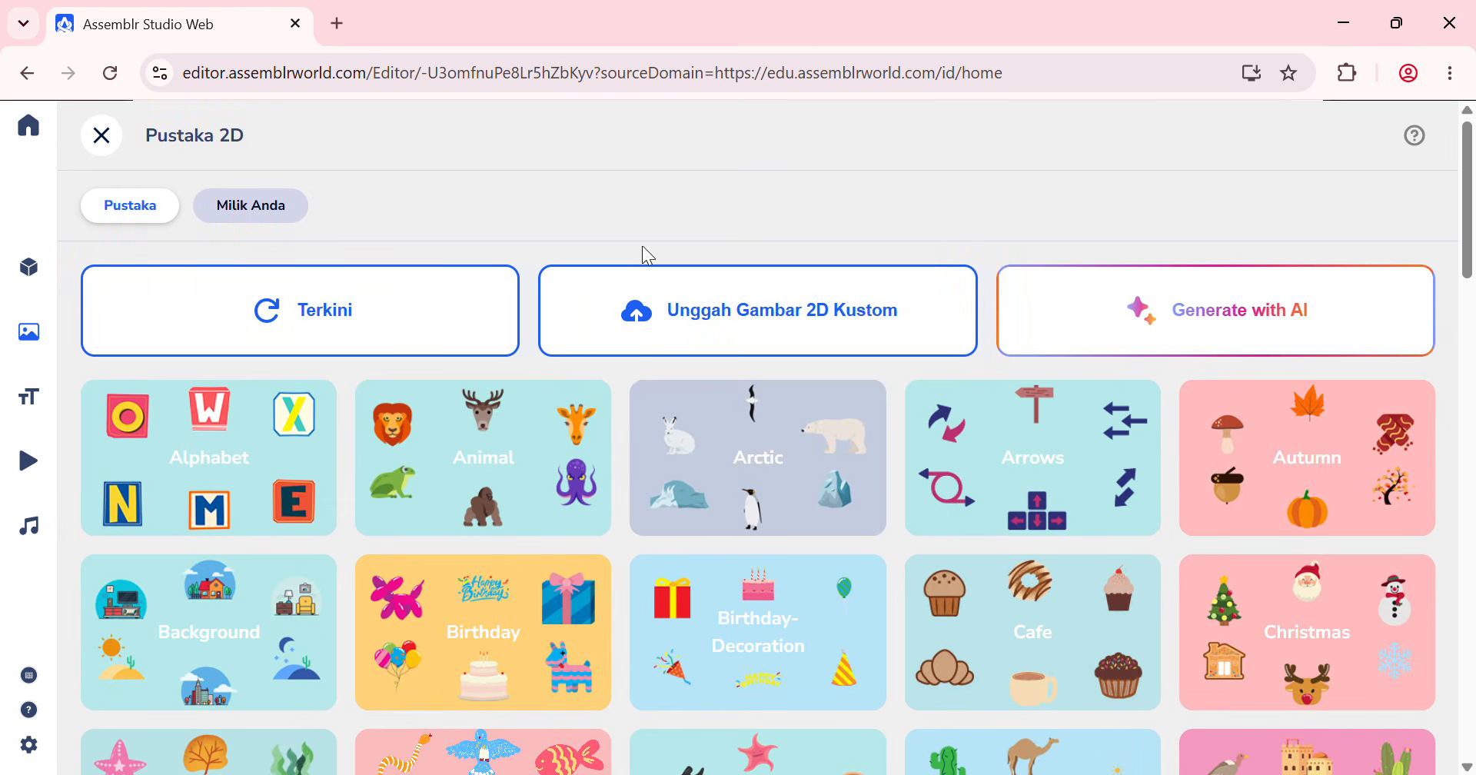
left_click(713, 308)
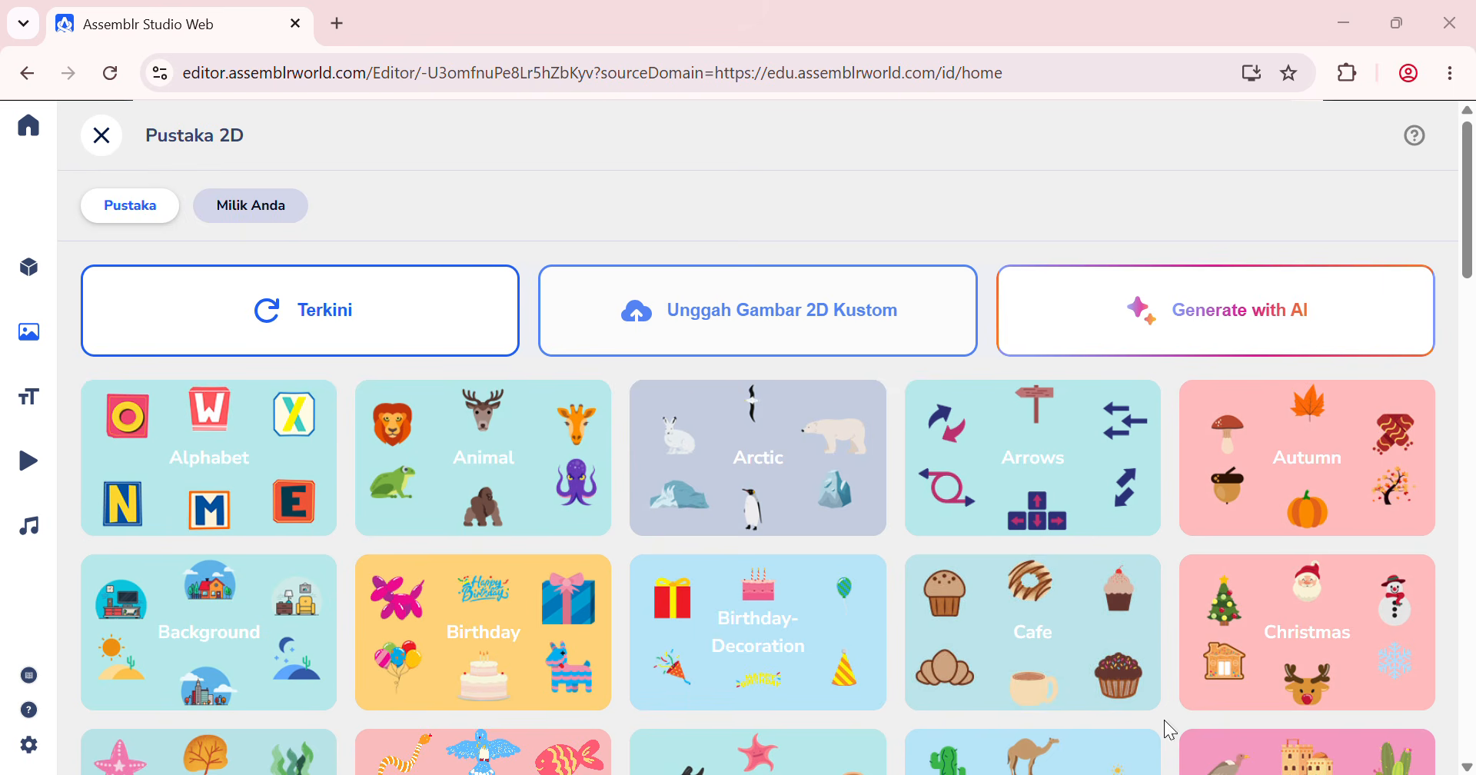
left_click(1235, 735)
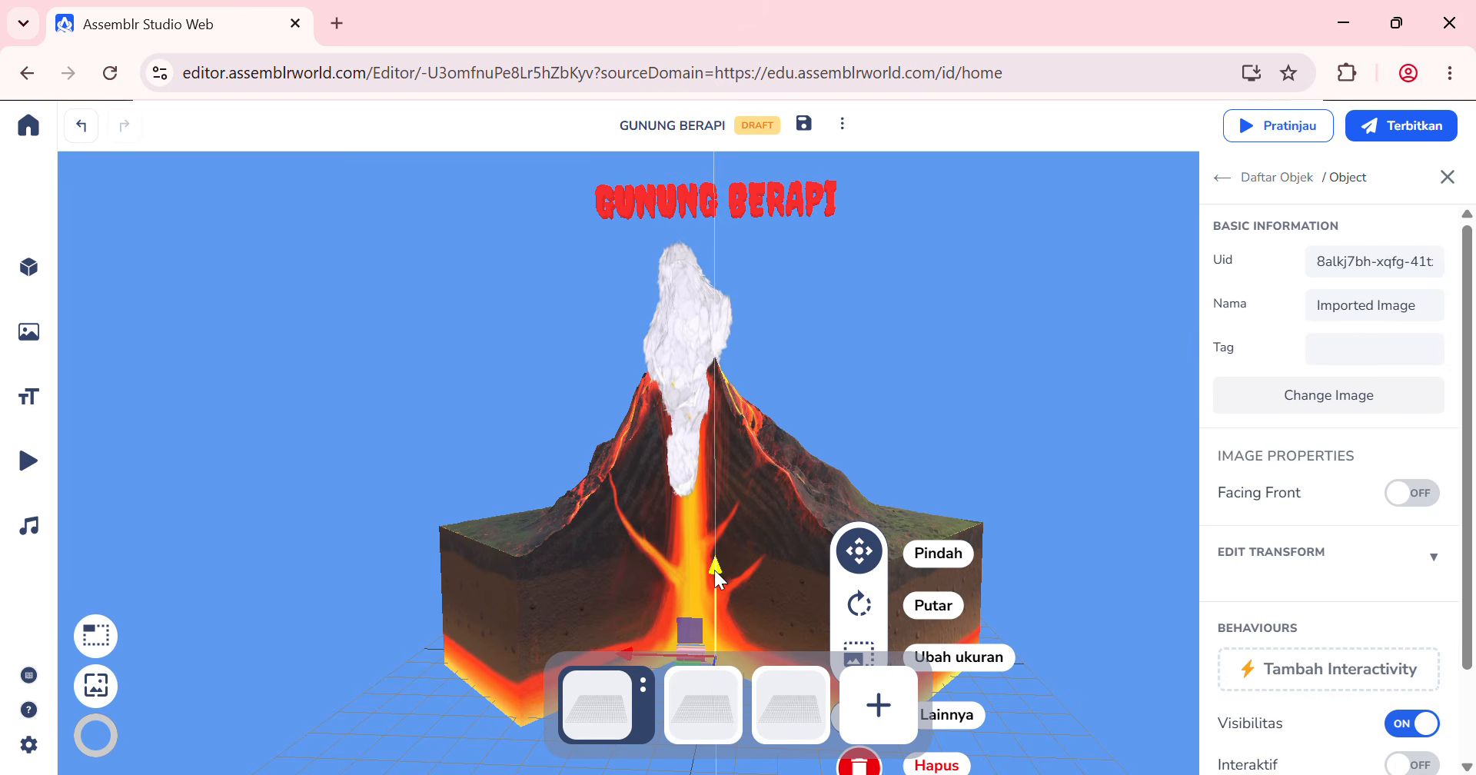
left_click_drag(715, 569, 713, 223)
left_click_drag(626, 313, 405, 339)
Step: Set the scale of the DEFINISI GUNUNG BERAPI button image to 1 in both X and Y
left_click(706, 315)
left_click(1295, 564)
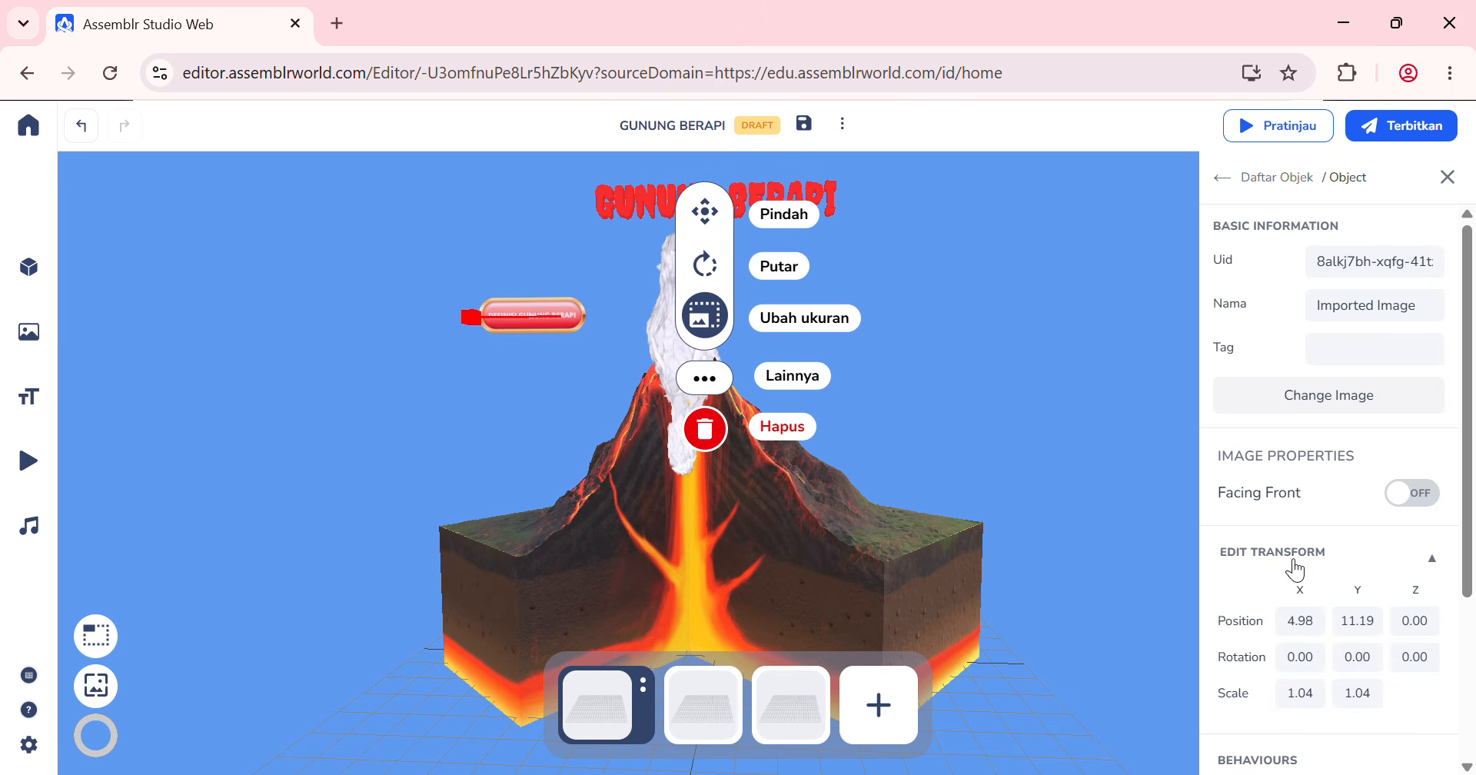
left_click(1320, 697)
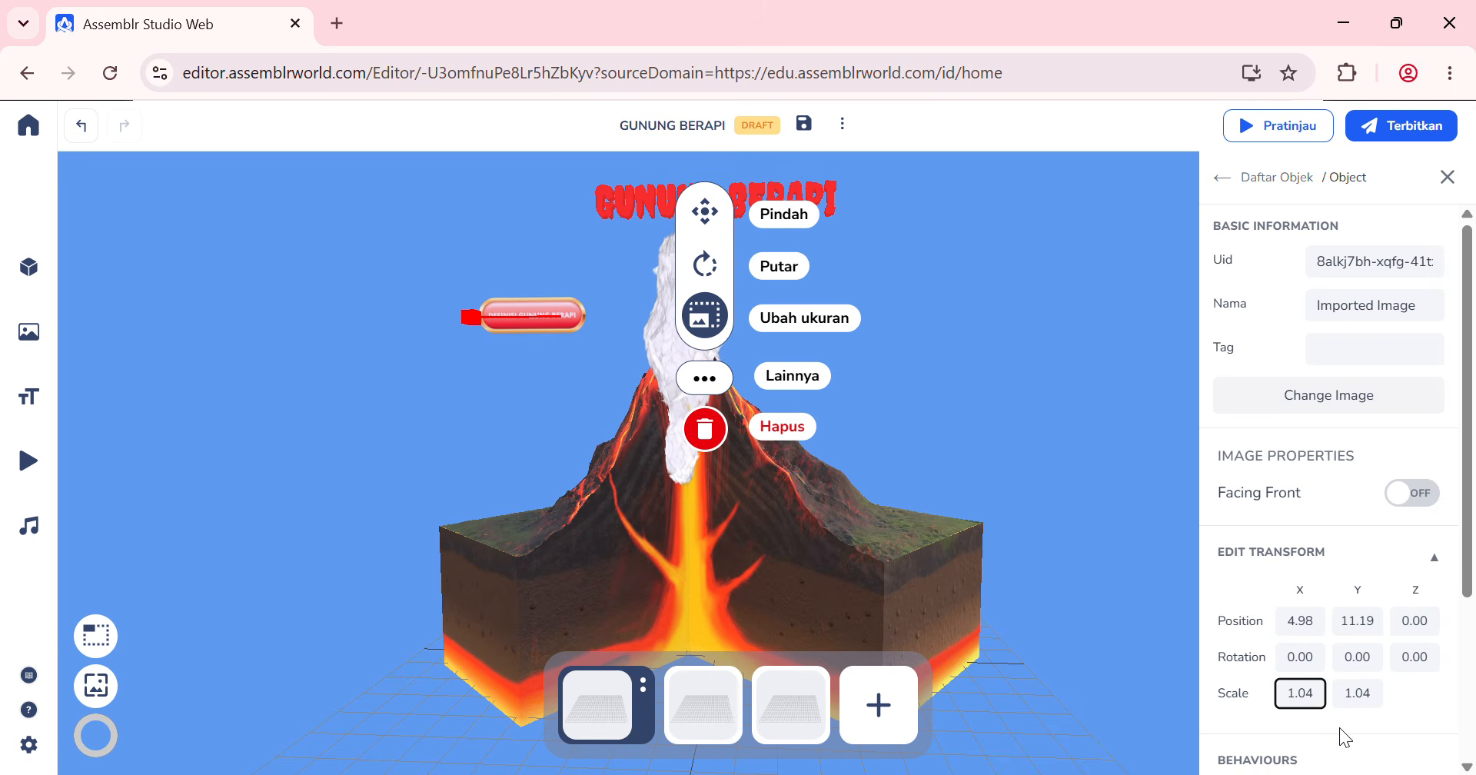
key("BackSpace")
key("BackSpace")
key("BackSpace")
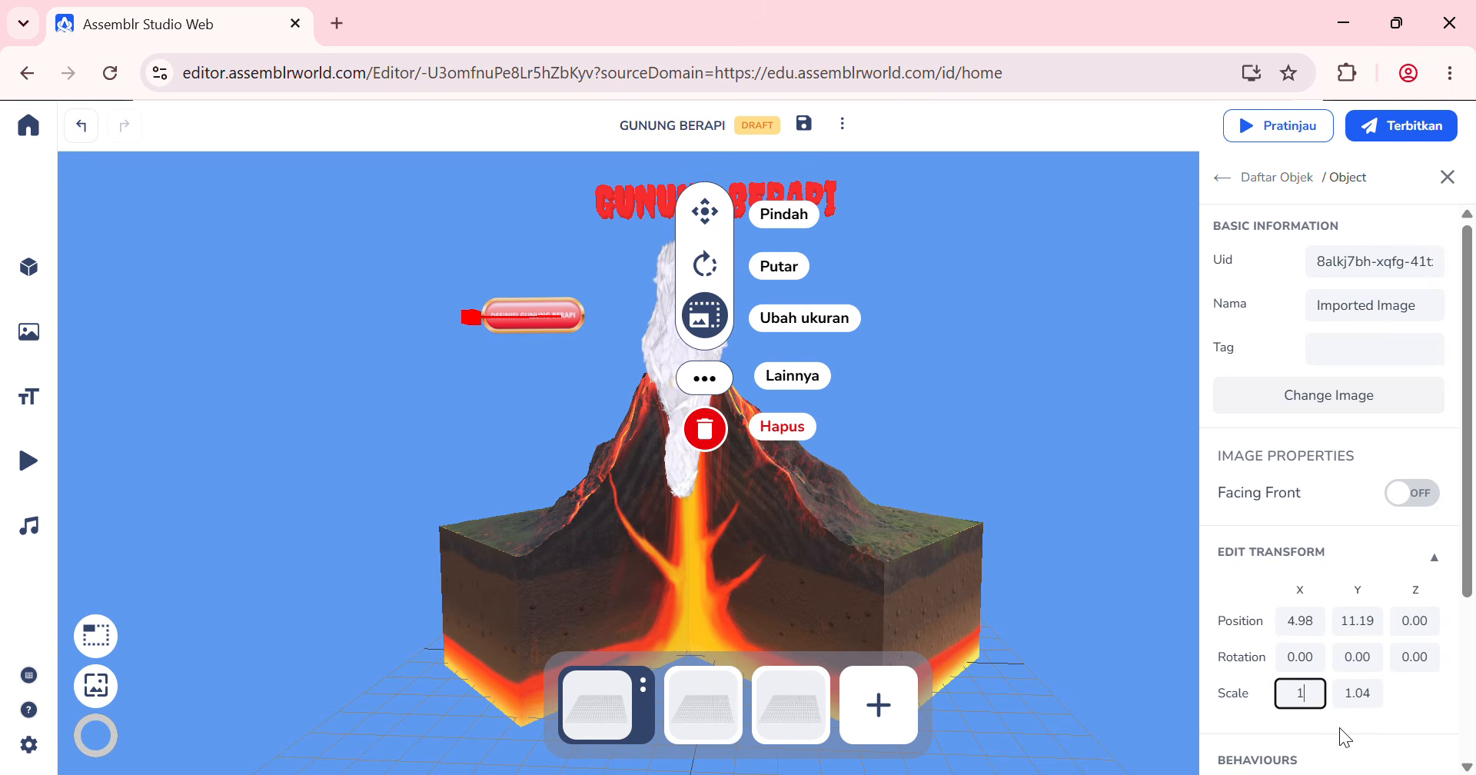
left_click(1382, 696)
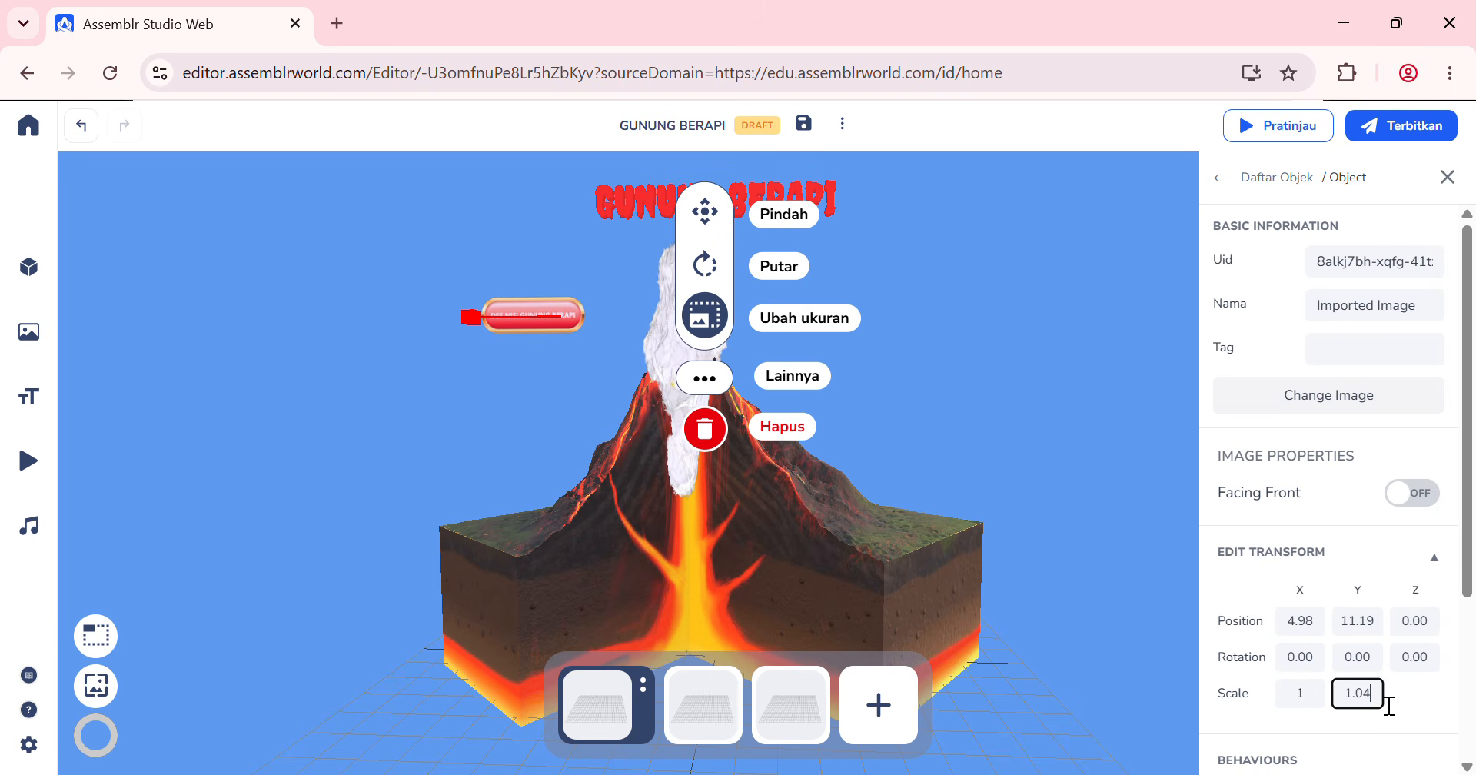
key("BackSpace")
key("BackSpace")
key("BackSpace")
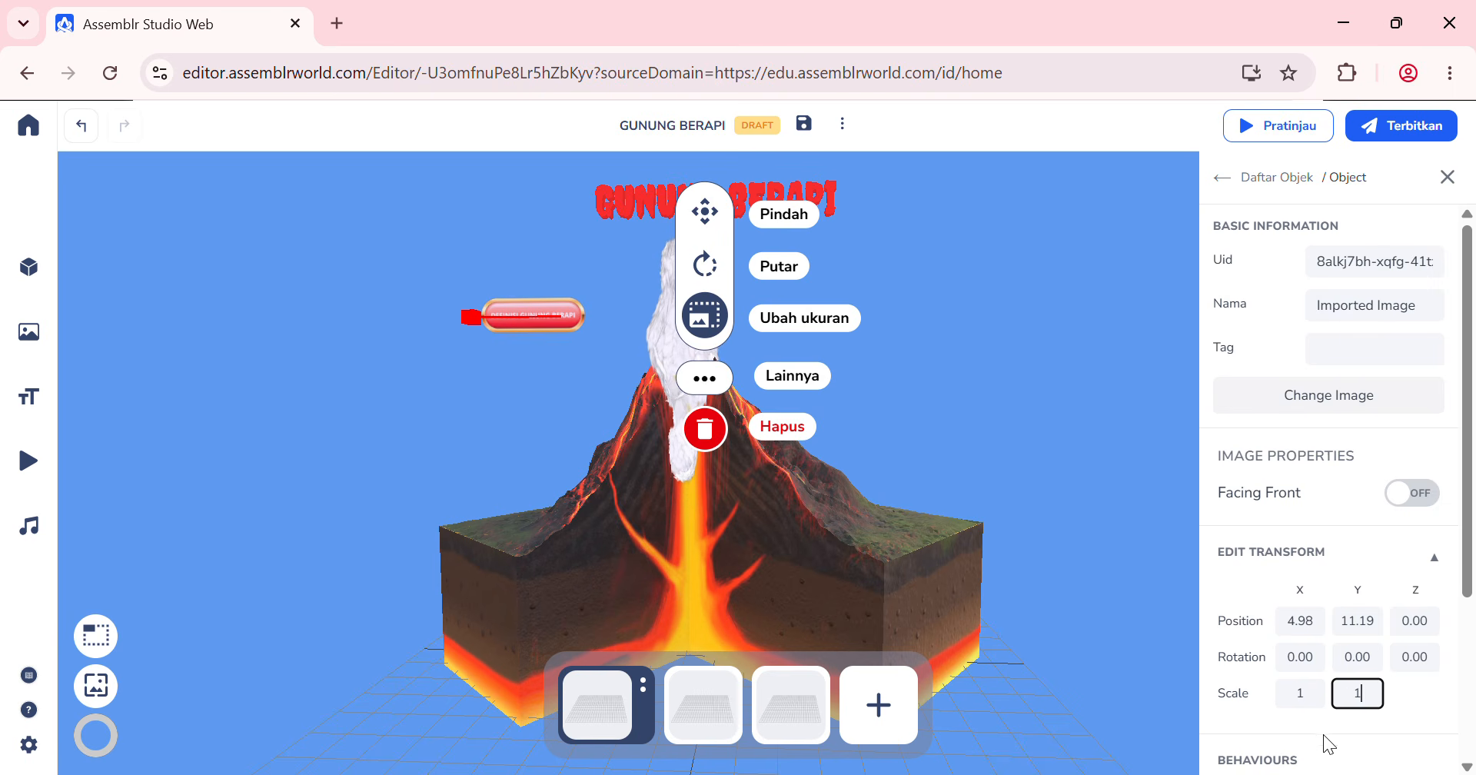
left_click(1237, 585)
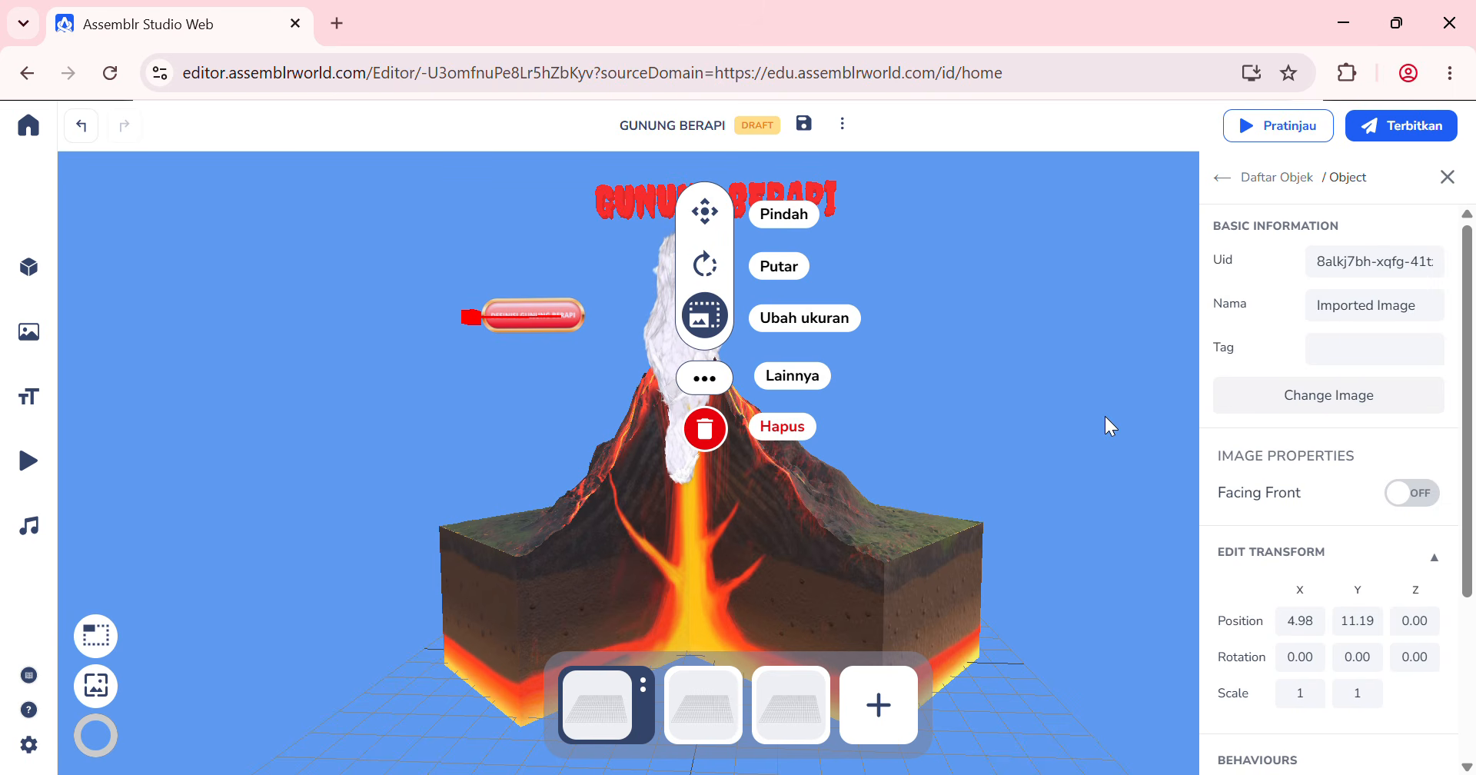
Step: Set the Y position of the DEFINISI GUNUNG BERAPI button image to 11 and deselect it
left_click(1389, 634)
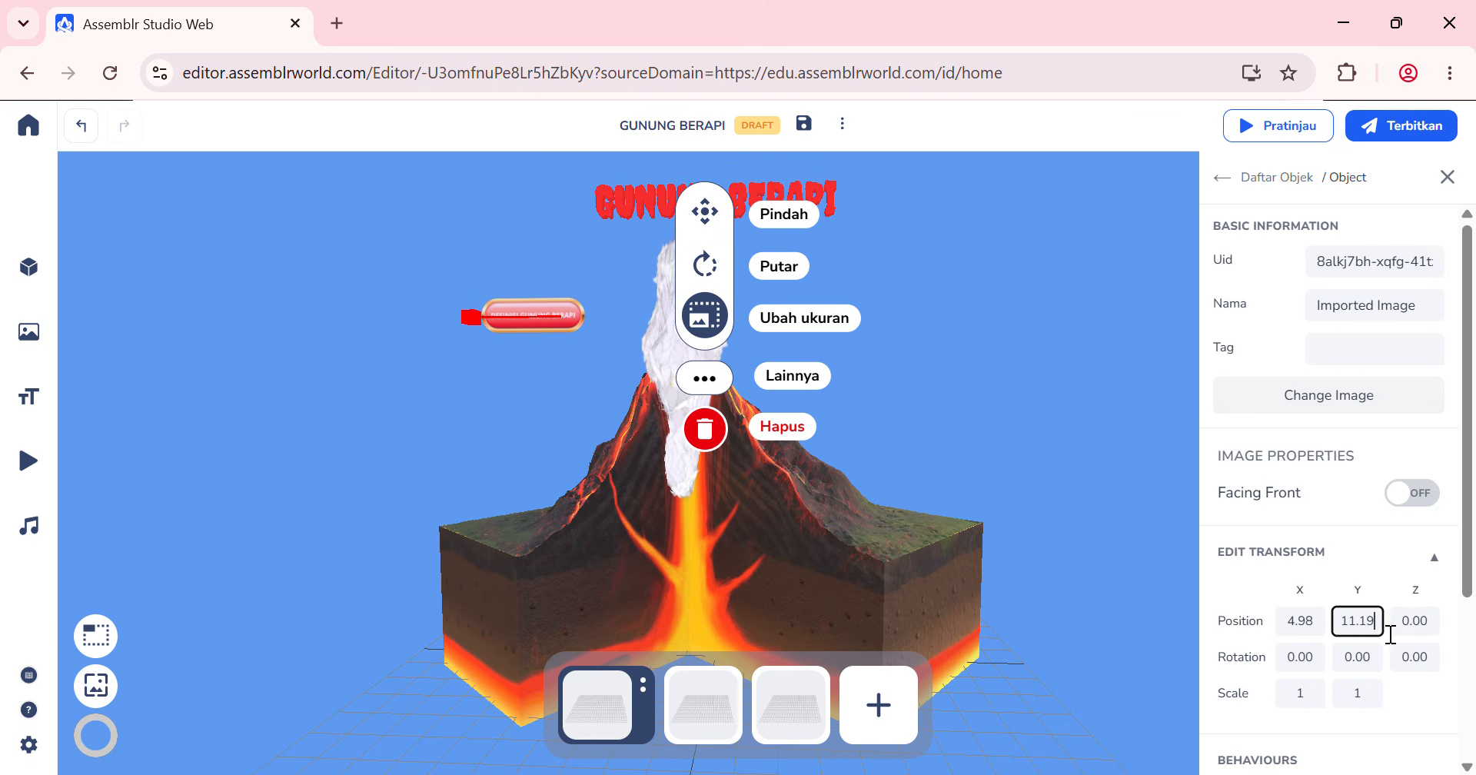
key("BackSpace")
key("BackSpace")
key("BackSpace")
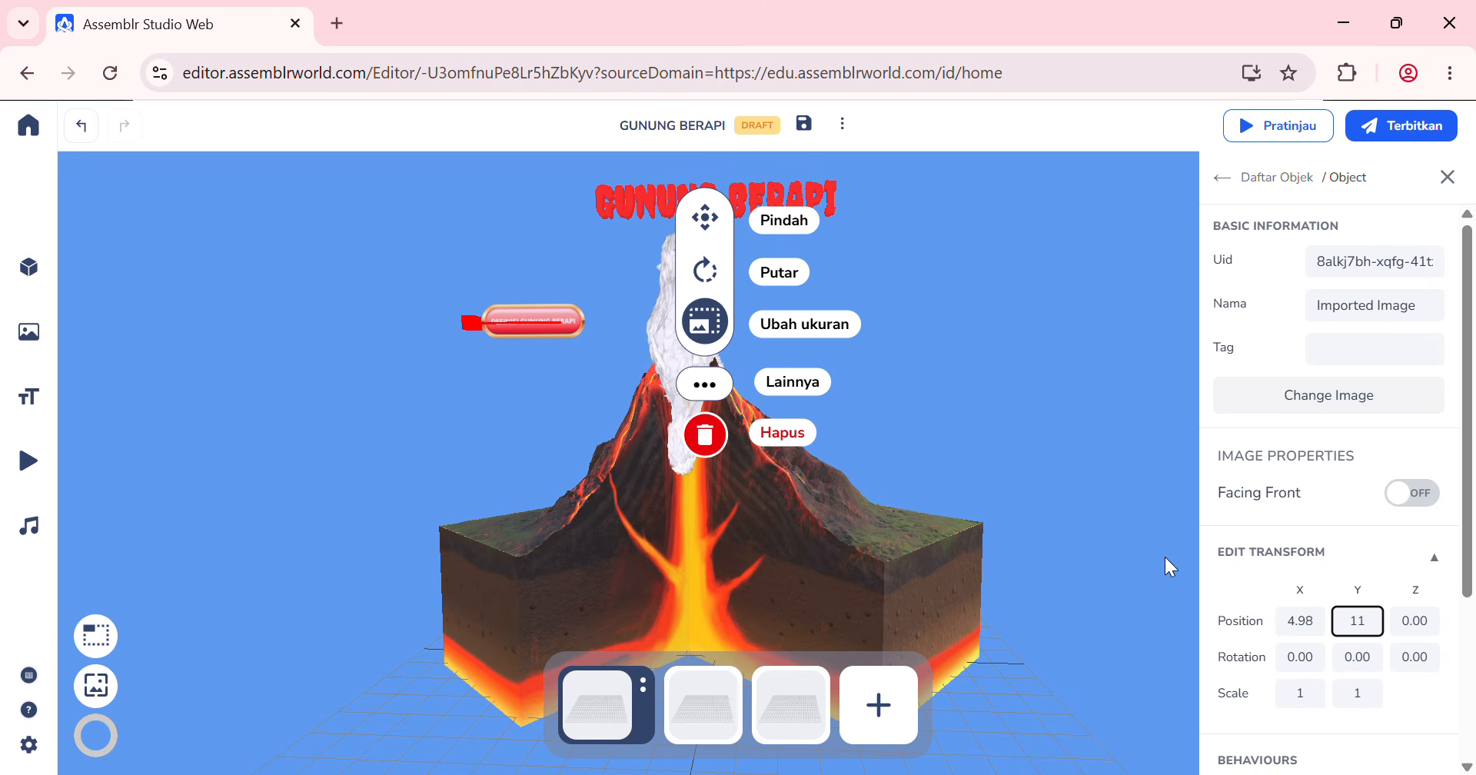
left_click(705, 222)
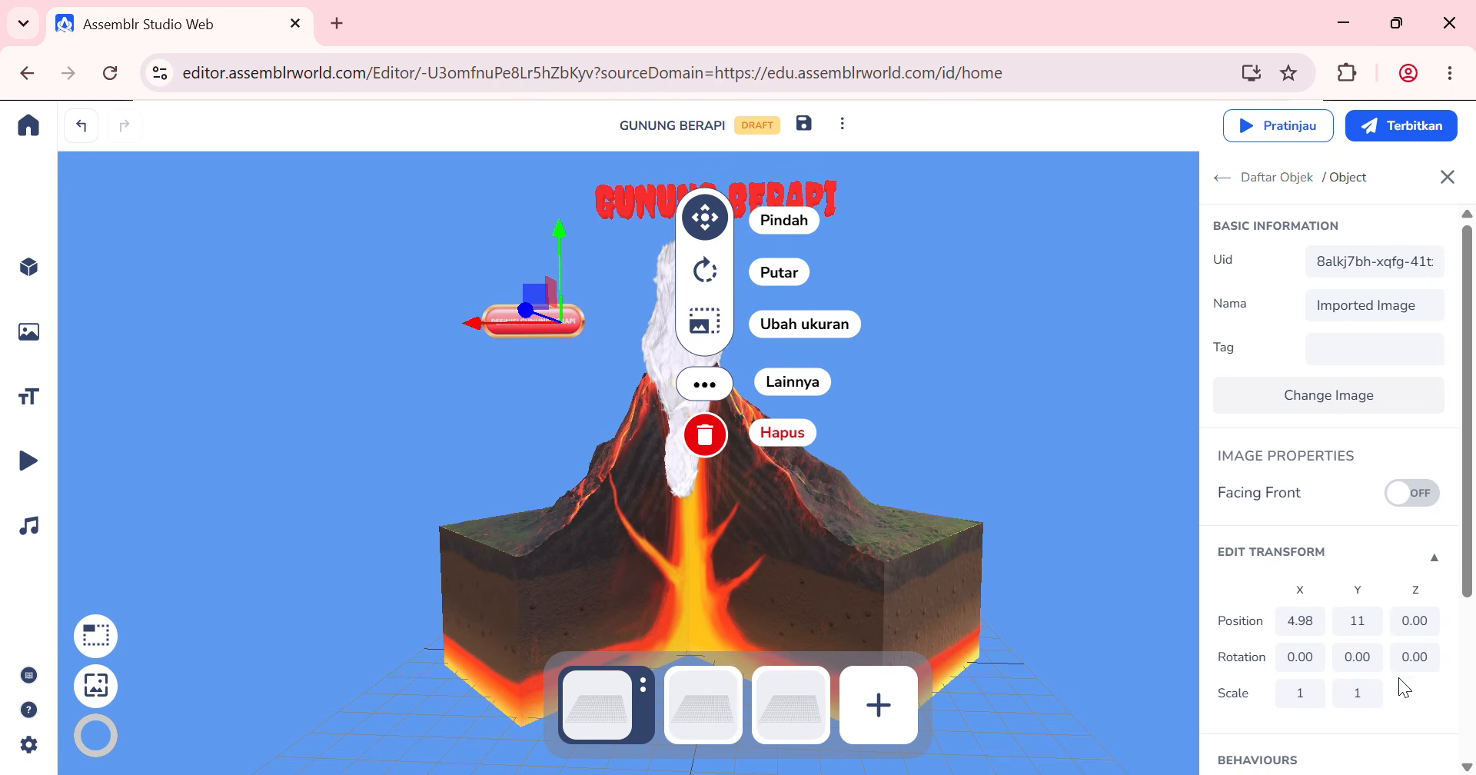
left_click(949, 302)
Step: Upload the red MATERIAL GUNUNG BERAPI button as a custom 2D image and raise it to about Y 11 over the smoke cloud
mouse_move(62, 344)
left_click(111, 348)
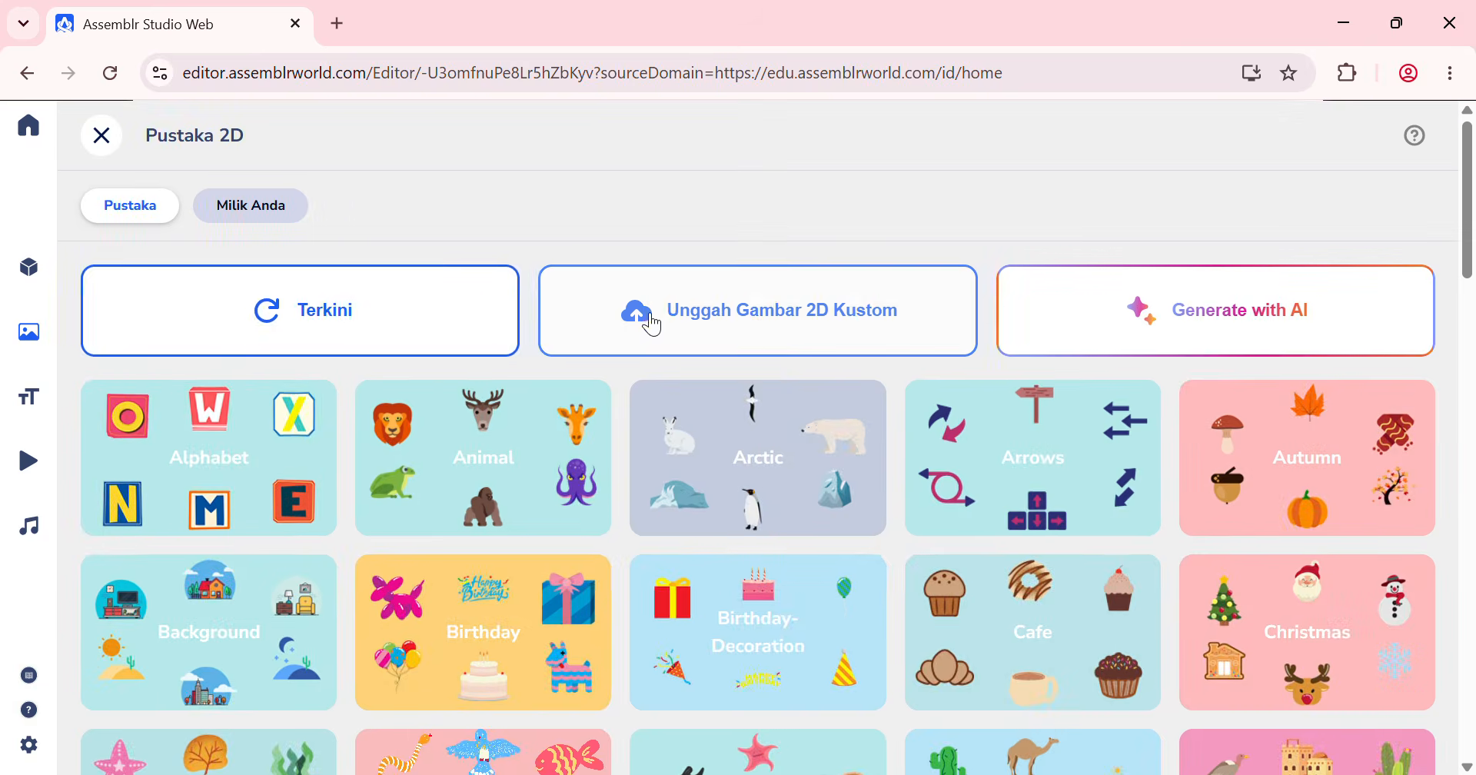
left_click(734, 321)
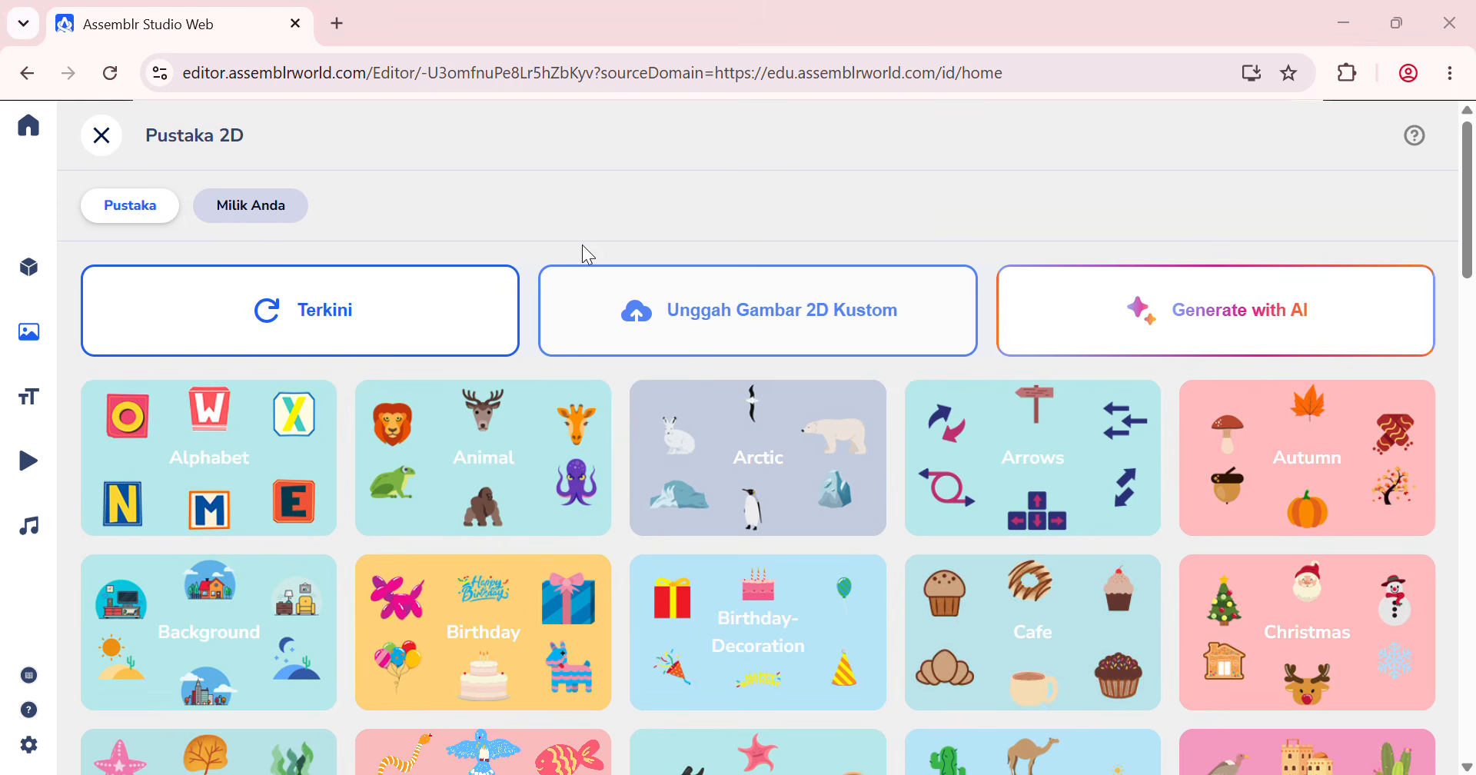
left_click(1218, 735)
left_click_drag(718, 565, 713, 239)
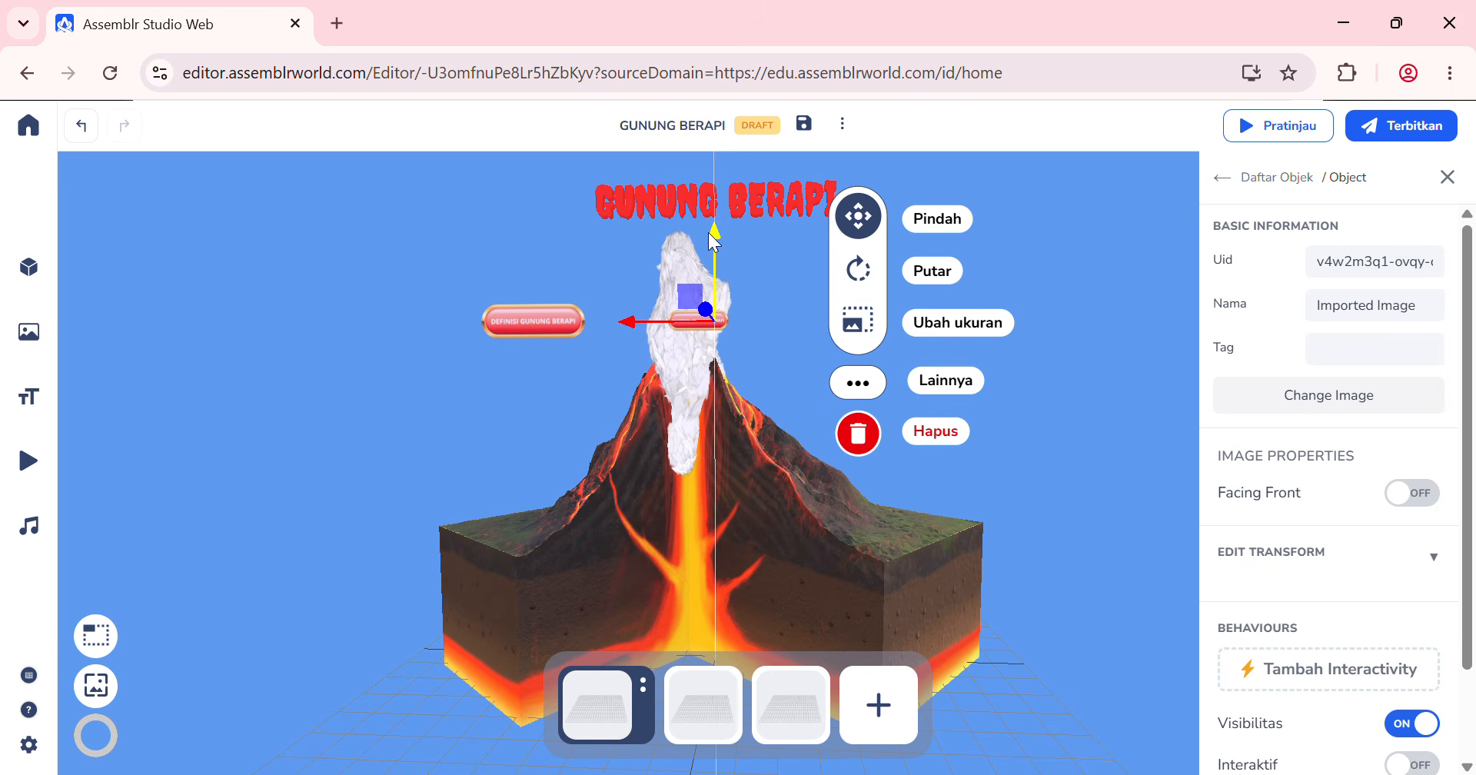
Step: Set the Y position of the MATERIAL GUNUNG BERAPI button image to 11
left_click(1284, 558)
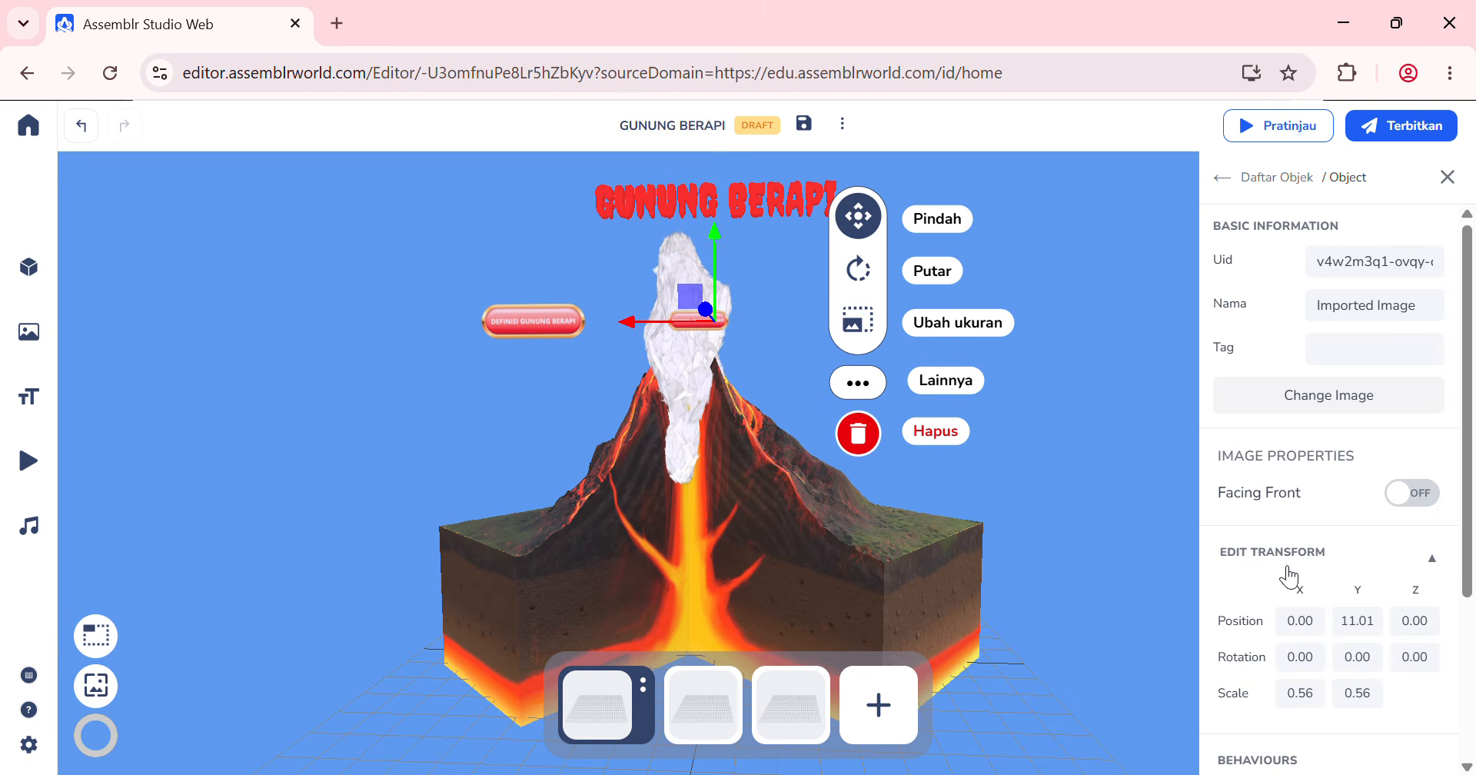
left_click(1378, 629)
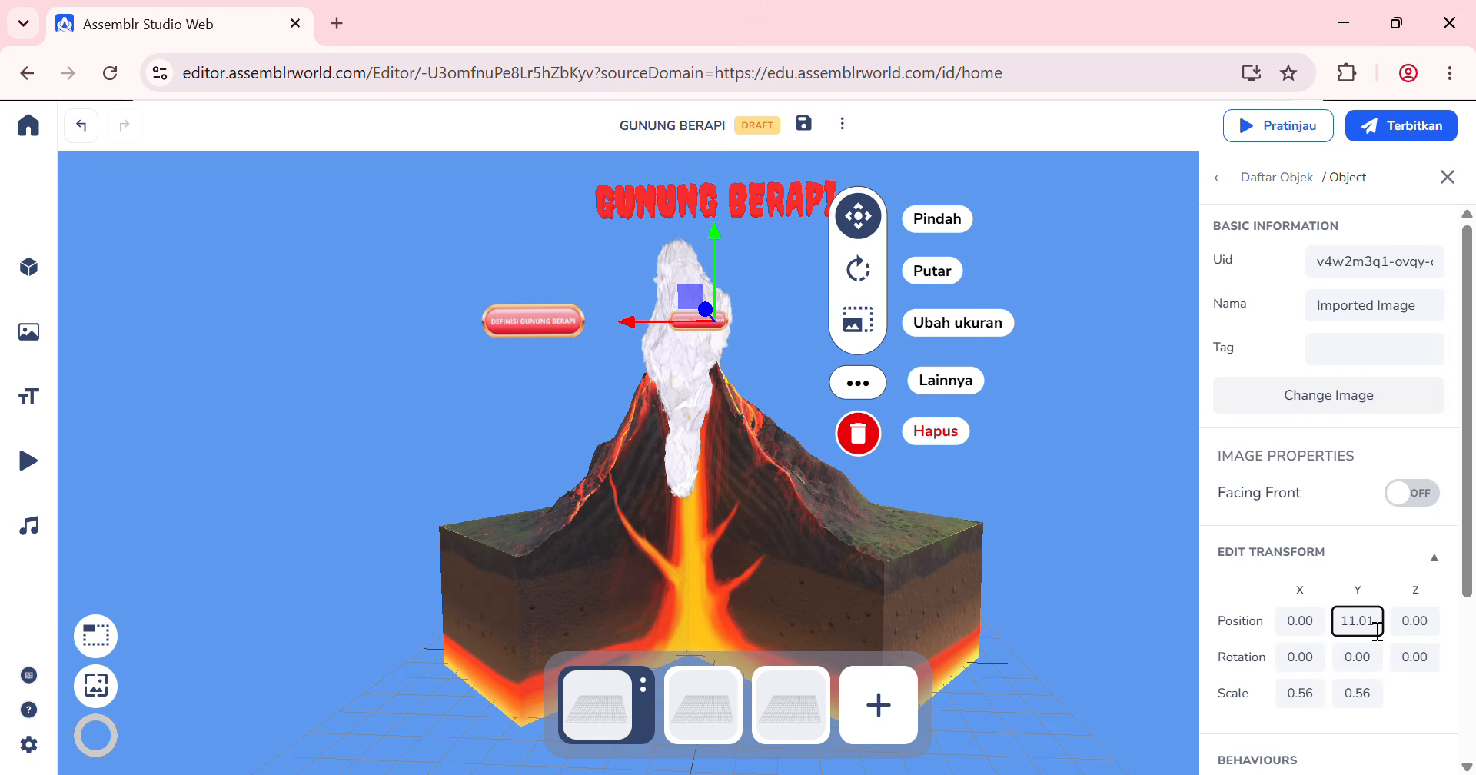
key("BackSpace")
key("BackSpace")
key("BackSpace")
key("BackSpace")
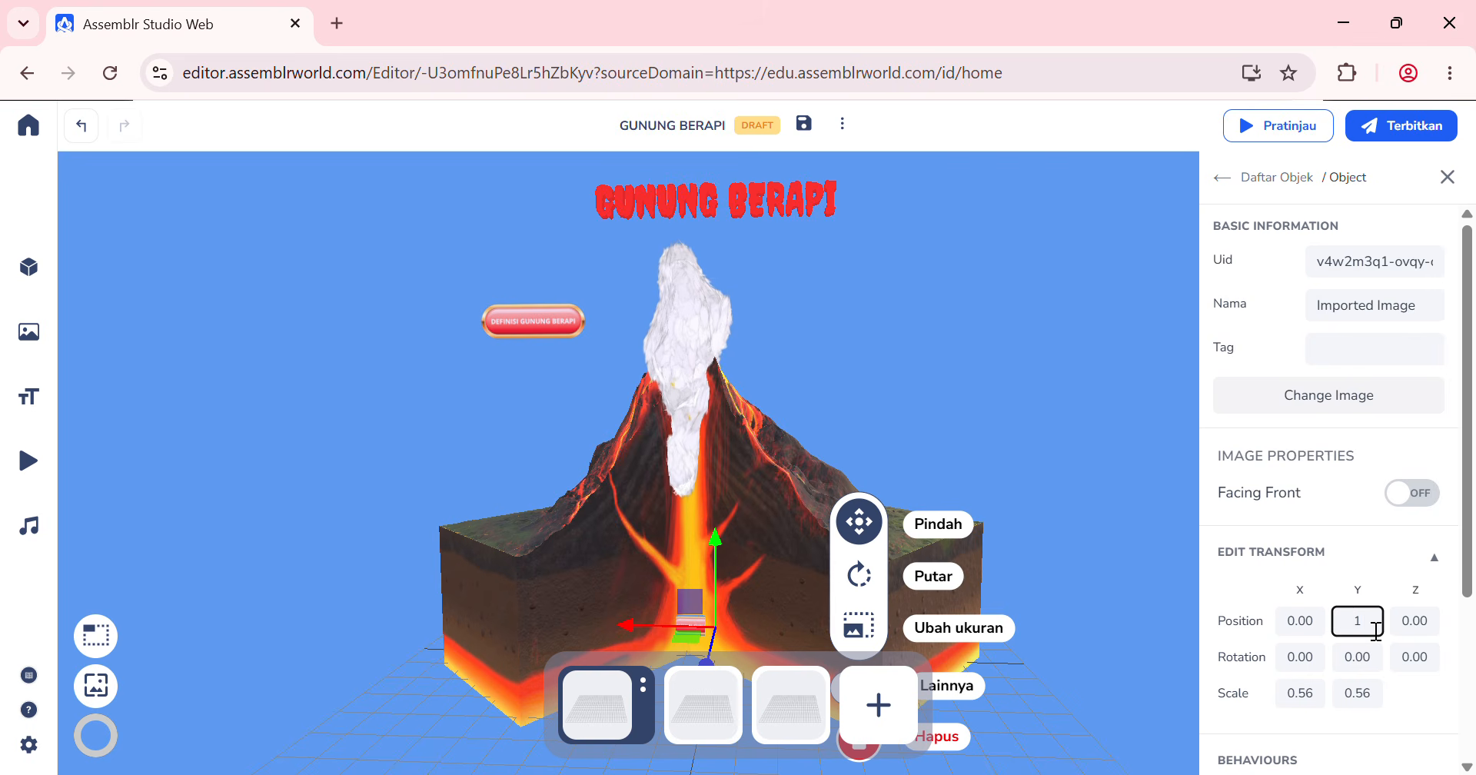
type("1")
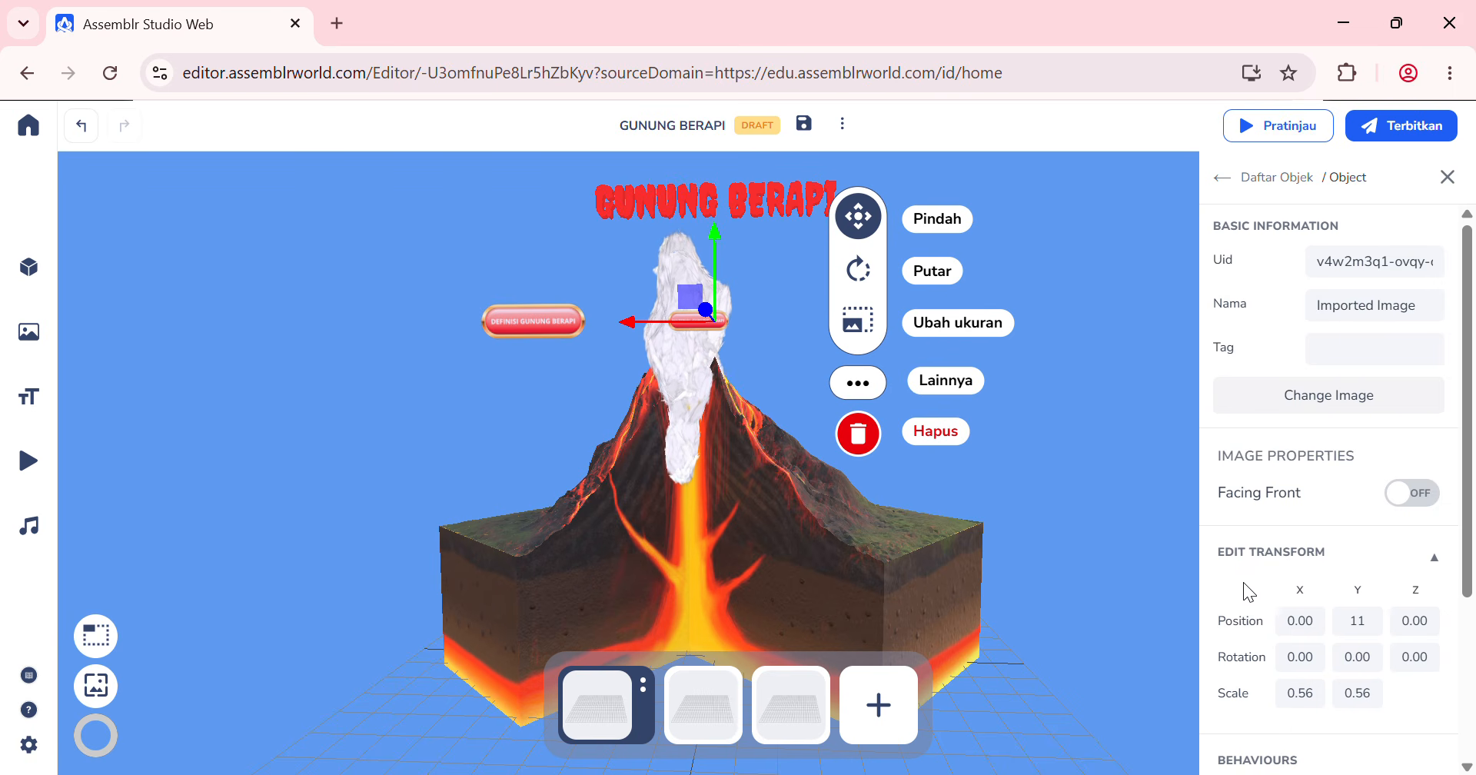
Step: Set the scale of the MATERIAL GUNUNG BERAPI button image to 1 in both X and Y
left_click_drag(1315, 693, 1265, 706)
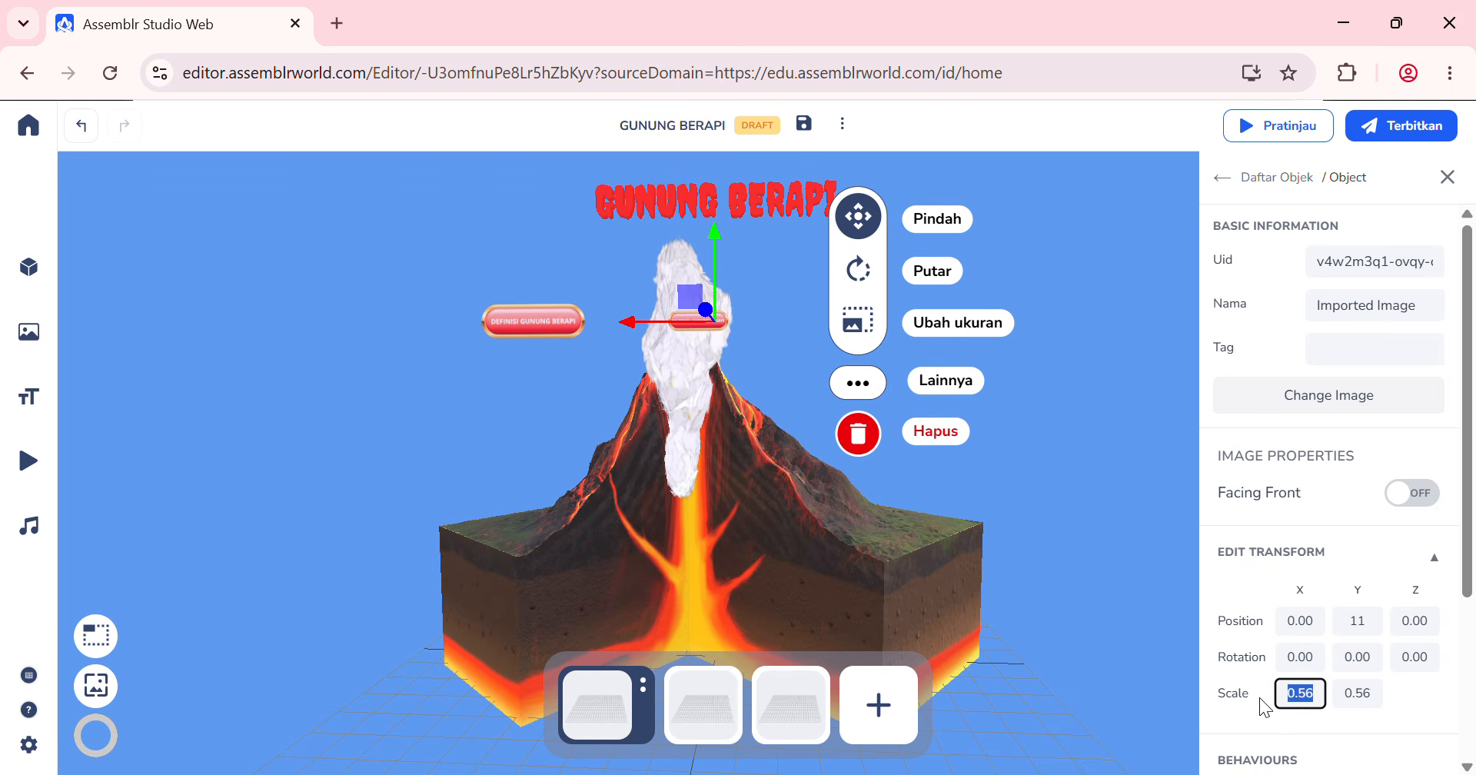
type("1")
left_click_drag(1384, 703, 1330, 706)
type("1")
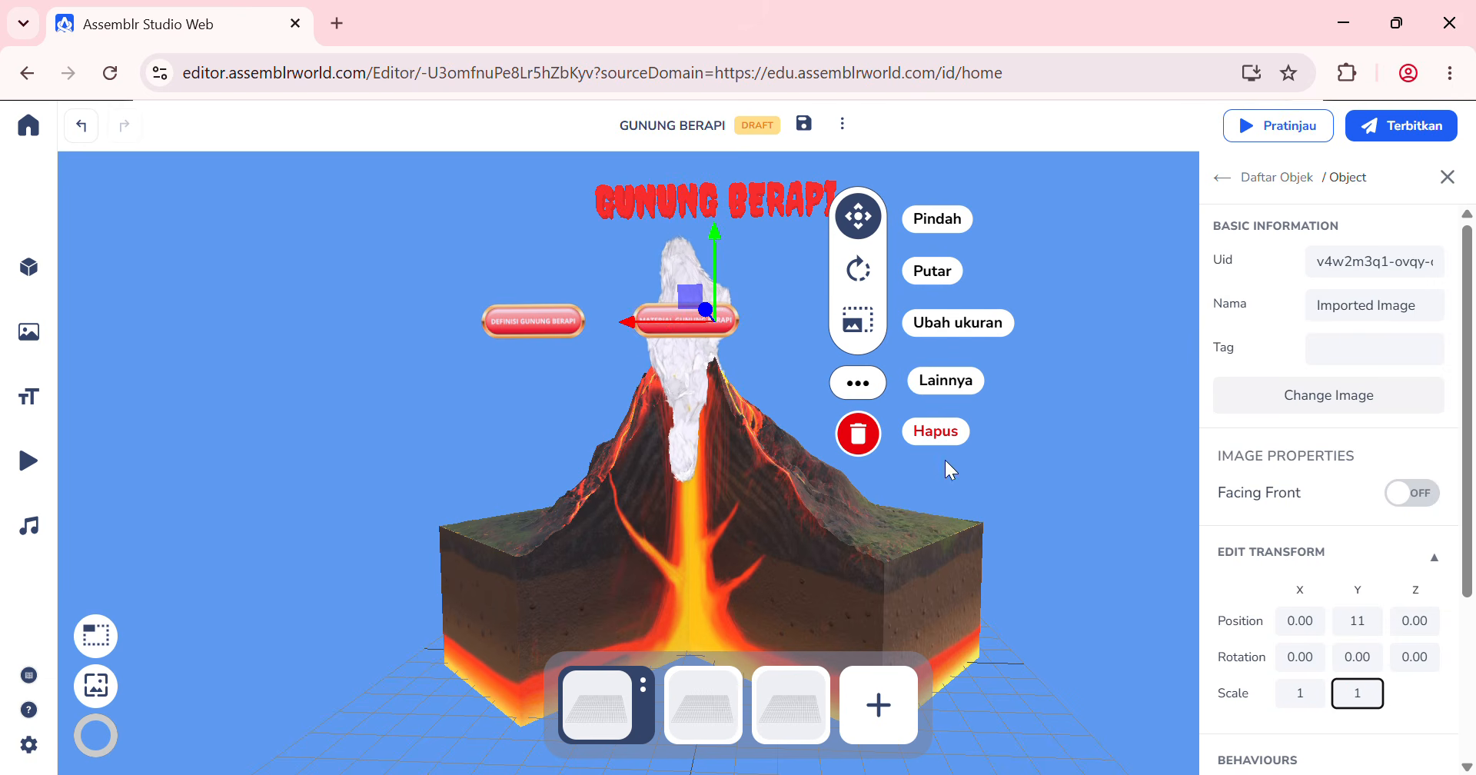
Step: Move the MATERIAL GUNUNG BERAPI button image along X to the right of the smoke cloud and save the project
left_click_drag(632, 320, 778, 330)
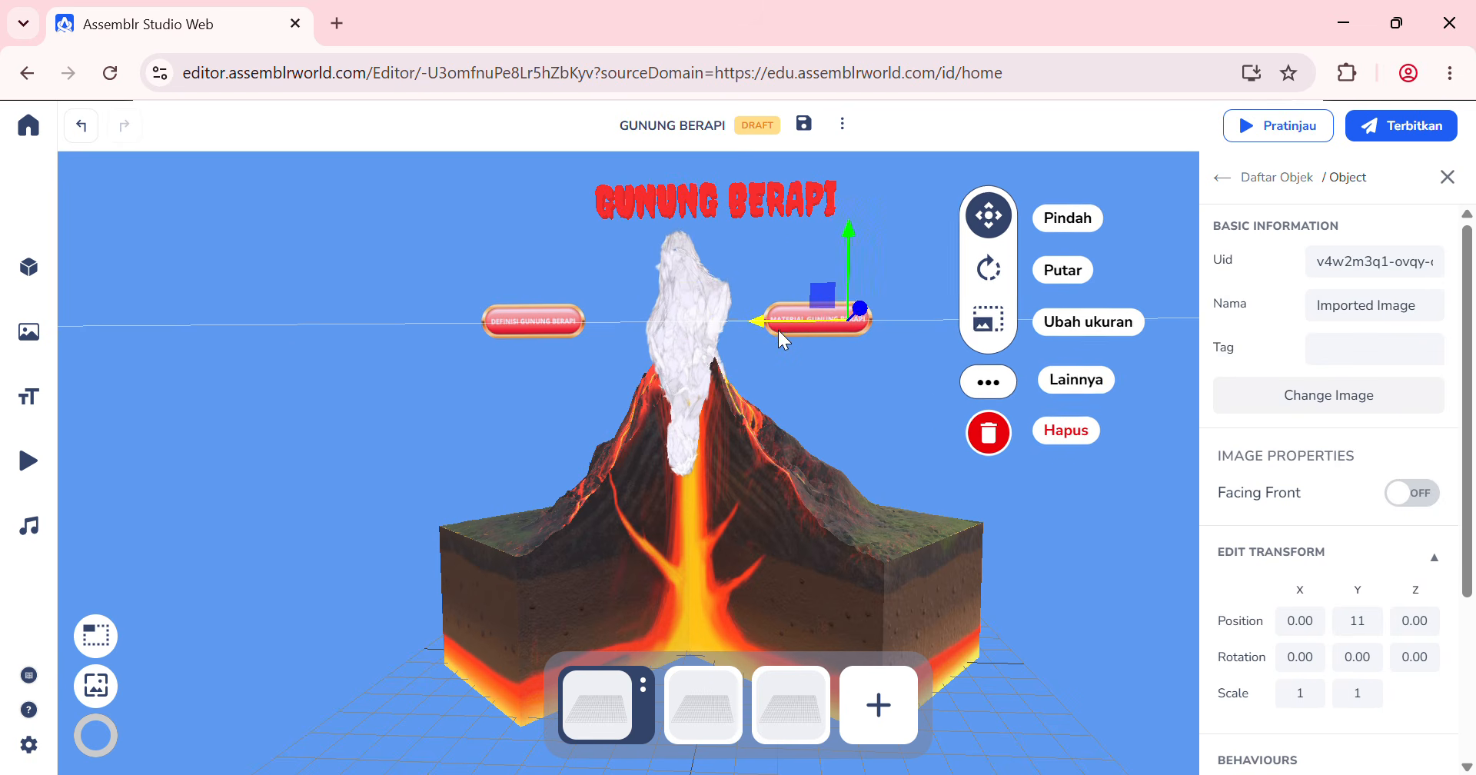
left_click(887, 197)
left_click(805, 124)
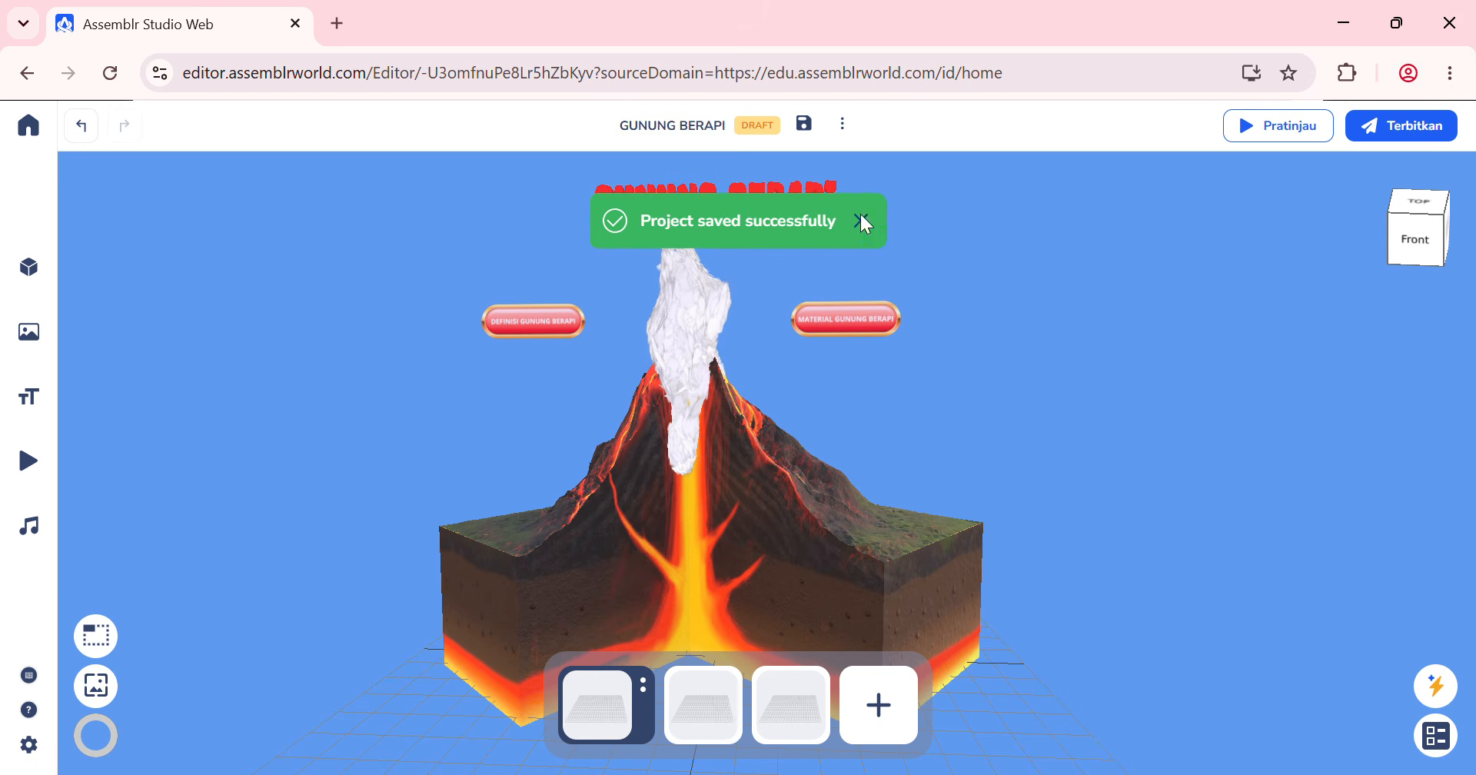
left_click(861, 222)
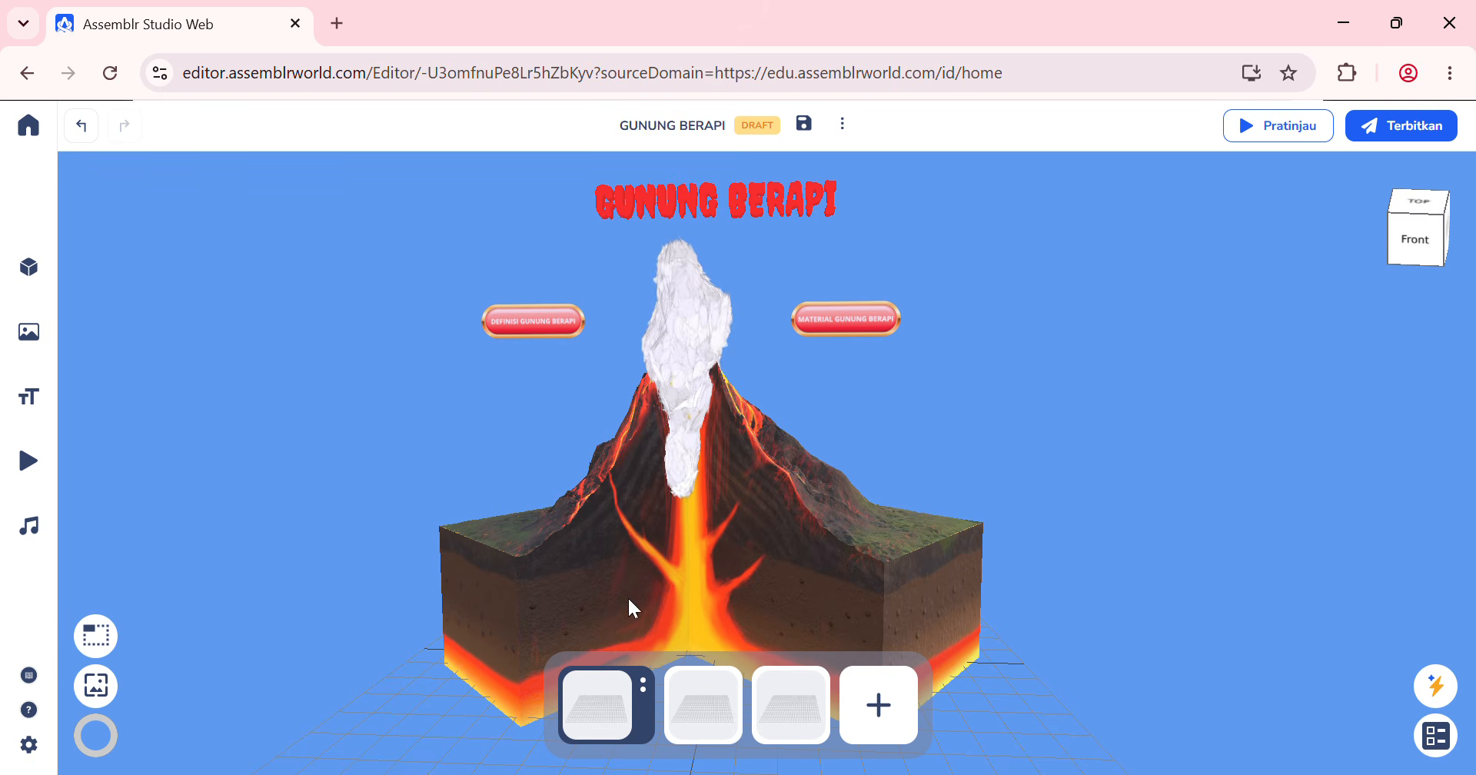
Step: Switch to scene-2 and set its background to a custom dark gray
left_click(708, 708)
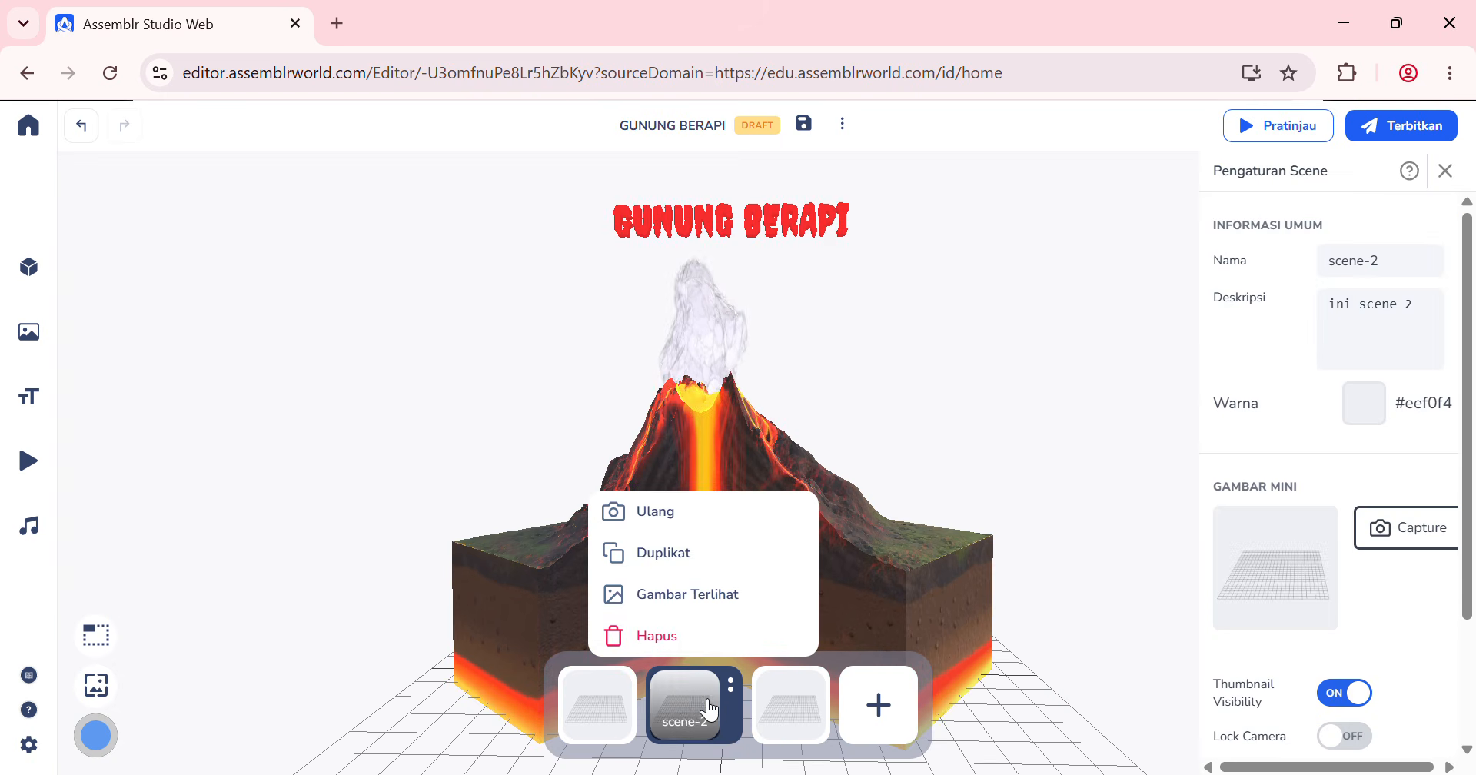
left_click(952, 364)
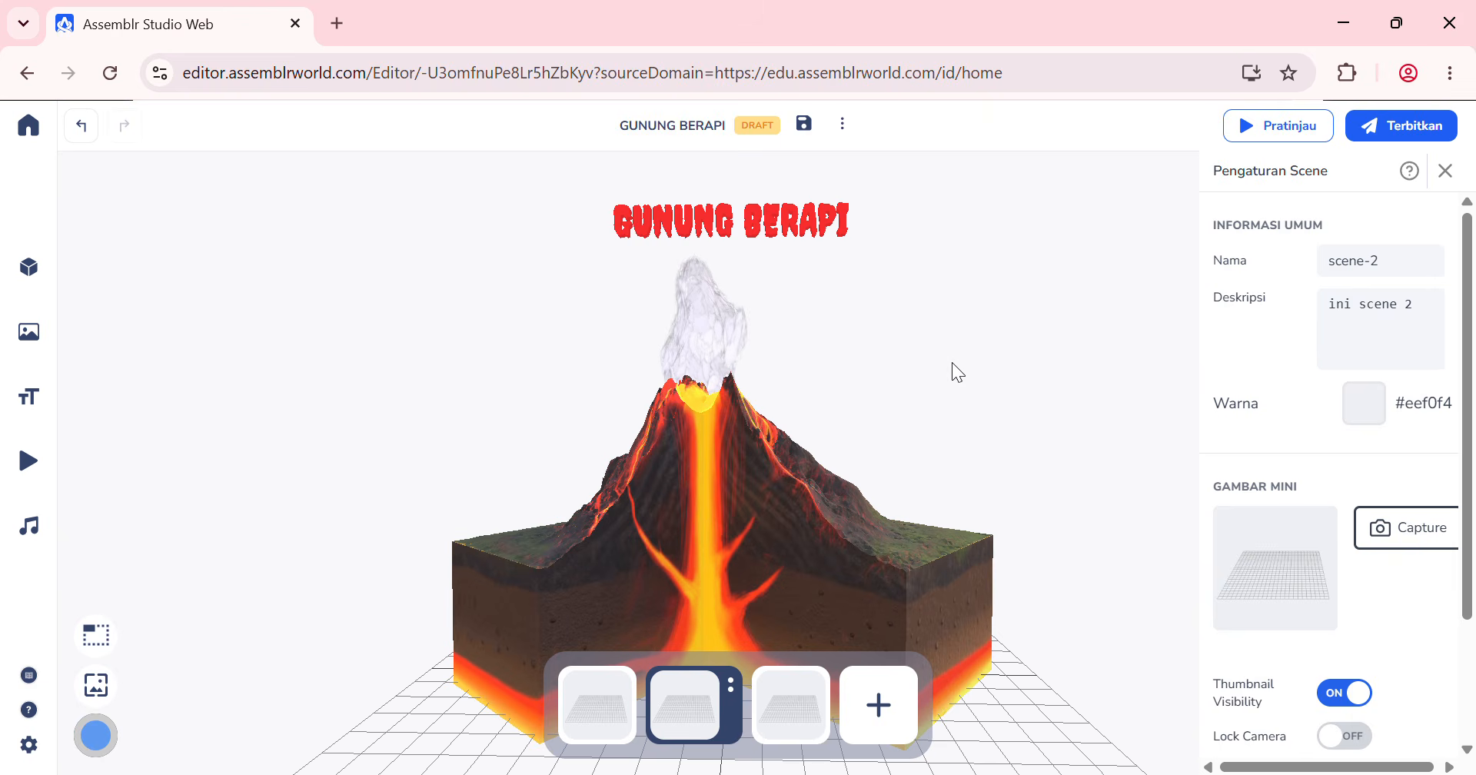
left_click(95, 735)
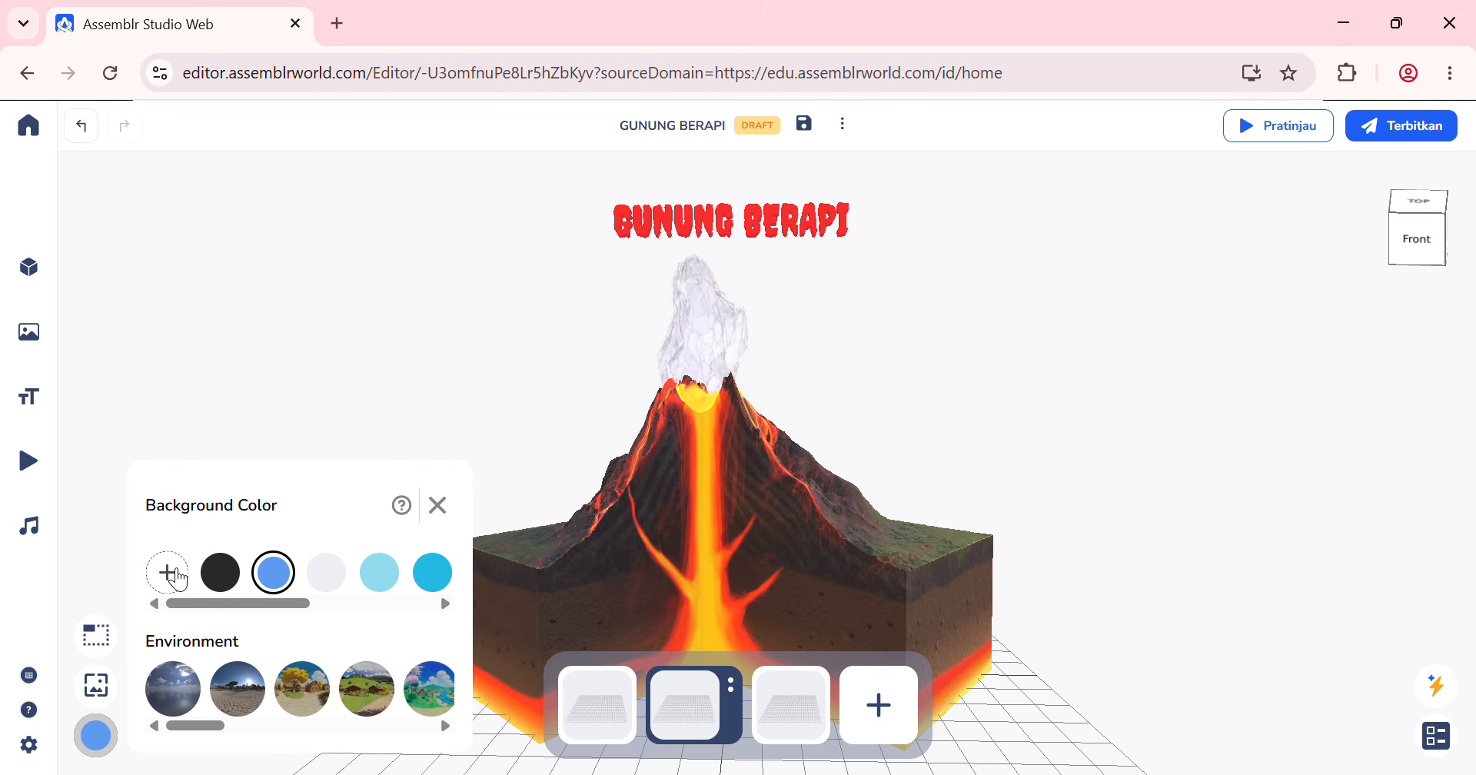
left_click(168, 573)
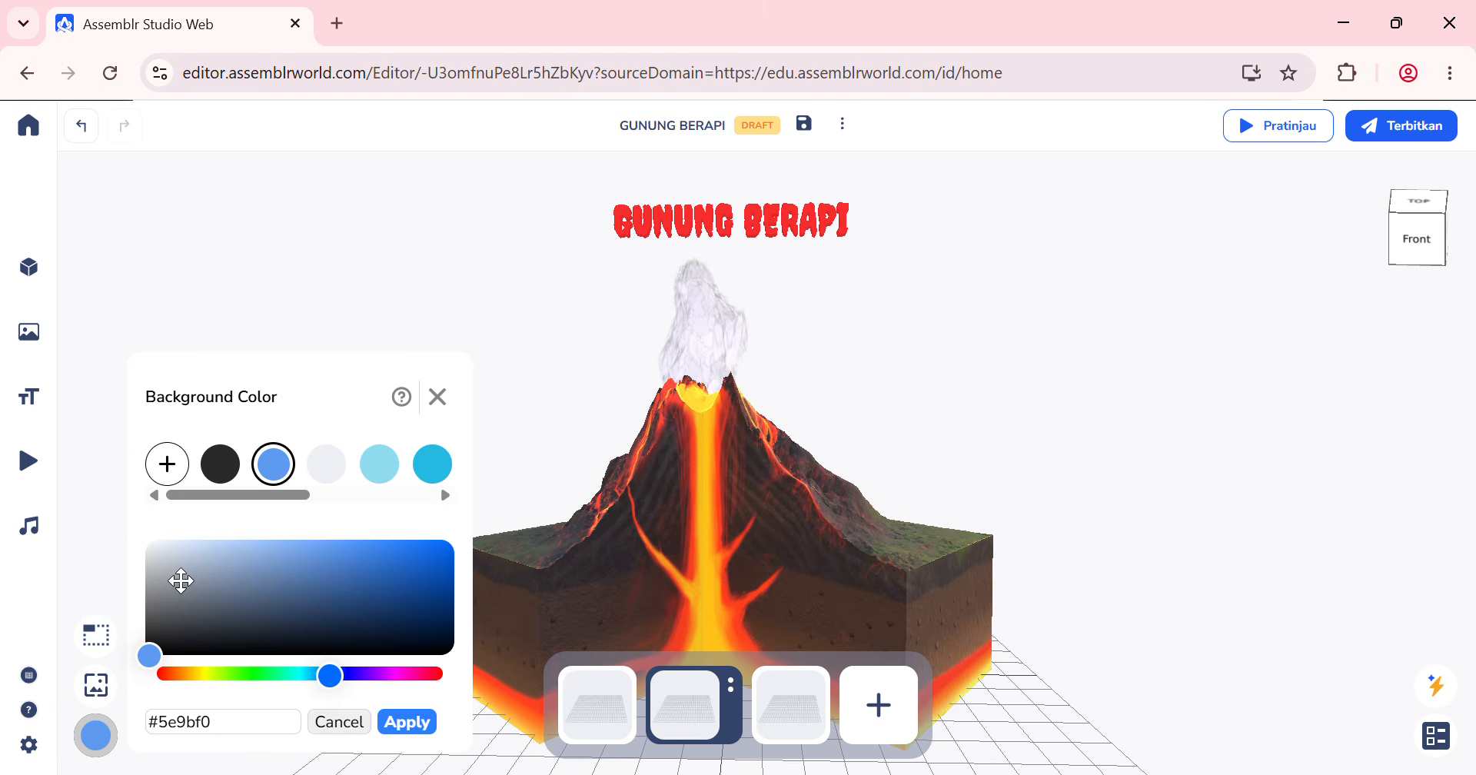
left_click_drag(154, 652, 182, 633)
left_click(408, 722)
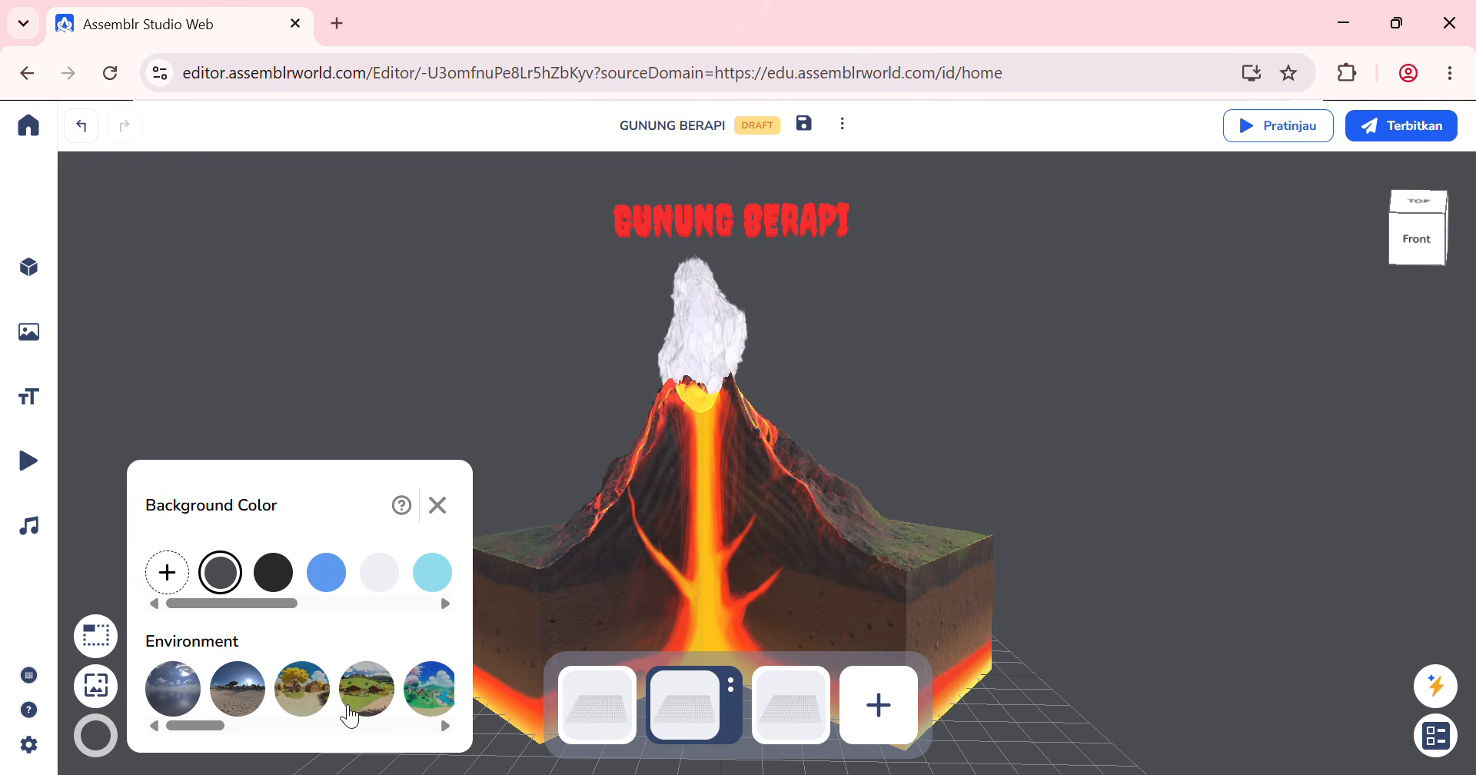
left_click(423, 361)
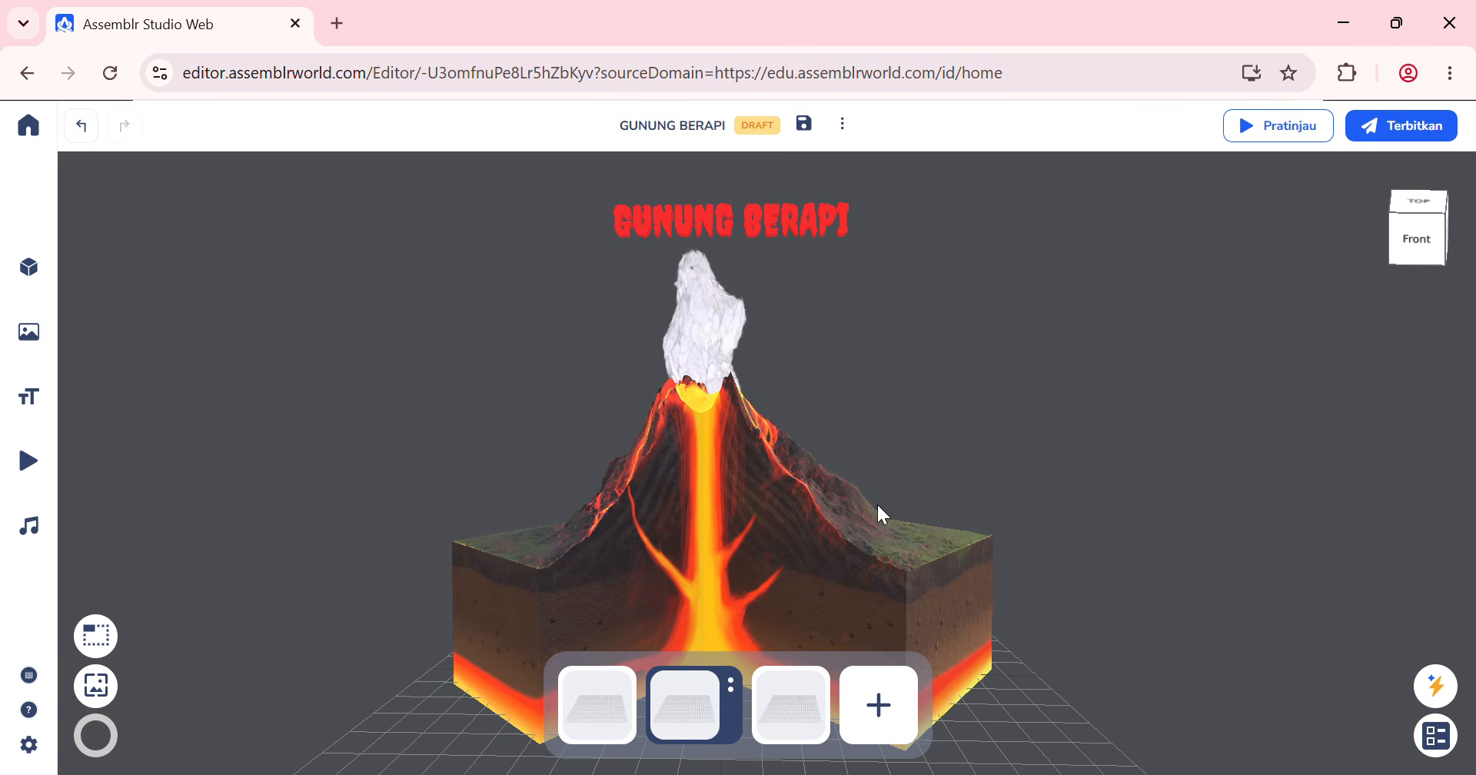
Step: Return to scene-1 and close its scene settings
mouse_move(35, 358)
mouse_move(23, 330)
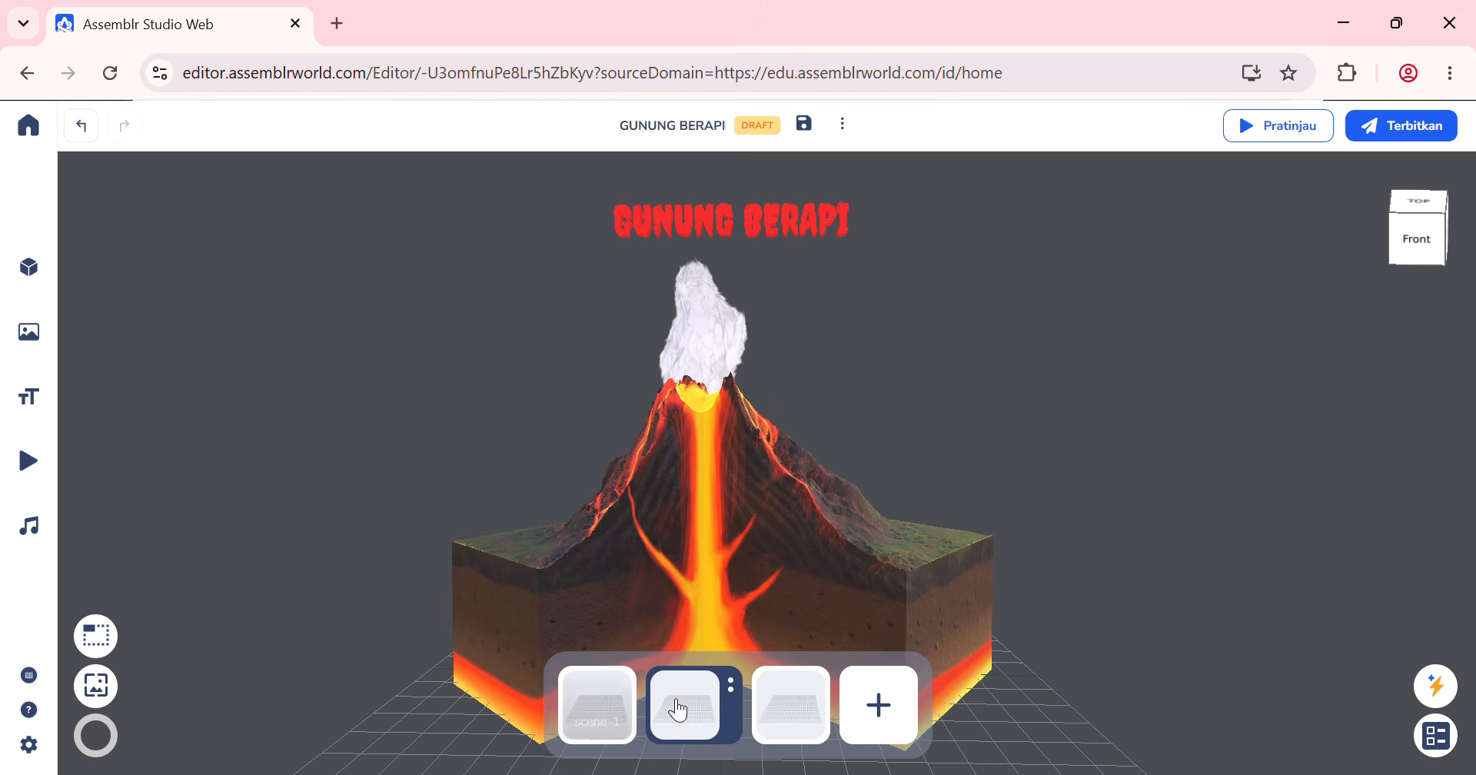
right_click(611, 709)
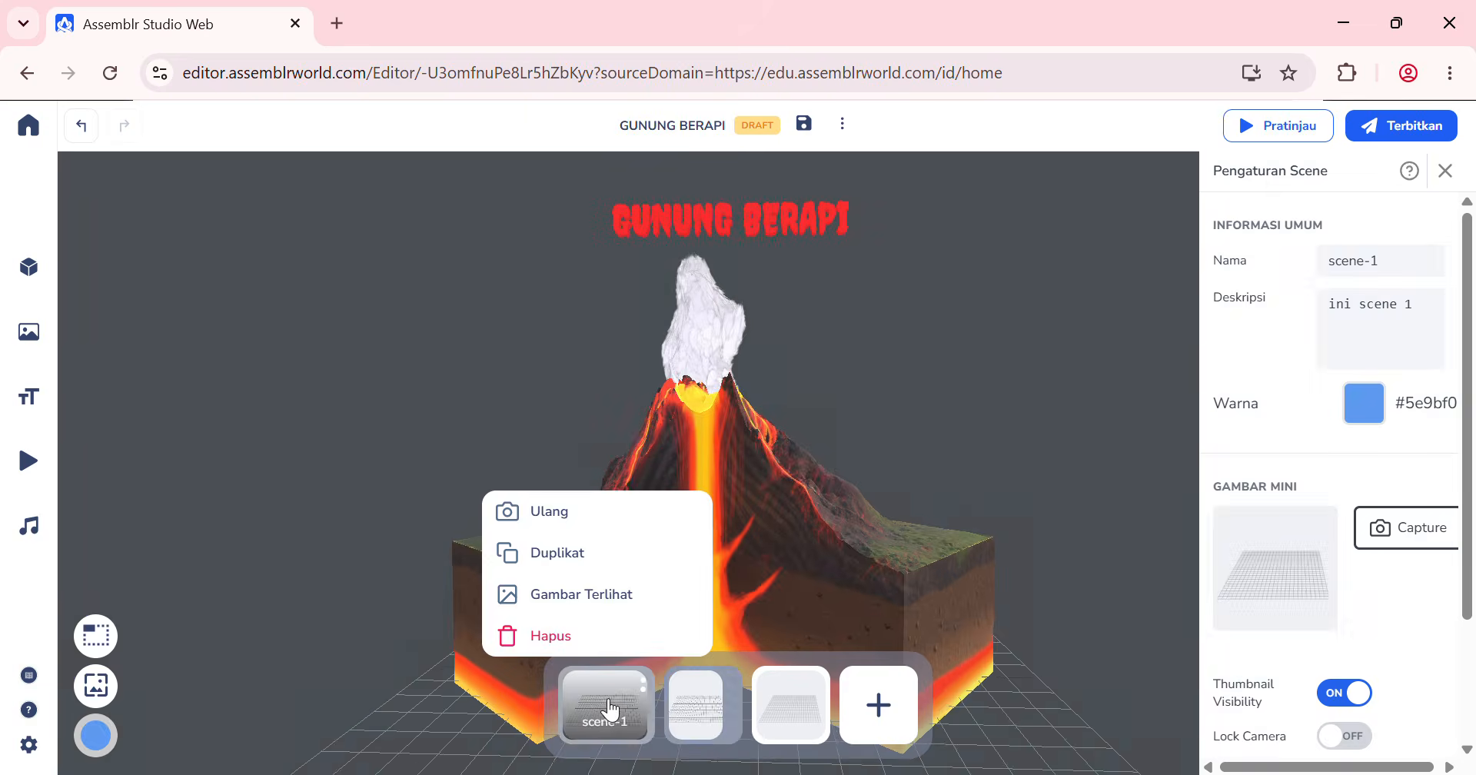
left_click(1016, 340)
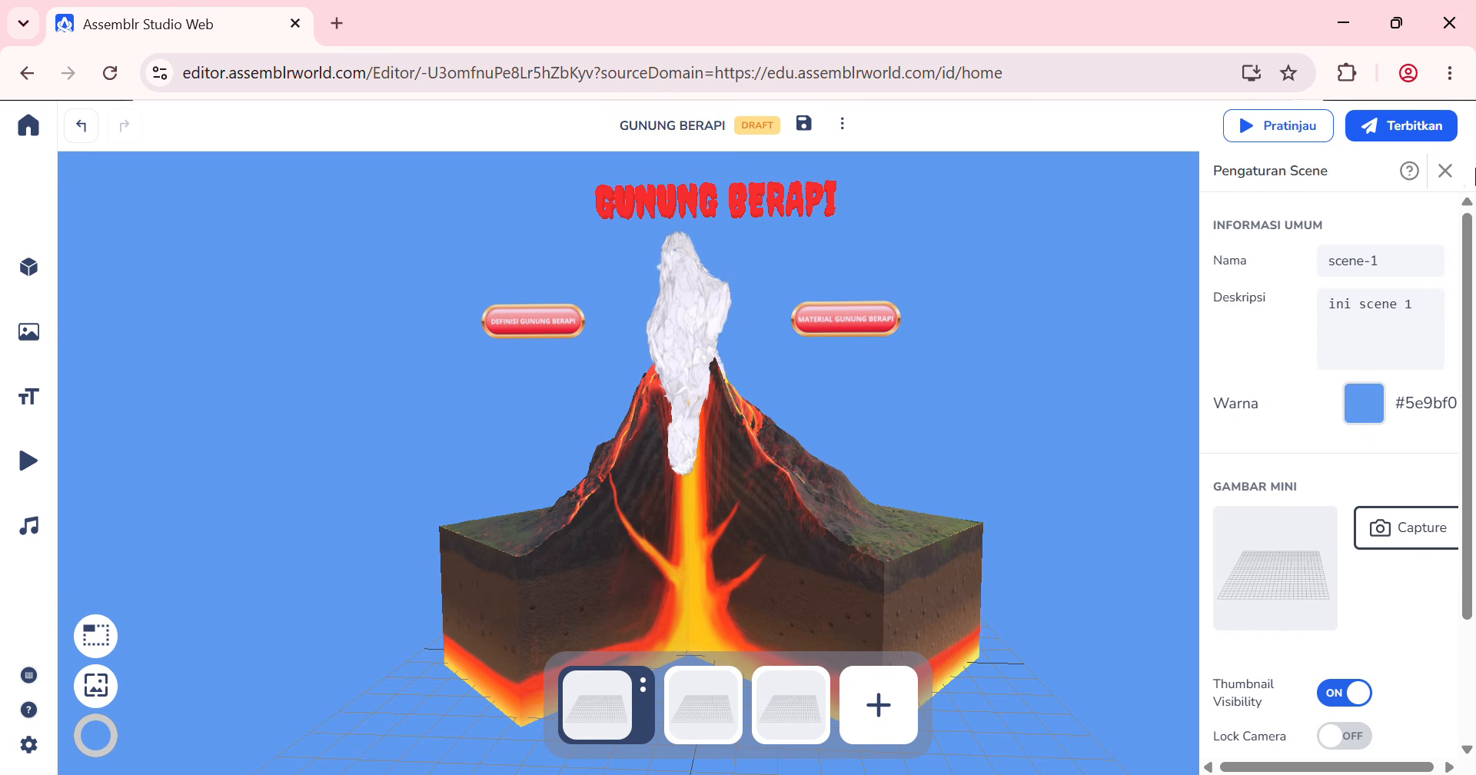
left_click(1445, 171)
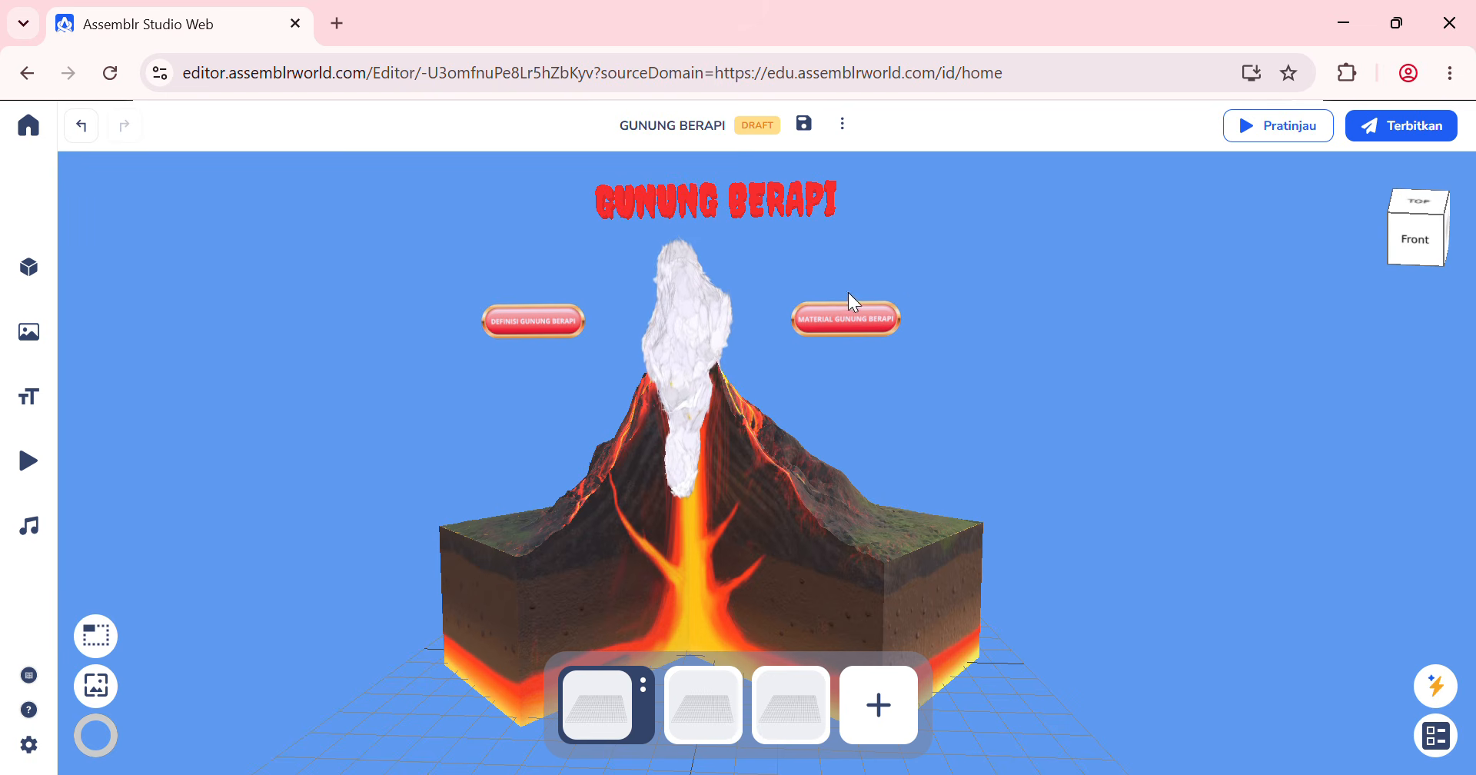
Step: Orbit scene-1 slightly until the volcano faces the front, set that view as the scene's camera and close the scene settings
left_click_drag(1051, 337, 1058, 341)
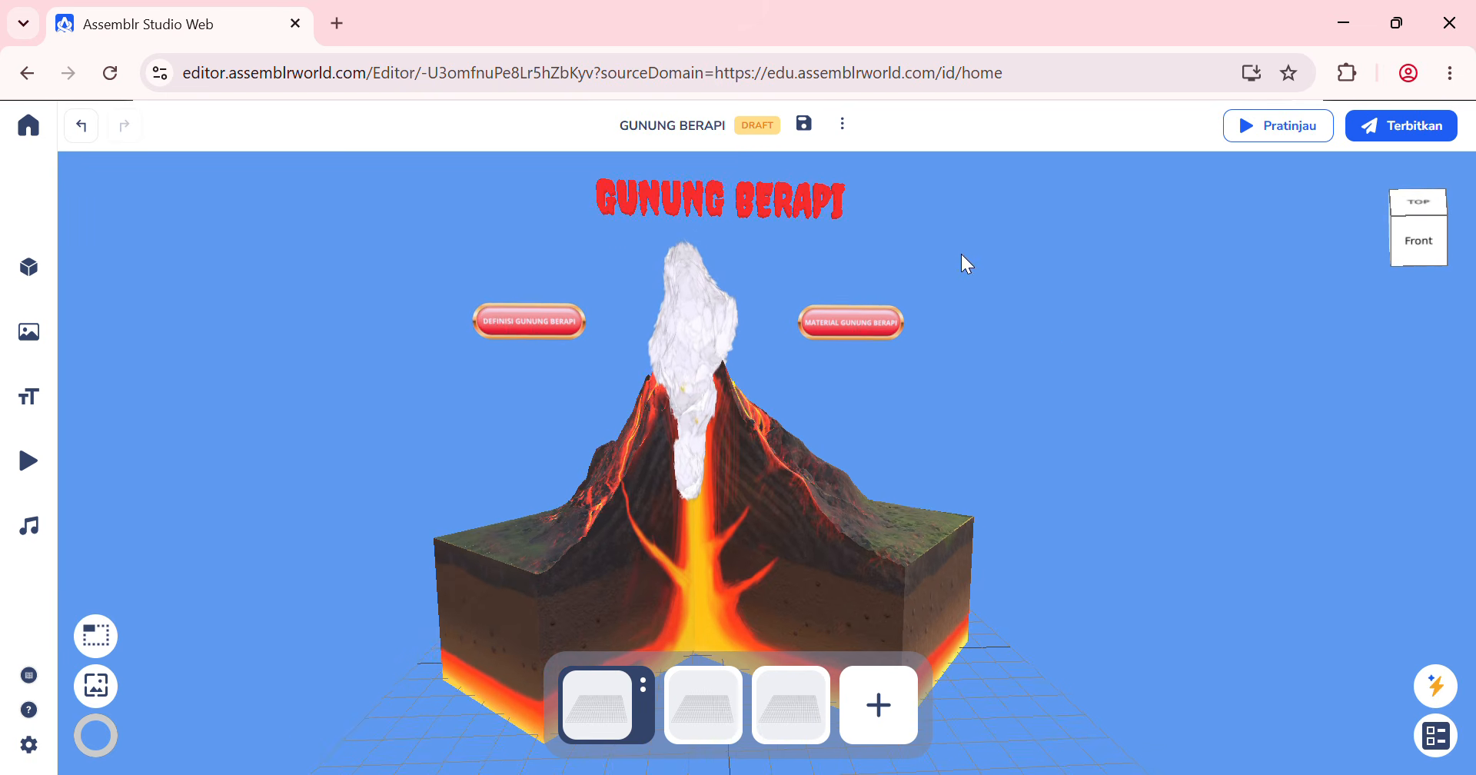
left_click(643, 684)
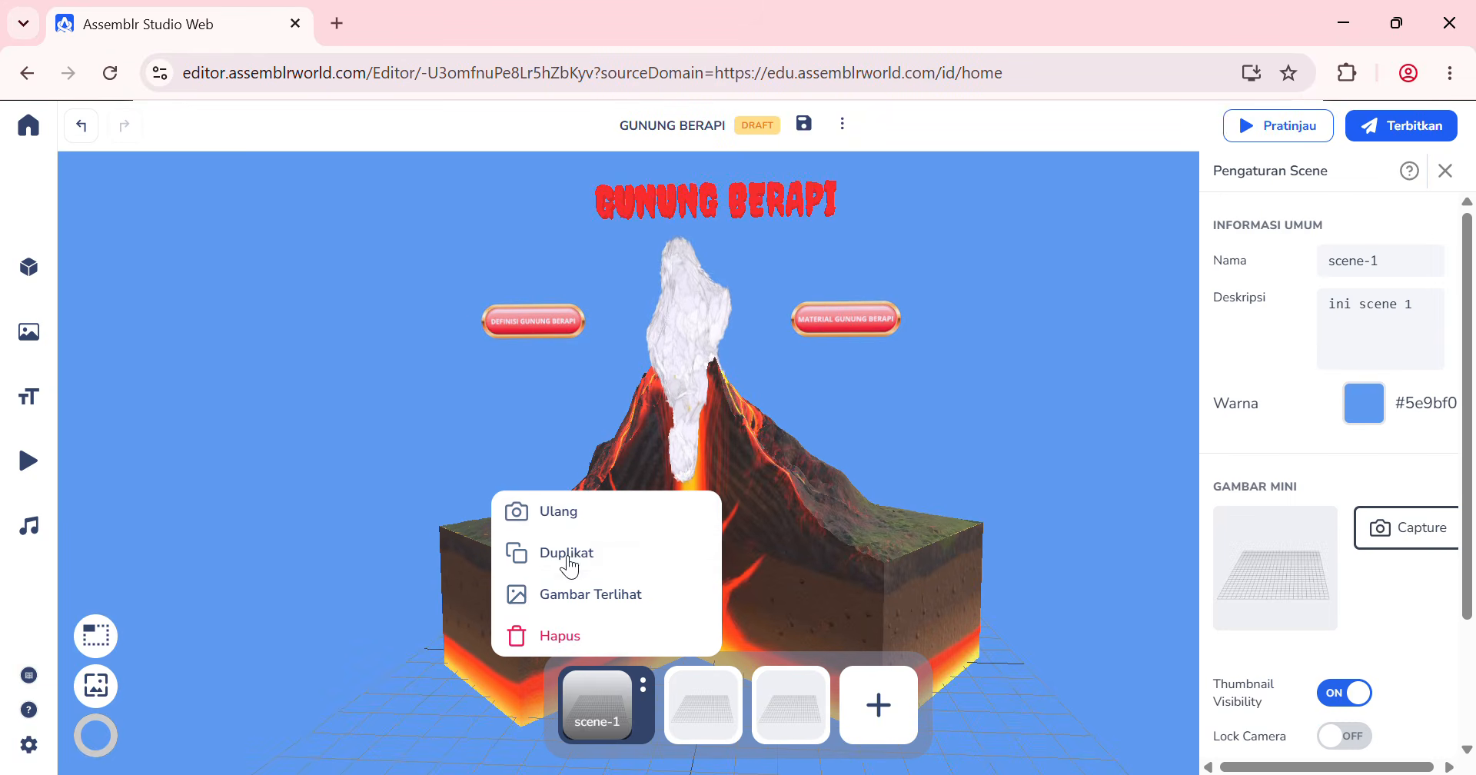
left_click(569, 516)
left_click_drag(954, 430, 960, 430)
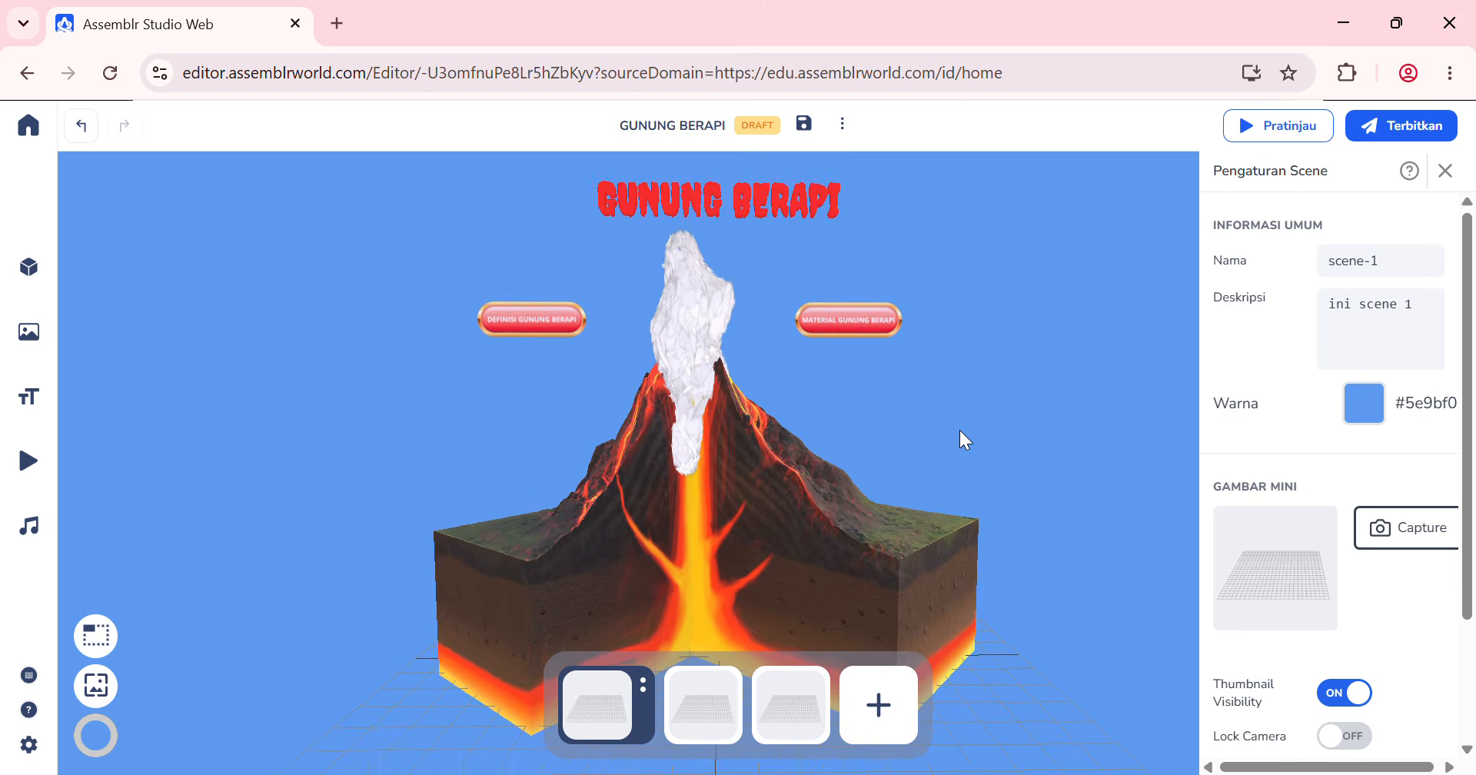
left_click(643, 685)
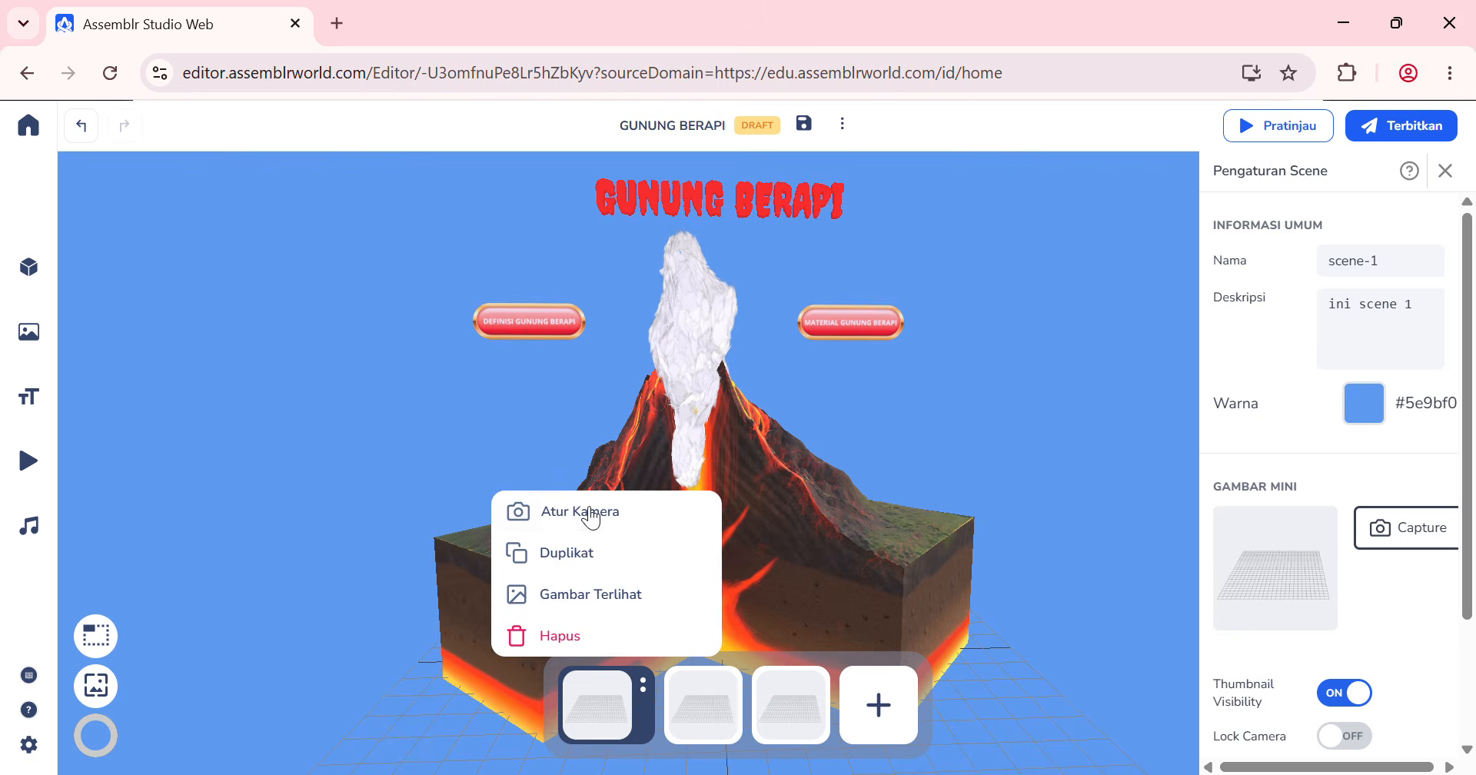
left_click(589, 513)
left_click(1021, 322)
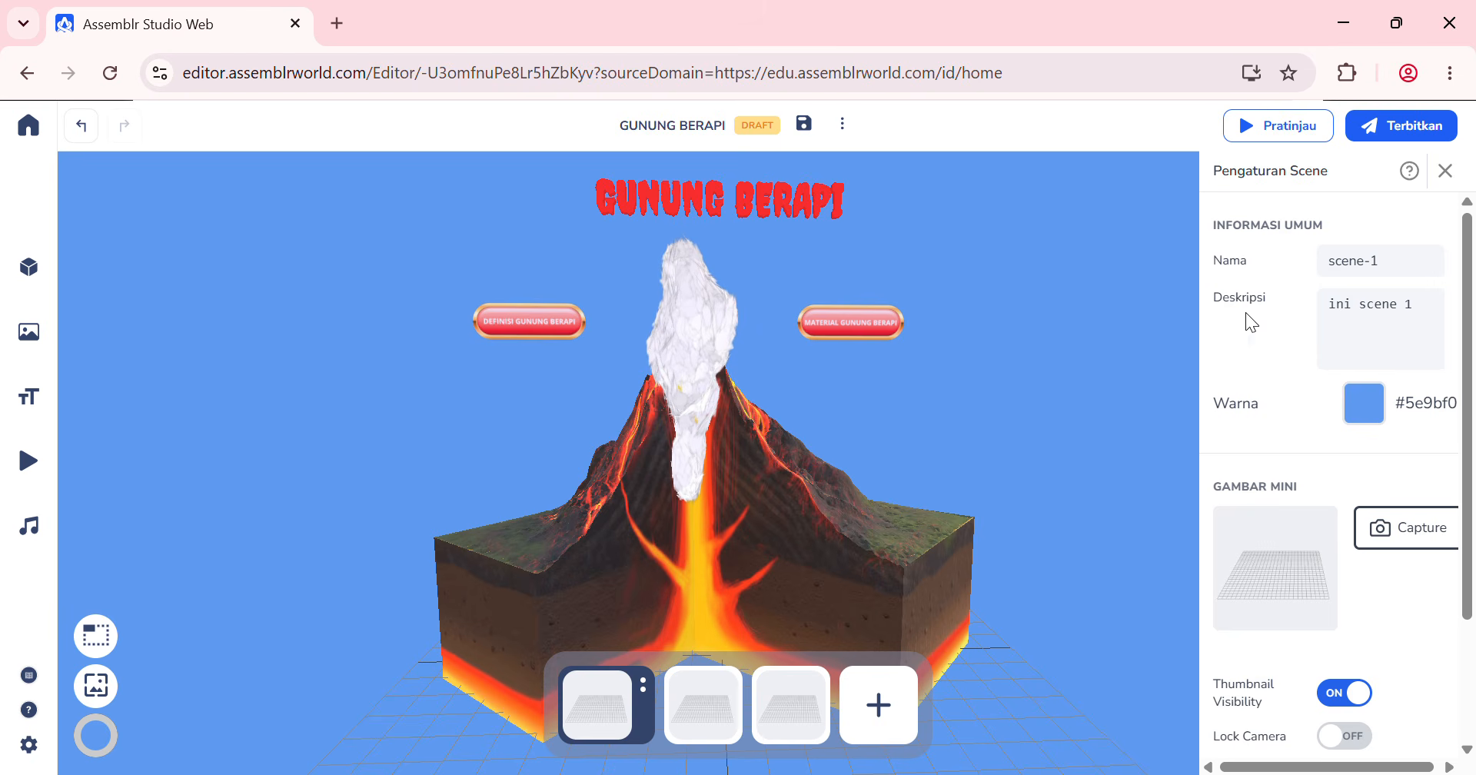
left_click(1446, 171)
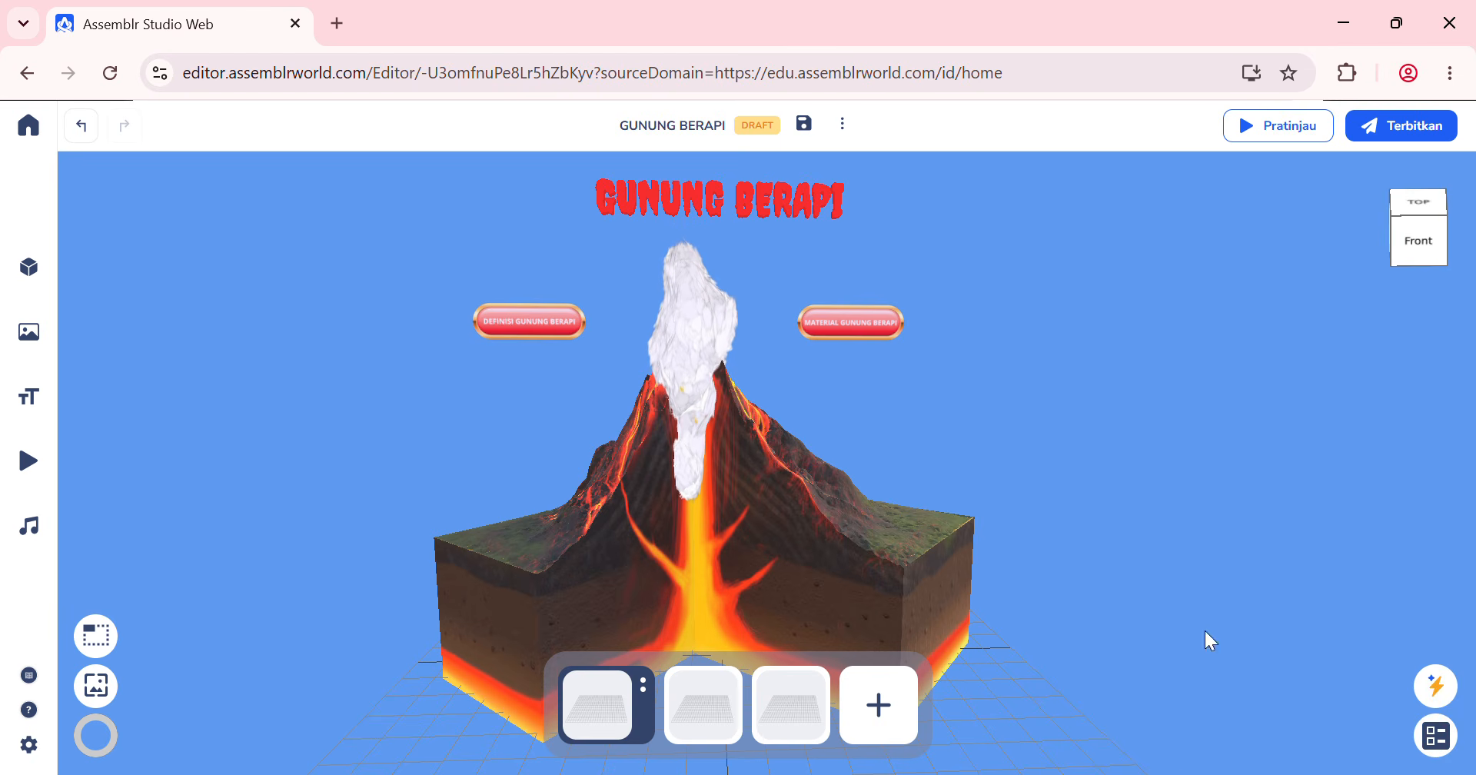
Step: Open the interactivity block editor, widen it, add a "when is clicked" event block to the Global workspace and close the editor
left_click(1444, 686)
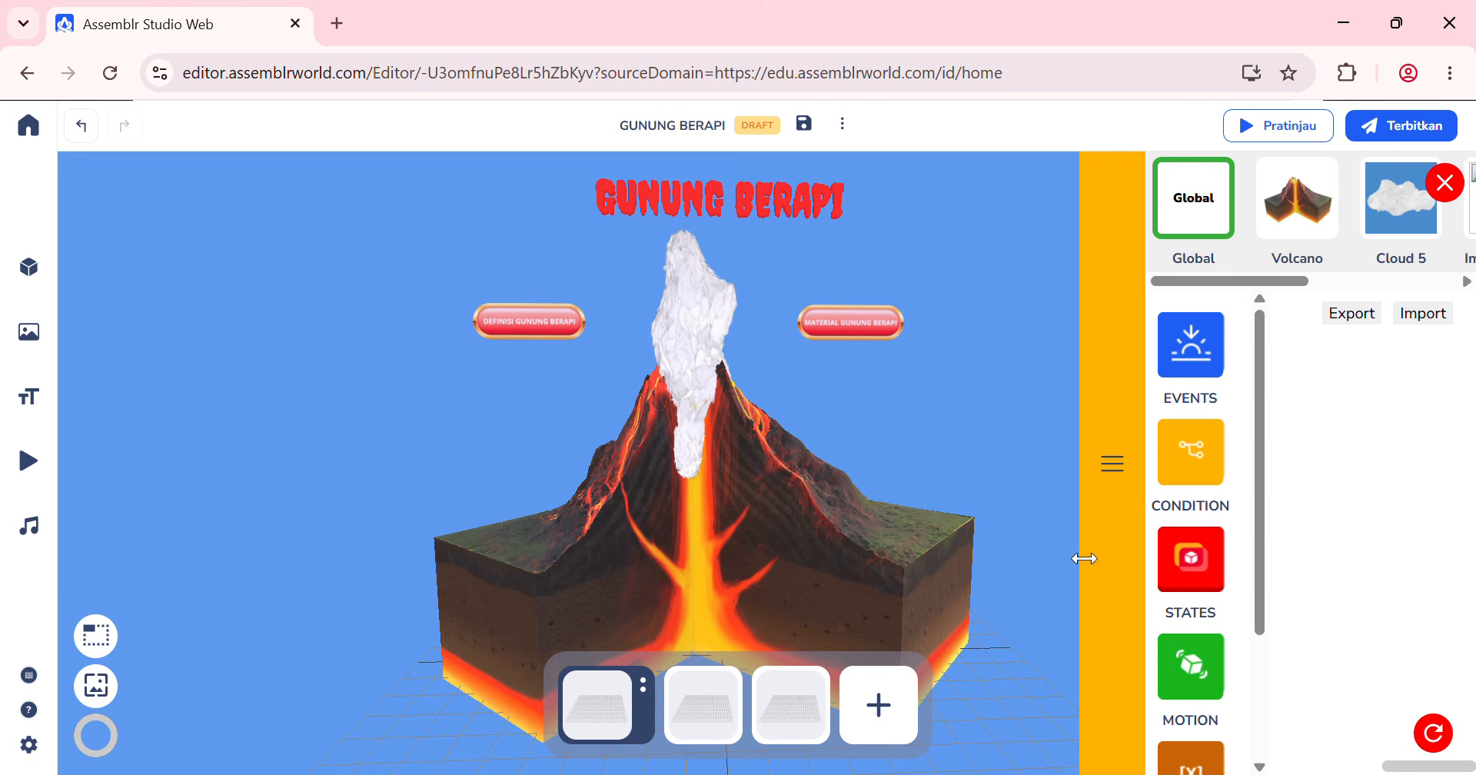
left_click_drag(1120, 476, 716, 531)
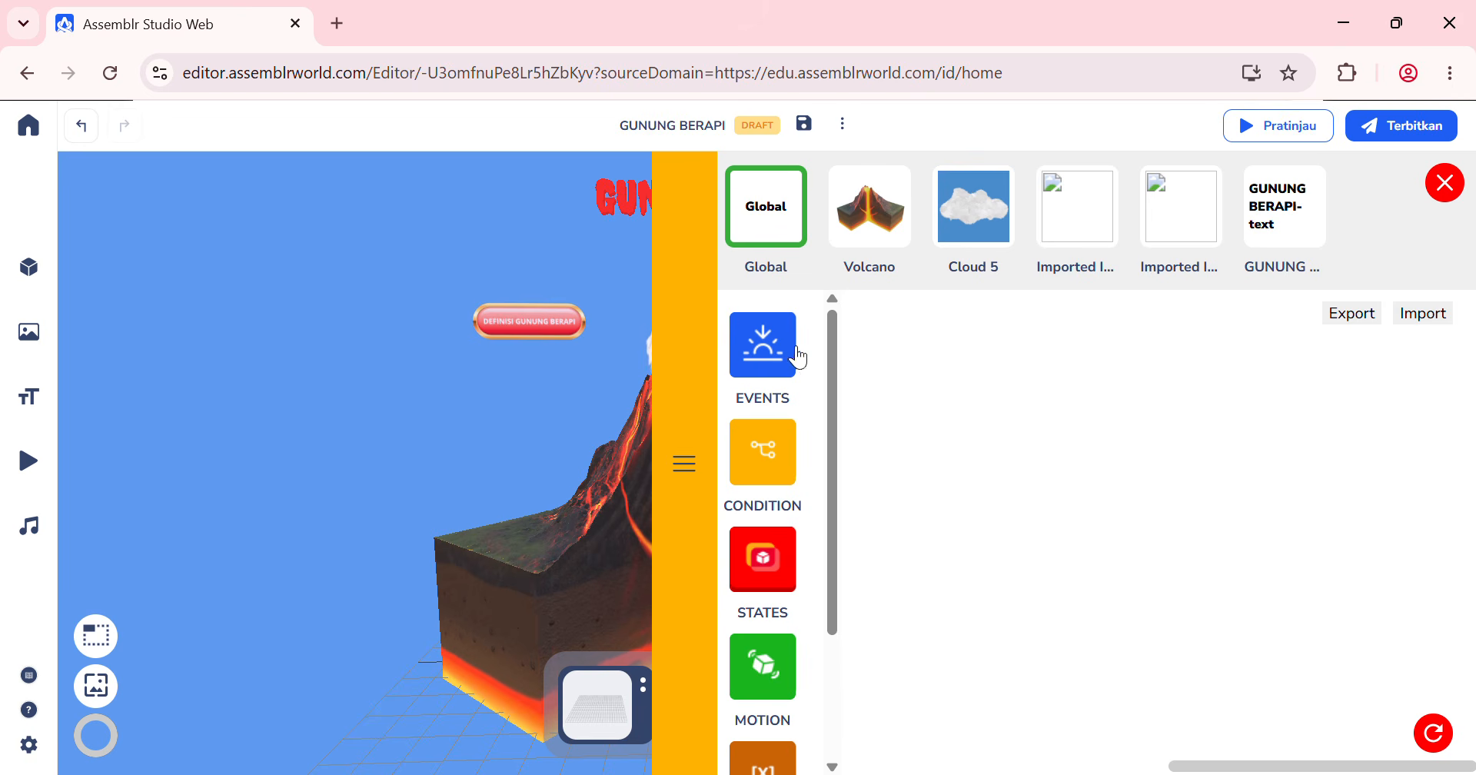
left_click(769, 350)
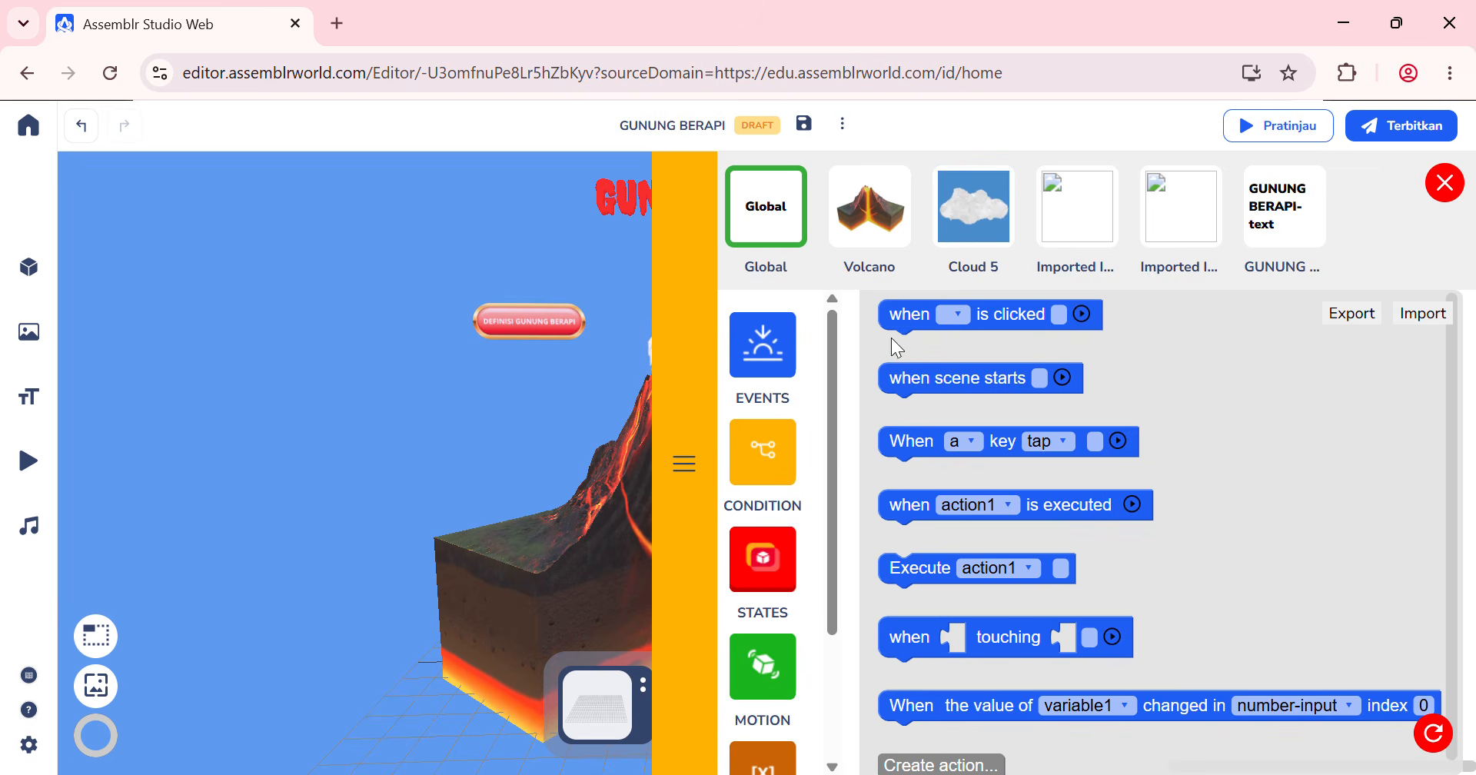
left_click_drag(906, 334, 1009, 343)
left_click(1059, 348)
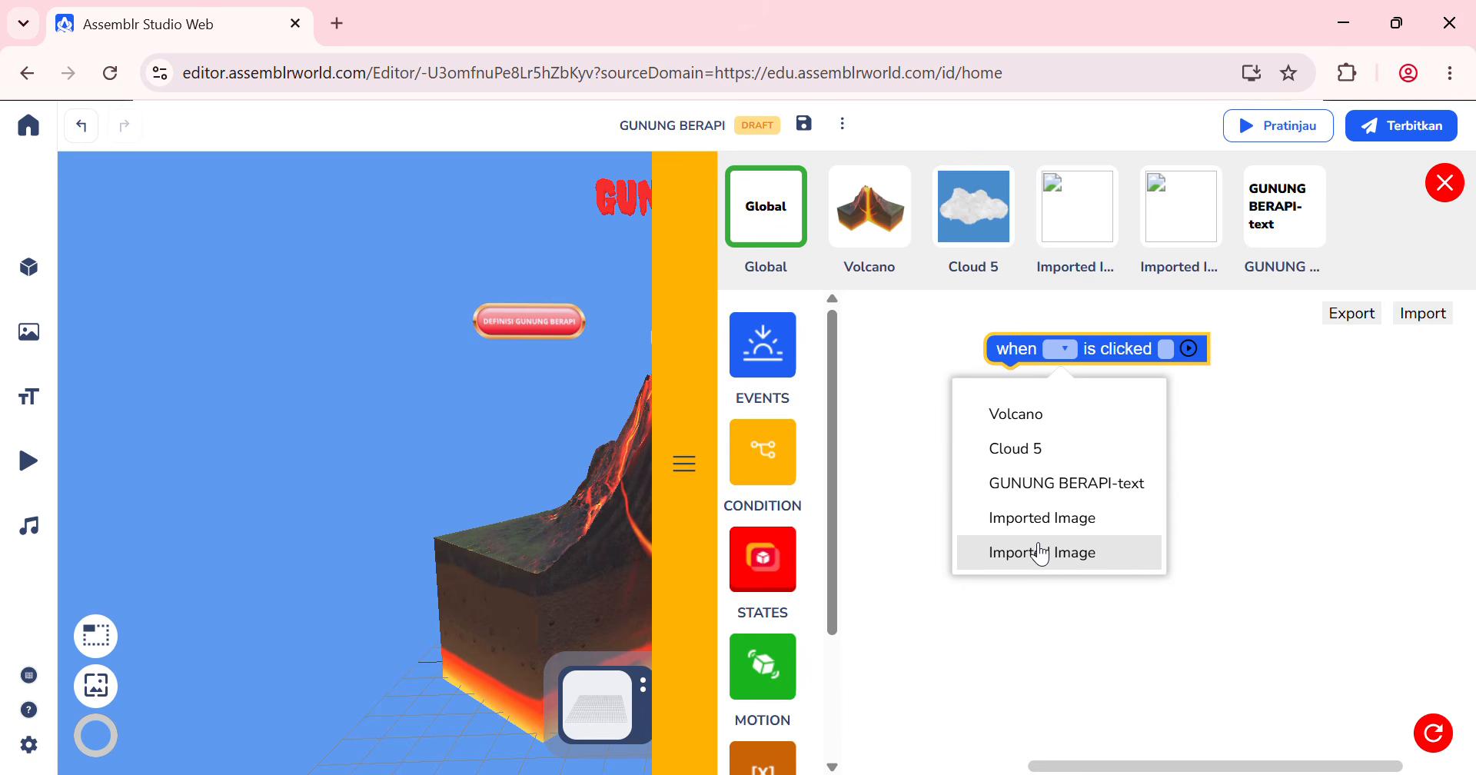
left_click(1460, 191)
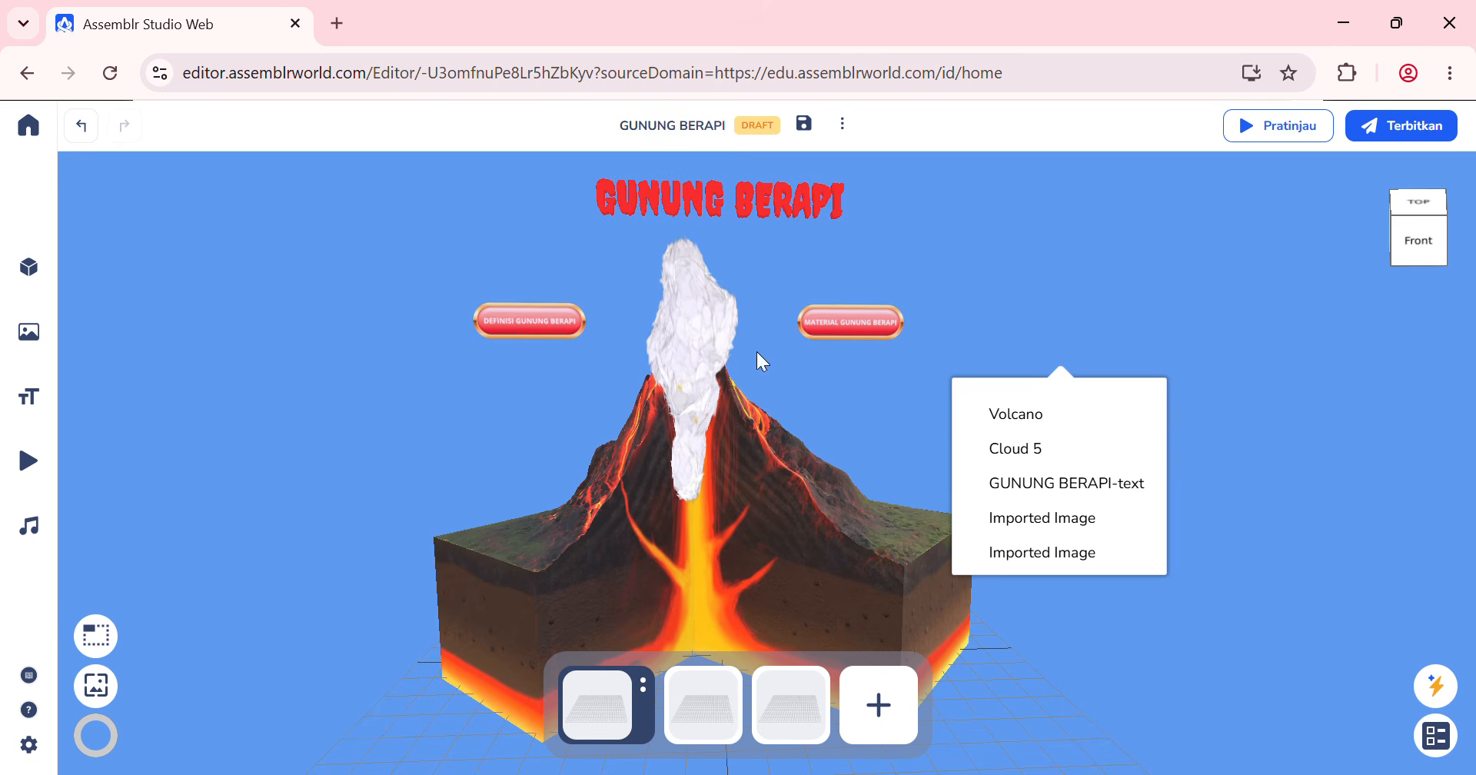
Step: Rename the DEFINISI GUNUNG BERAPI button image as TRIGER DEF, save the name and deselect the image
left_click(561, 323)
left_click_drag(1423, 311, 1253, 317)
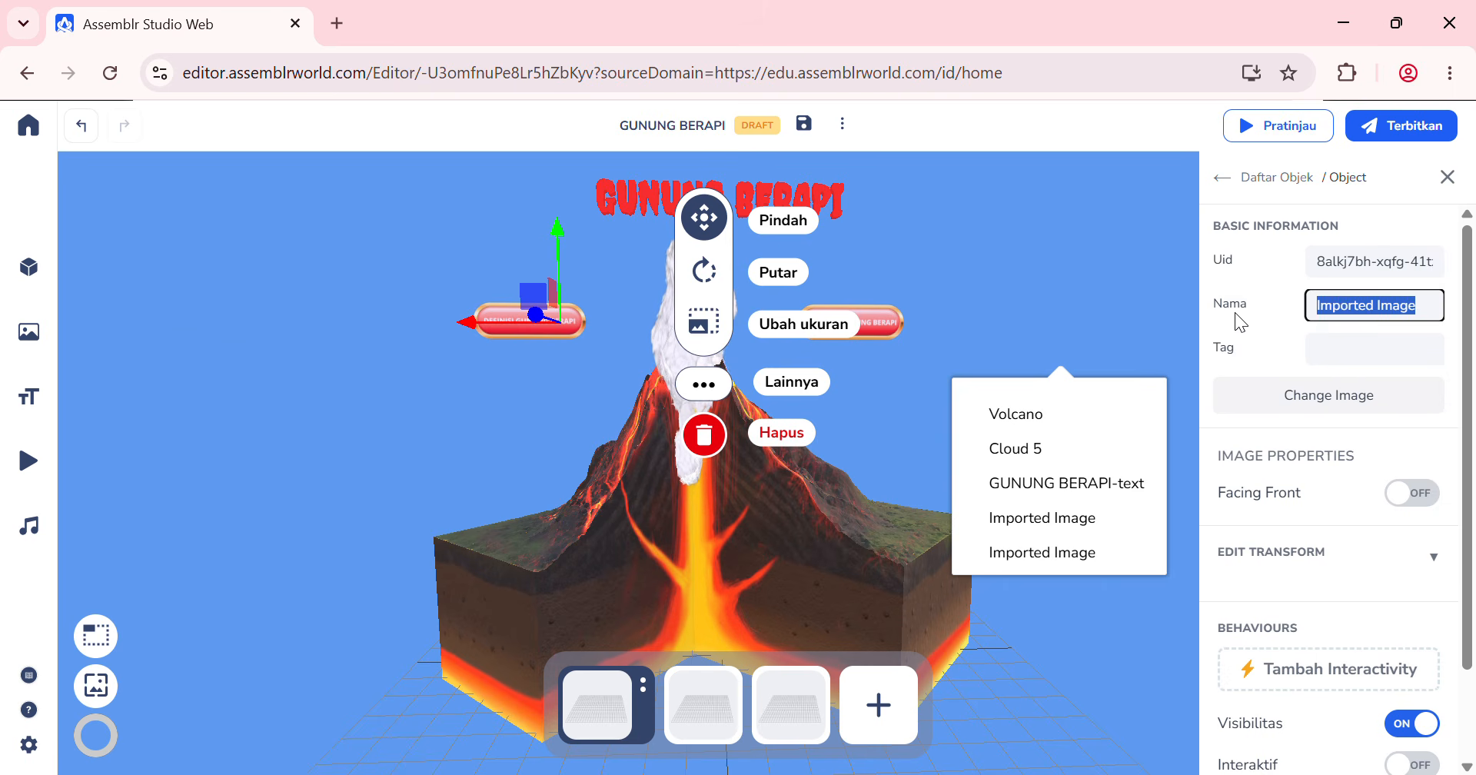
type("TRIGER")
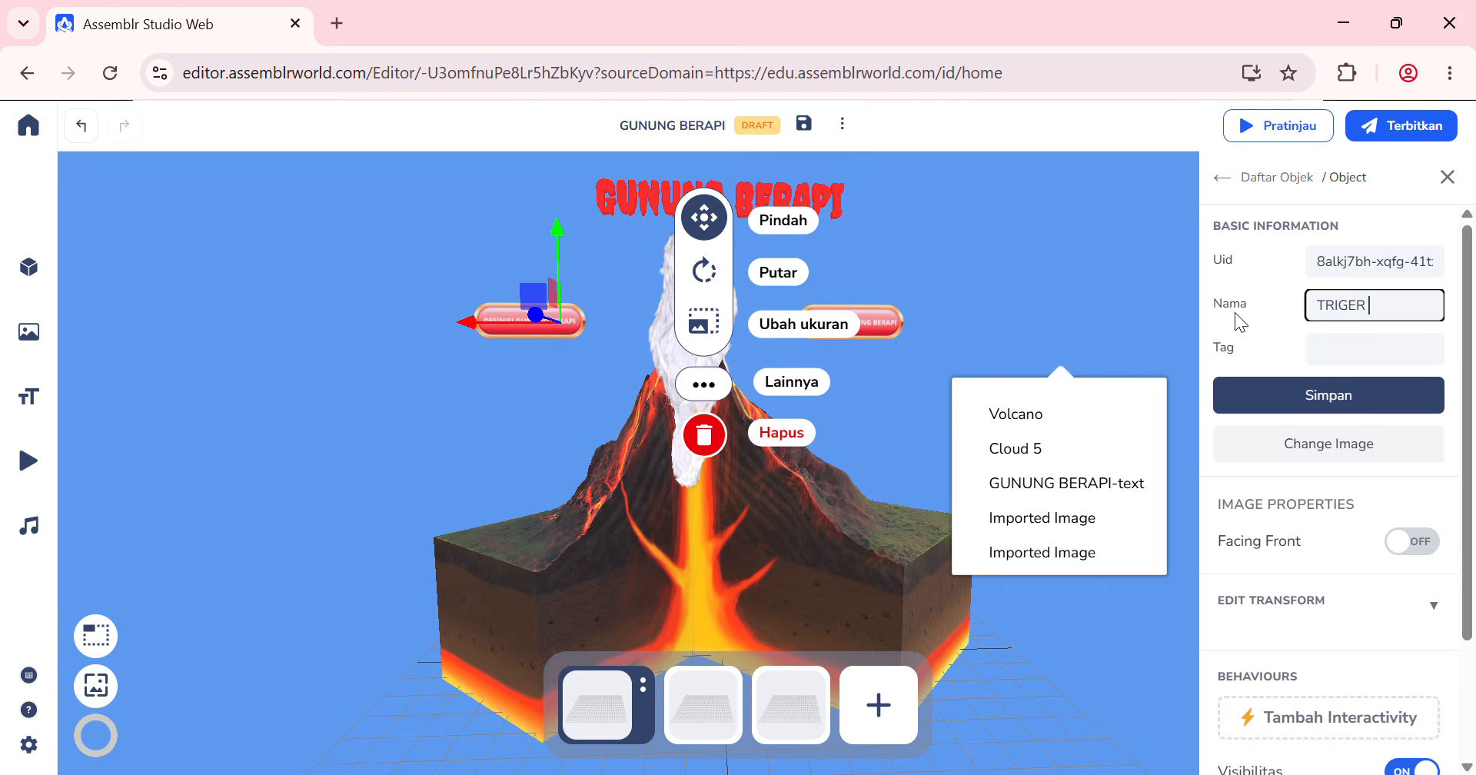
type(" DEF")
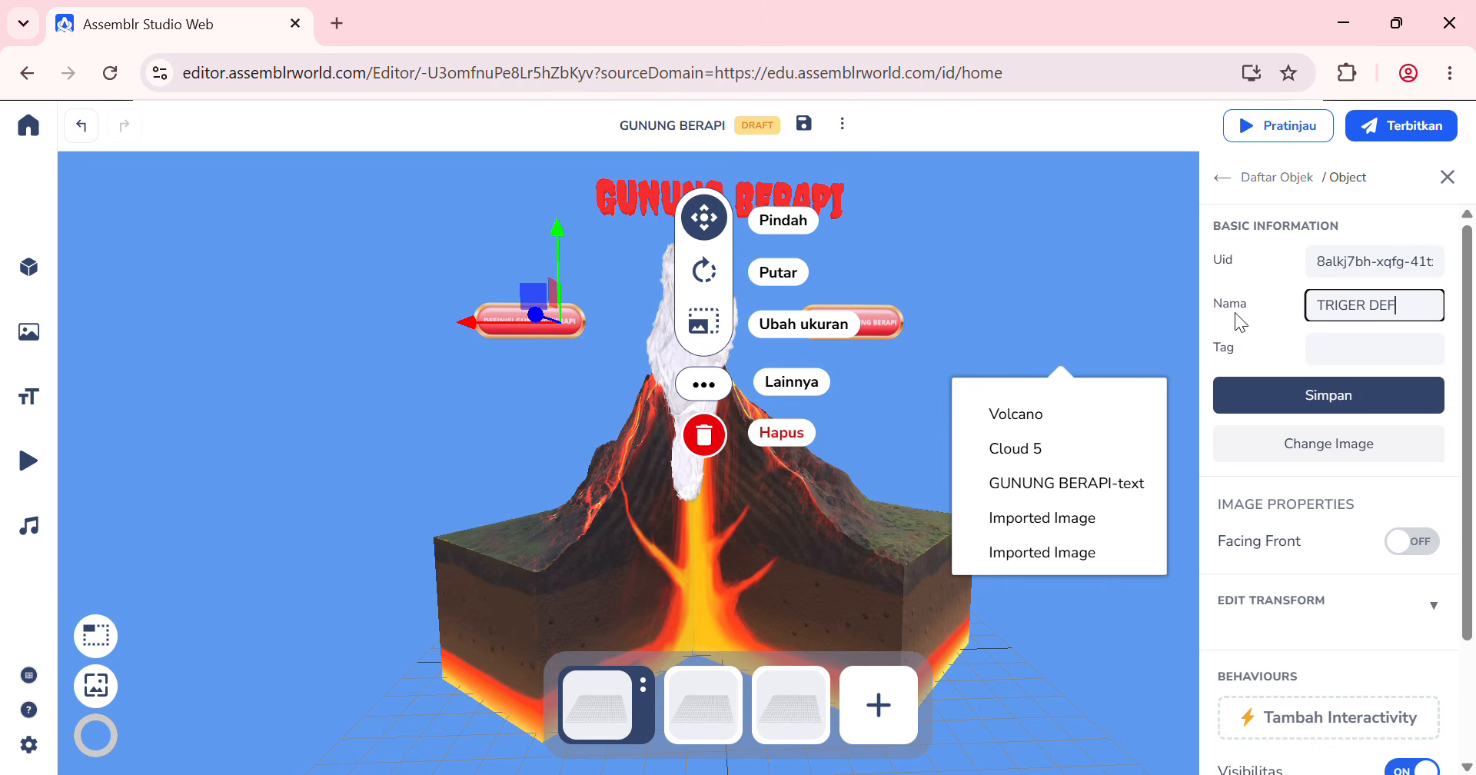
left_click(1317, 400)
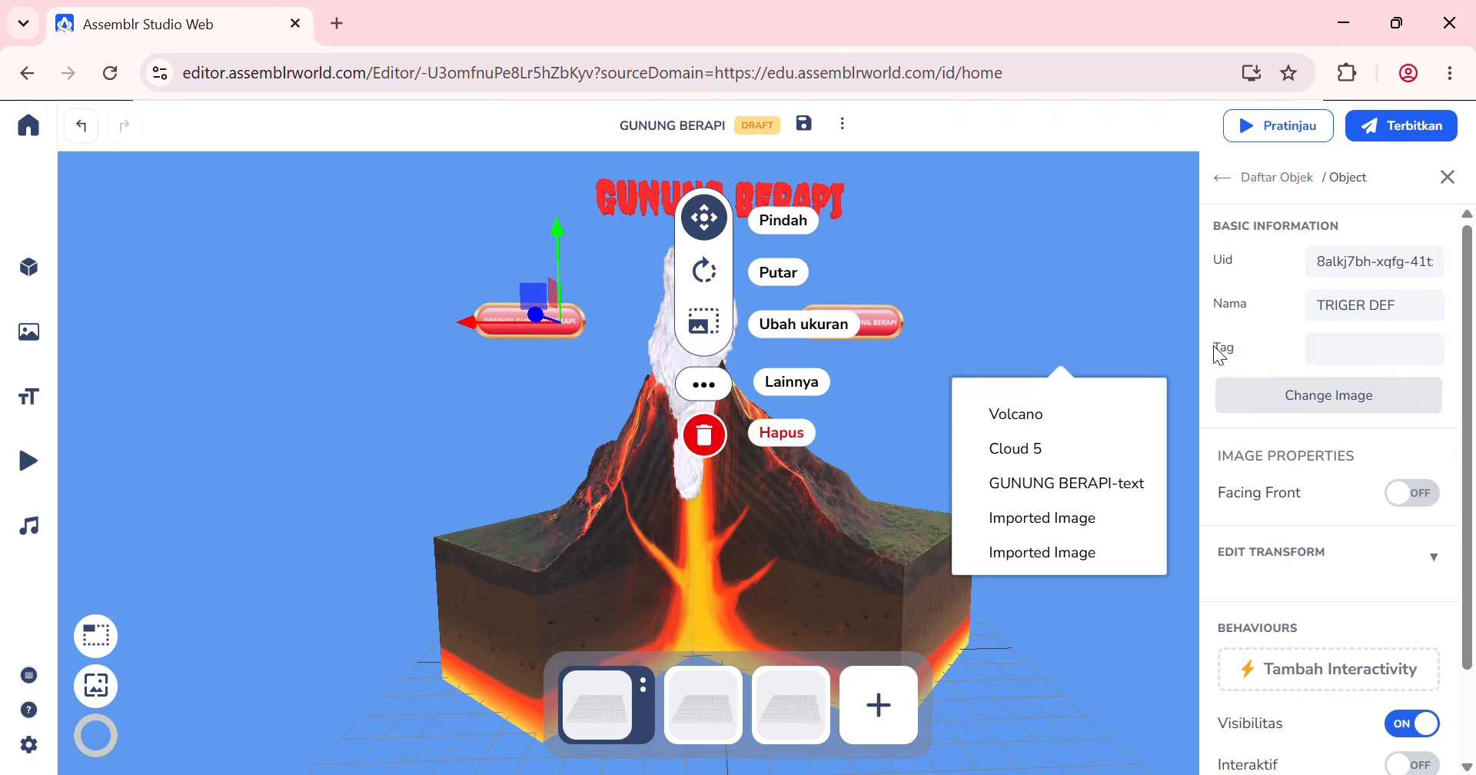
left_click(983, 297)
Step: Rename the MATERIAL GUNUNG BERAPI button image as TRIGER MATERIAL, save the name and close its object properties
left_click(859, 329)
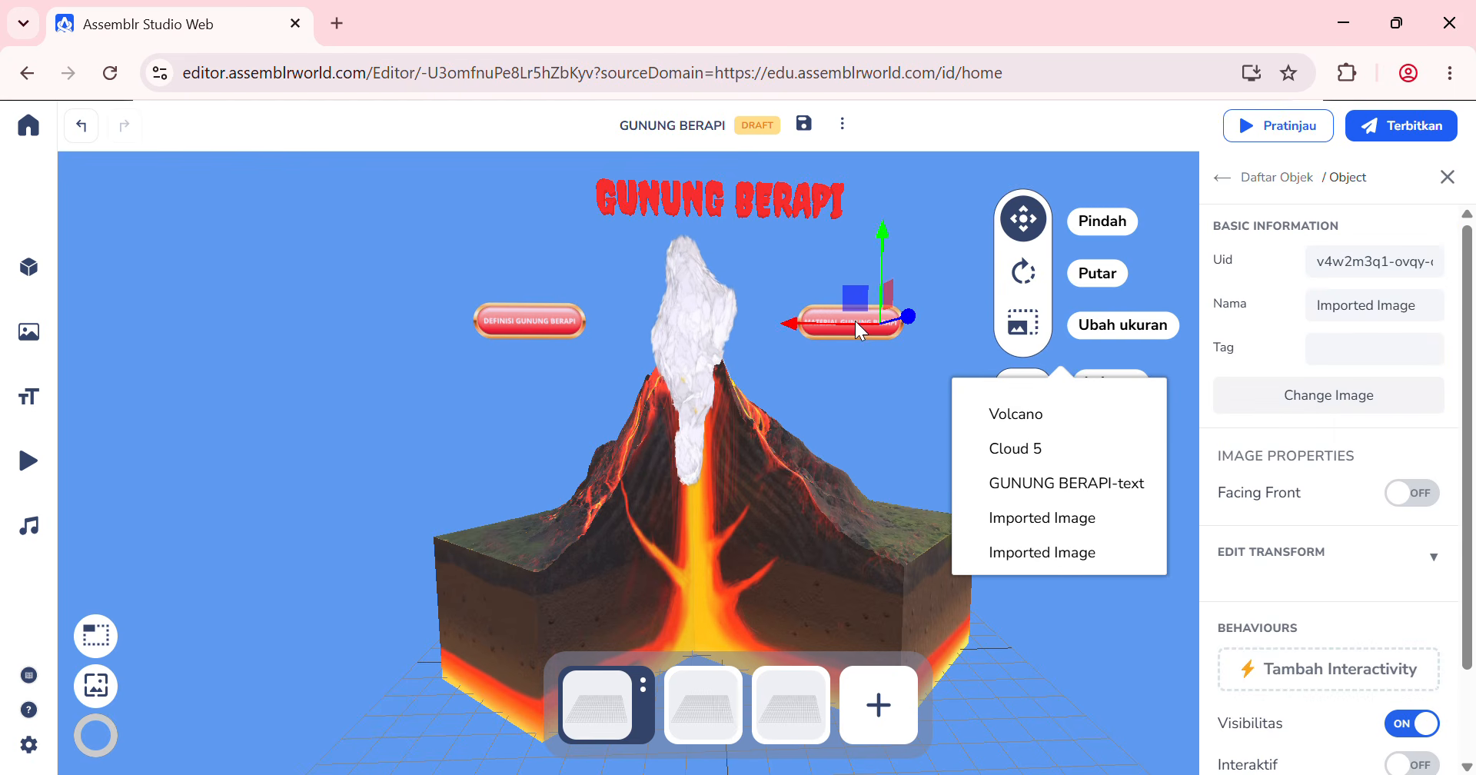
left_click_drag(1435, 313, 1259, 313)
type("TR")
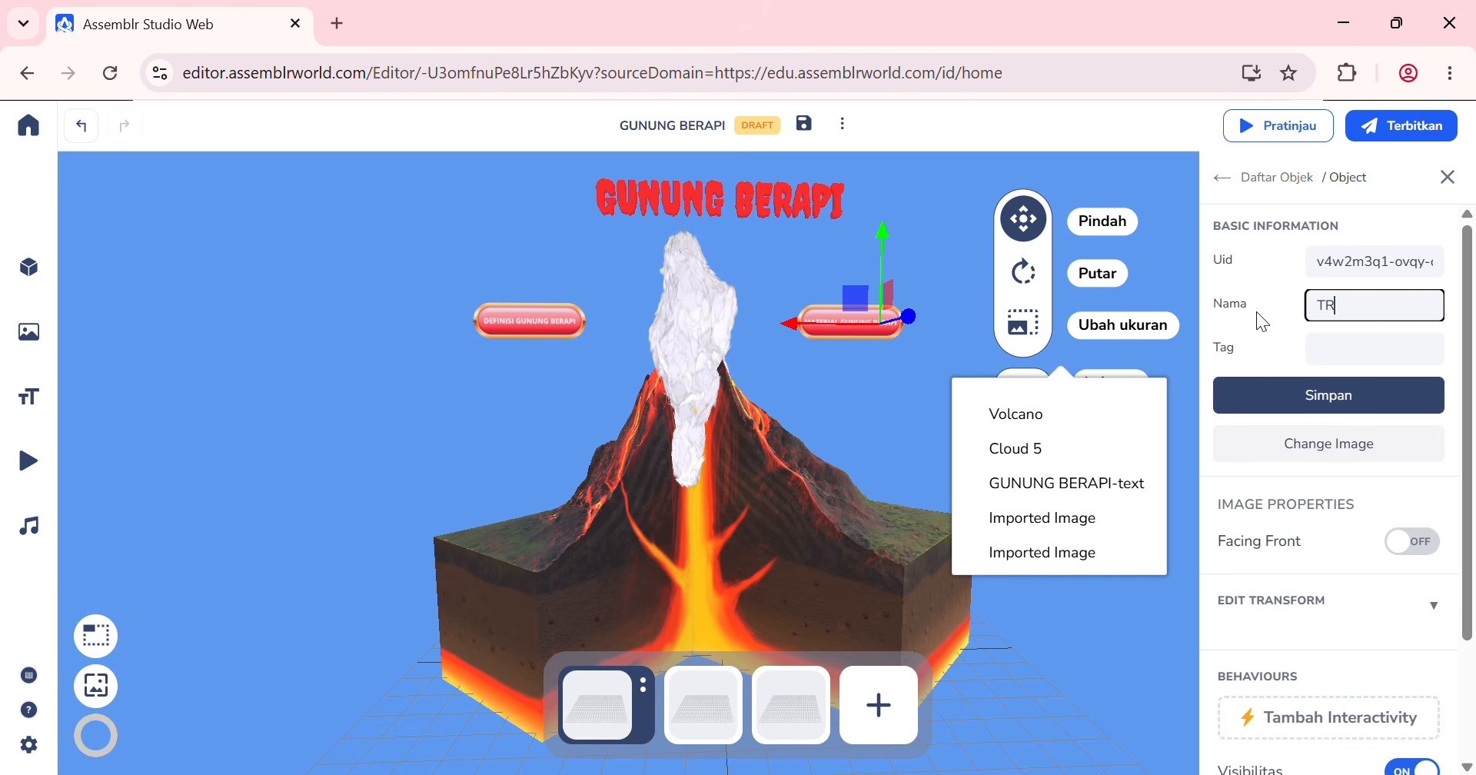
type("IGER ")
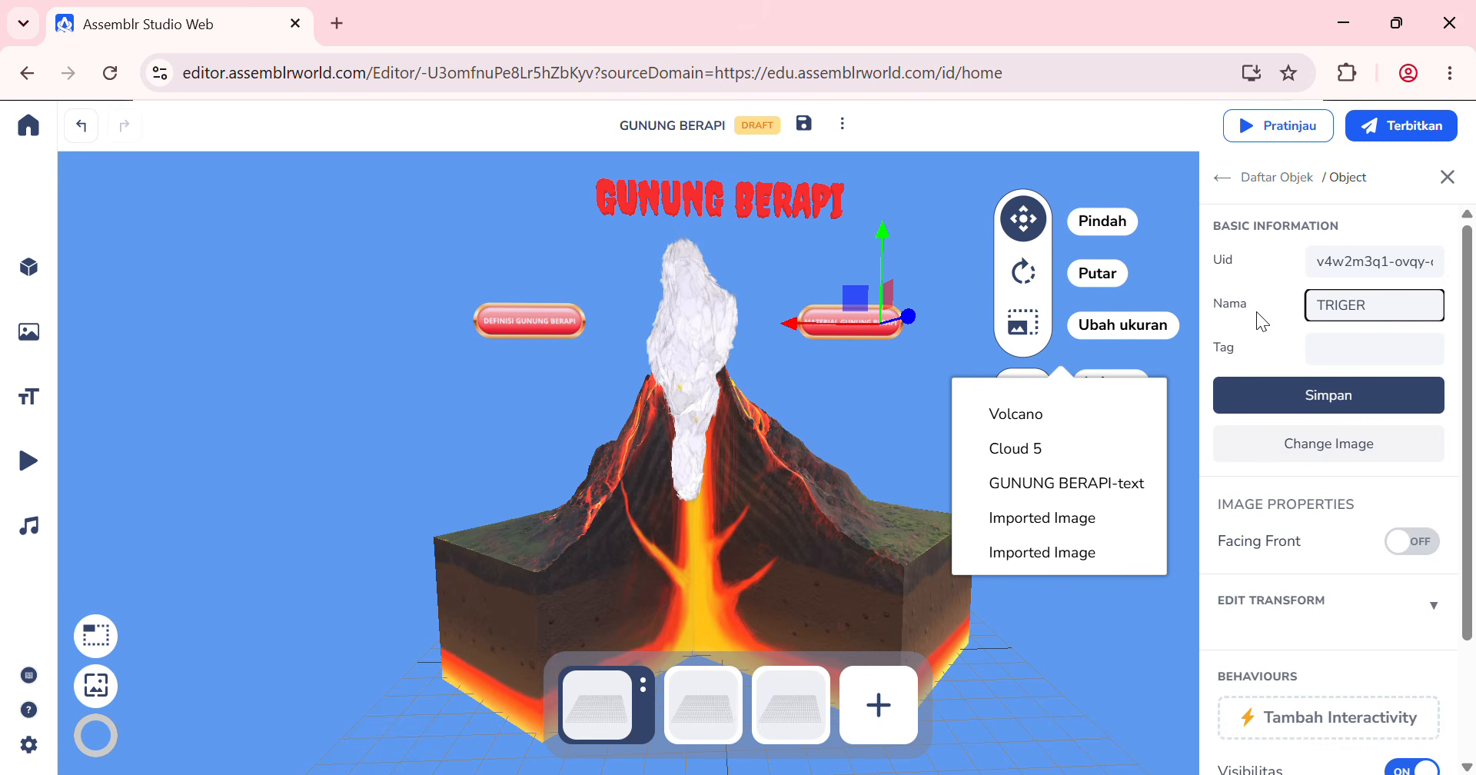
type("MATER")
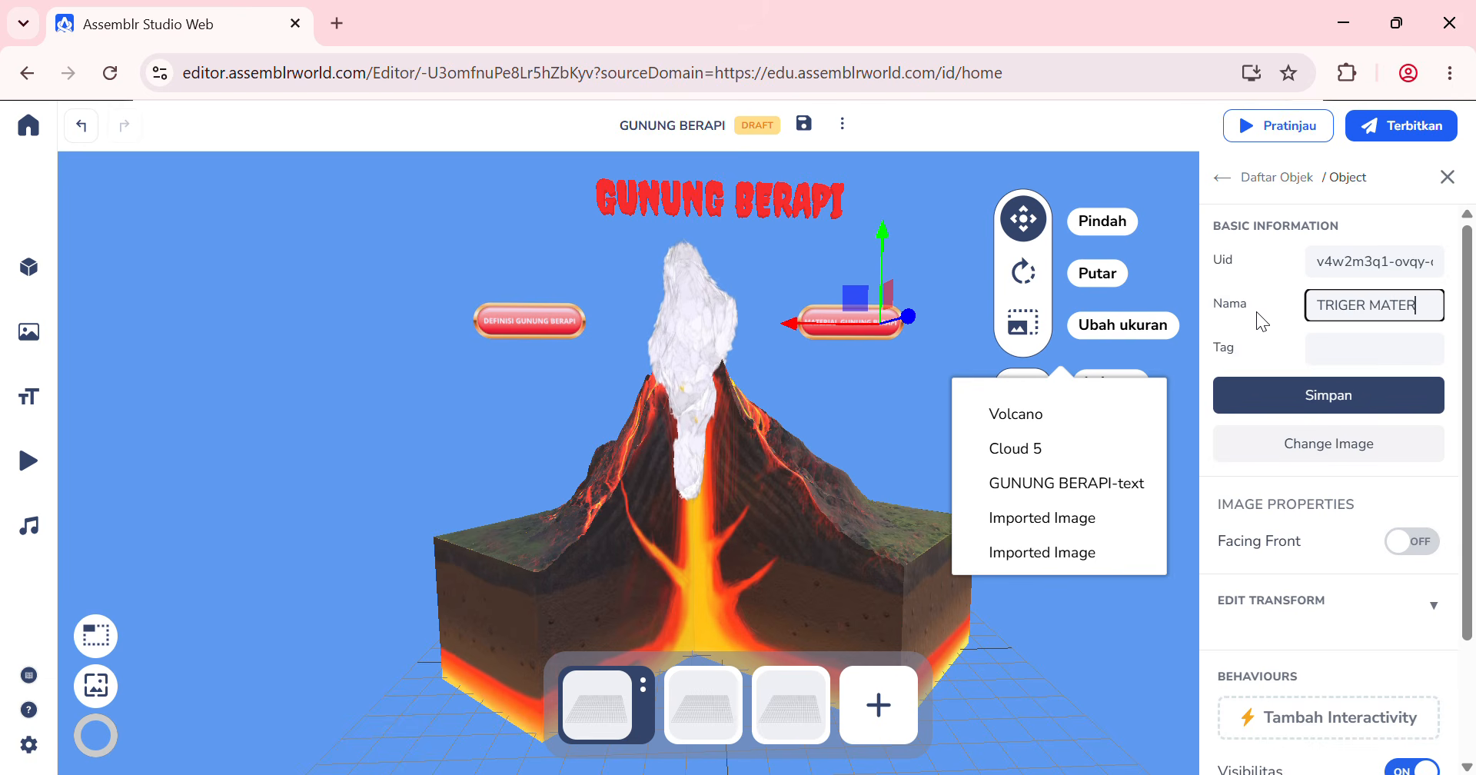
type("IA")
key("BackSpace")
key("BackSpace")
key("BackSpace")
key("BackSpace")
key("BackSpace")
key("BackSpace")
key("BackSpace")
key("BackSpace")
key("BackSpace")
key("BackSpace")
key("BackSpace")
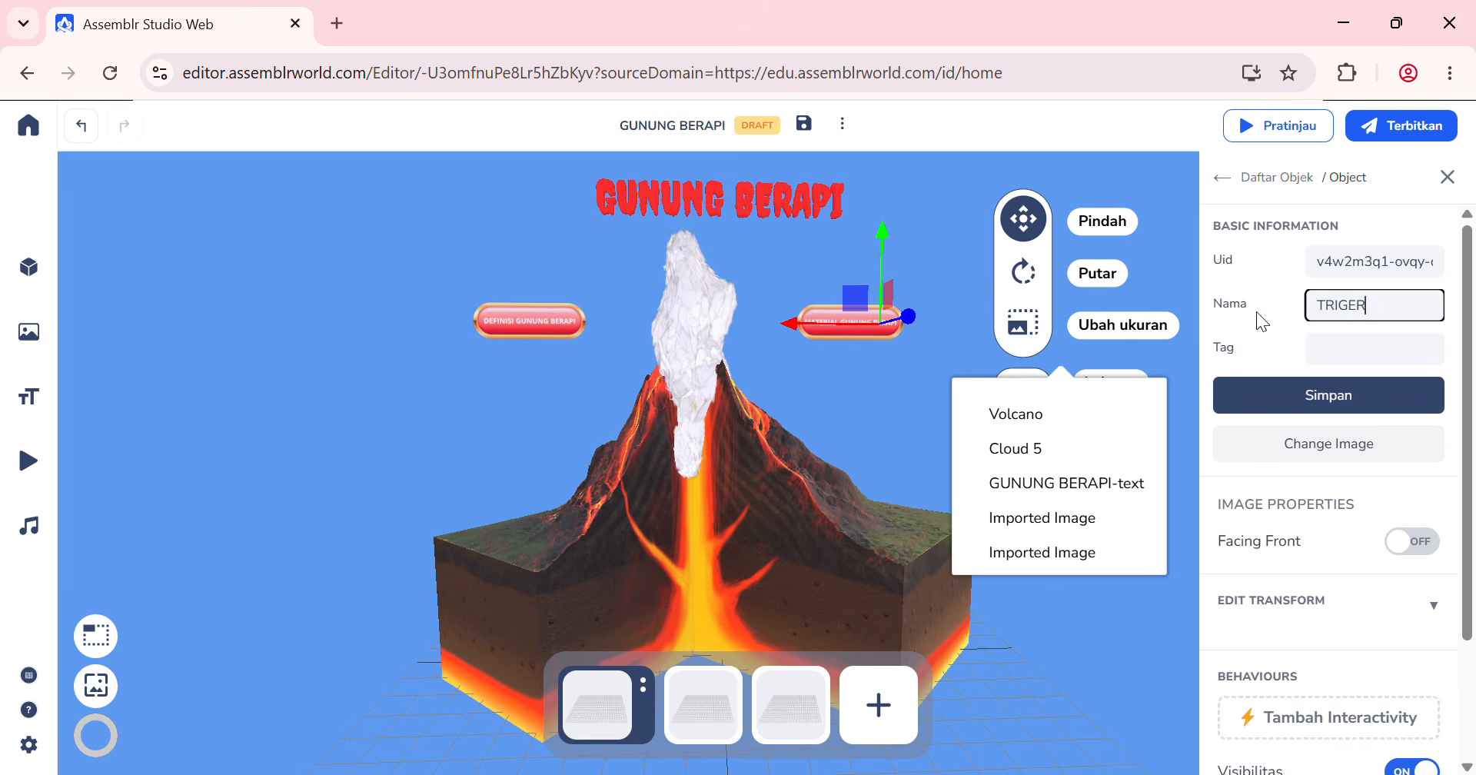
type("ER")
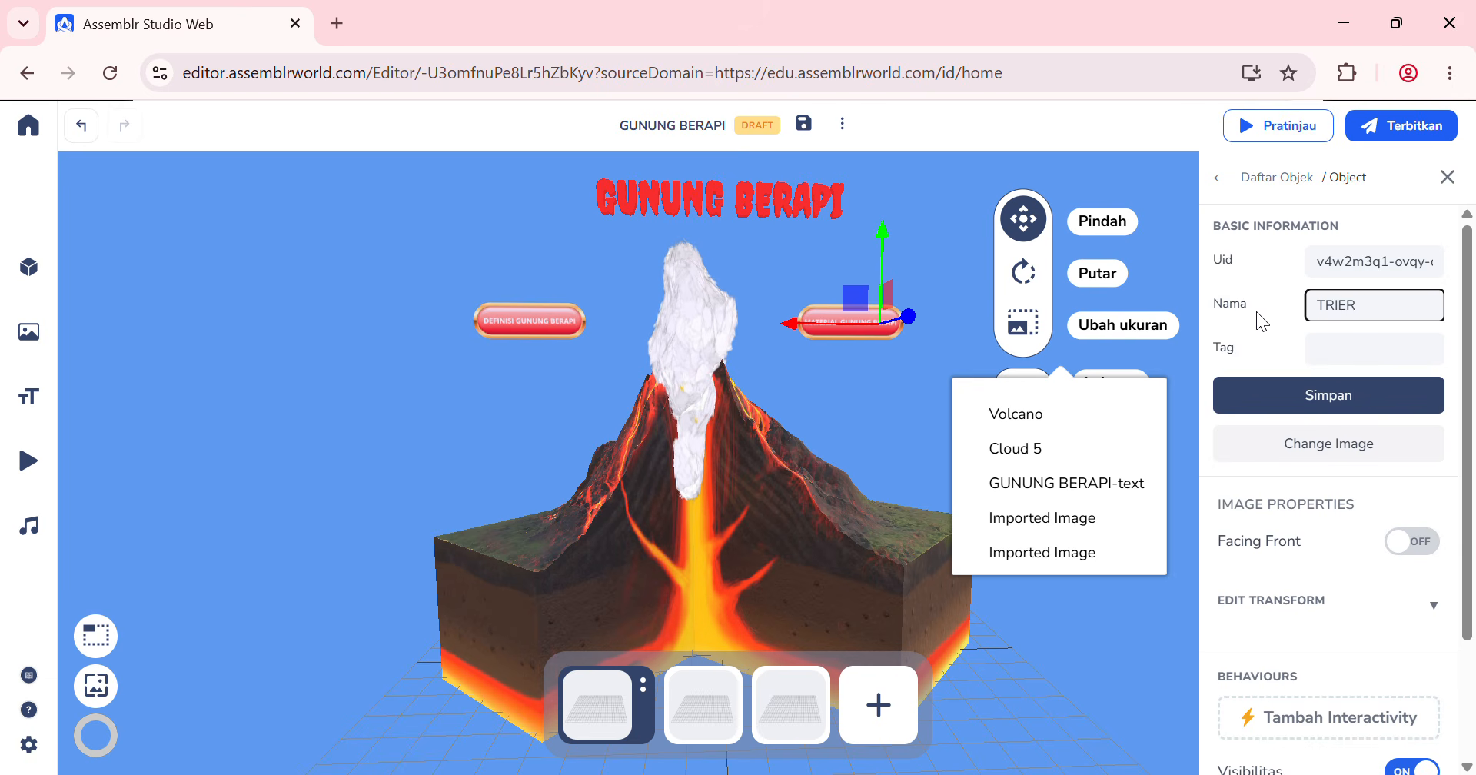
key("BackSpace")
key("BackSpace")
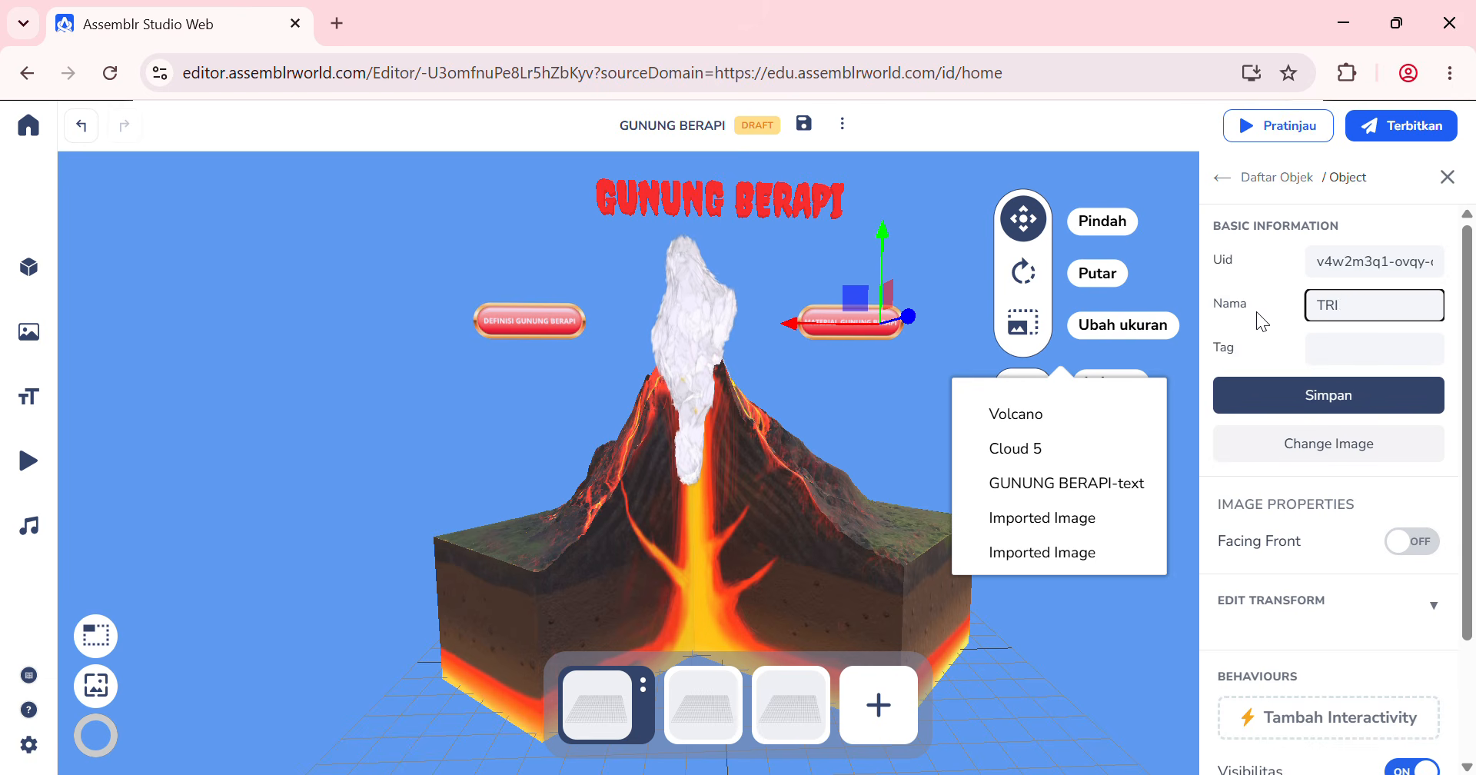
type("GER MA")
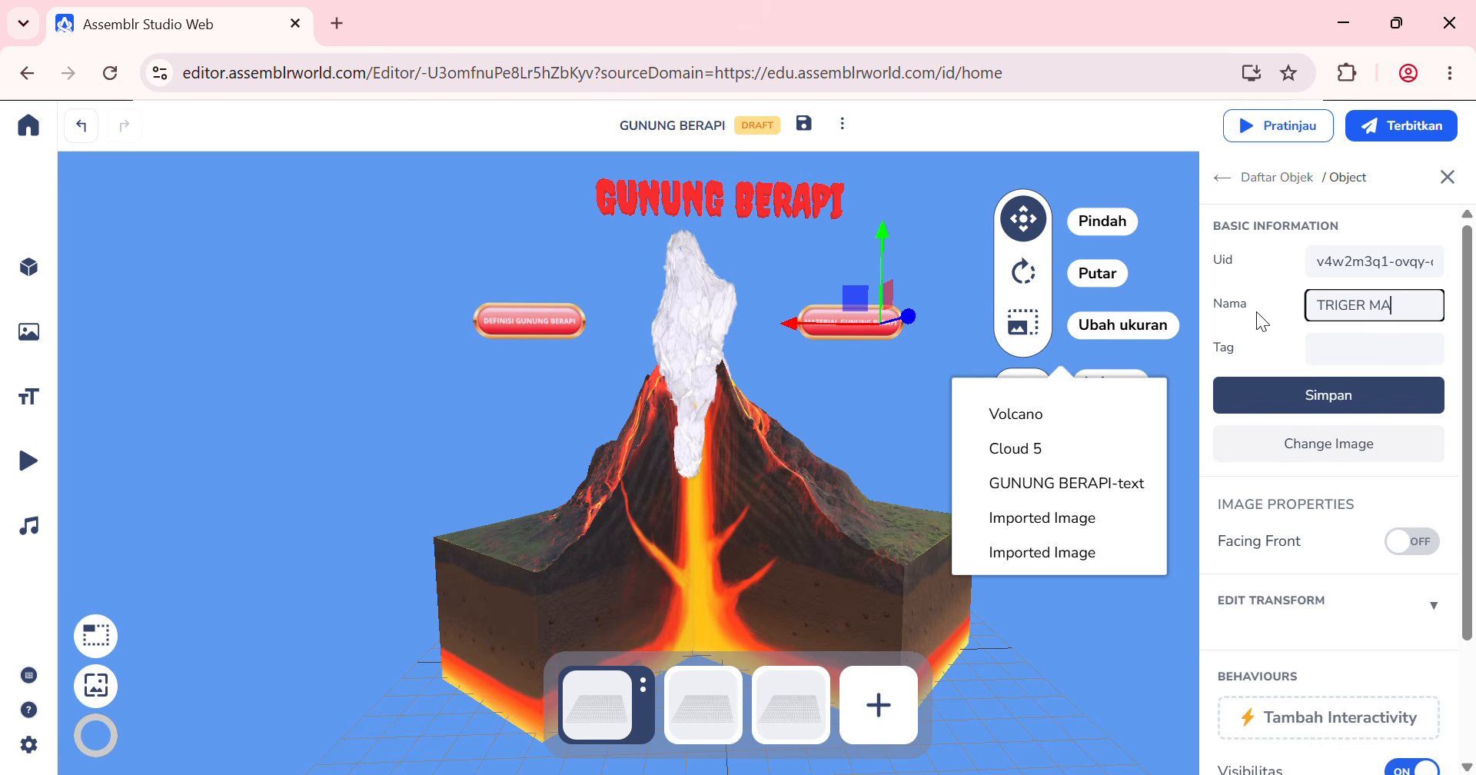
type("YER")
key("BackSpace")
key("BackSpace")
key("BackSpace")
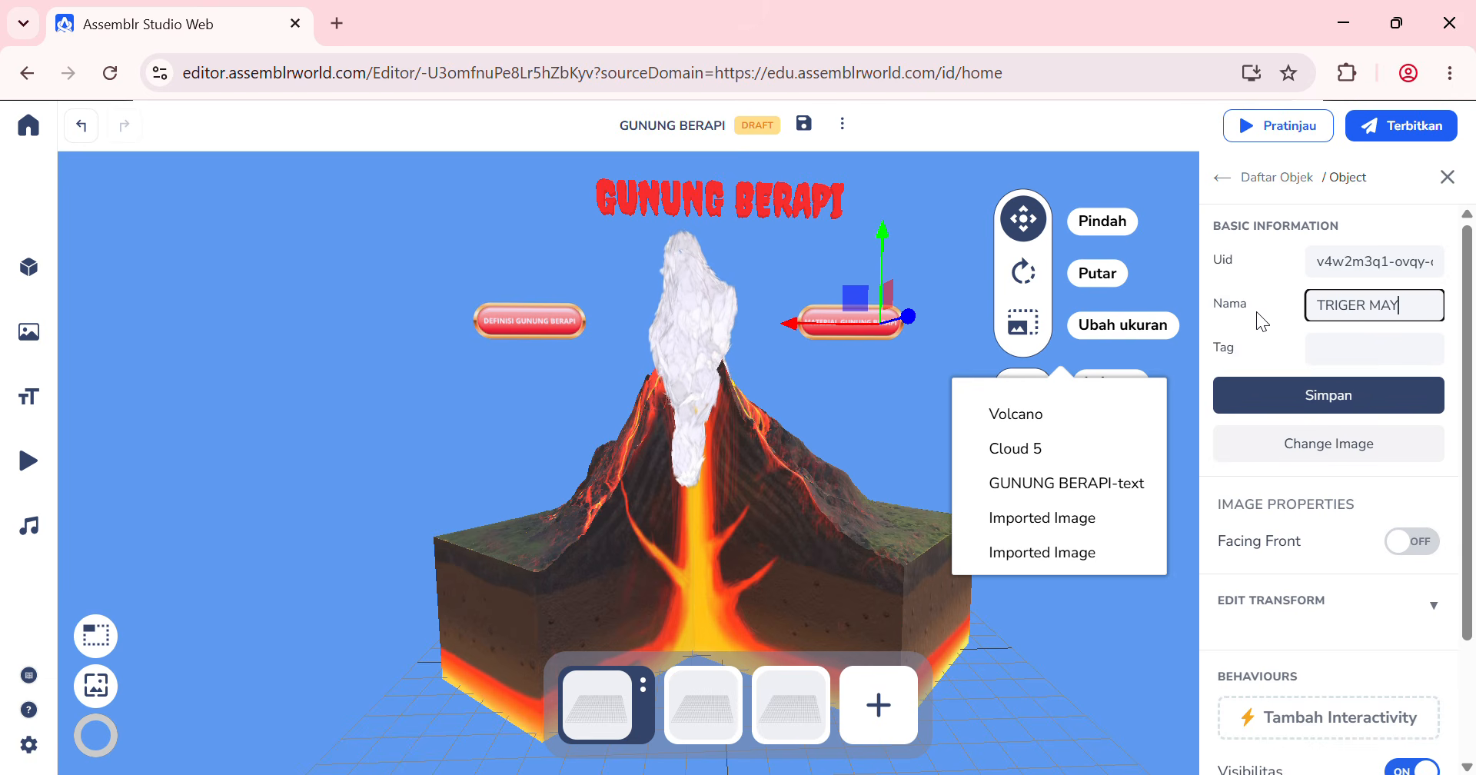
type("TERIAL")
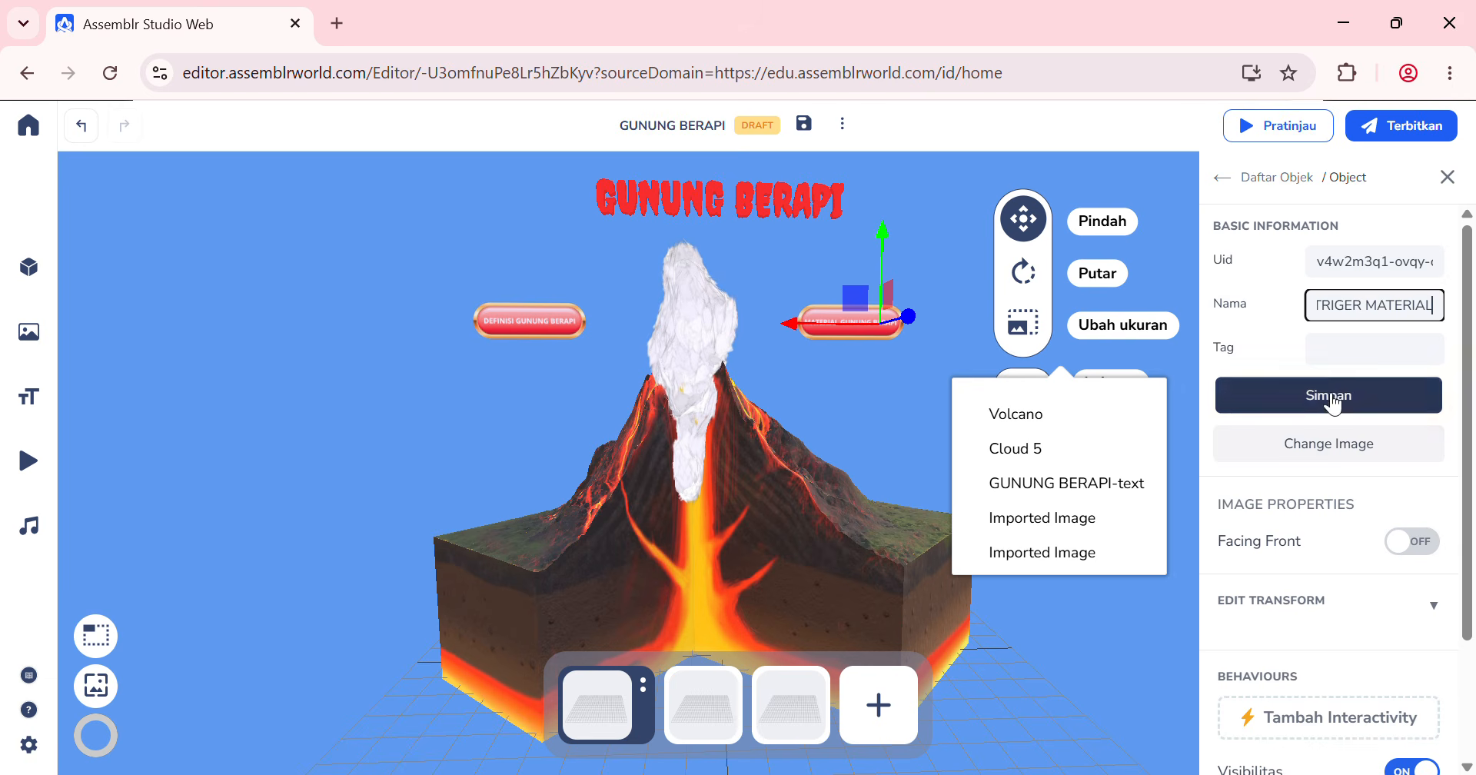
left_click(1239, 399)
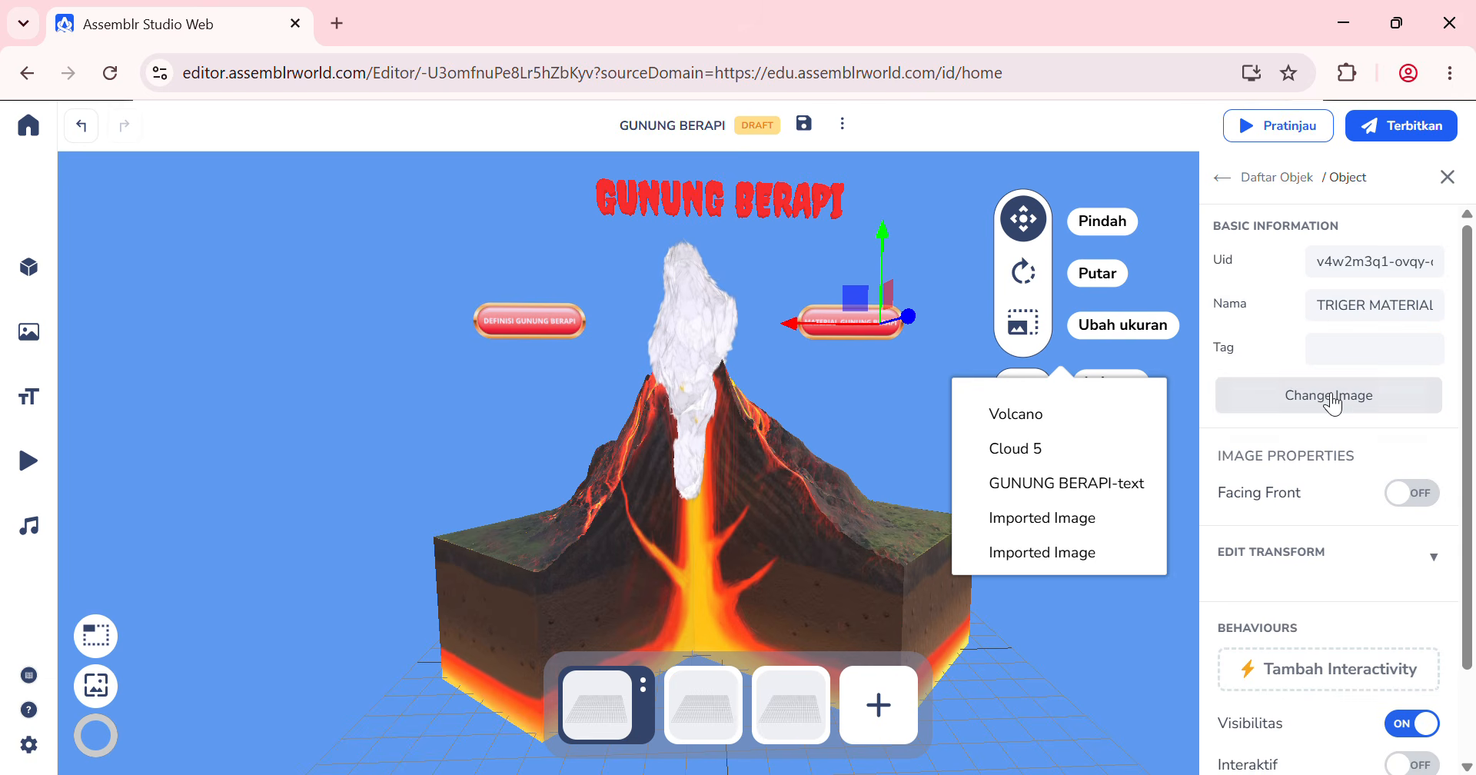
left_click(1447, 176)
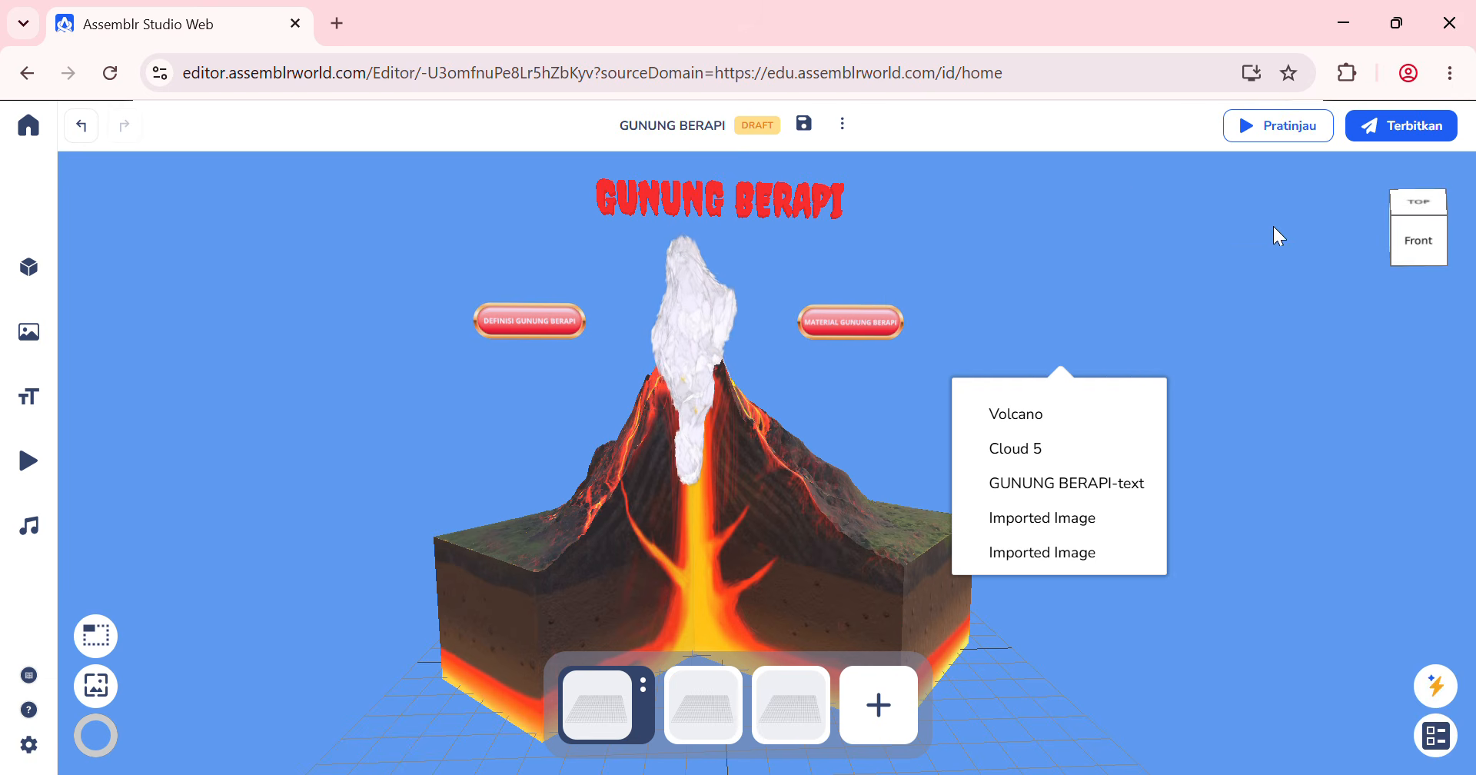
Step: Reopen the interactivity block editor and set the "when is clicked" event's object to TRIGER DEF
left_click(1437, 685)
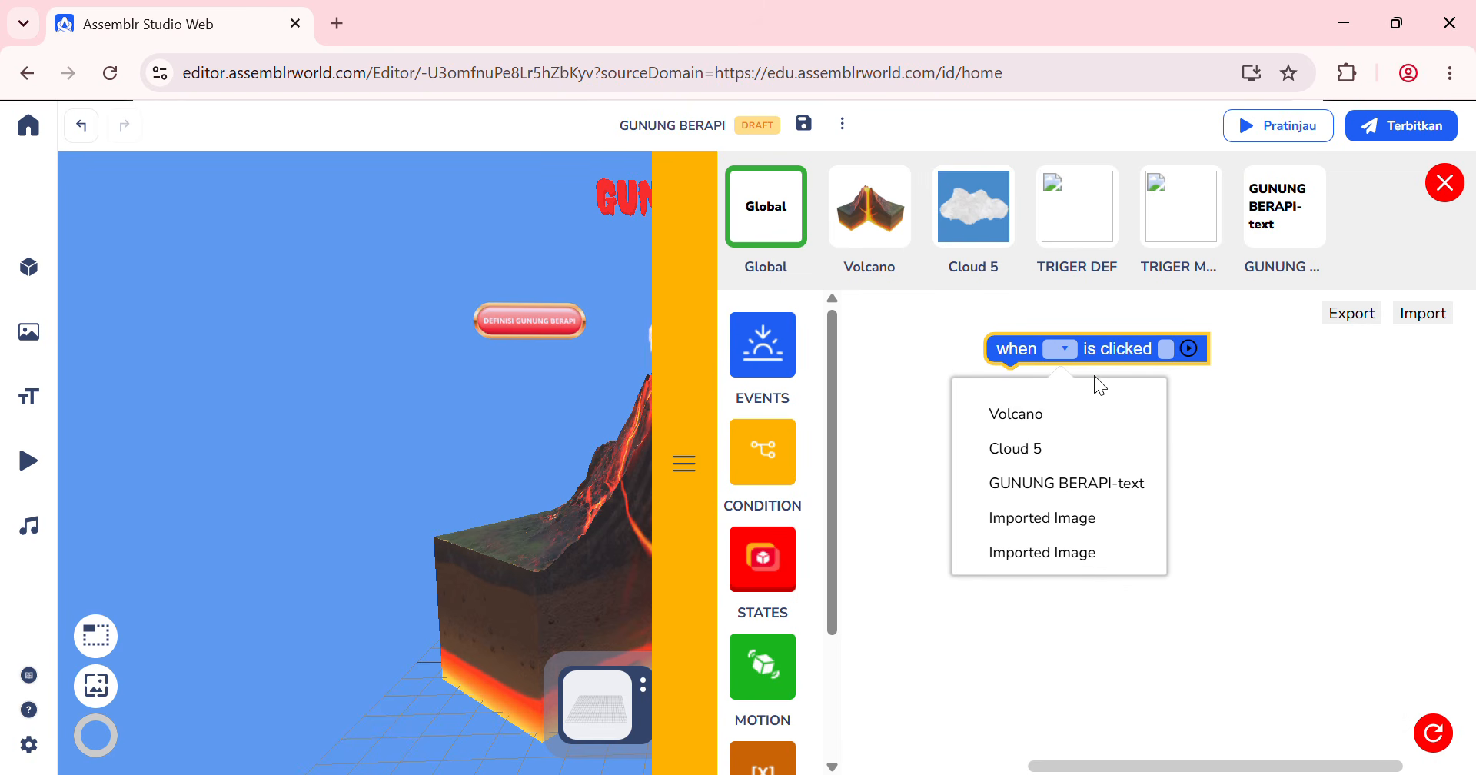
left_click(1067, 357)
left_click(1068, 357)
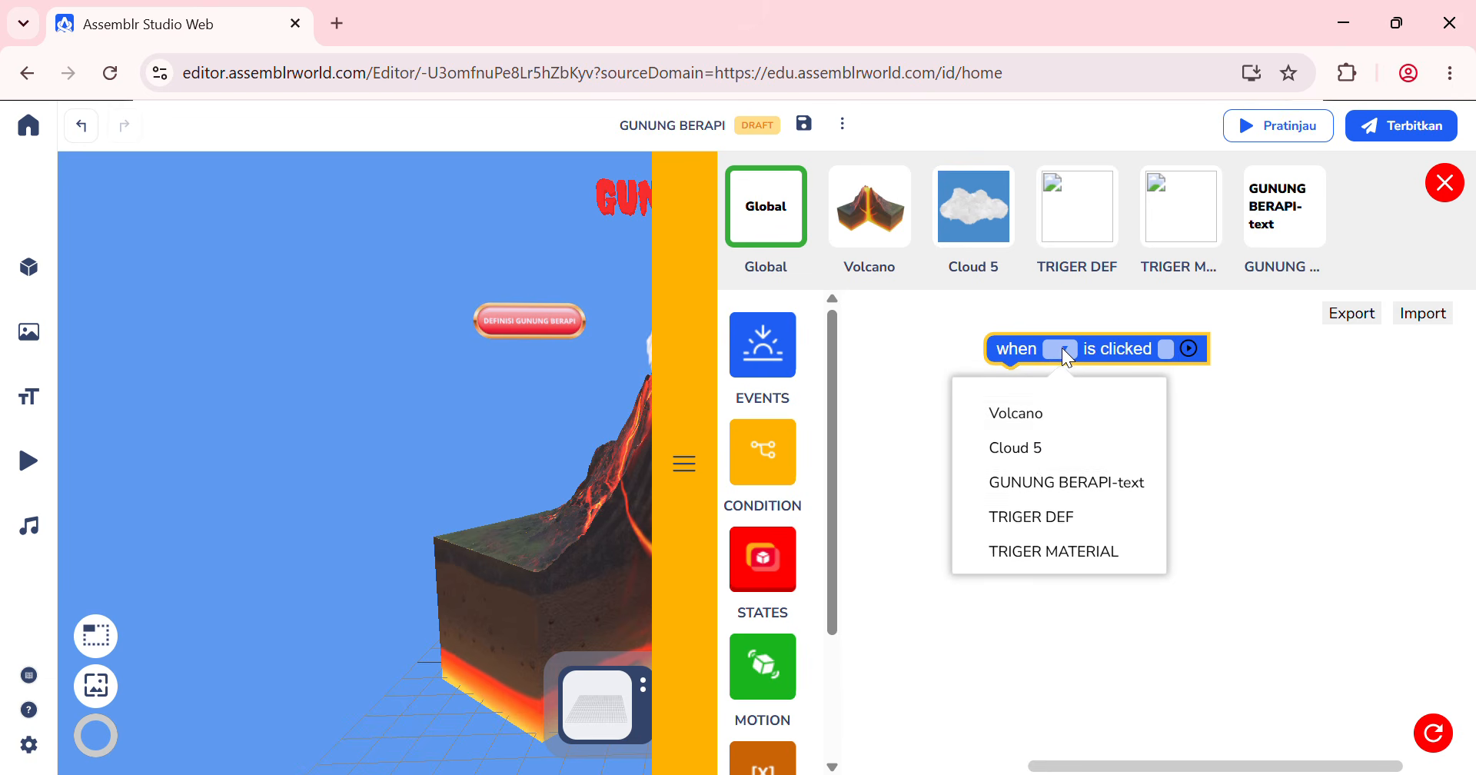
left_click(1024, 514)
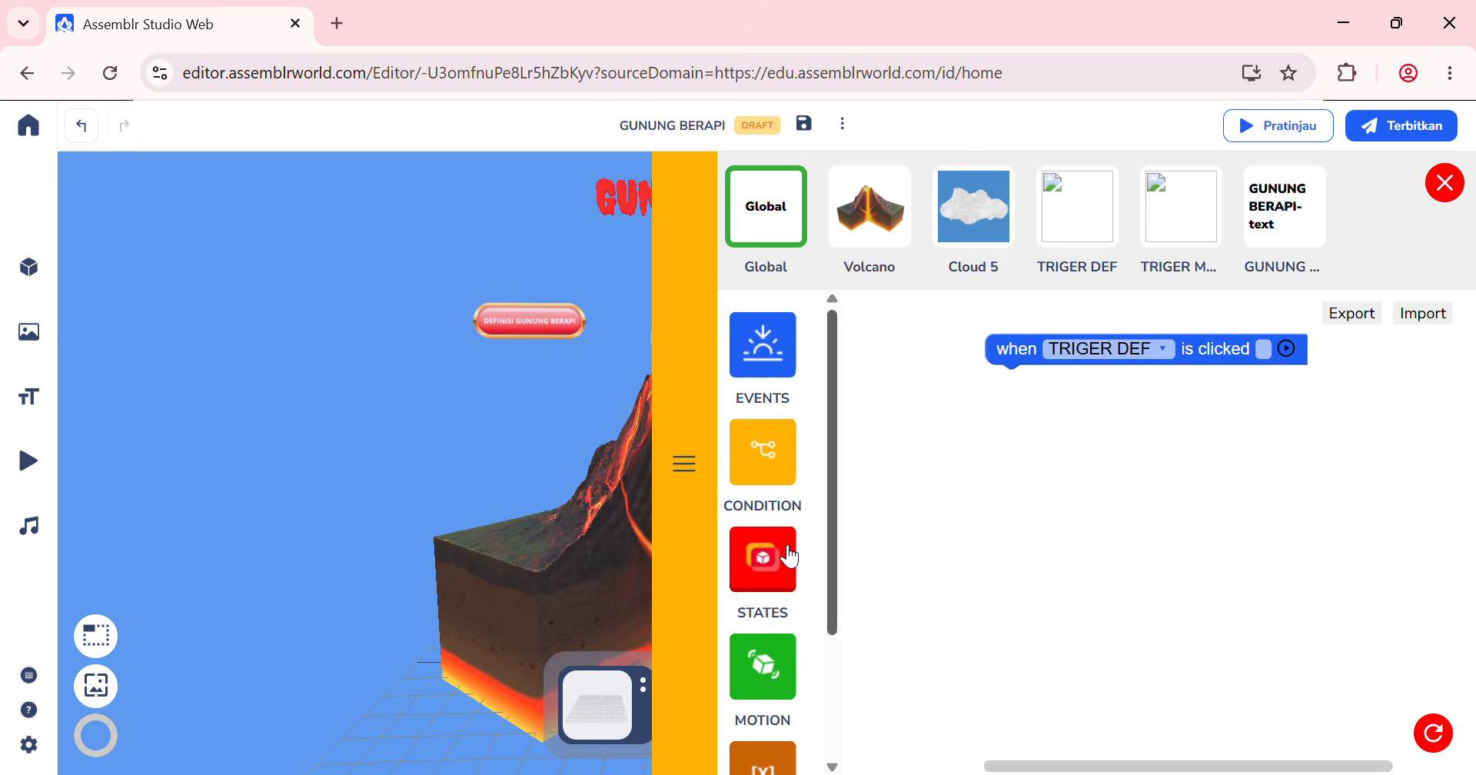
Step: Attach a "switch scene to" state block under the TRIGER DEF event and set its target to scene-2
left_click(762, 559)
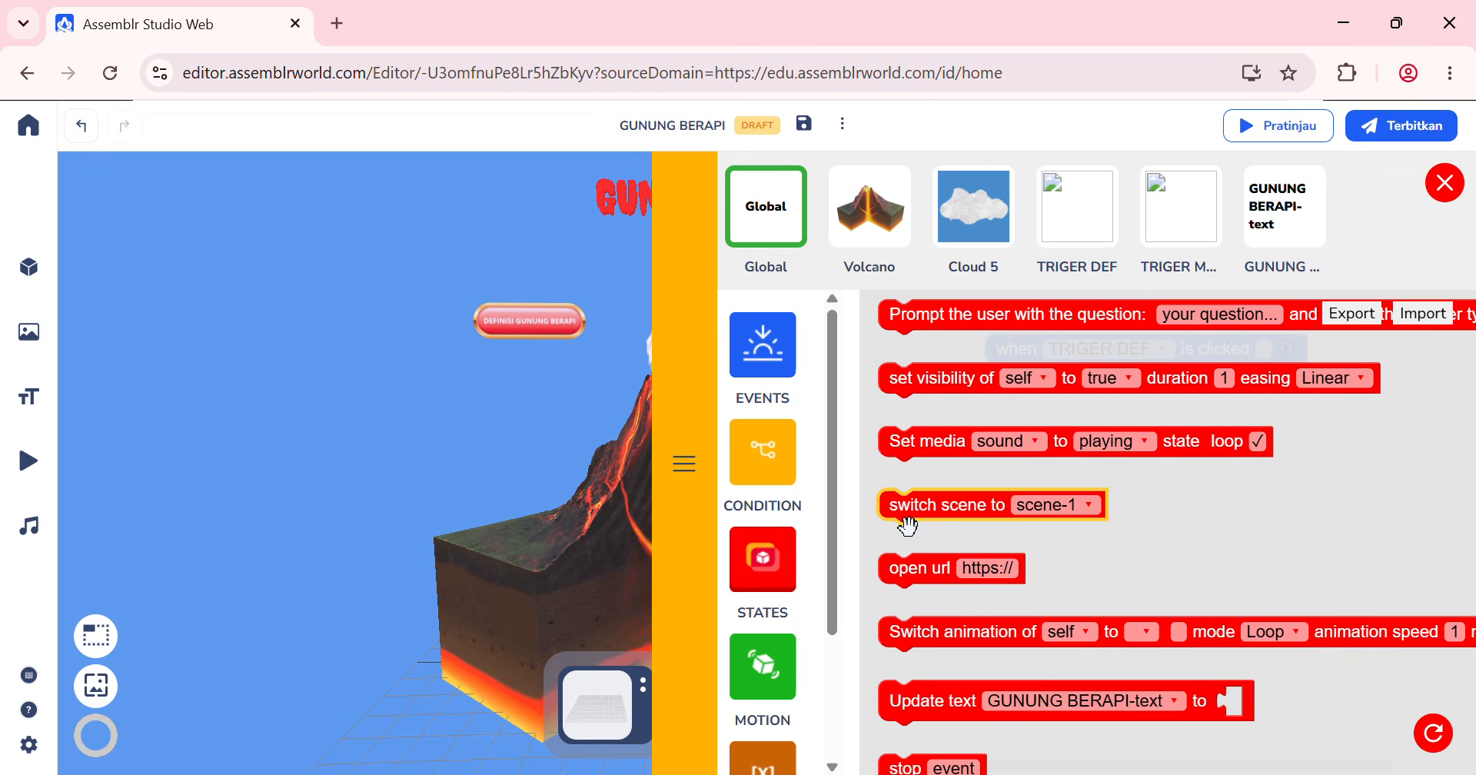
left_click_drag(939, 507, 1007, 402)
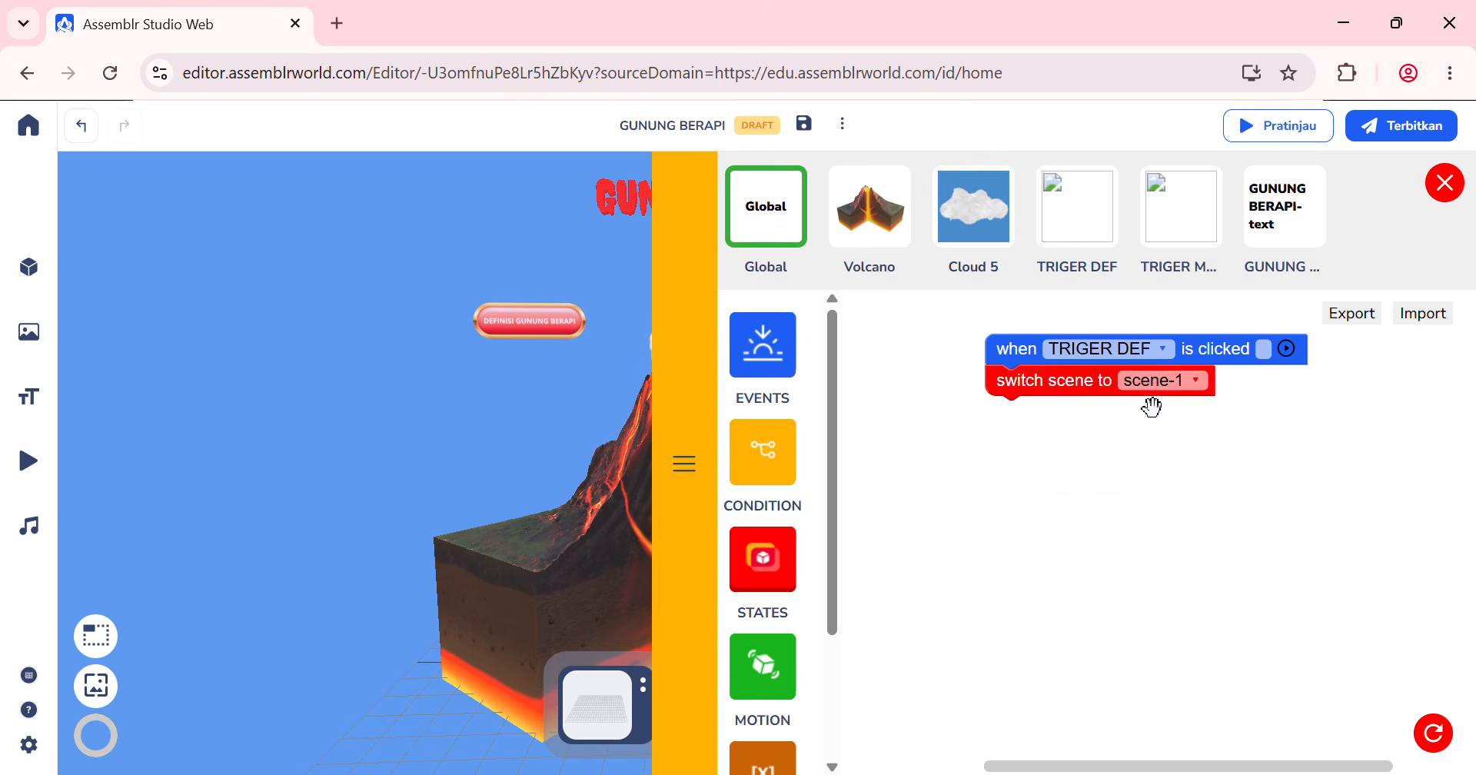
left_click(1196, 387)
left_click(1150, 467)
Step: Widen the block editor, duplicate the TRIGER DEF event with its scene switch, and place the copy below the original
left_click_drag(686, 464, 650, 439)
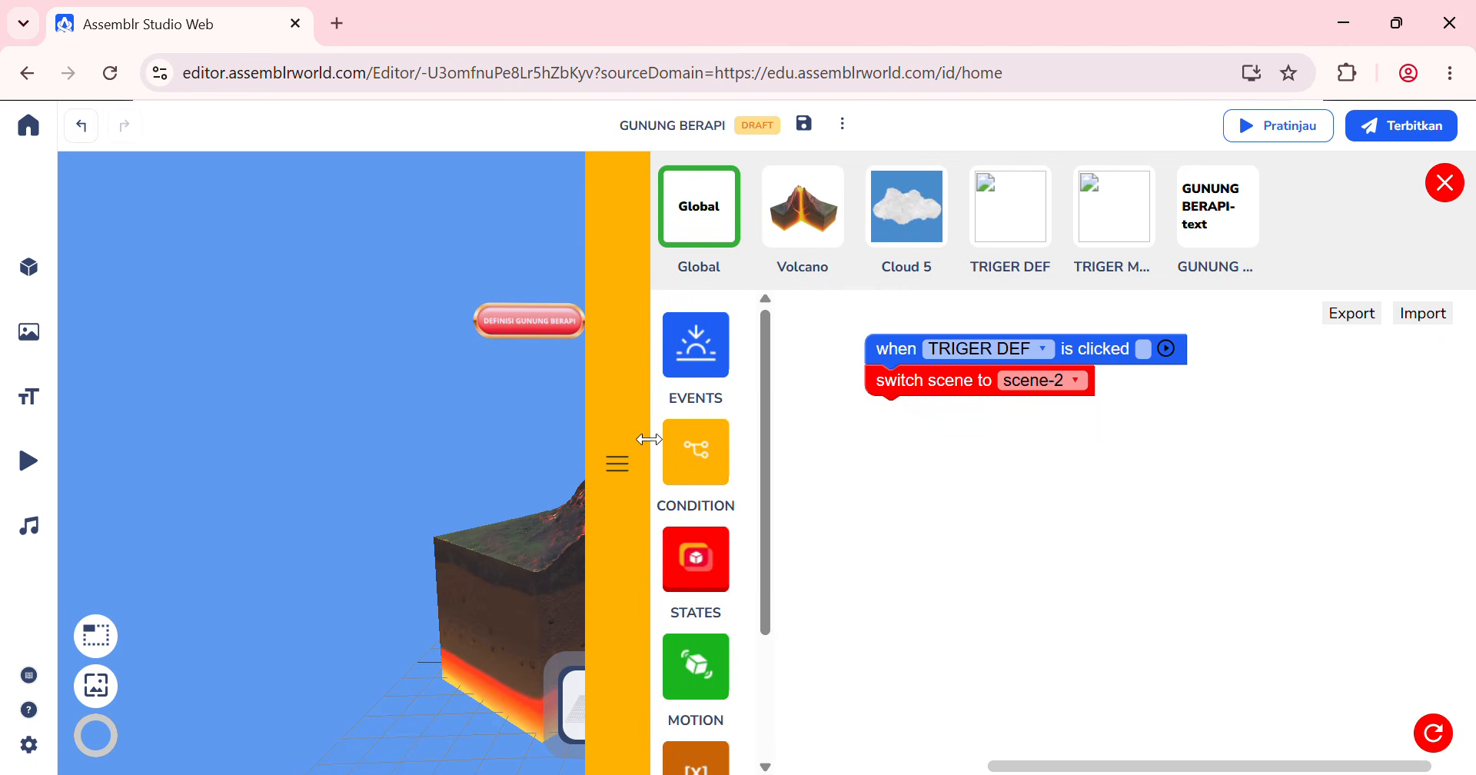
left_click(912, 364)
right_click(912, 364)
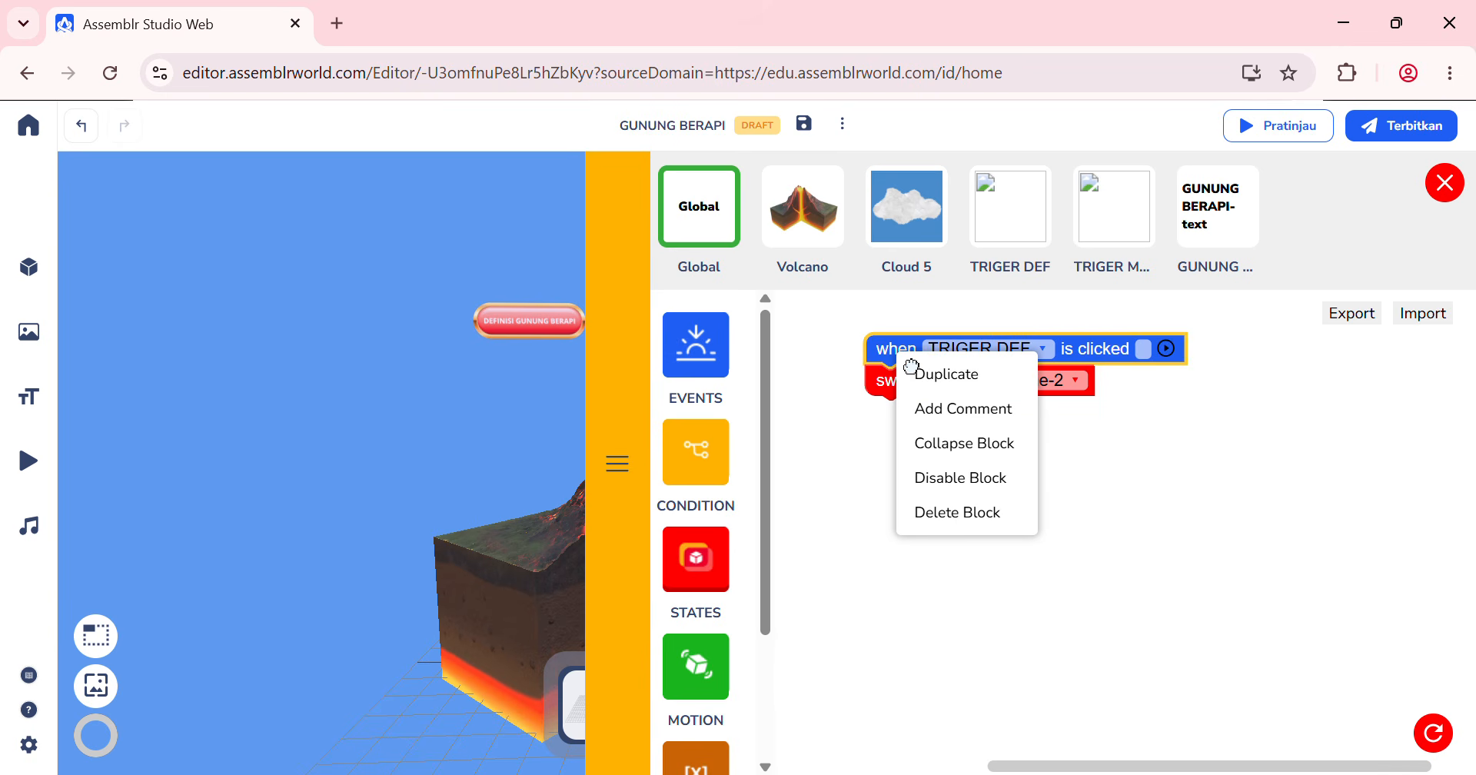
left_click(945, 373)
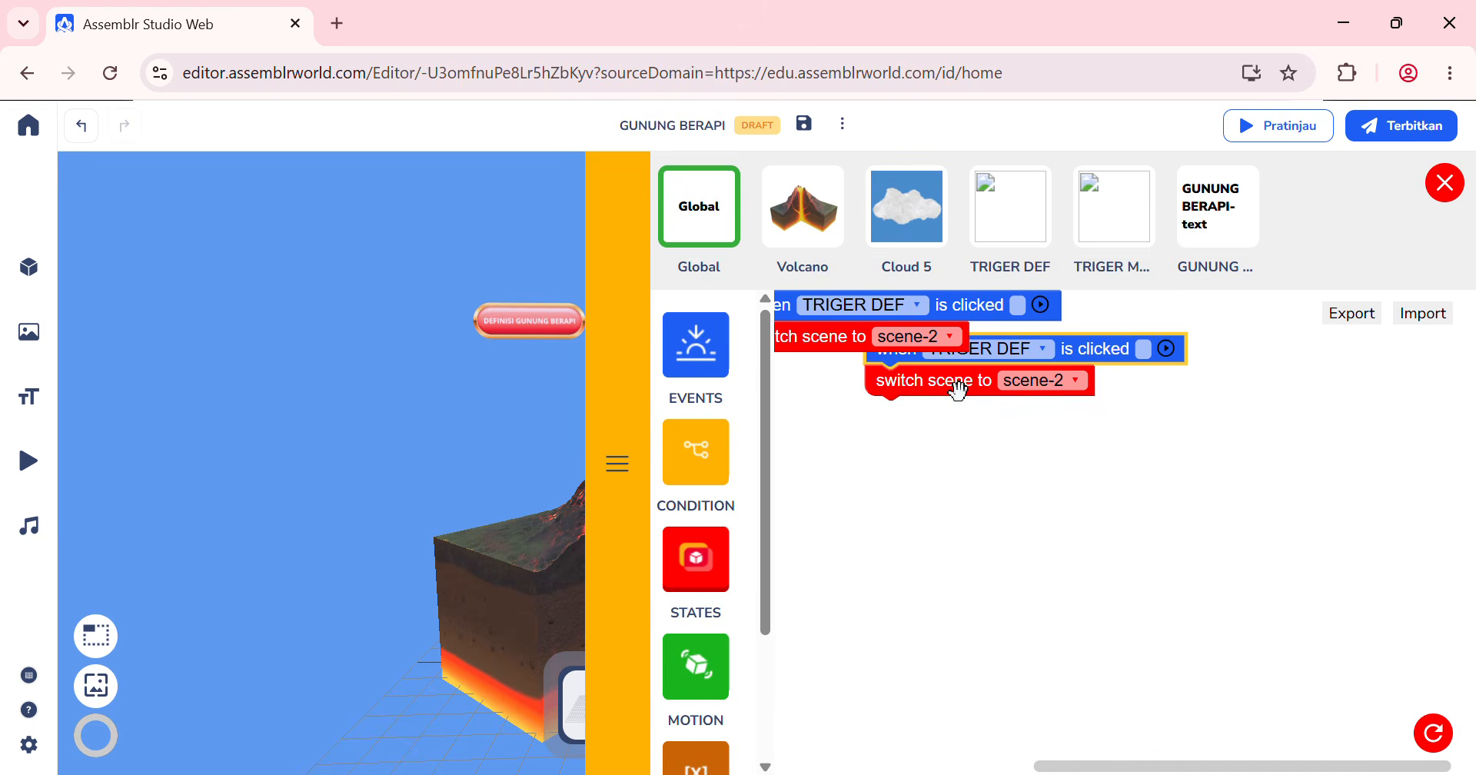
left_click(696, 346)
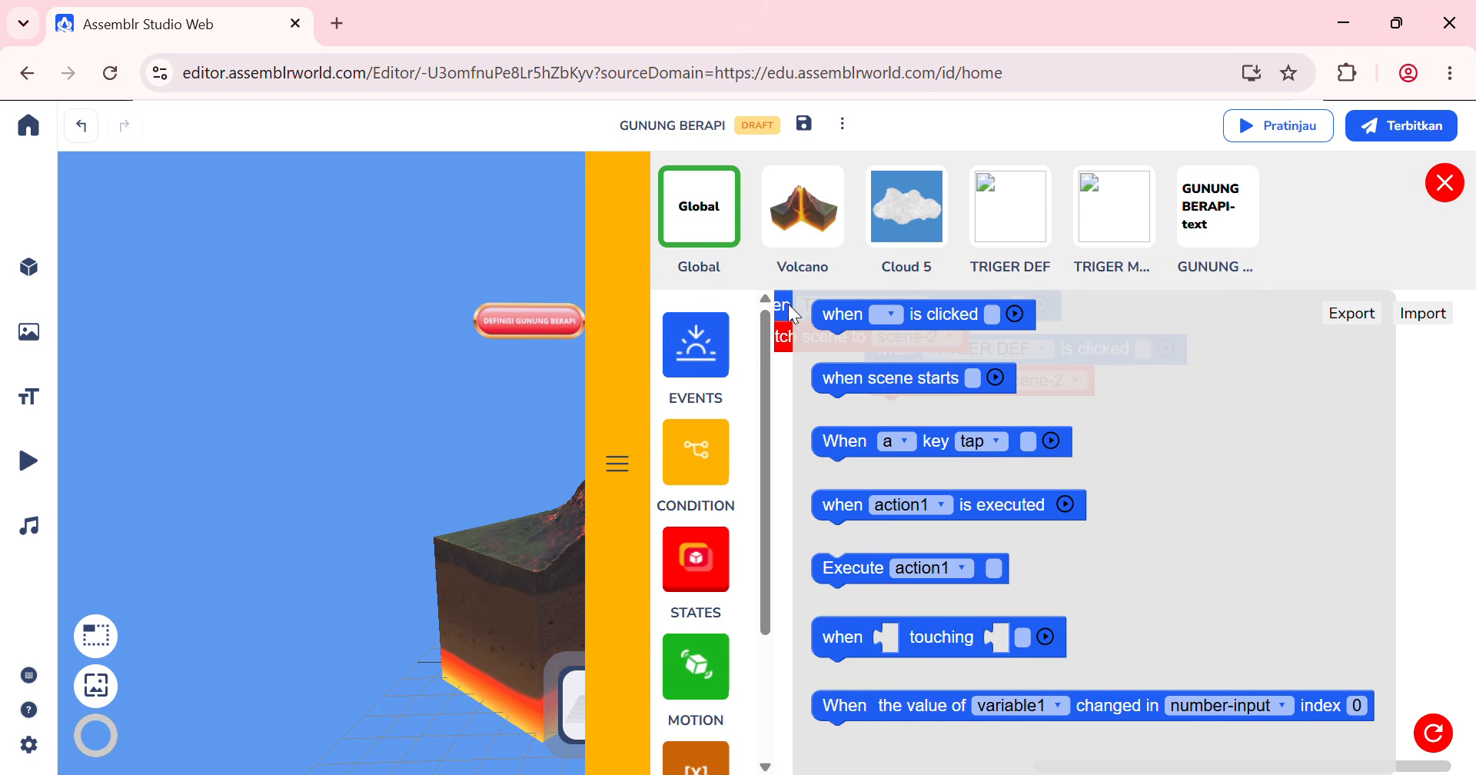
left_click(706, 350)
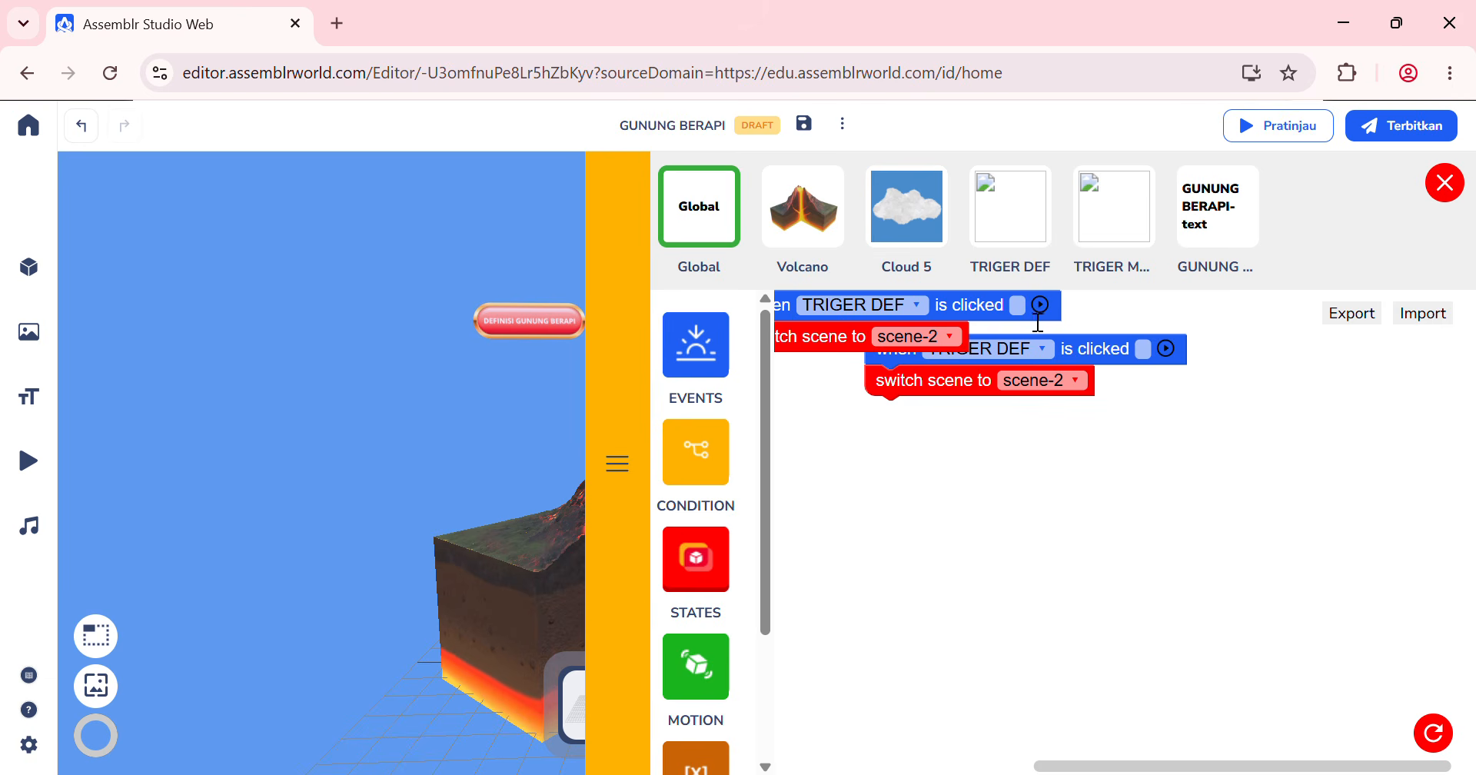
left_click_drag(977, 308, 1051, 381)
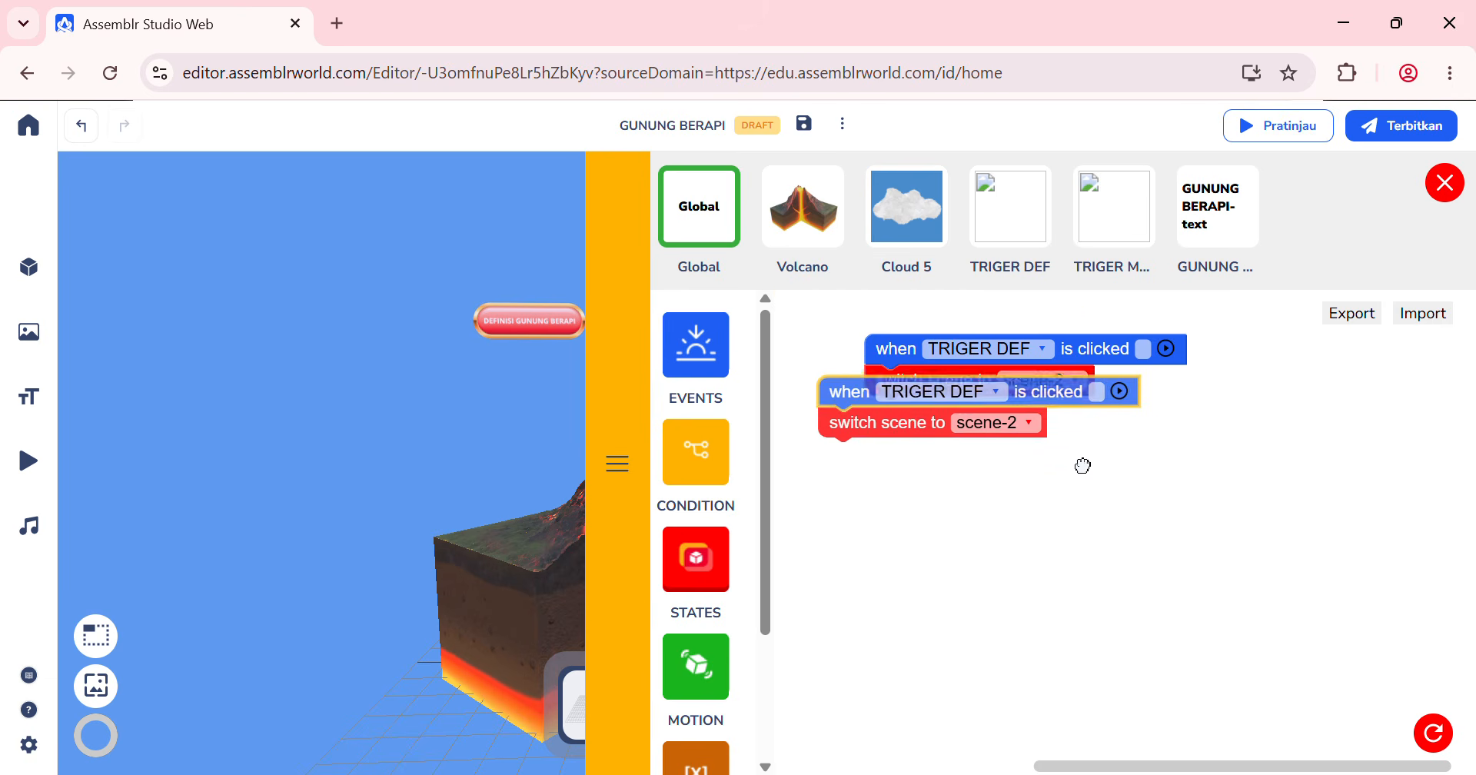
mouse_move(1092, 480)
left_mouse_down()
mouse_move(1084, 434)
mouse_move(1093, 461)
left_mouse_up()
left_click(1305, 467)
left_click(1086, 460)
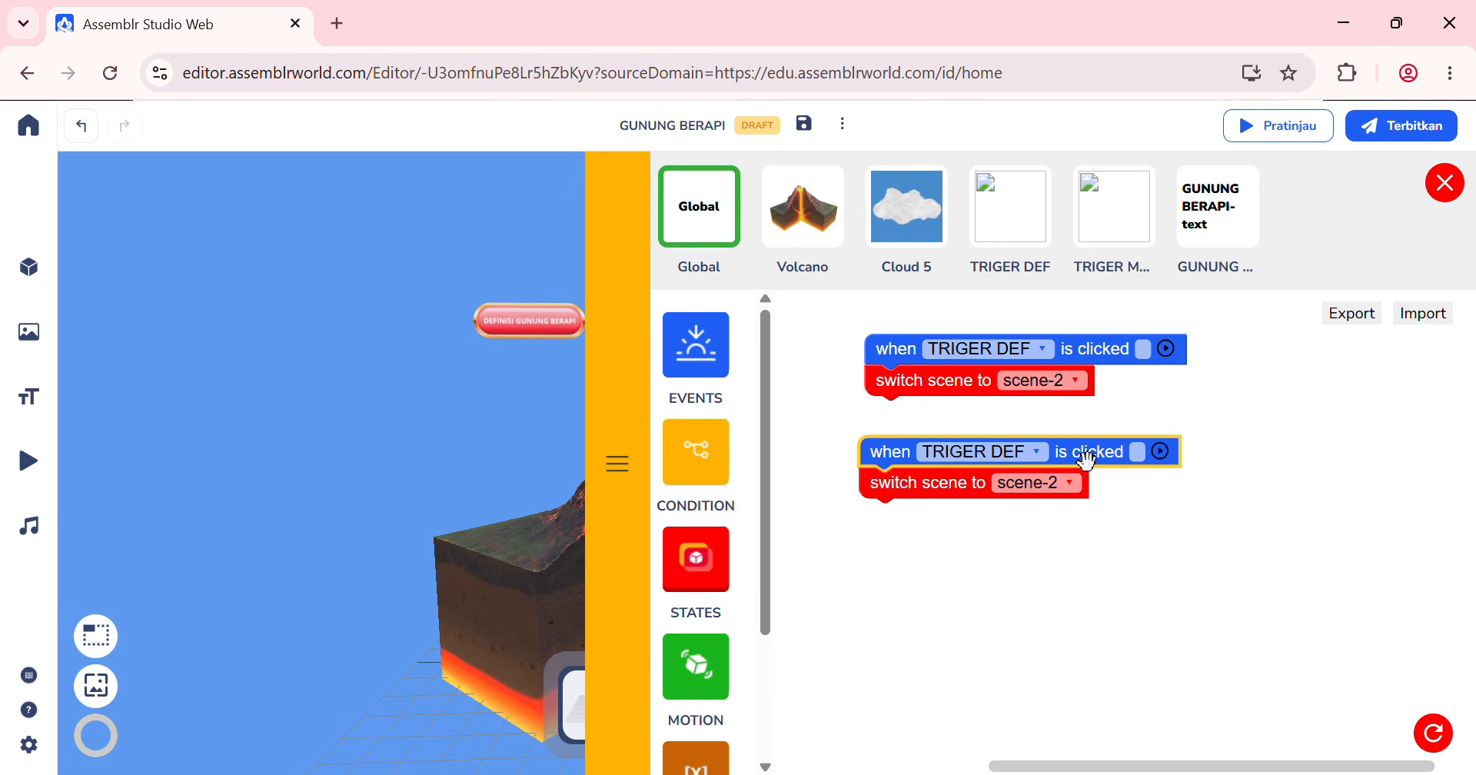
Step: Set the duplicated event's clicked object to TRIGER MATERIAL and its scene switch target to scene-3
left_click(1037, 447)
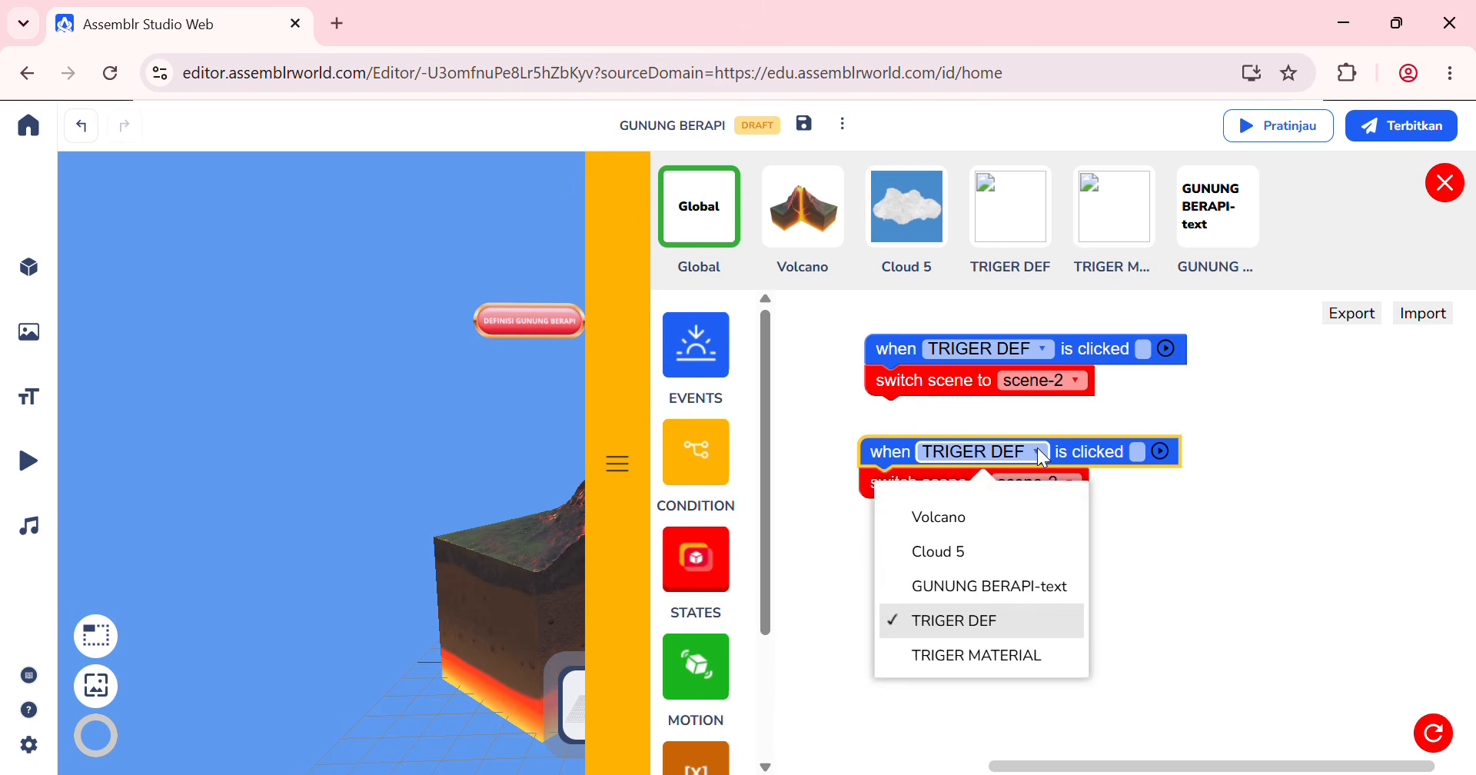
left_click(977, 655)
left_click(1075, 484)
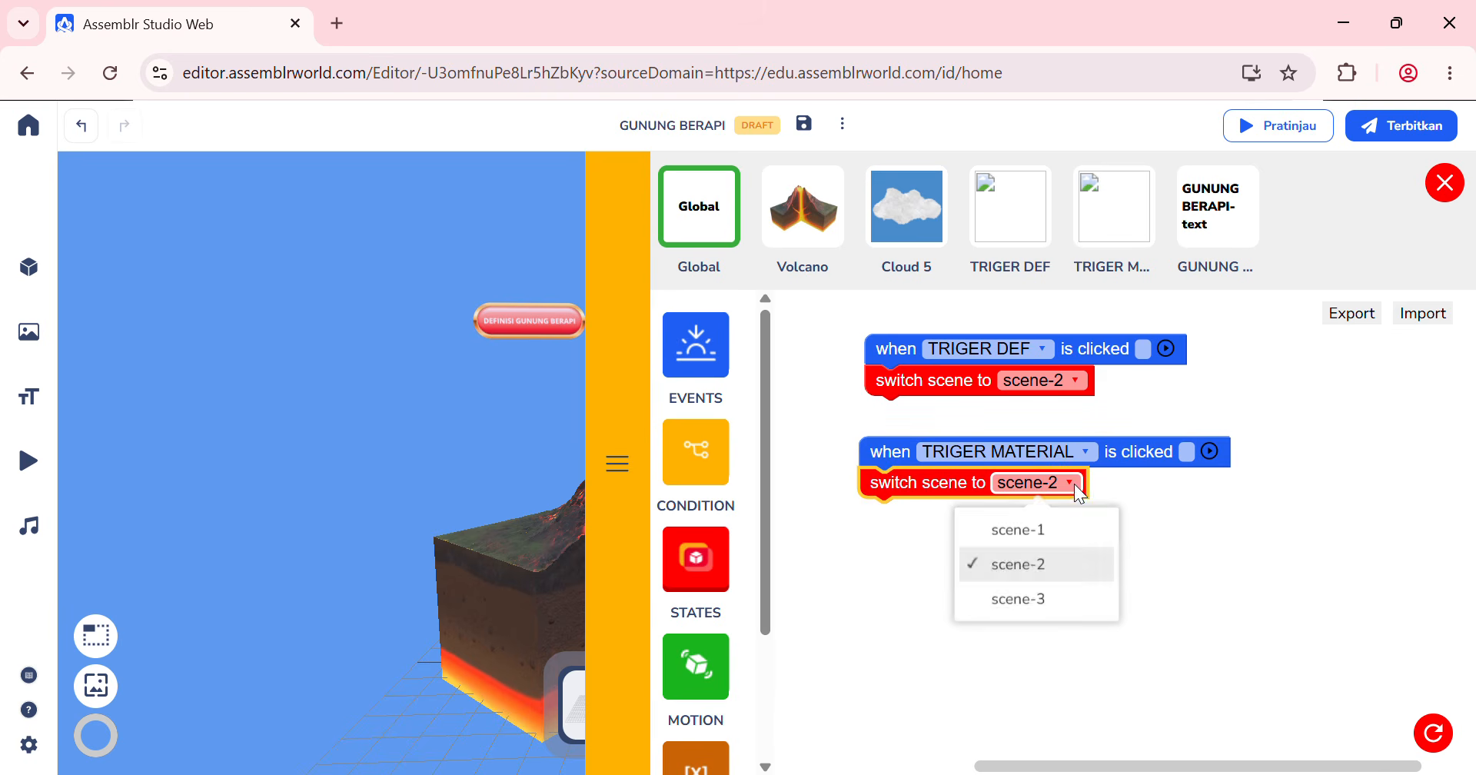
left_click(1040, 603)
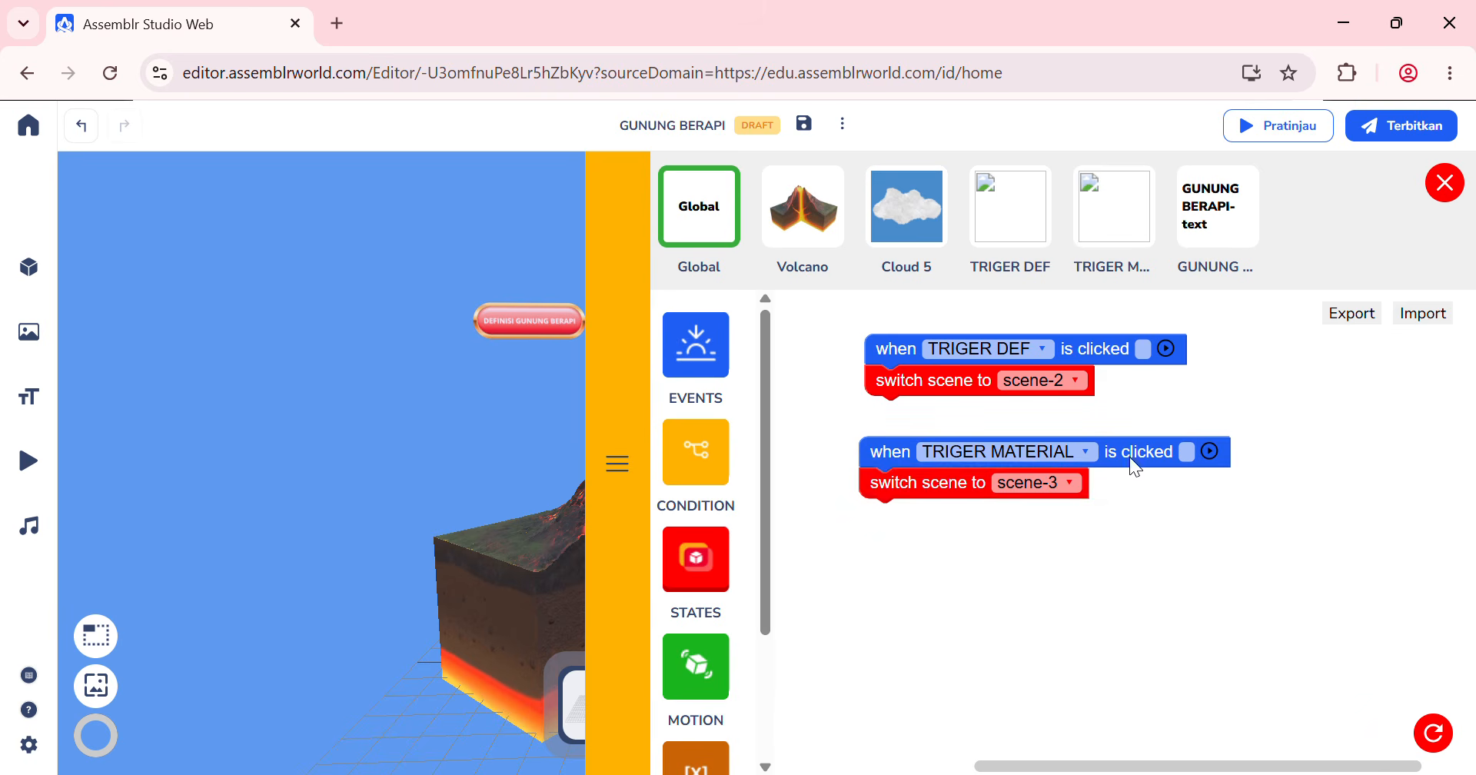
Step: Save the project, close the interactivity block editor and dismiss the notification
left_click(805, 123)
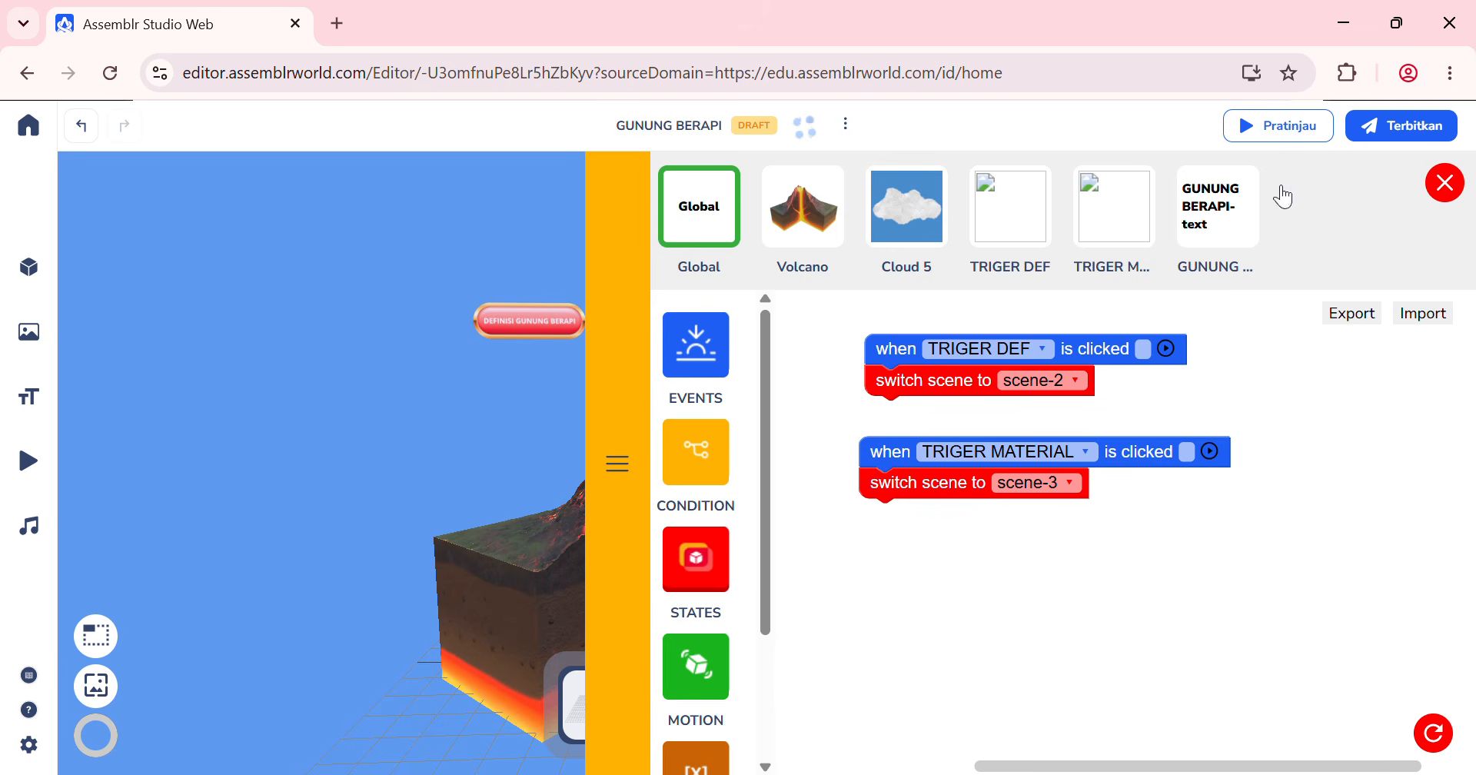
left_click(1445, 183)
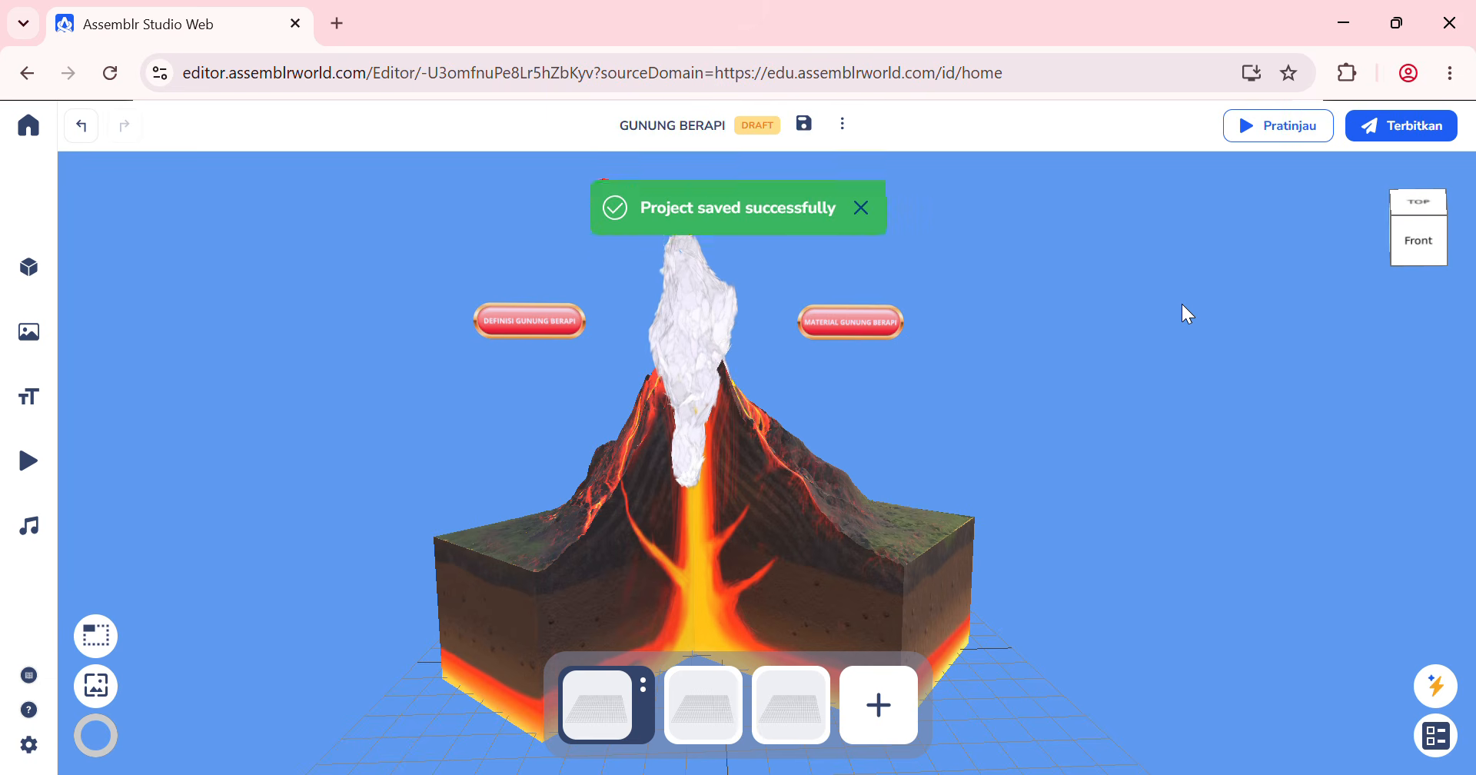
left_click(871, 221)
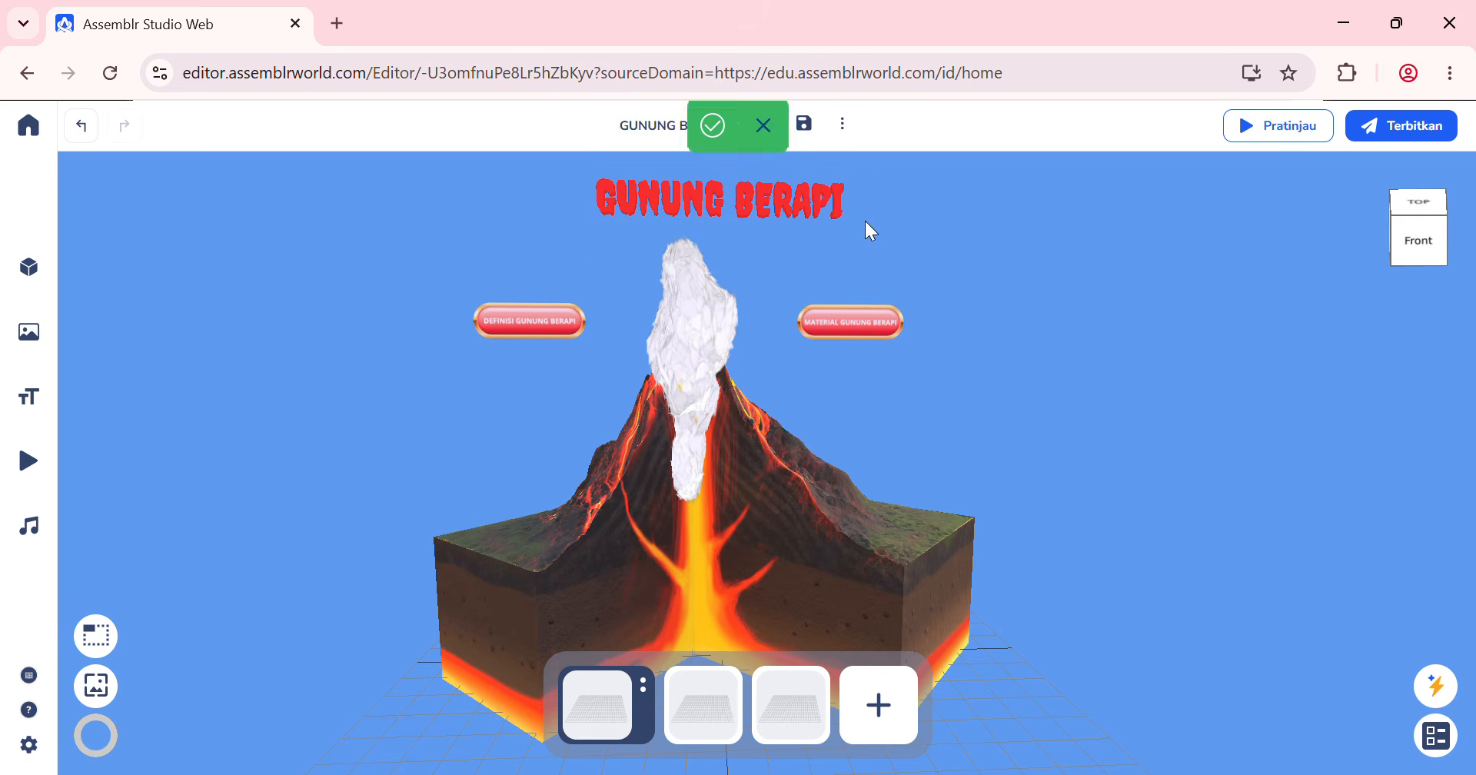
Step: Look through the second and third scenes, return to scene-1 and close its scene settings
left_click(719, 704)
left_click(796, 719)
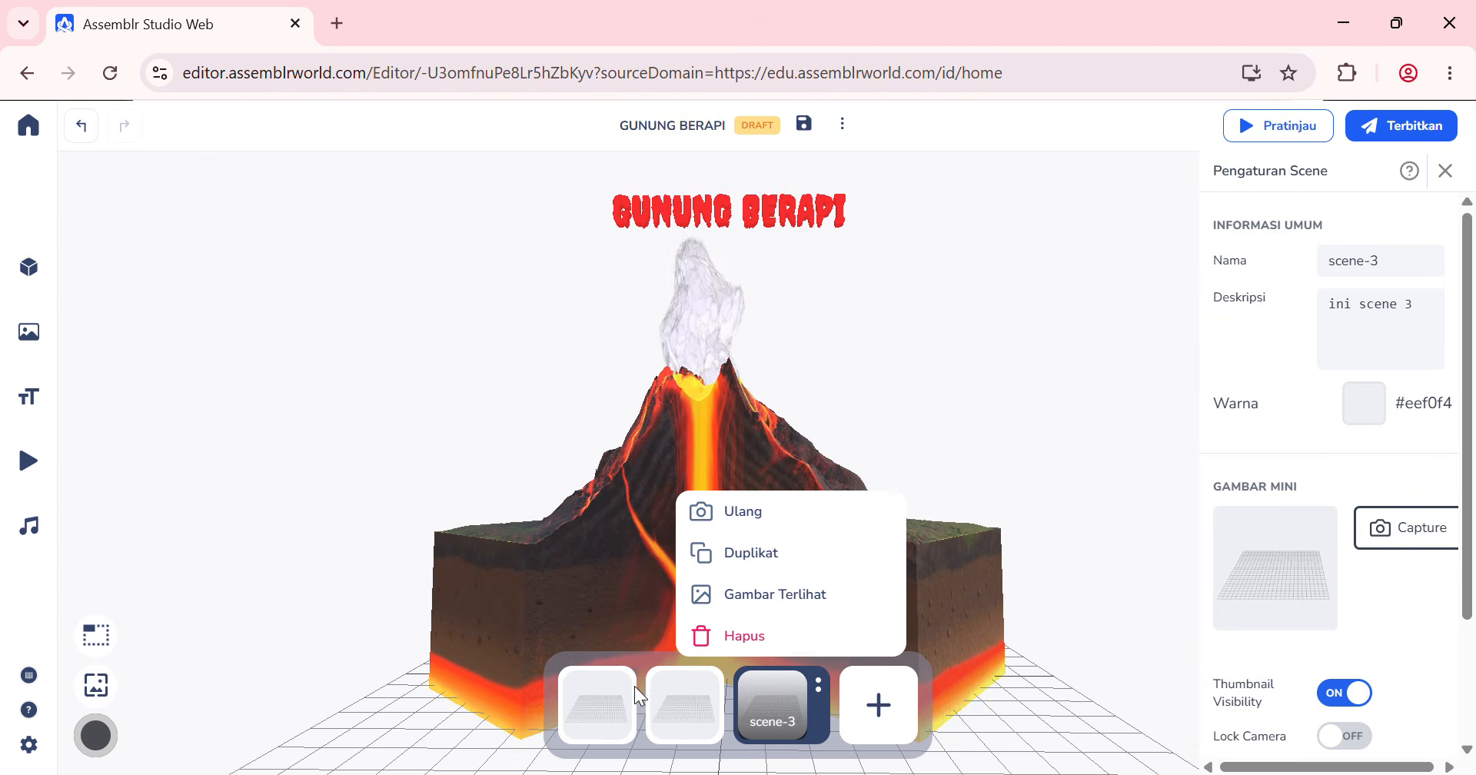
left_click(615, 711)
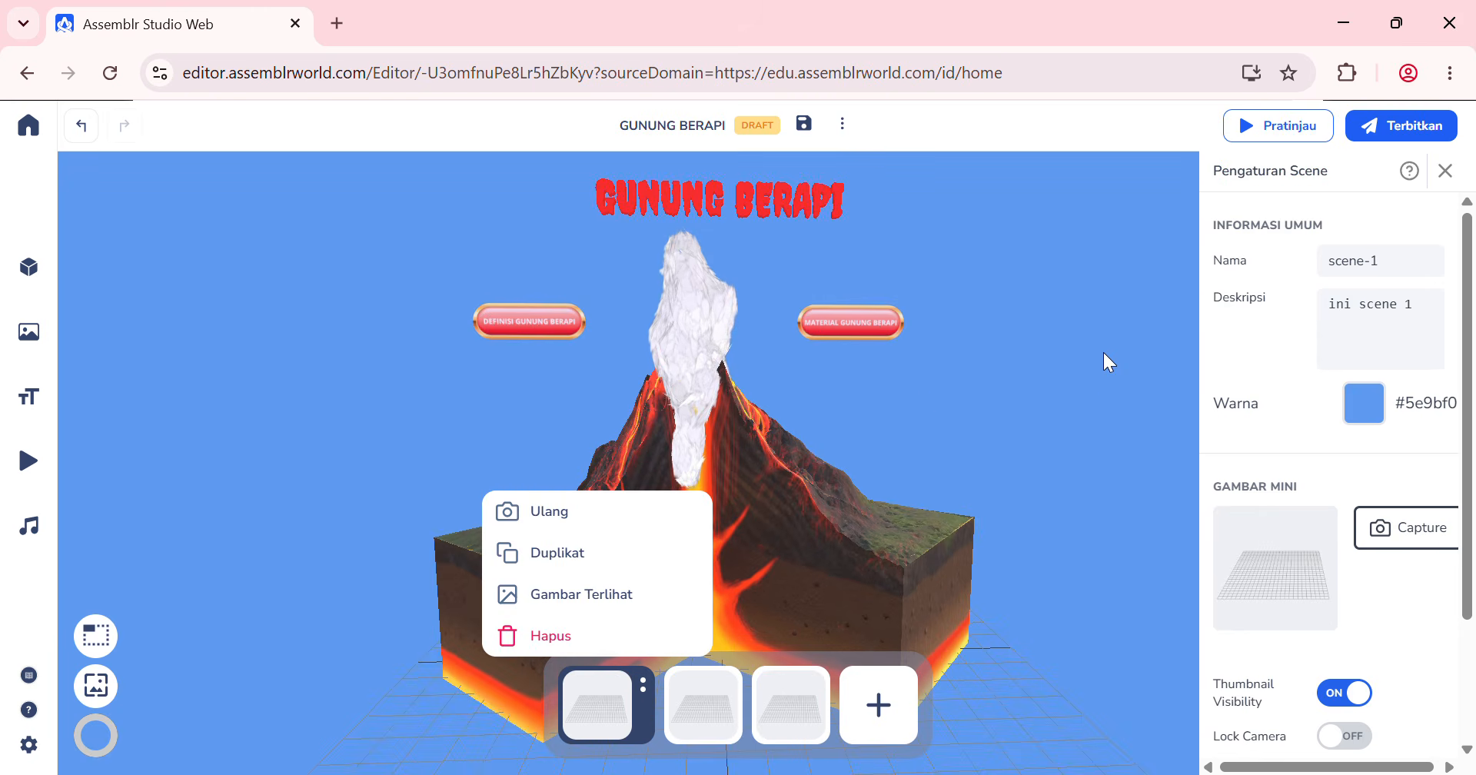
left_click(1445, 170)
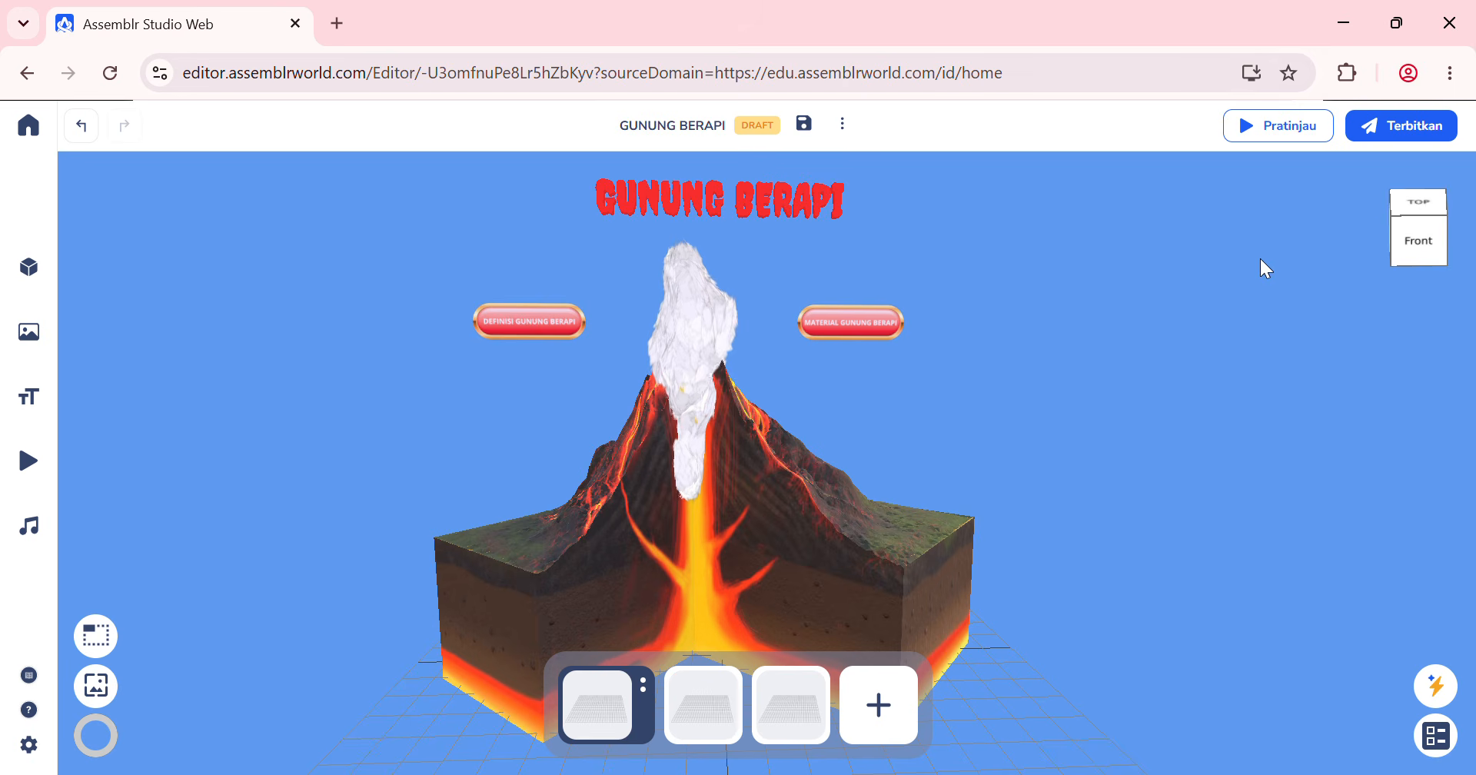
Step: Preview the project, test the DEFINISI GUNUNG BERAPI button in scene-1 and close the preview
scroll(1261, 258, "down", 1)
left_click(1285, 137)
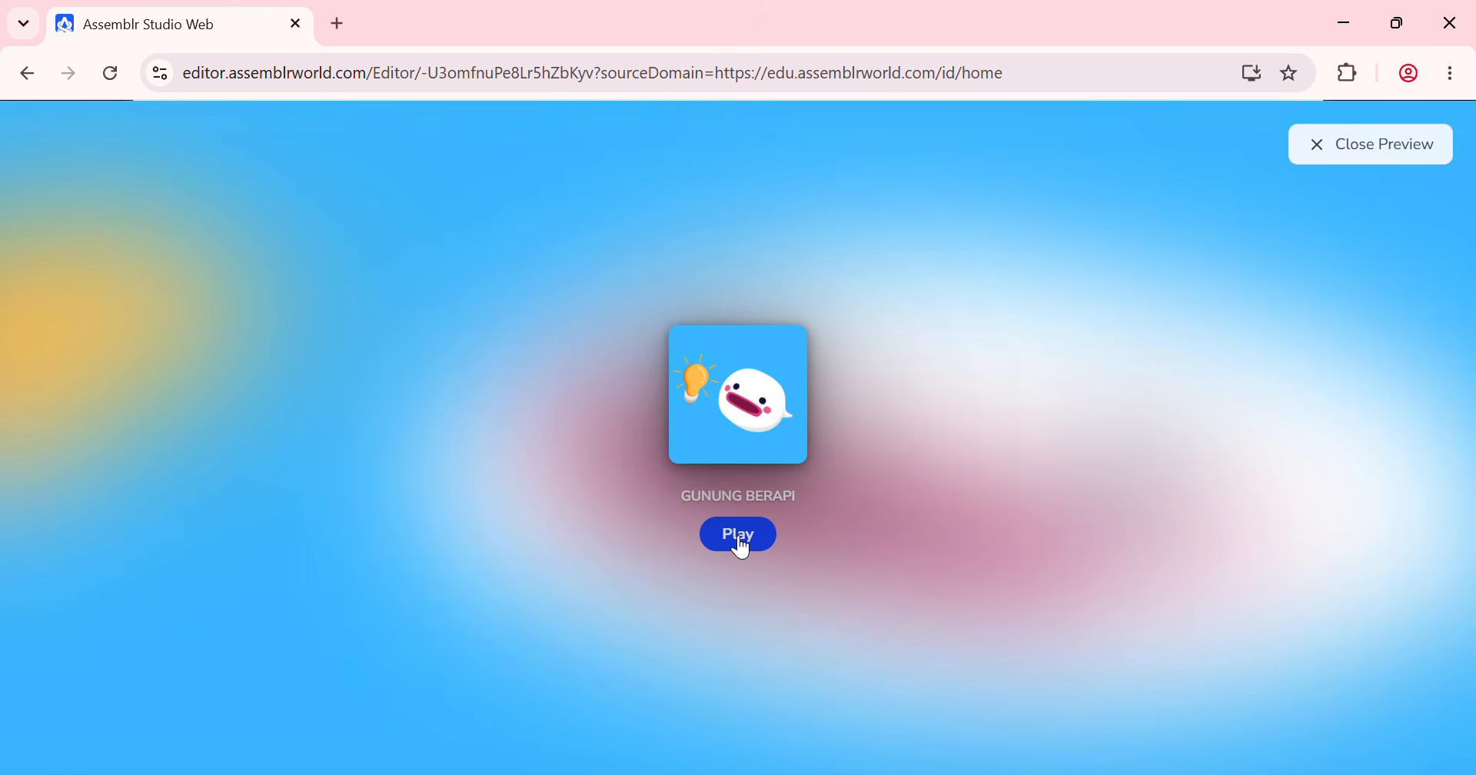
left_click(740, 538)
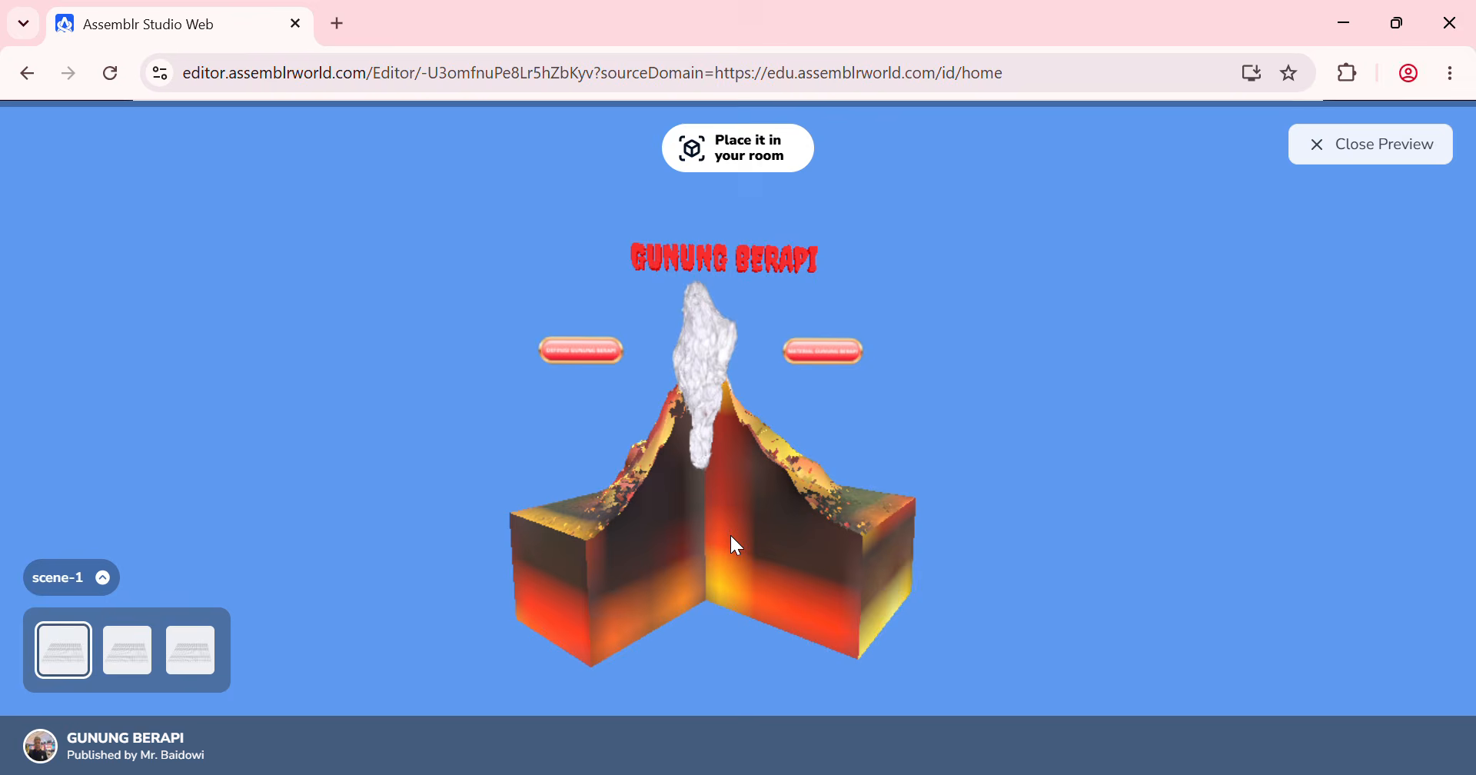
left_click(586, 352)
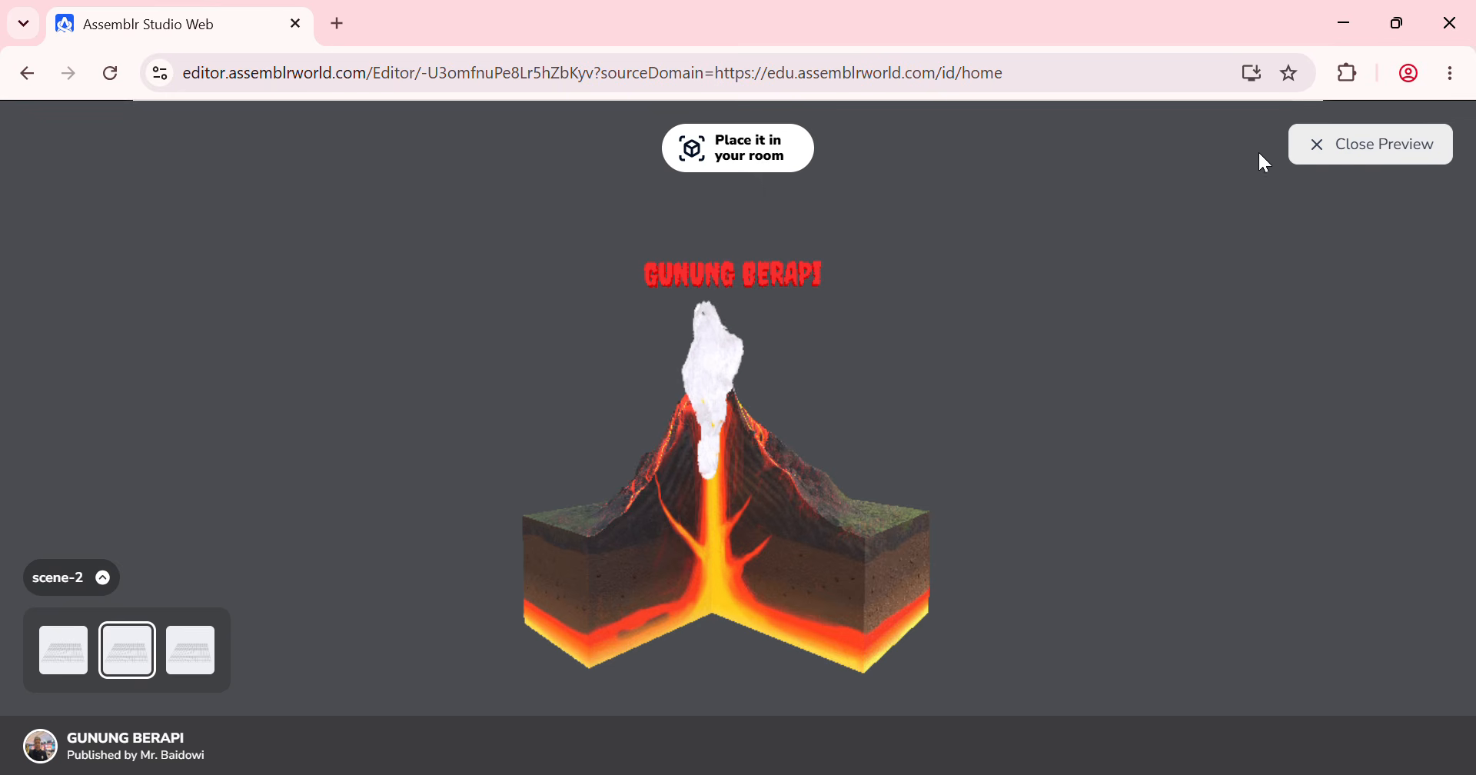
left_click(1328, 146)
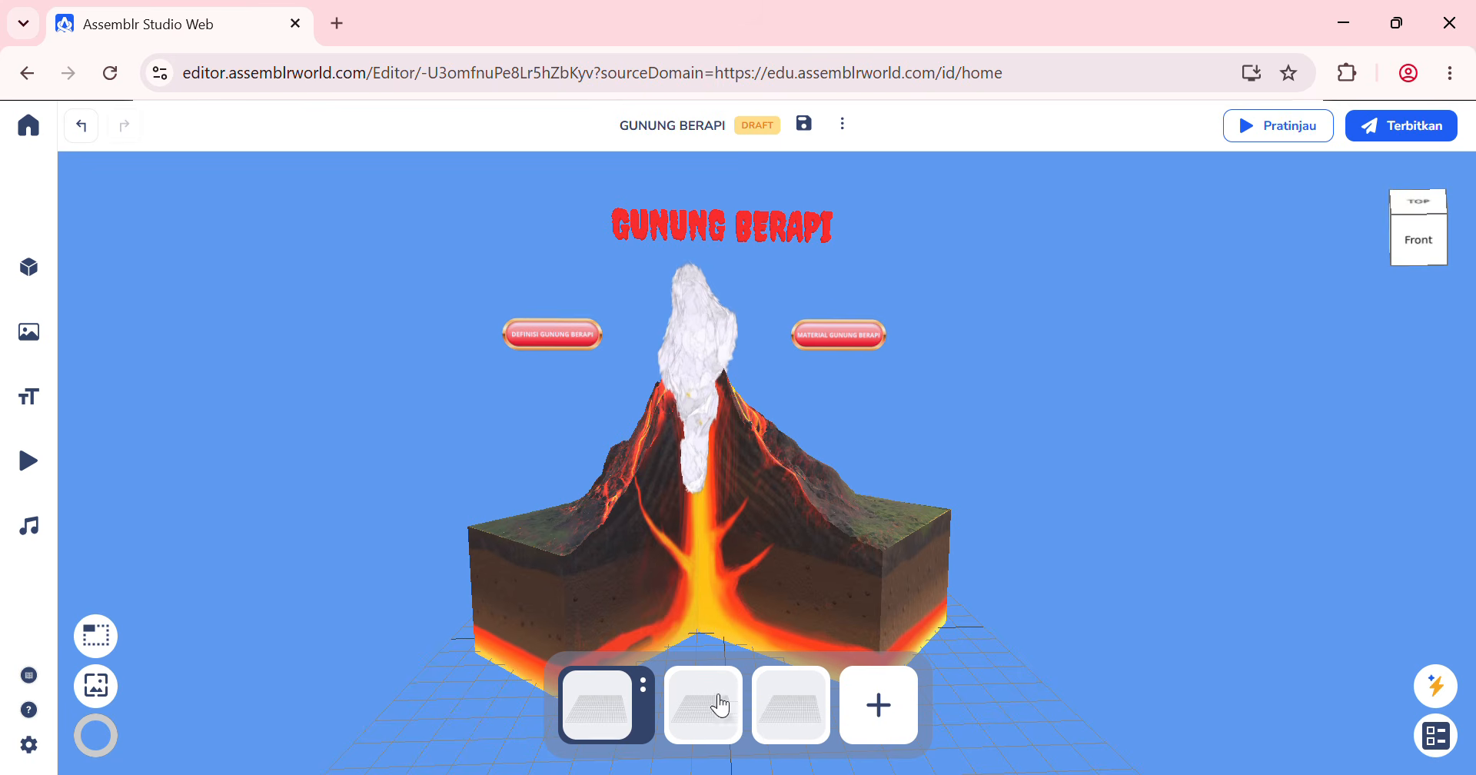
Step: Switch to scene-2 and add a "when scene starts" event to its Global visual code
left_click(711, 729)
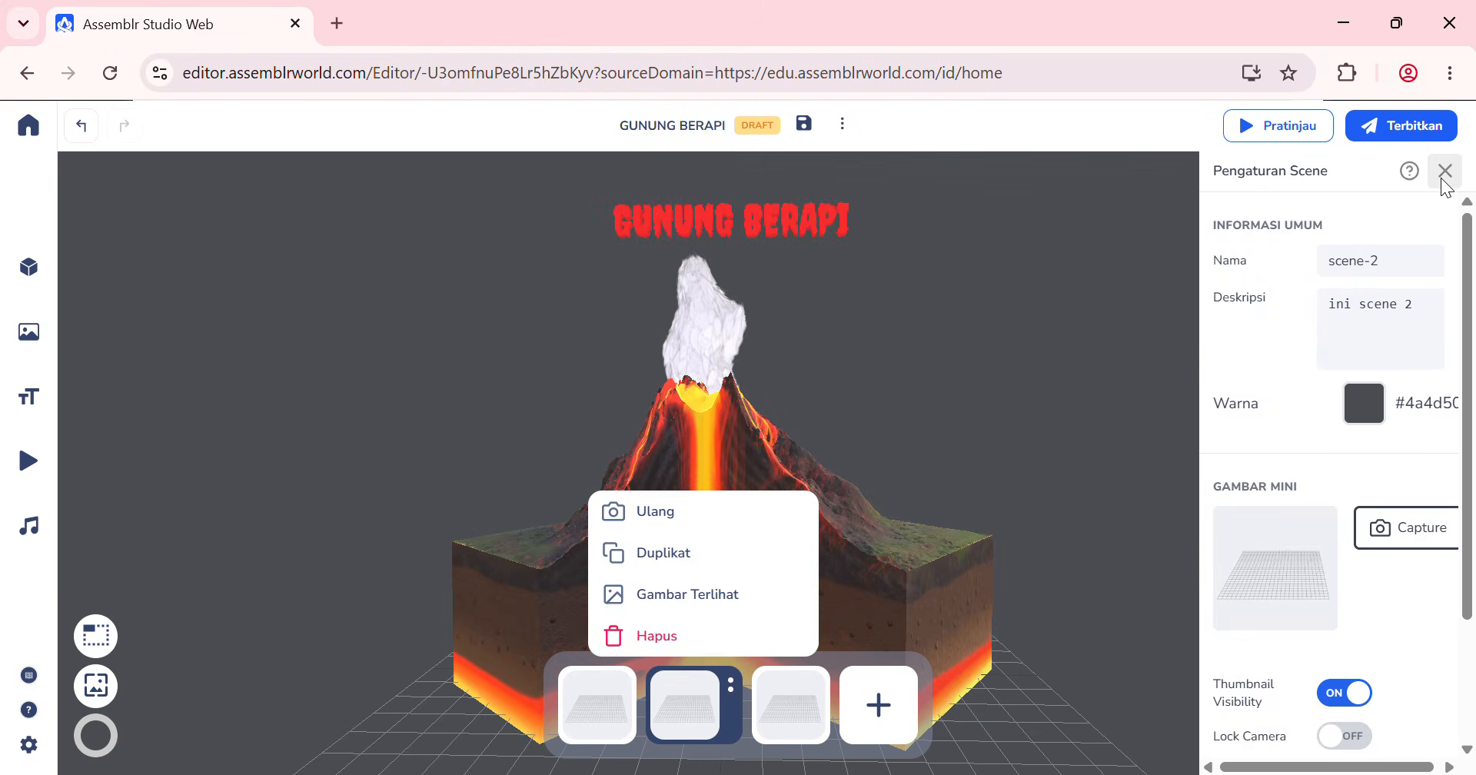
left_click(1446, 171)
left_click(1446, 171)
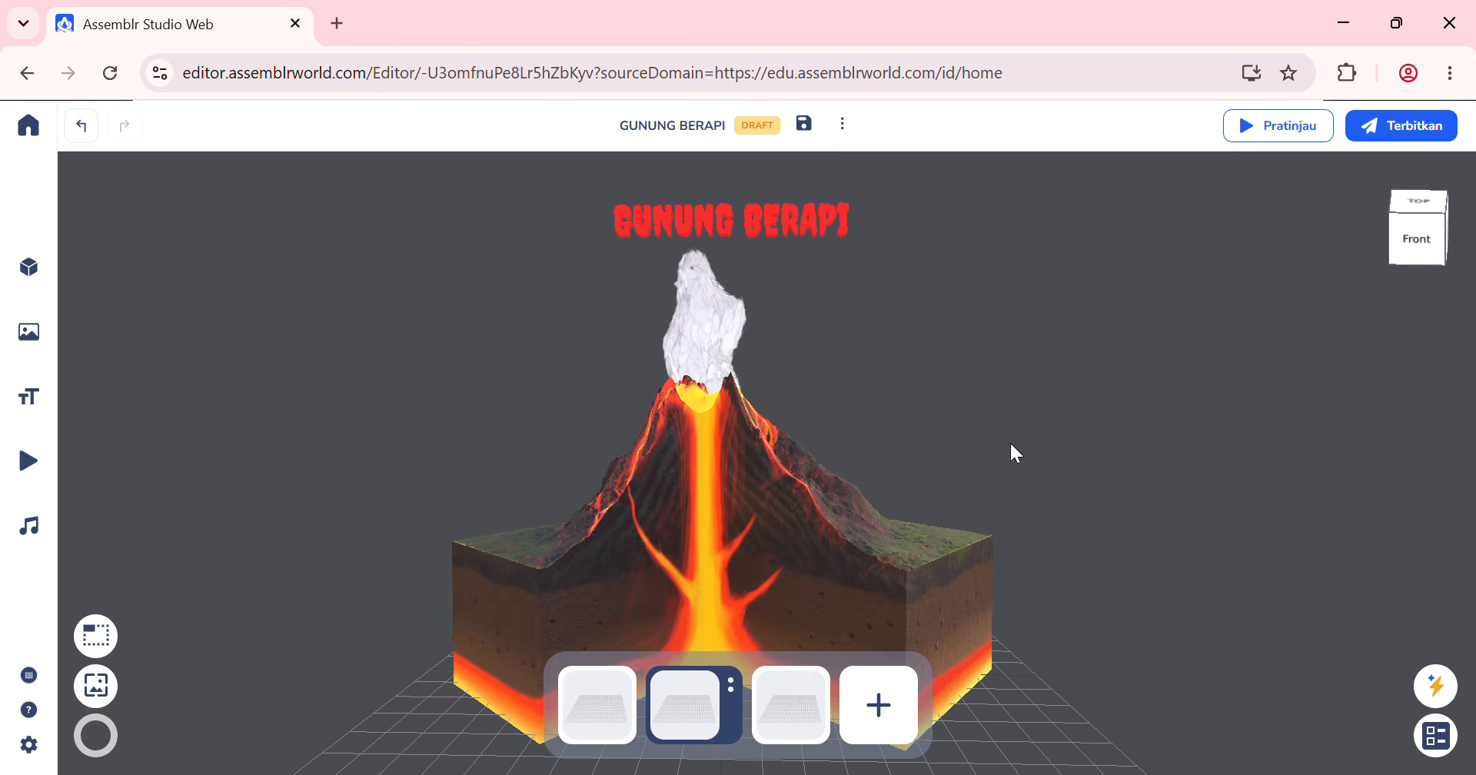
left_click(1436, 686)
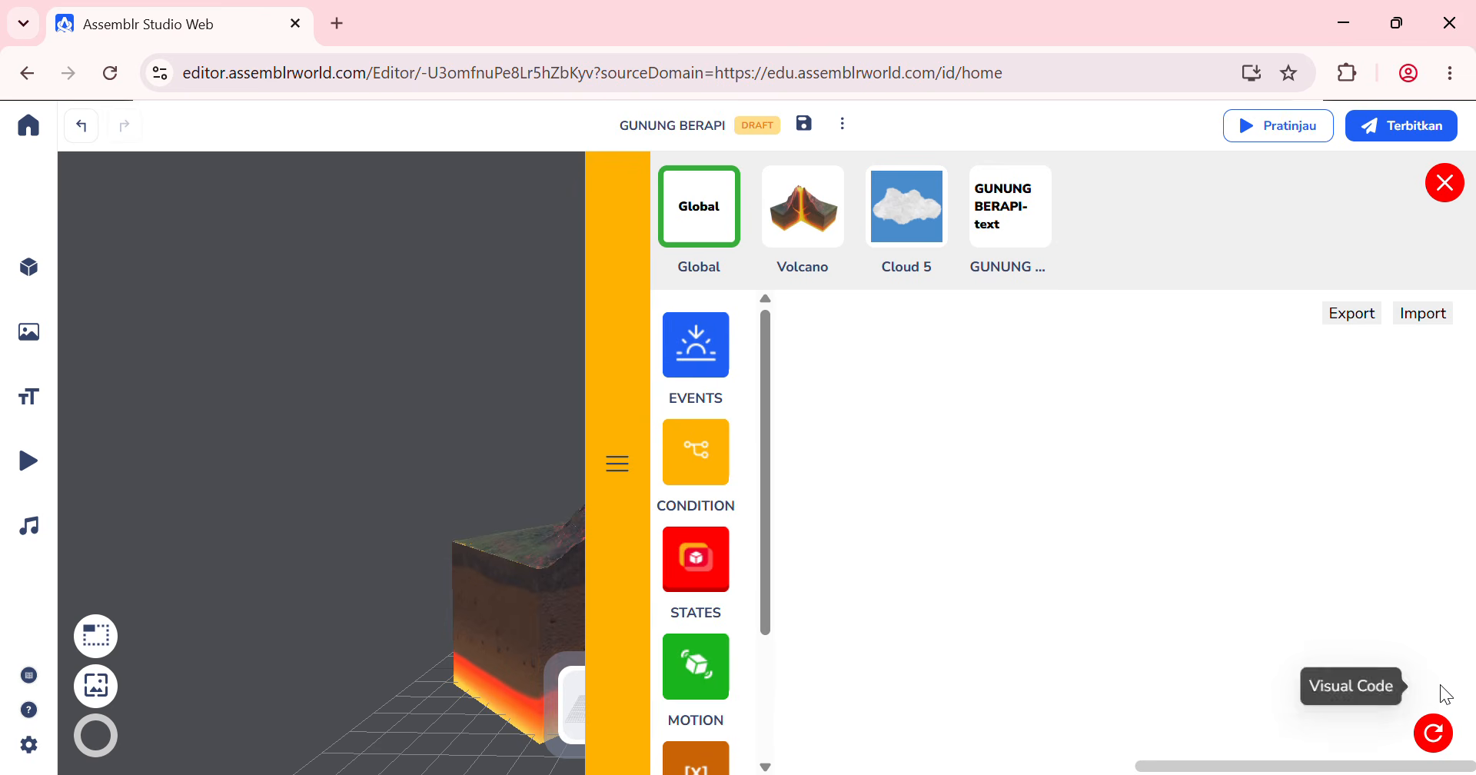
left_click(705, 359)
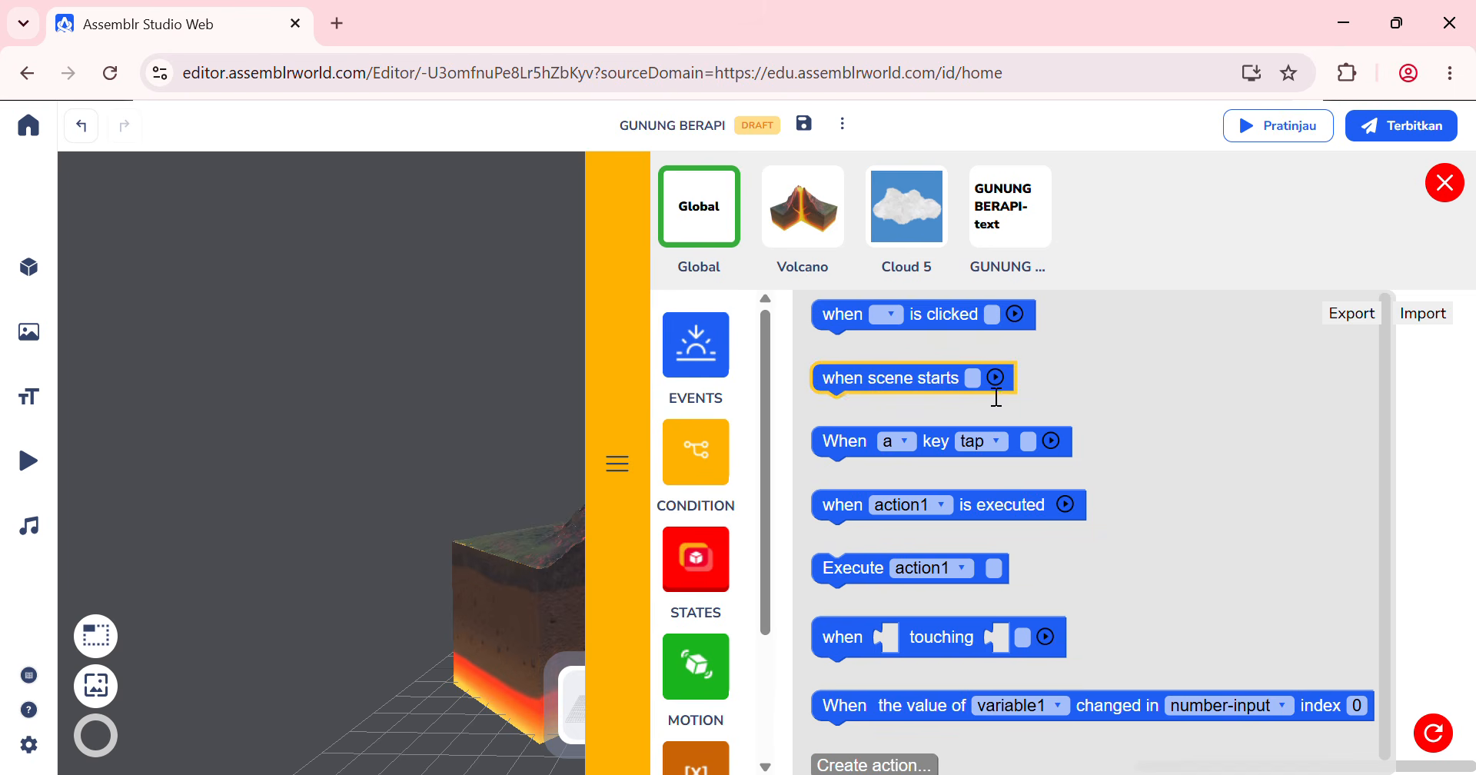
left_click_drag(857, 393, 1007, 369)
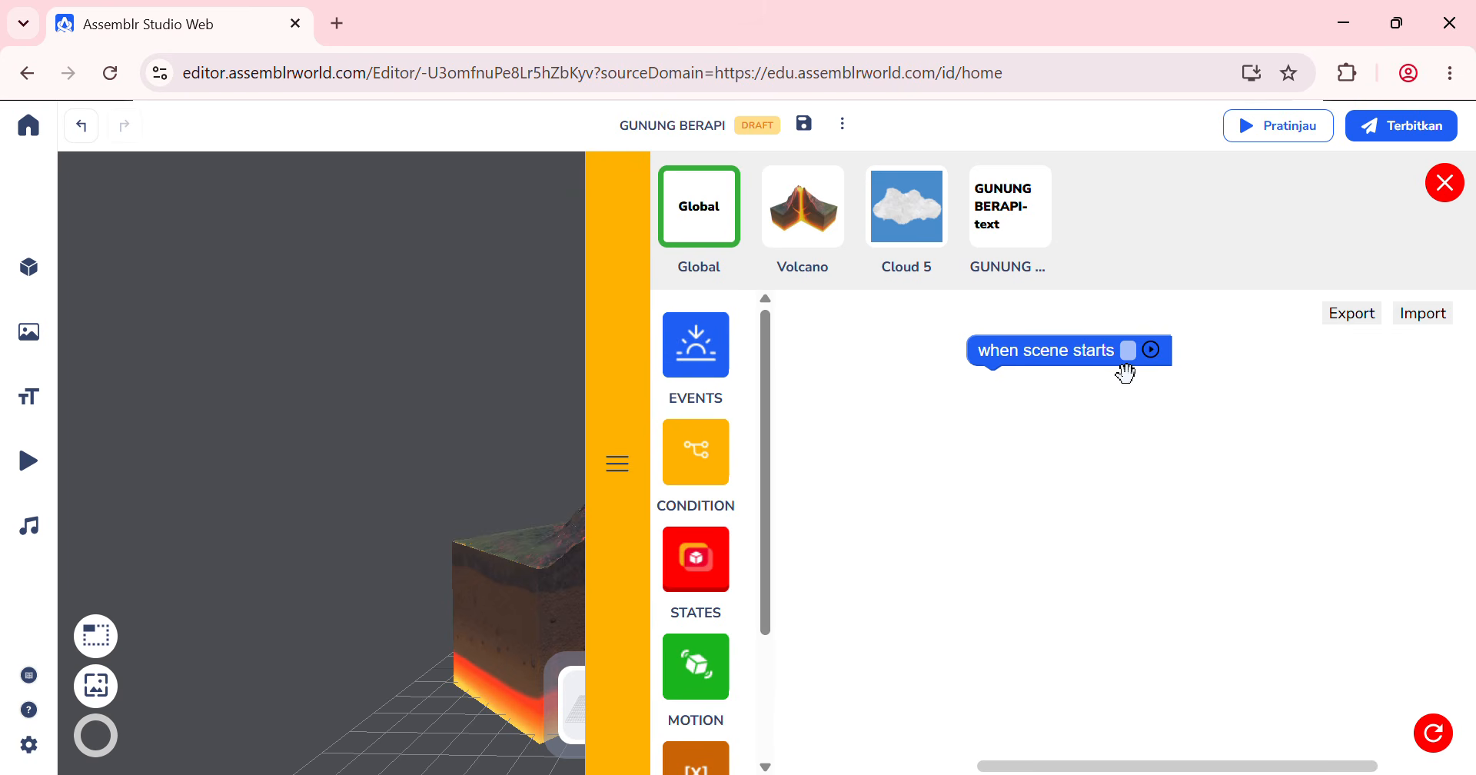
Step: Attach a "Set media sound to playing" block with loop enabled under the scene-start event and close the visual code editor
left_click(707, 557)
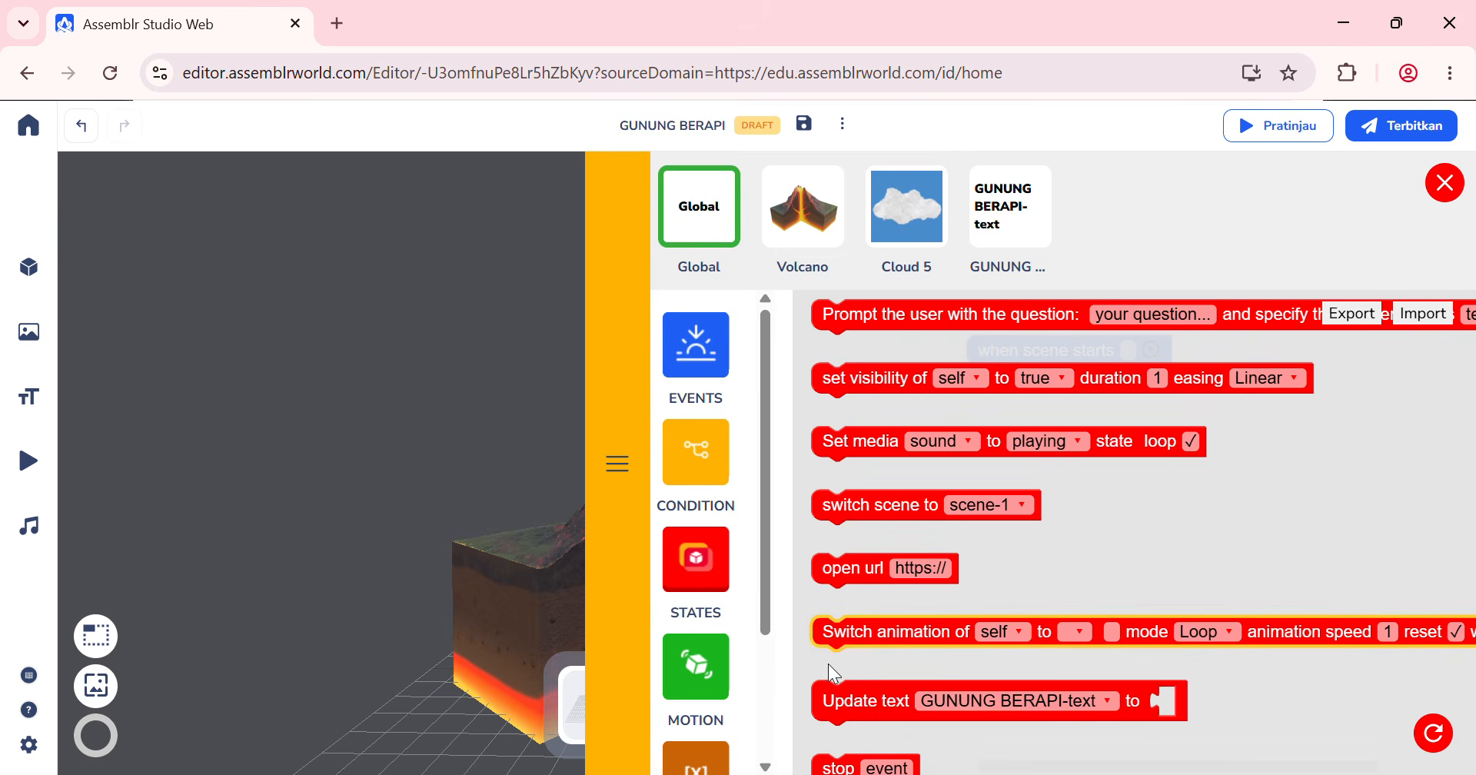
left_click_drag(924, 478, 980, 408)
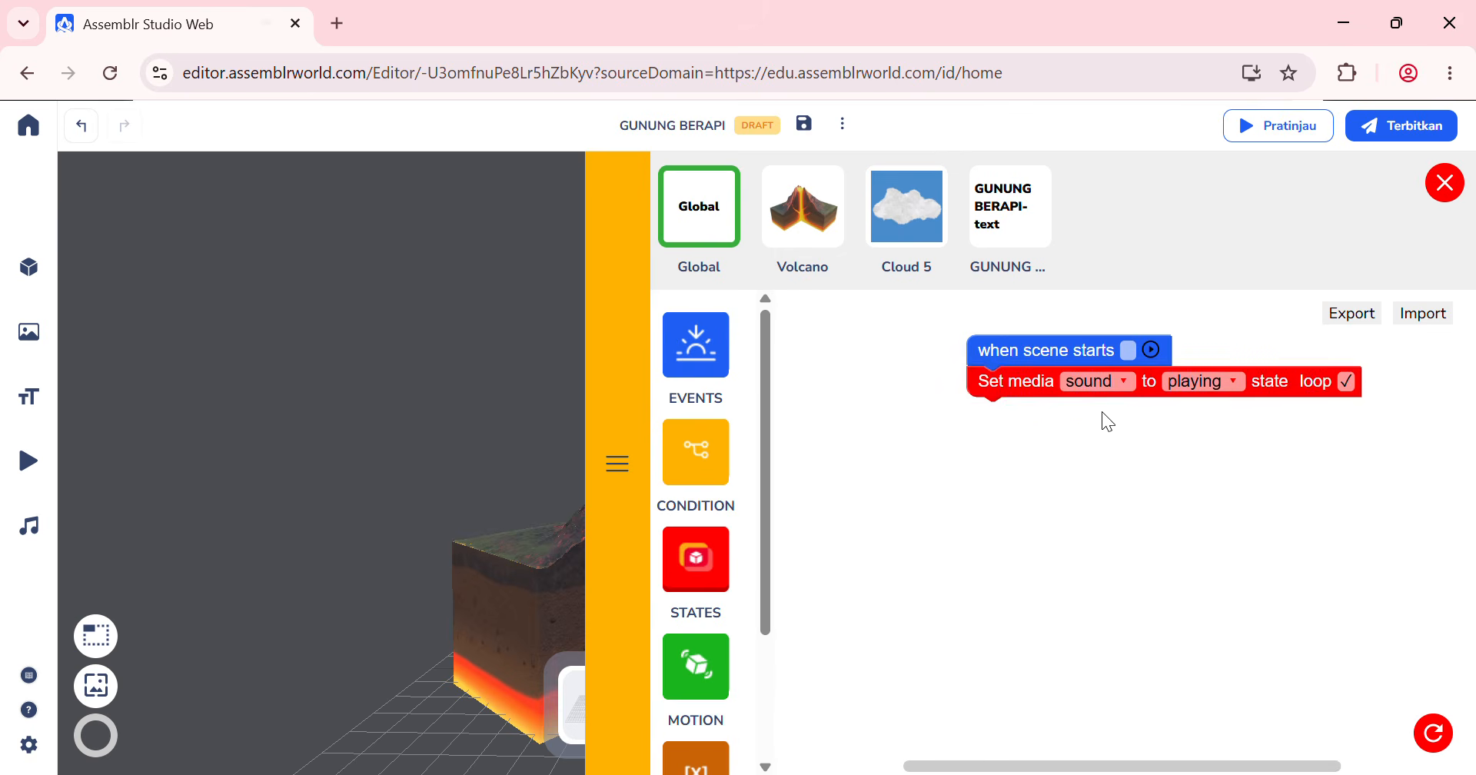
left_click(1119, 382)
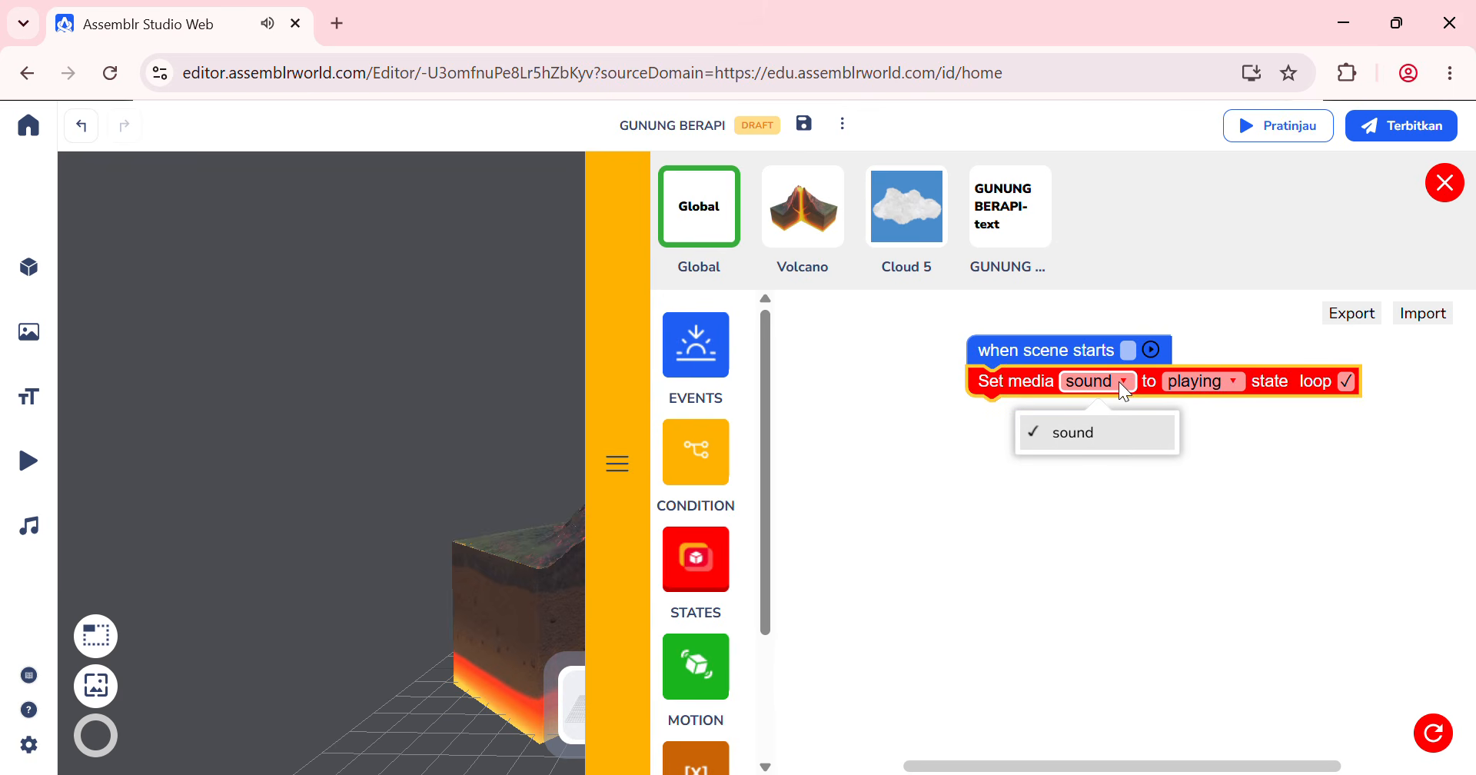
left_click(1111, 508)
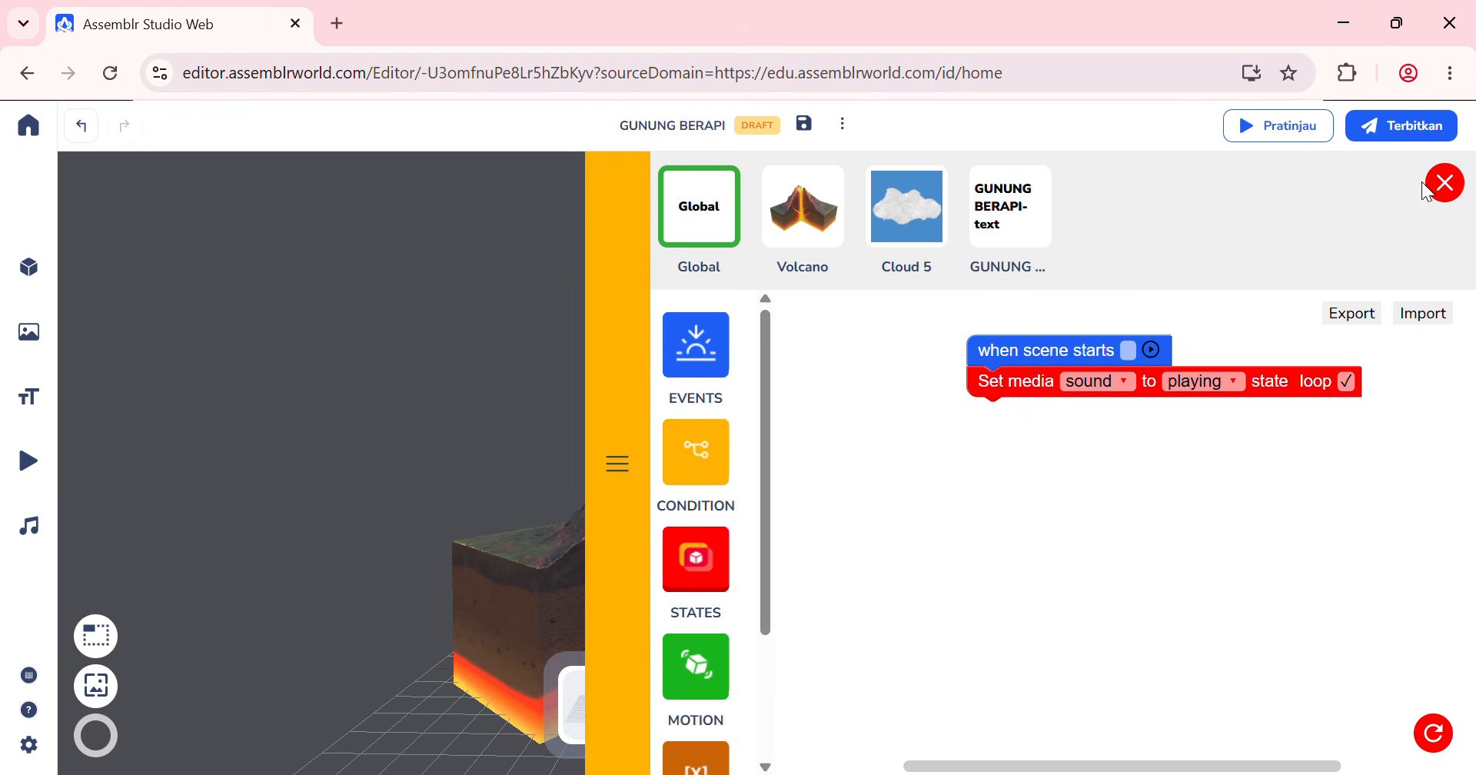
left_click(1456, 194)
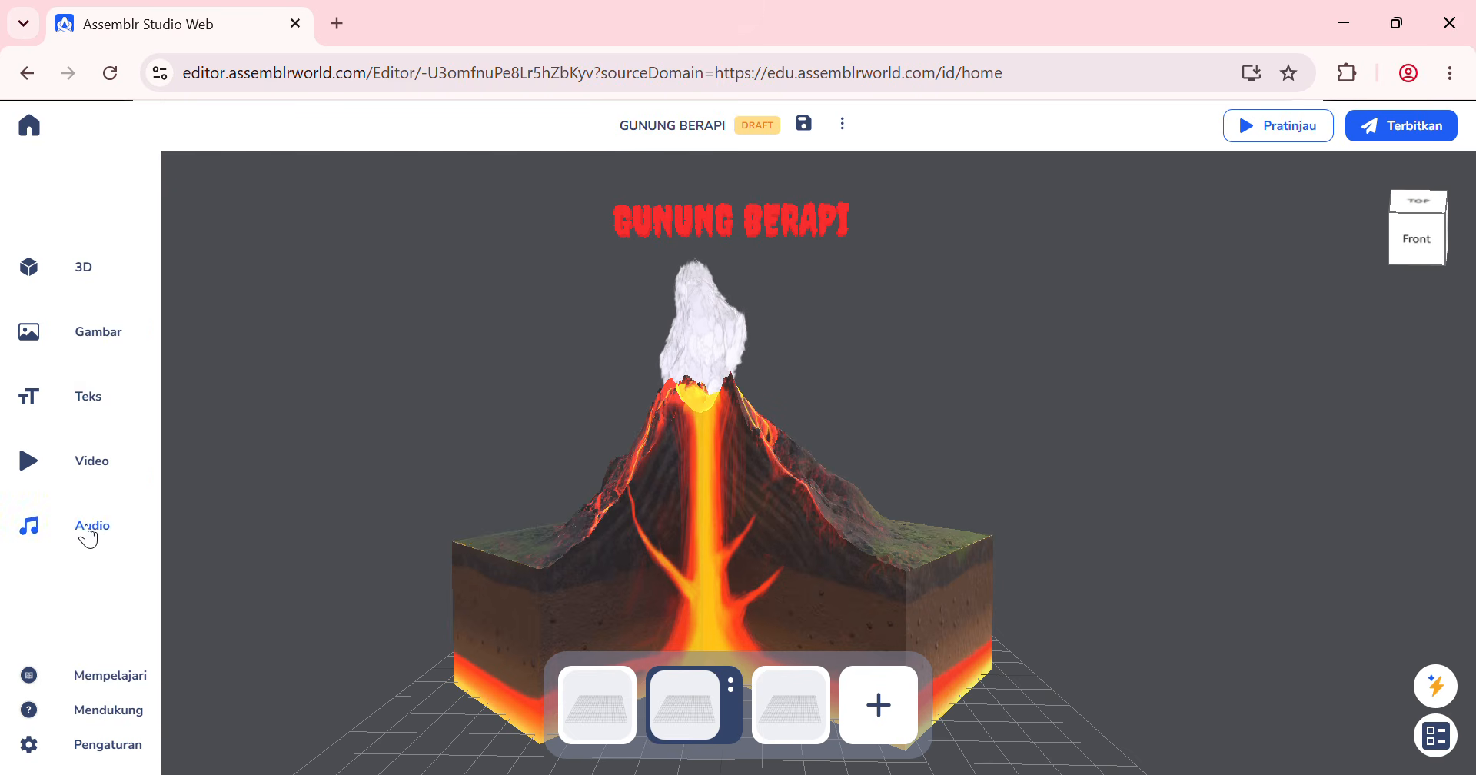
Step: Choose the Kalsstockmedia-Expl file from the uploaded audio library for use in scene-2
left_click(88, 532)
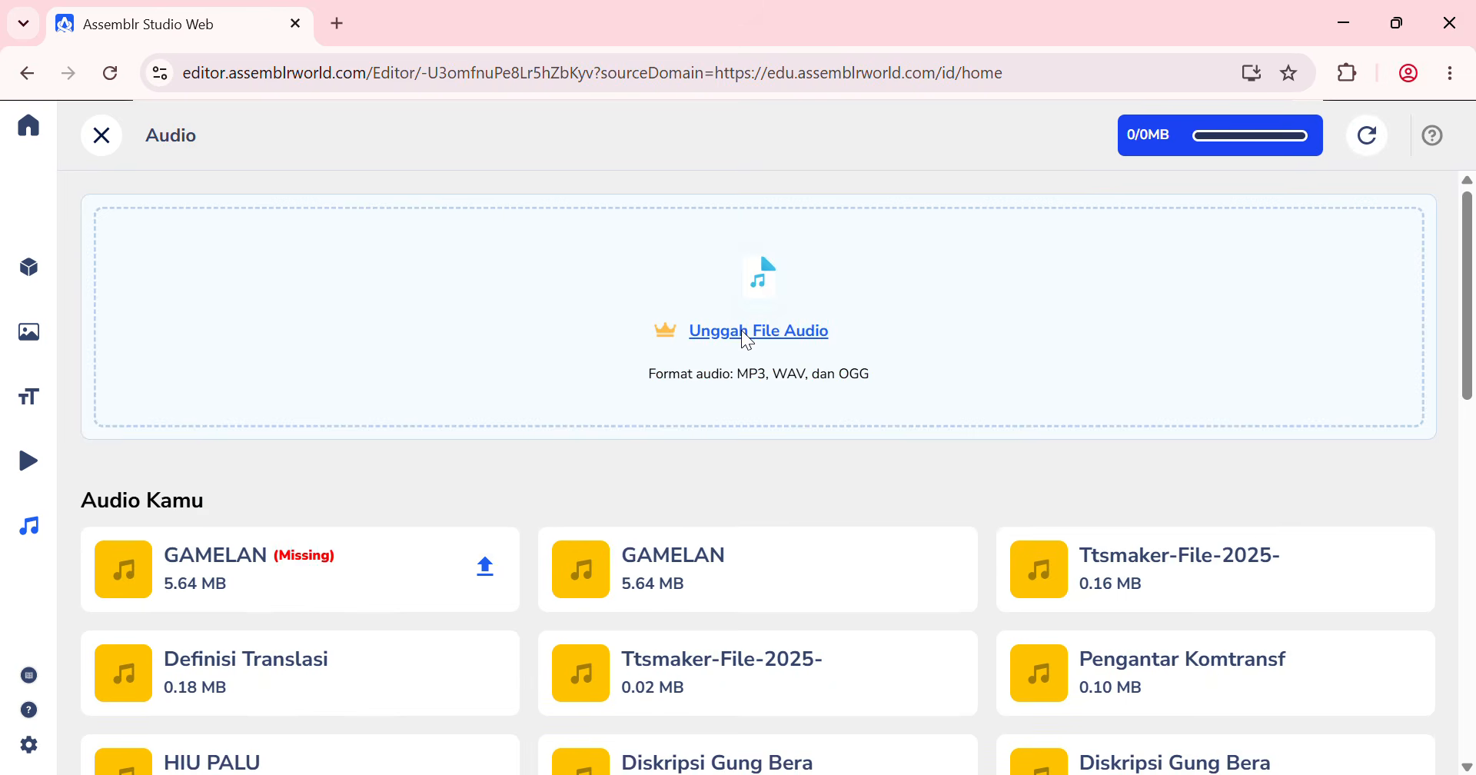
scroll(676, 315, "down", 2)
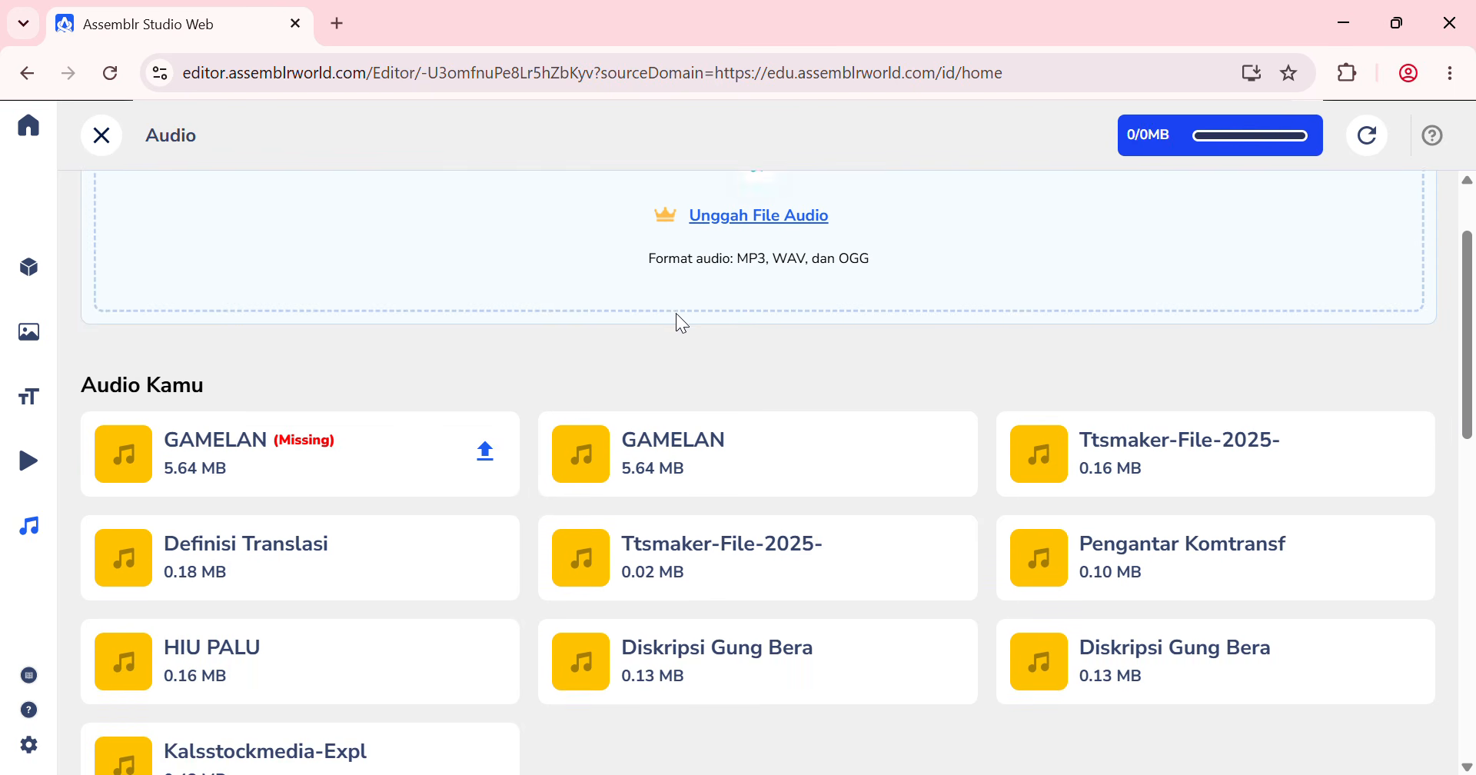
scroll(676, 309, "down", 2)
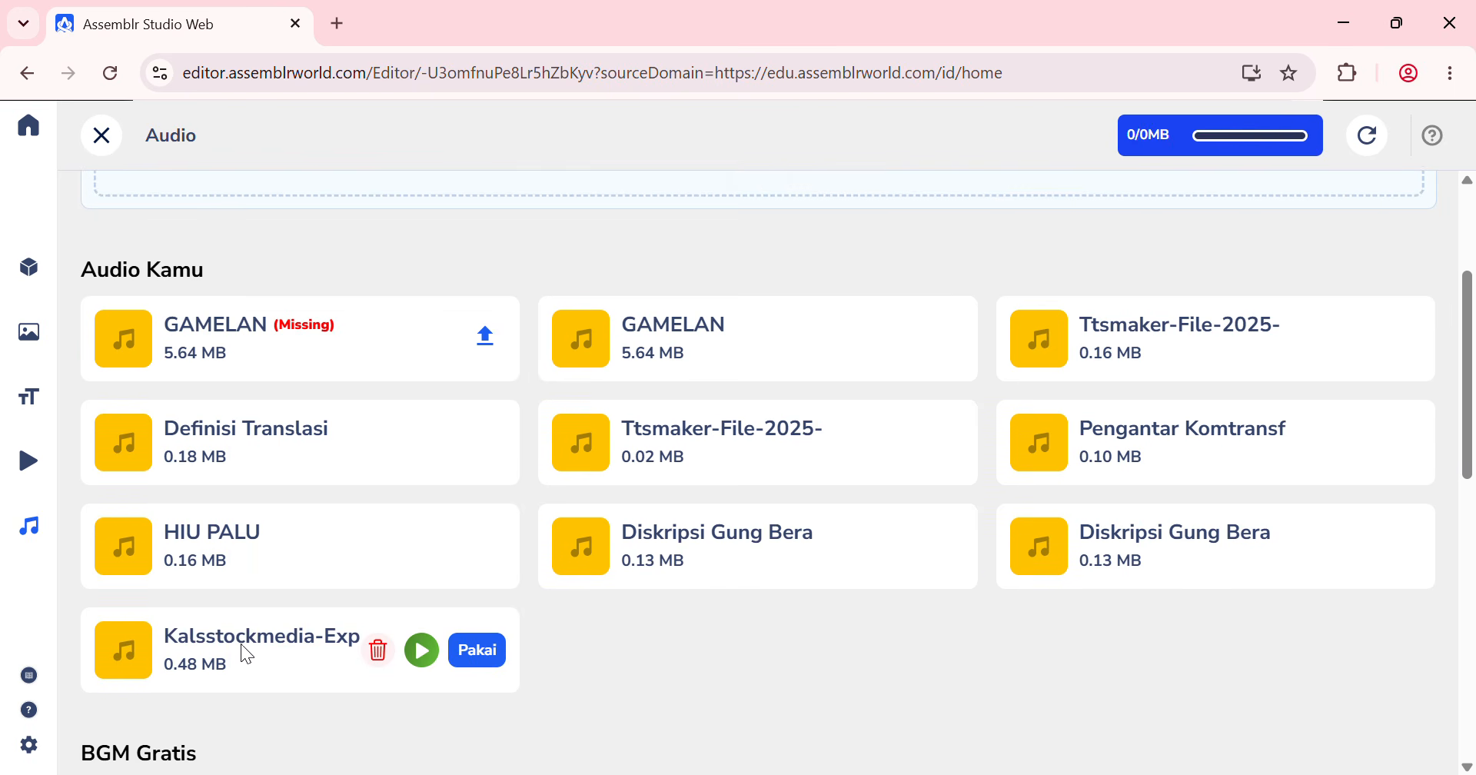
scroll(523, 430, "up", 4)
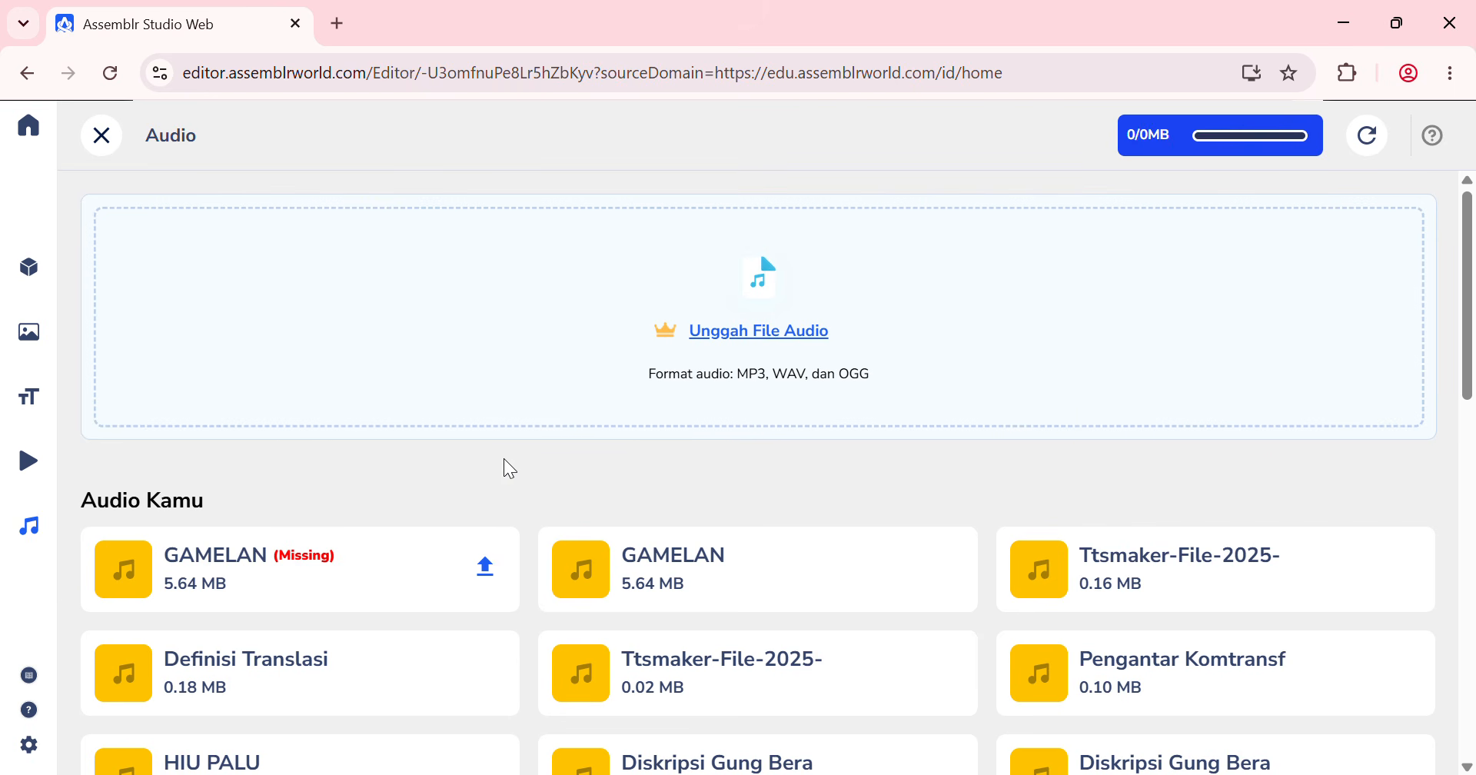
scroll(508, 461, "down", 3)
scroll(511, 454, "down", 2)
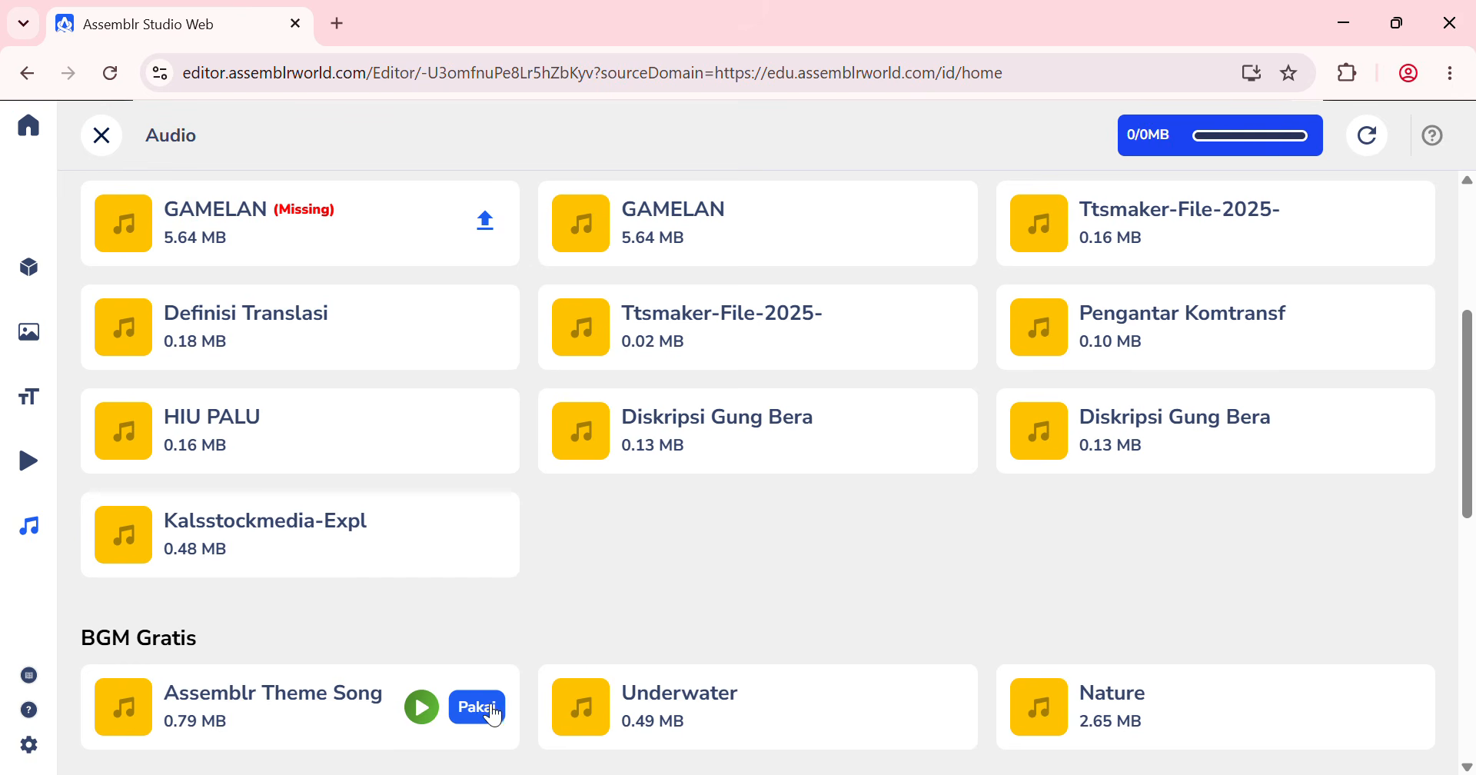
scroll(260, 505, "down", 5)
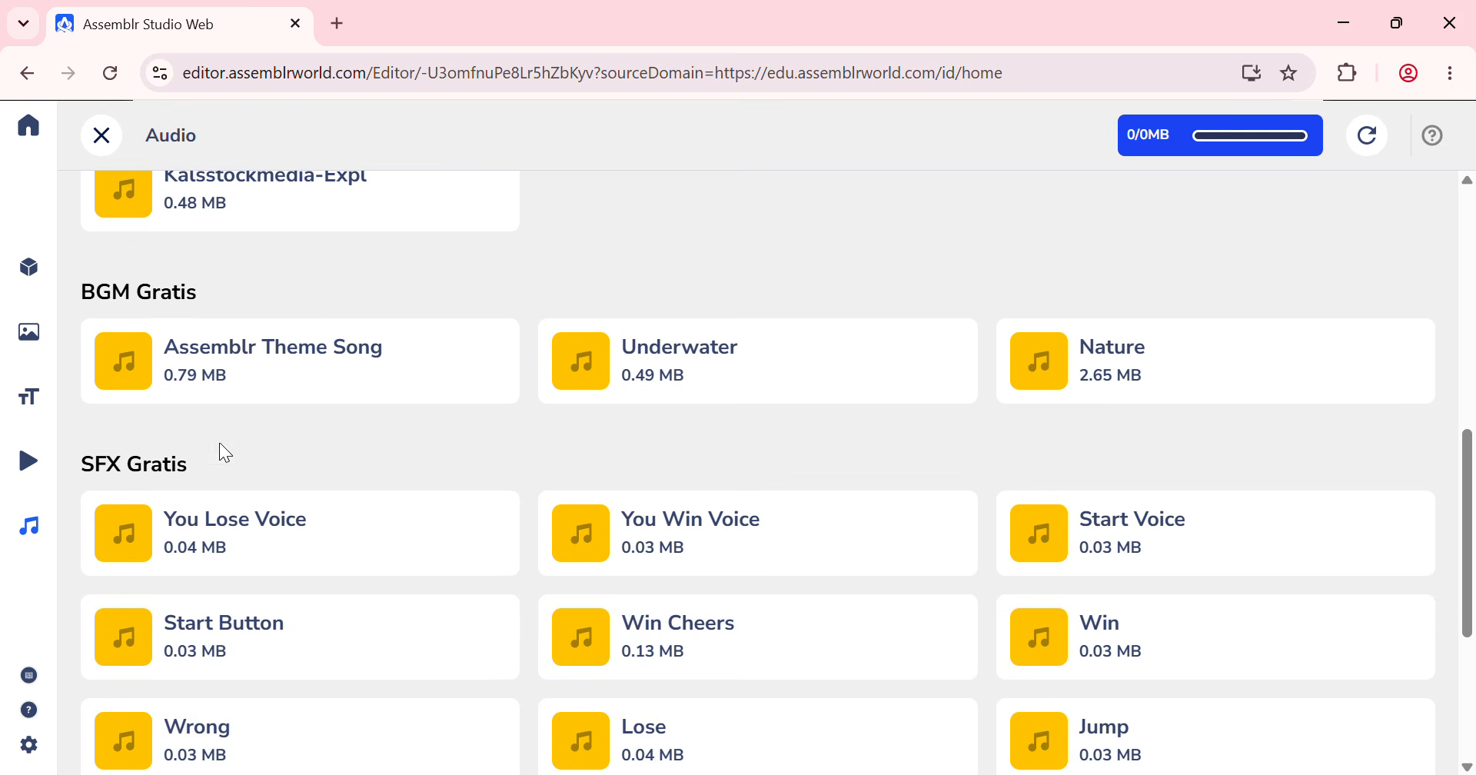
scroll(256, 381, "up", 3)
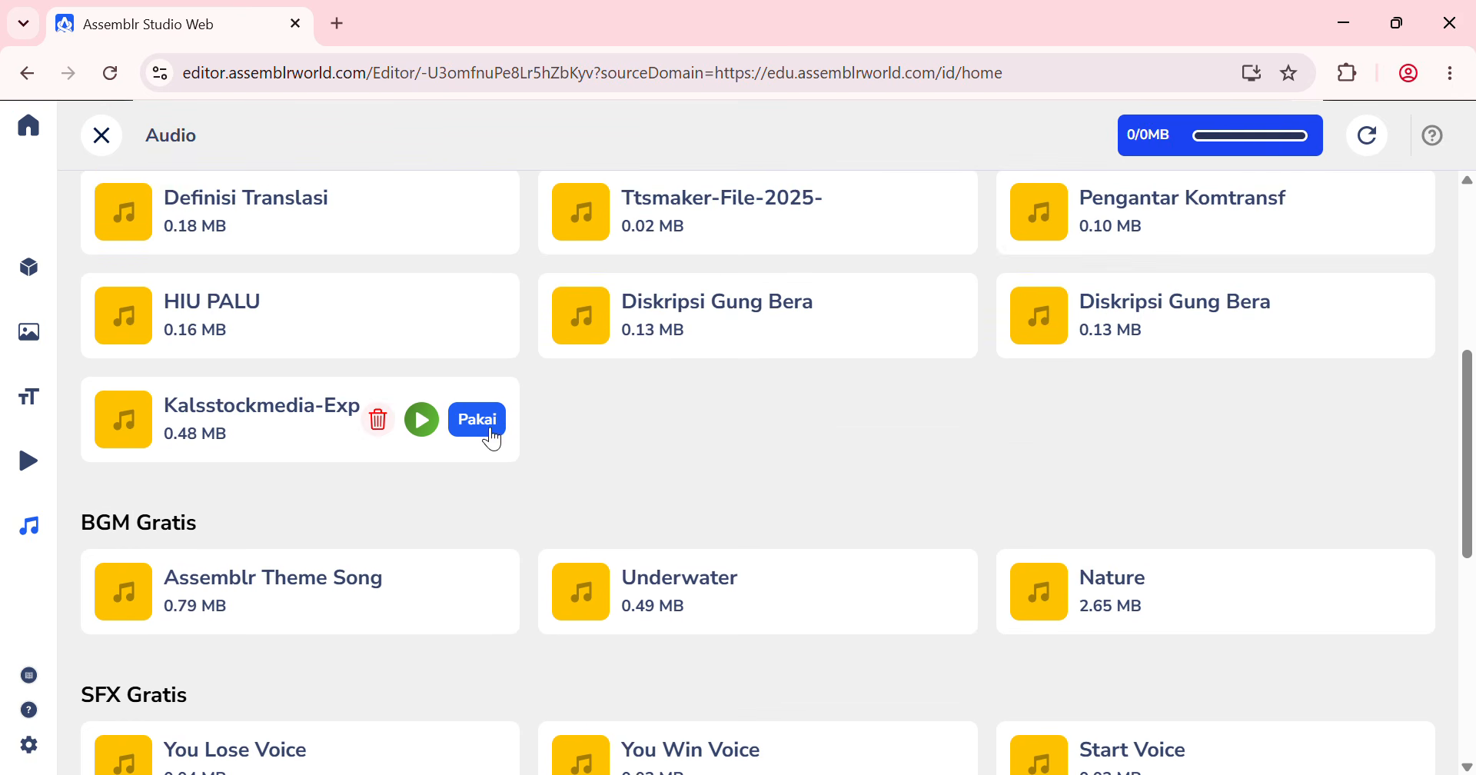
left_click(478, 419)
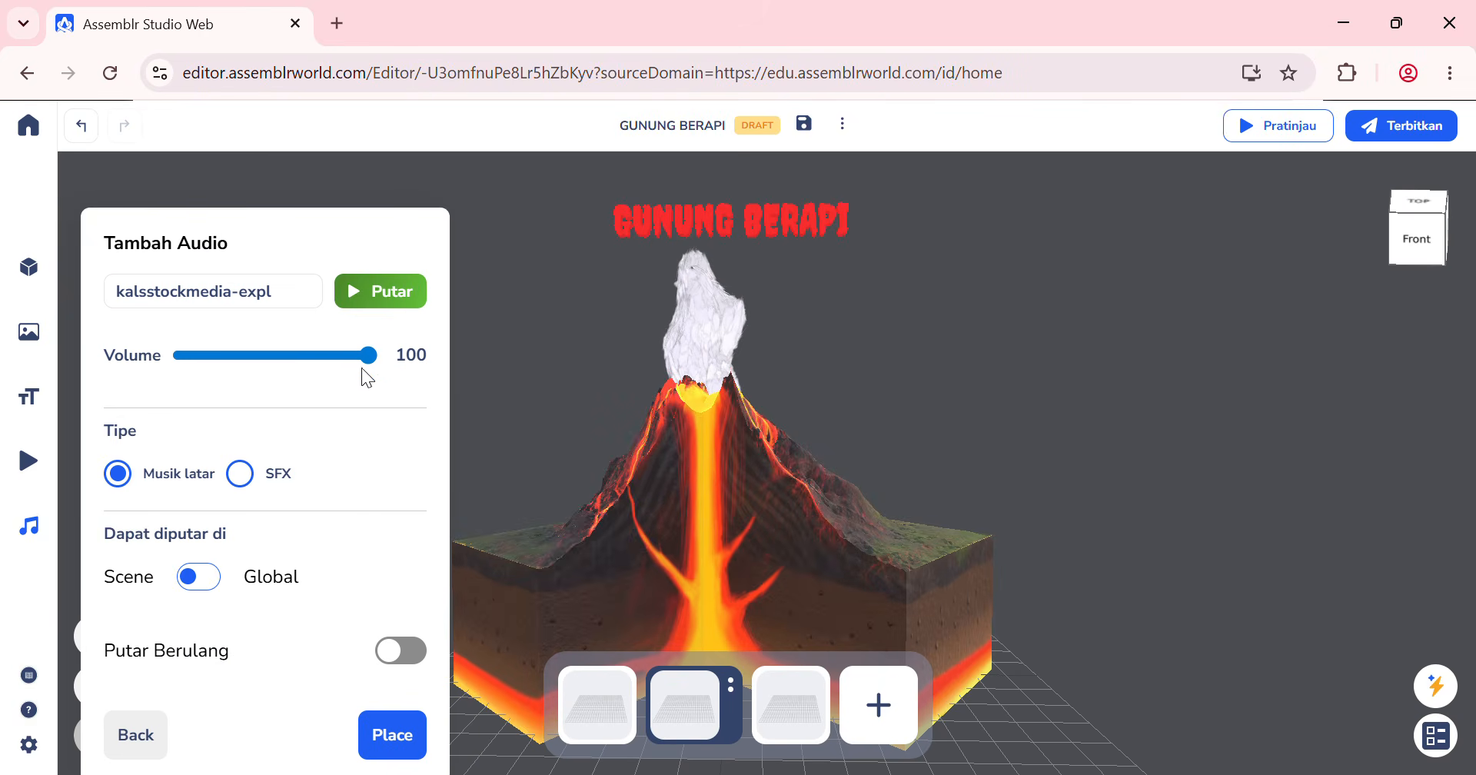
Step: Place the audio in the scene as looping background music at volume 82 and test its playback
left_click(344, 354)
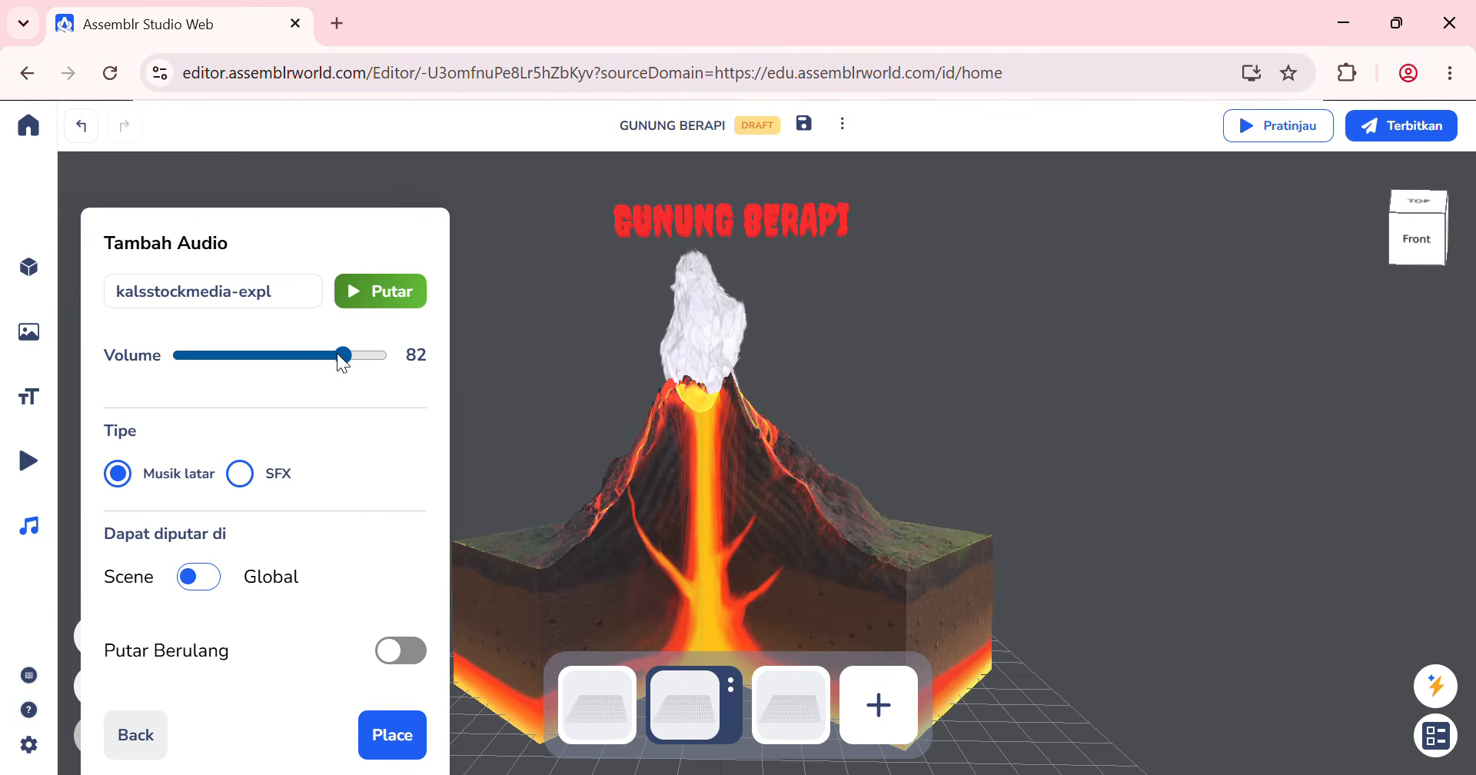
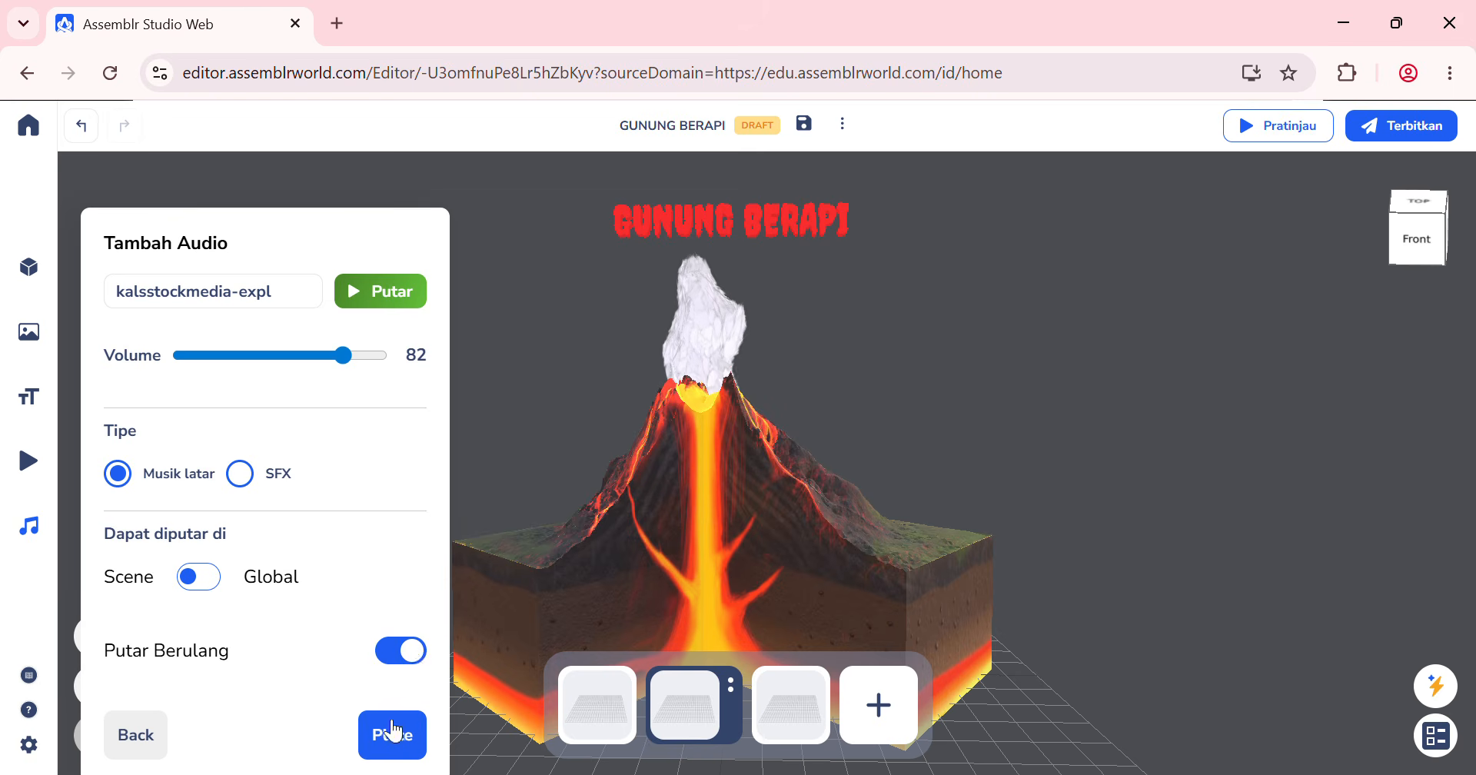
left_click(393, 735)
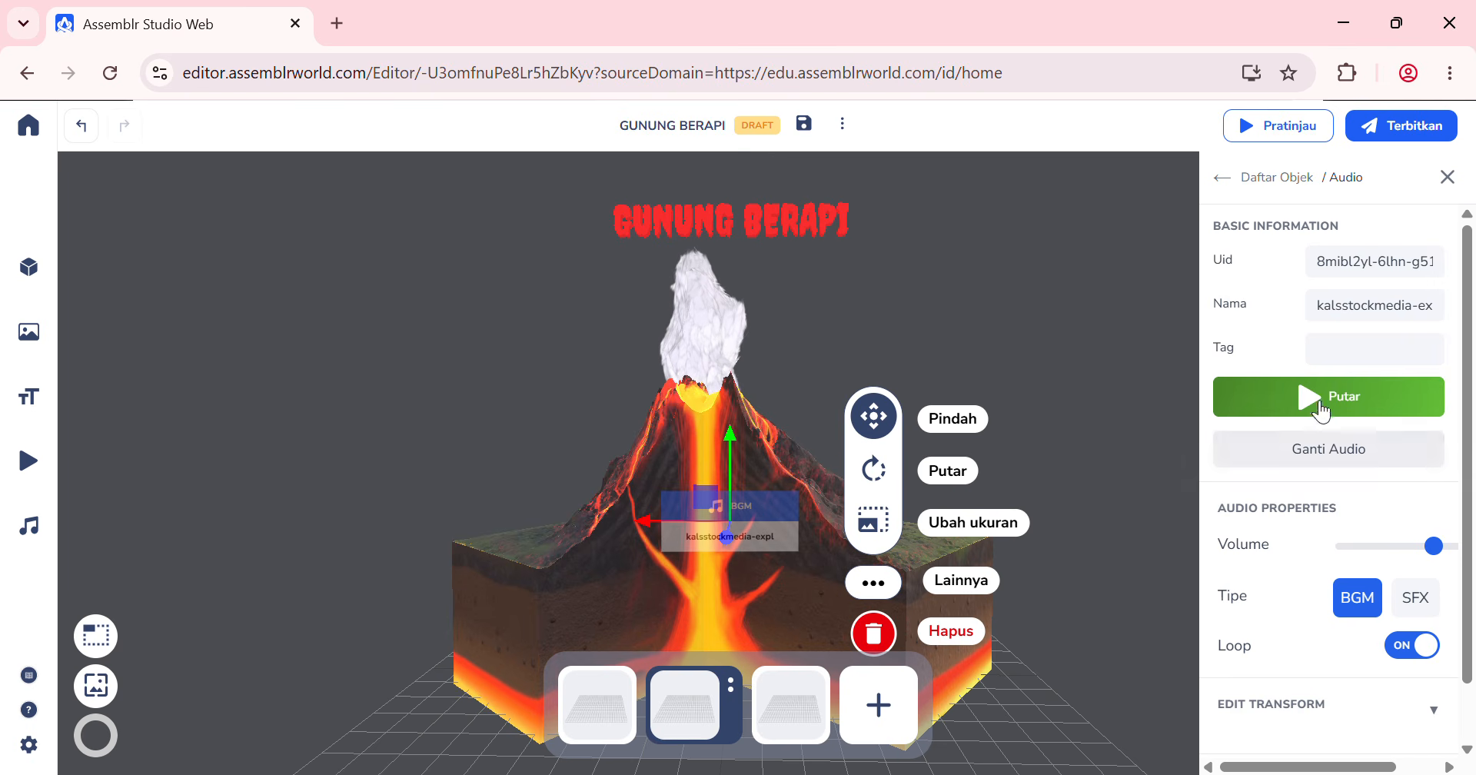
left_click(1318, 400)
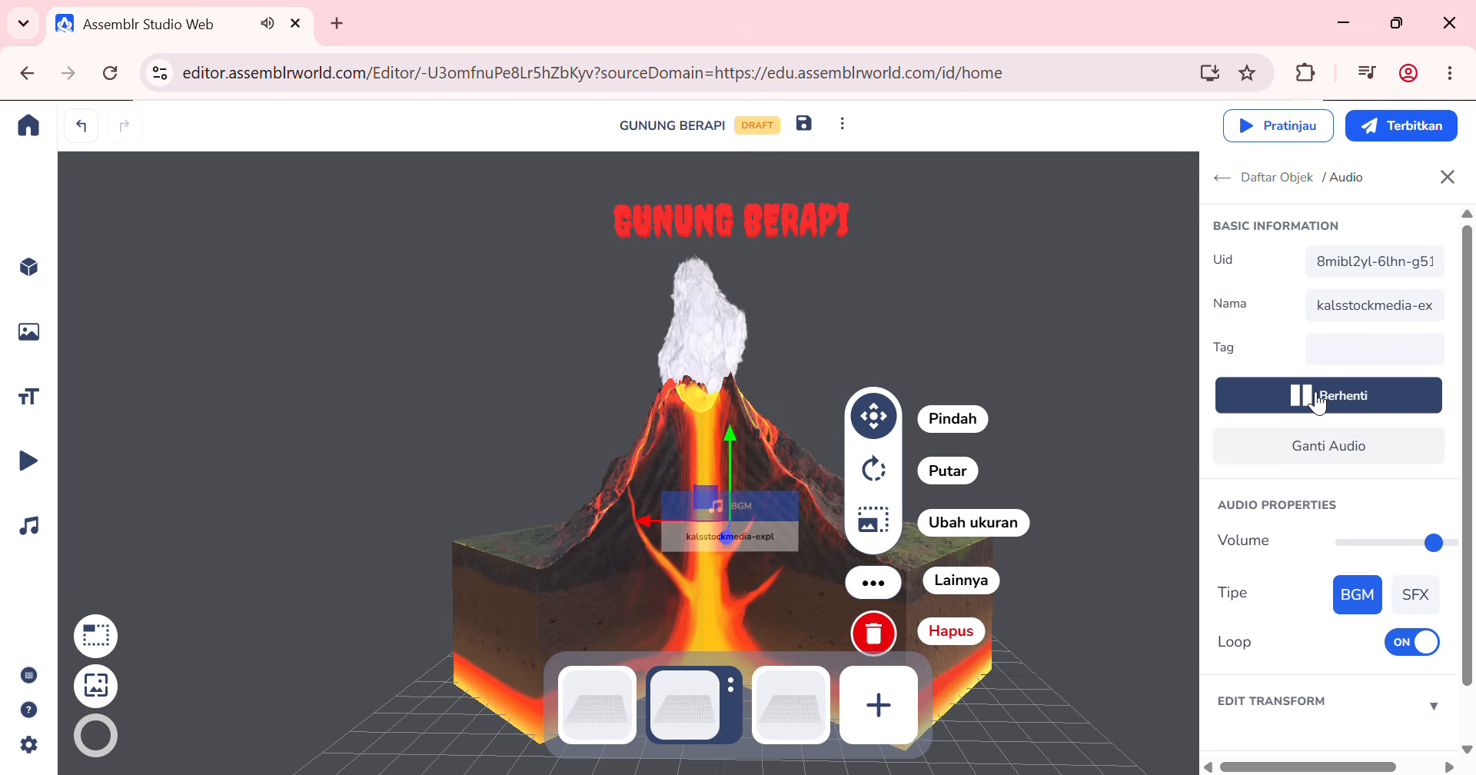
left_click(1319, 398)
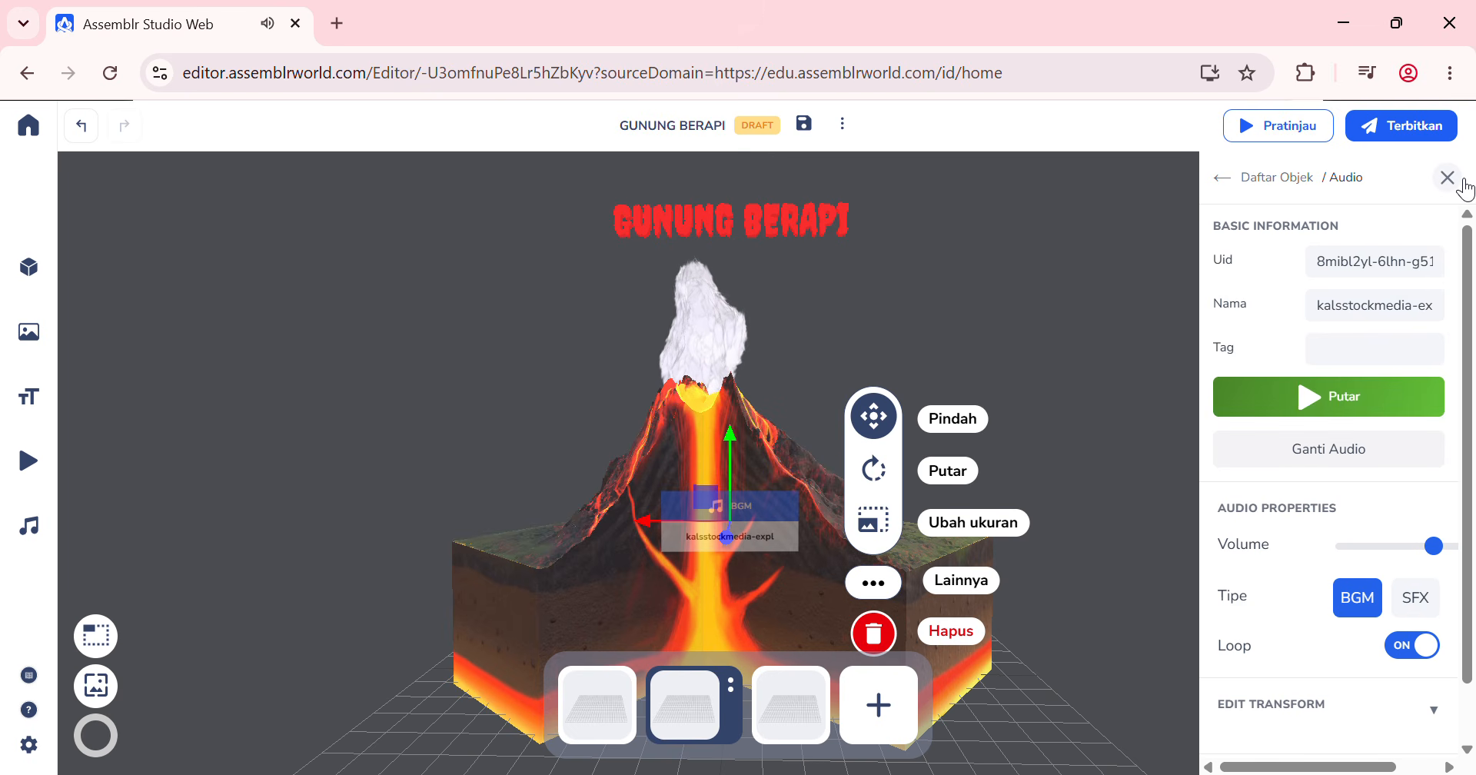
Step: Set the audio object's Y position to -100 to move it below the scene and deselect it
left_click(1267, 706)
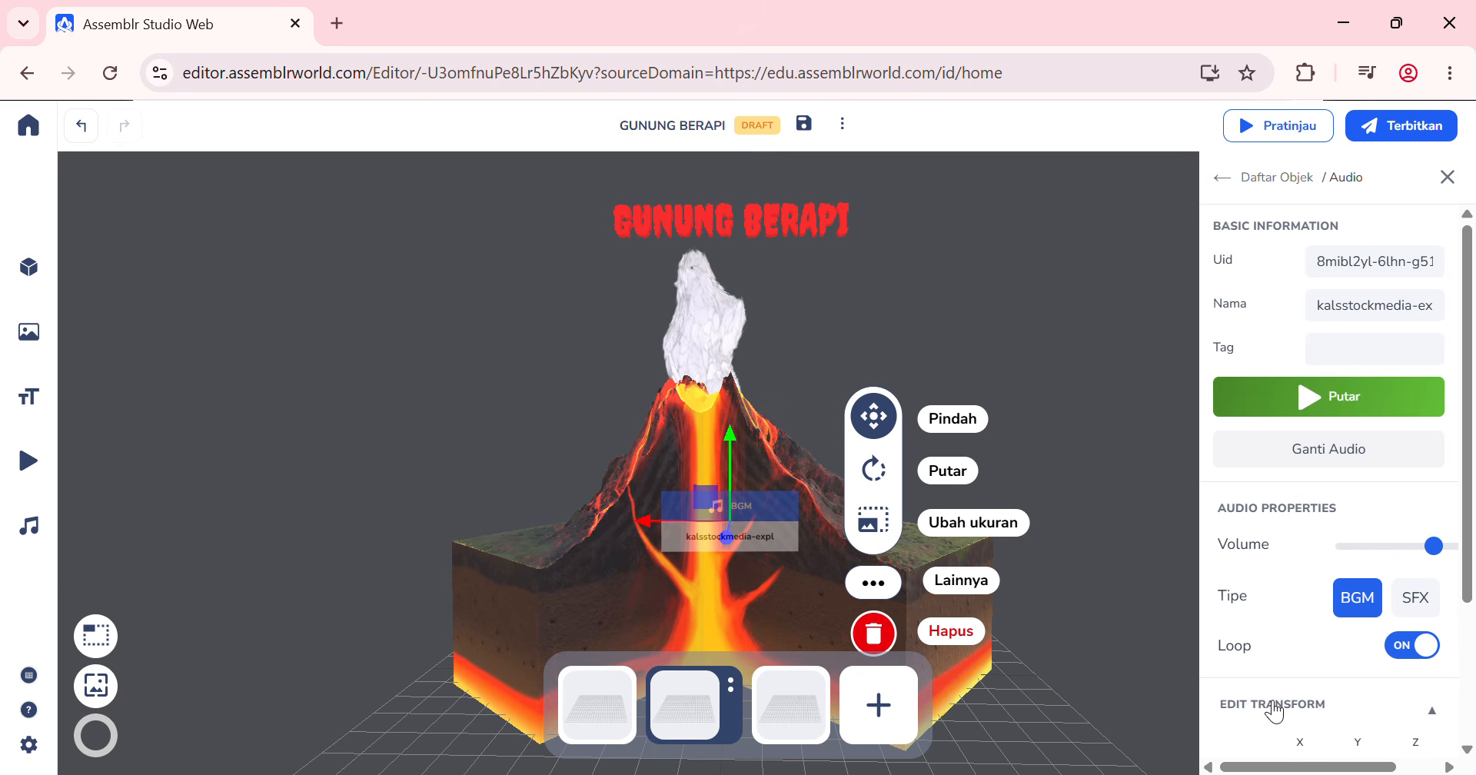
scroll(1276, 692, "down", 3)
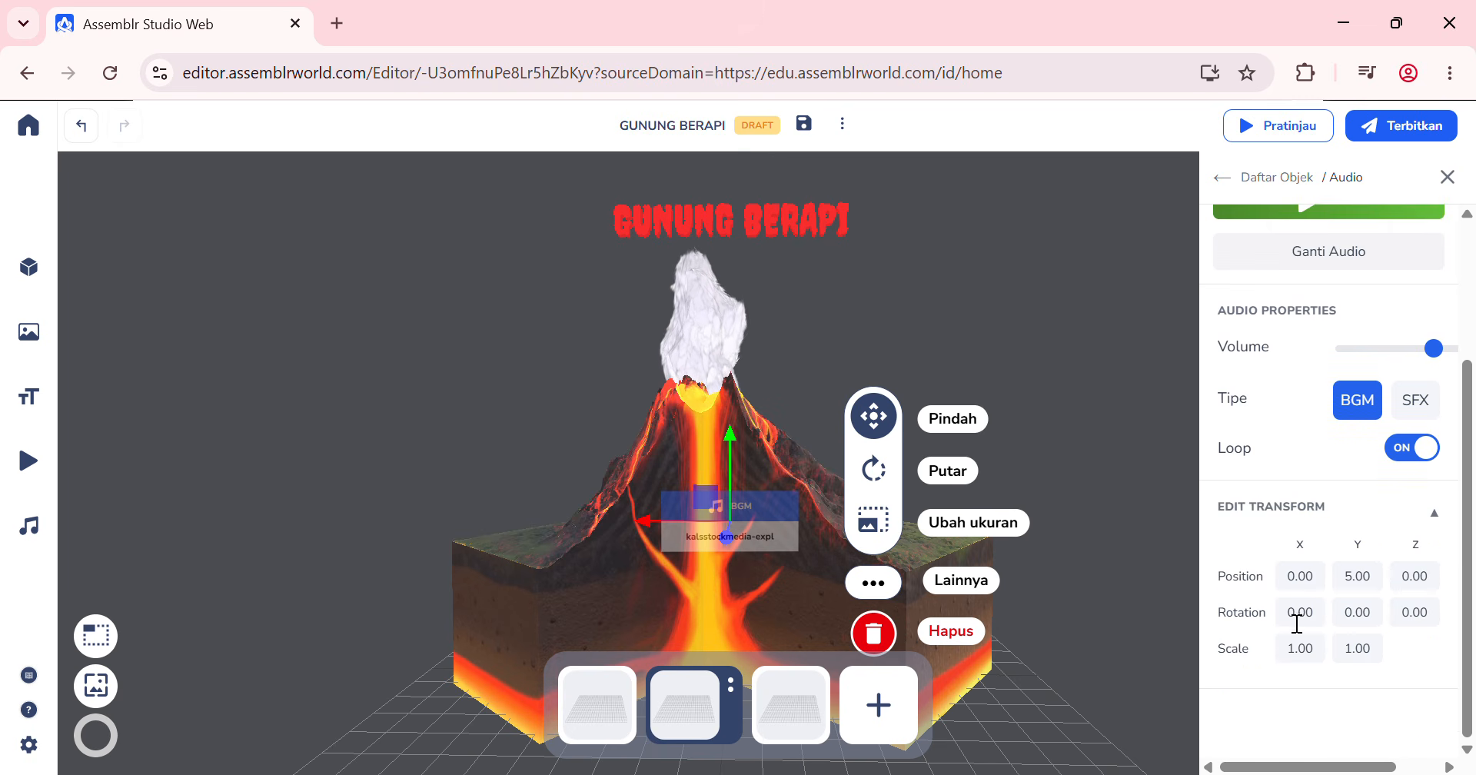
left_click(1356, 587)
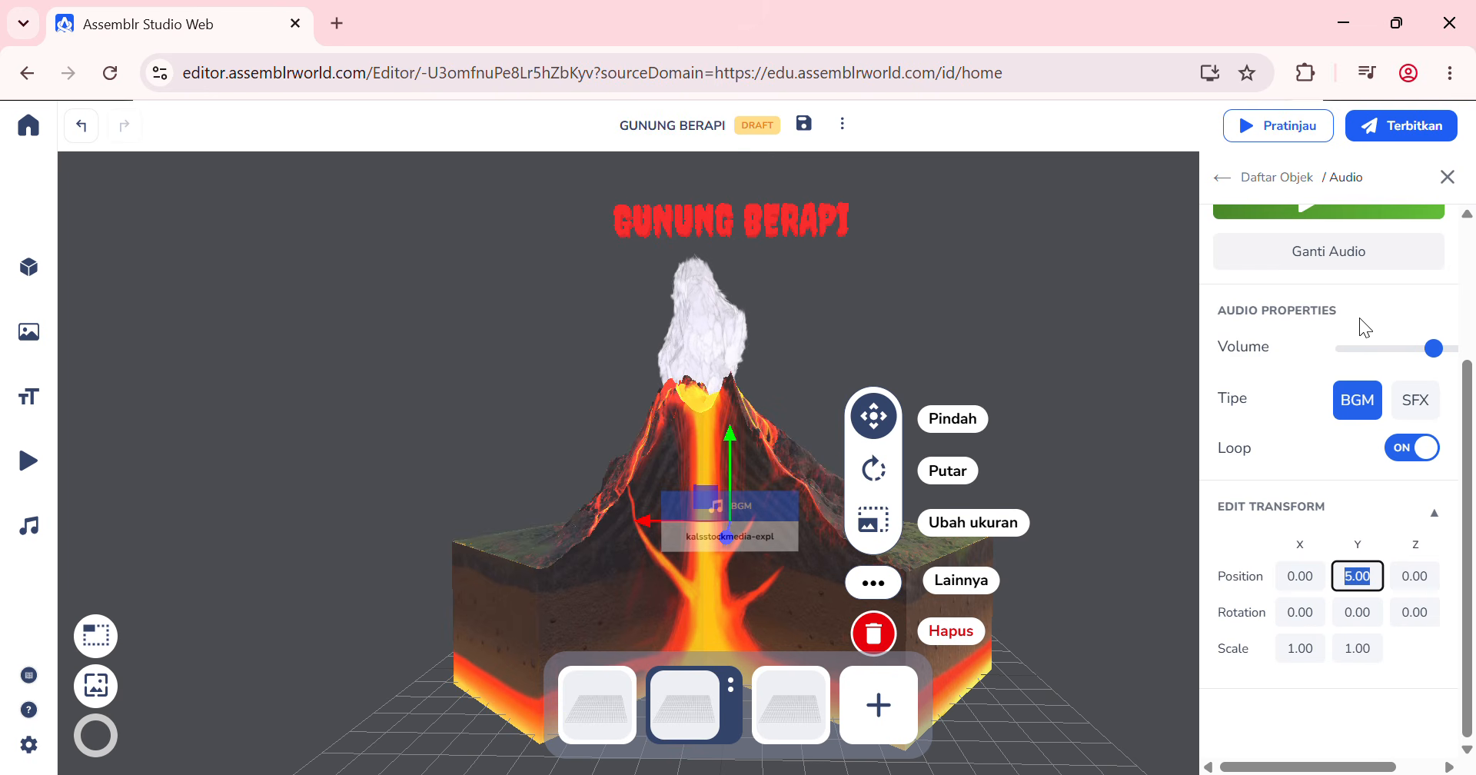
type("-100")
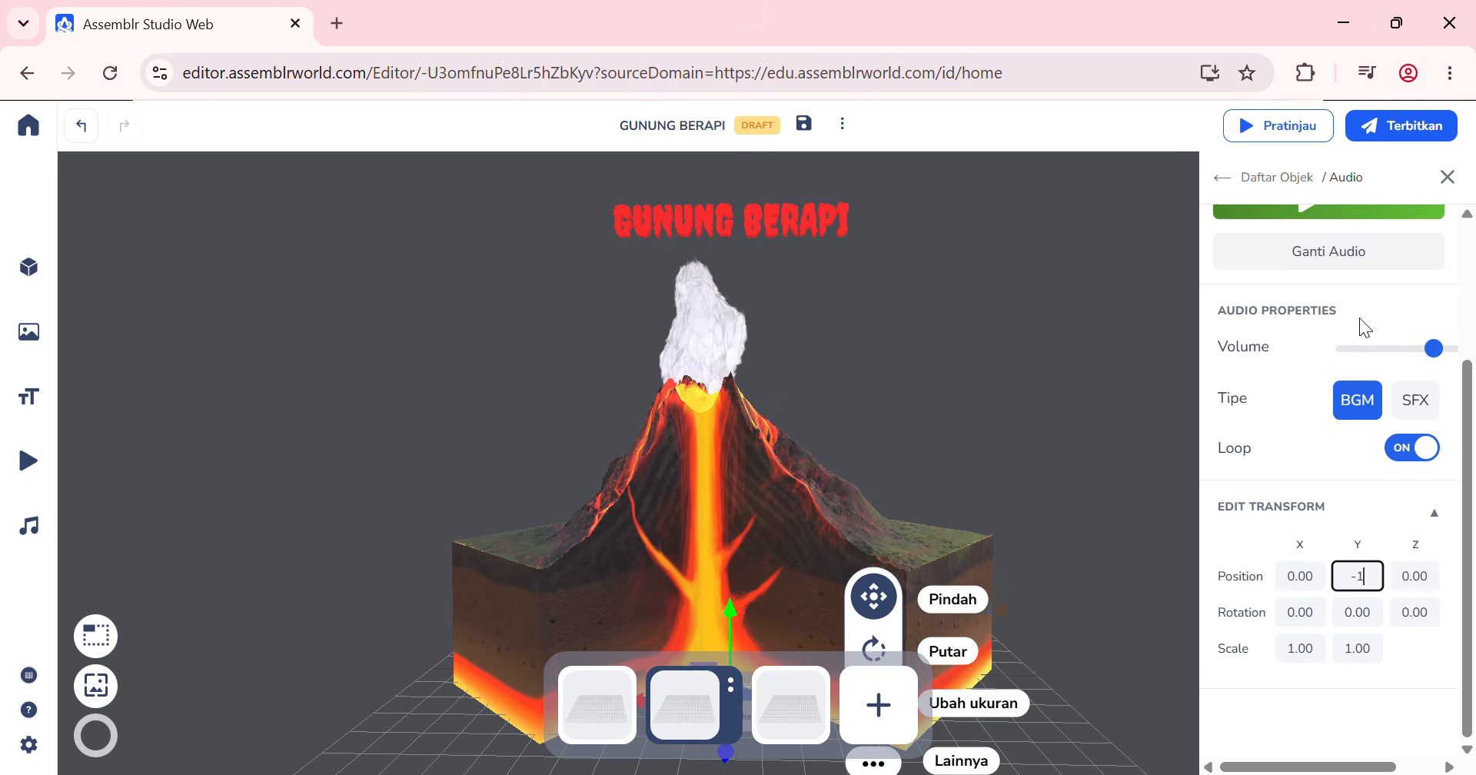
left_click(1126, 312)
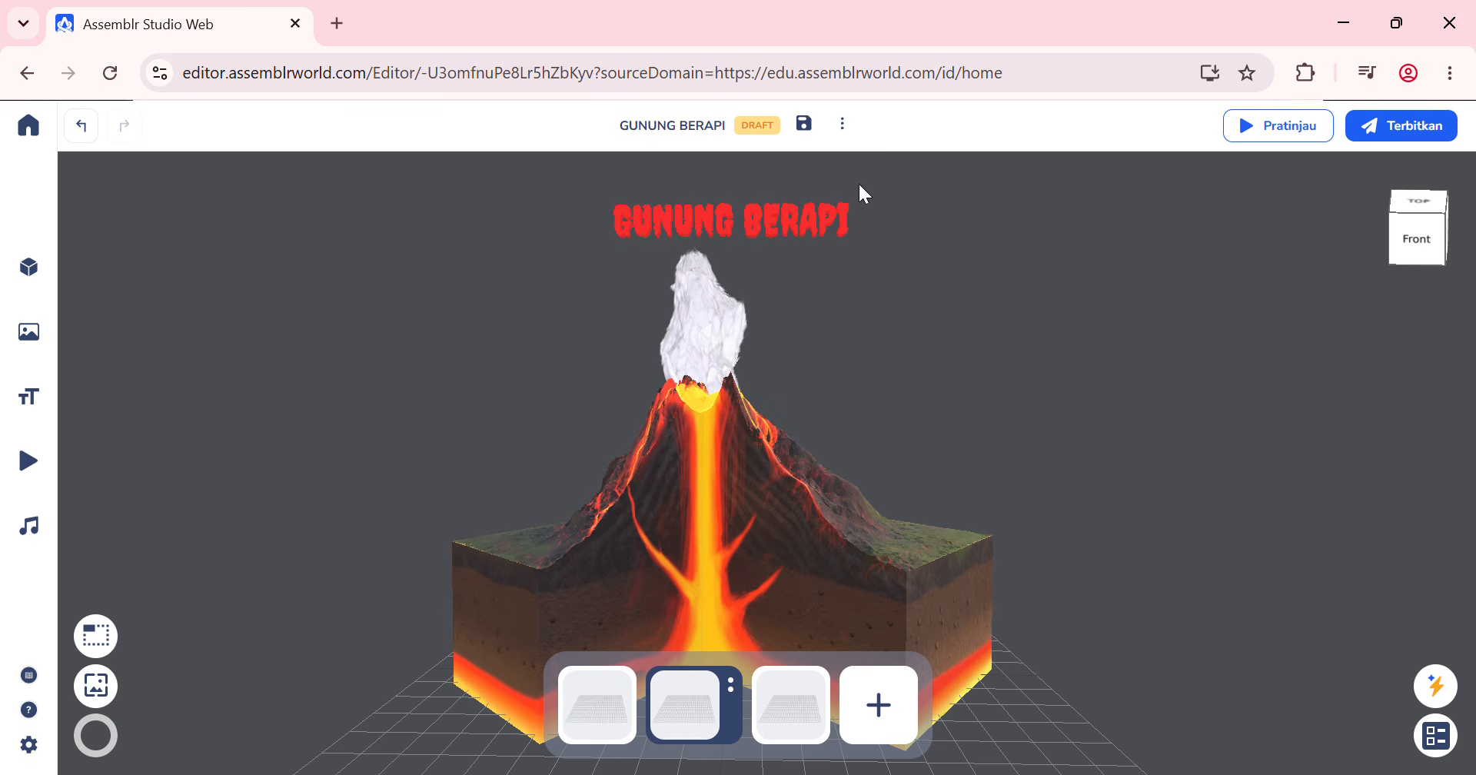
Step: Save the project and check the media choices offered by the "Set media" block in the visual code
left_click(805, 123)
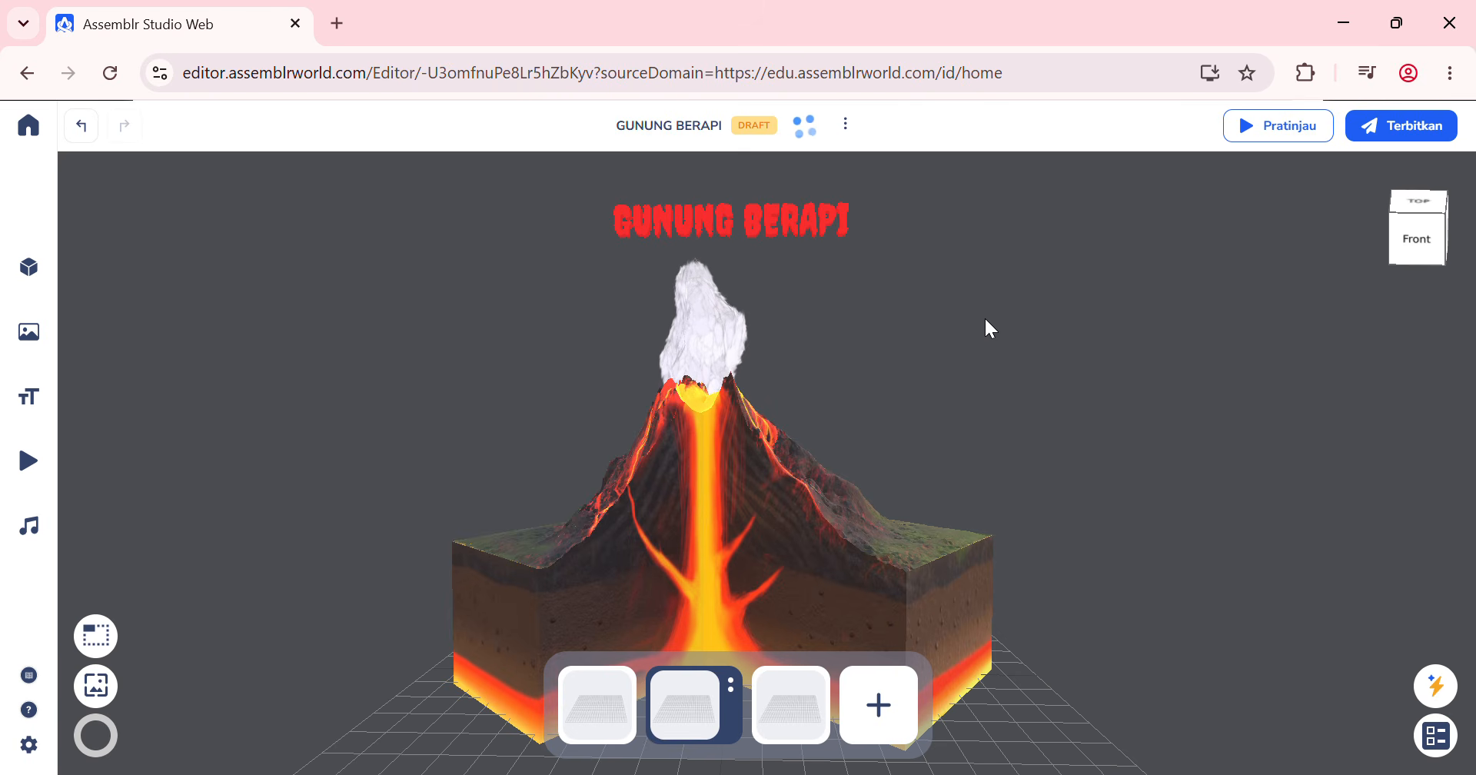
left_click(1437, 685)
left_click(1122, 384)
left_click(1138, 388)
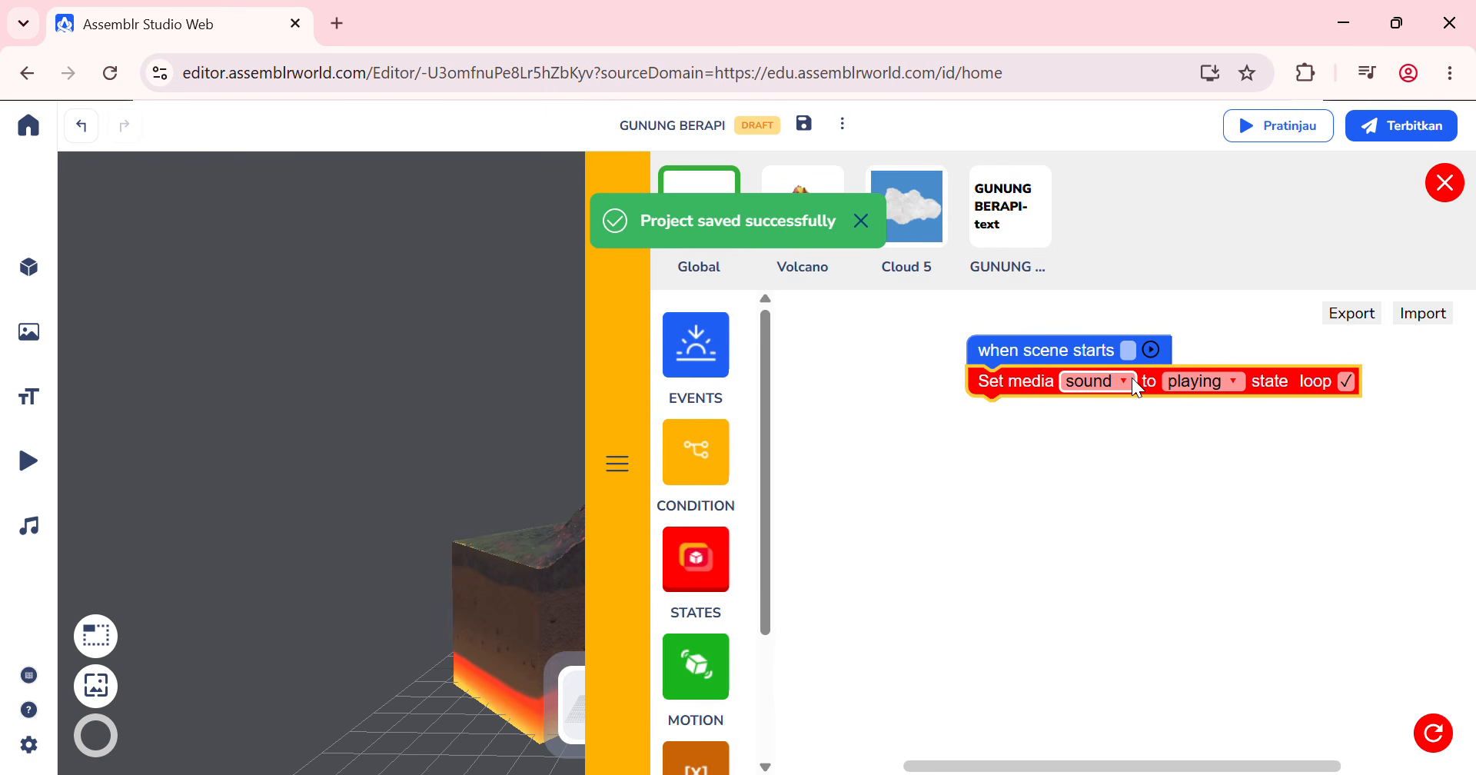
left_click(1132, 385)
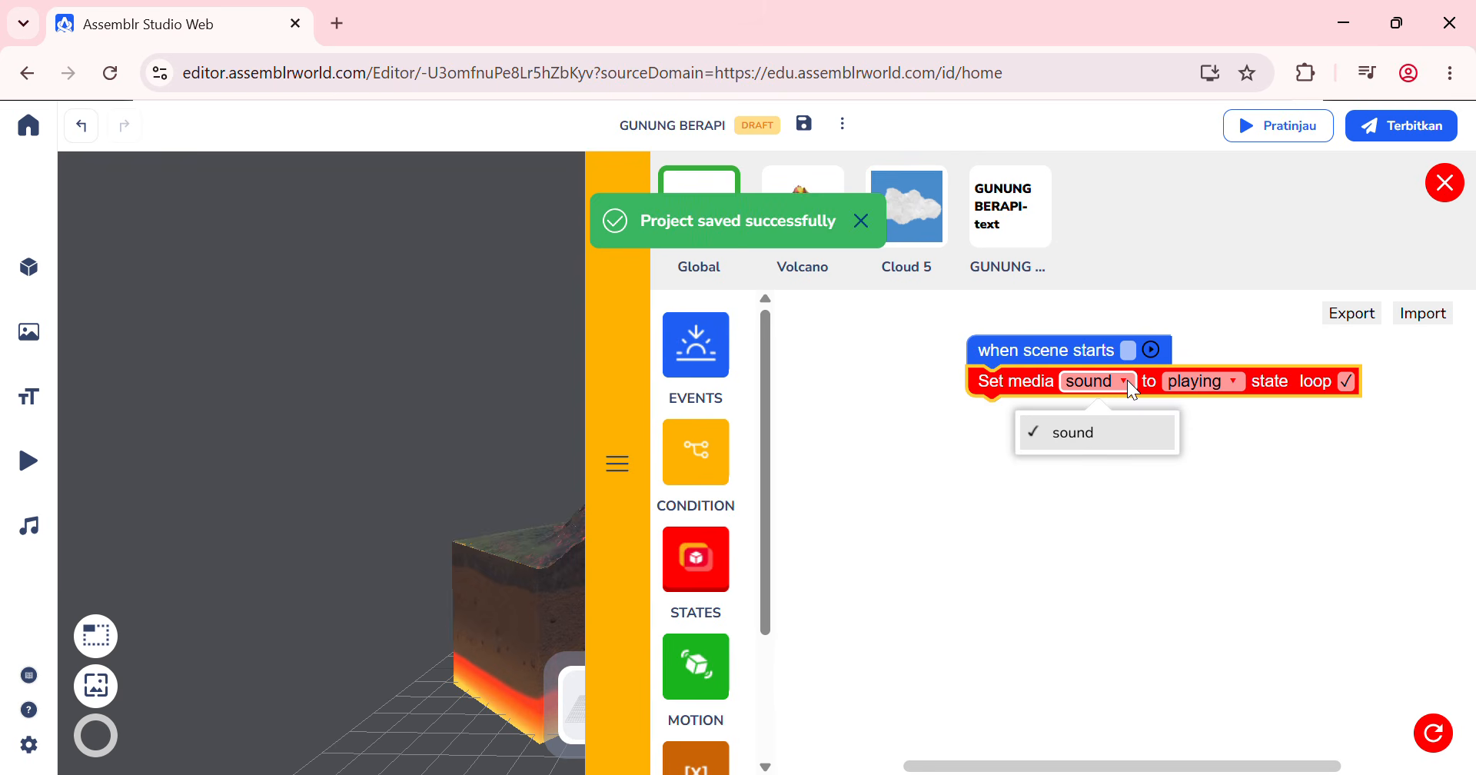
left_click(1444, 183)
Step: Examine the kalsstockmedia-expl audio object's name, audio properties and transform values, then close its properties
left_click(1436, 735)
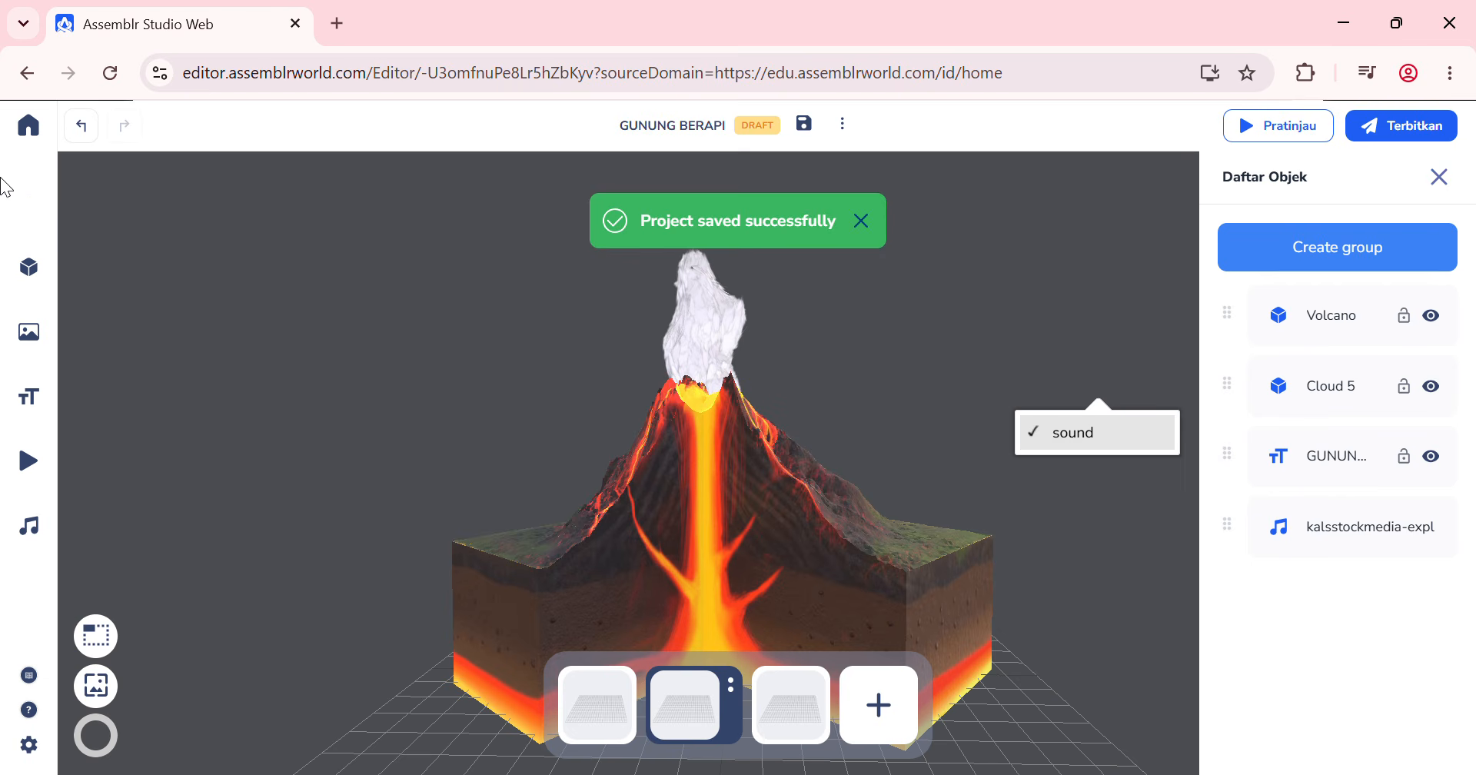
left_click(864, 221)
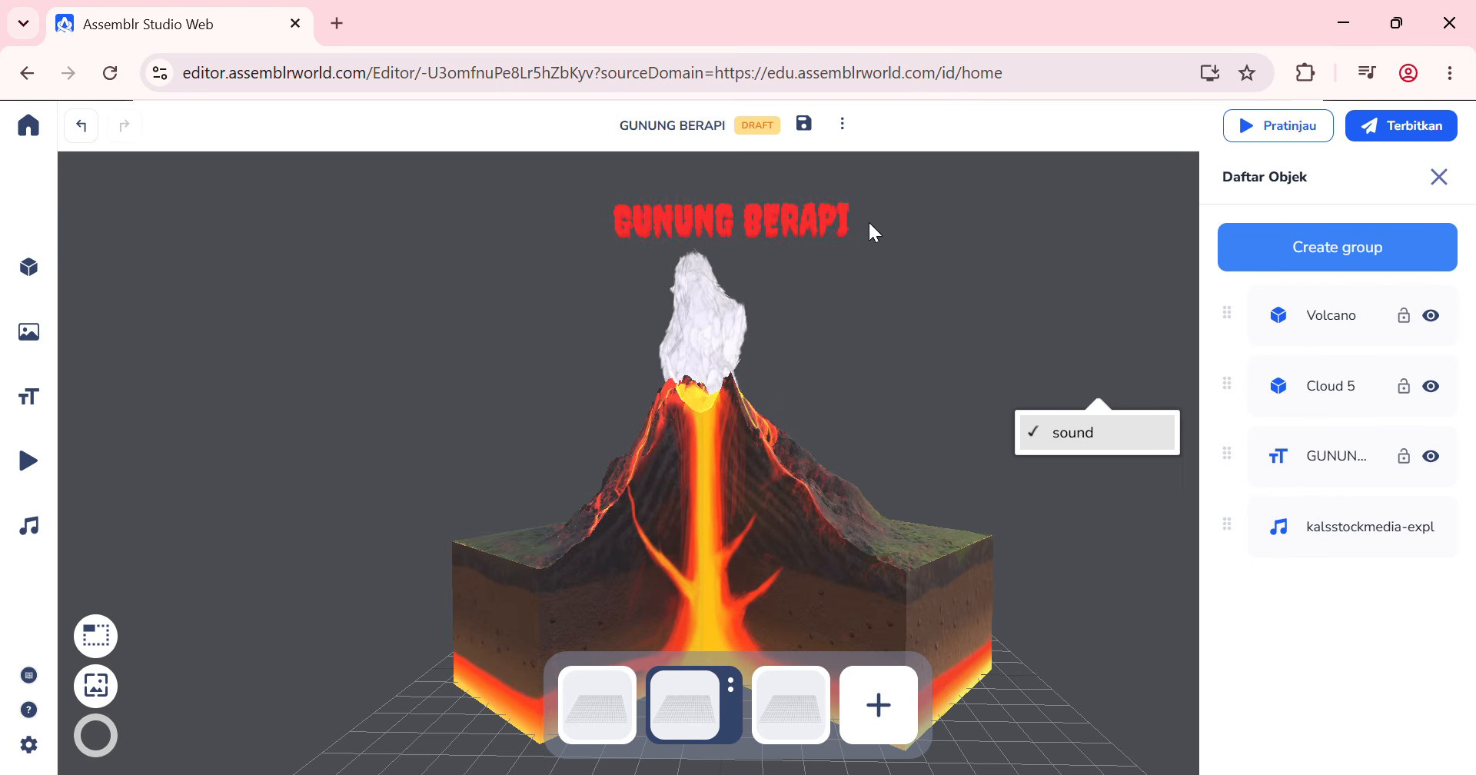
left_click(1440, 177)
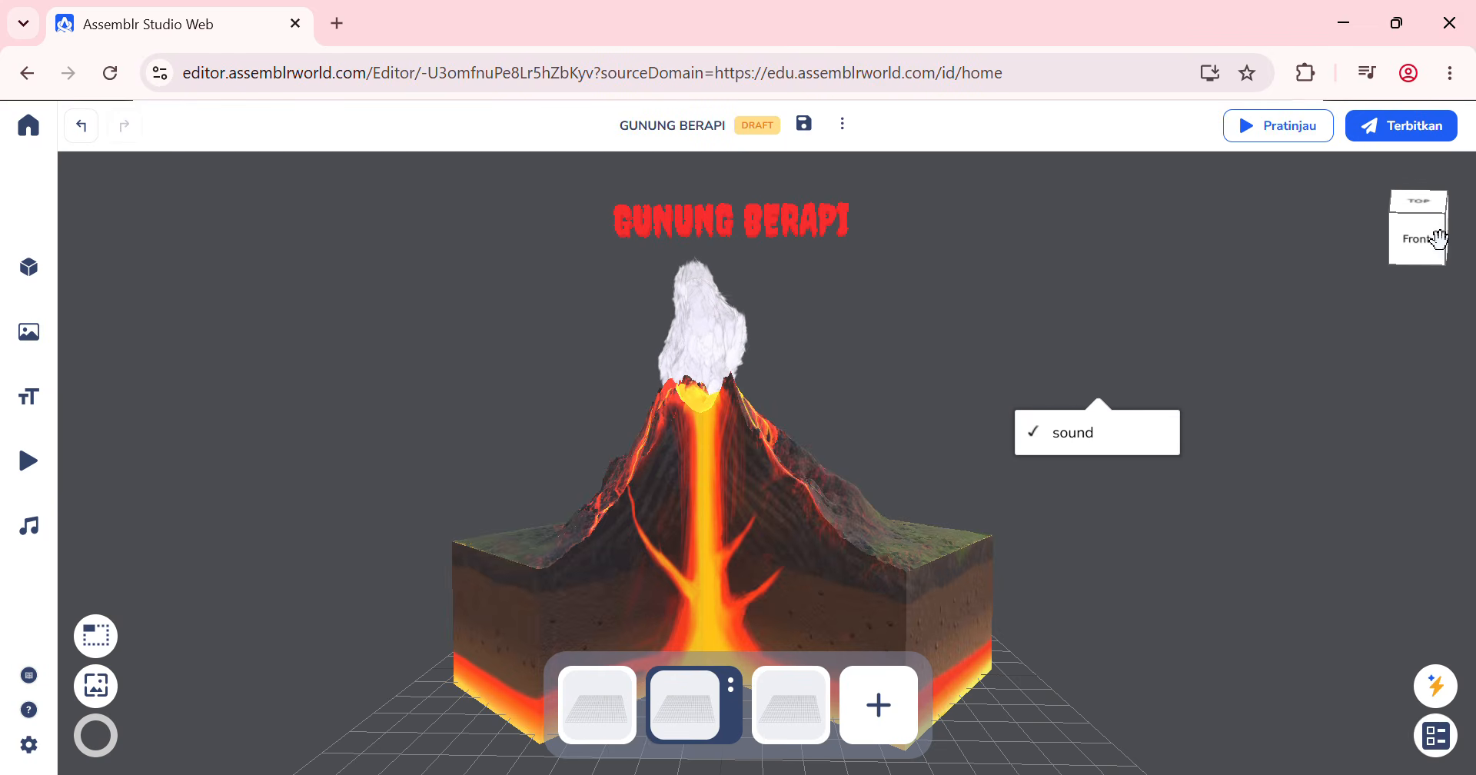
left_click(1436, 736)
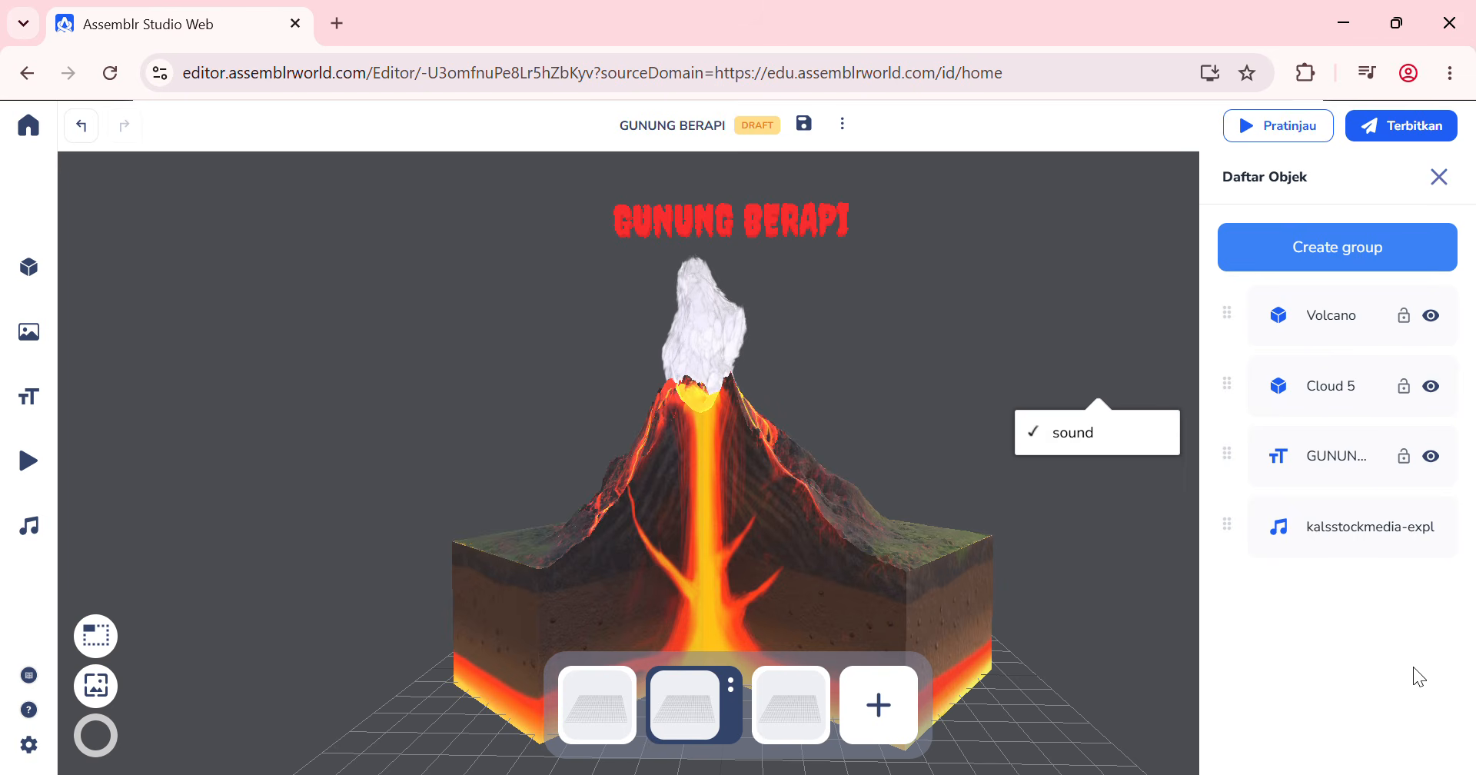
left_click(1279, 529)
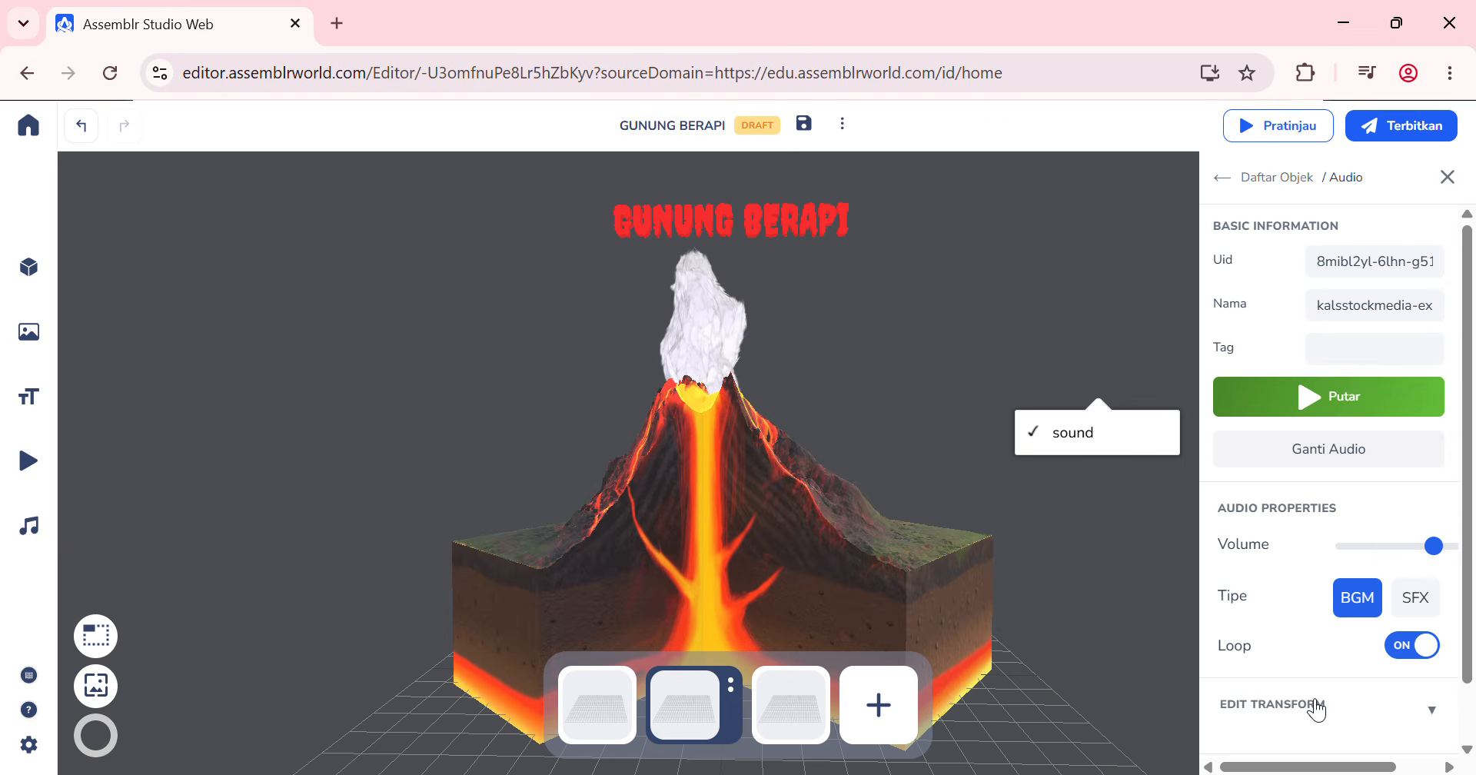
scroll(1311, 704, "down", 1)
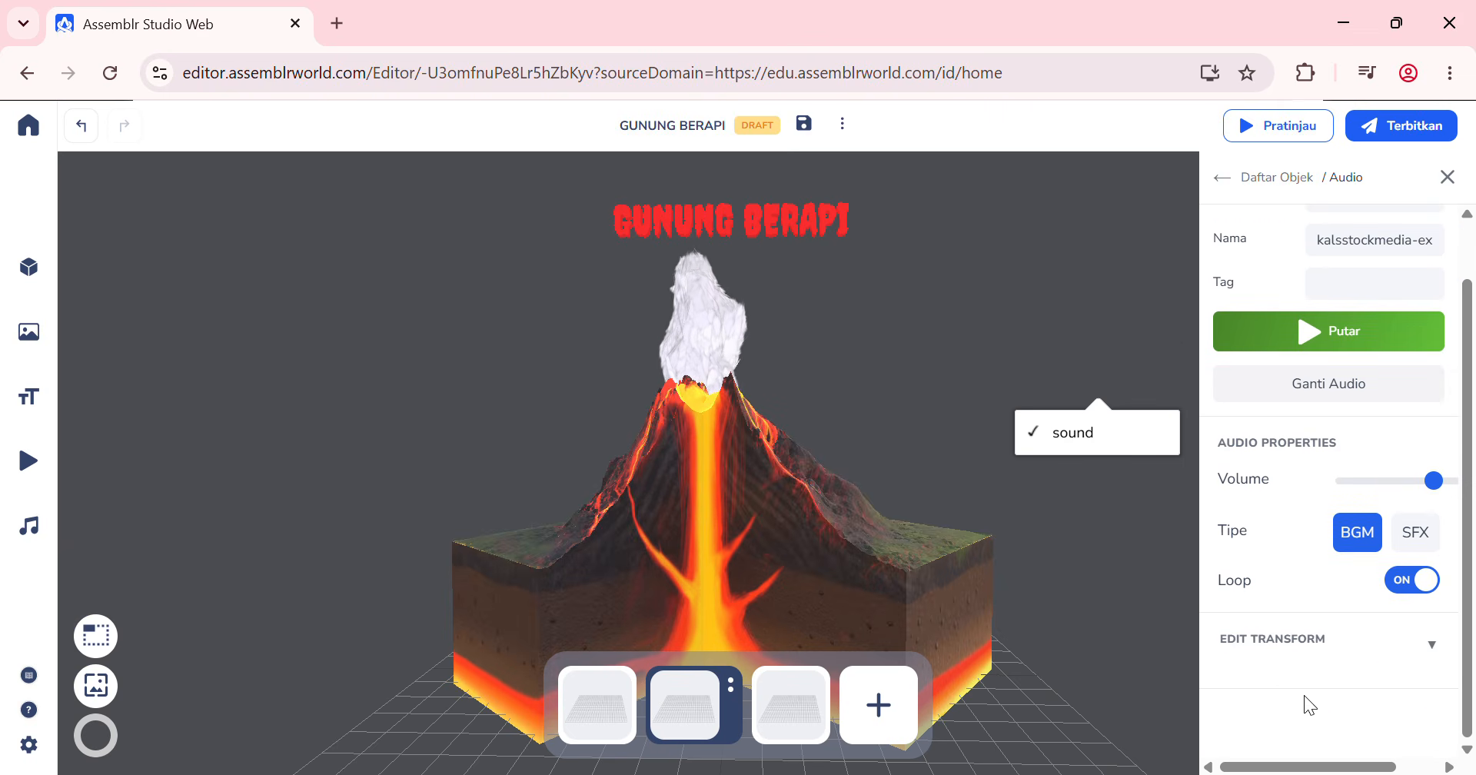
left_click(1296, 649)
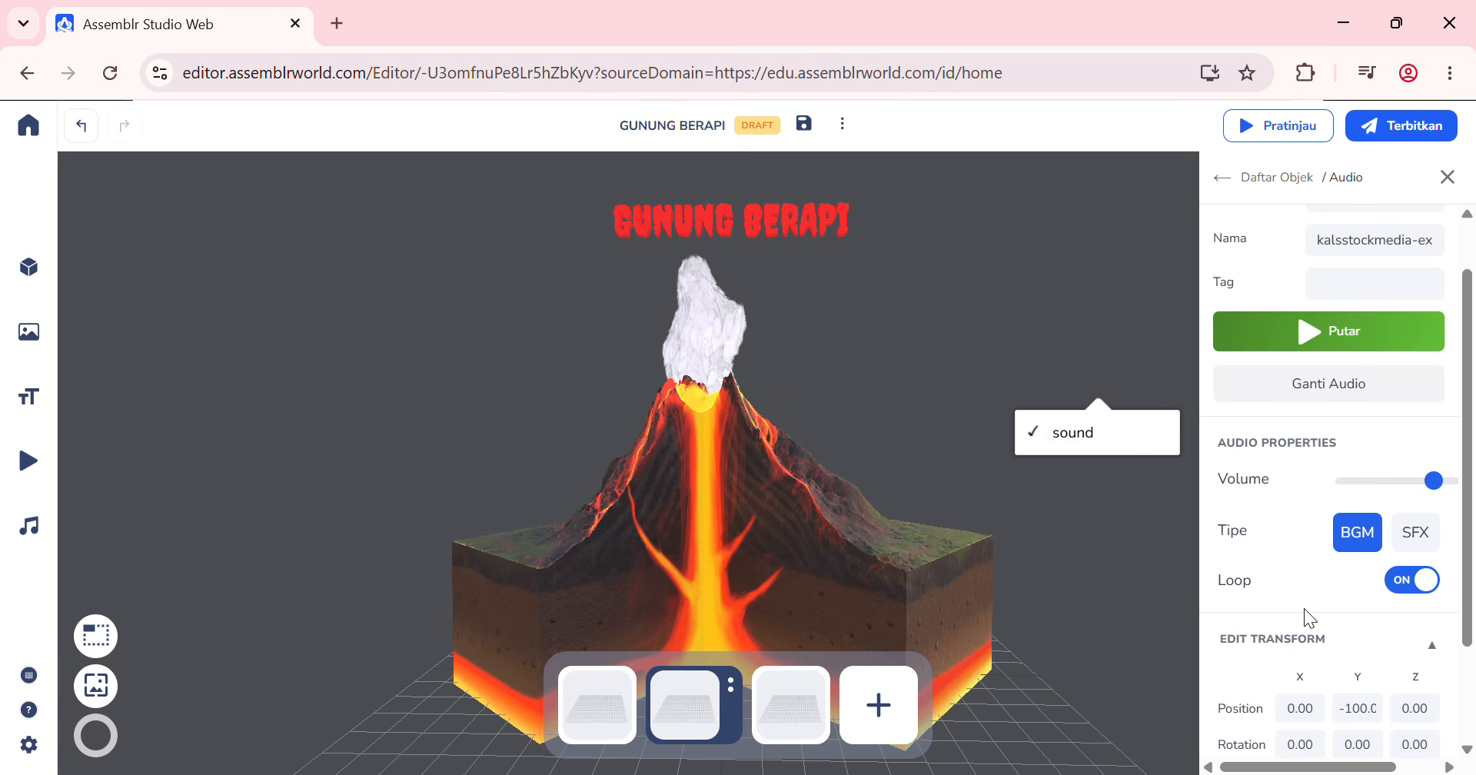
scroll(1319, 612, "down", 2)
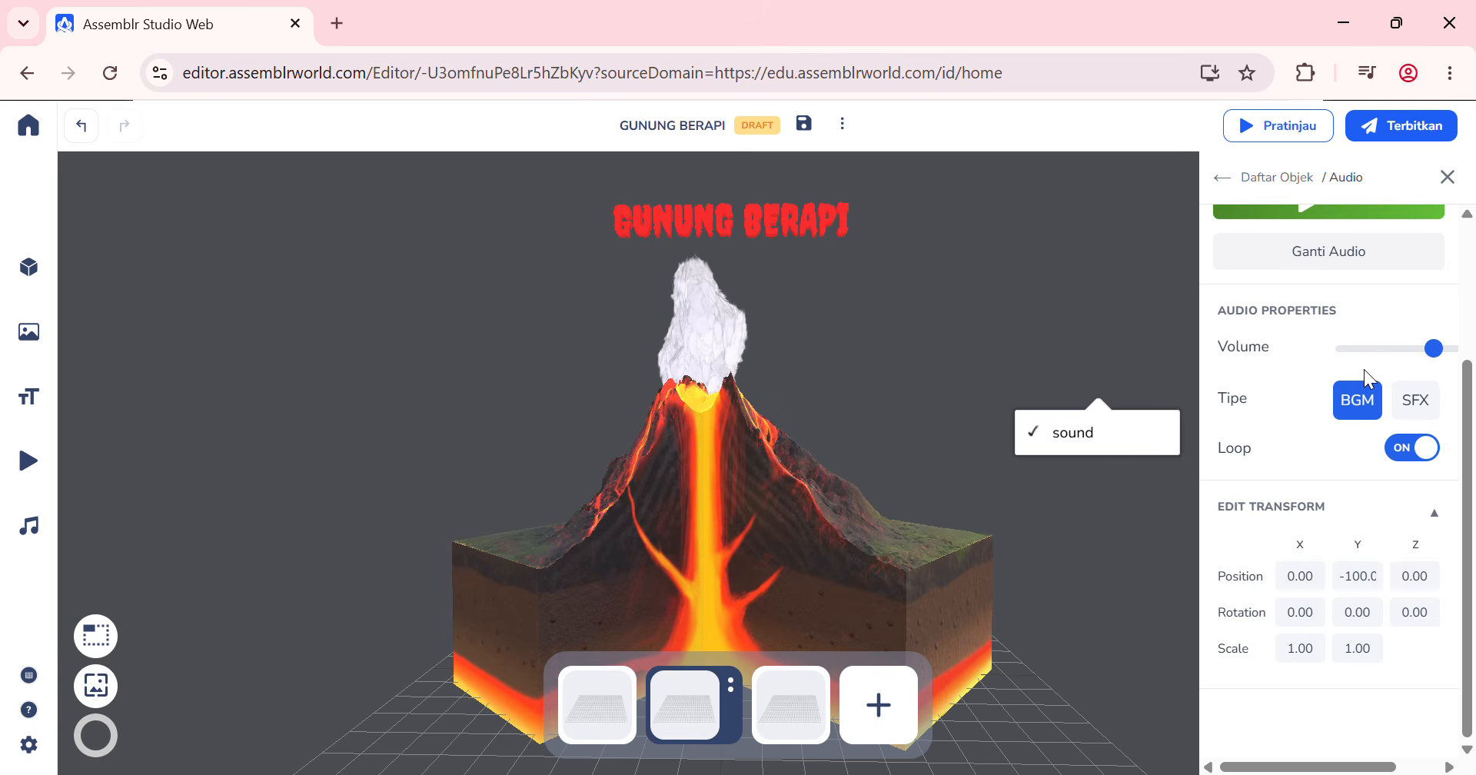
scroll(1366, 369, "up", 3)
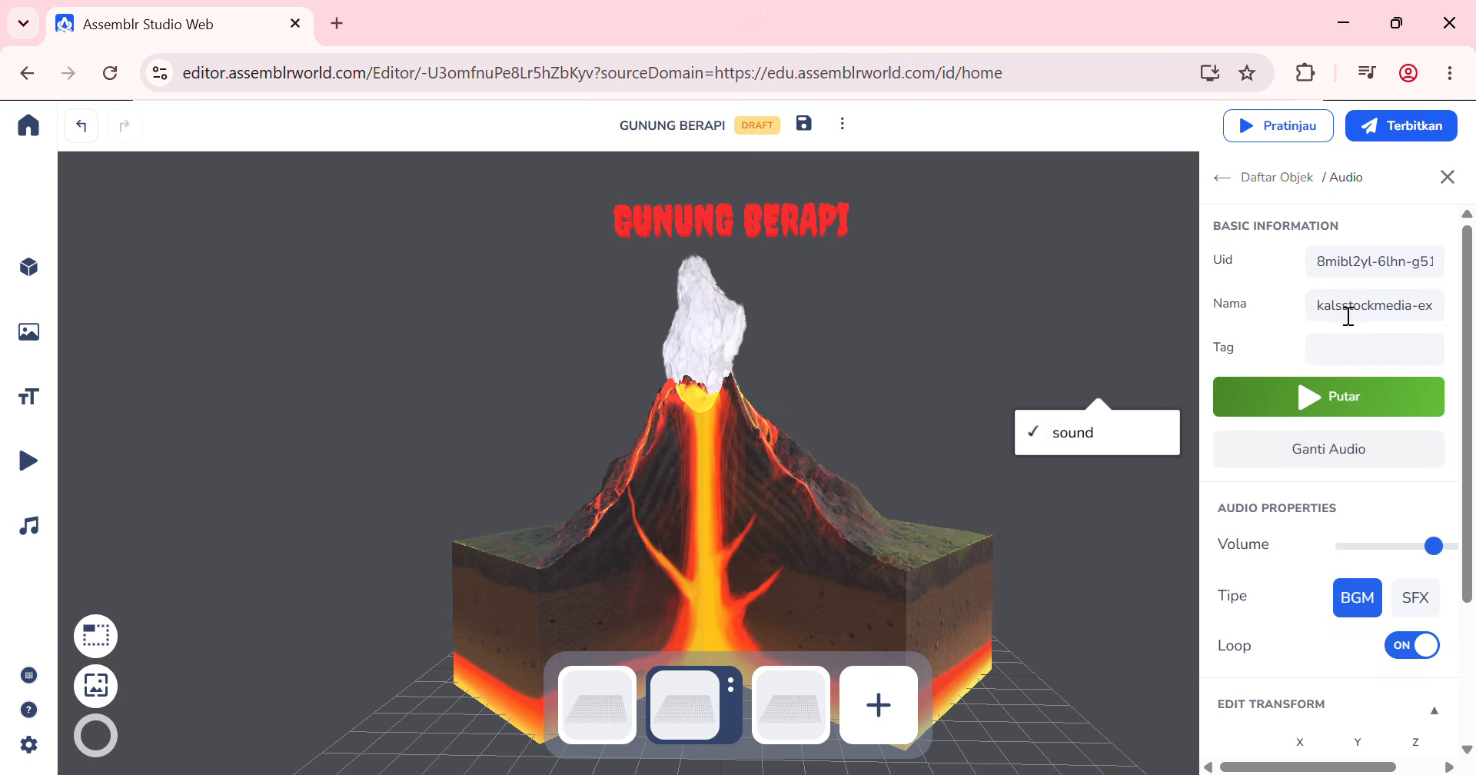
left_click(1456, 183)
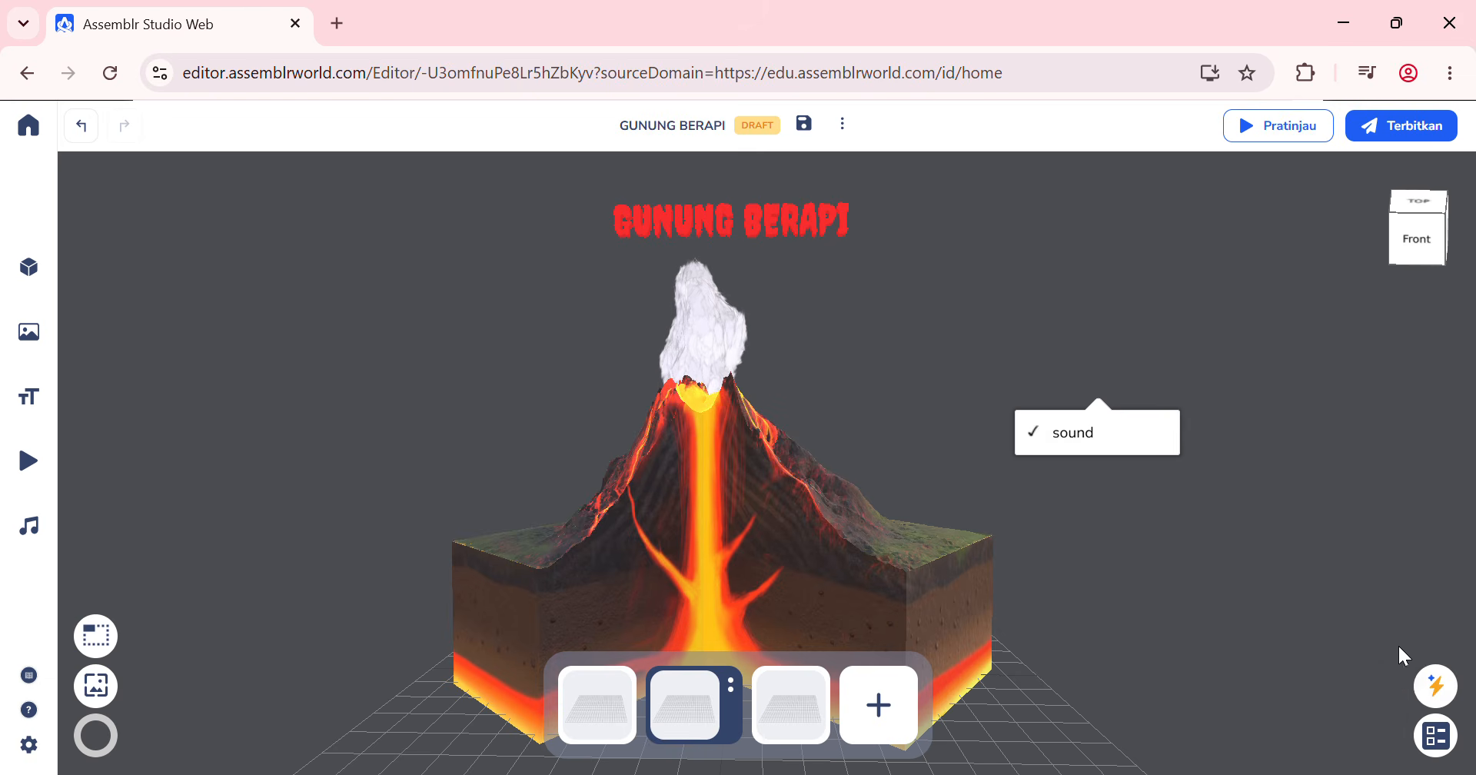
Step: Detach the "Set media sound to playing" block from the scene-start event and delete it from the visual code
left_click(1436, 685)
left_click(1307, 473)
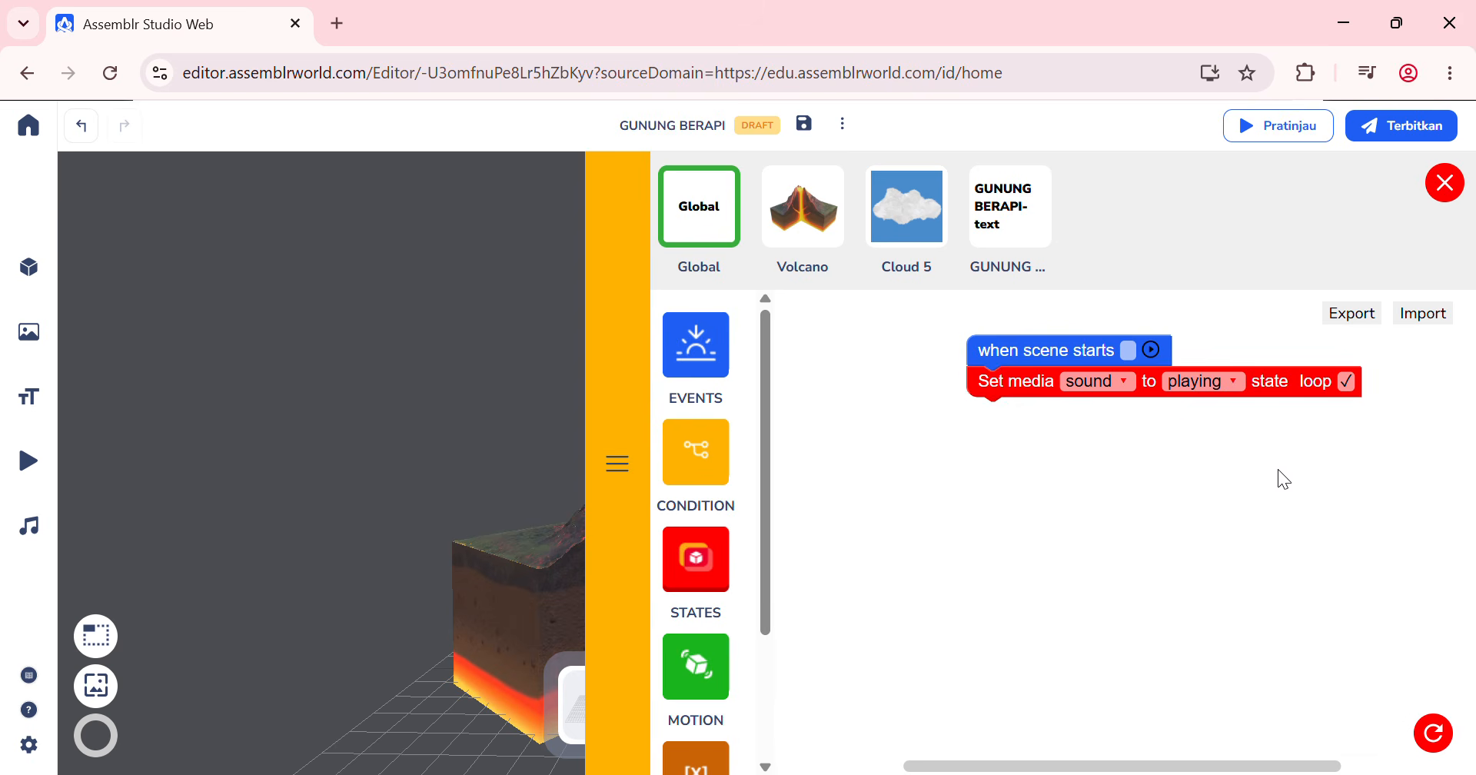
left_click(1125, 382)
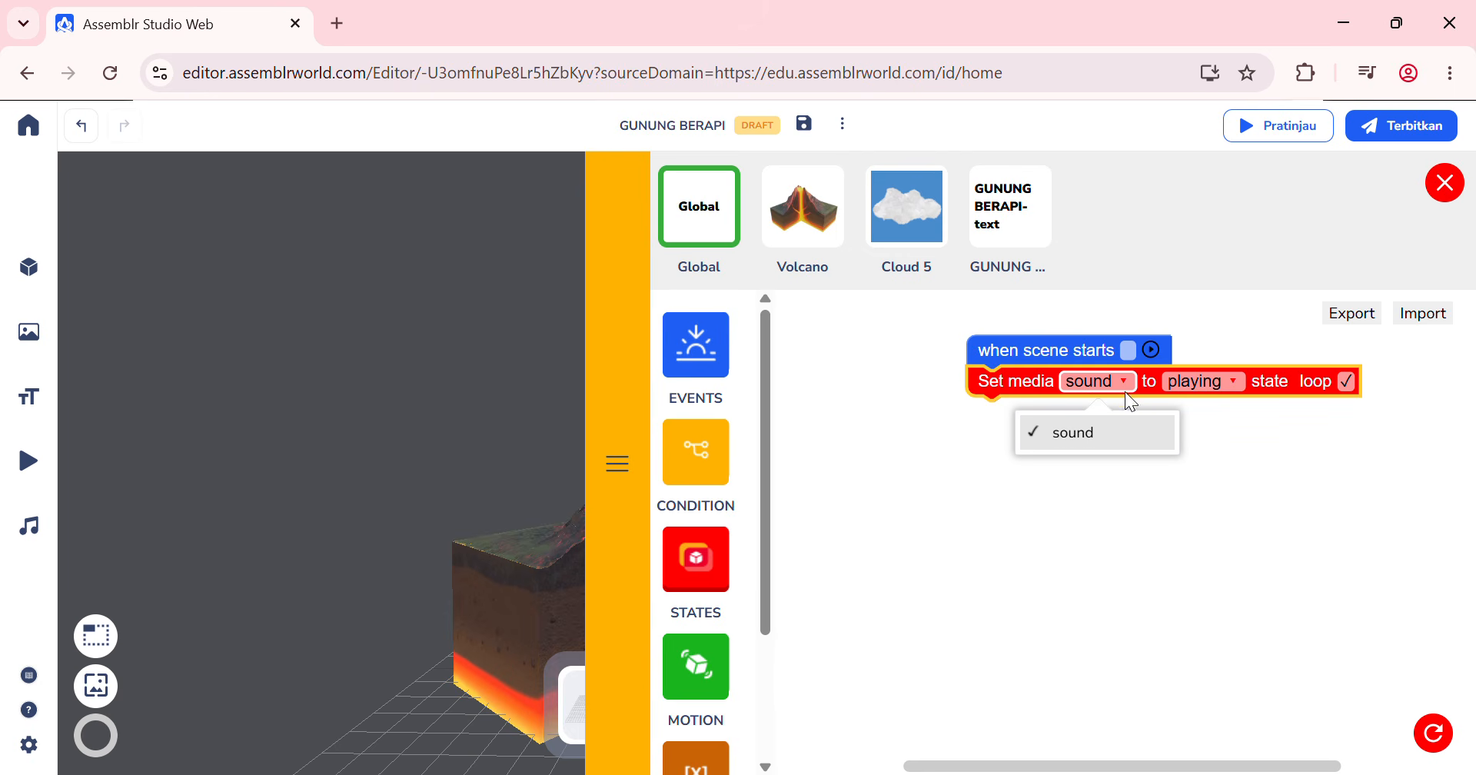
left_click_drag(991, 407, 1023, 462)
right_click(1023, 462)
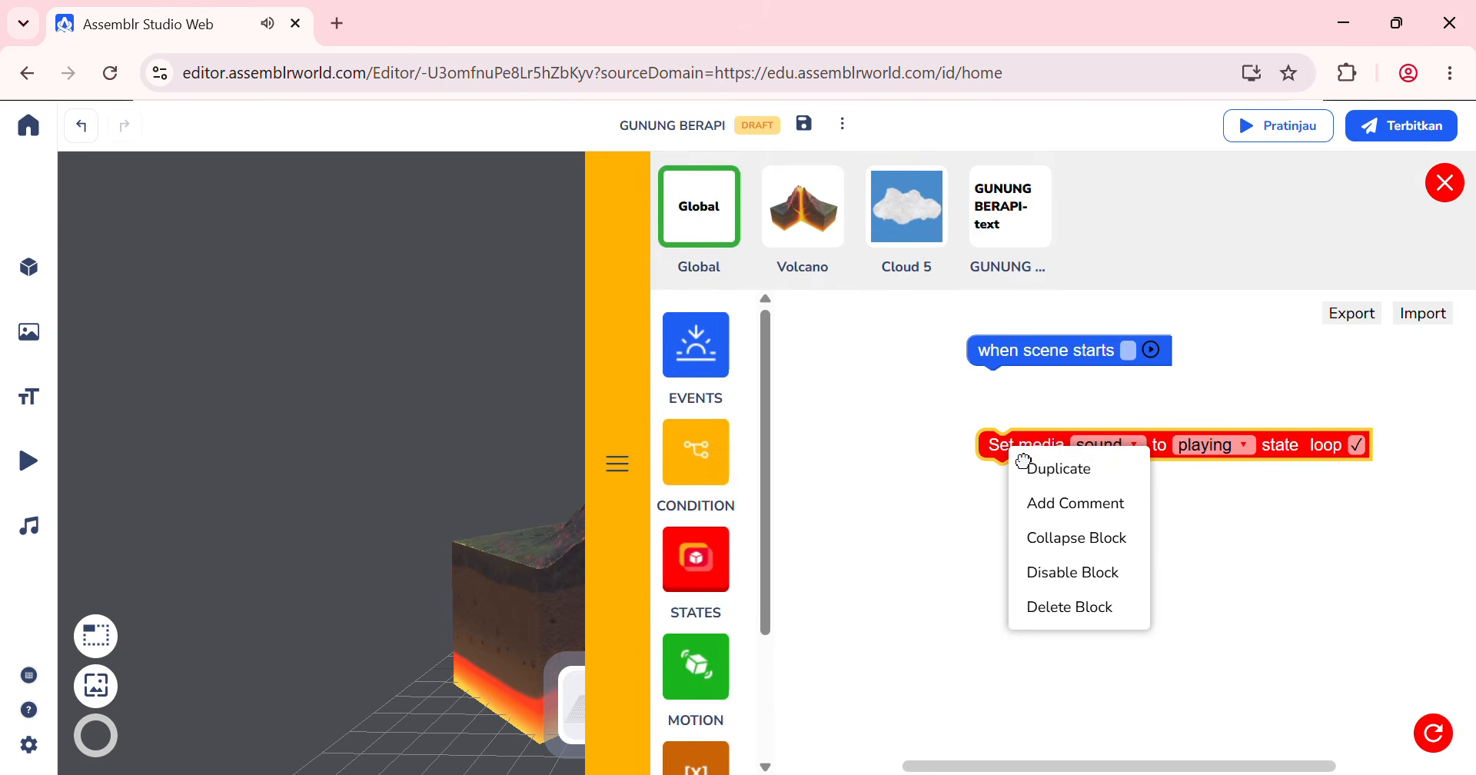
left_click(1062, 613)
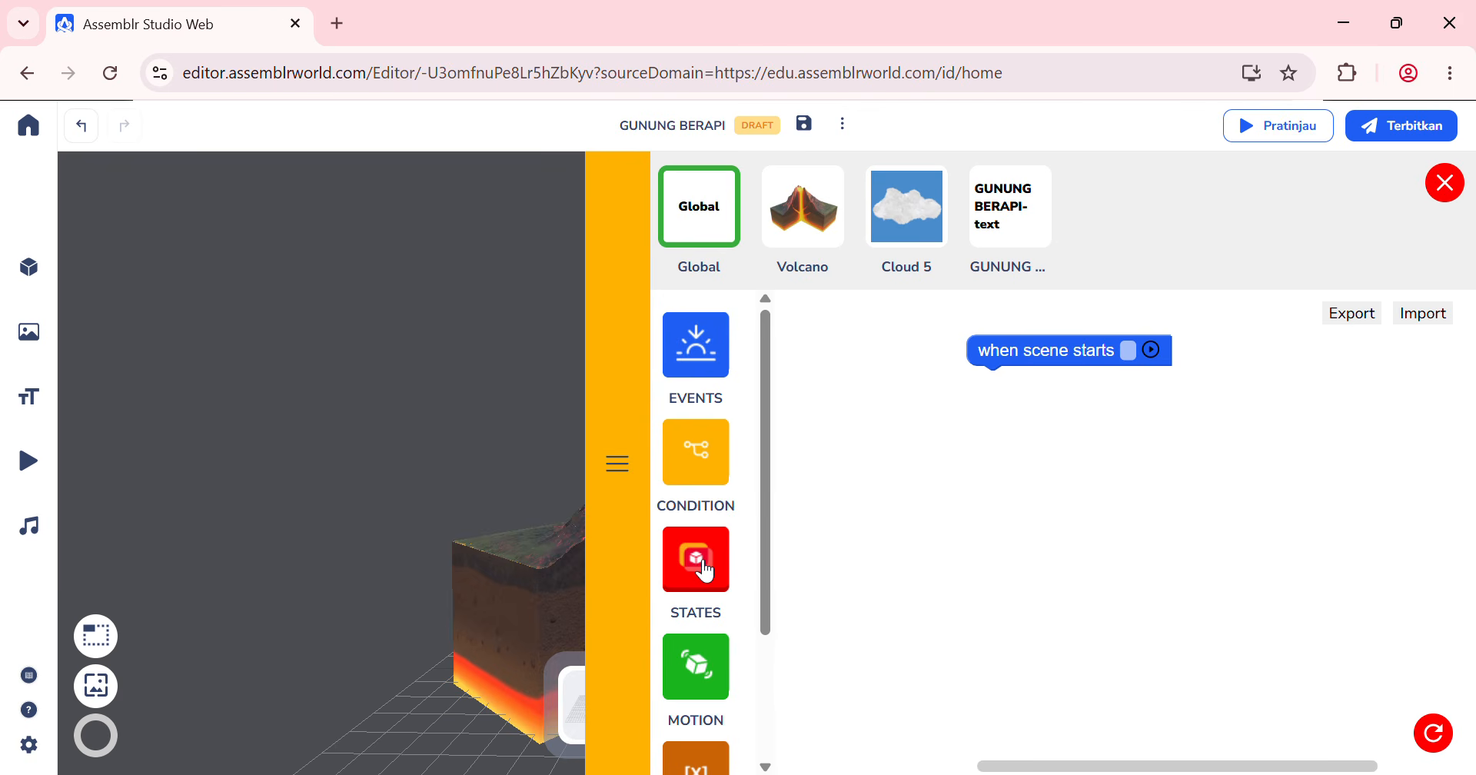
Step: Attach a new looping "Set media" block with sound set to playing under the scene-start event and close the visual code
left_click(703, 576)
mouse_move(844, 465)
left_mouse_down()
mouse_move(969, 465)
mouse_move(987, 403)
left_mouse_up()
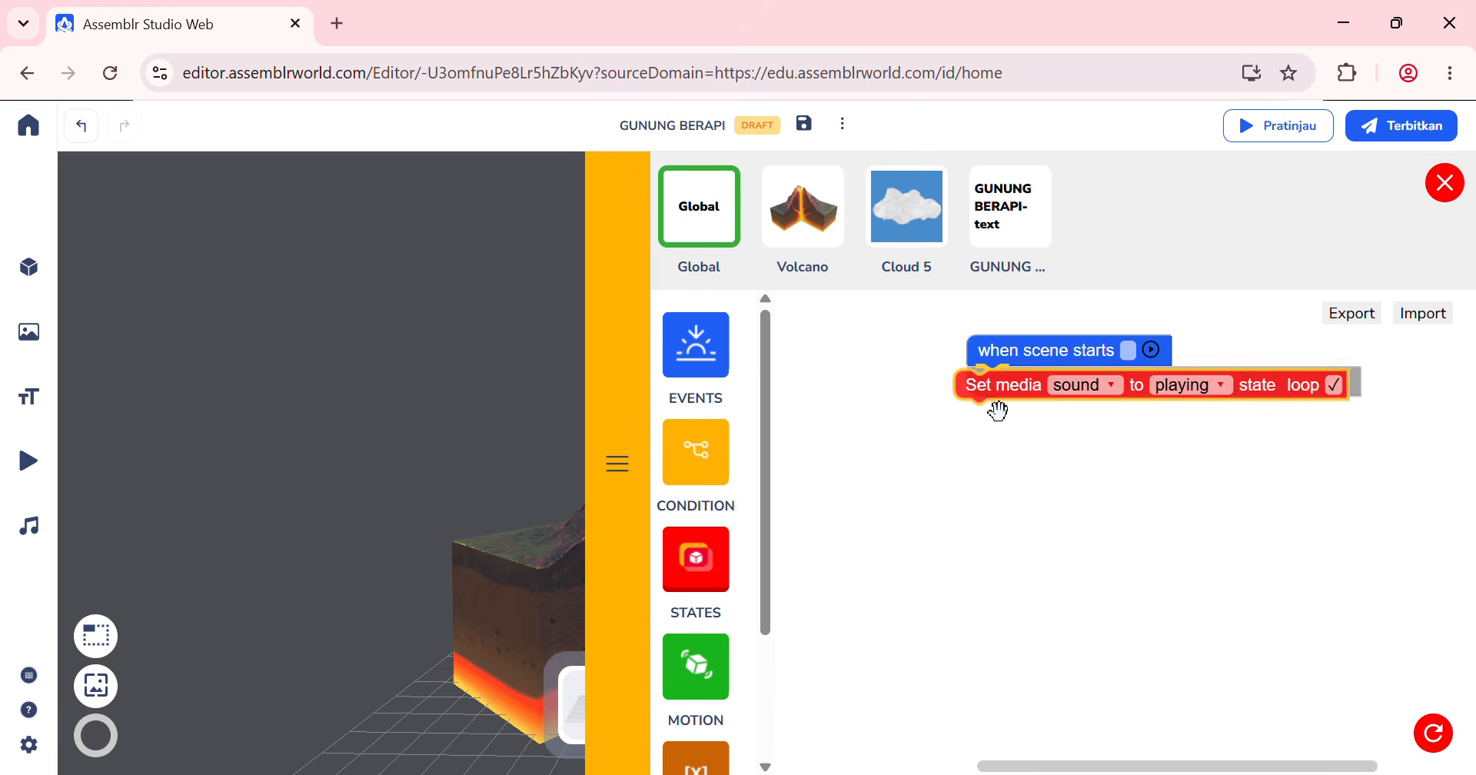
left_click(1127, 382)
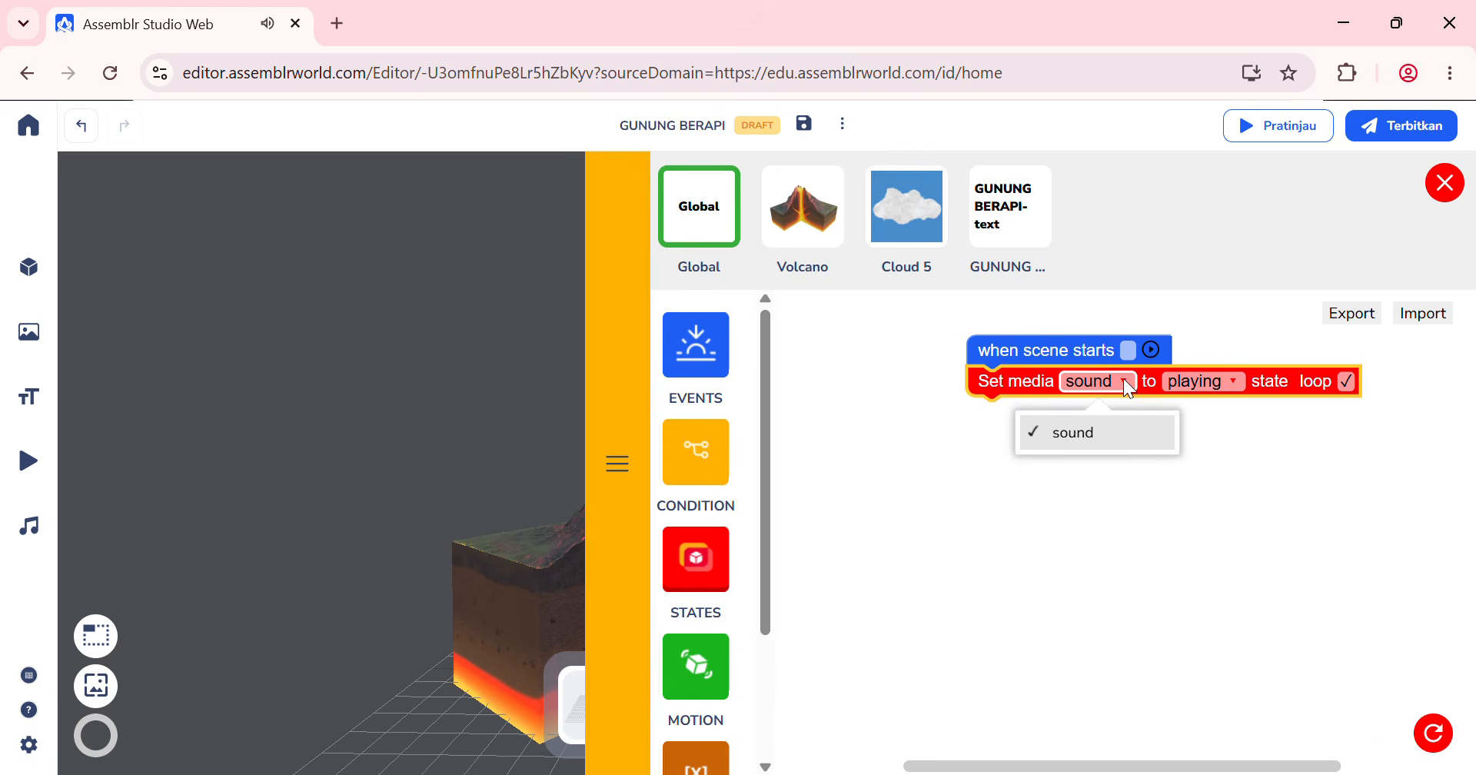
left_click(1085, 416)
left_click(1114, 385)
left_click(1063, 438)
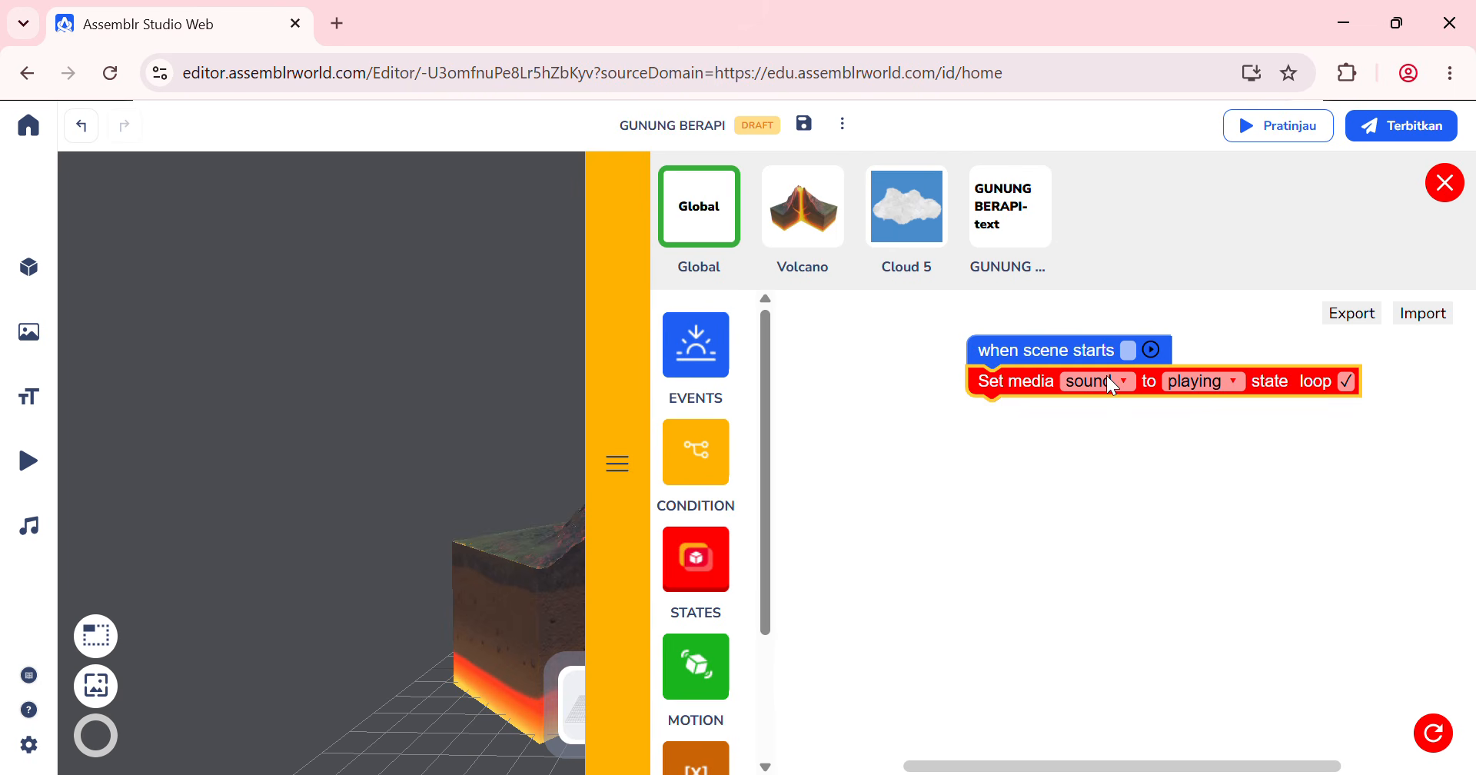
left_click(1128, 380)
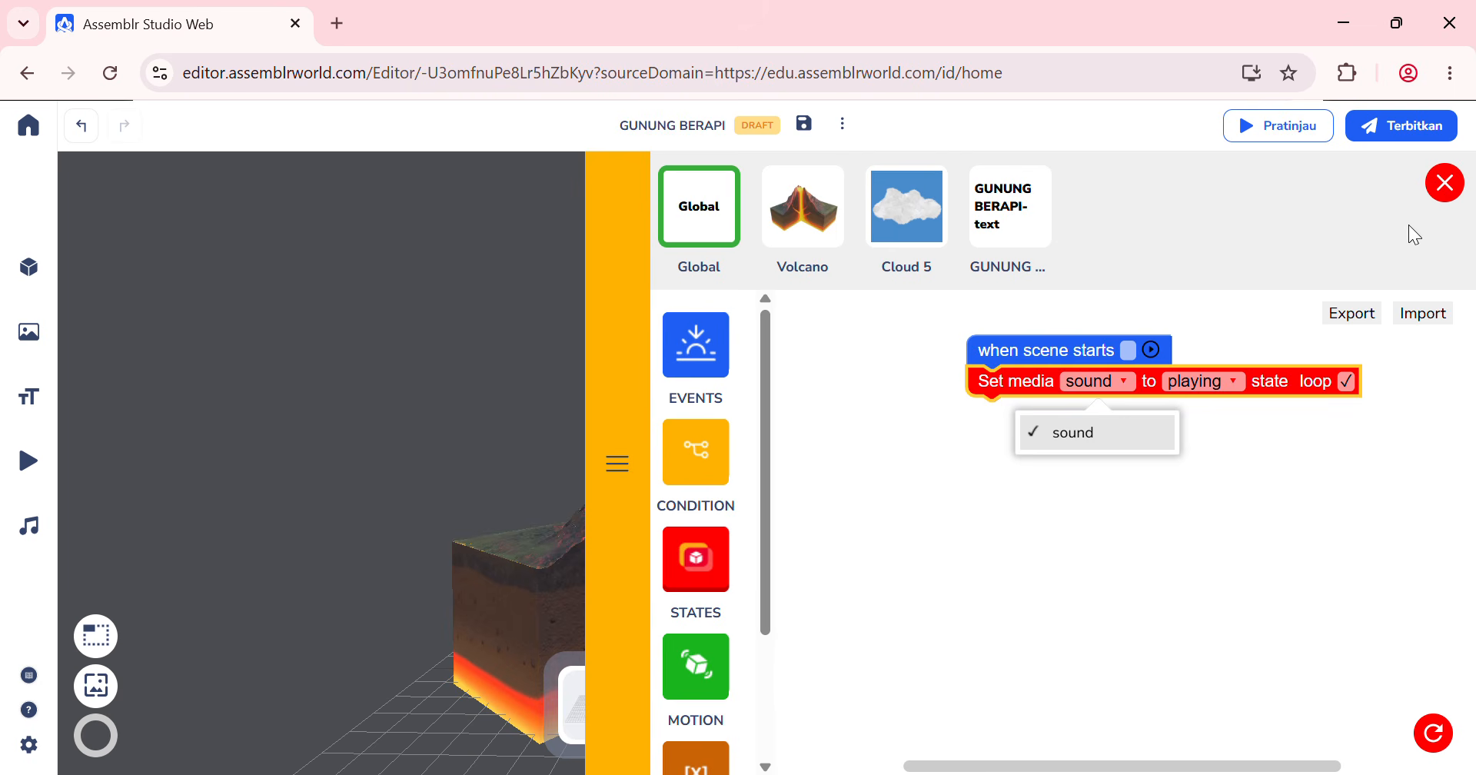
left_click(1446, 185)
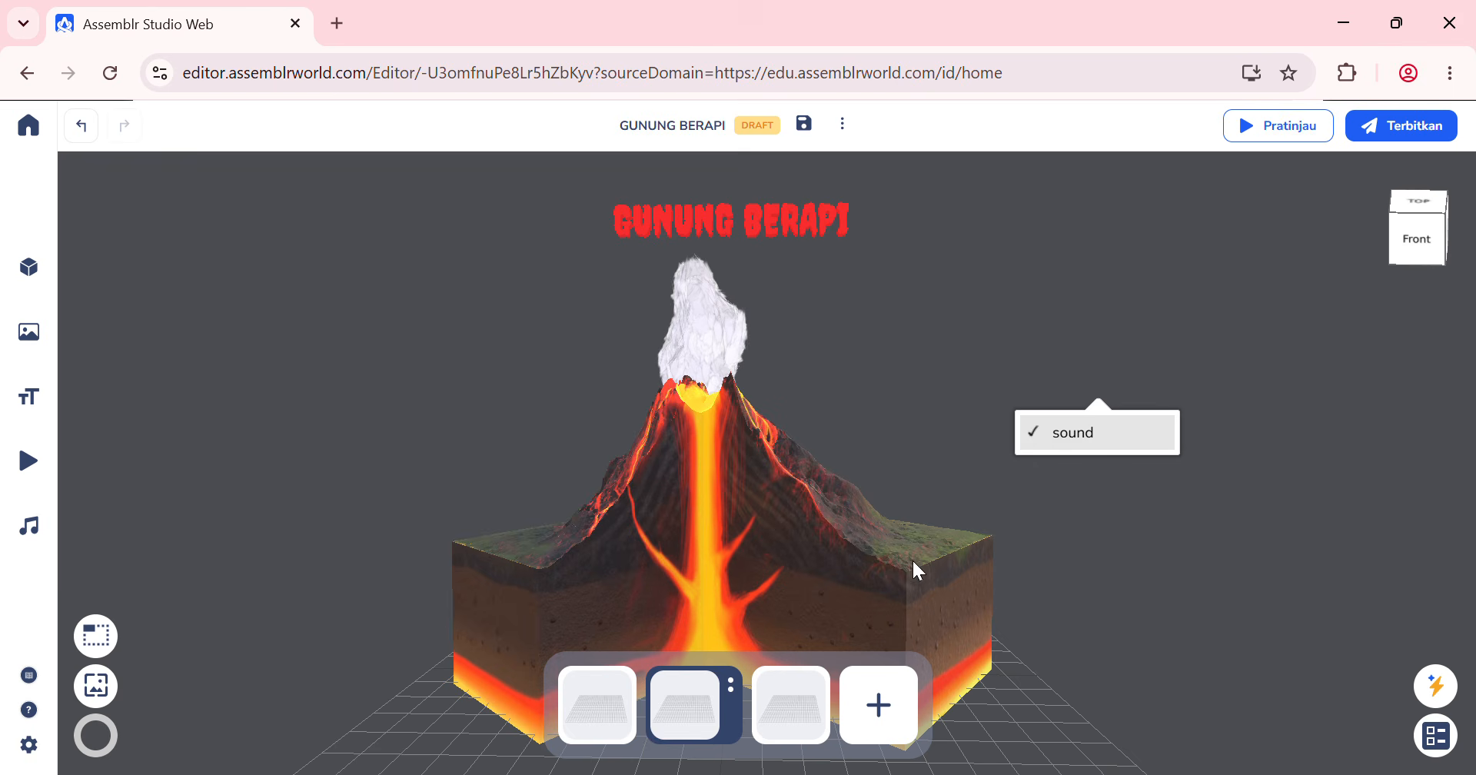
Step: Preview the project, follow the button on the volcano's left side to scene-2 to test its audio, and close the preview
left_click(1293, 137)
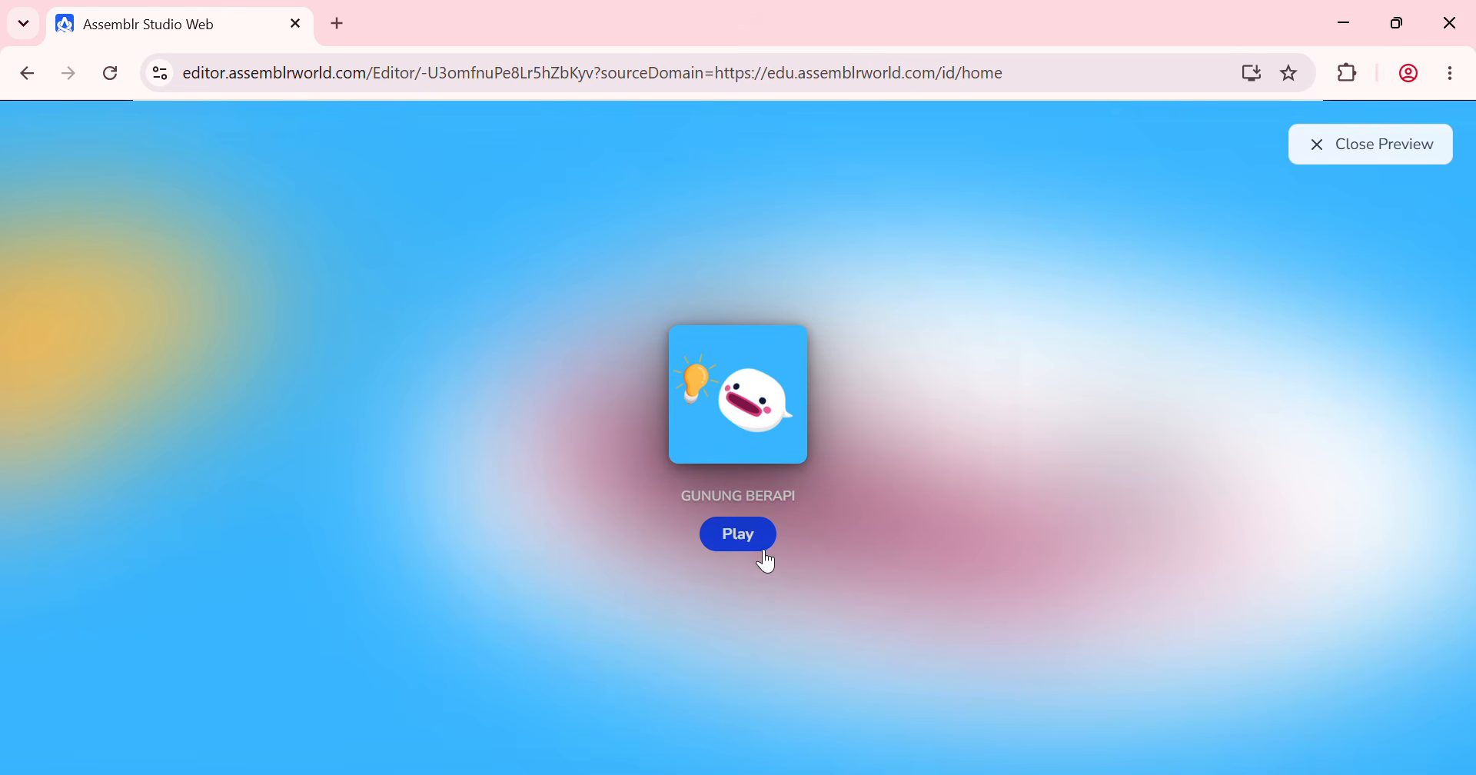
left_click(741, 538)
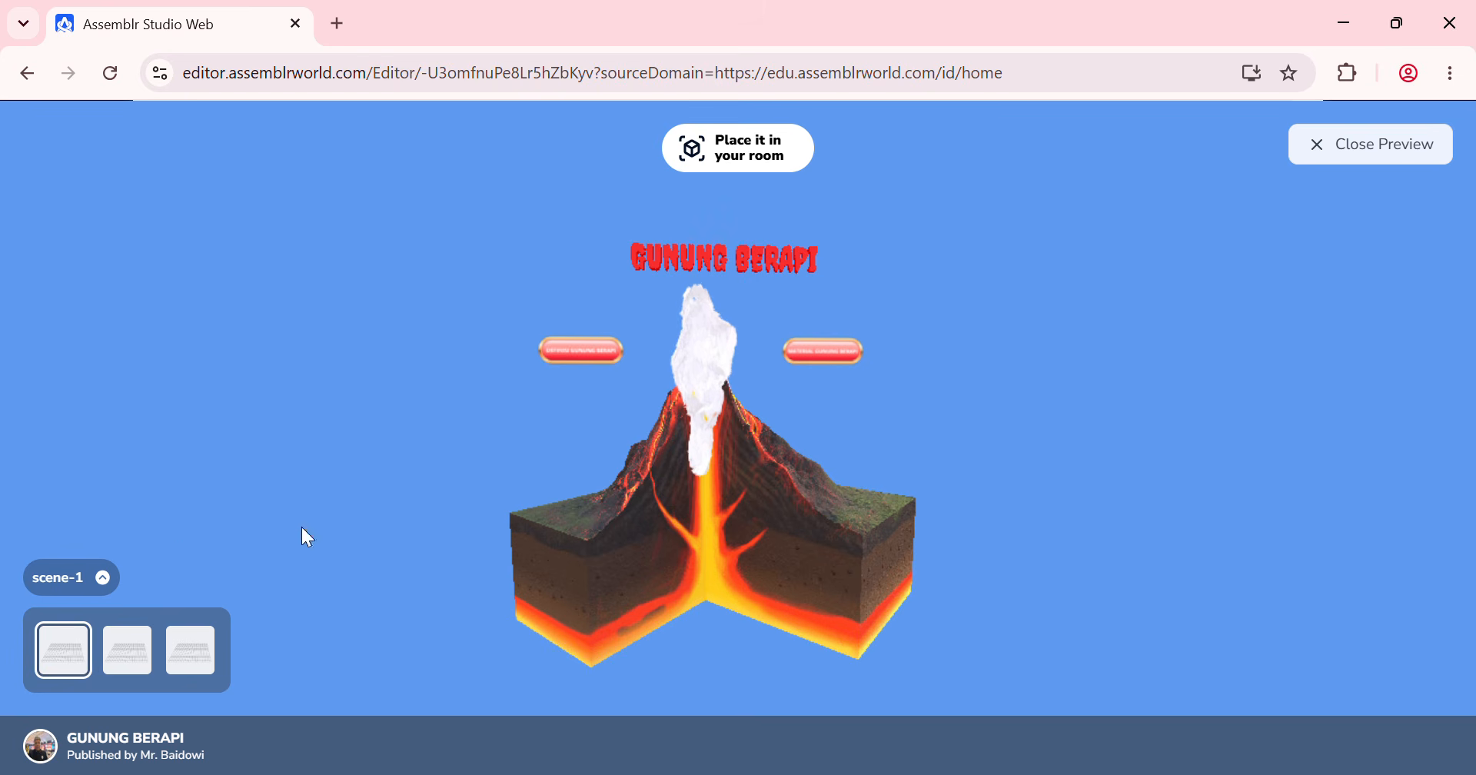
left_click(588, 351)
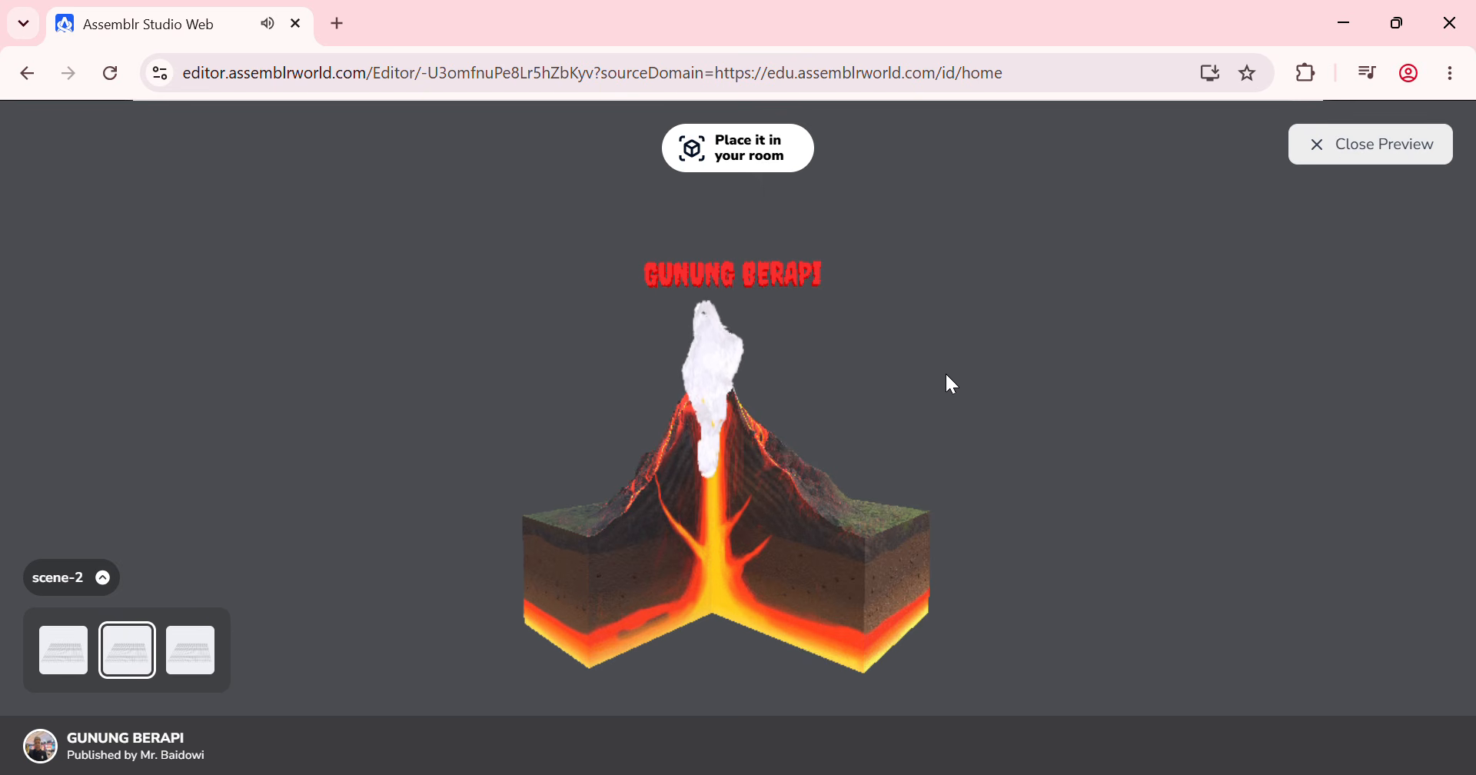
left_click(1325, 150)
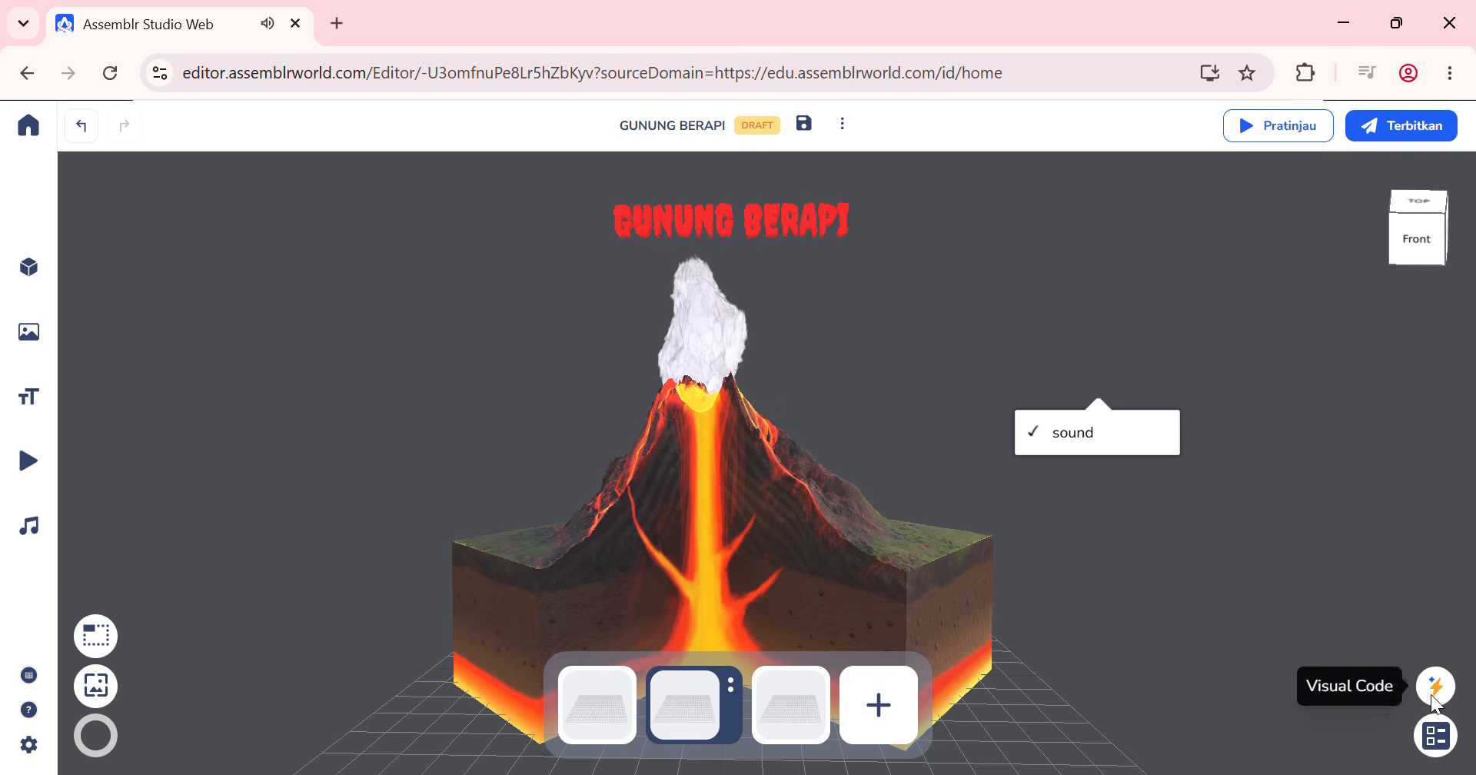
Step: Check the scene-start blocks and media setting in scene-2's visual code again and close the editor
left_click(1438, 695)
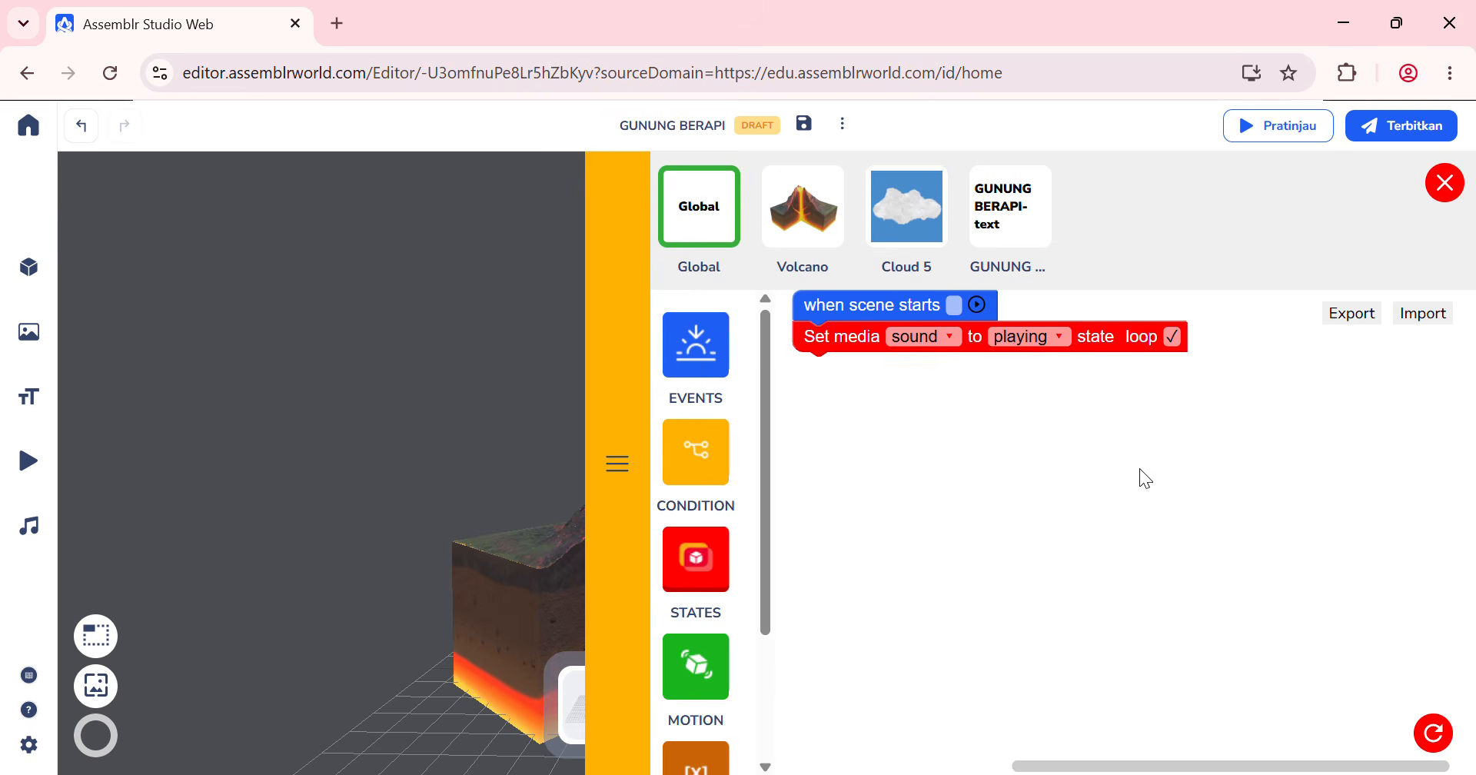
left_click(951, 332)
left_click(951, 339)
left_click(1459, 186)
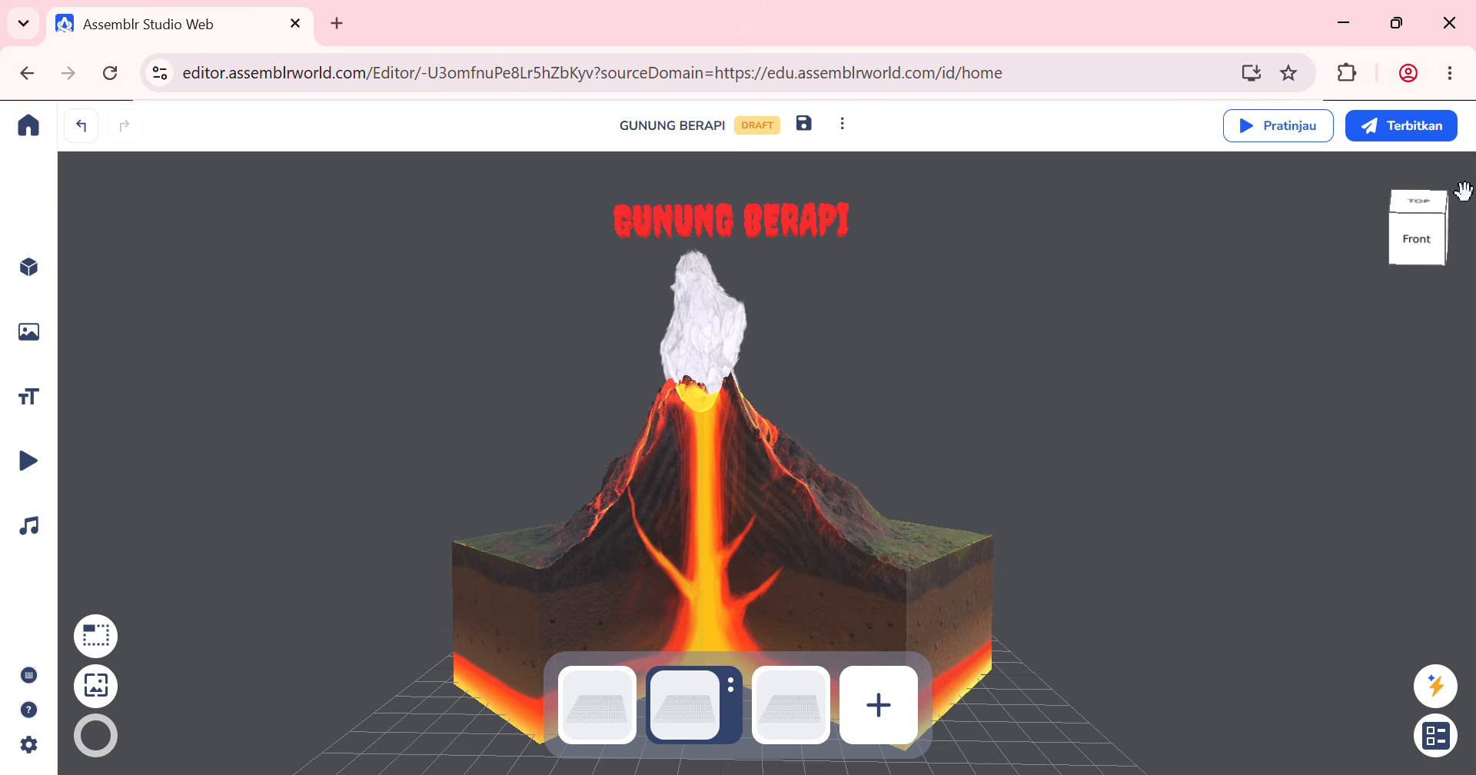
Step: Insert the buttonleft-01 image from the Arrows category of the 2D library into scene-2
mouse_move(79, 468)
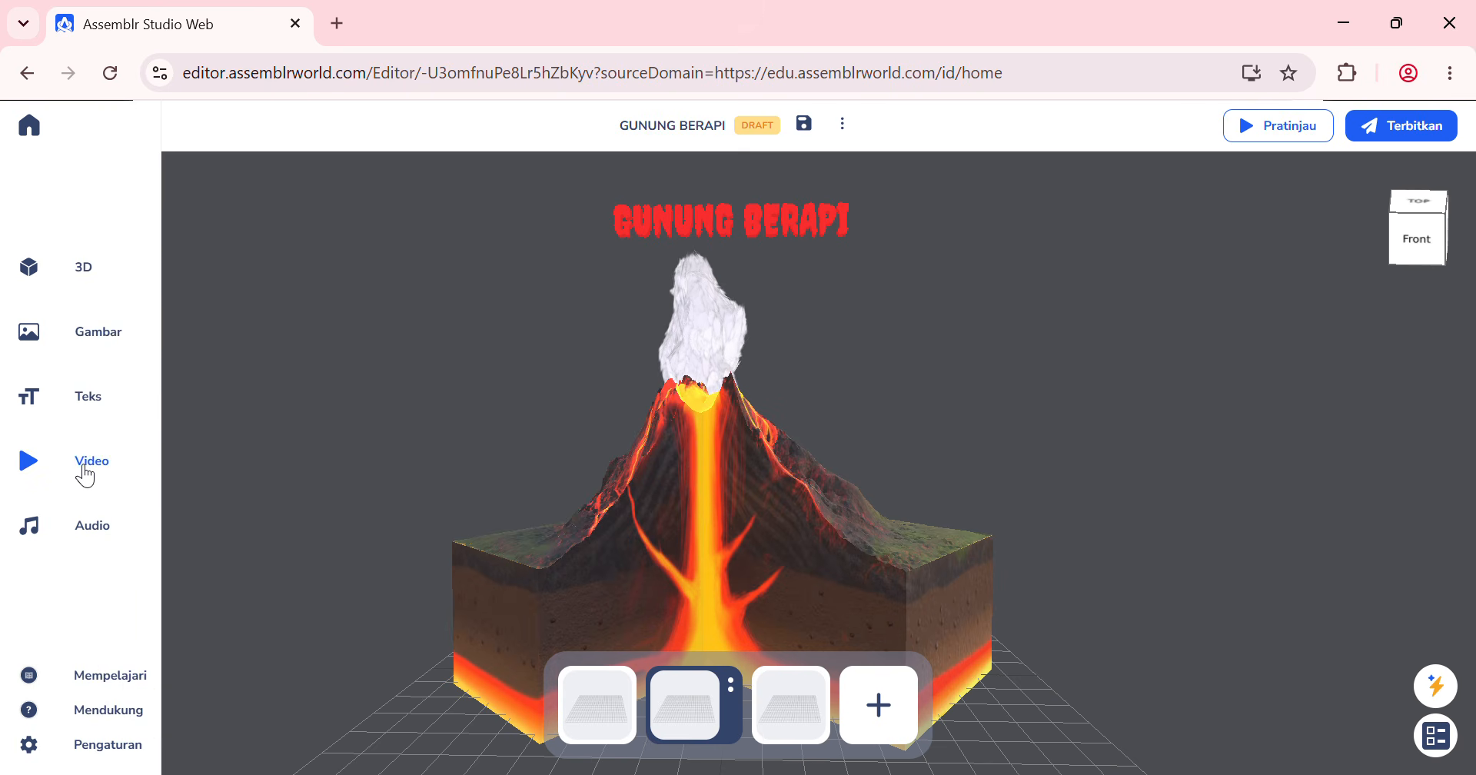
left_click(99, 333)
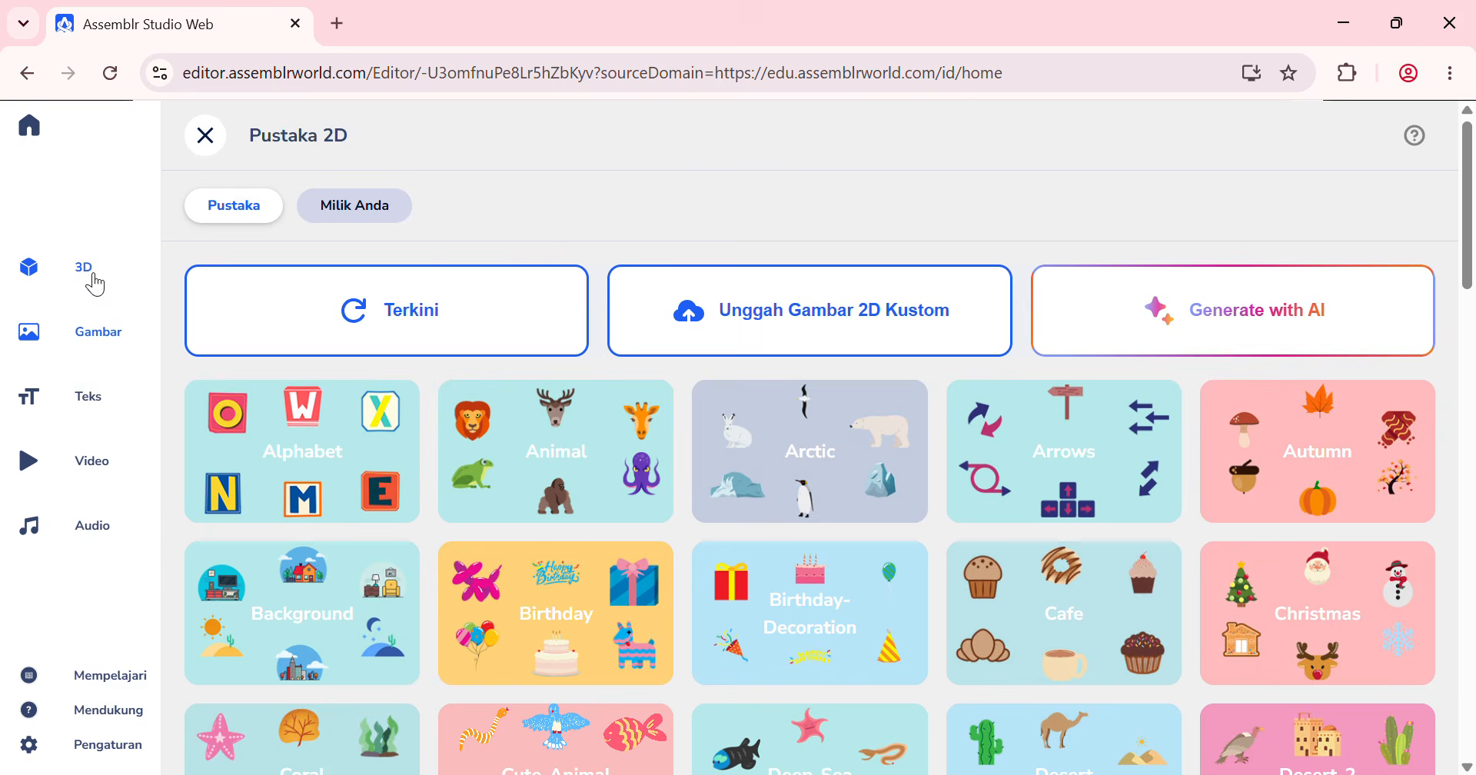
left_click(1000, 423)
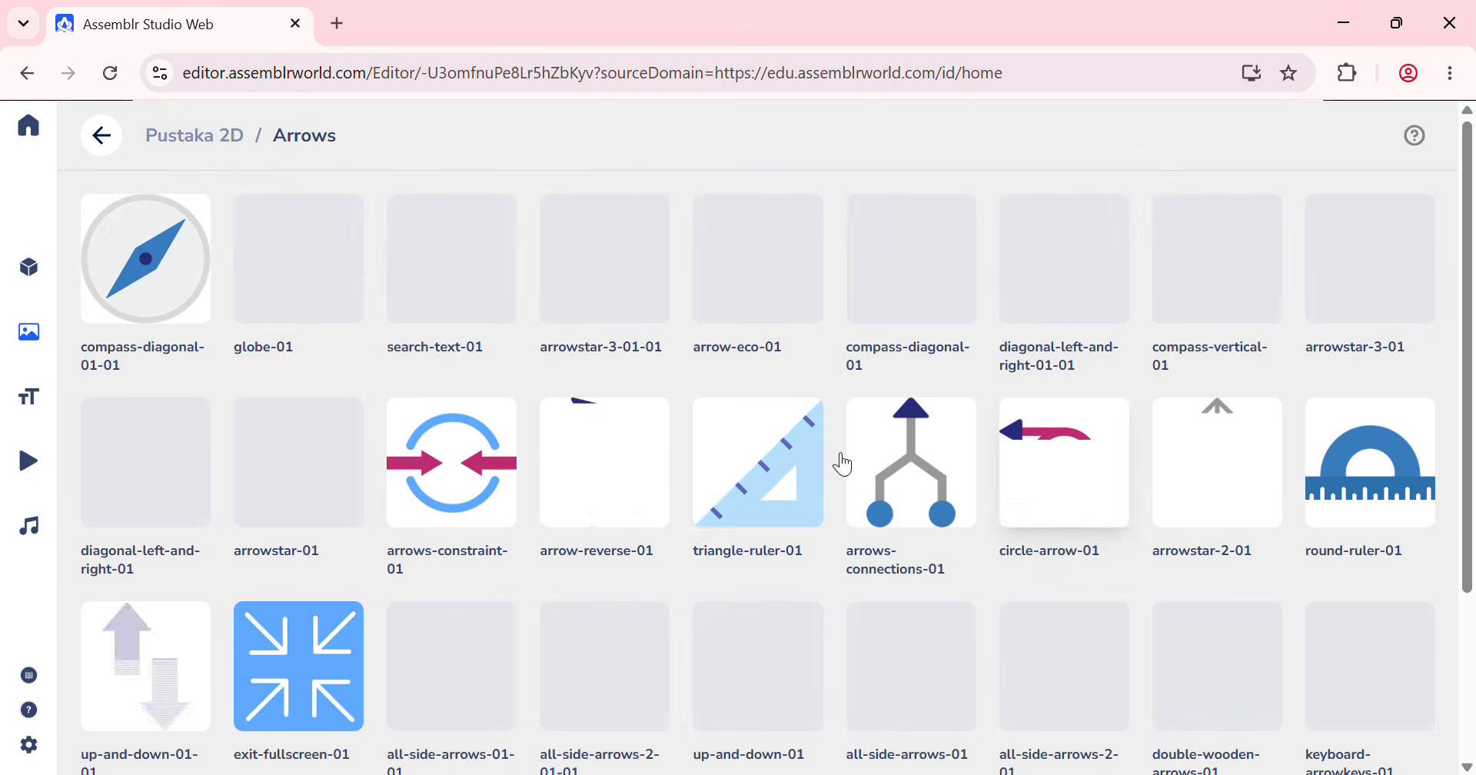
scroll(669, 496, "down", 3)
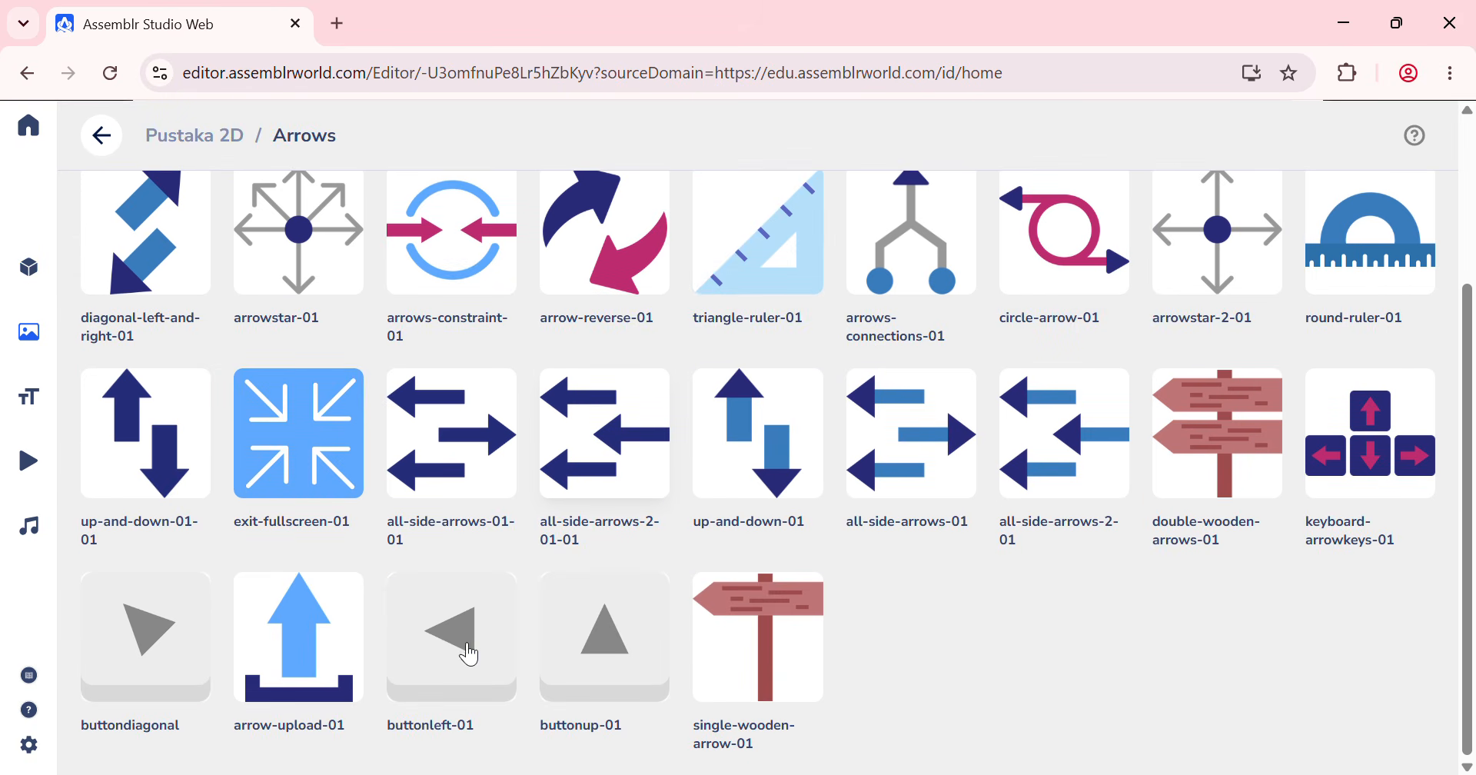
left_click(473, 643)
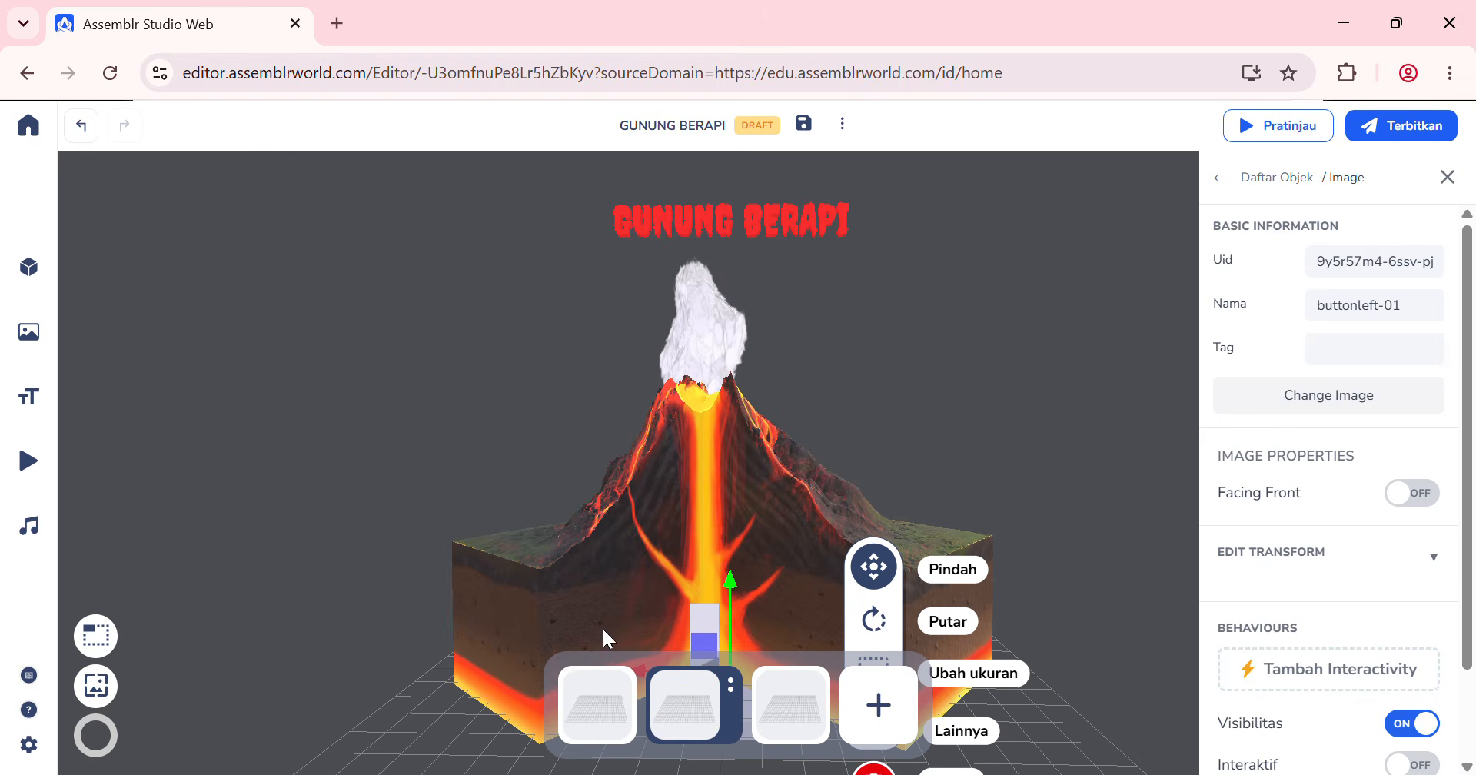
Step: Shrink the buttonleft-01 image and place it beside the volcano's left slope
left_click_drag(731, 583, 758, 229)
left_click(873, 328)
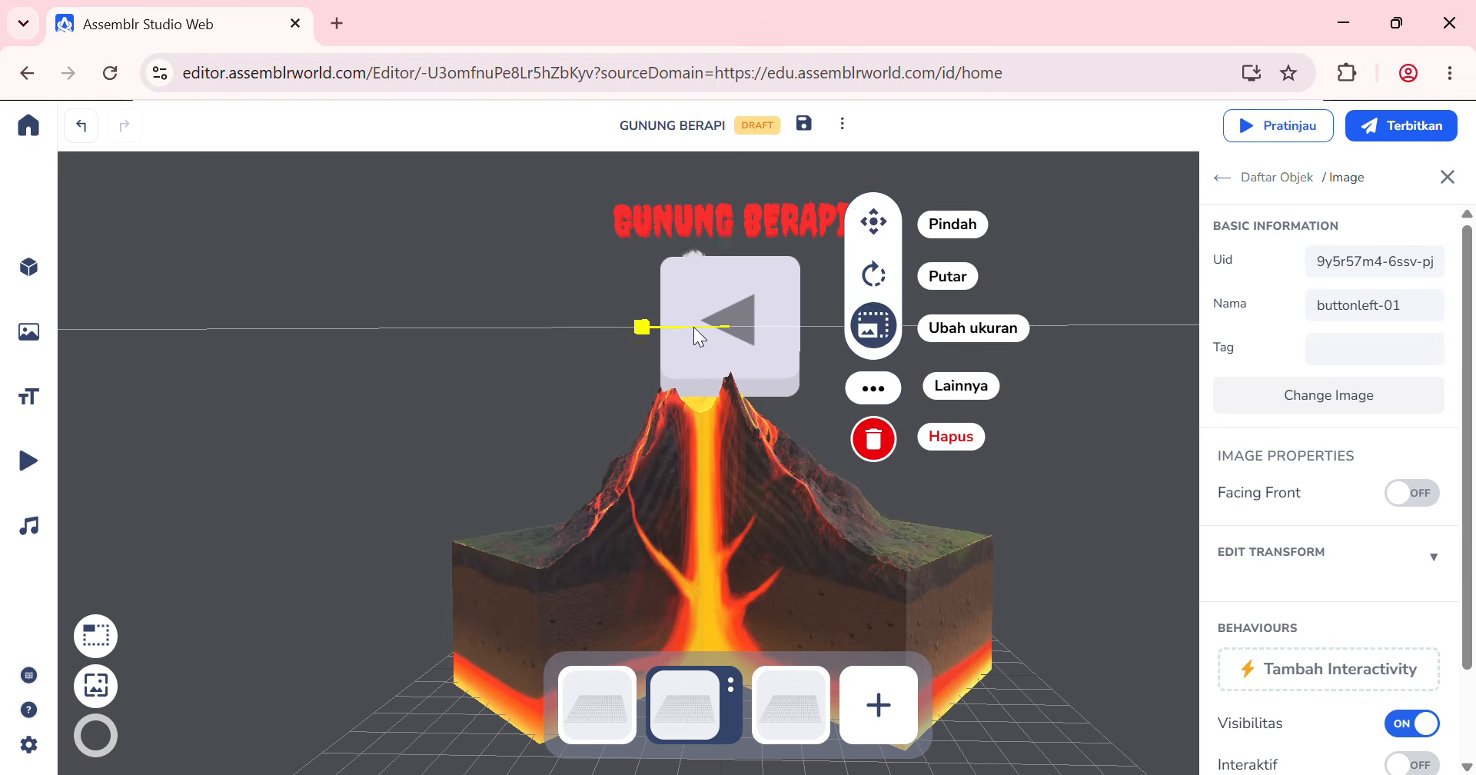
left_click_drag(647, 329, 462, 372)
left_click(874, 222)
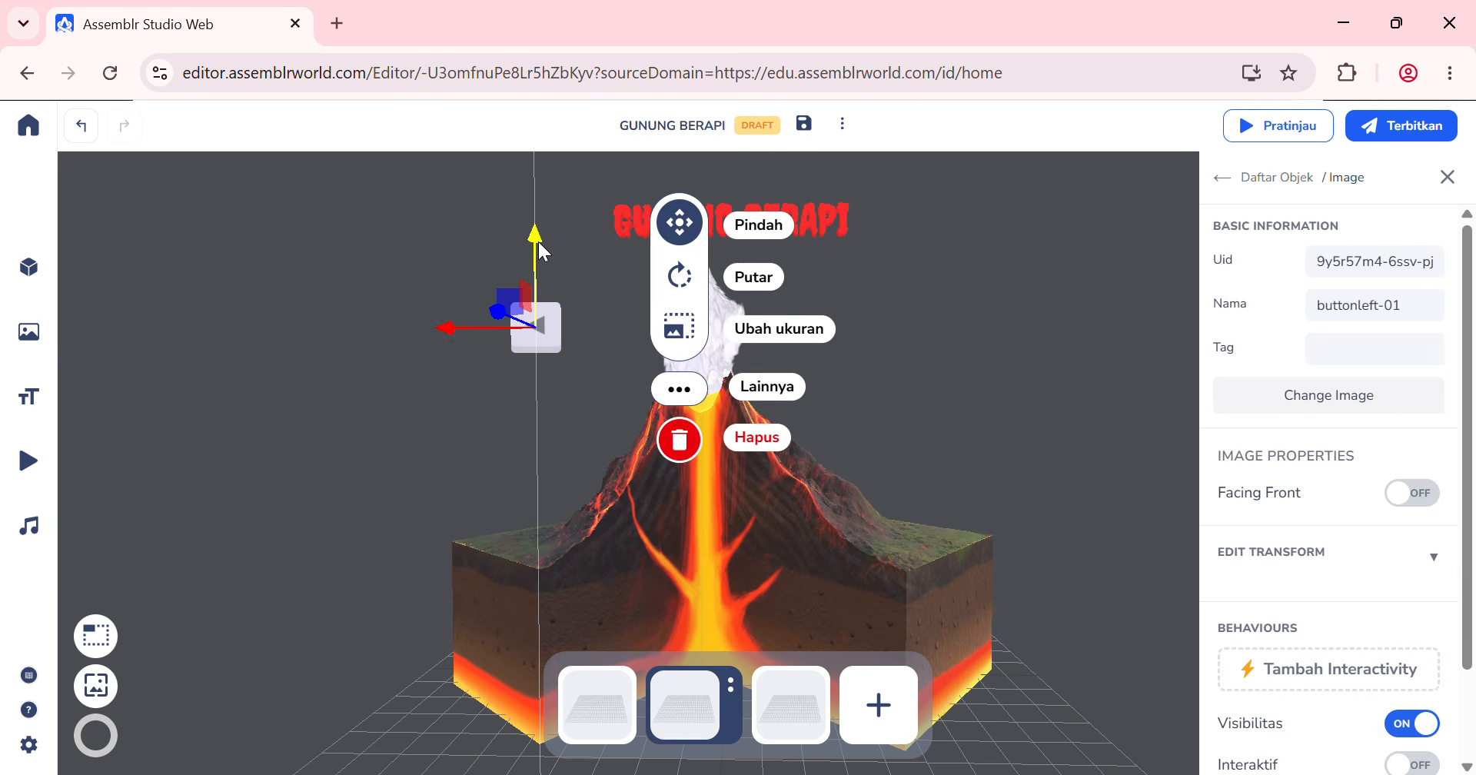
left_click_drag(542, 273, 536, 388)
left_click(1053, 296)
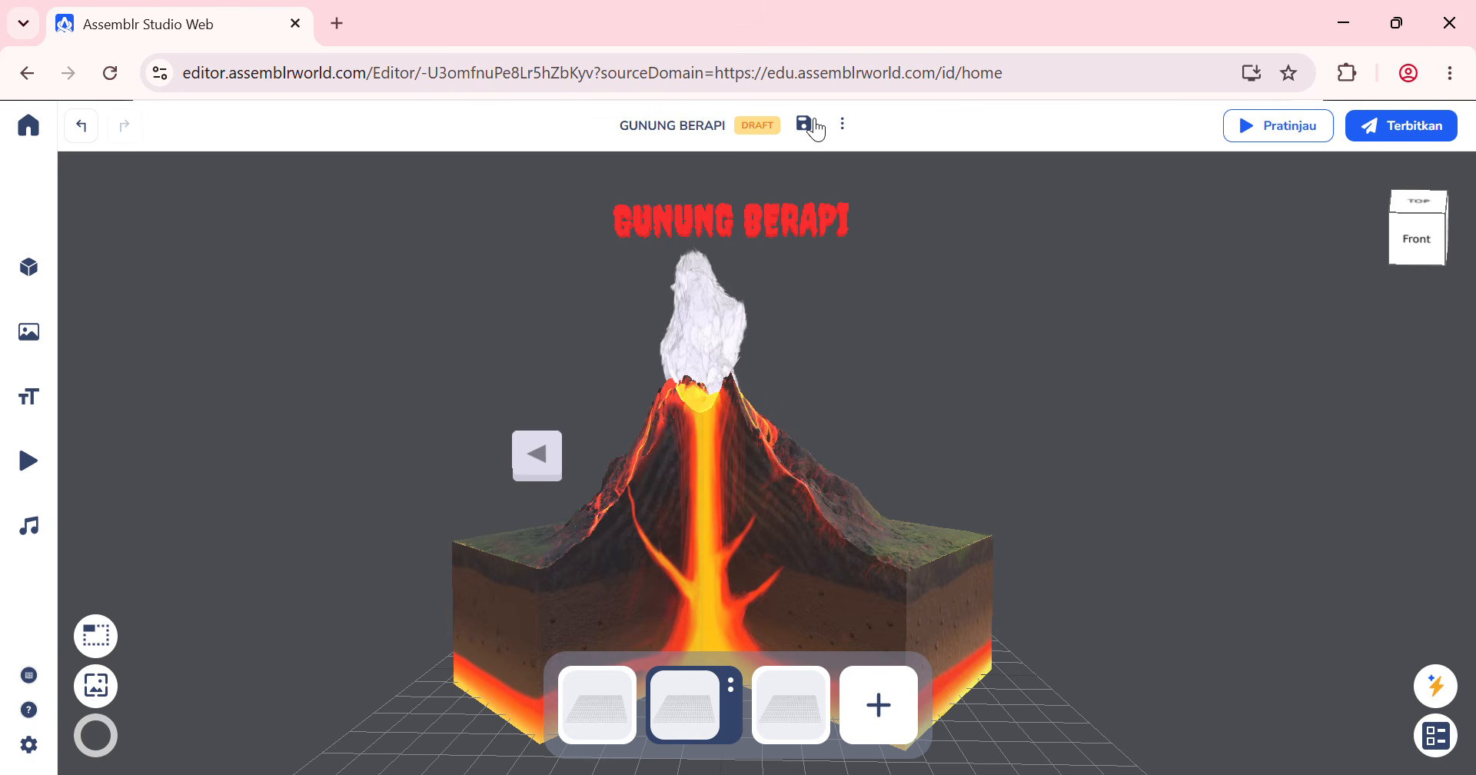
Step: Save the project with the resized arrow button in scene-2
left_click(535, 444)
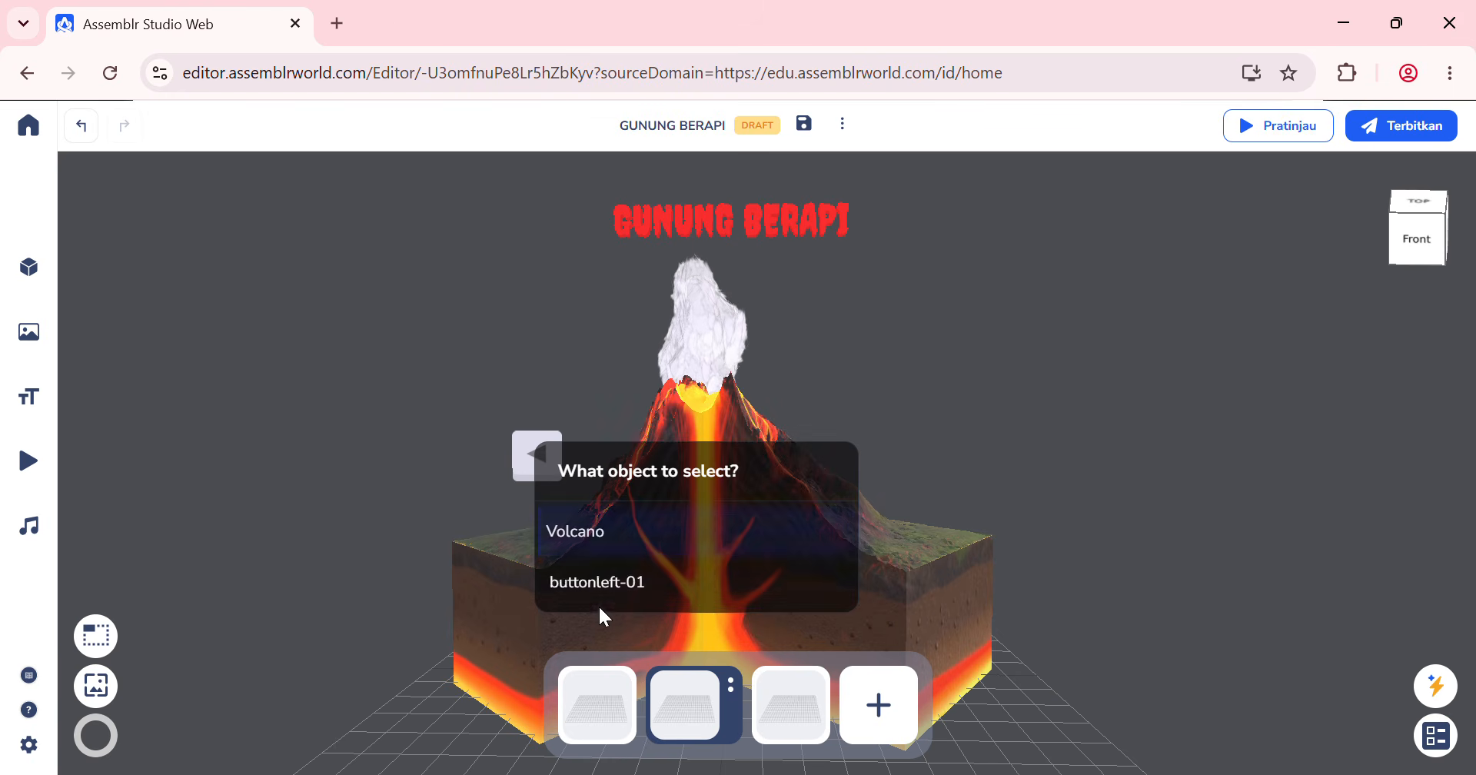
left_click(945, 313)
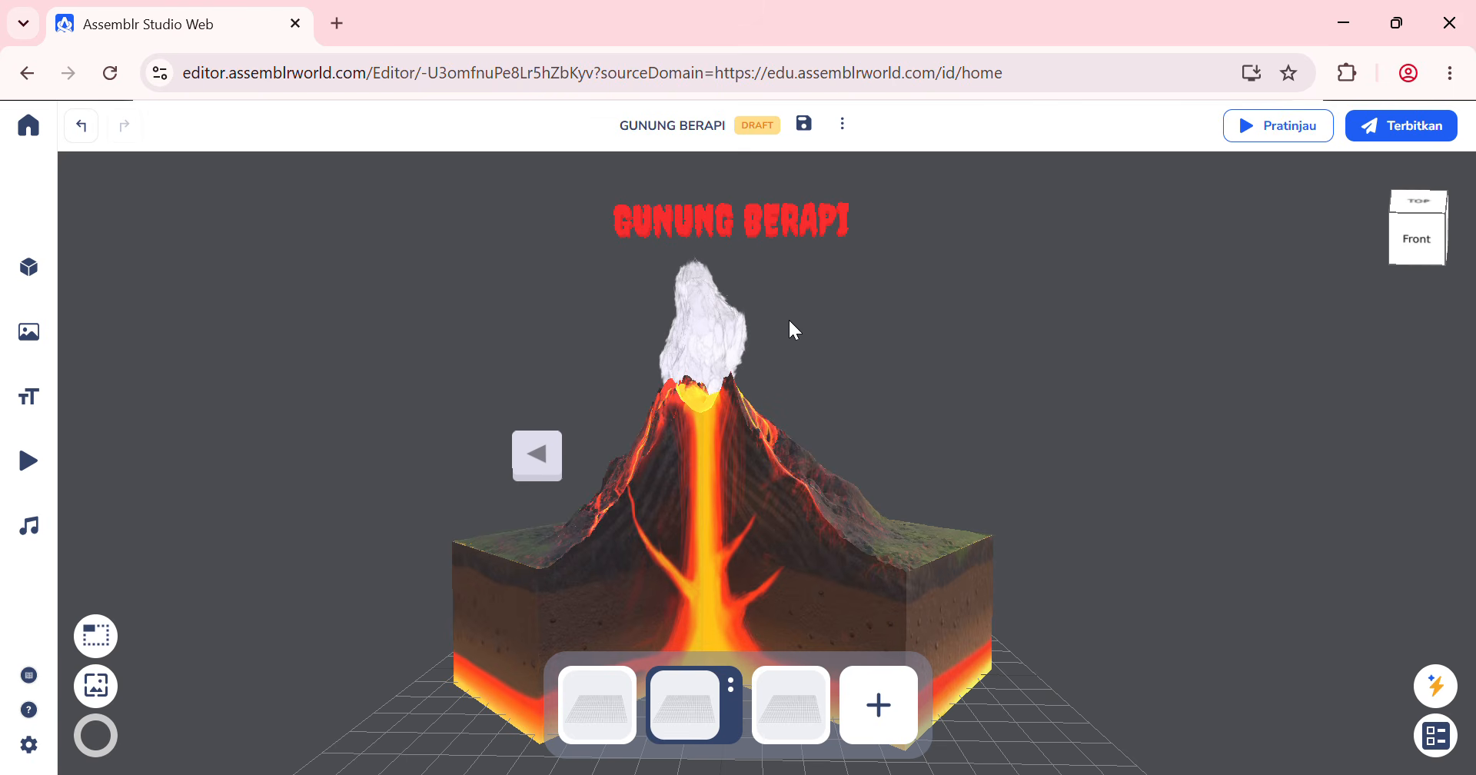
left_click(805, 124)
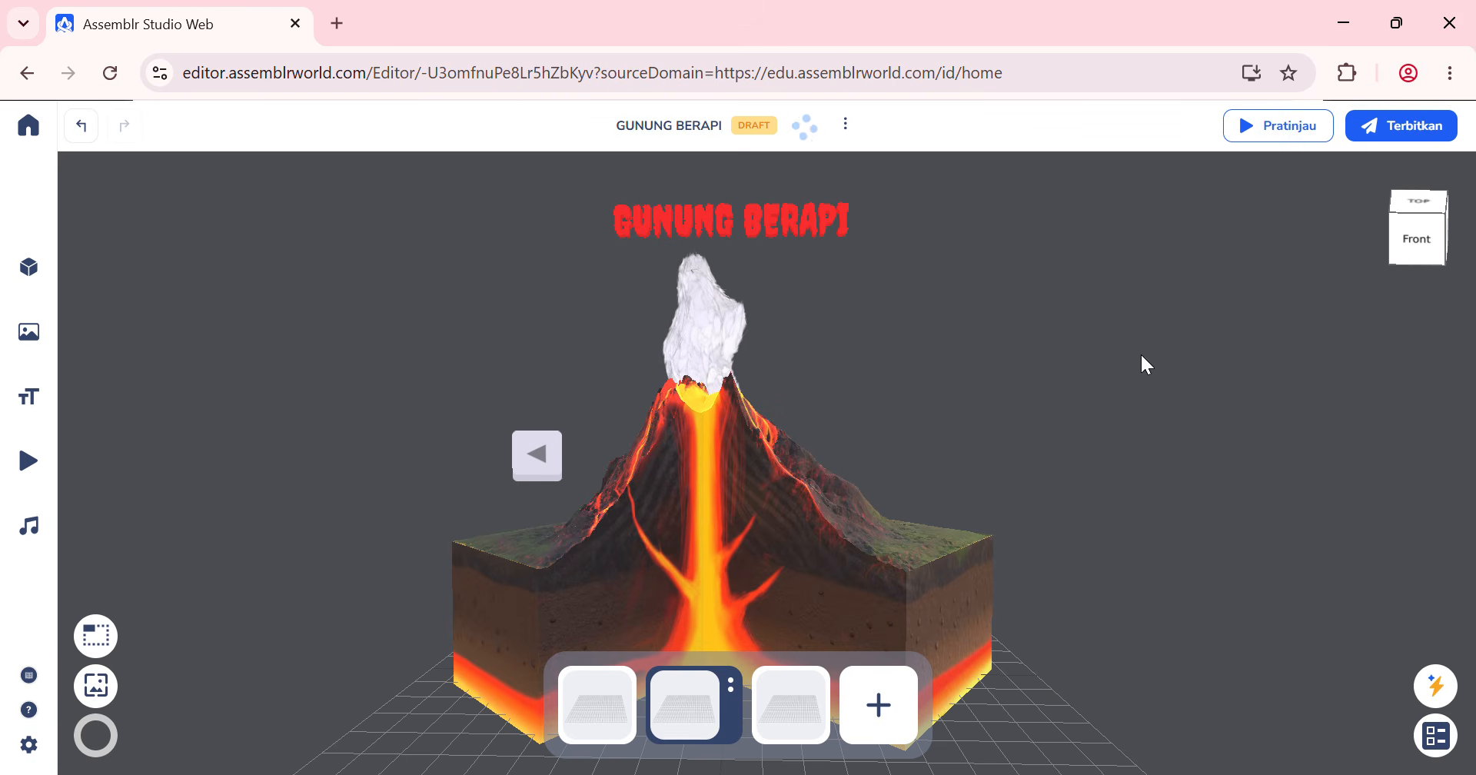
Step: Add a wait block of 15 seconds below the "Set media" block in scene-2's visual code
left_click(1435, 685)
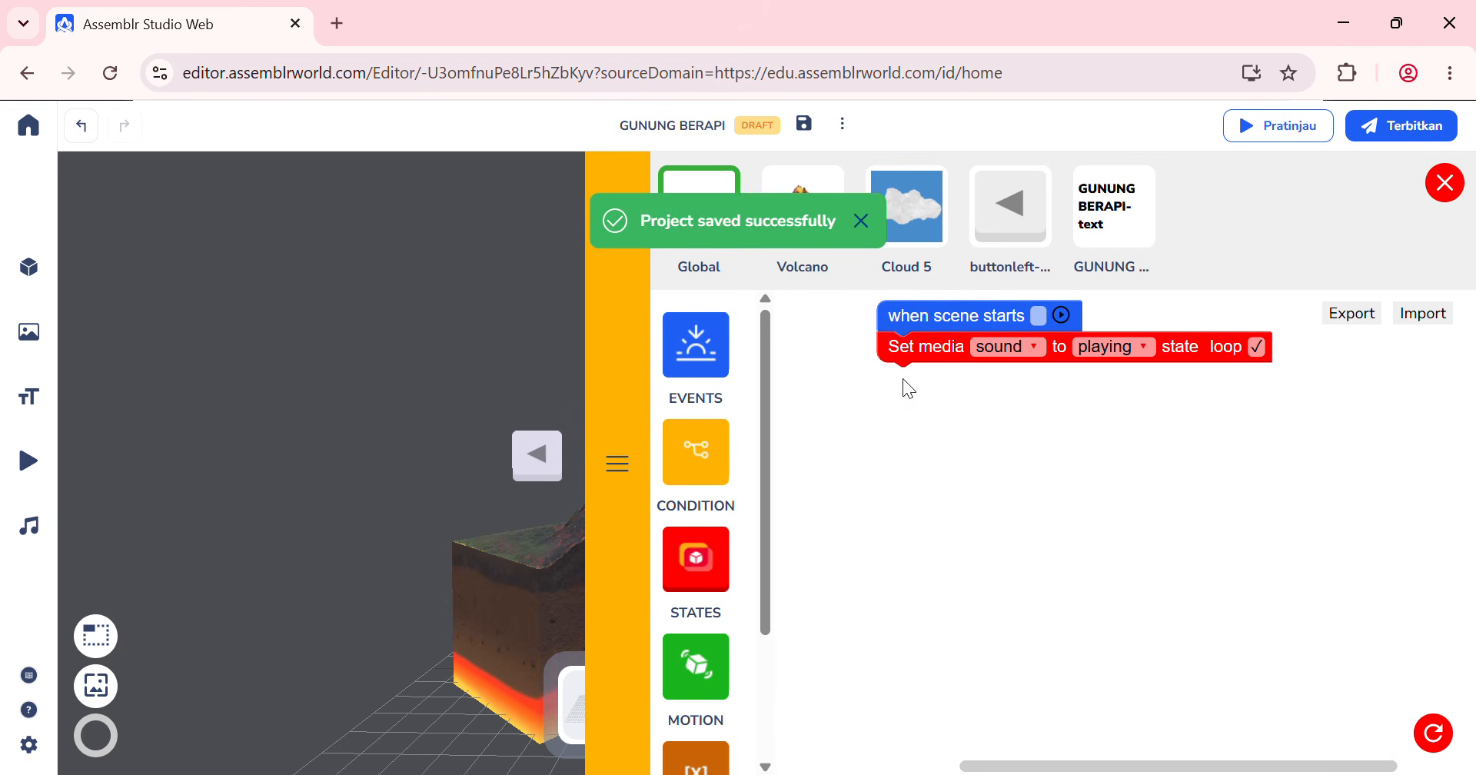
left_click(708, 459)
left_click_drag(861, 703, 915, 412)
left_click(952, 385)
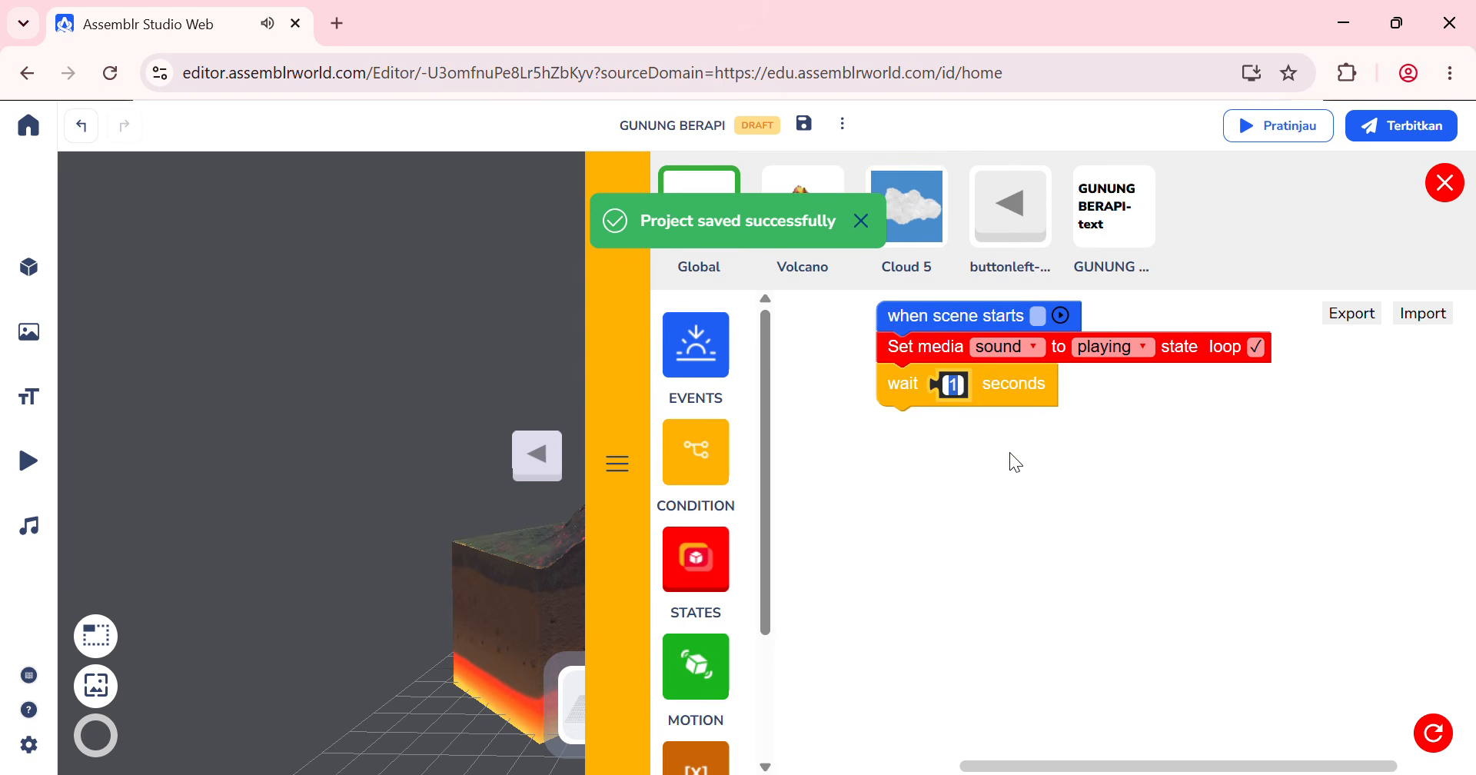
type("12")
left_click(1031, 470)
left_click(982, 399)
type("15")
left_click(1035, 494)
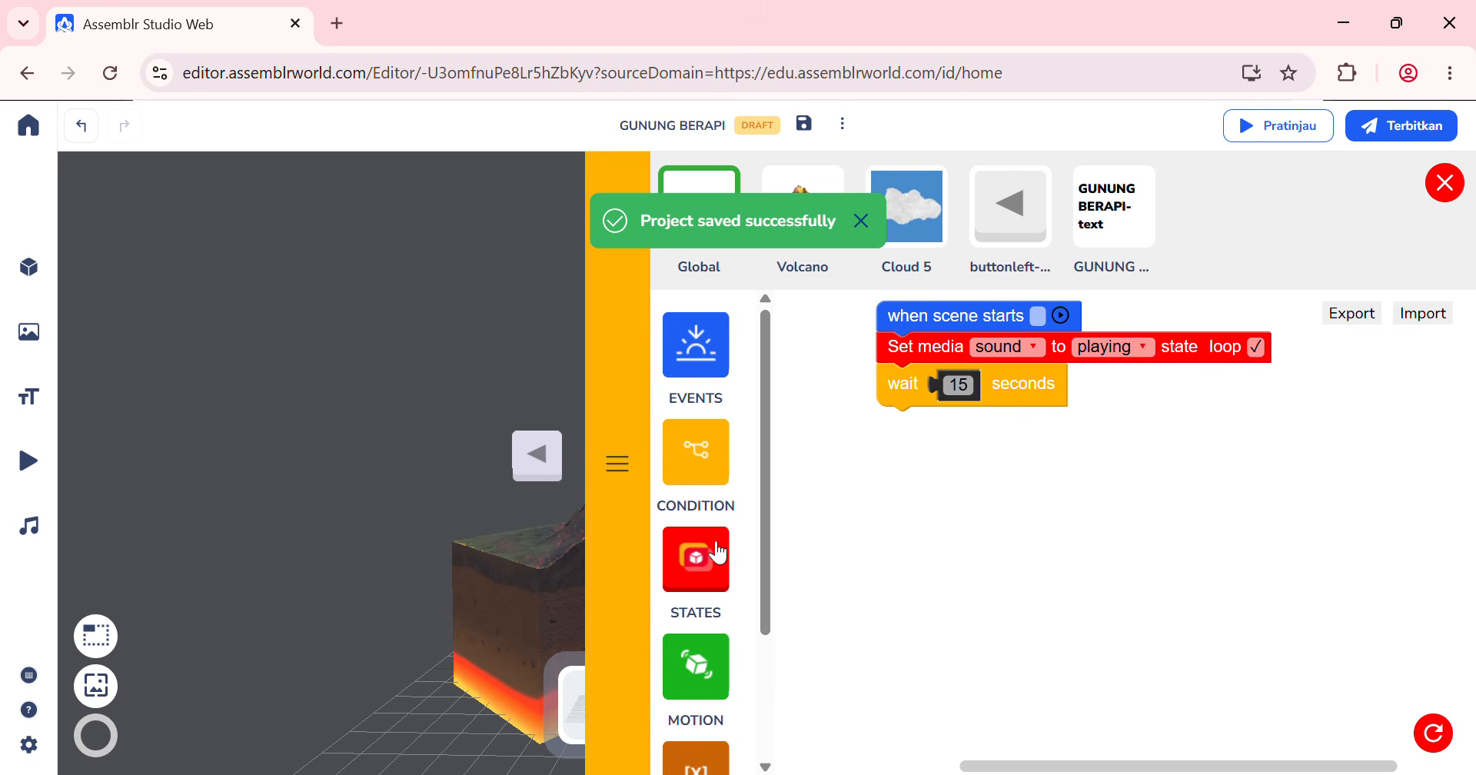
Step: Place a separate "switch scene to scene-1" block in the workspace and close the visual code
left_click(697, 569)
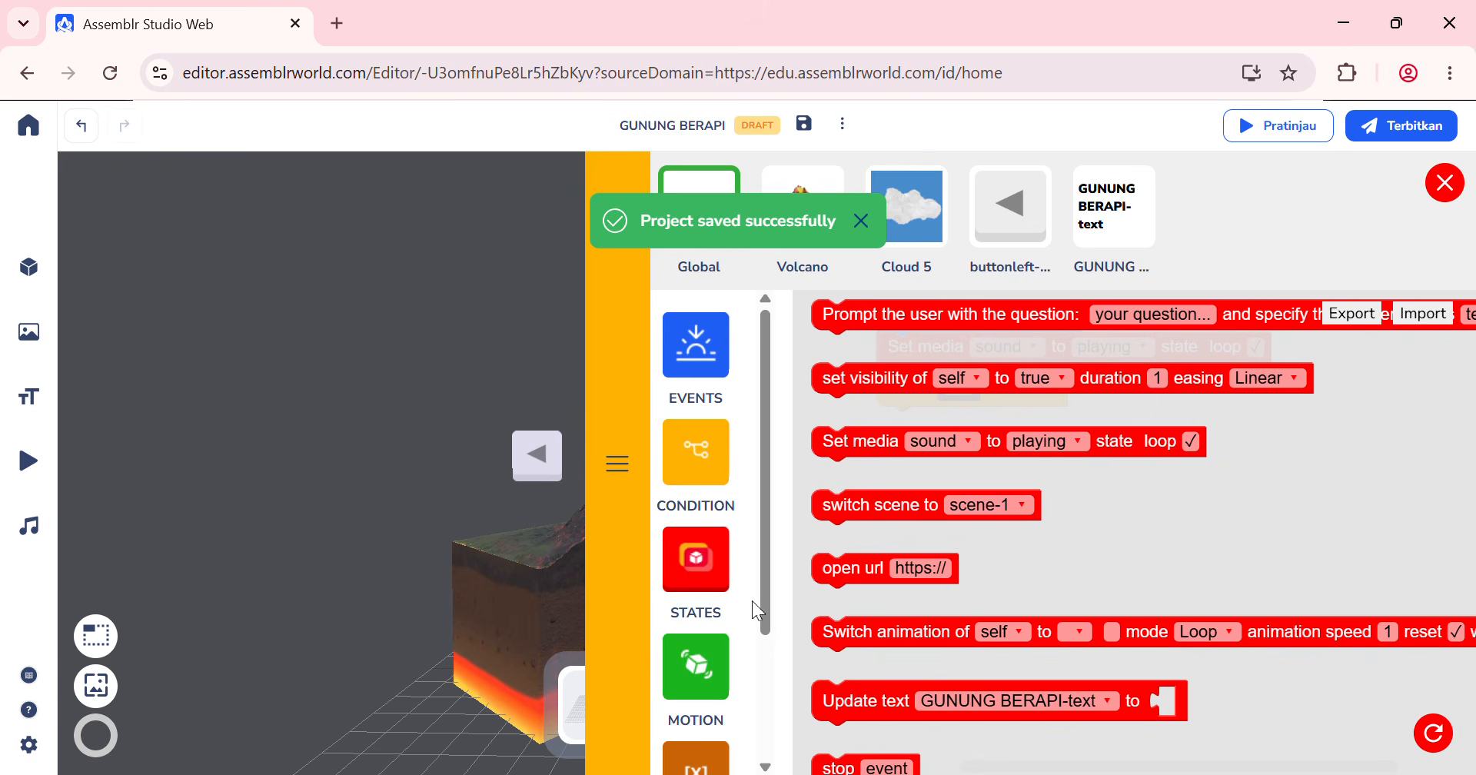
left_click_drag(873, 508, 908, 586)
left_click(883, 562)
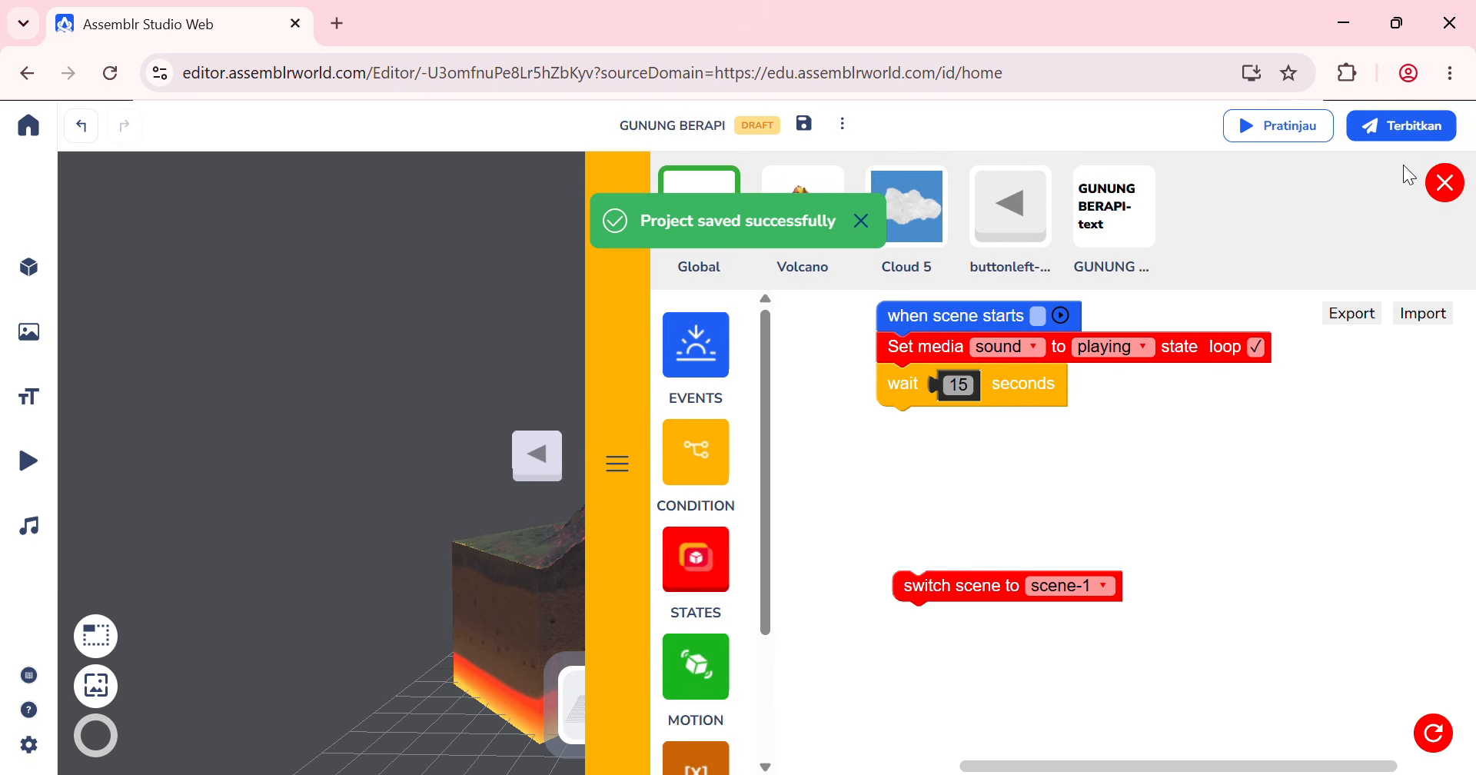
left_click(1446, 184)
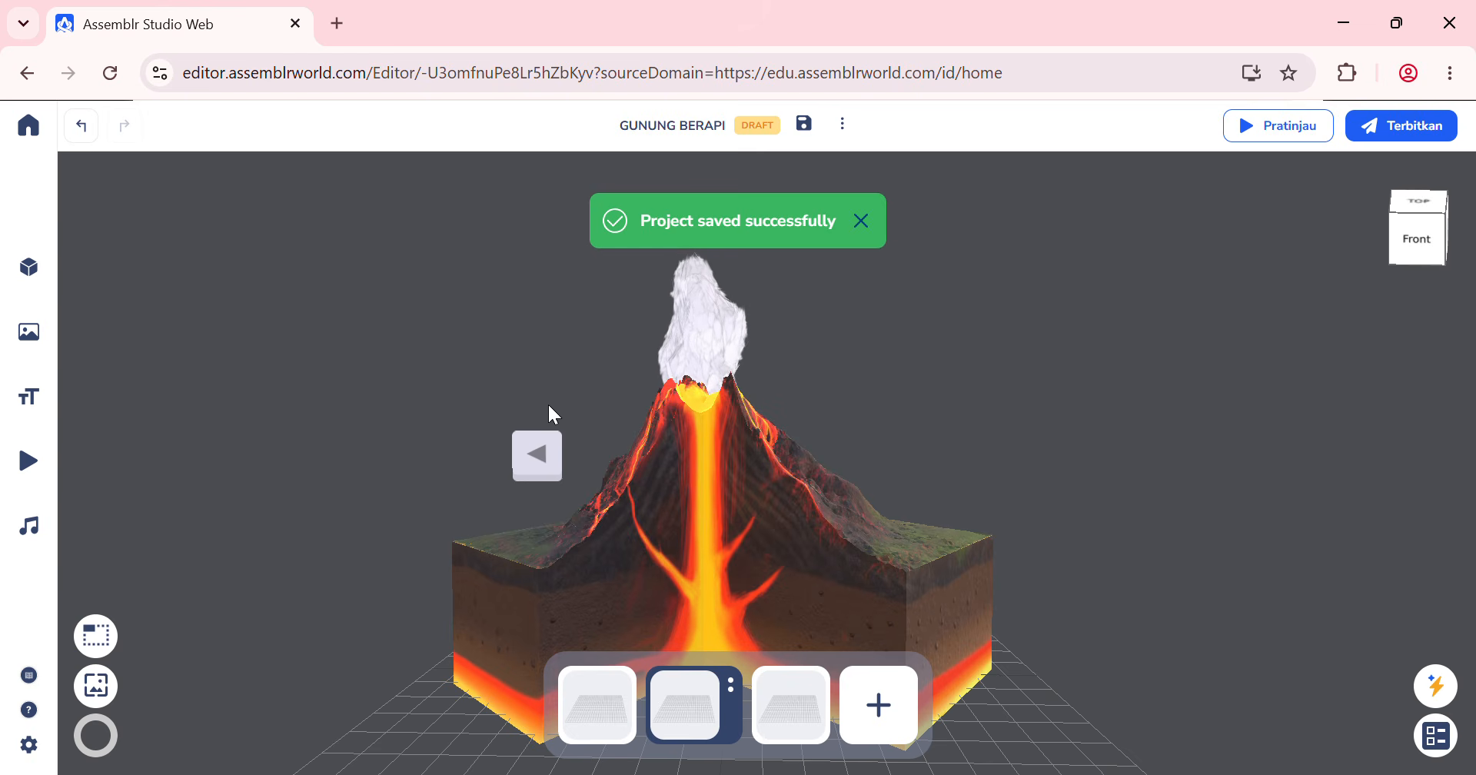
Step: Turn off the Visibilitas setting of the buttonleft-01 image and close its properties
left_click(541, 456)
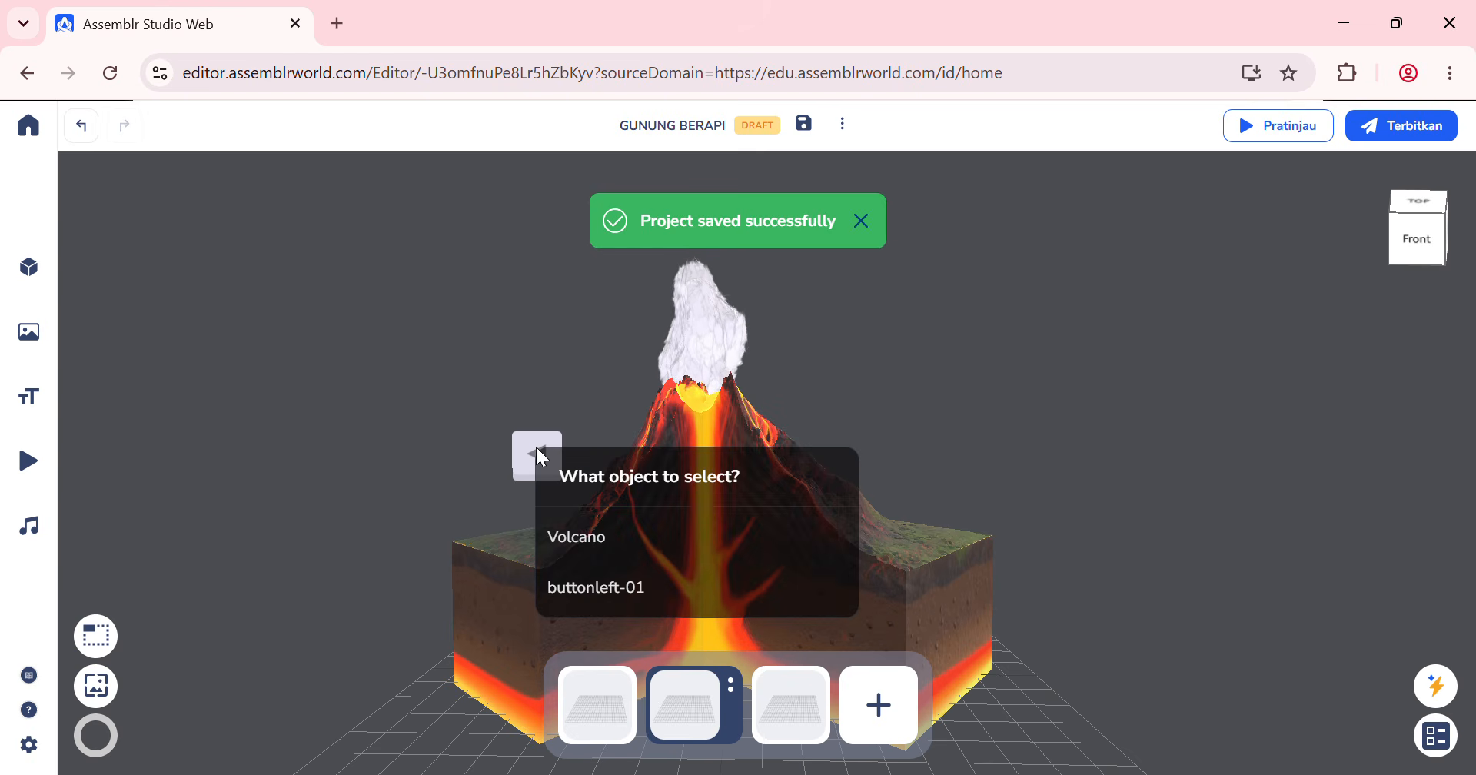
left_click(588, 592)
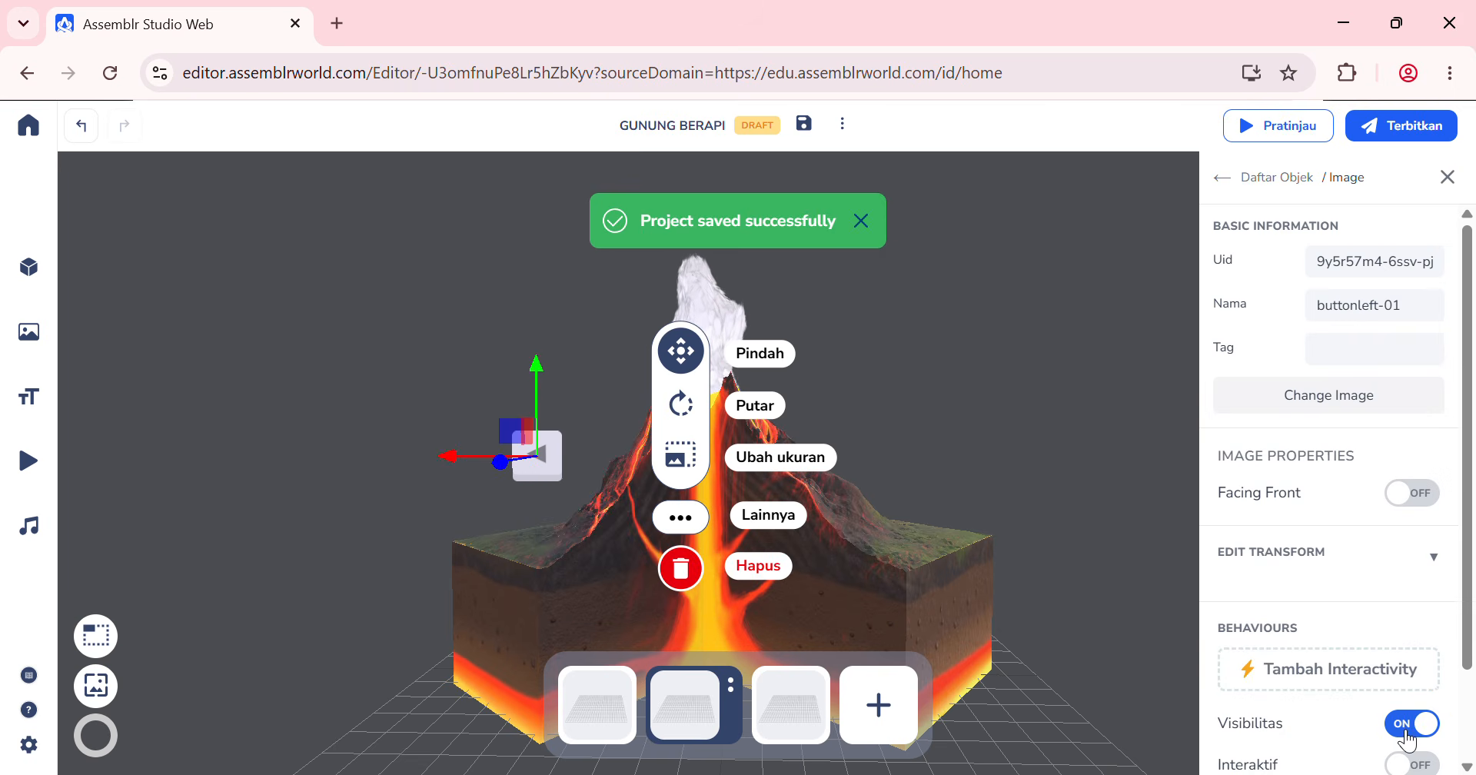
left_click(1408, 737)
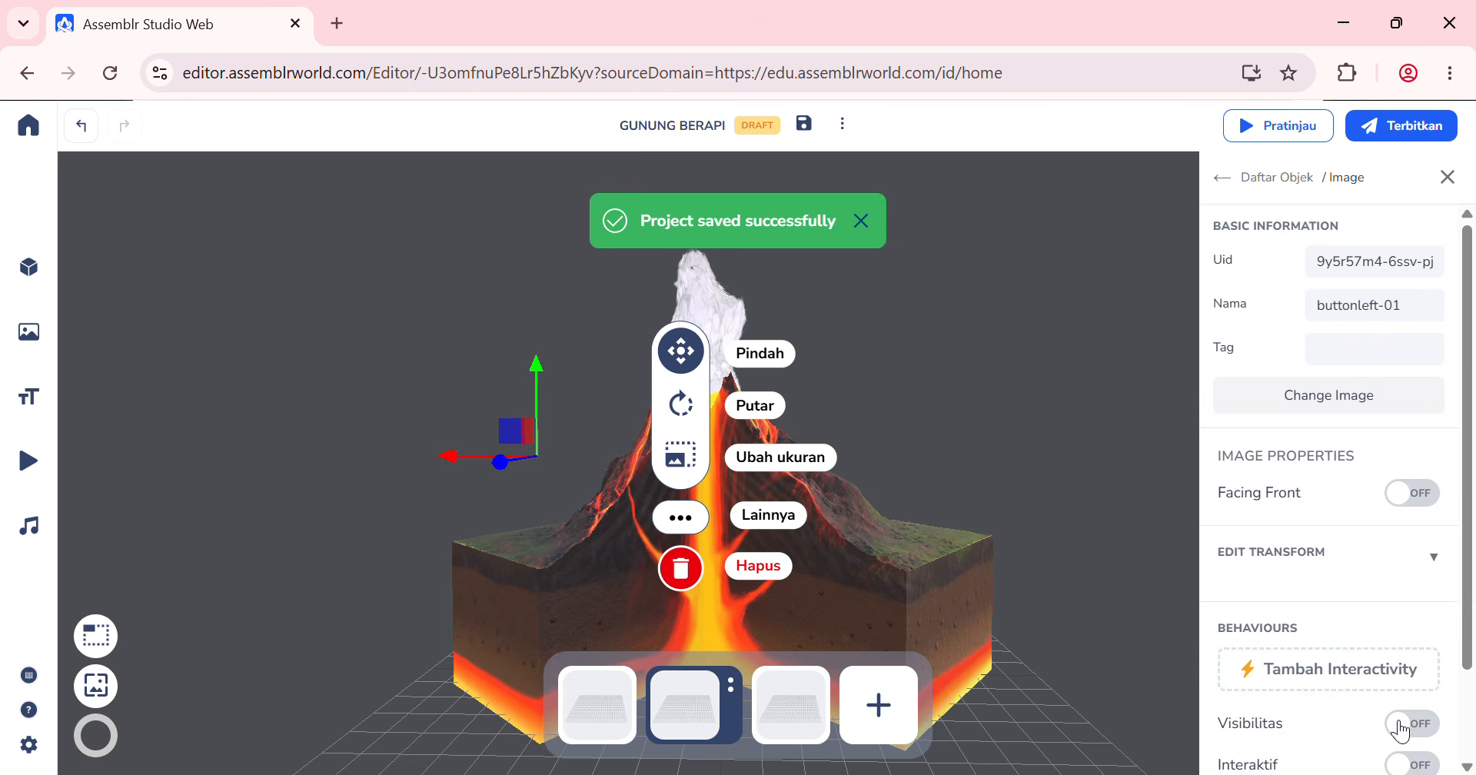
left_click(1448, 177)
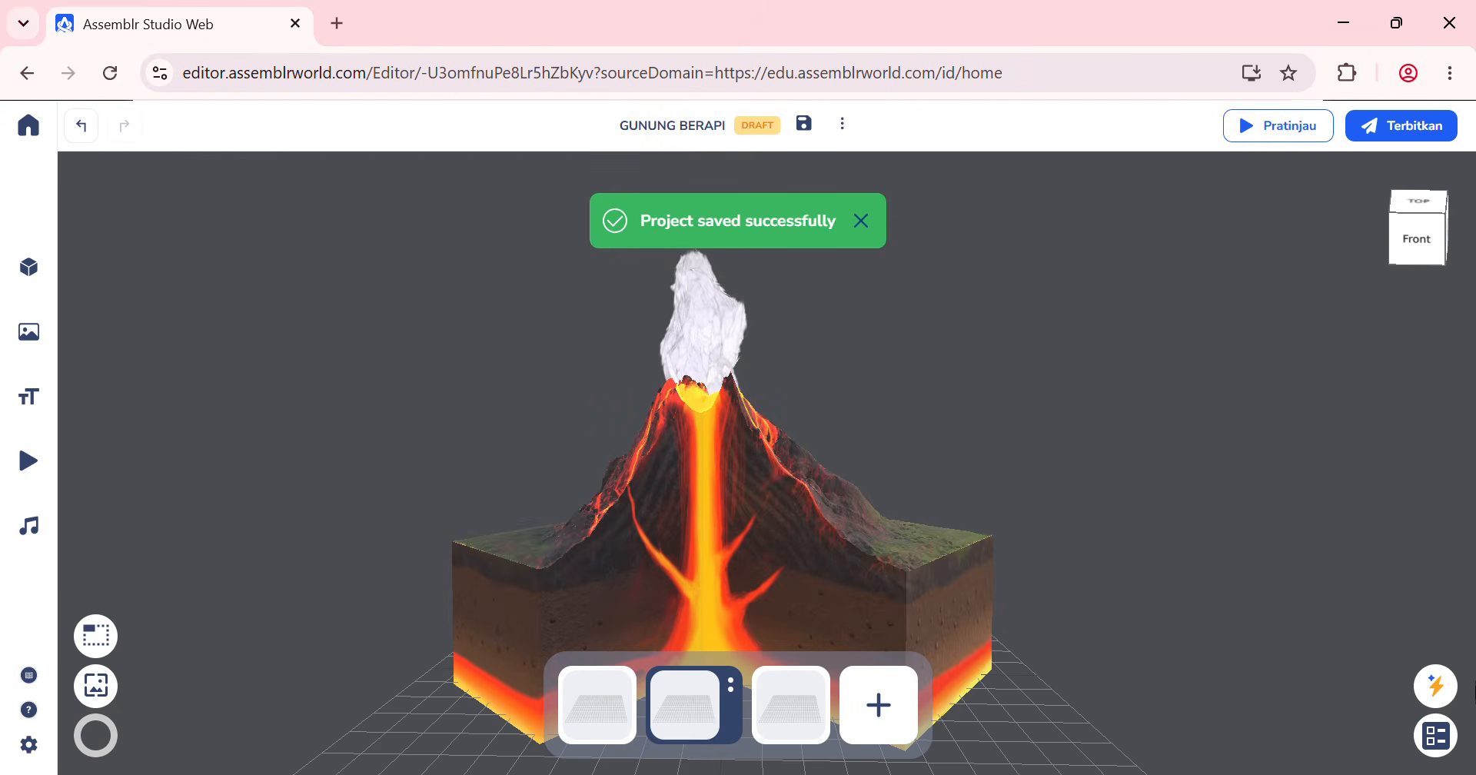
Step: Add a "set visibility" block below the 15-second wait, setting buttonleft-01 to true with duration 0
left_click(1438, 690)
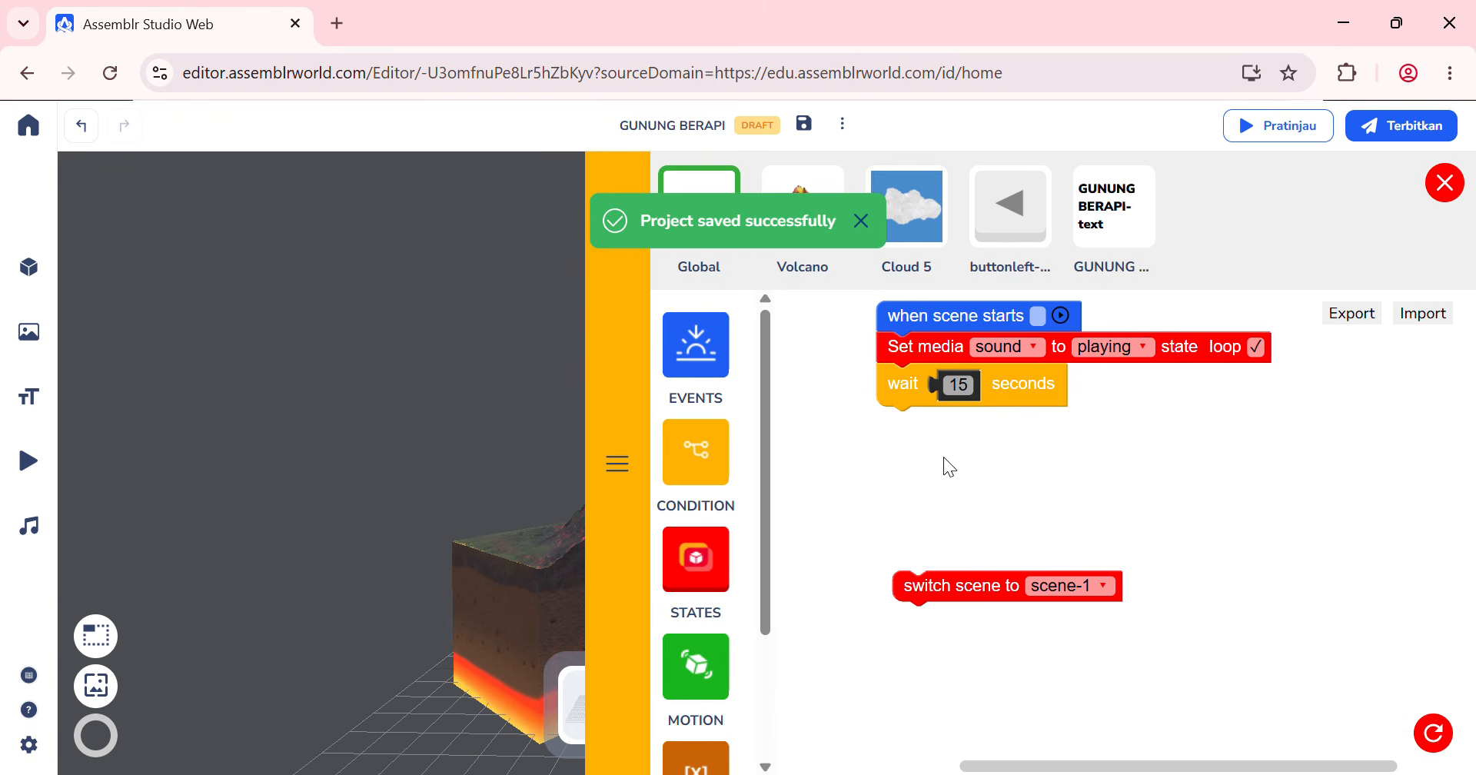
left_click(704, 565)
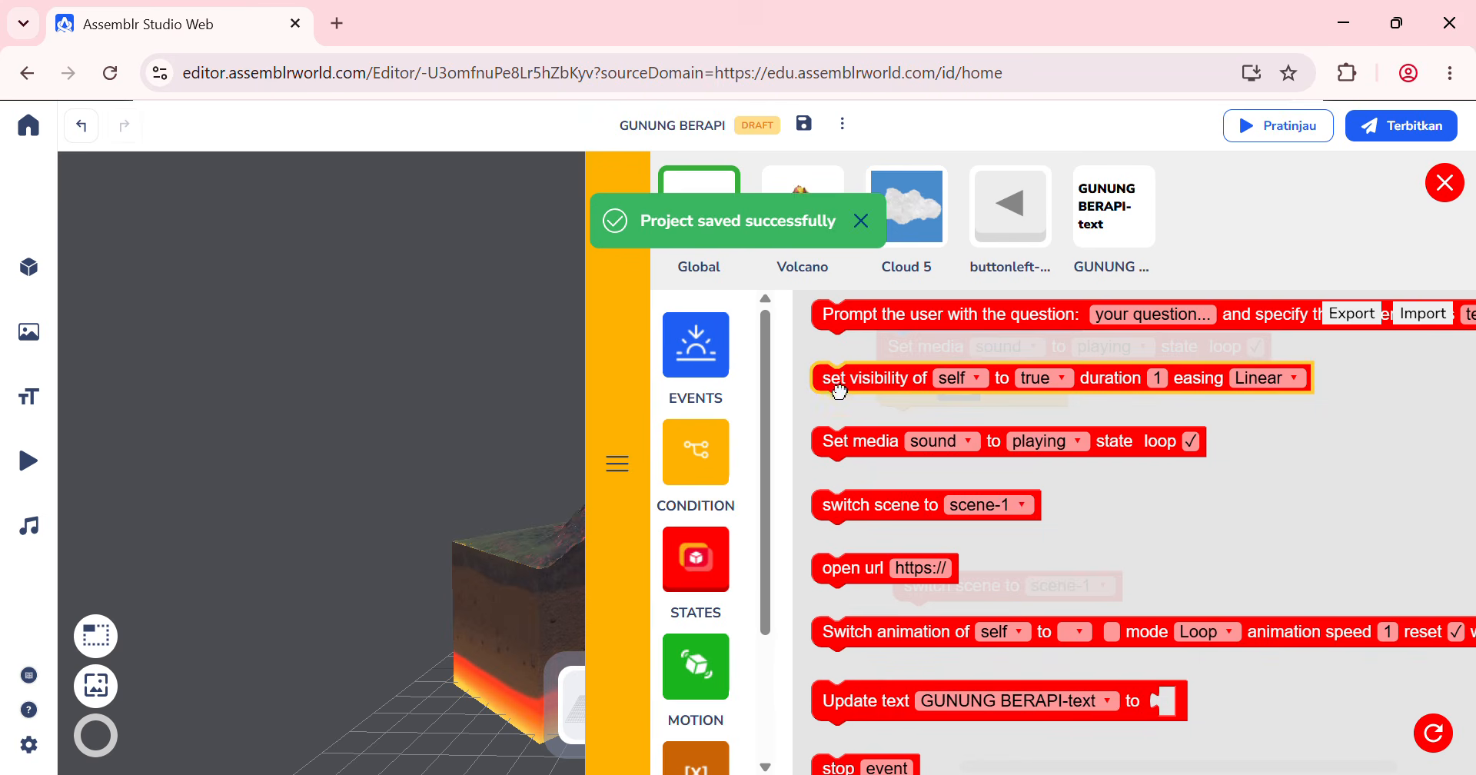
left_click_drag(826, 381, 867, 398)
left_click_drag(921, 474, 900, 446)
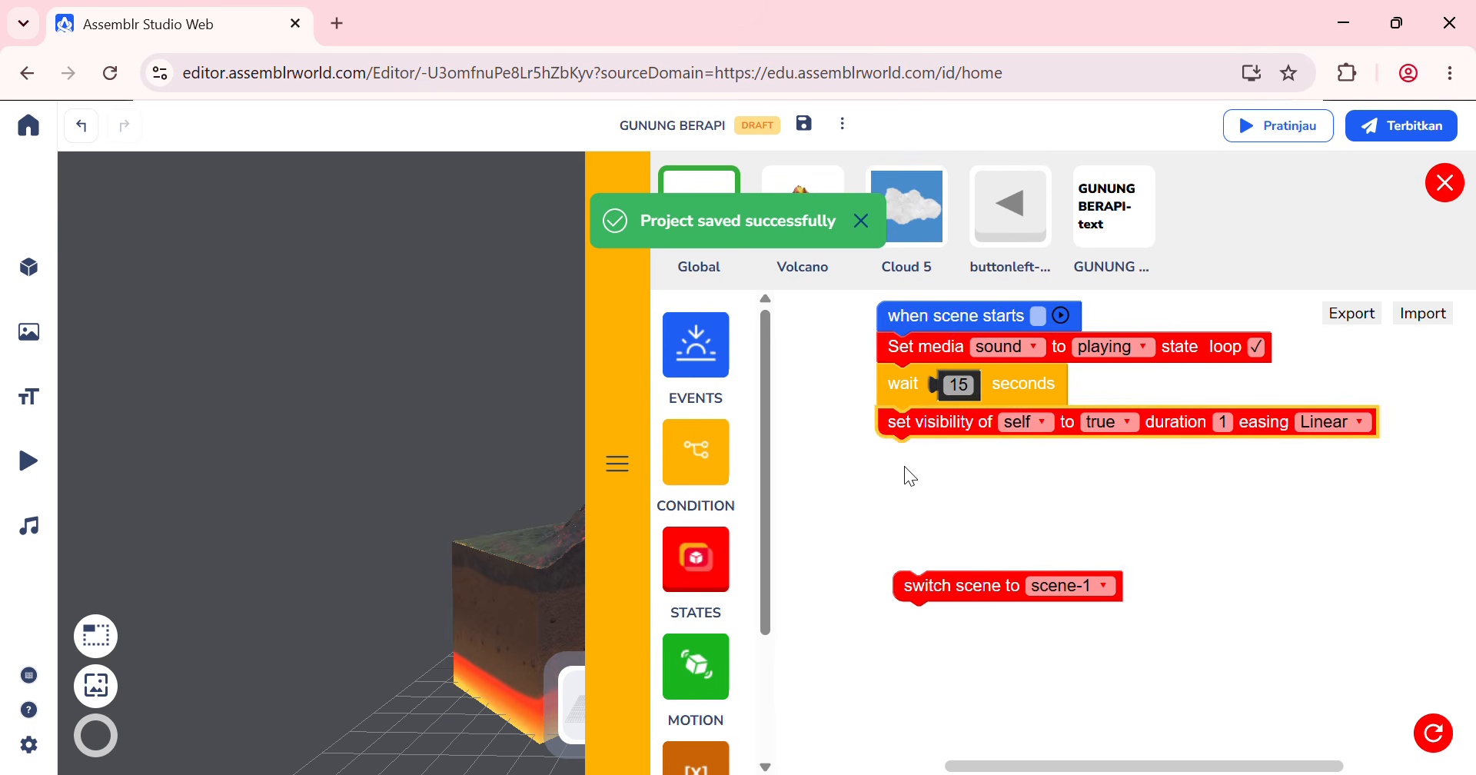
left_click(1044, 422)
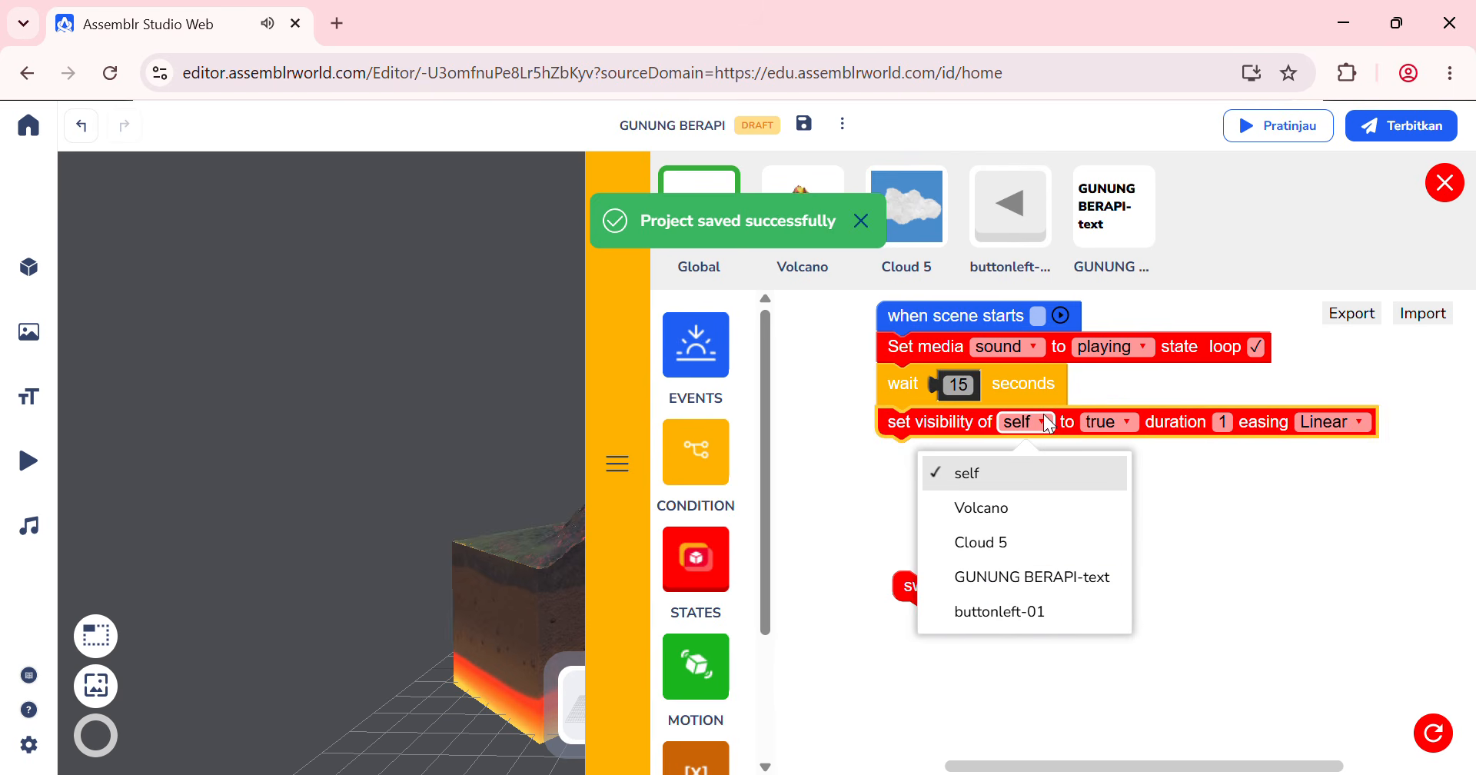
left_click(1015, 613)
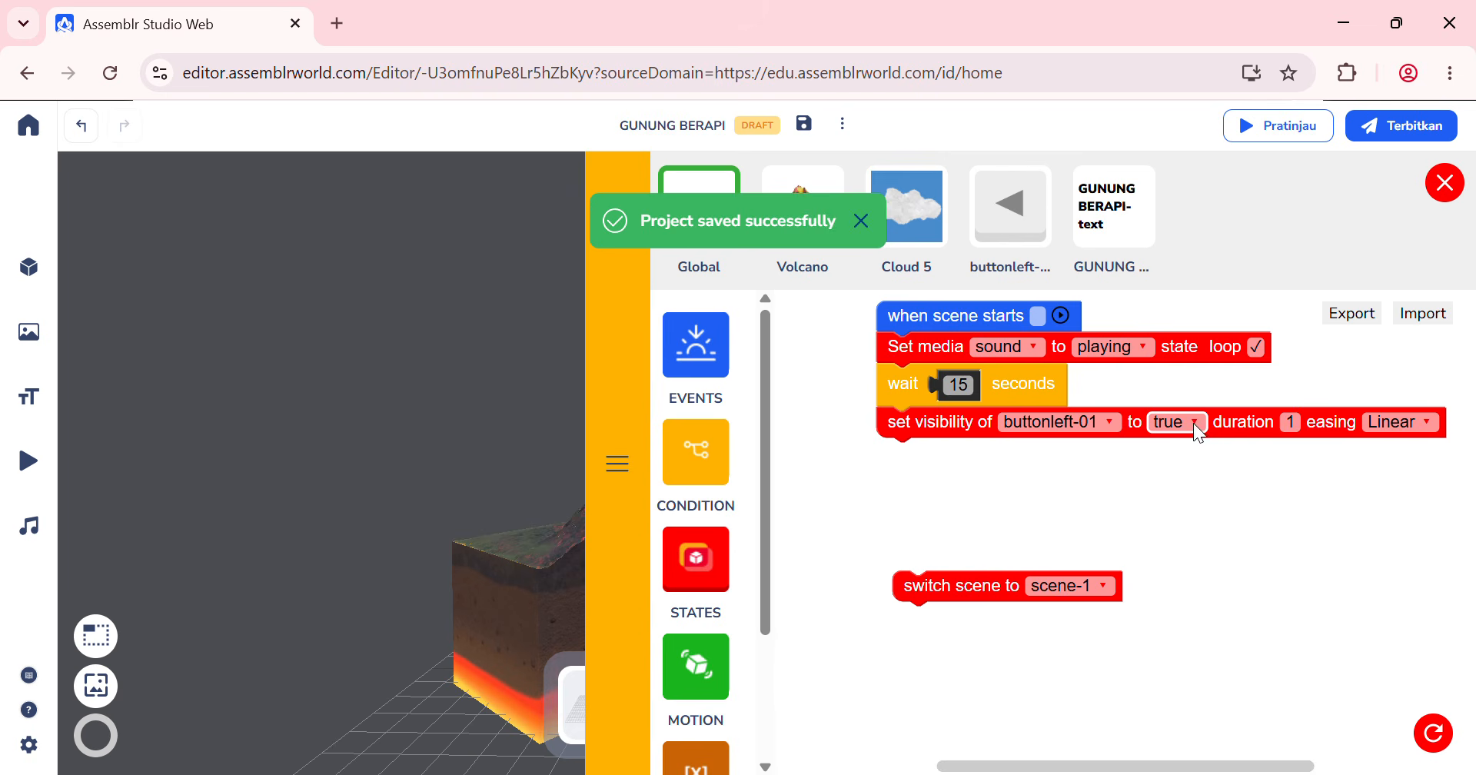
left_click(1298, 431)
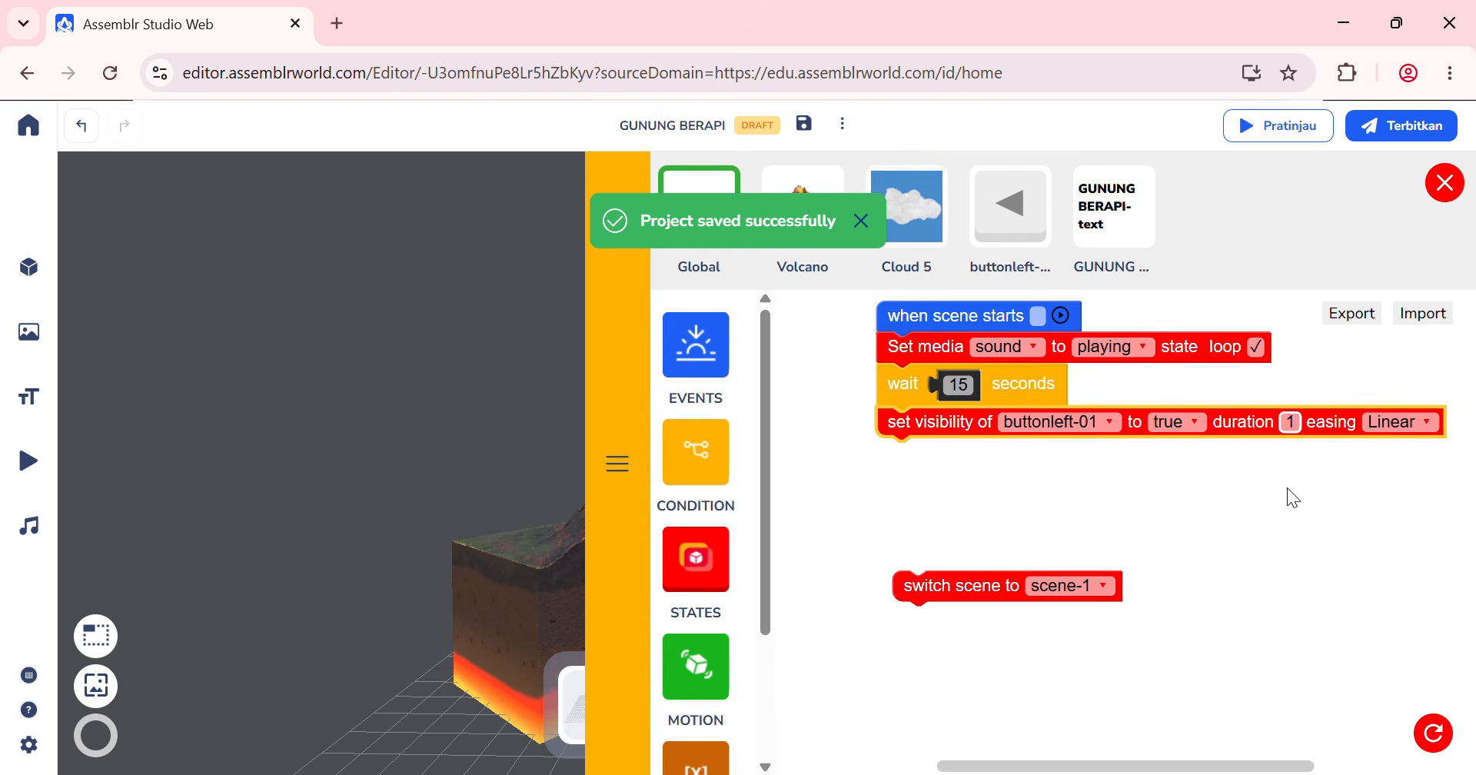
type("0")
left_click(1122, 551)
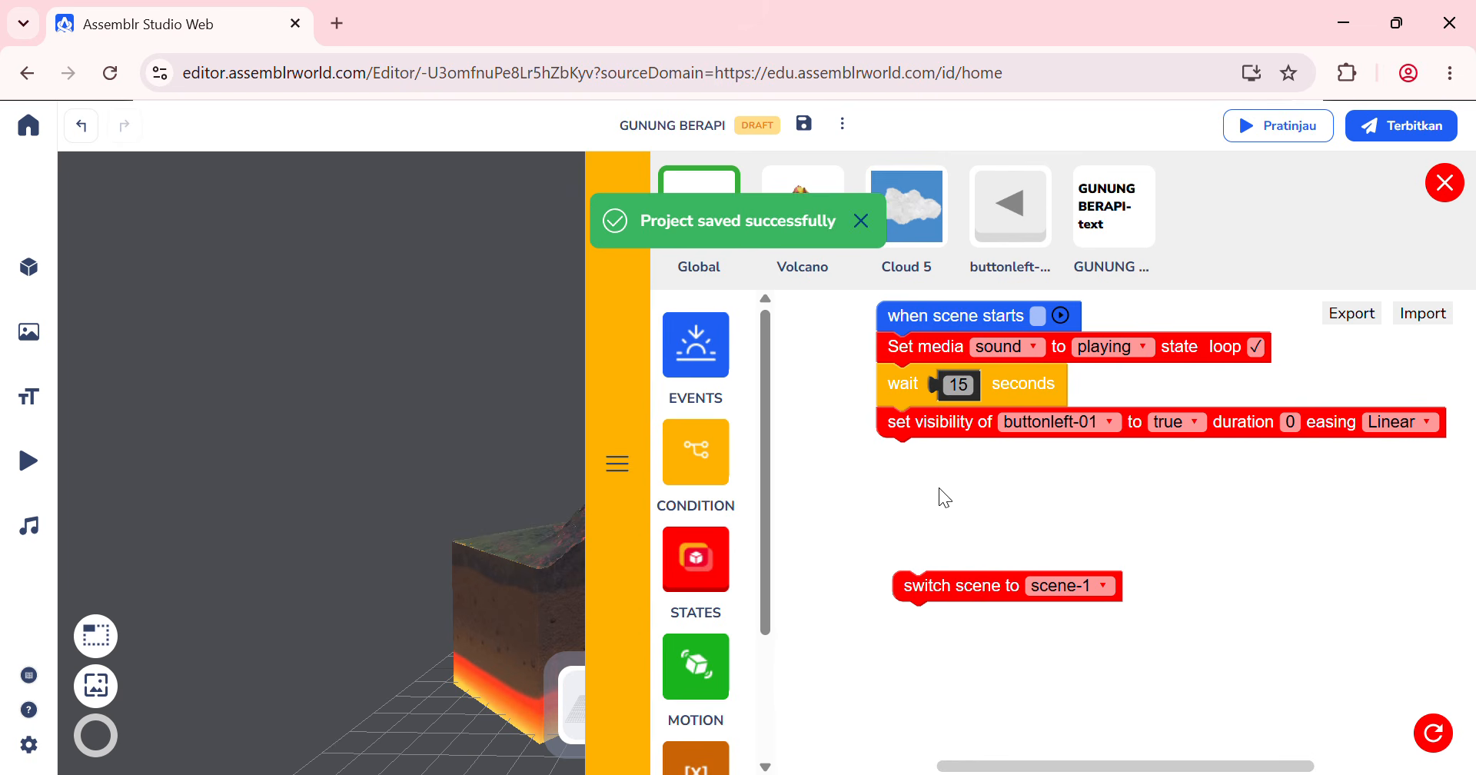
Step: Attach the scene-1 switch block to a new "when buttonleft-01 is clicked" event and save the project
left_click(704, 347)
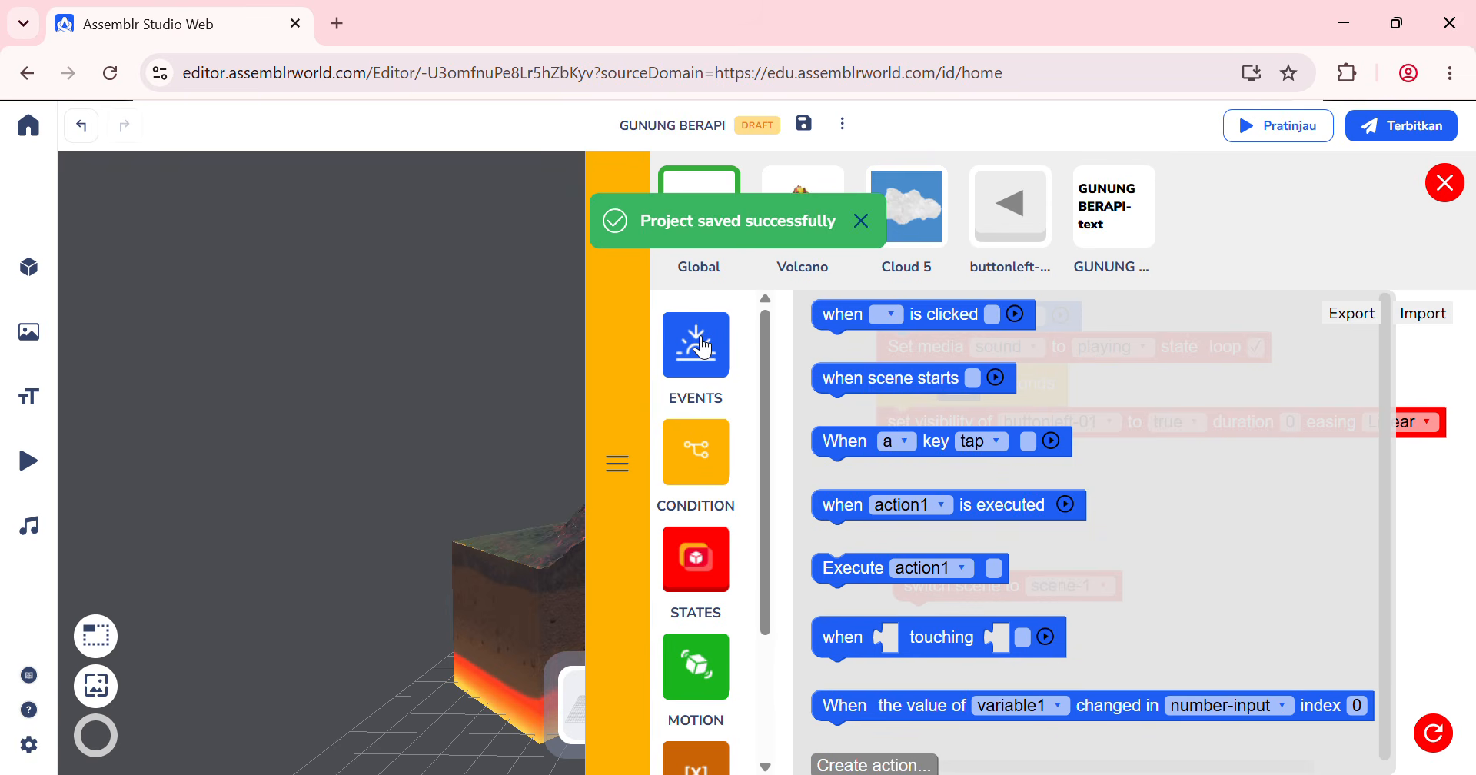
left_click_drag(831, 321, 906, 509)
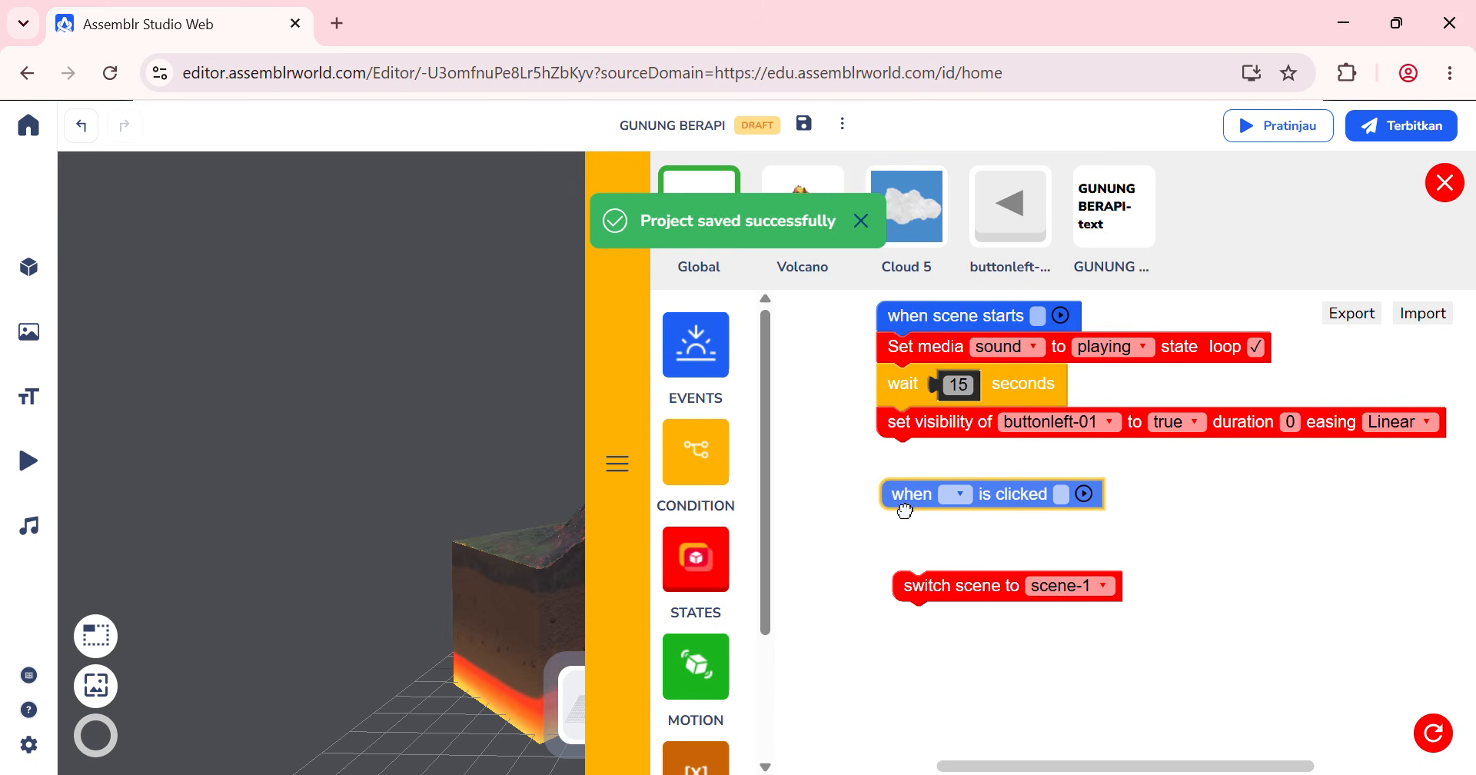
left_click_drag(934, 594, 923, 537)
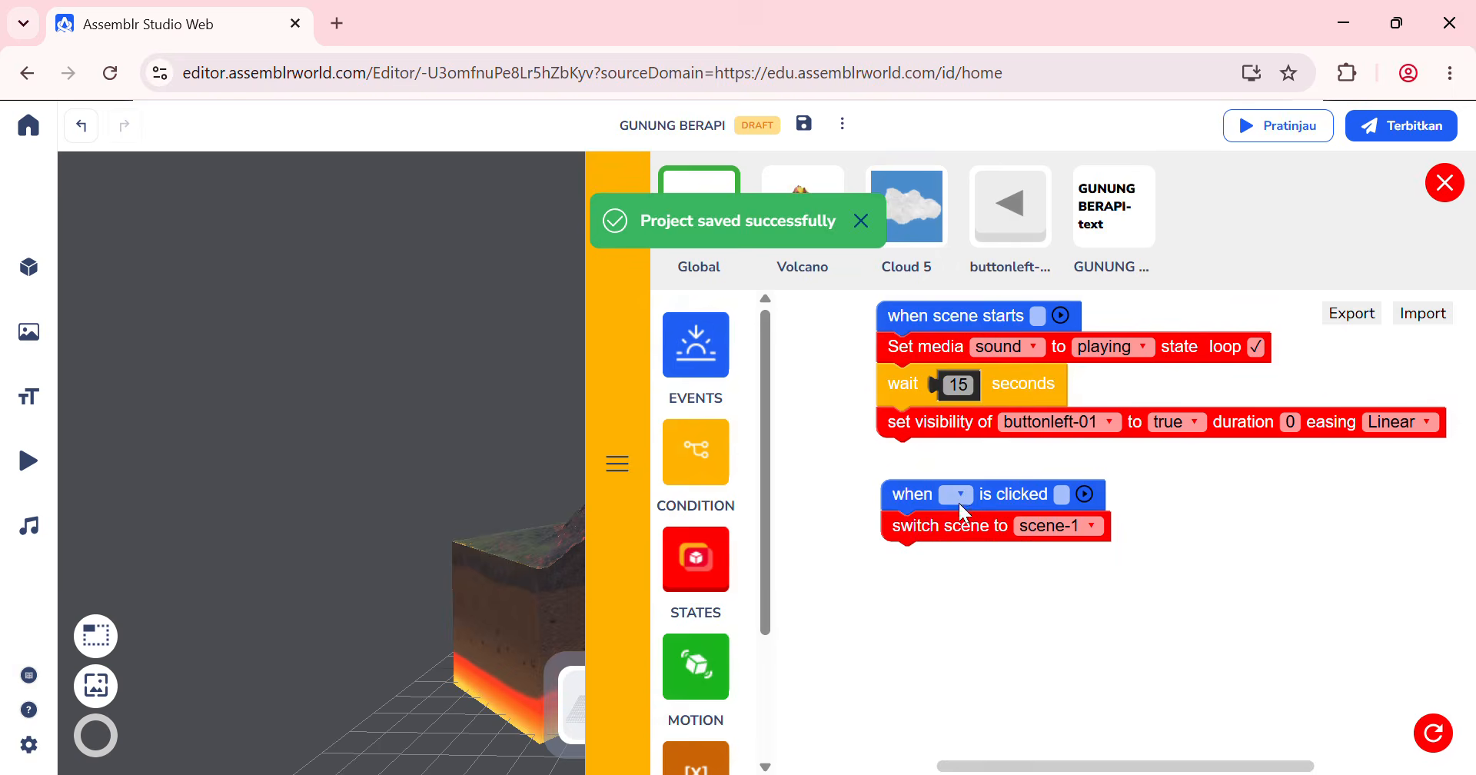
left_click(957, 495)
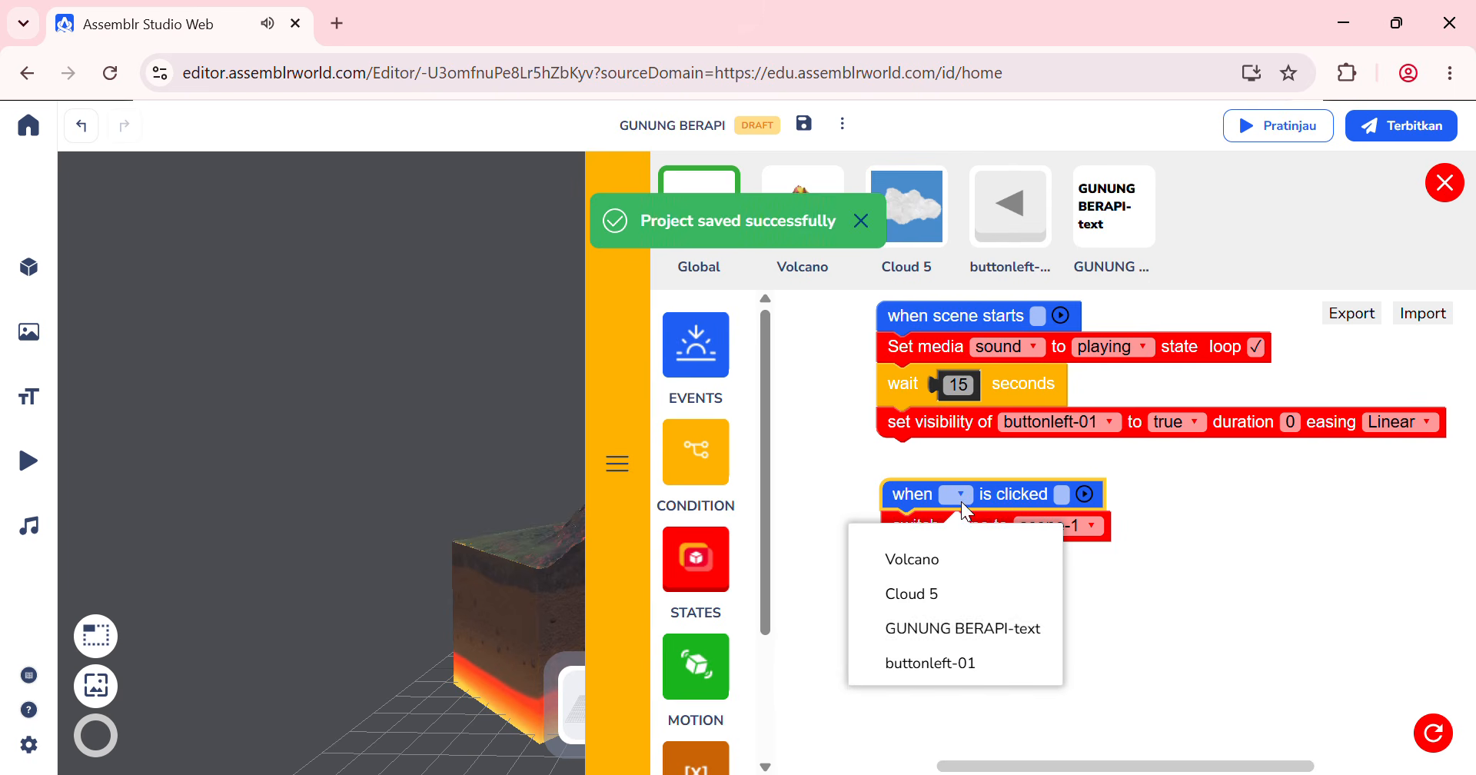
left_click(942, 663)
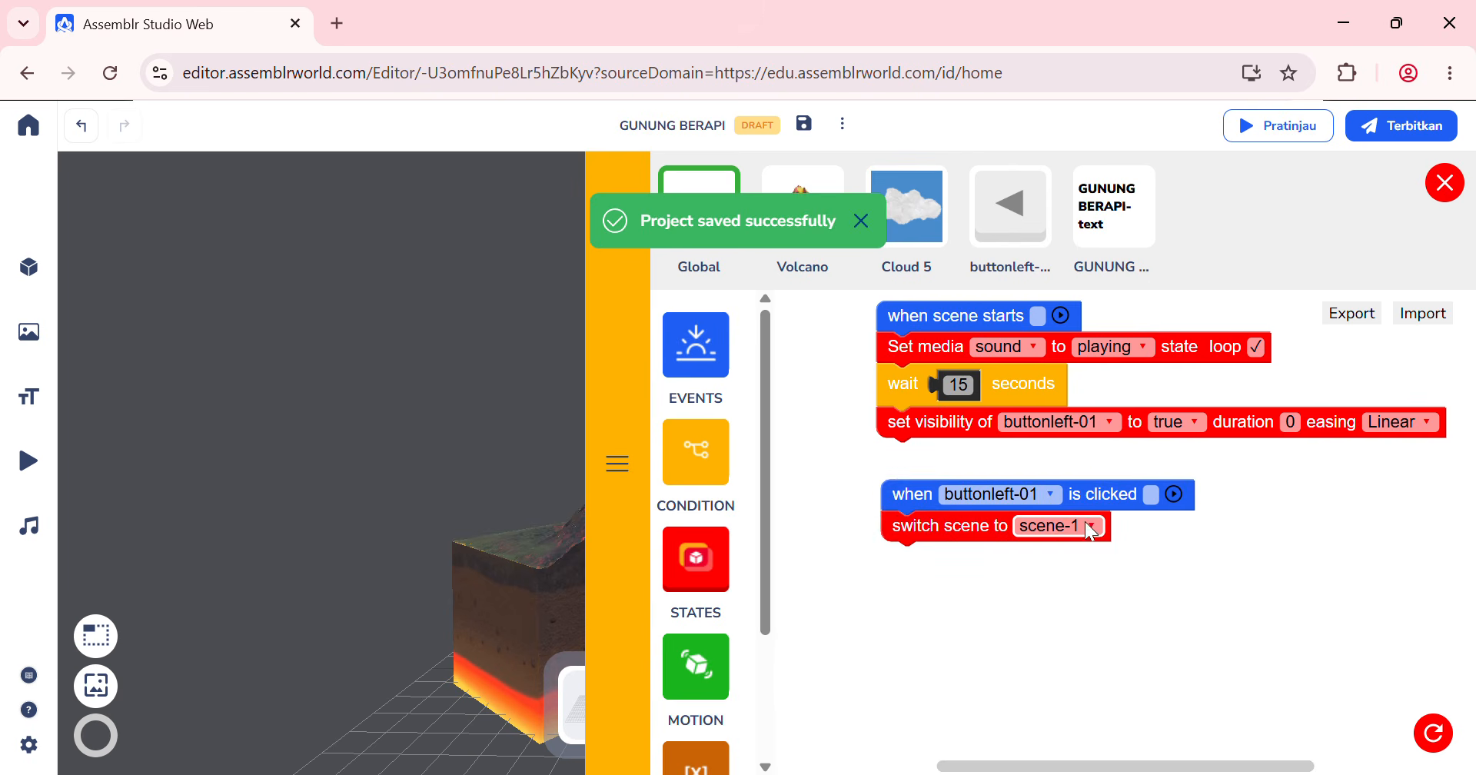
left_click(804, 124)
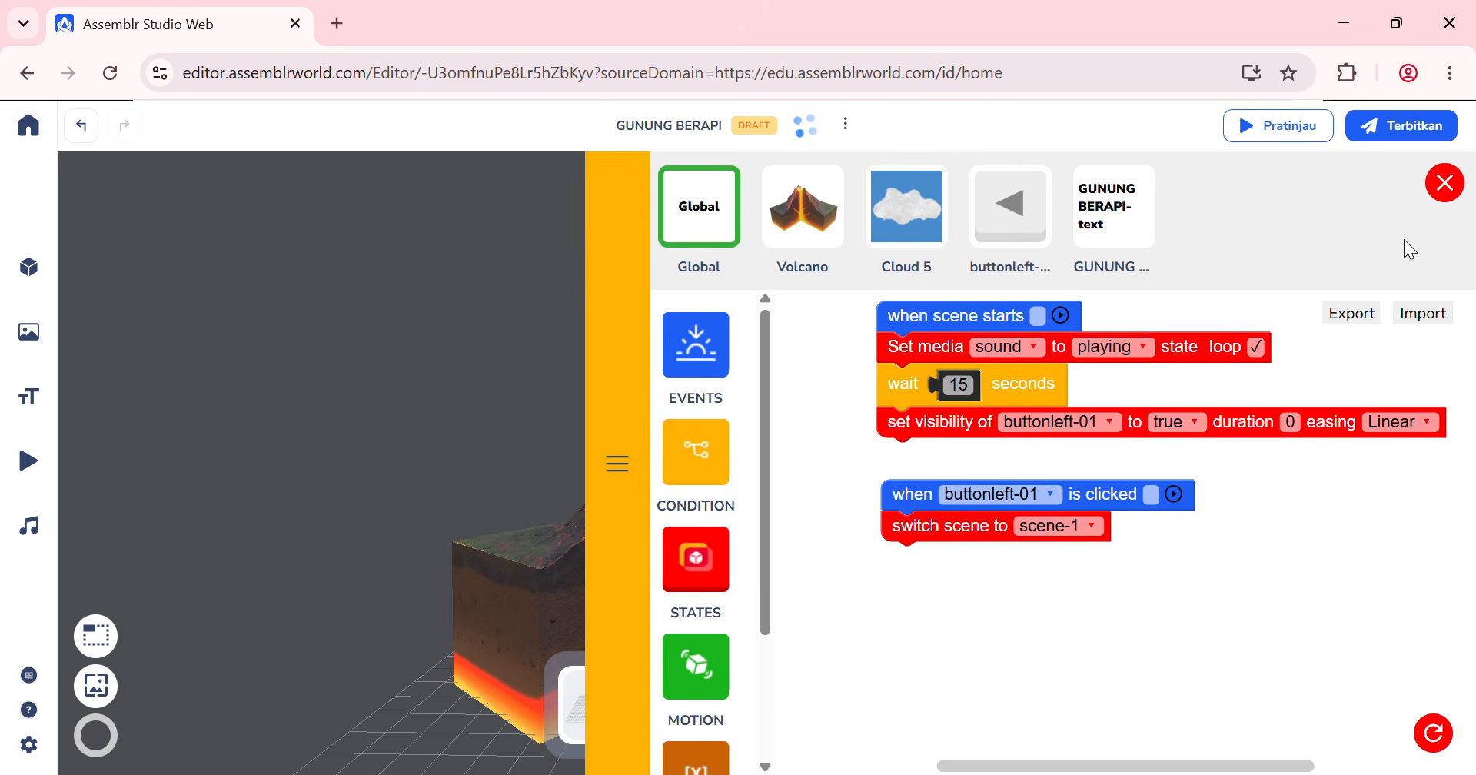
left_click(1446, 183)
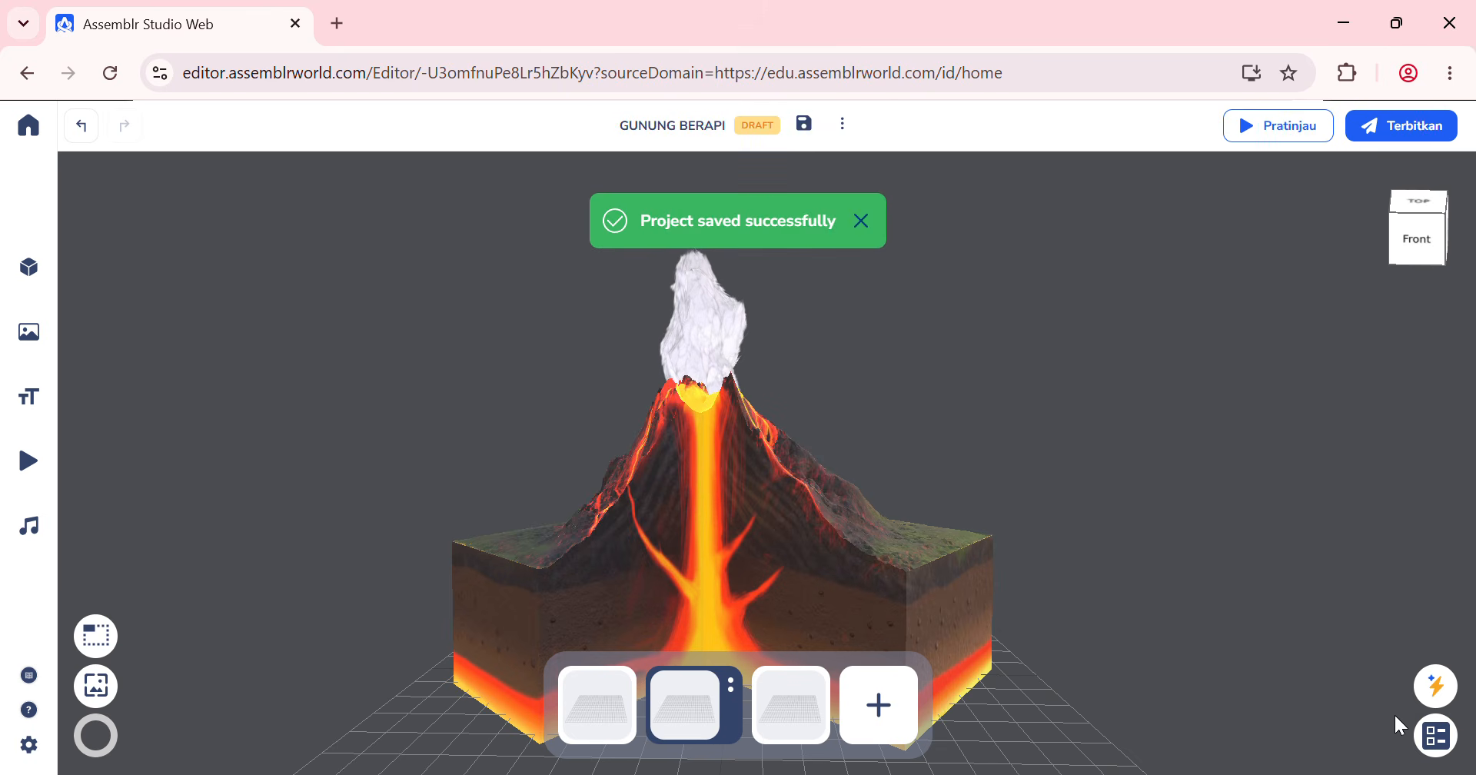
Step: Select the hidden buttonleft-01 image from the object list and copy it to another scene
left_click(1436, 738)
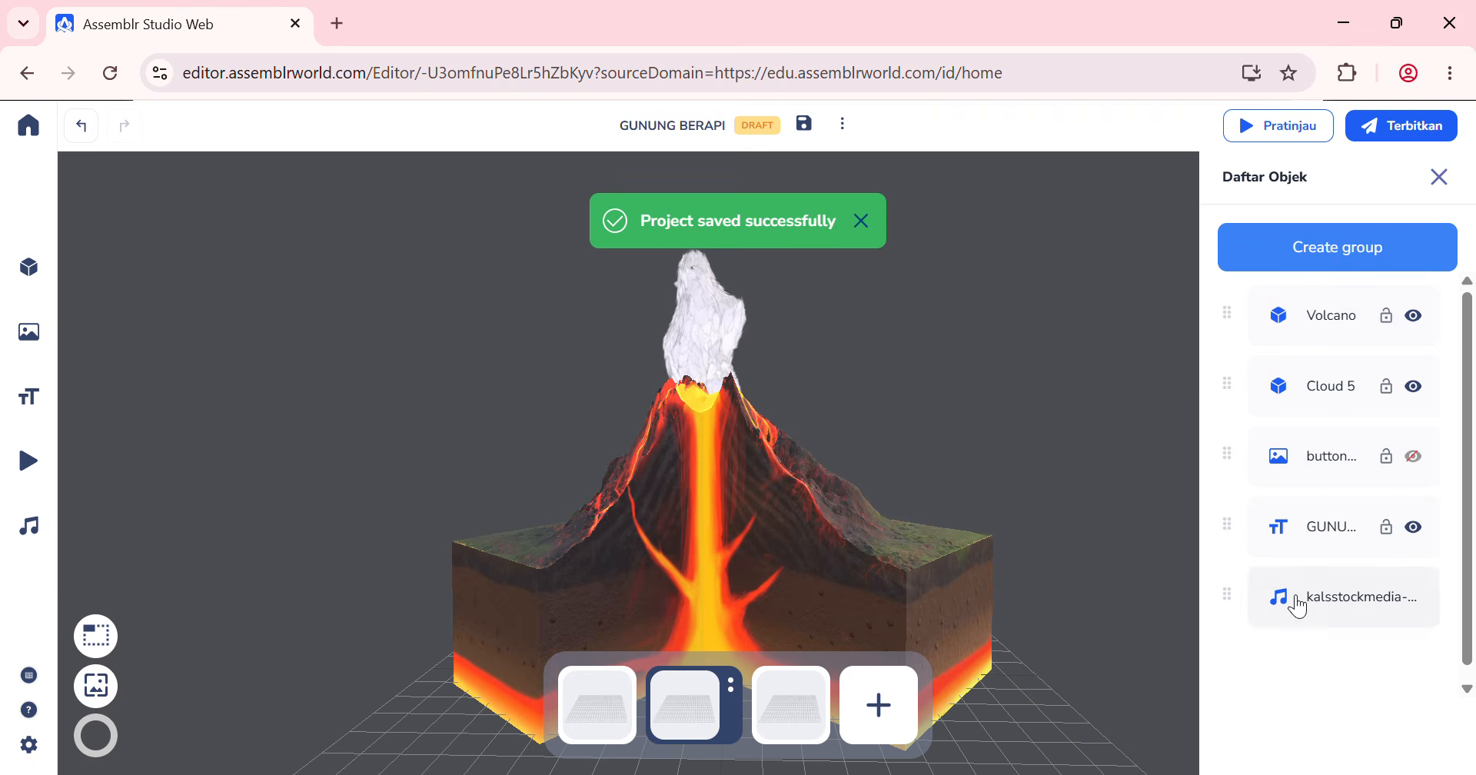
left_click(1283, 461)
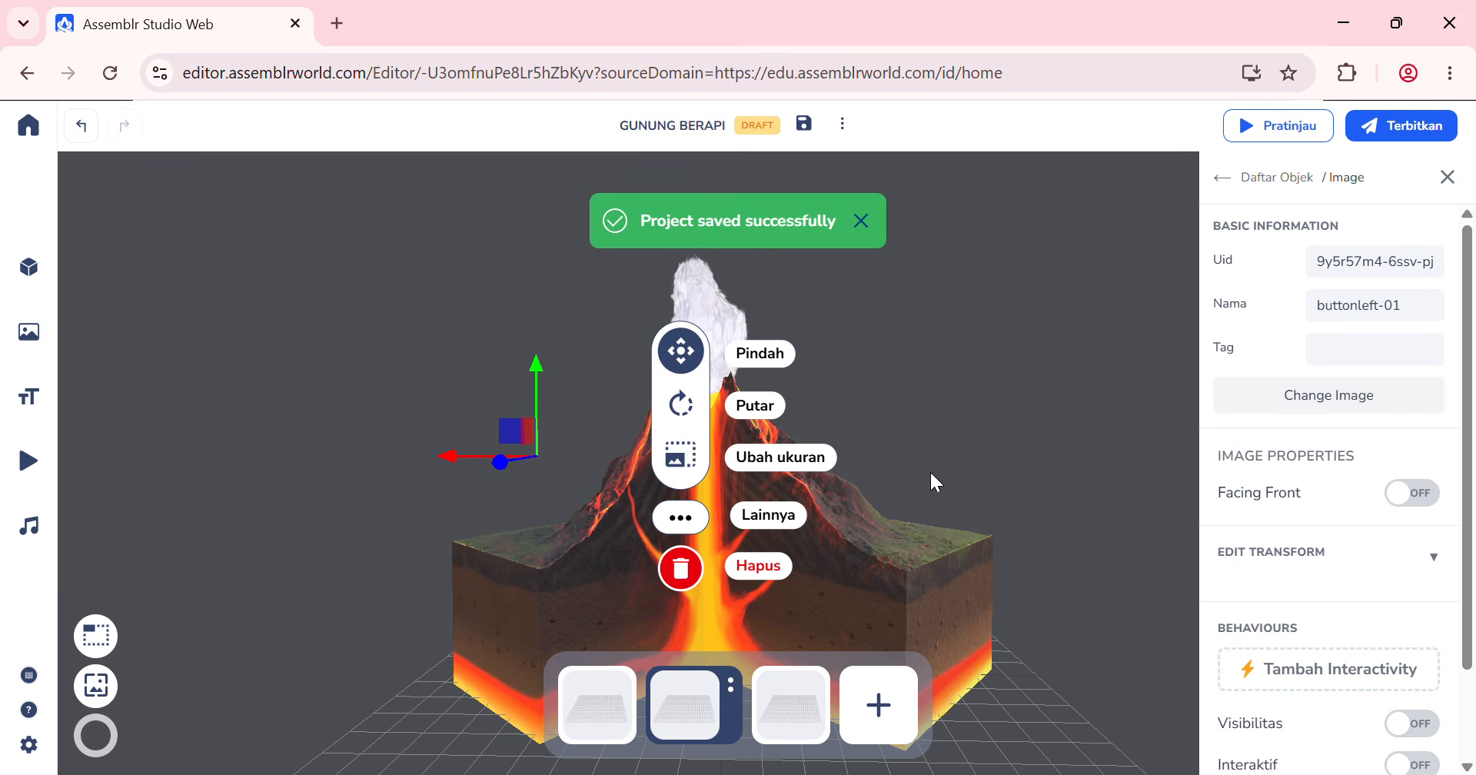
left_click(681, 516)
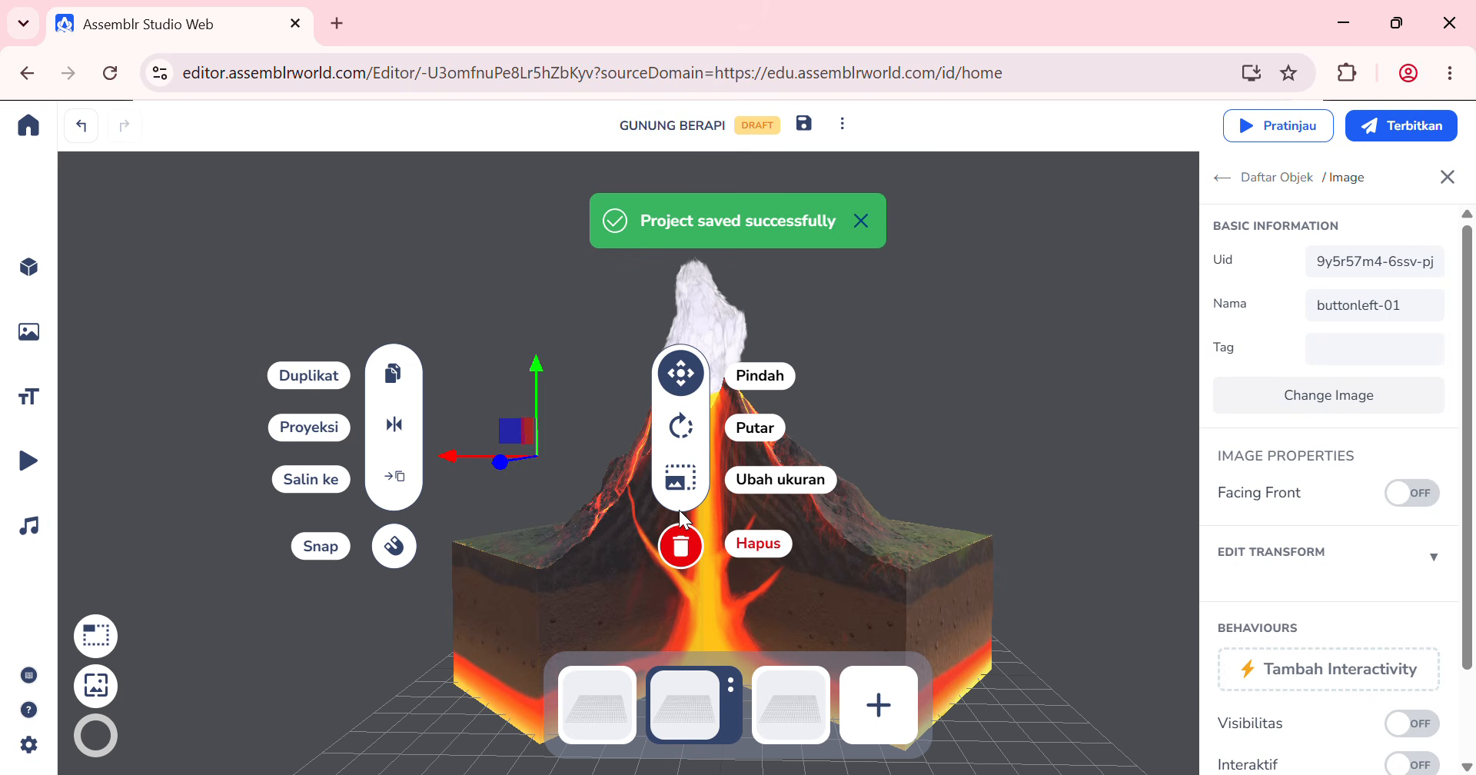
left_click(396, 481)
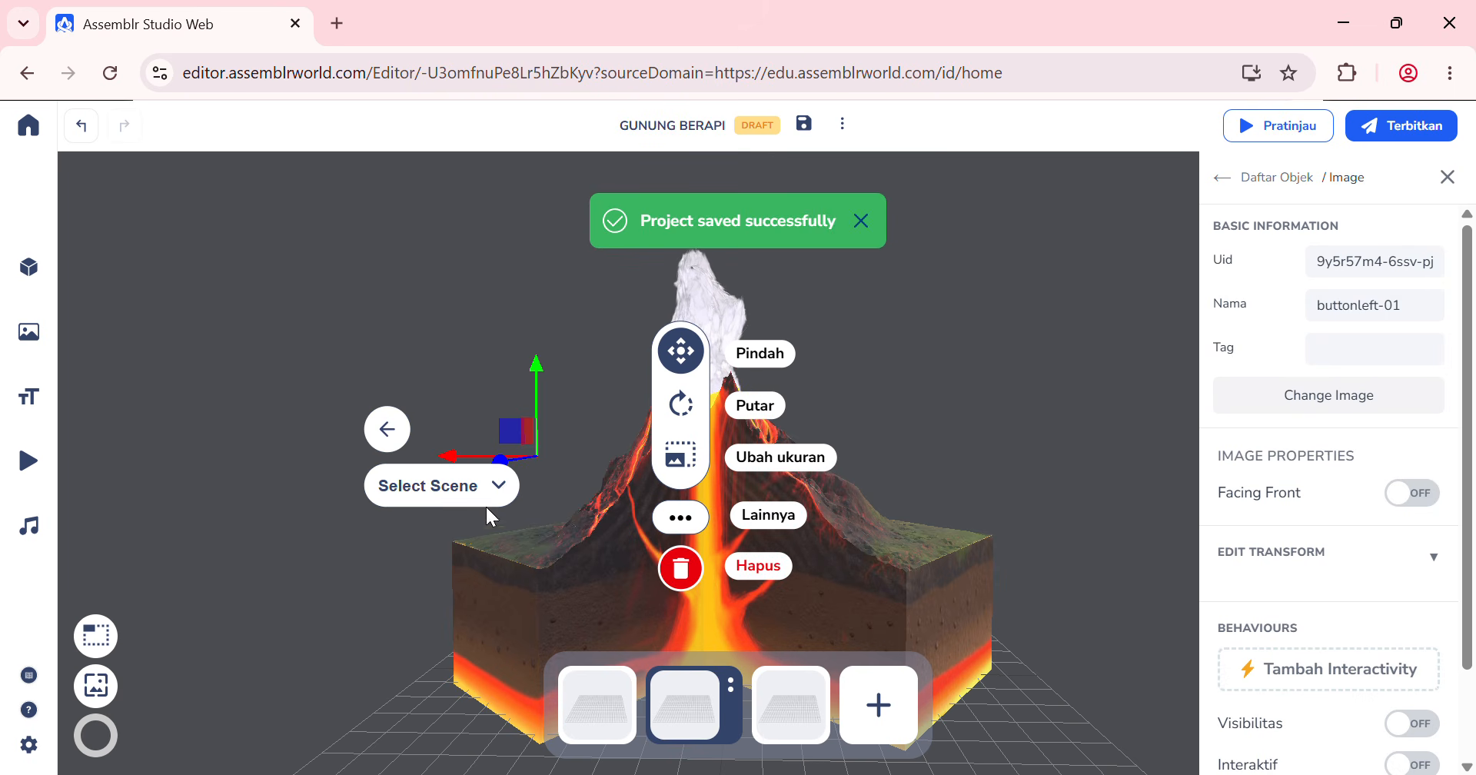
left_click(440, 554)
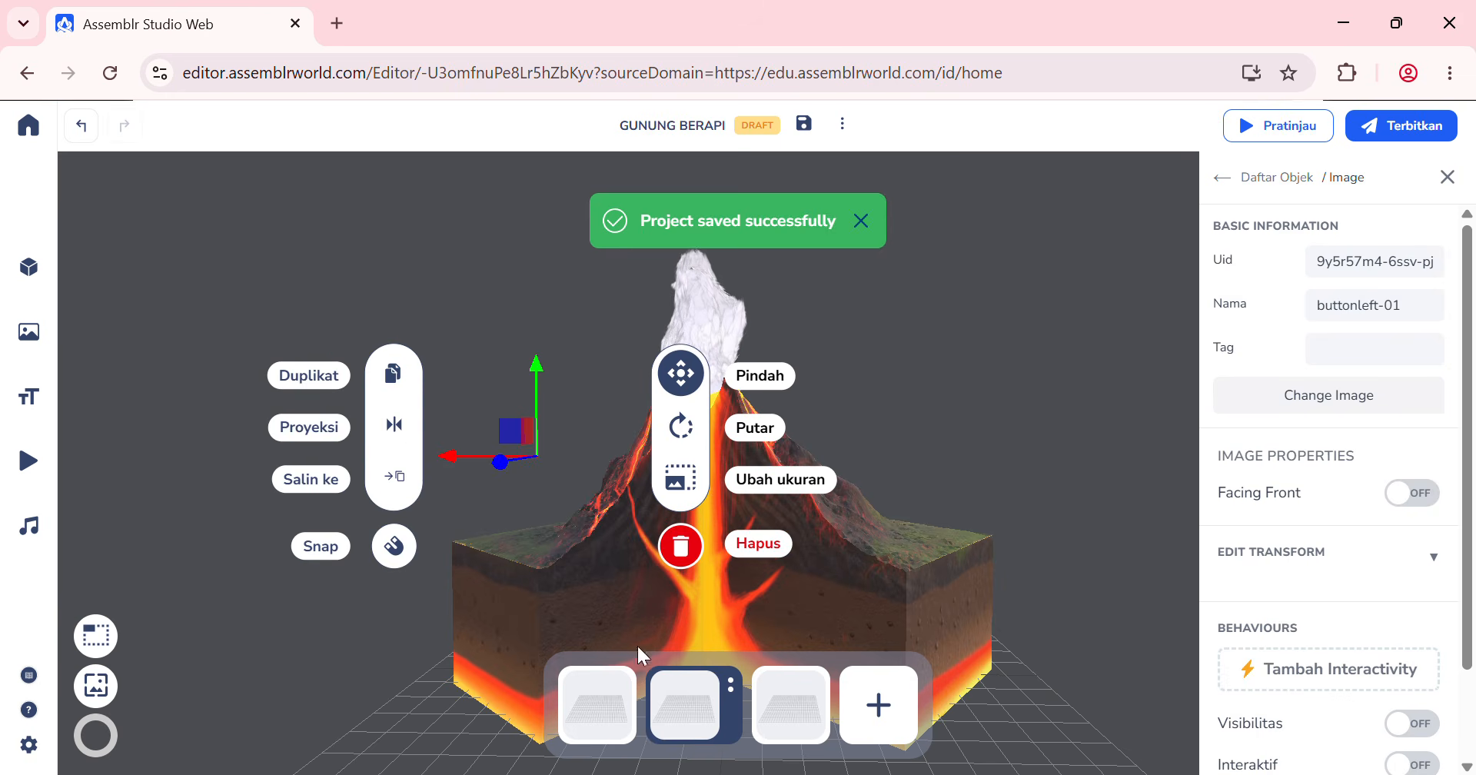
Step: Open scene-3 and make its hidden buttonleft-01 image visible from the object list
left_click(809, 723)
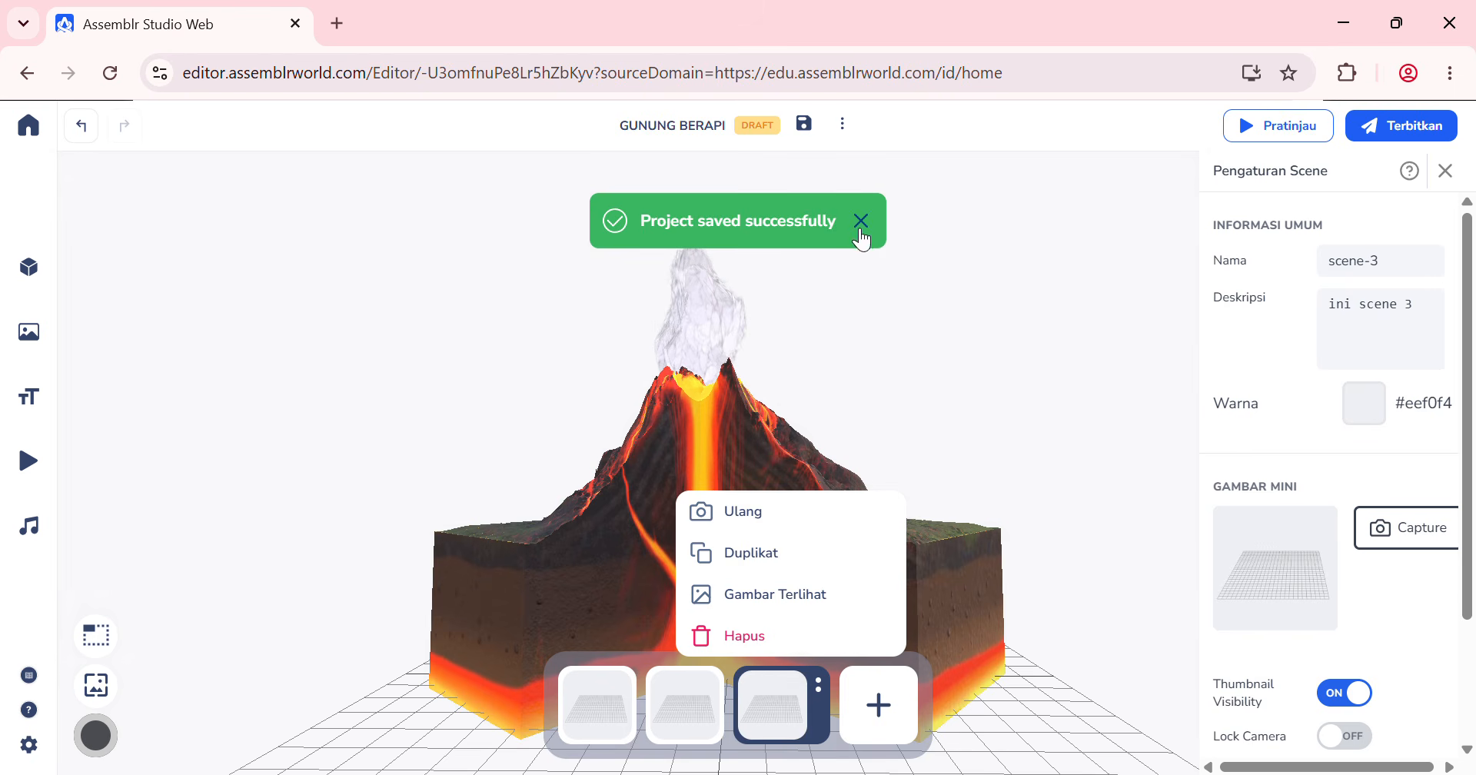
left_click(990, 312)
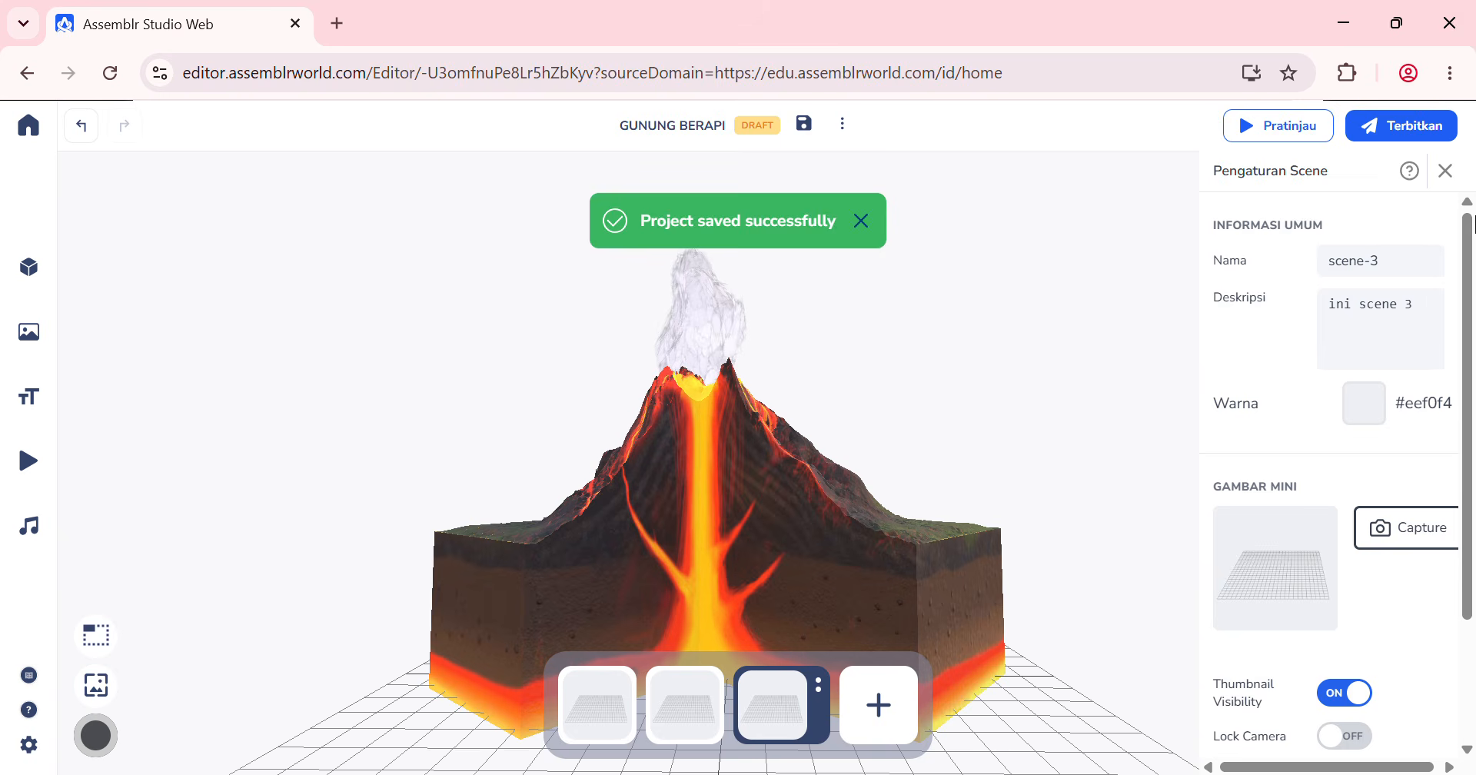
left_click(1446, 171)
left_click(1440, 731)
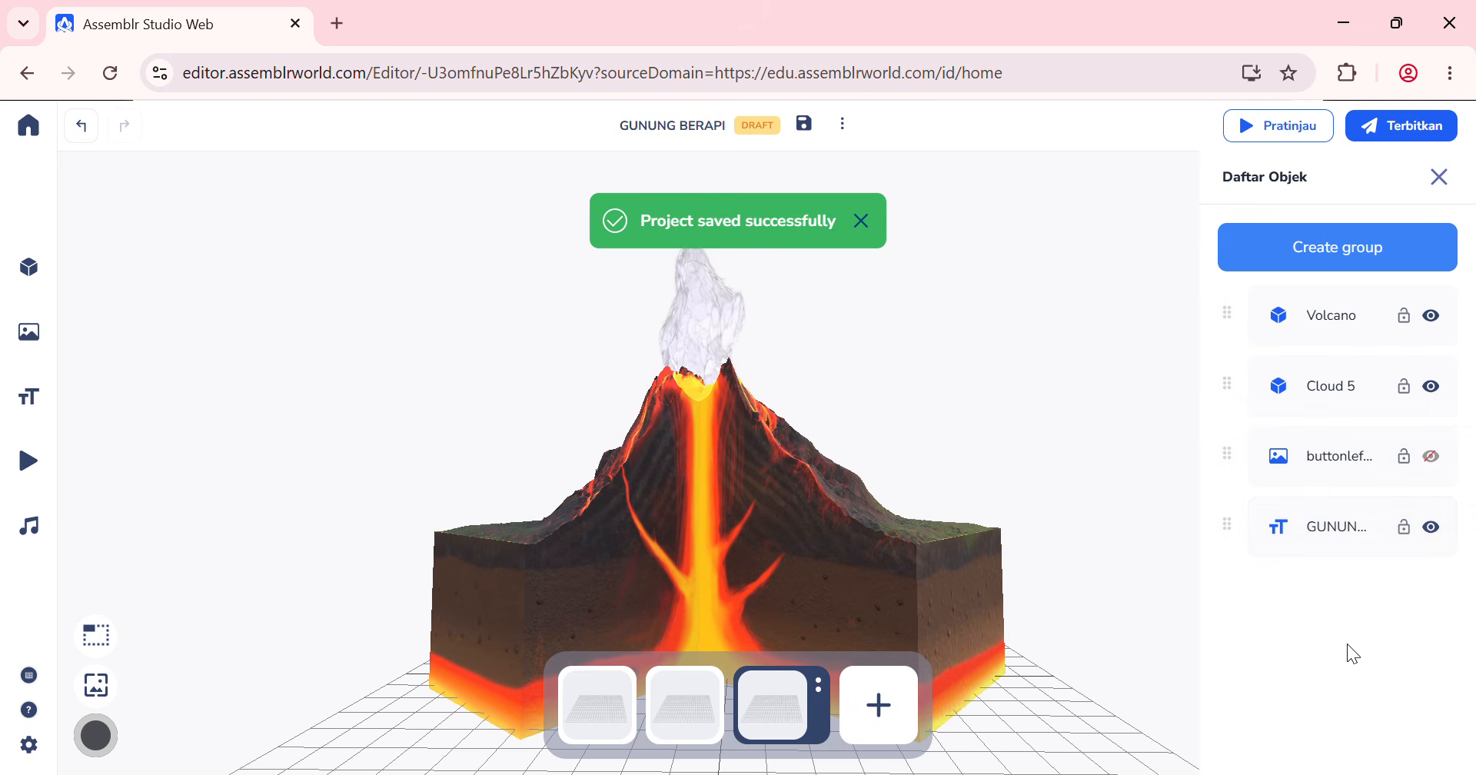
left_click(1330, 466)
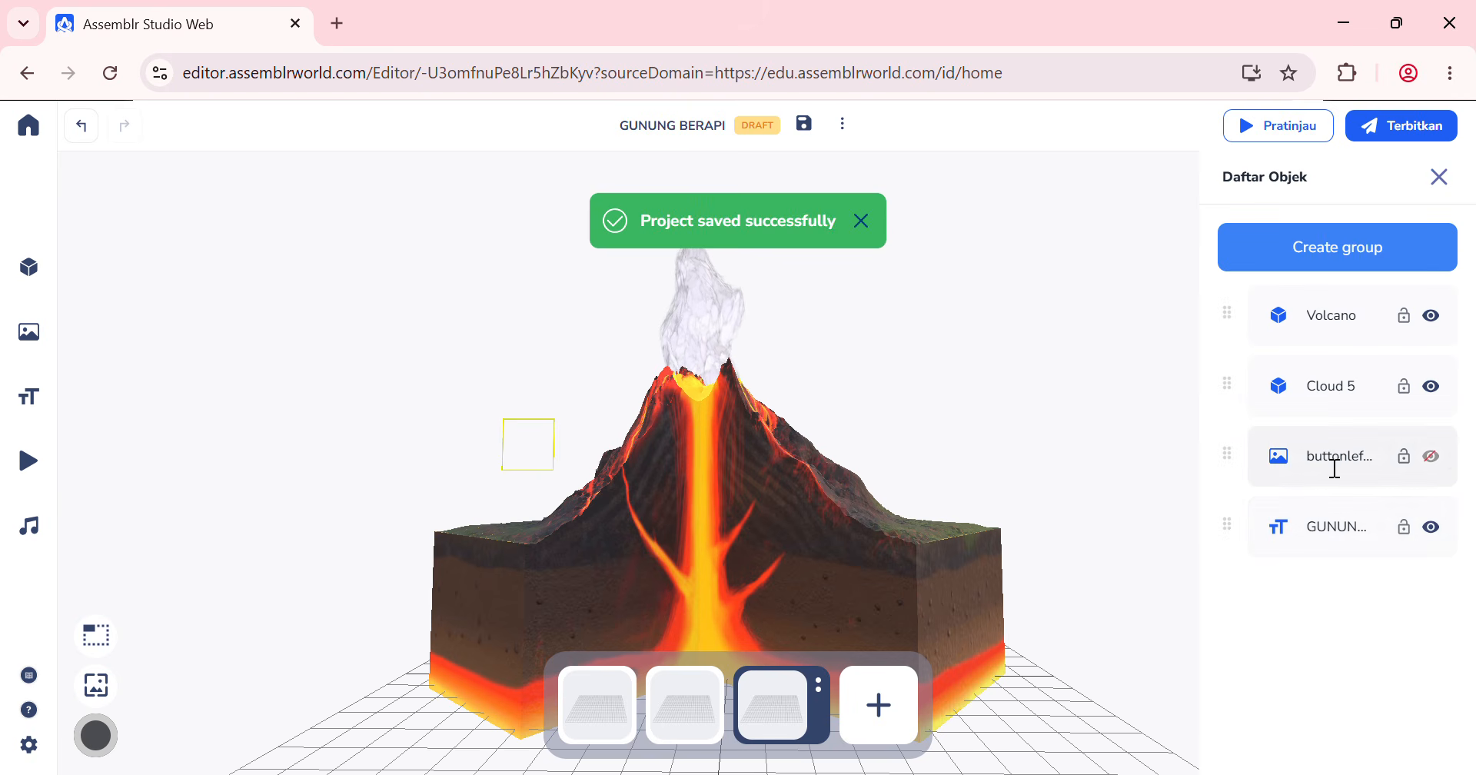
left_click(1444, 460)
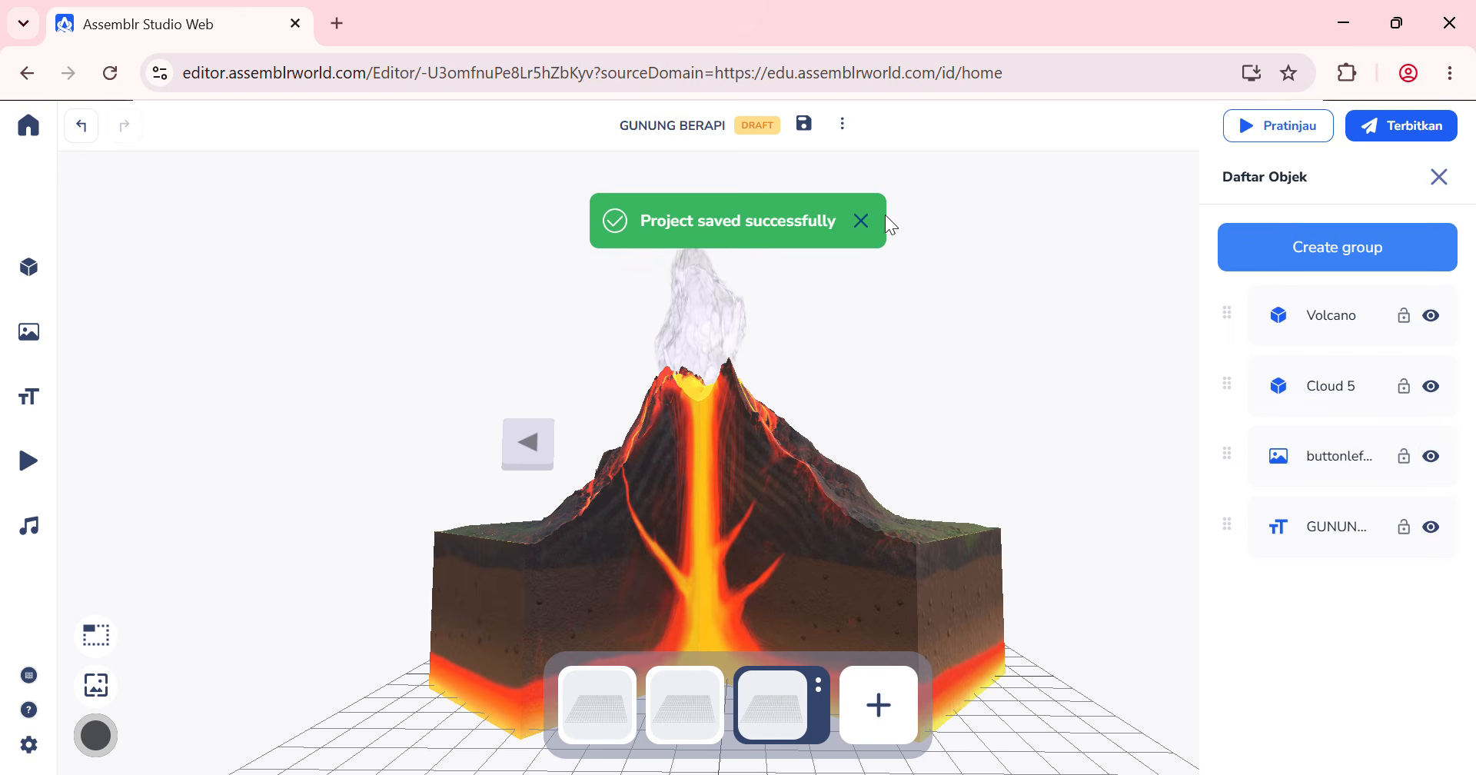
left_click(862, 221)
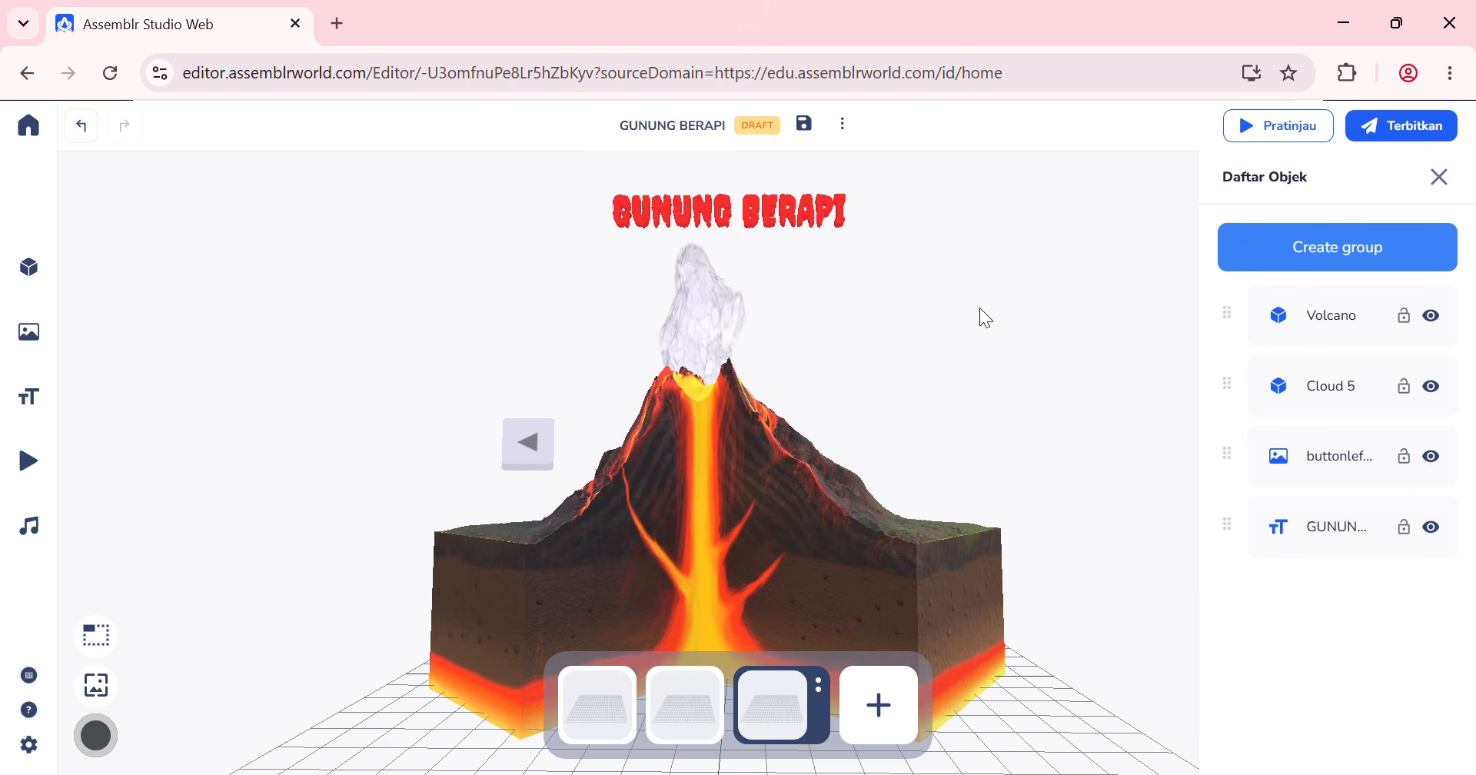
left_click(1440, 177)
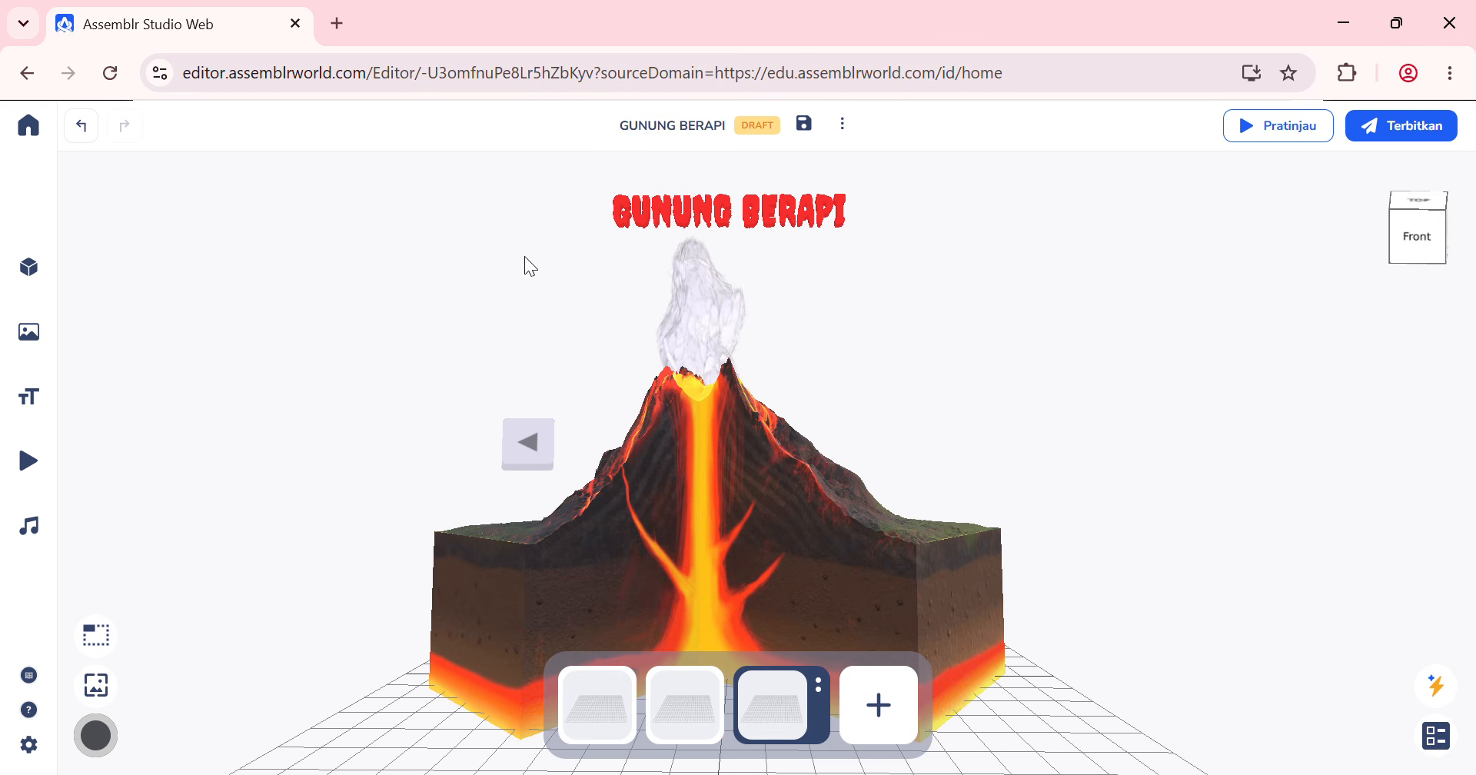
Step: Set up a Garis annotation with the upward-angled right line, title KAWAH and description "tempatkeluarnya magma"
mouse_move(1053, 380)
left_mouse_down()
mouse_move(869, 426)
mouse_move(1054, 404)
mouse_move(1050, 386)
left_mouse_up()
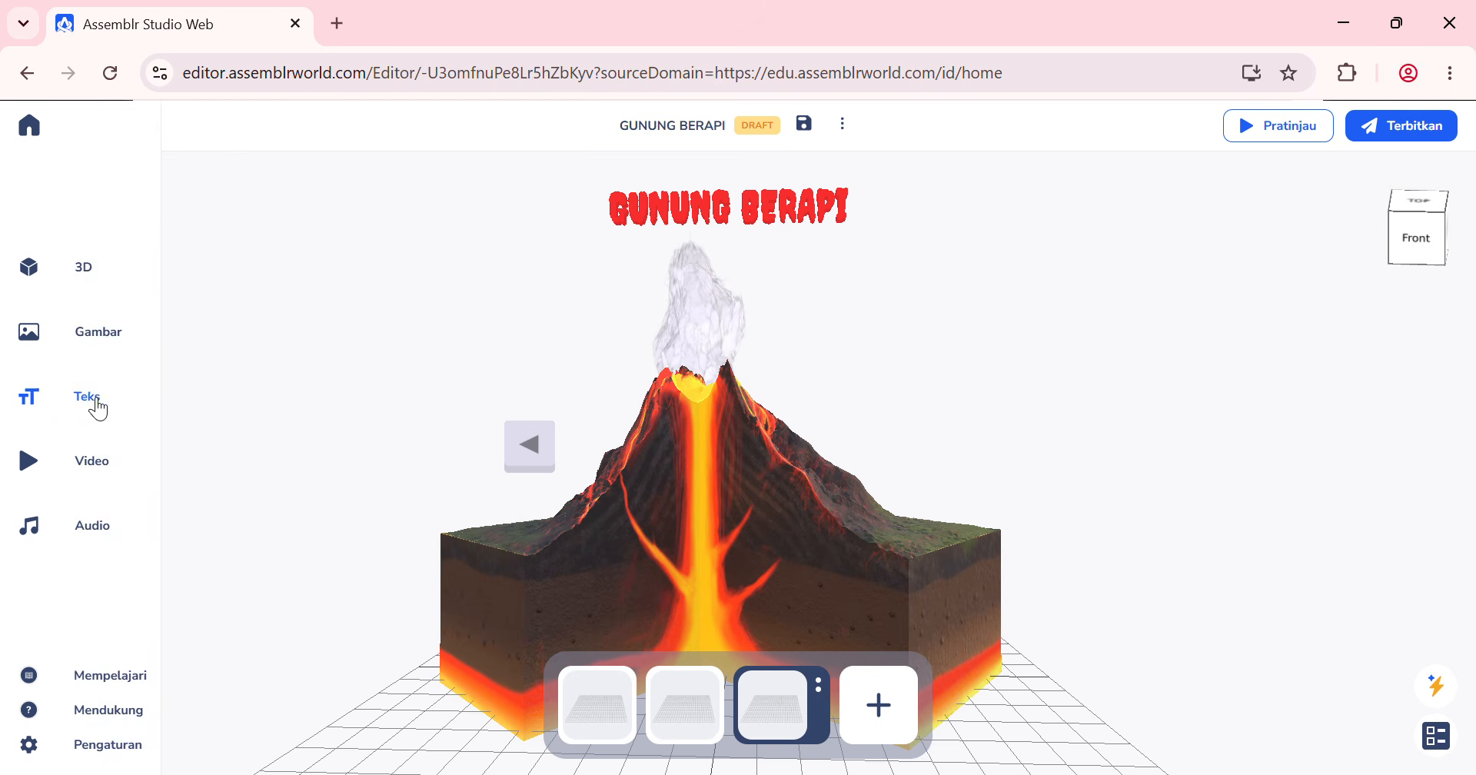
left_click(96, 402)
left_click(273, 243)
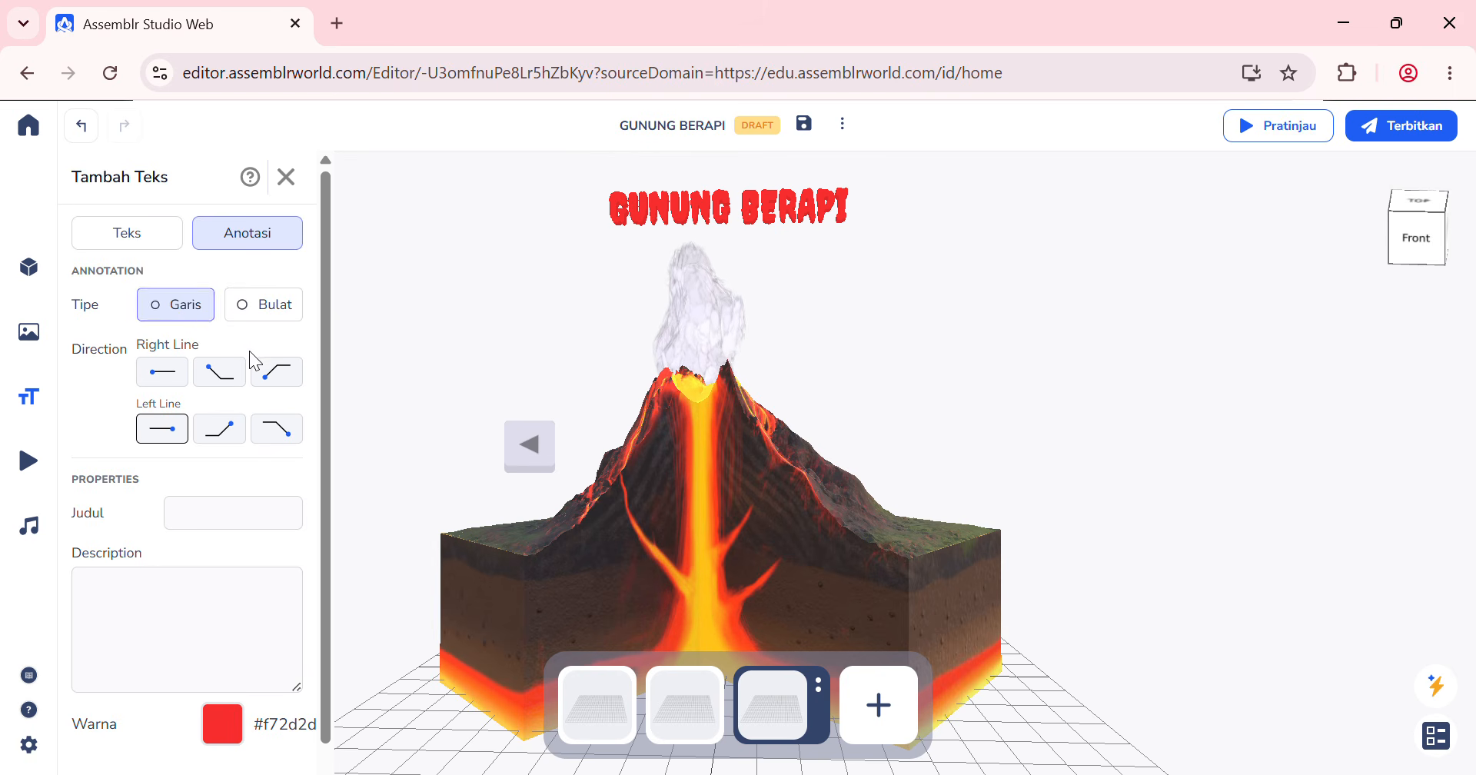
left_click(282, 386)
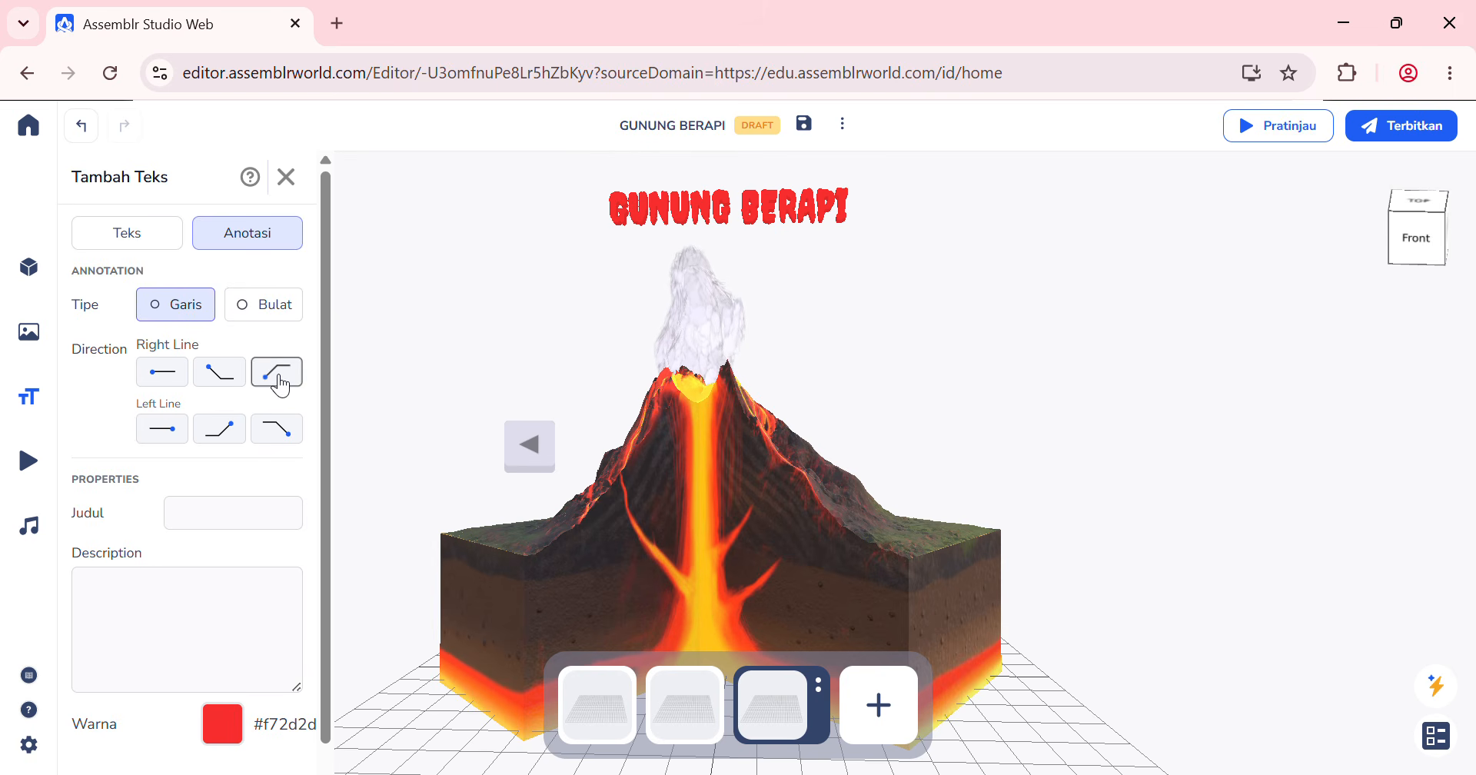
left_click(220, 520)
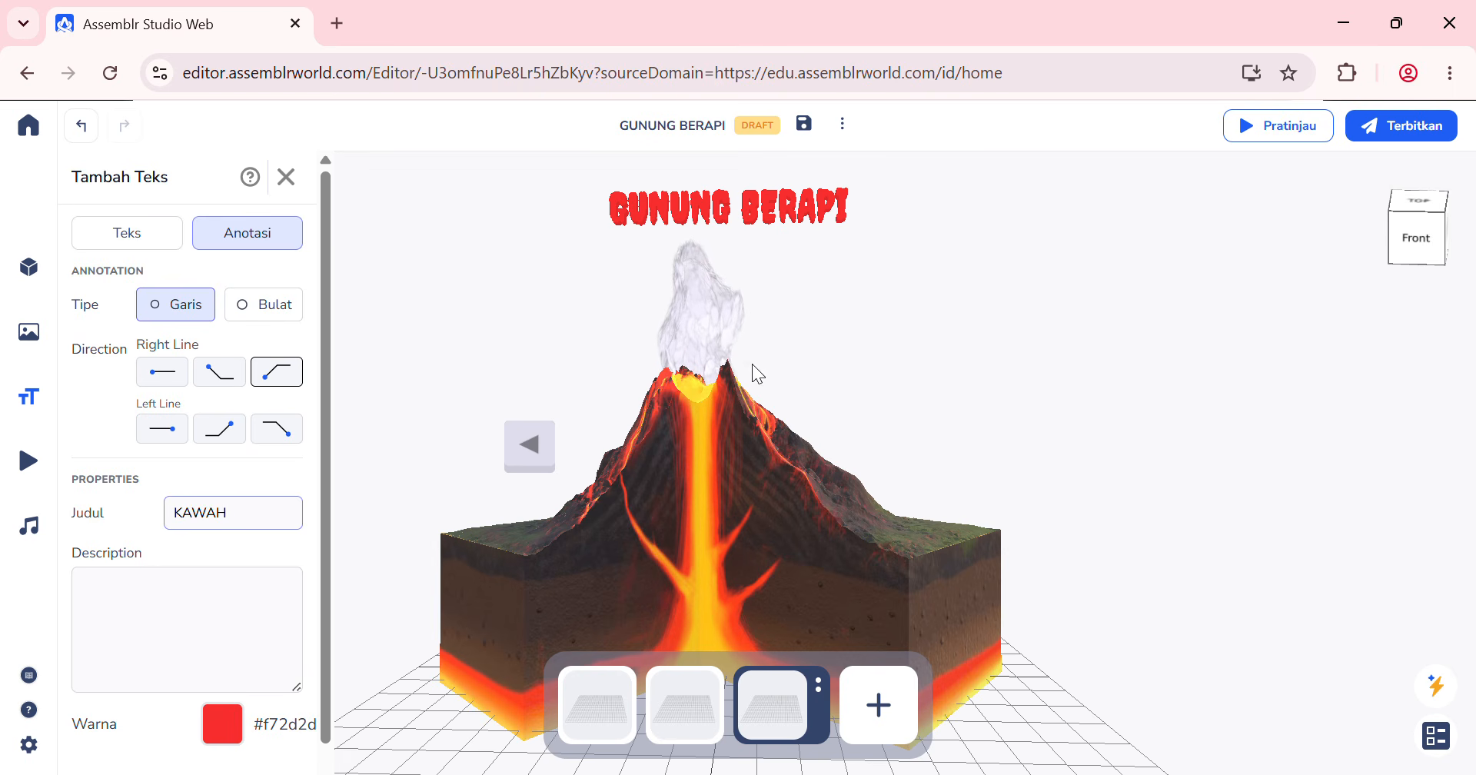
left_click(139, 589)
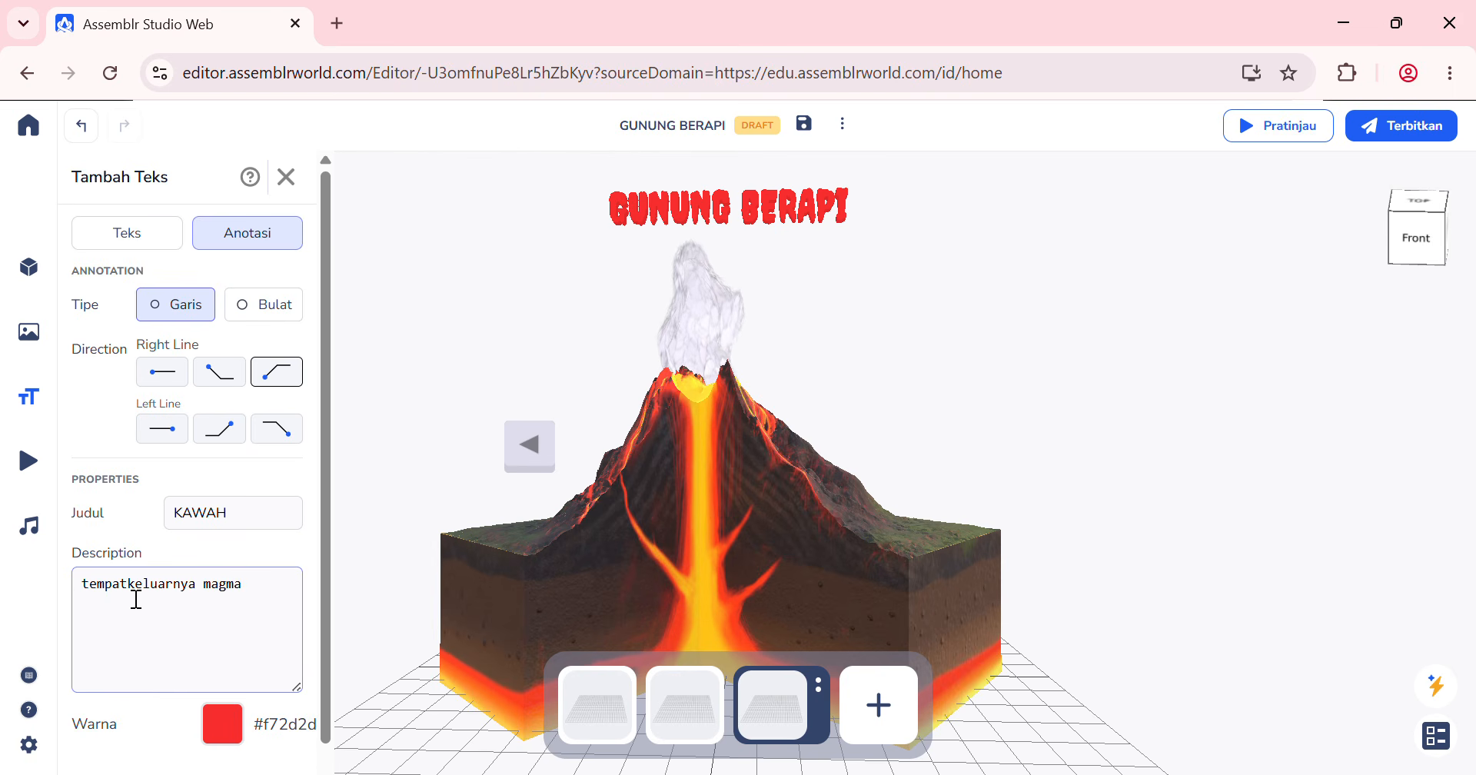
Step: Set the KAWAH annotation's colour to blue #2d46f7
left_click(220, 729)
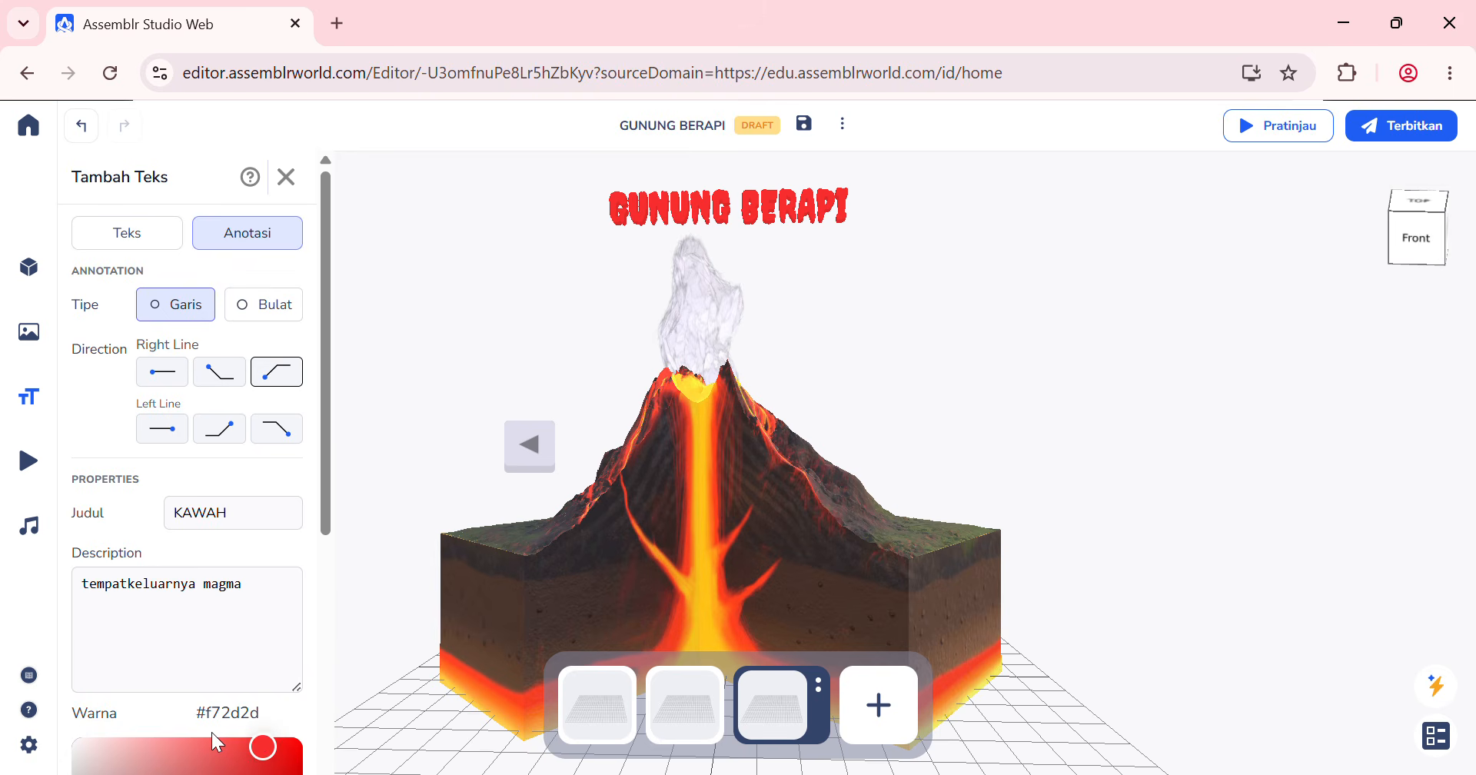
scroll(254, 738, "down", 3)
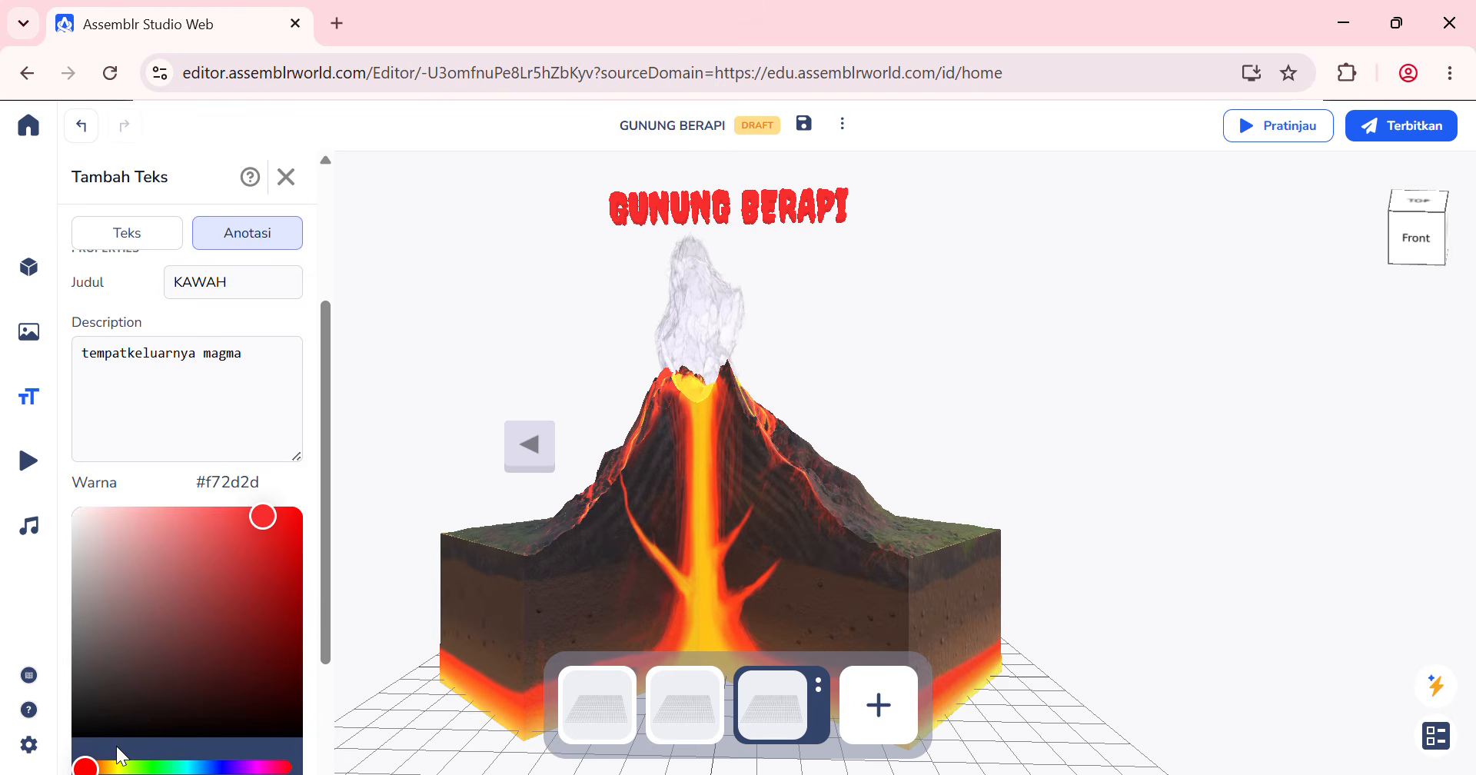
scroll(121, 756, "down", 3)
left_click_drag(115, 573, 231, 578)
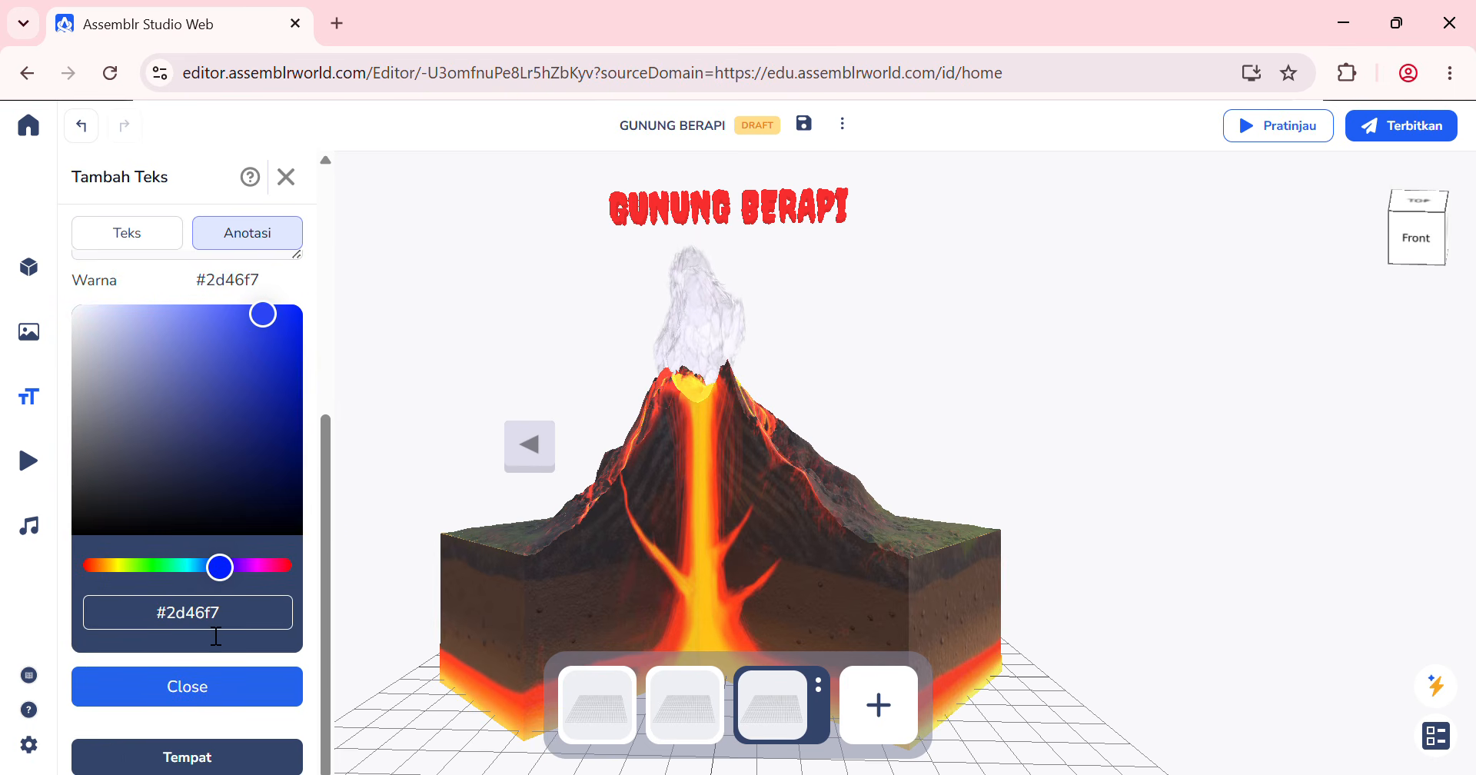
left_click(188, 694)
Step: Place the KAWAH annotation on the crater at the volcano's summit
left_click(192, 758)
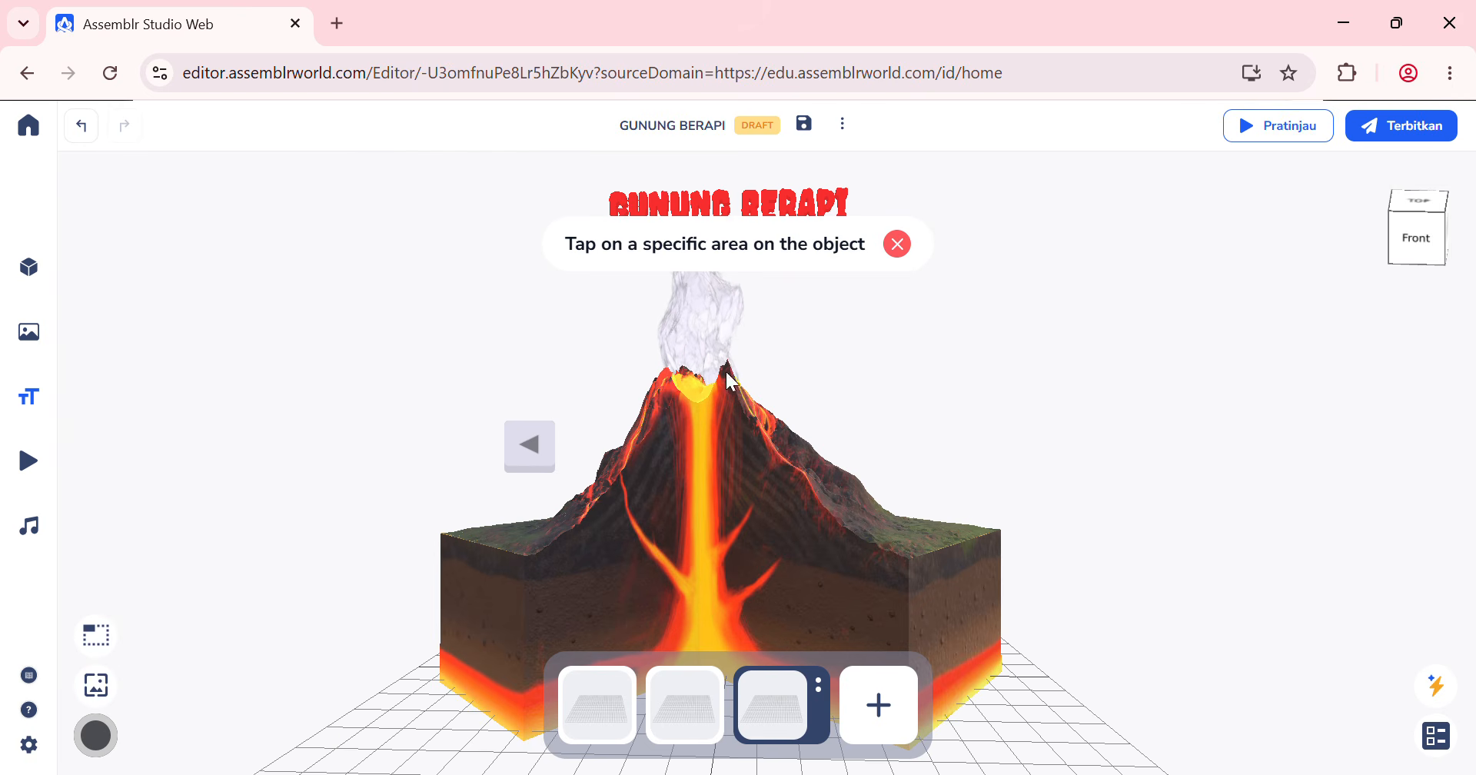
scroll(705, 430, "up", 5)
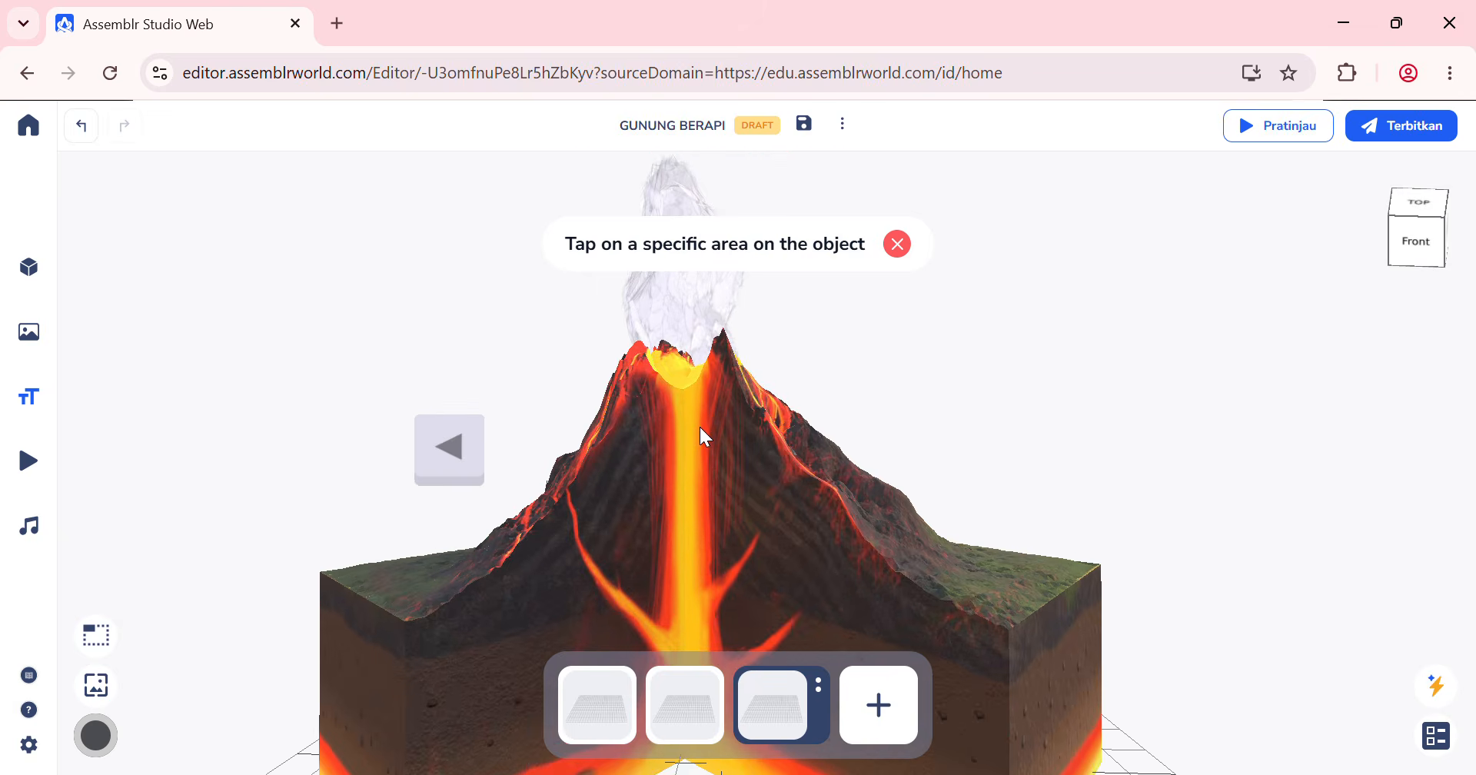
scroll(705, 436, "up", 2)
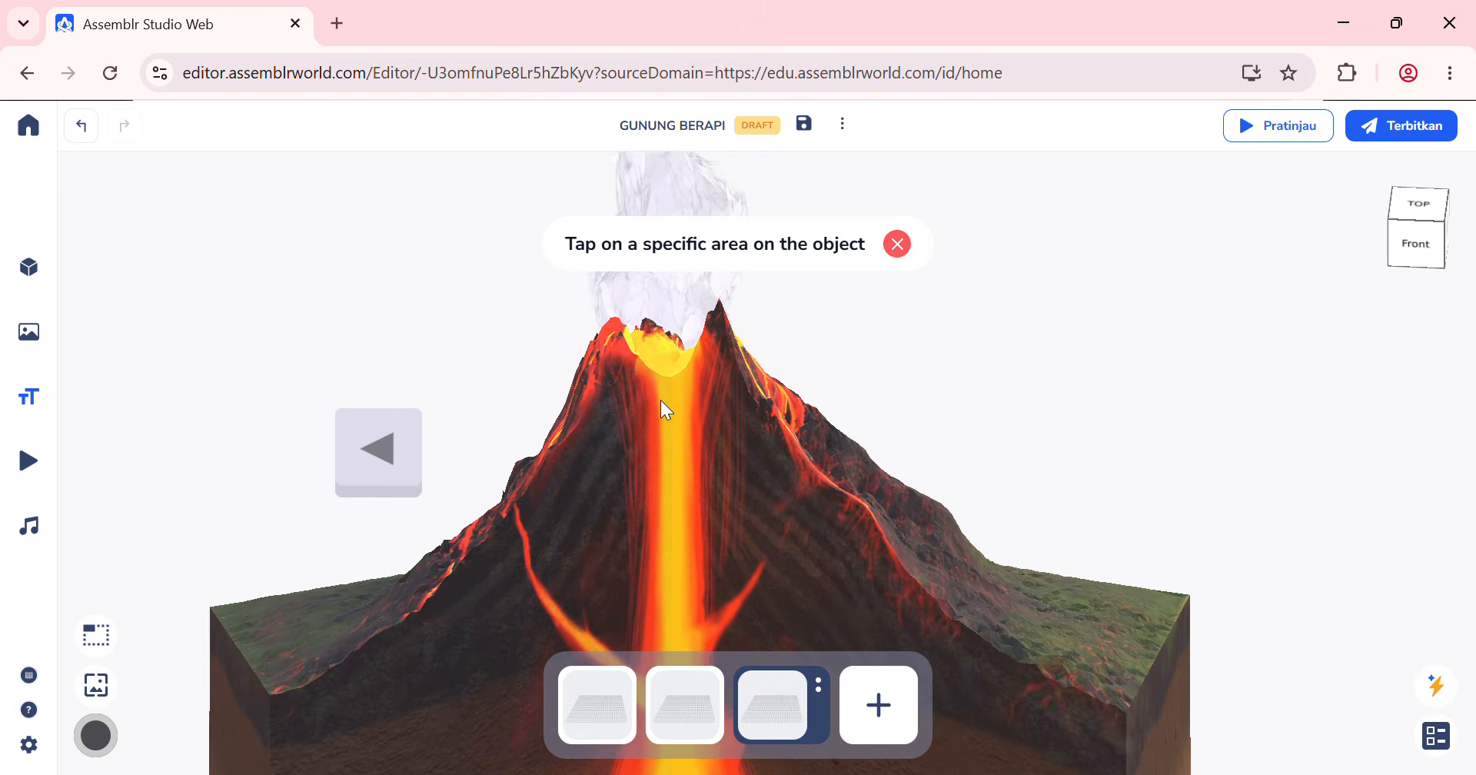
scroll(663, 401, "up", 1)
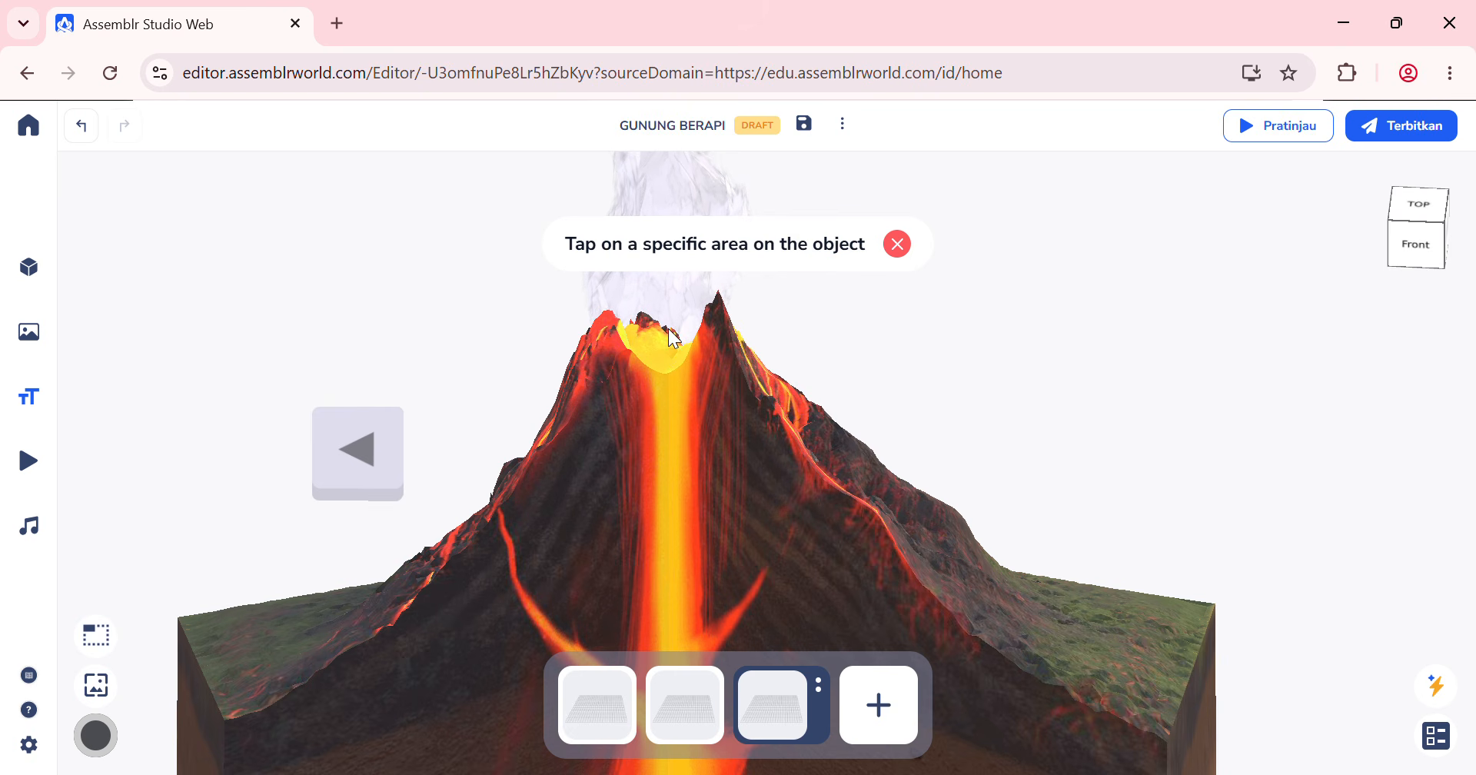
left_click(669, 331)
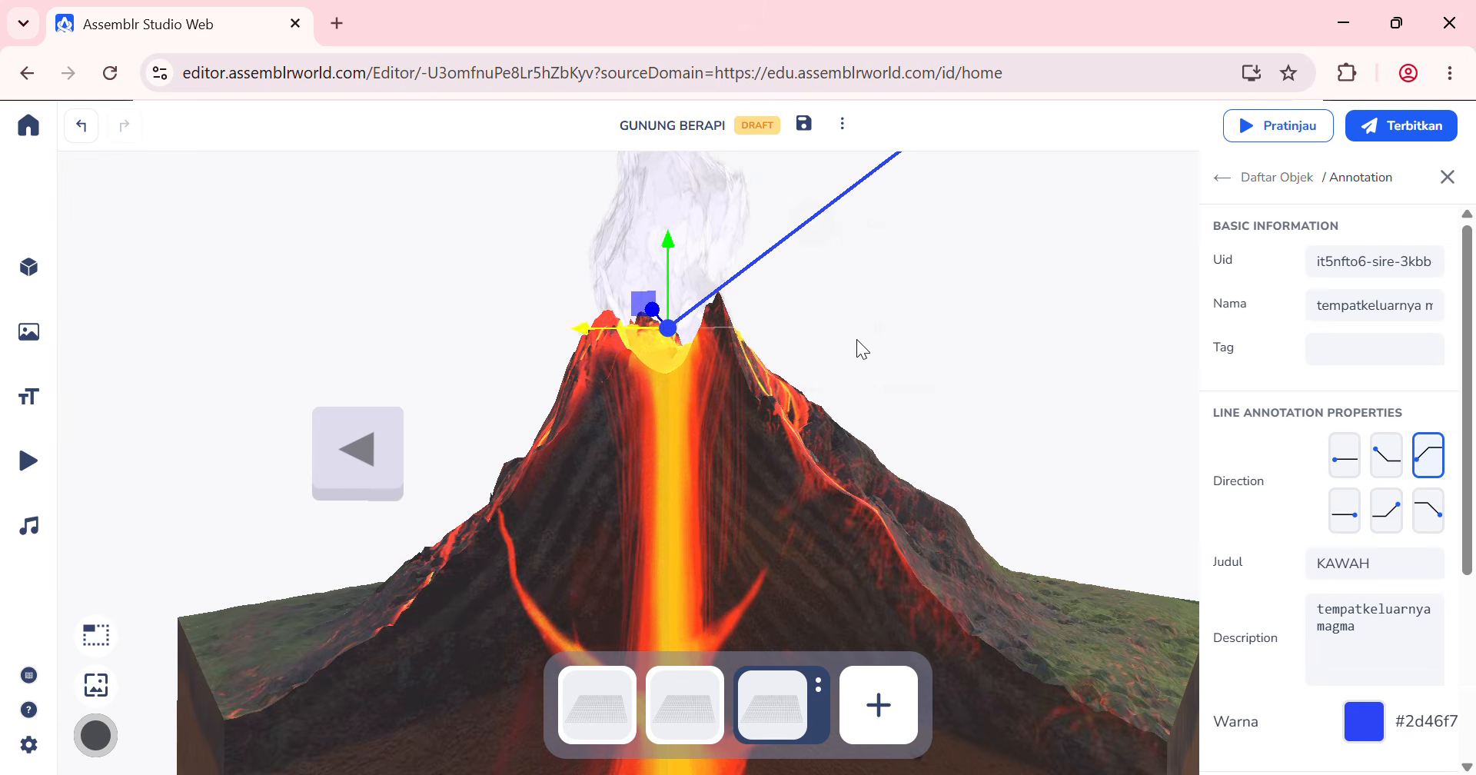
Step: Move the KAWAH annotation along its axes so its anchor point sits inside the volcano's crater from front and side
scroll(859, 339, "down", 1)
scroll(863, 361, "down", 1)
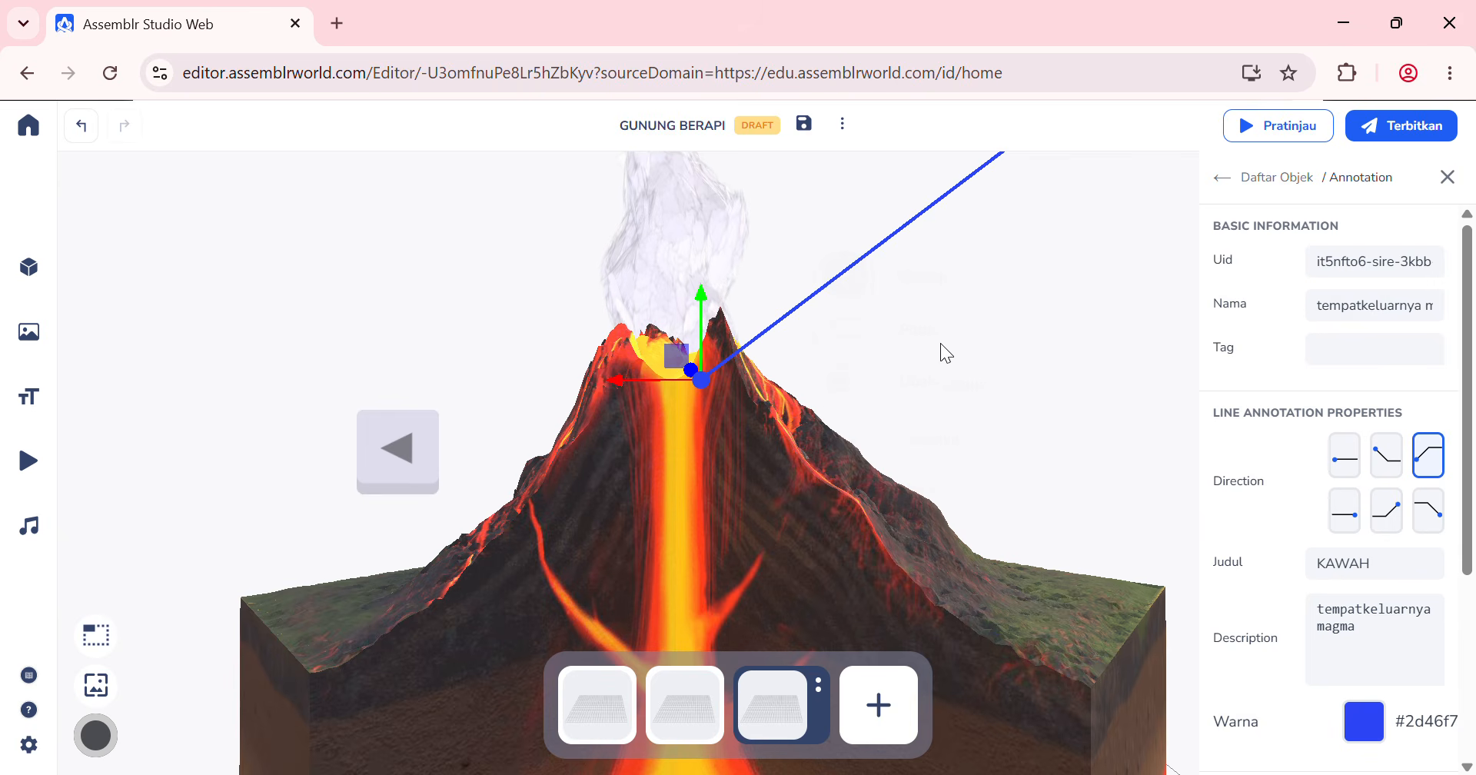
scroll(941, 357, "up", 1)
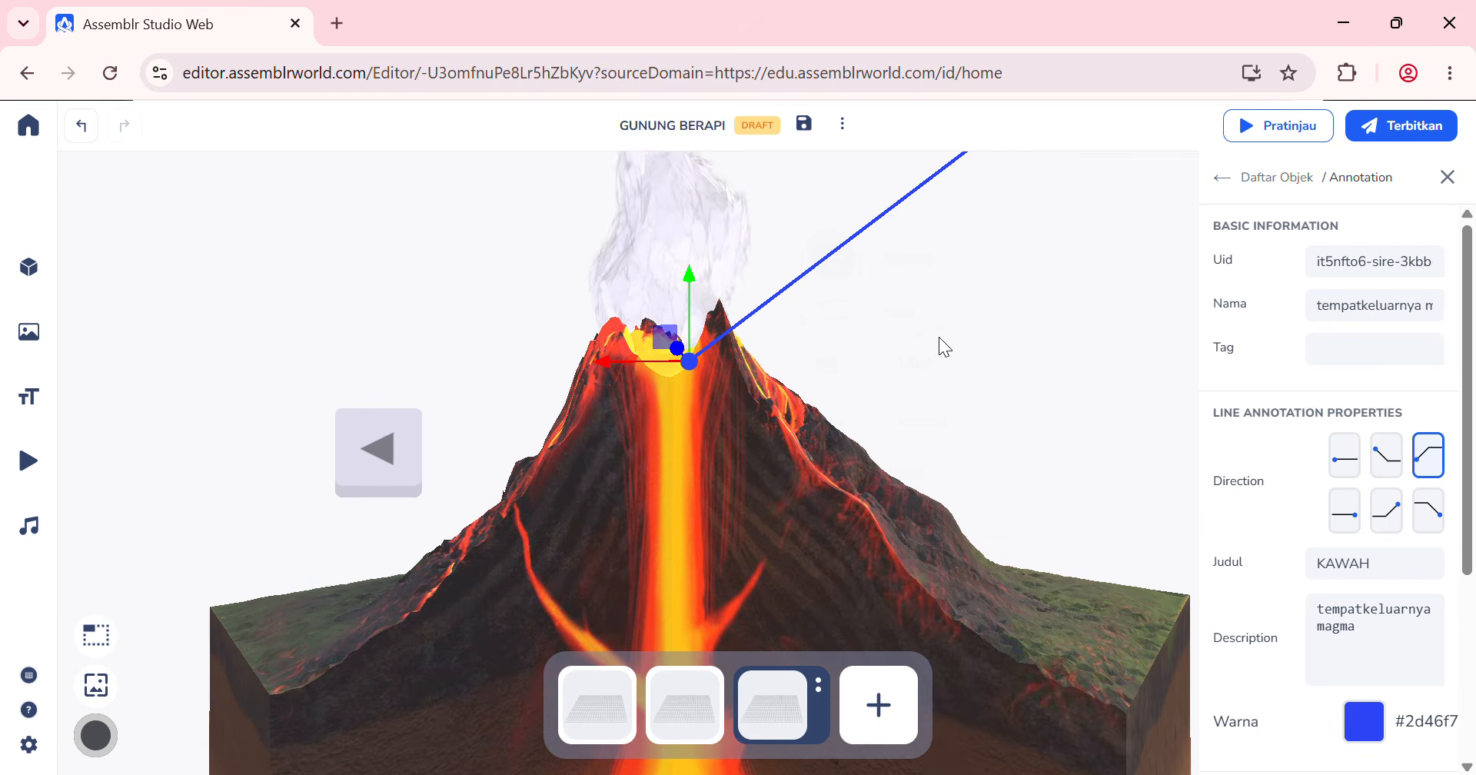
scroll(940, 330, "up", 1)
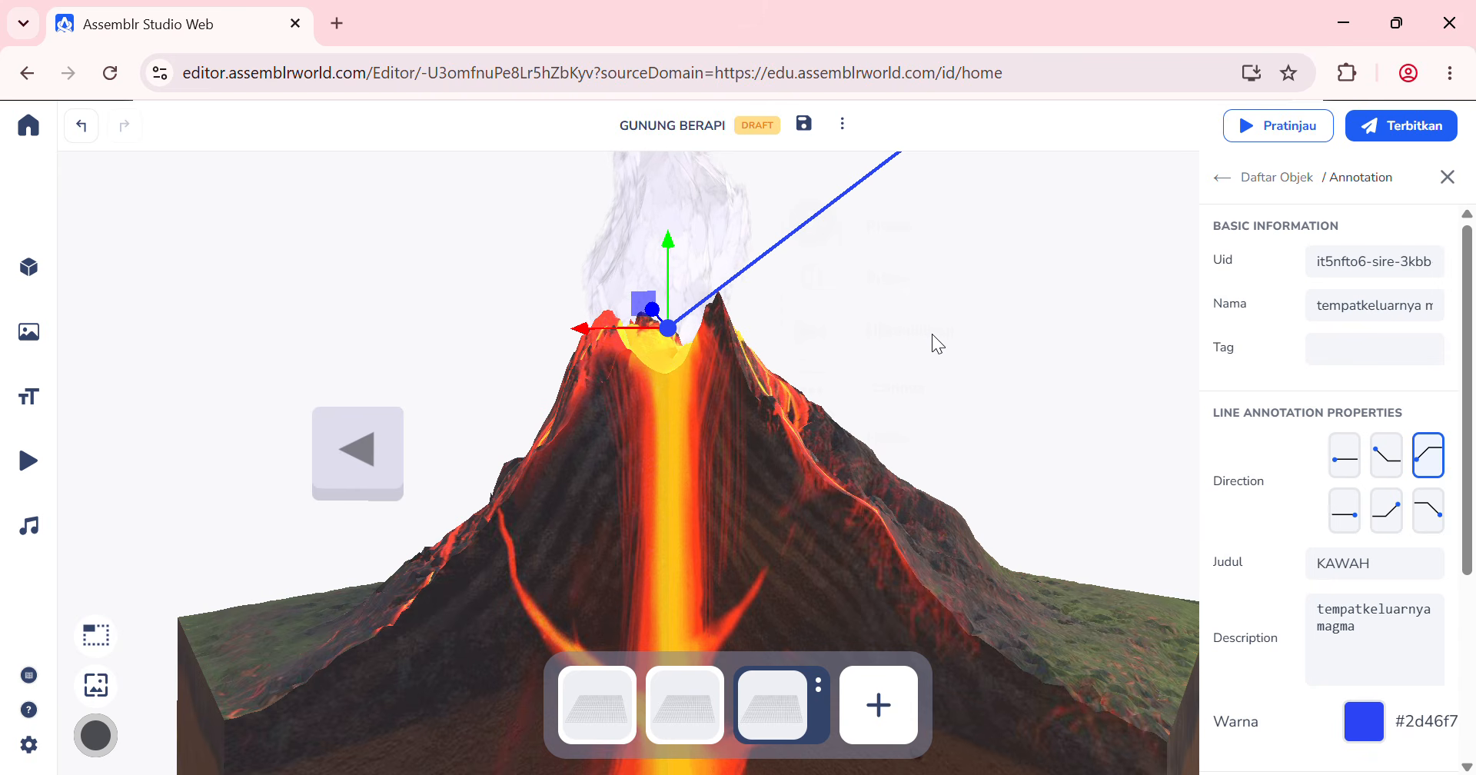
scroll(955, 330, "up", 5)
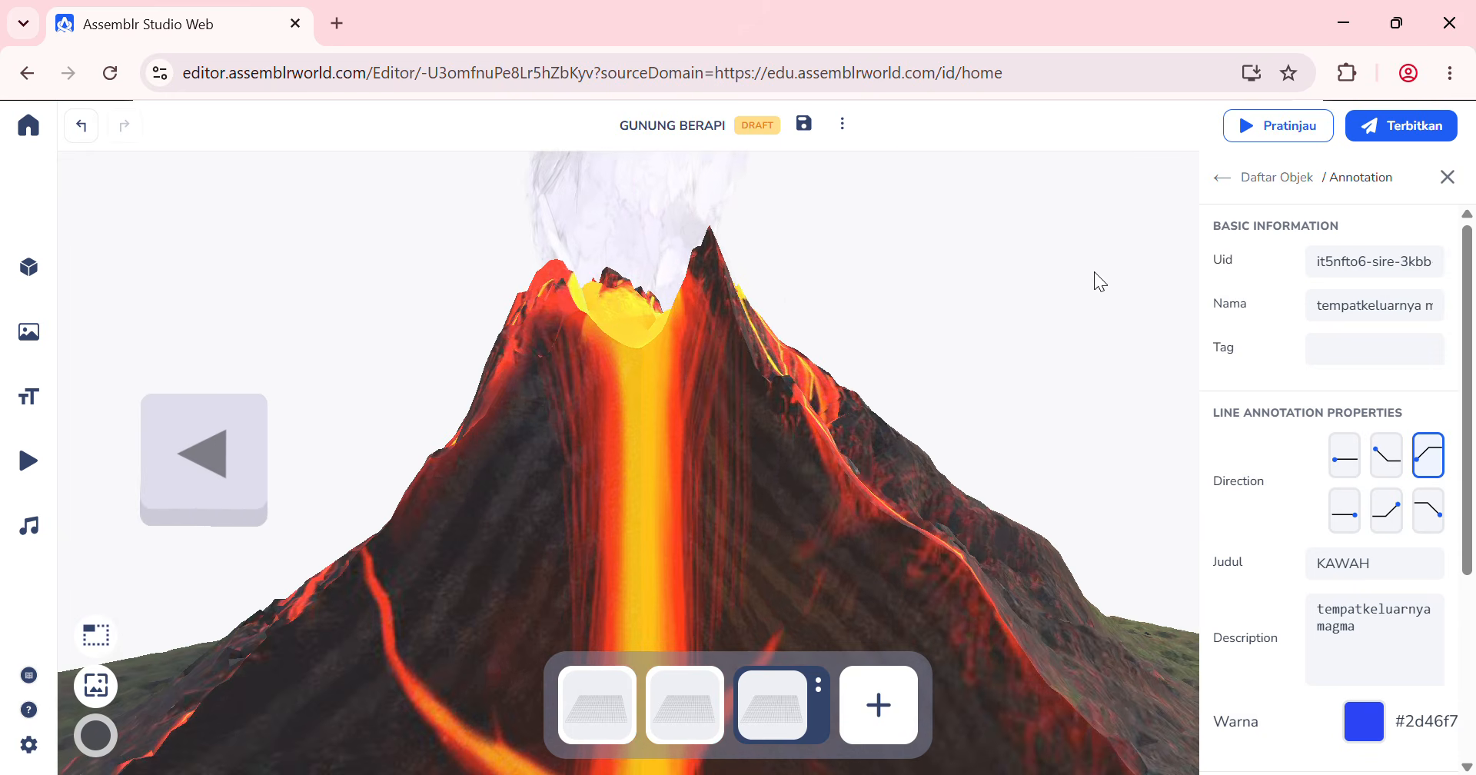
scroll(884, 309, "down", 4)
scroll(887, 307, "down", 5)
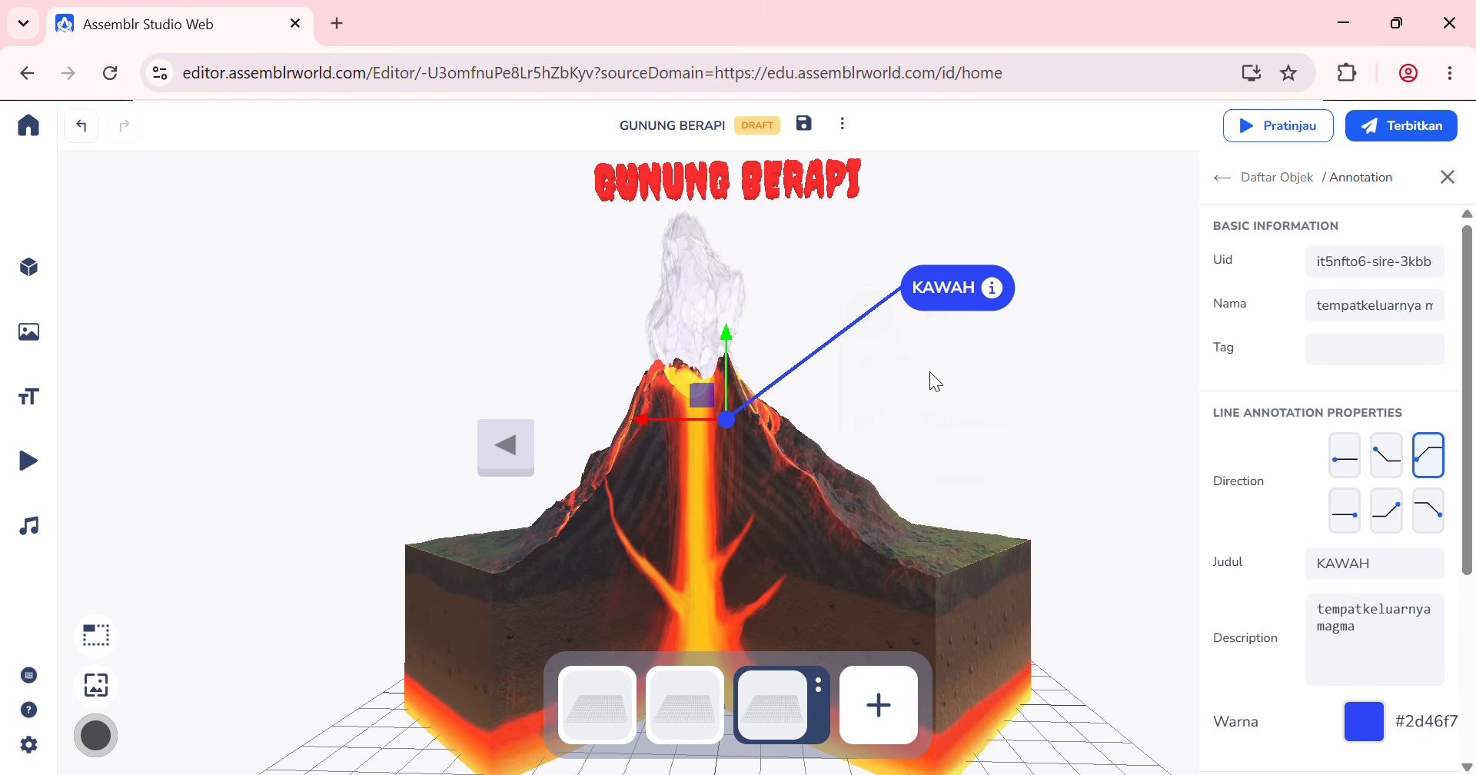
left_click_drag(980, 385, 911, 402)
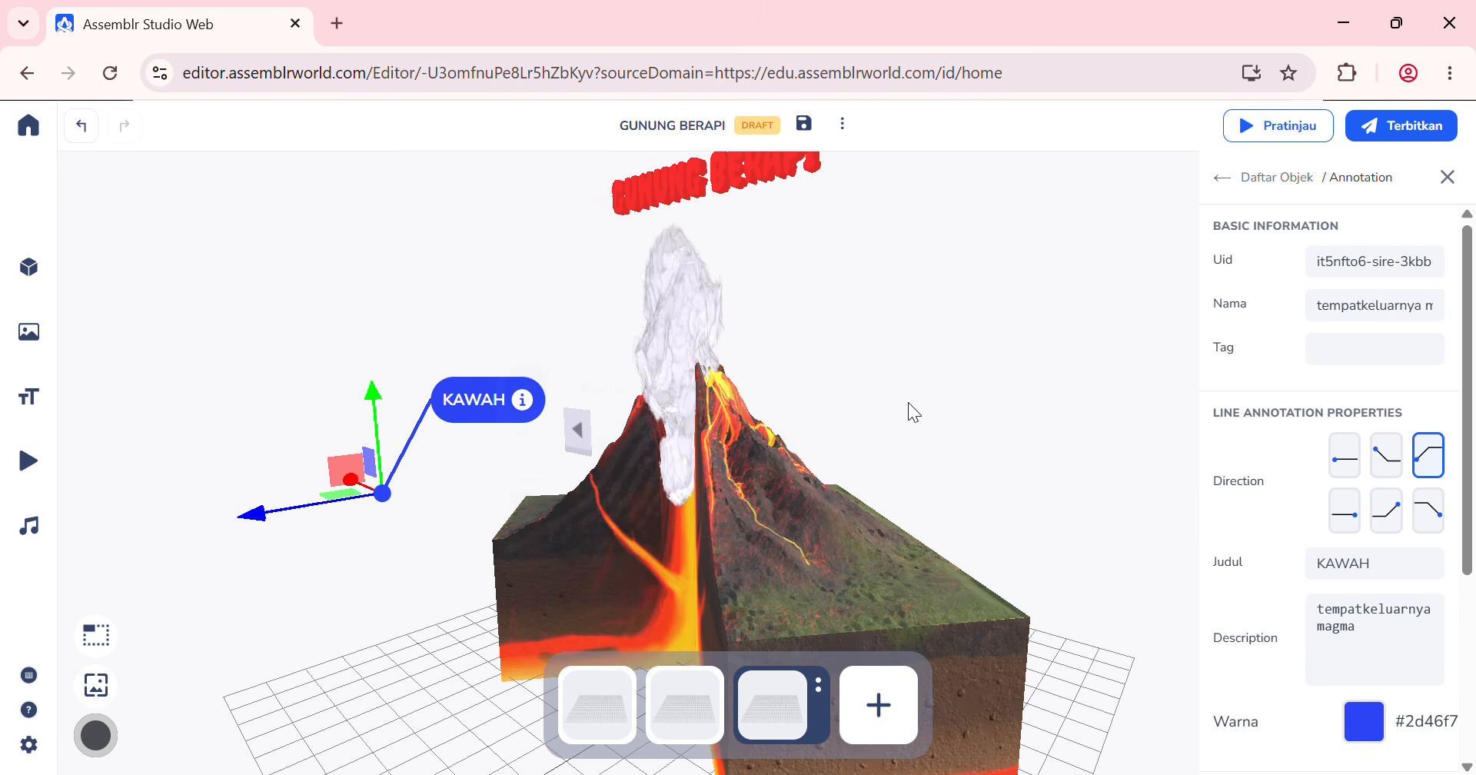
left_click_drag(309, 514, 626, 460)
left_click_drag(677, 360, 678, 312)
left_click_drag(449, 376, 487, 382)
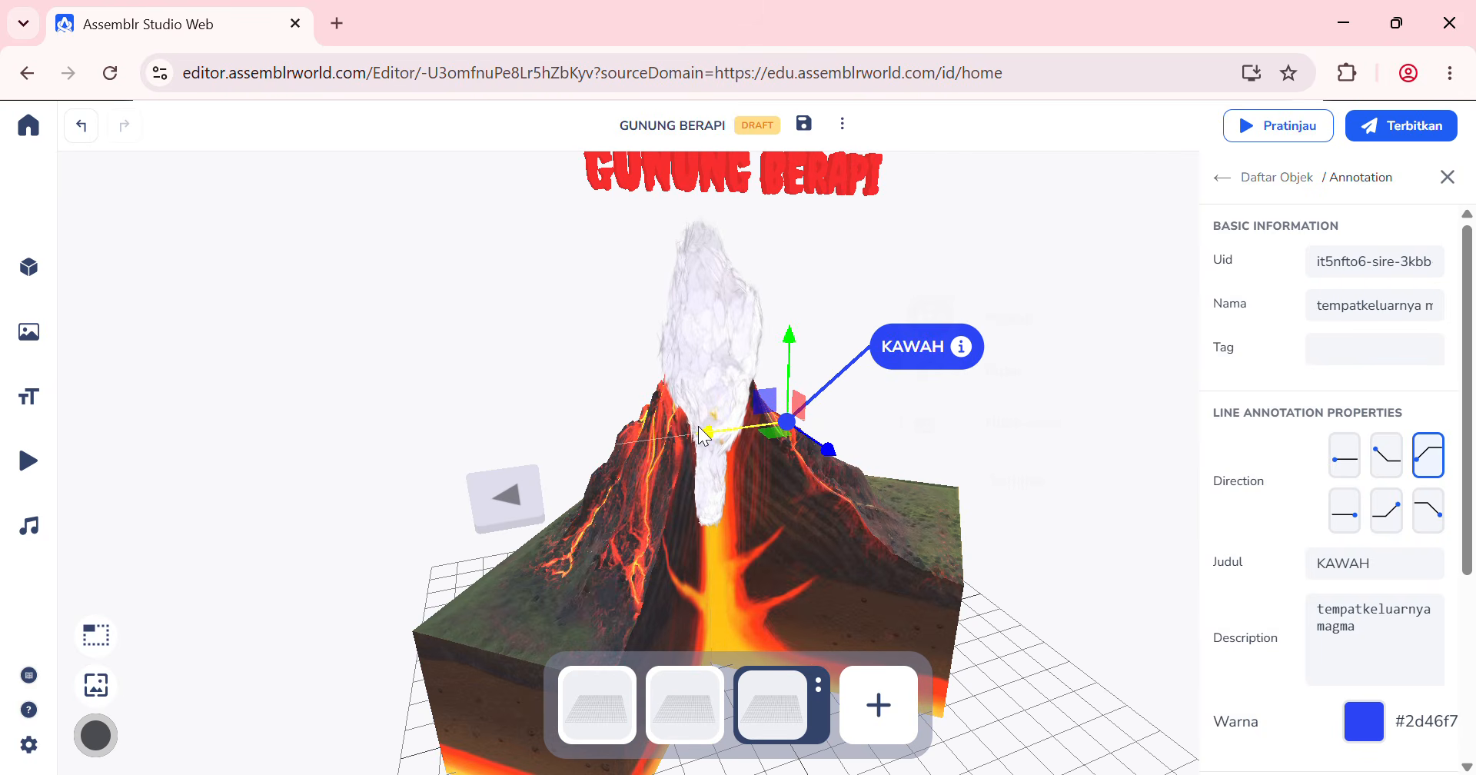
left_click_drag(699, 428, 599, 442)
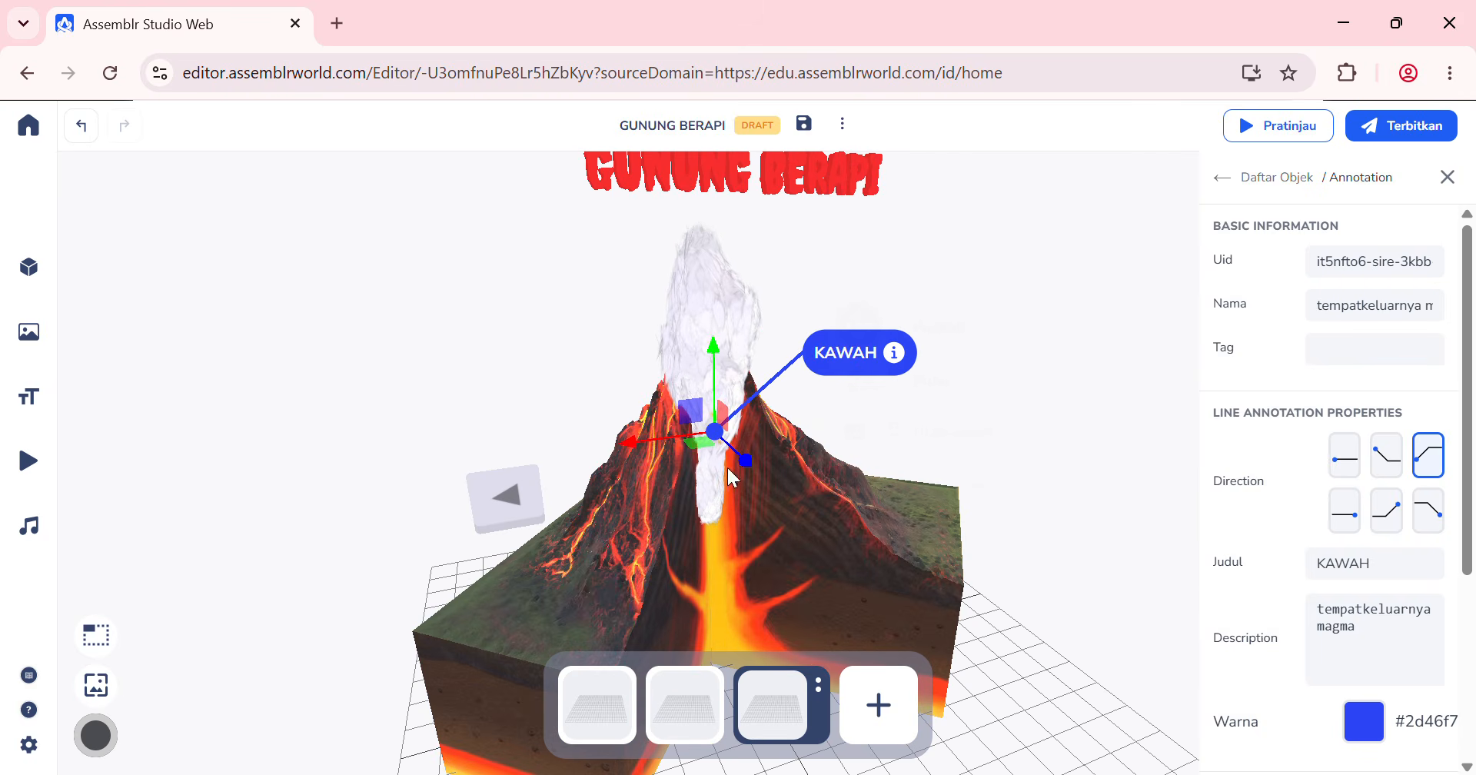
left_click_drag(750, 460, 736, 446)
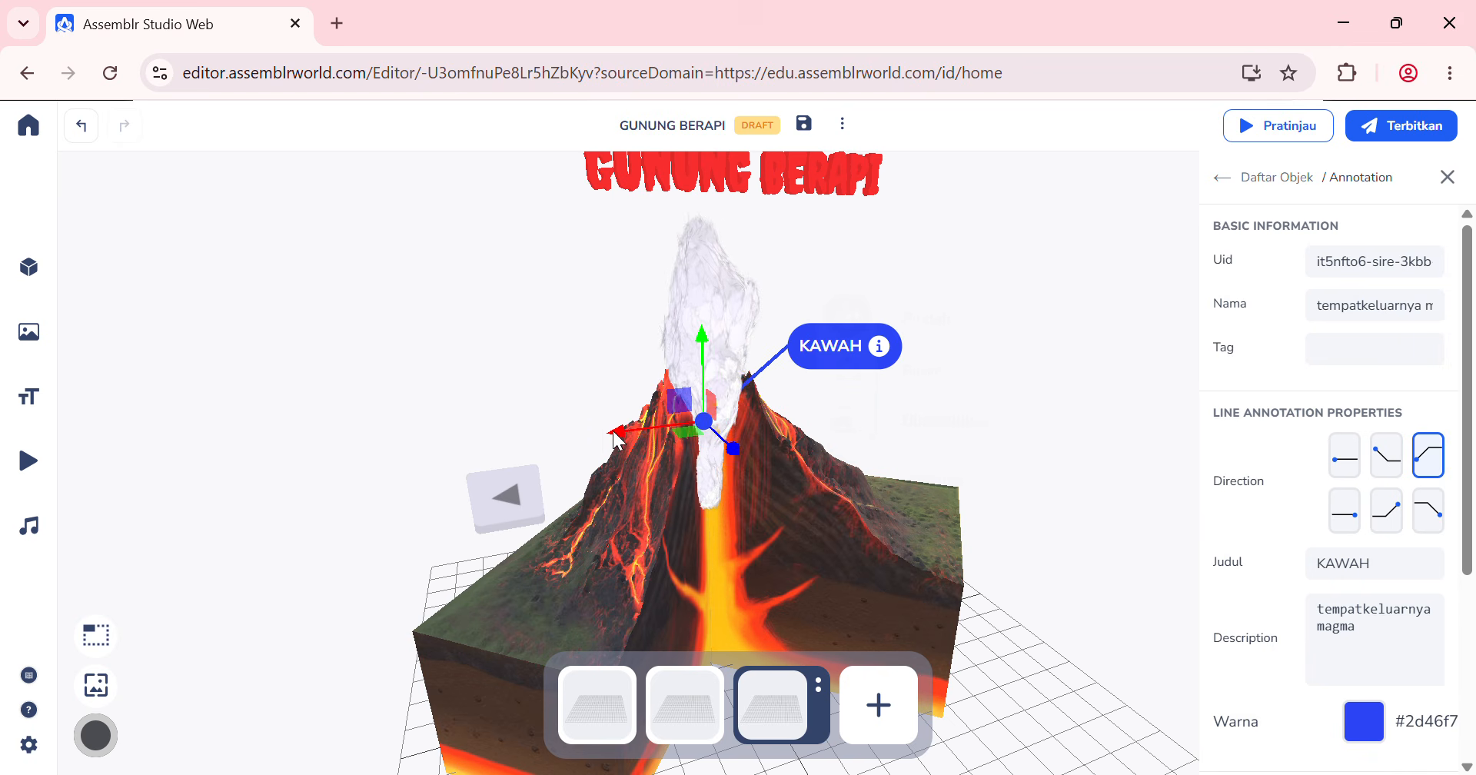
left_click_drag(618, 431, 637, 430)
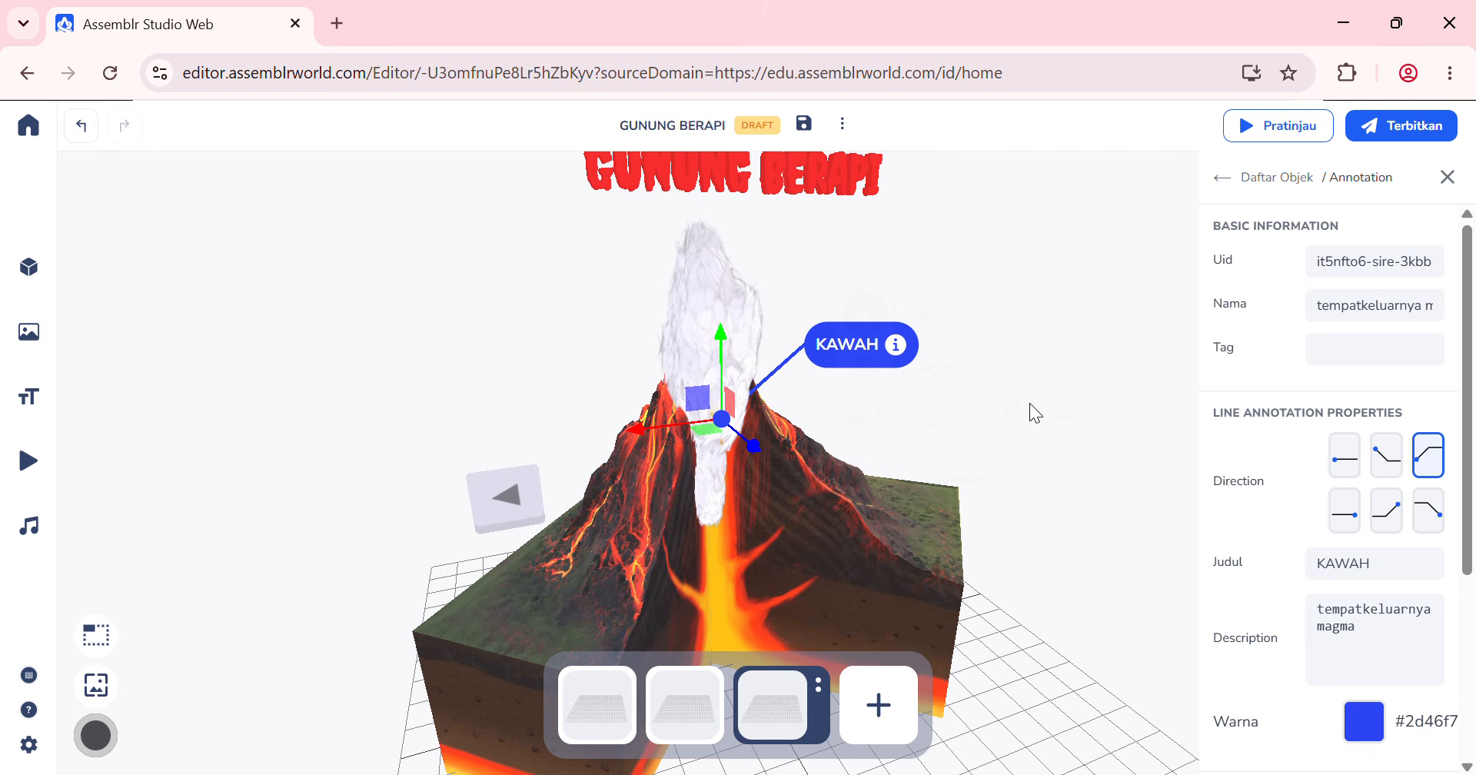
left_click_drag(1012, 375, 1001, 366)
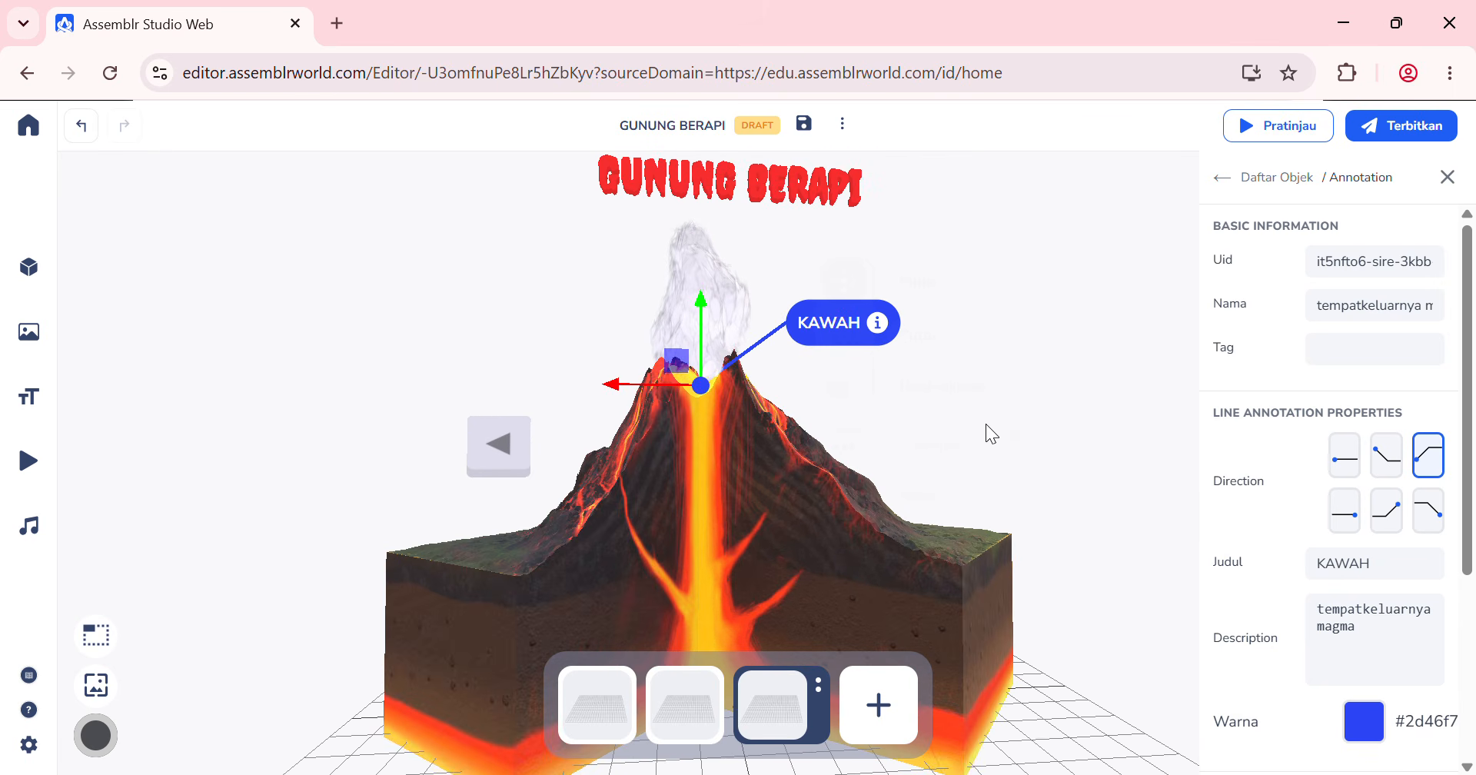
Step: Check the KAWAH annotation by expanding and collapsing its description
left_click(976, 404)
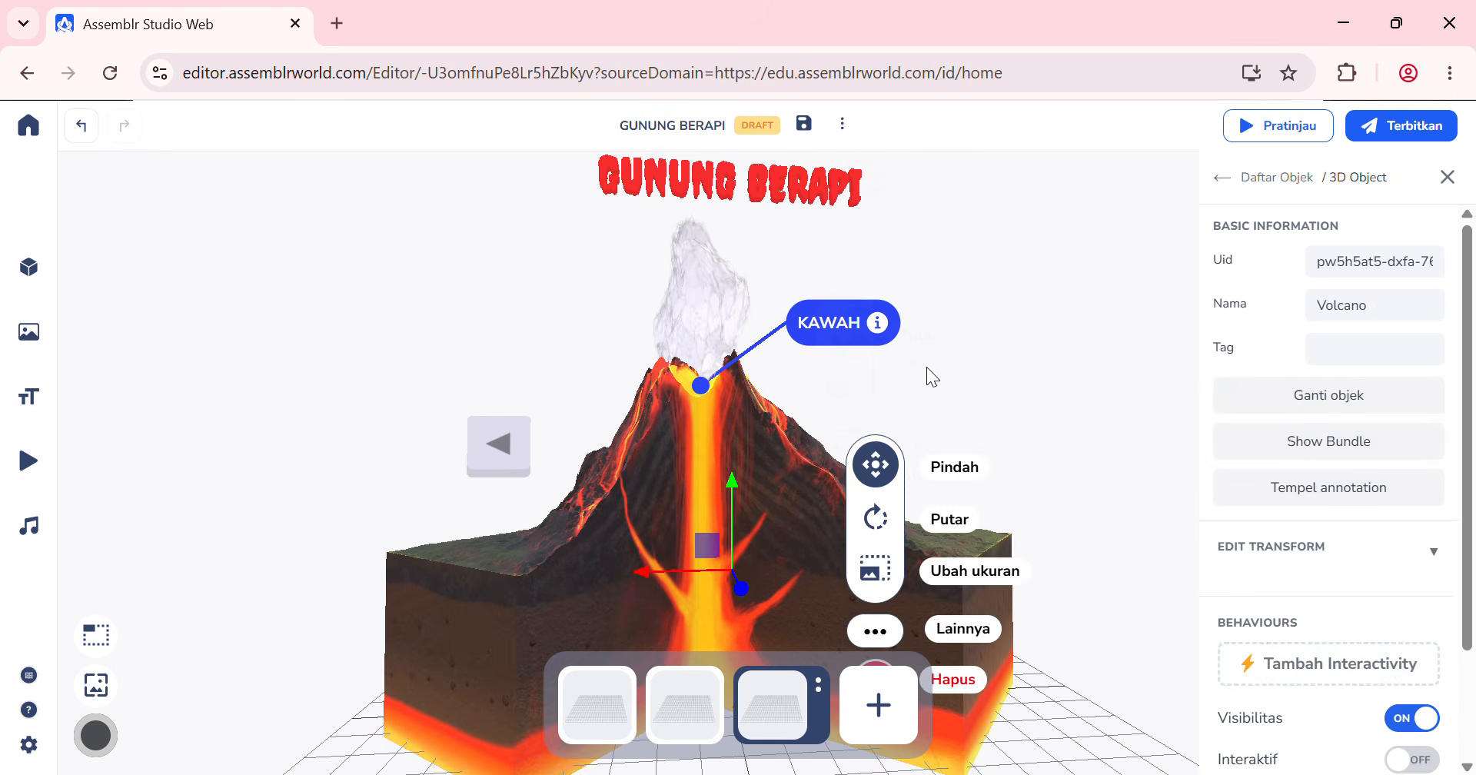
left_click(880, 327)
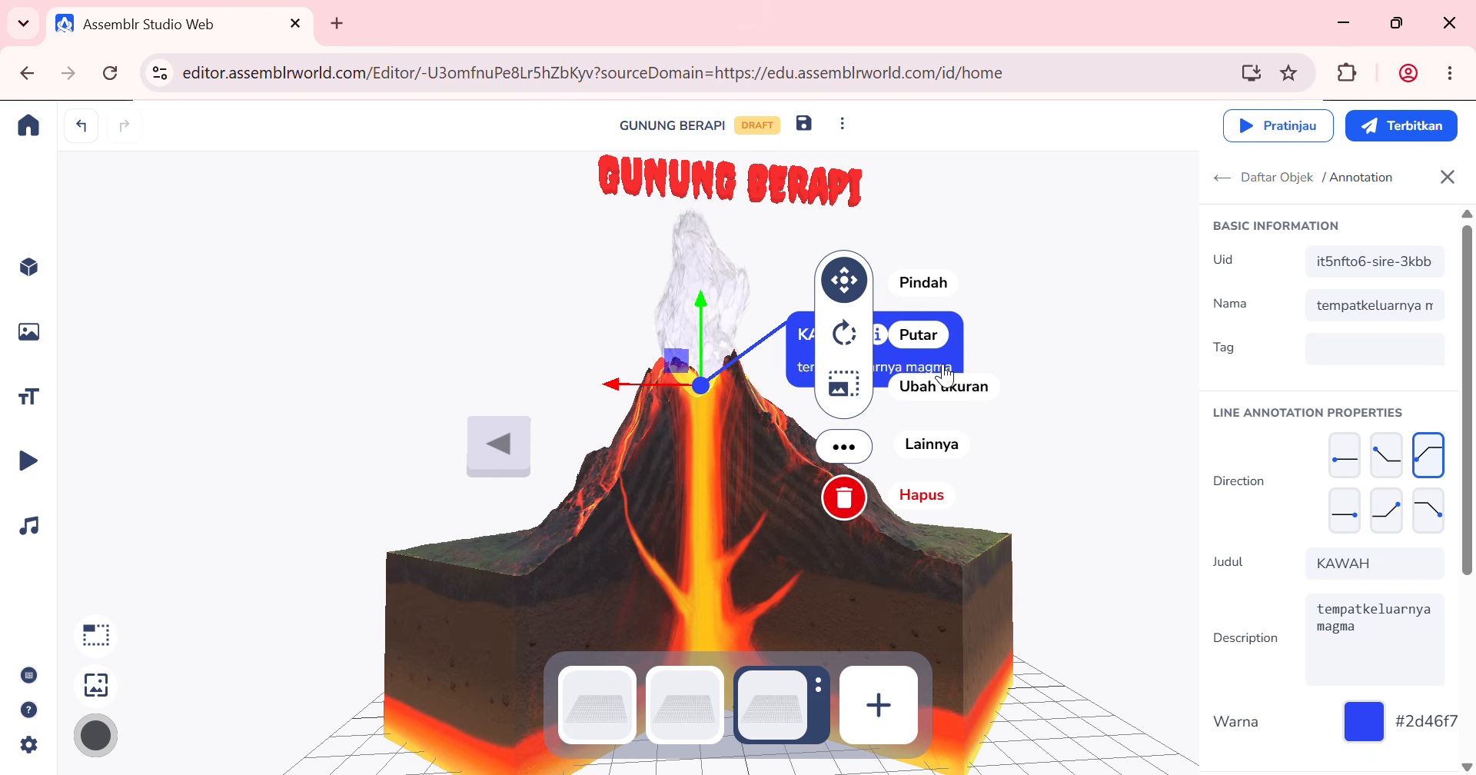
left_click(1034, 339)
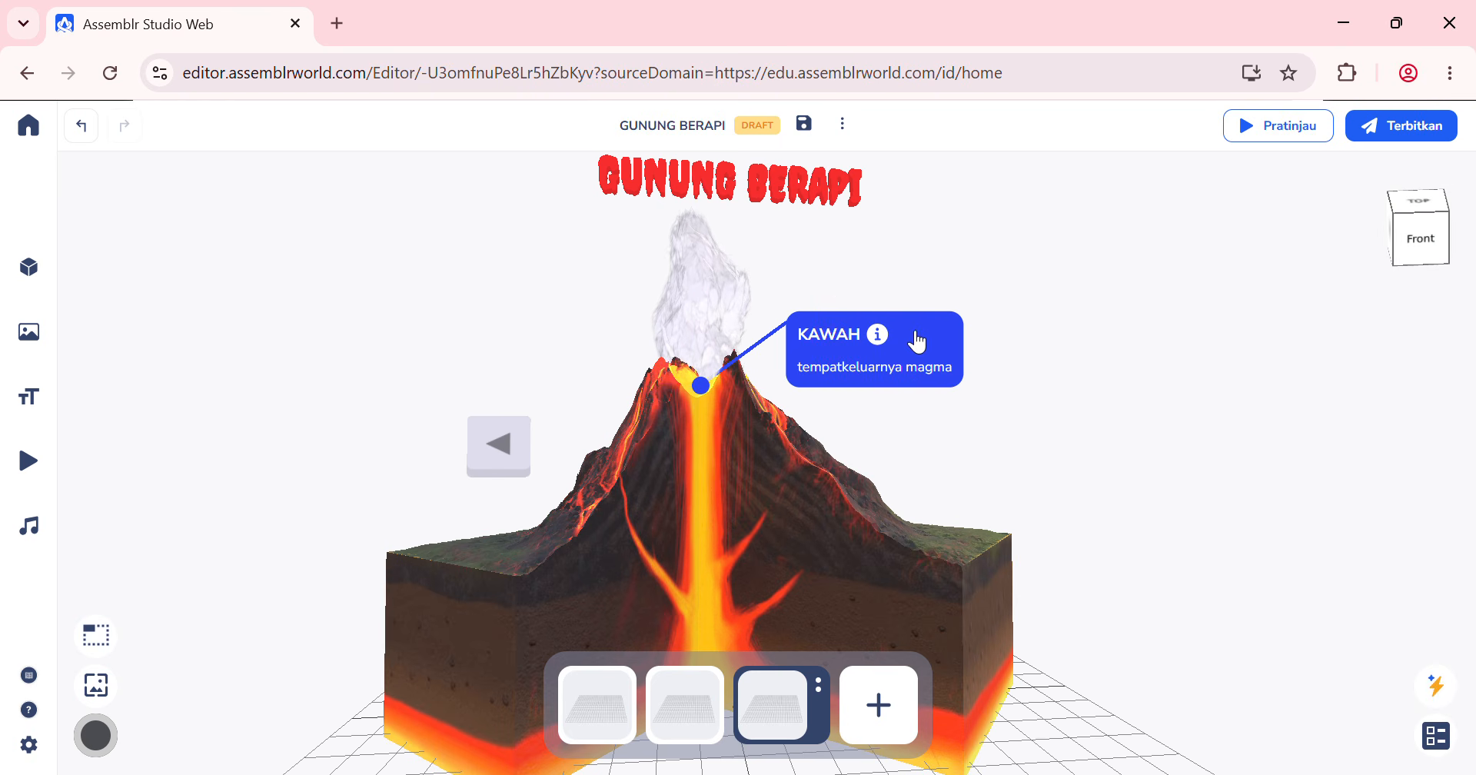
left_click(889, 345)
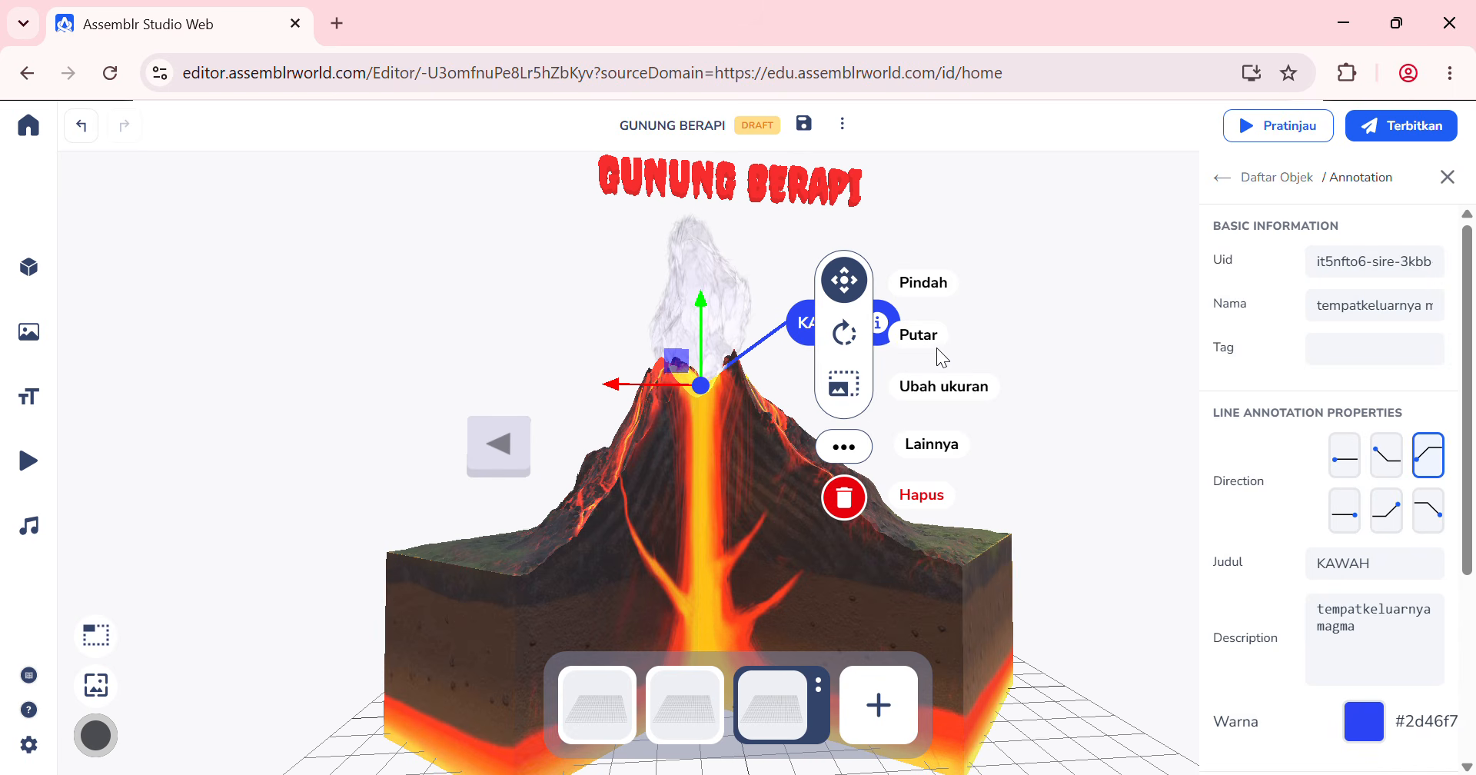
Step: Set up a left-line annotation with the downward-bending direction, titled AWAN PANAS and described as "adalah ...."
left_click(1019, 324)
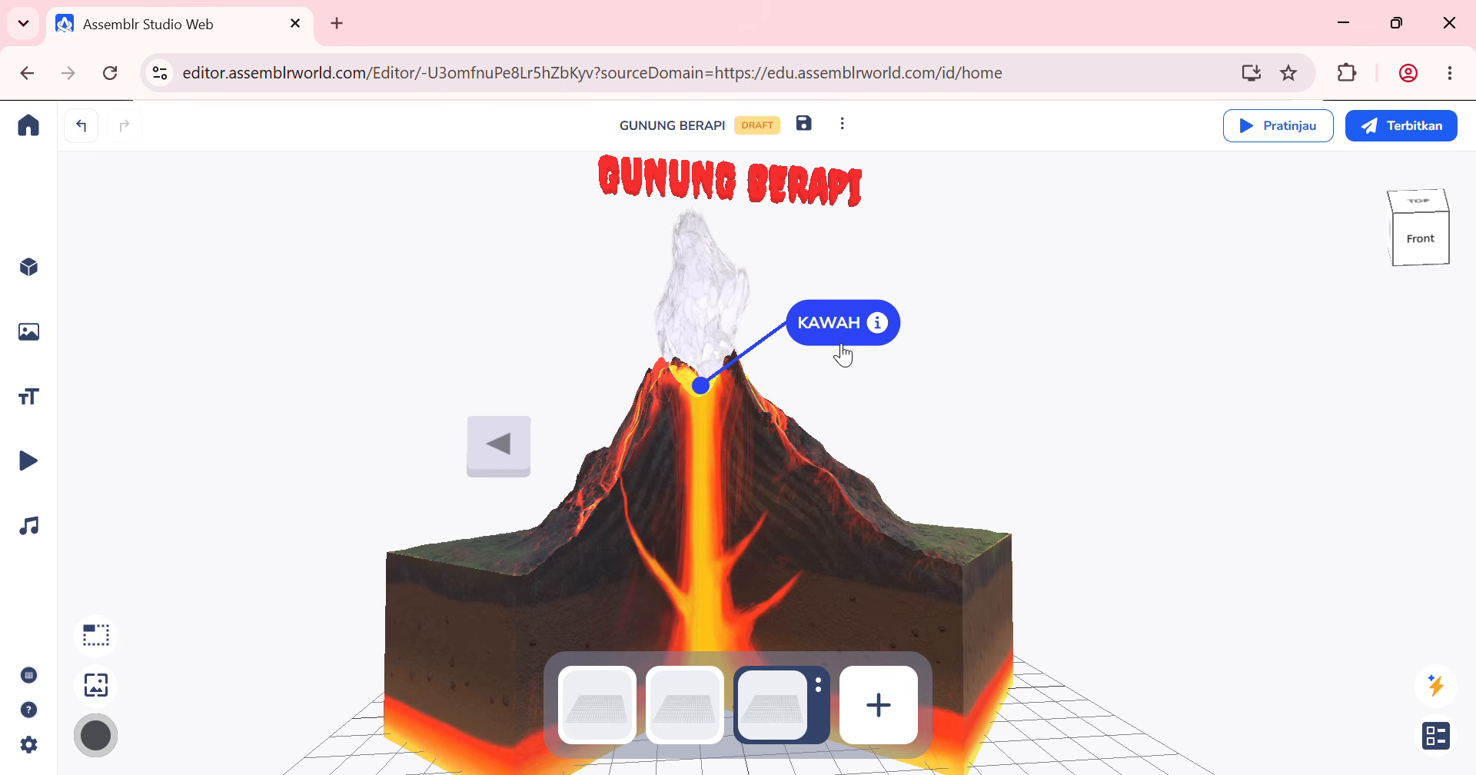
mouse_move(89, 391)
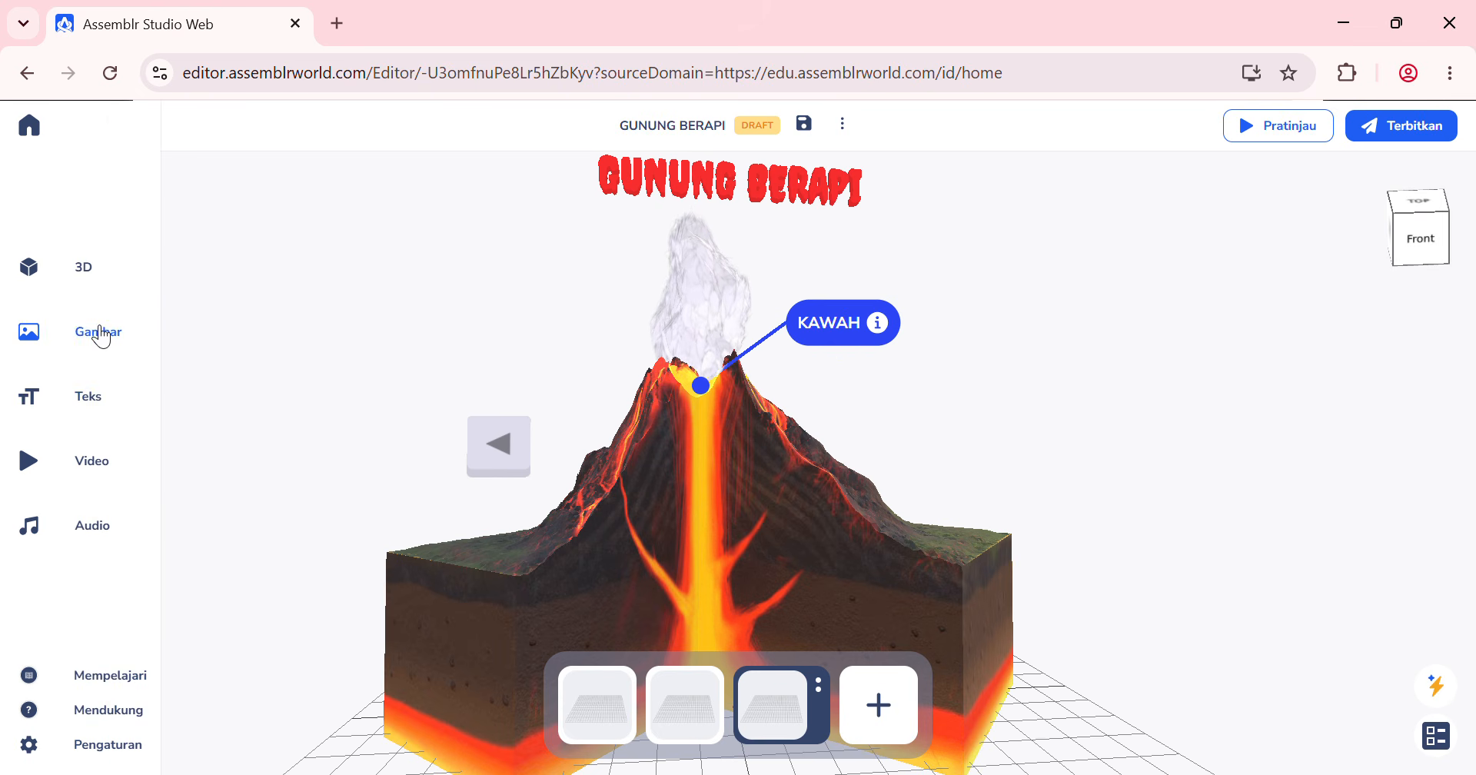
left_click(91, 396)
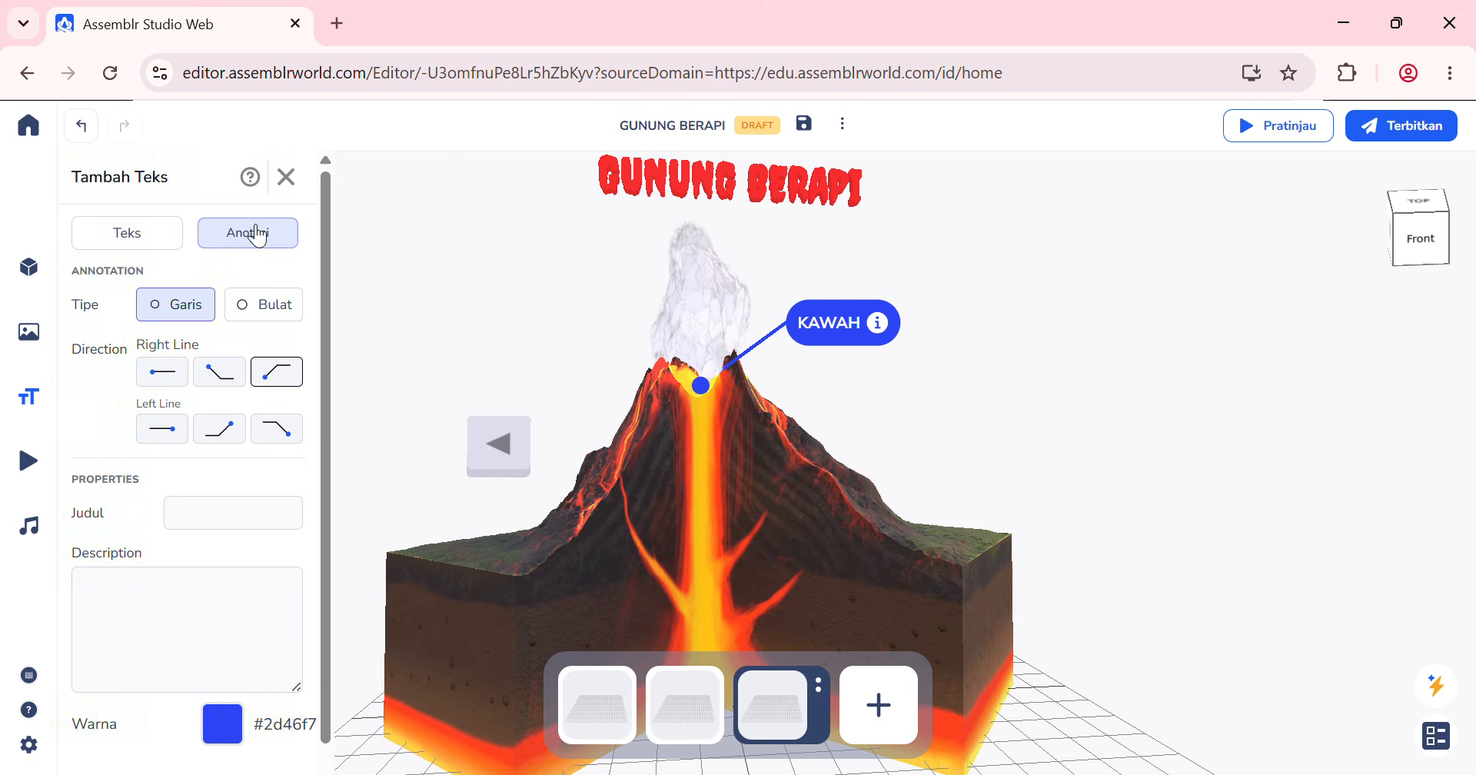
left_click(286, 435)
left_click(222, 519)
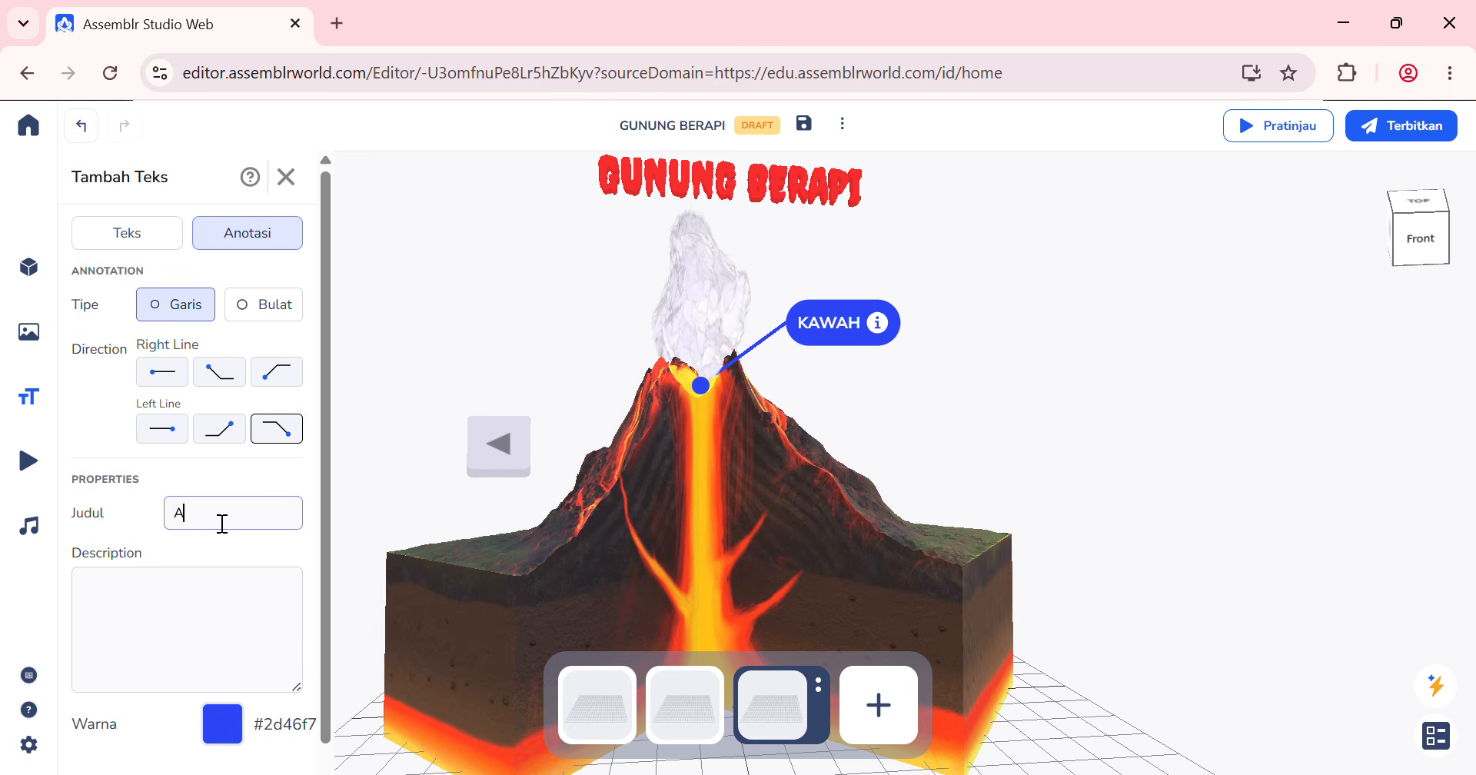
type("AWAN PANAS")
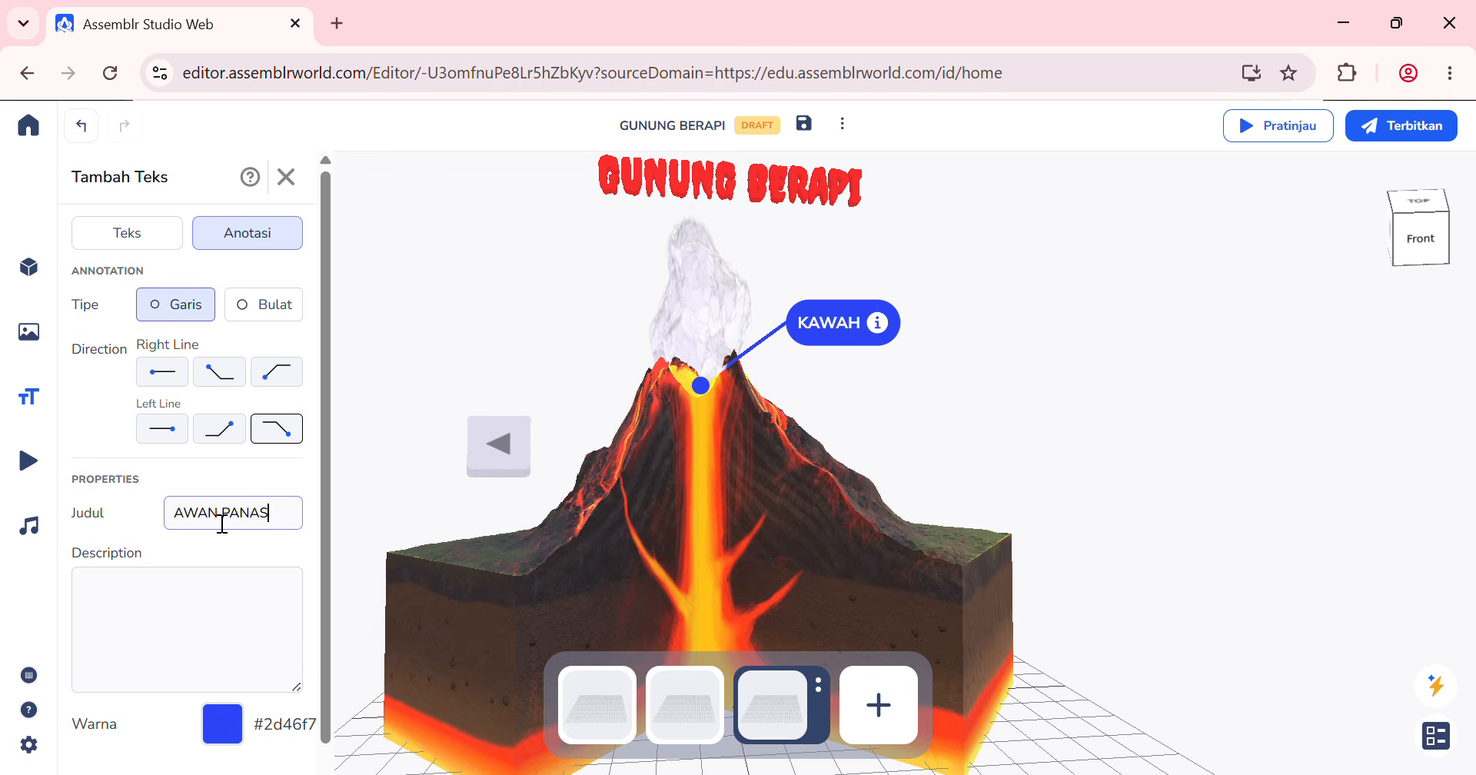
left_click(124, 601)
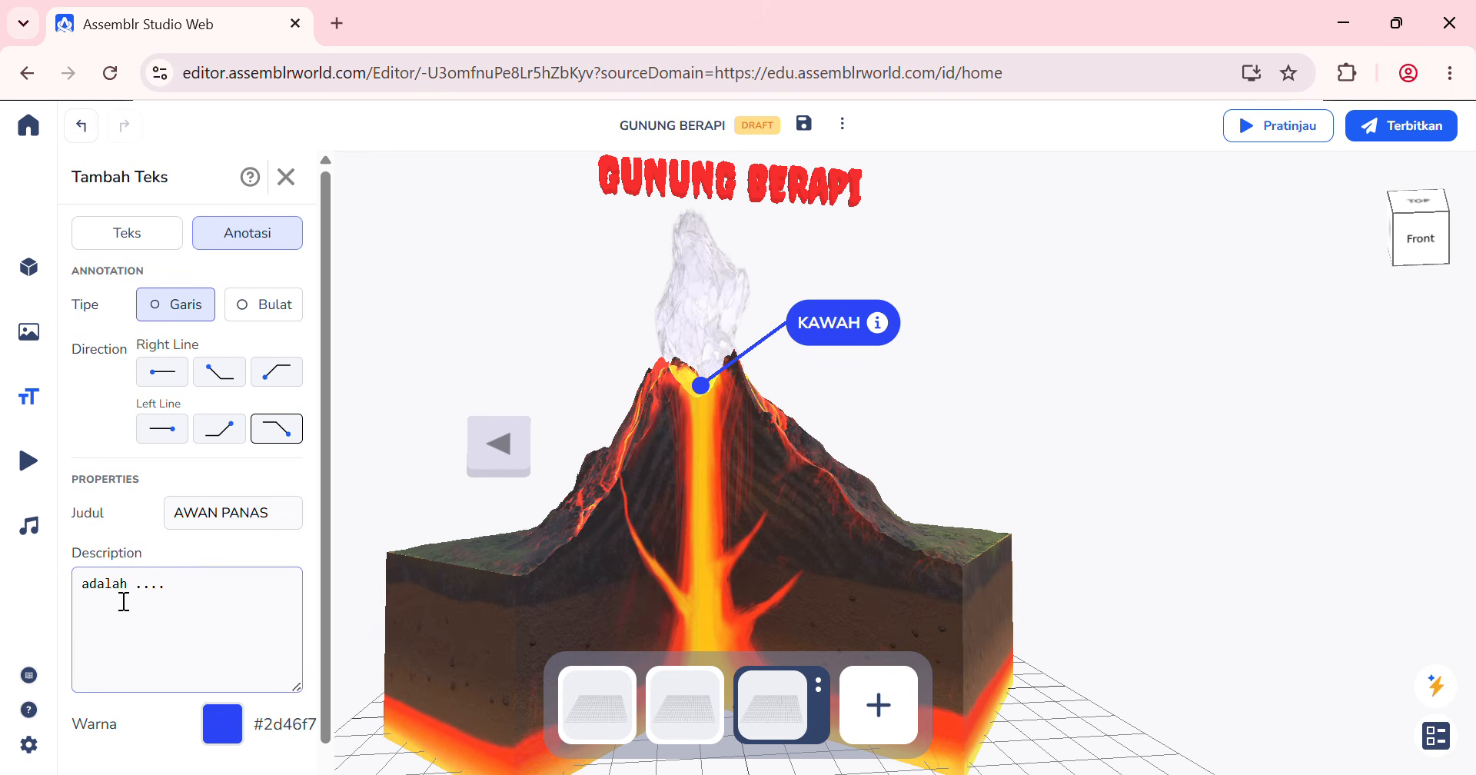
Step: Place the AWAN PANAS annotation in blue #2d46f7 on the smoke cloud just above the volcano's crater
left_click(224, 726)
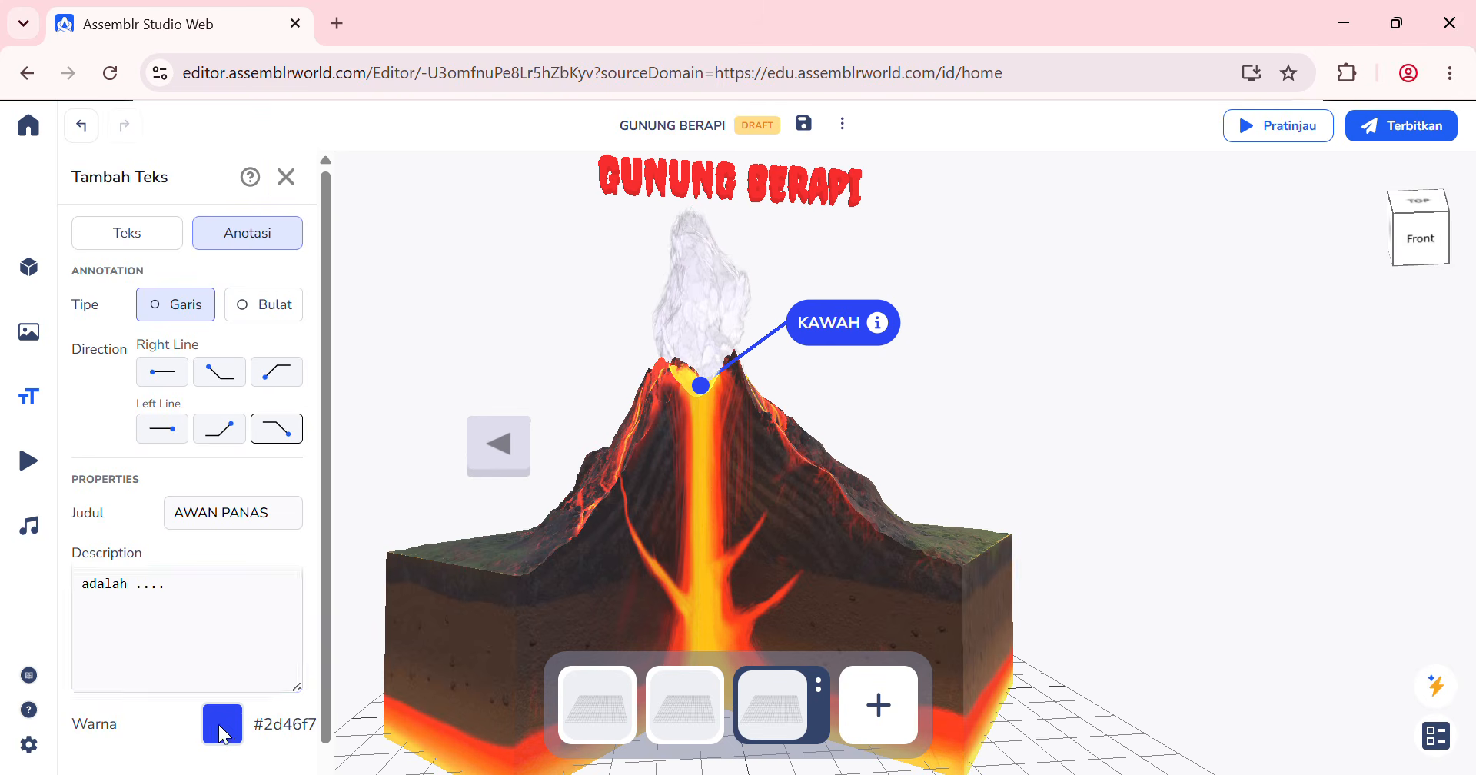
scroll(230, 735, "down", 5)
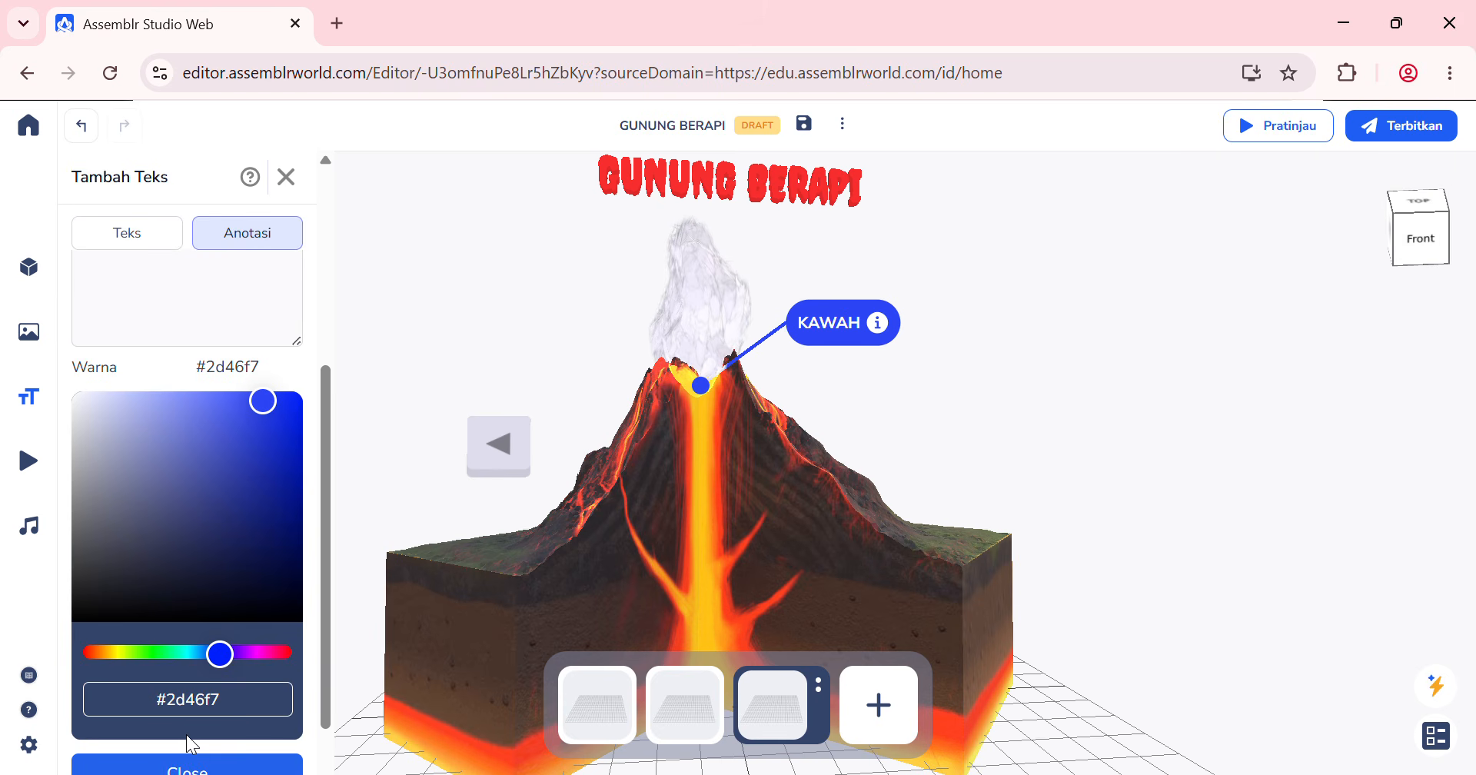
scroll(219, 731, "down", 1)
left_click(198, 704)
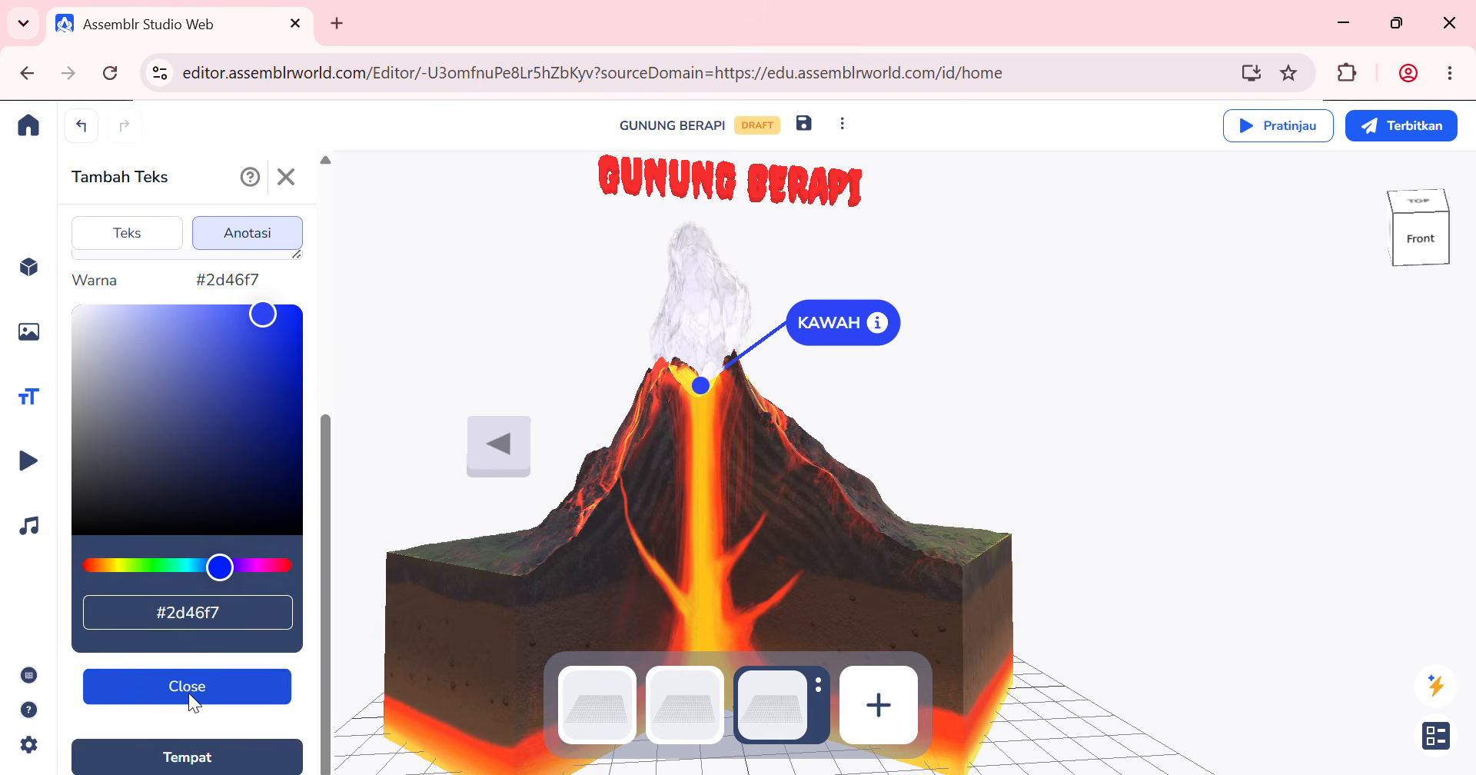
left_click(199, 760)
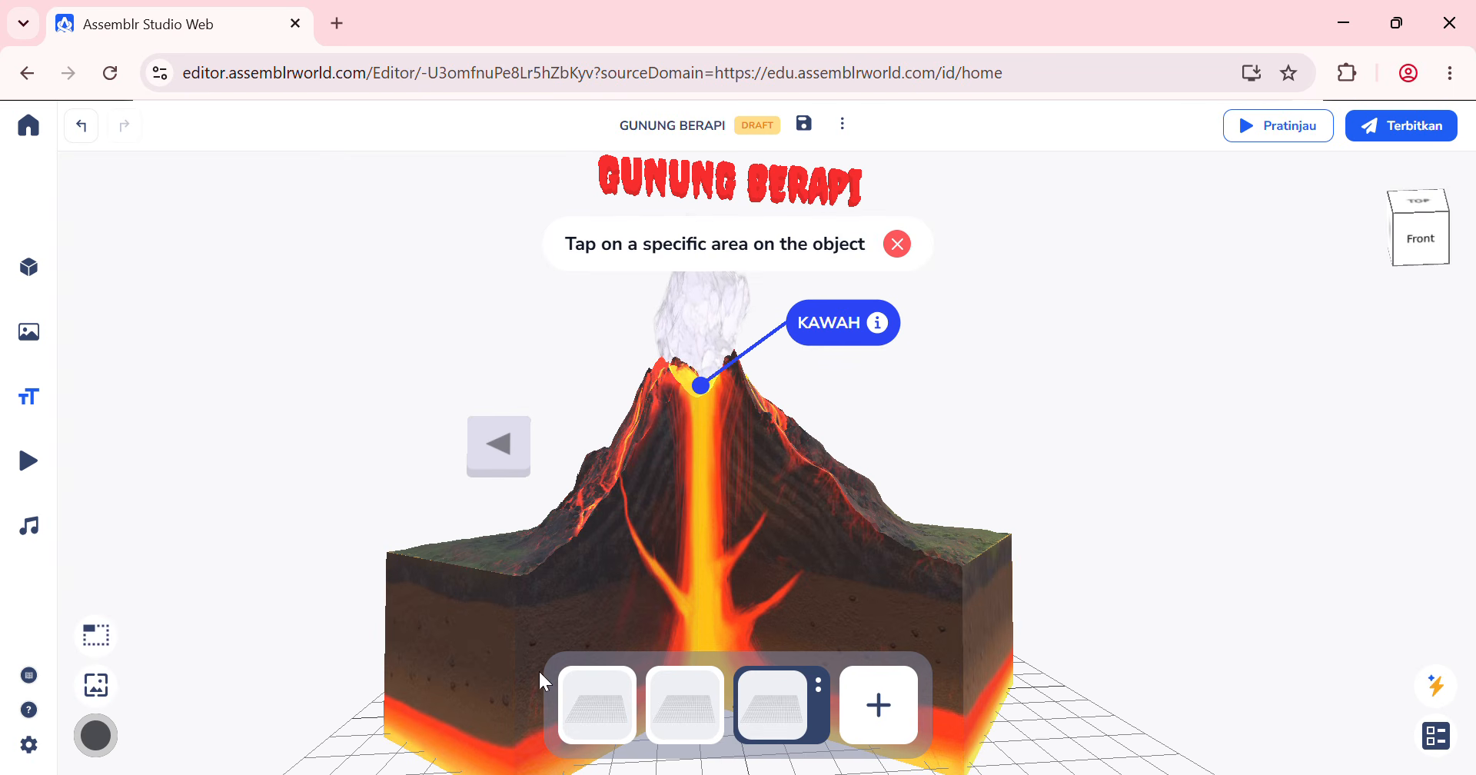
scroll(996, 374, "up", 4)
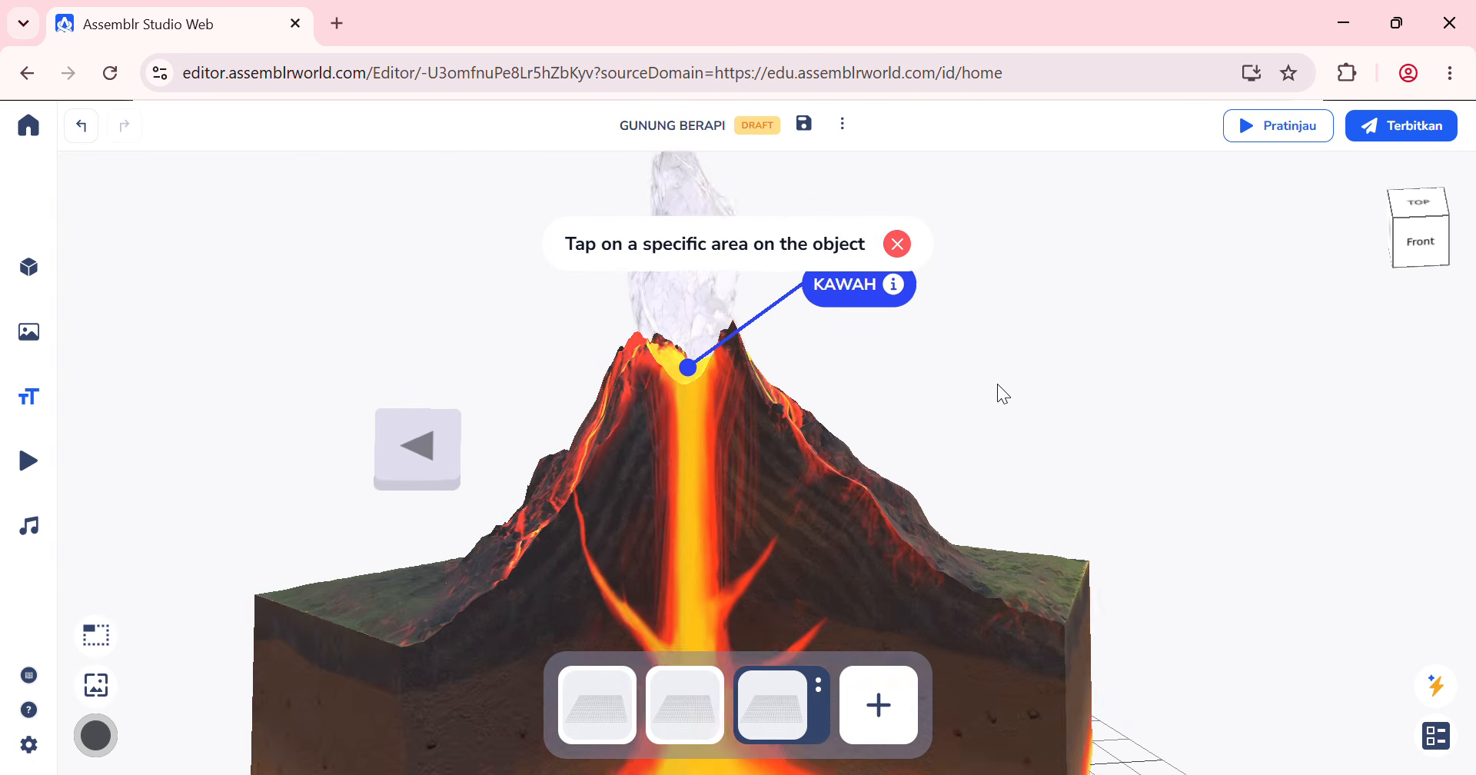
left_click(642, 276)
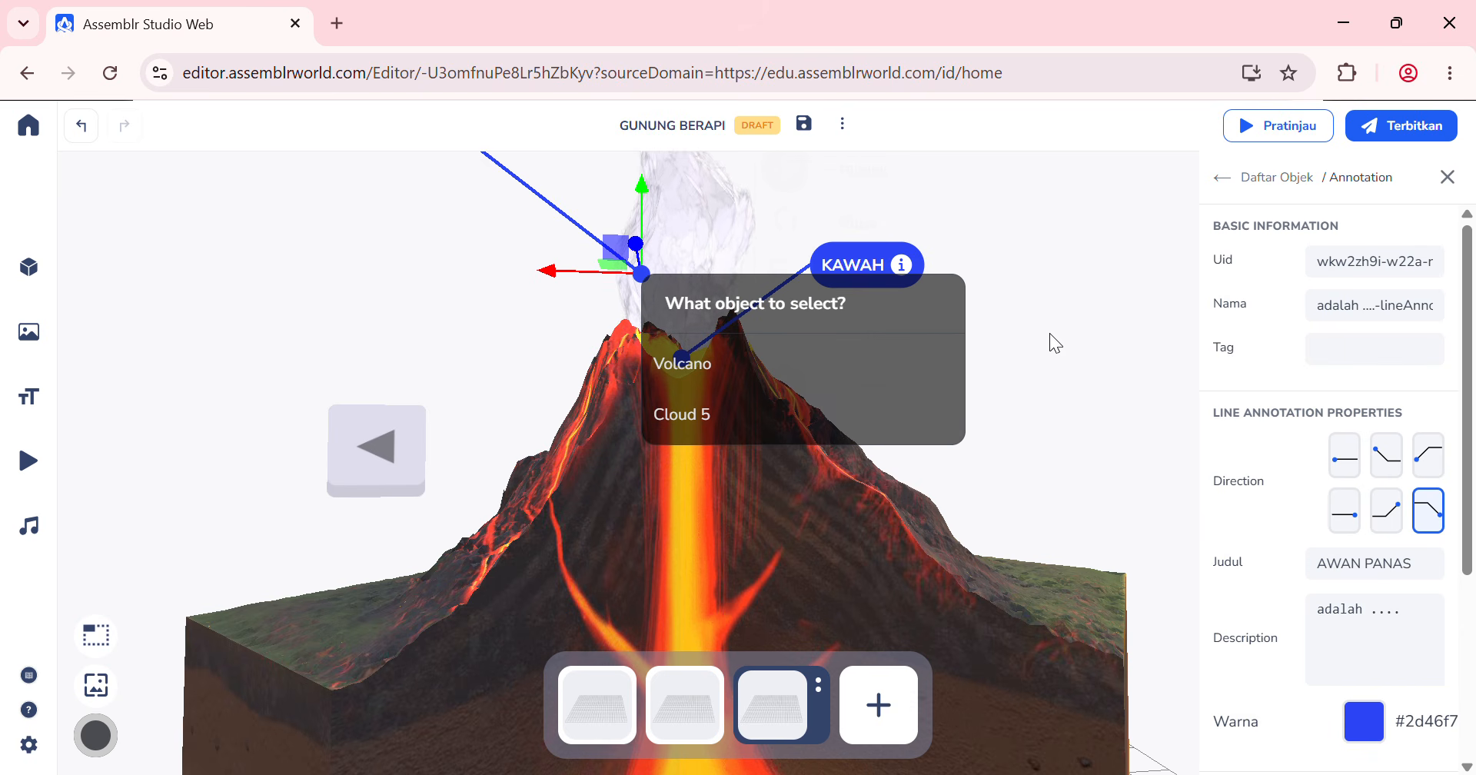
left_click(1055, 255)
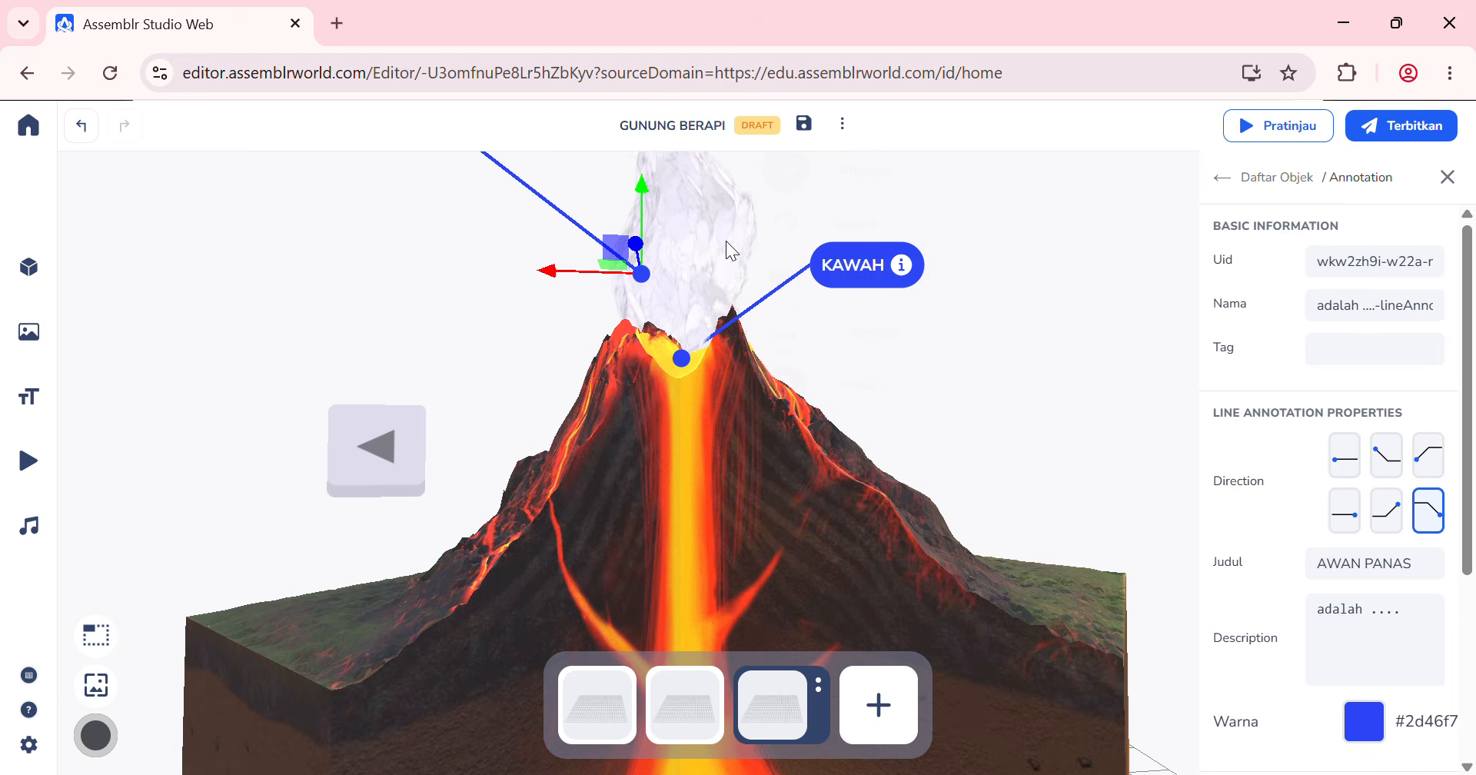
Step: Check the AWAN PANAS annotation by expanding its description
scroll(727, 242, "down", 4)
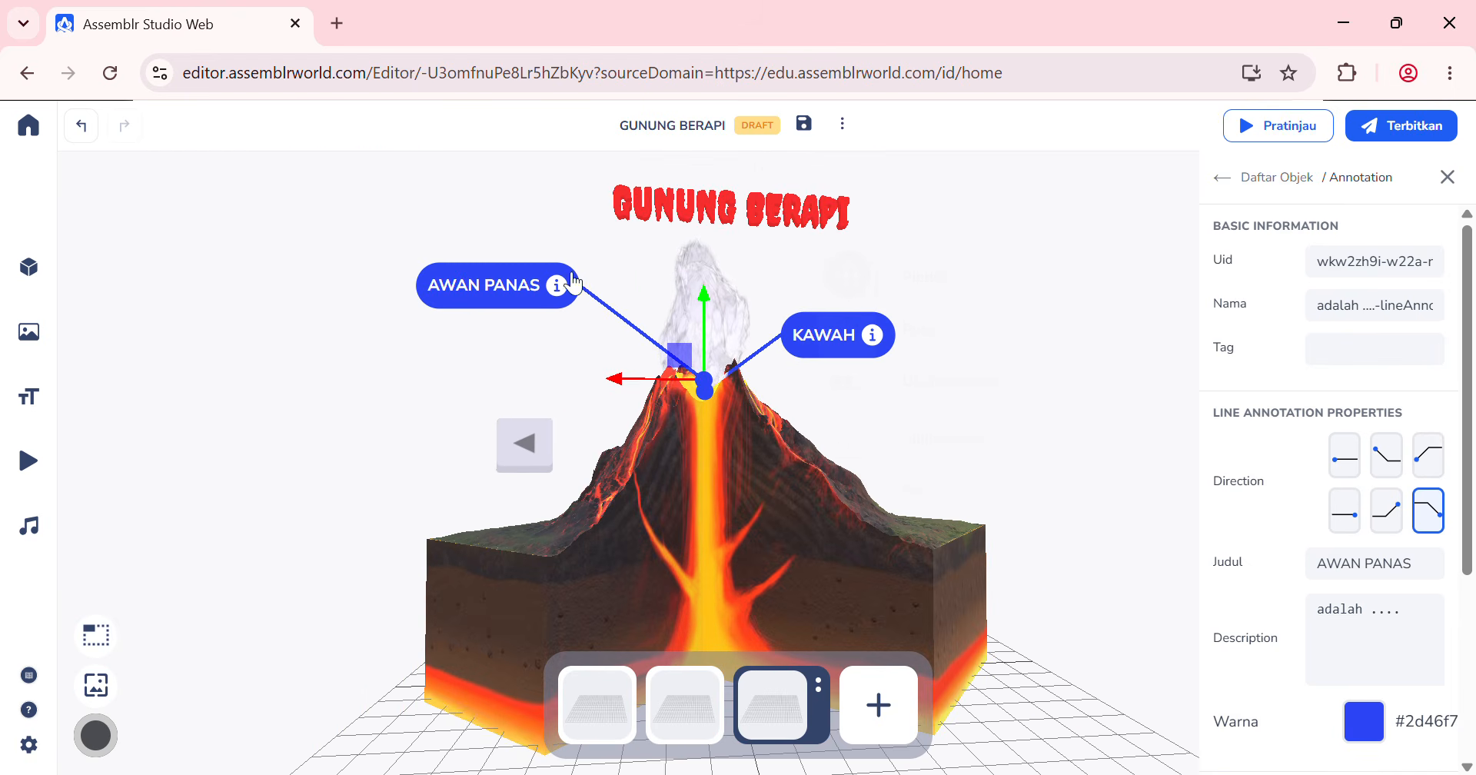
left_click(557, 286)
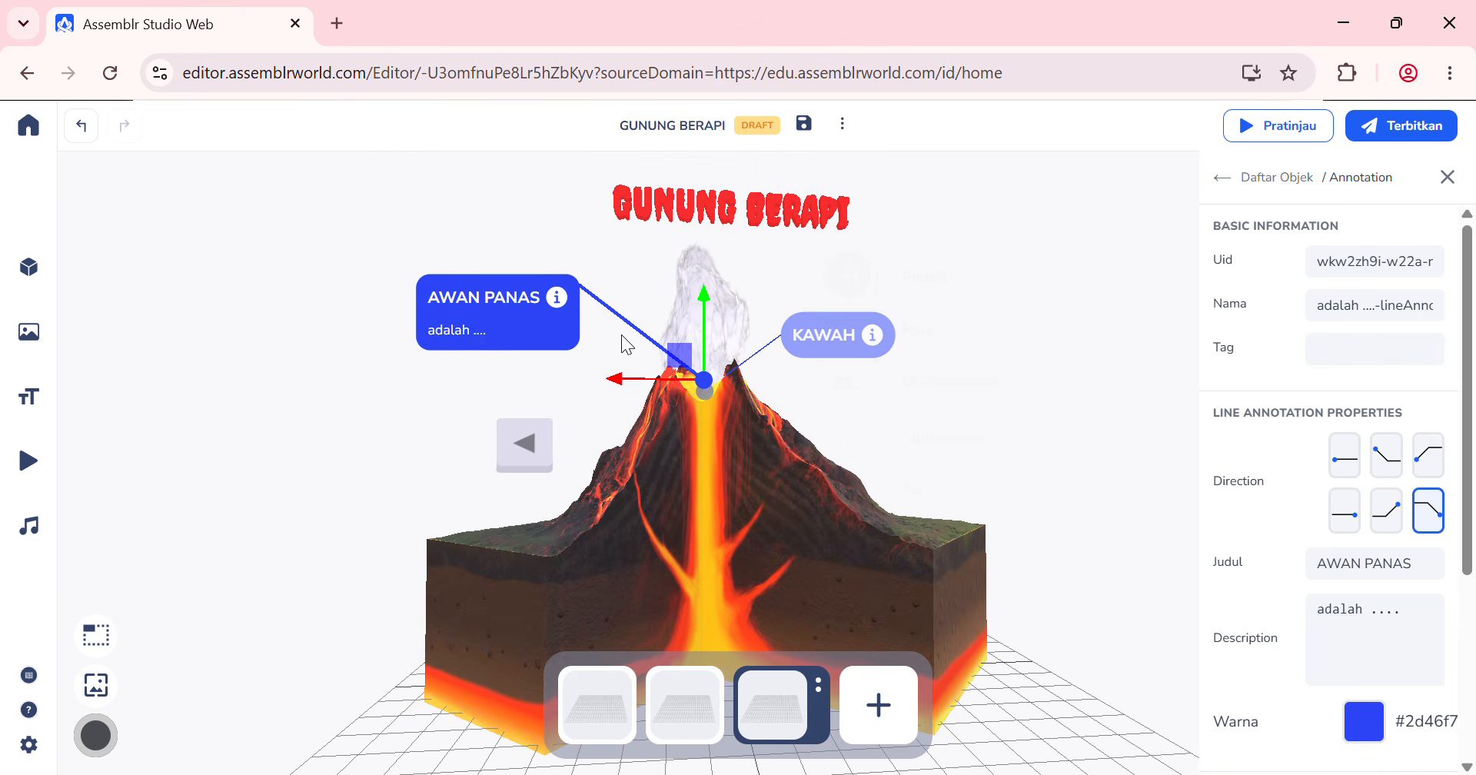
left_click(1008, 323)
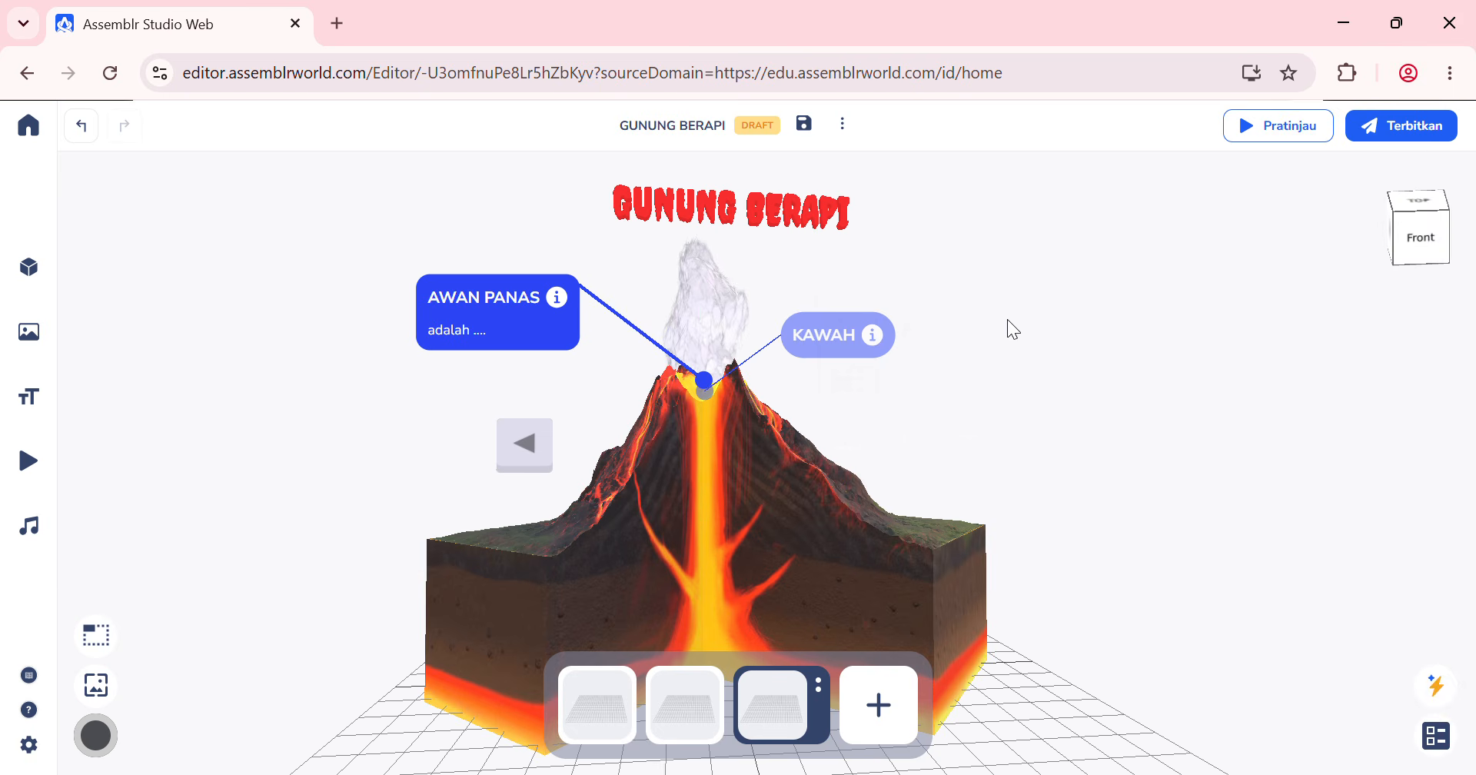
Step: Move the AWAN PANAS annotation along its depth and vertical axes so its anchor point sits inside the smoke column
left_click_drag(963, 335, 917, 353)
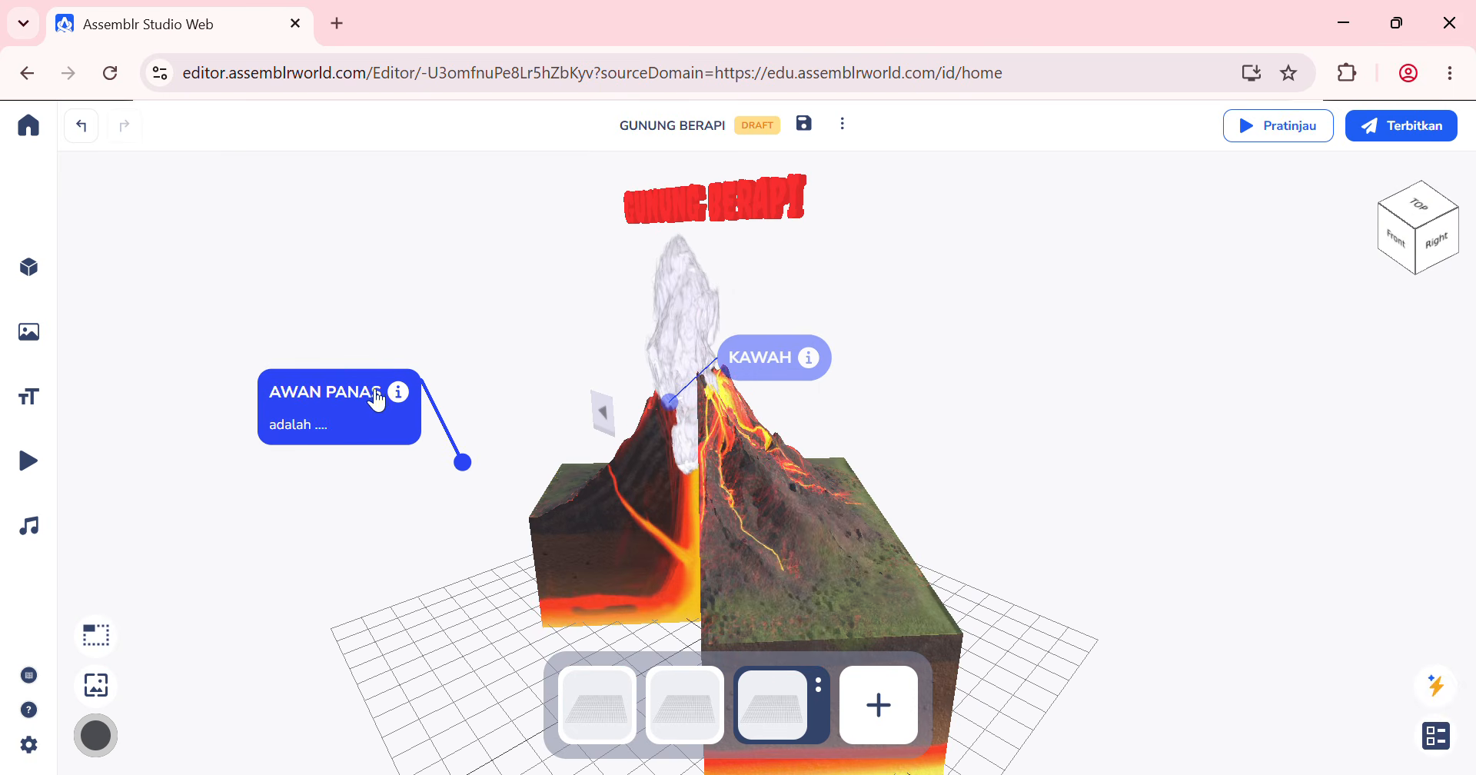
left_click(317, 392)
left_click_drag(377, 496, 612, 406)
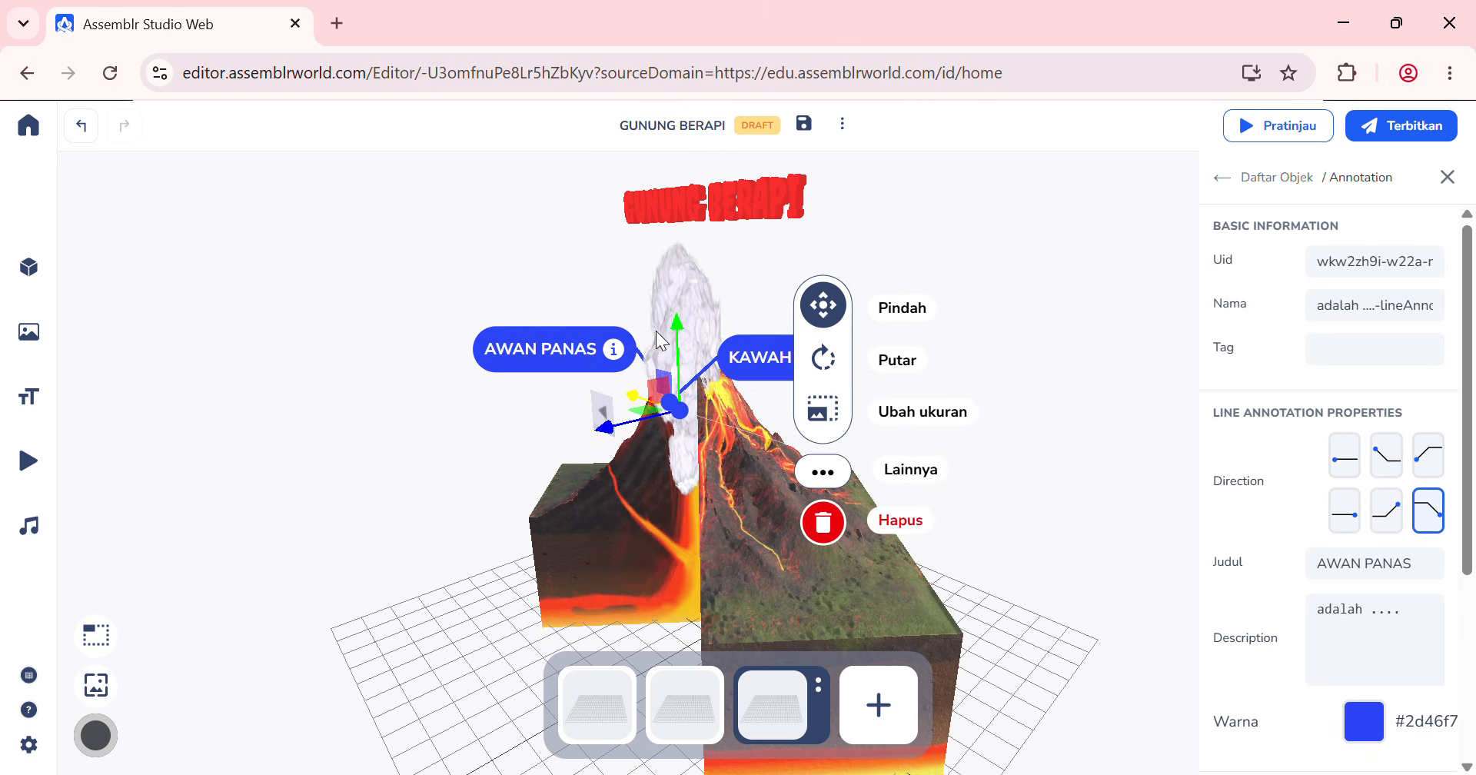
left_click_drag(675, 342, 680, 276)
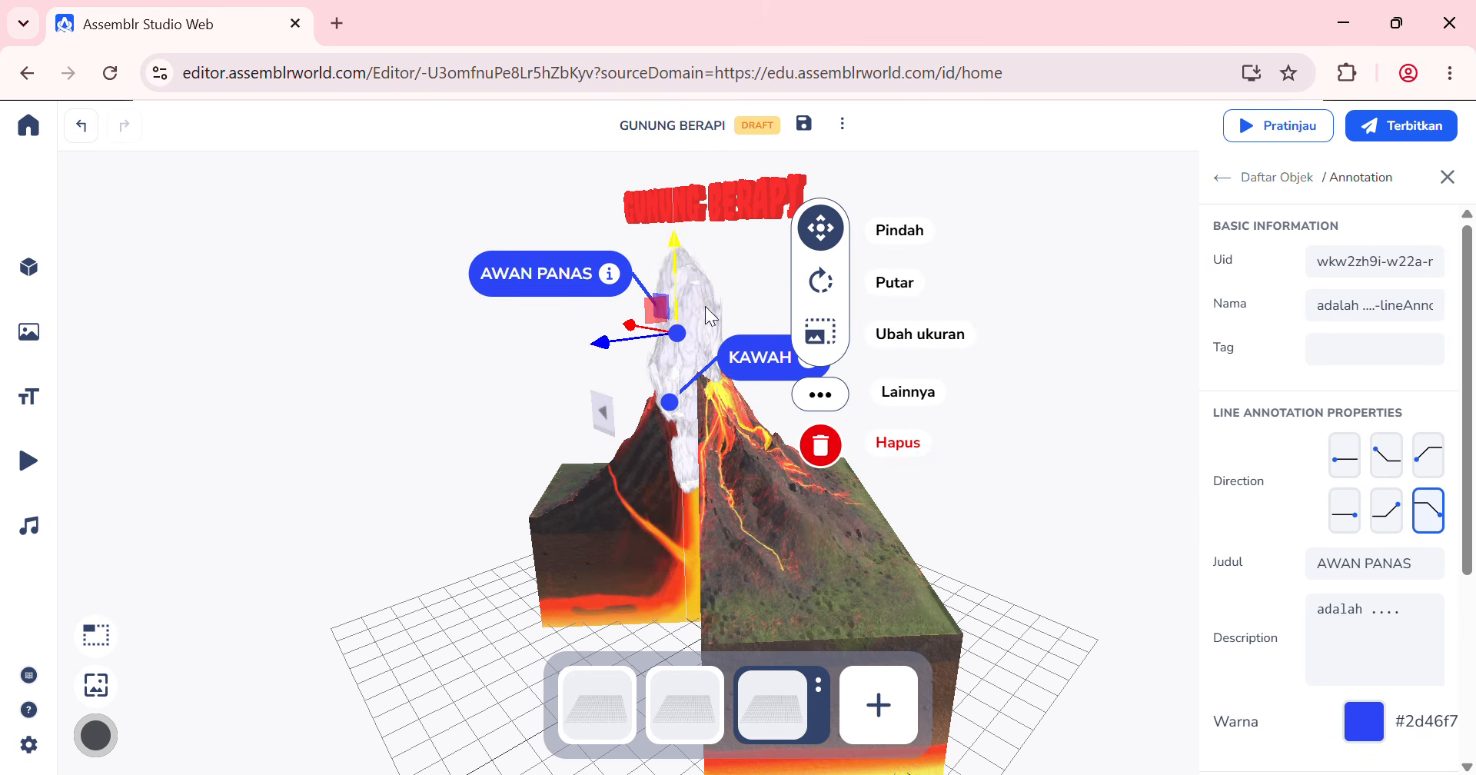
left_click_drag(1029, 468, 1121, 467)
left_click_drag(1068, 507, 1021, 477)
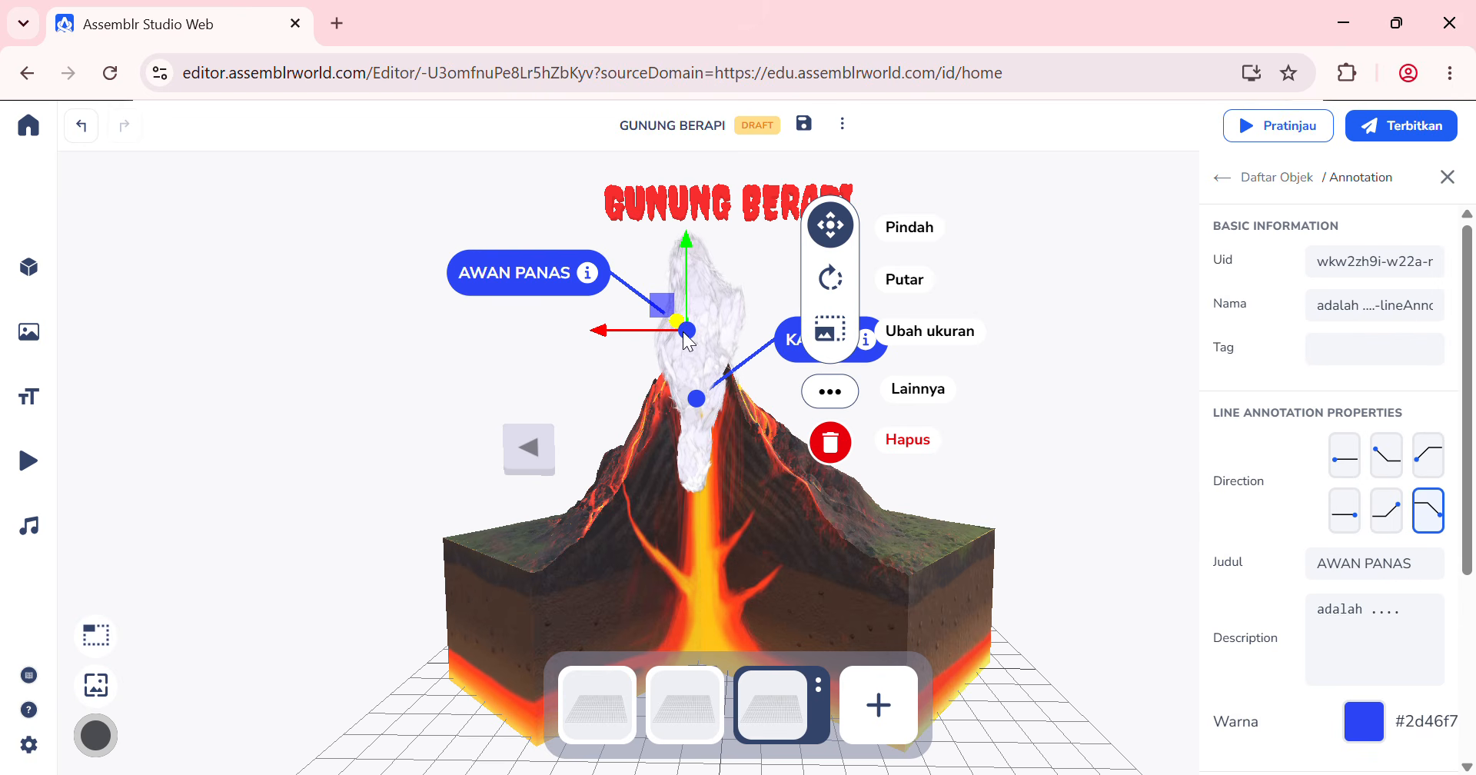
left_click(1034, 281)
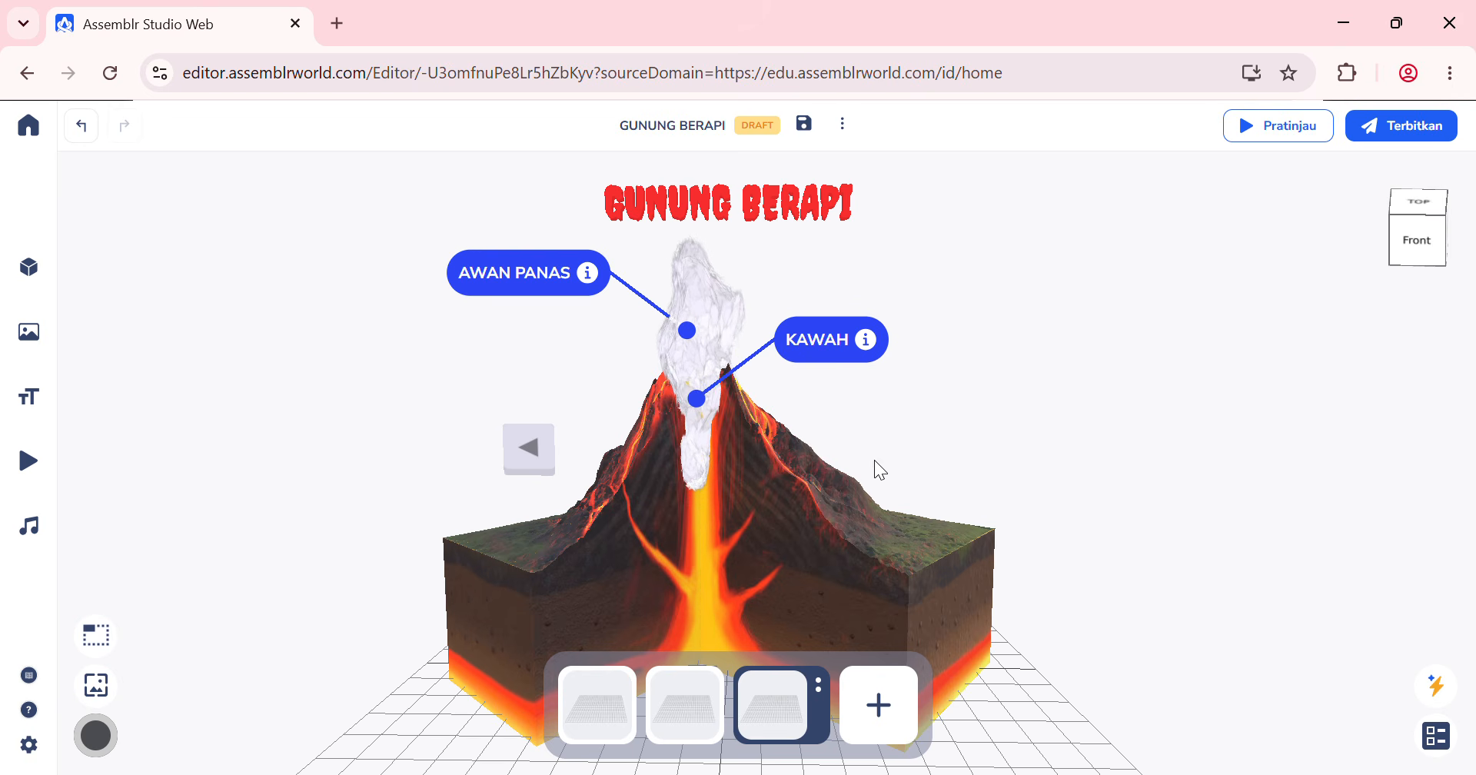
Step: Program buttonleft-01 with global code blocks to switch to scene-1 when clicked, and save the project
left_click(1435, 687)
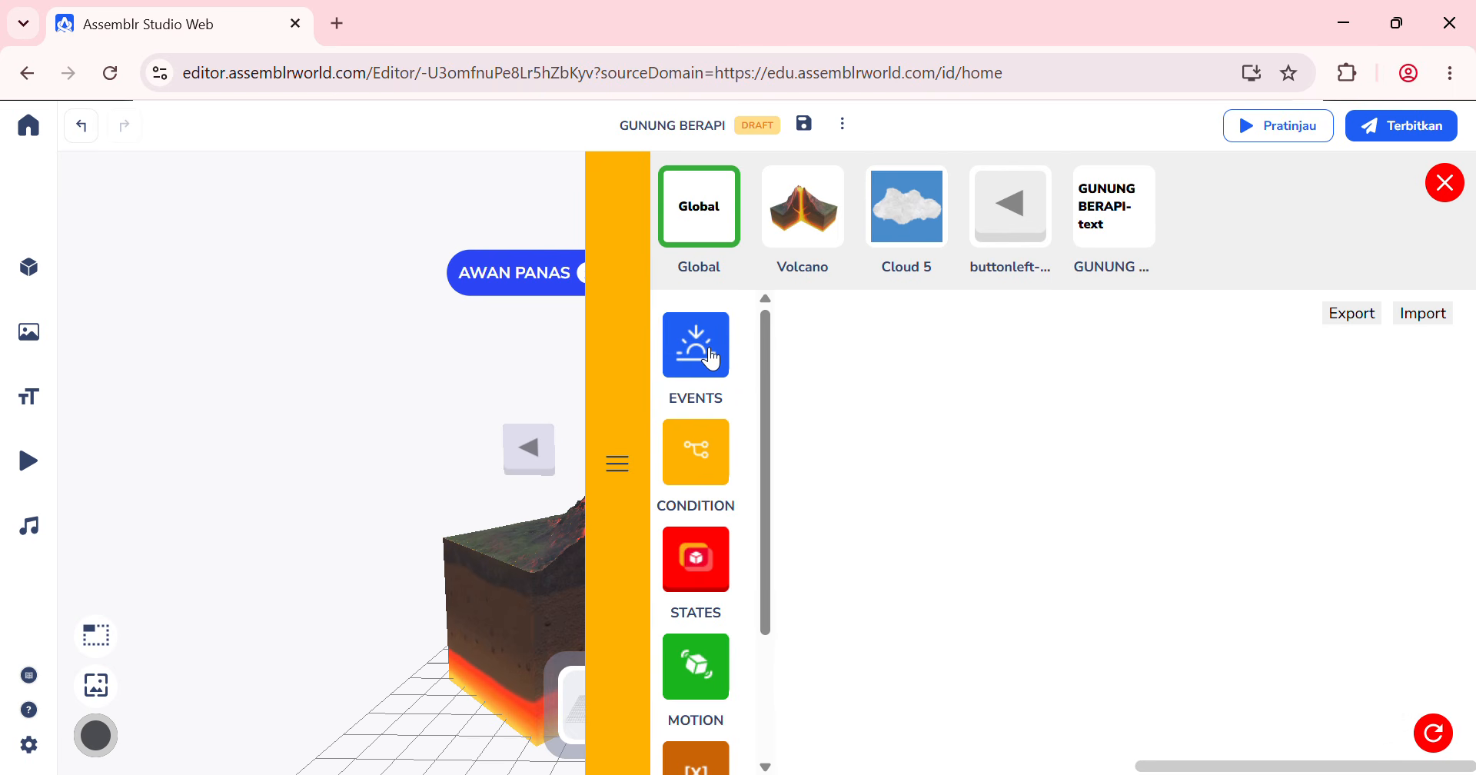
left_click(712, 357)
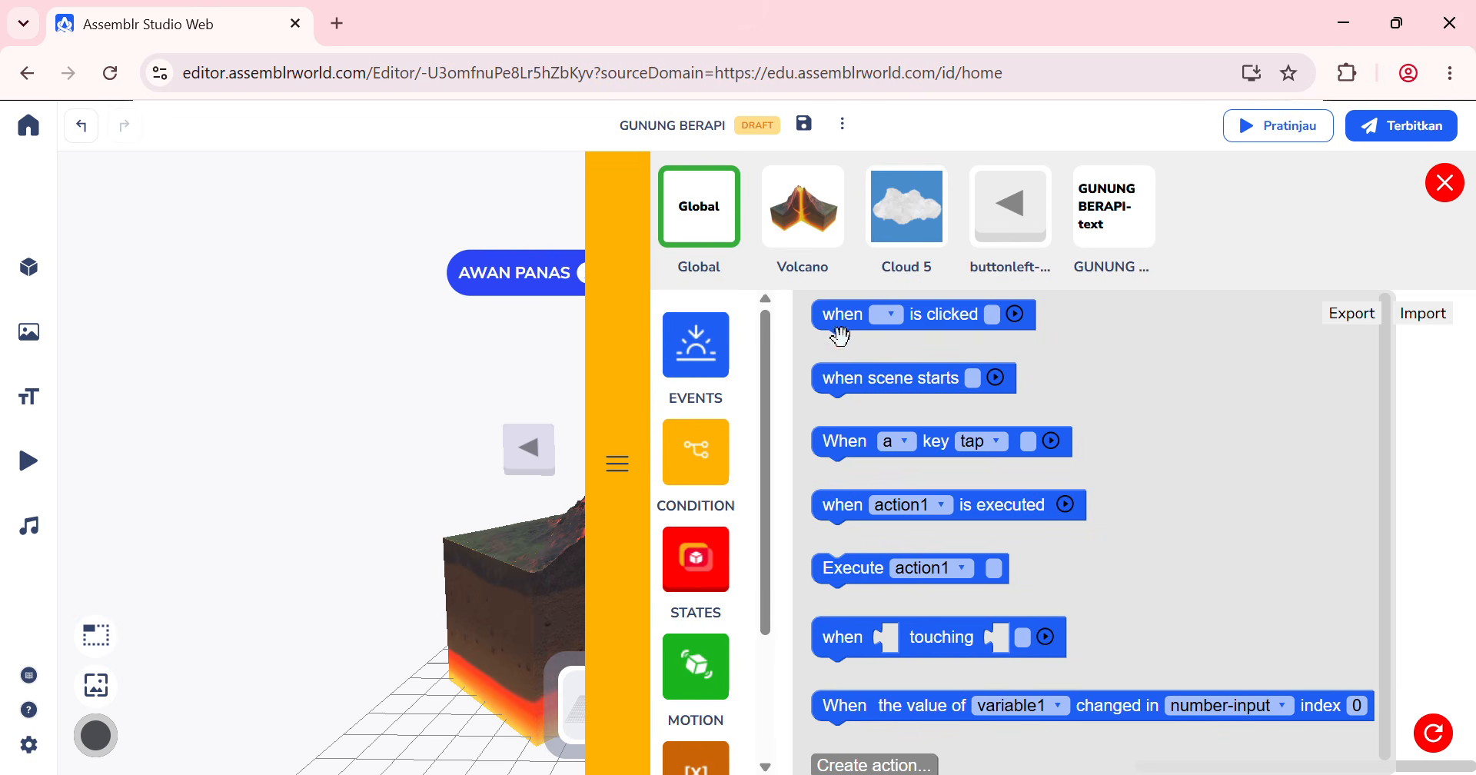
left_click_drag(842, 325, 909, 394)
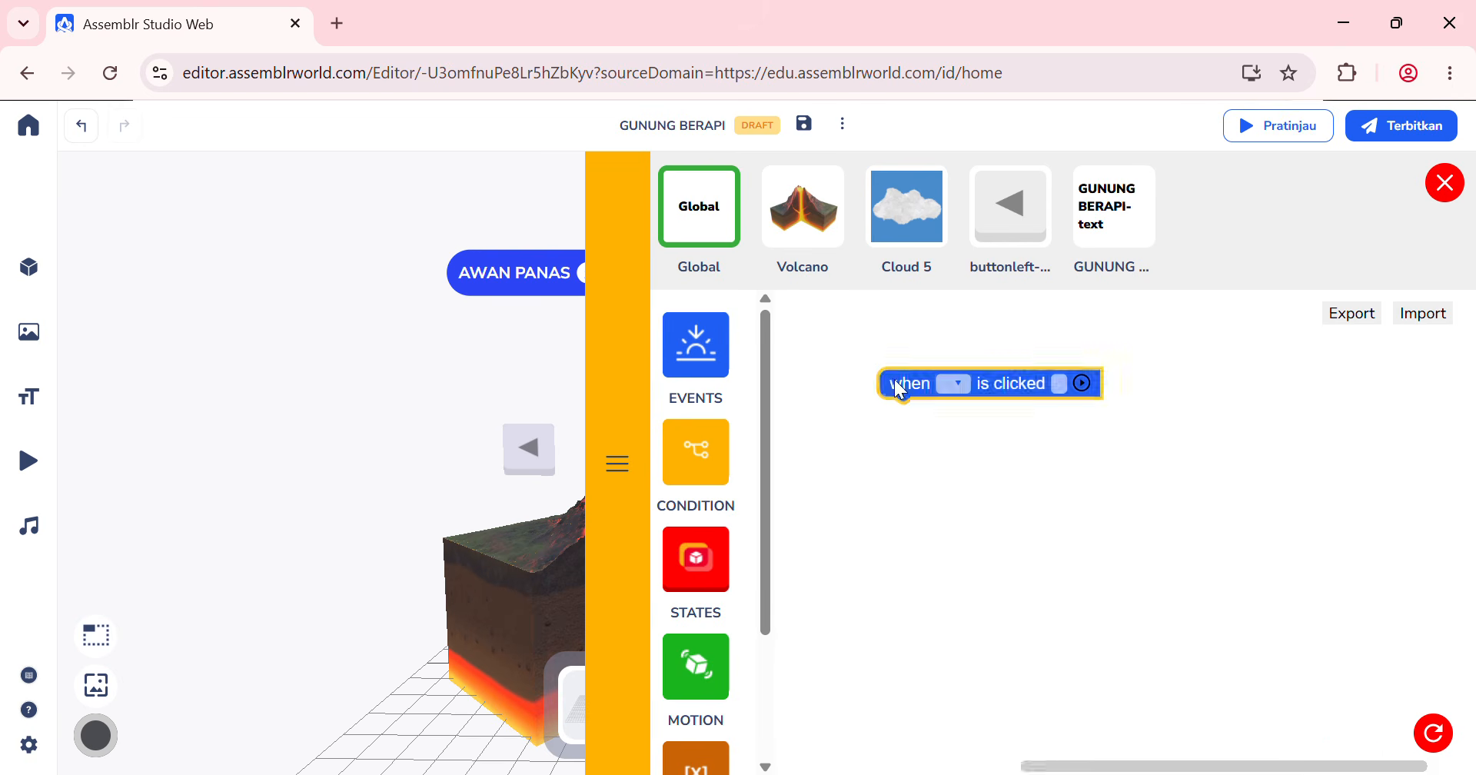
left_click(961, 382)
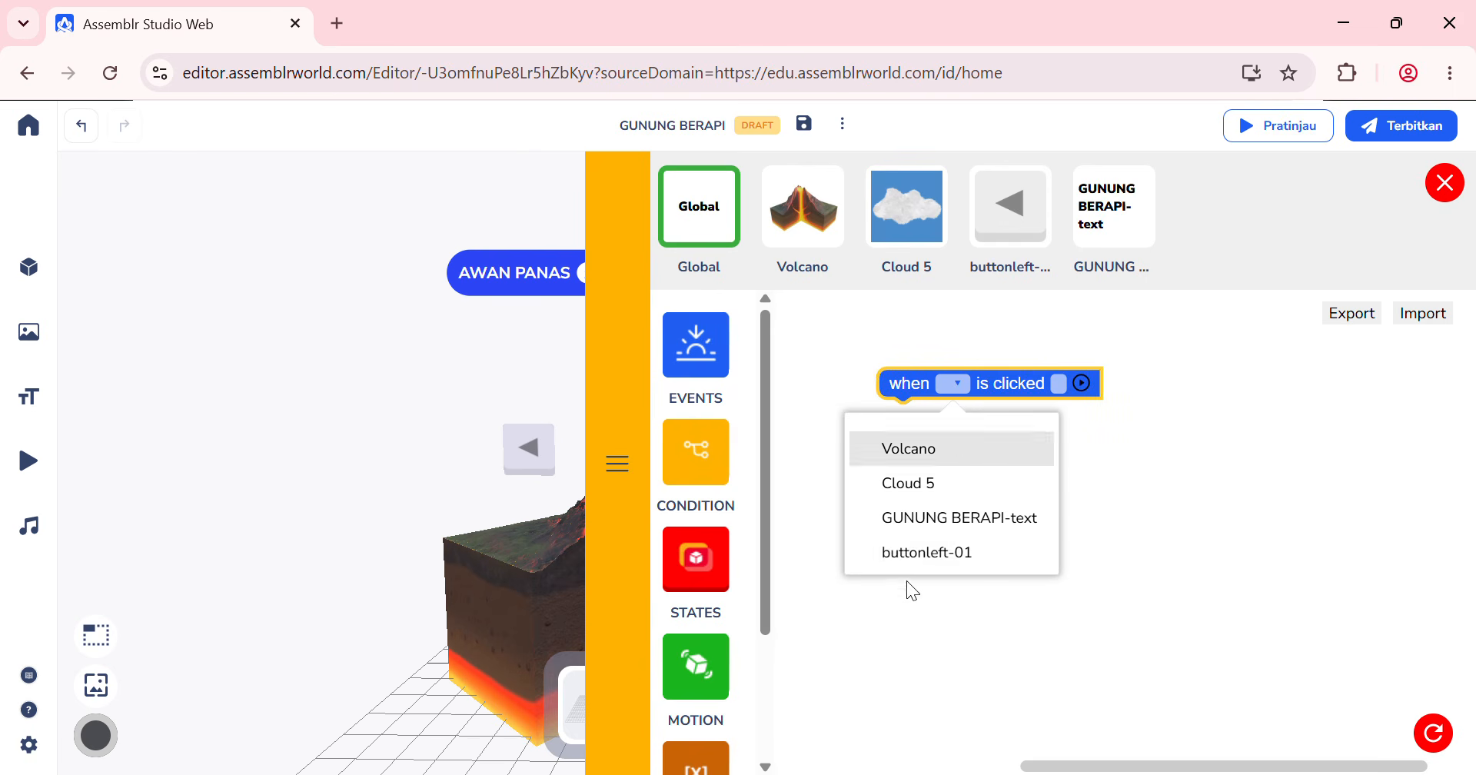
left_click(923, 553)
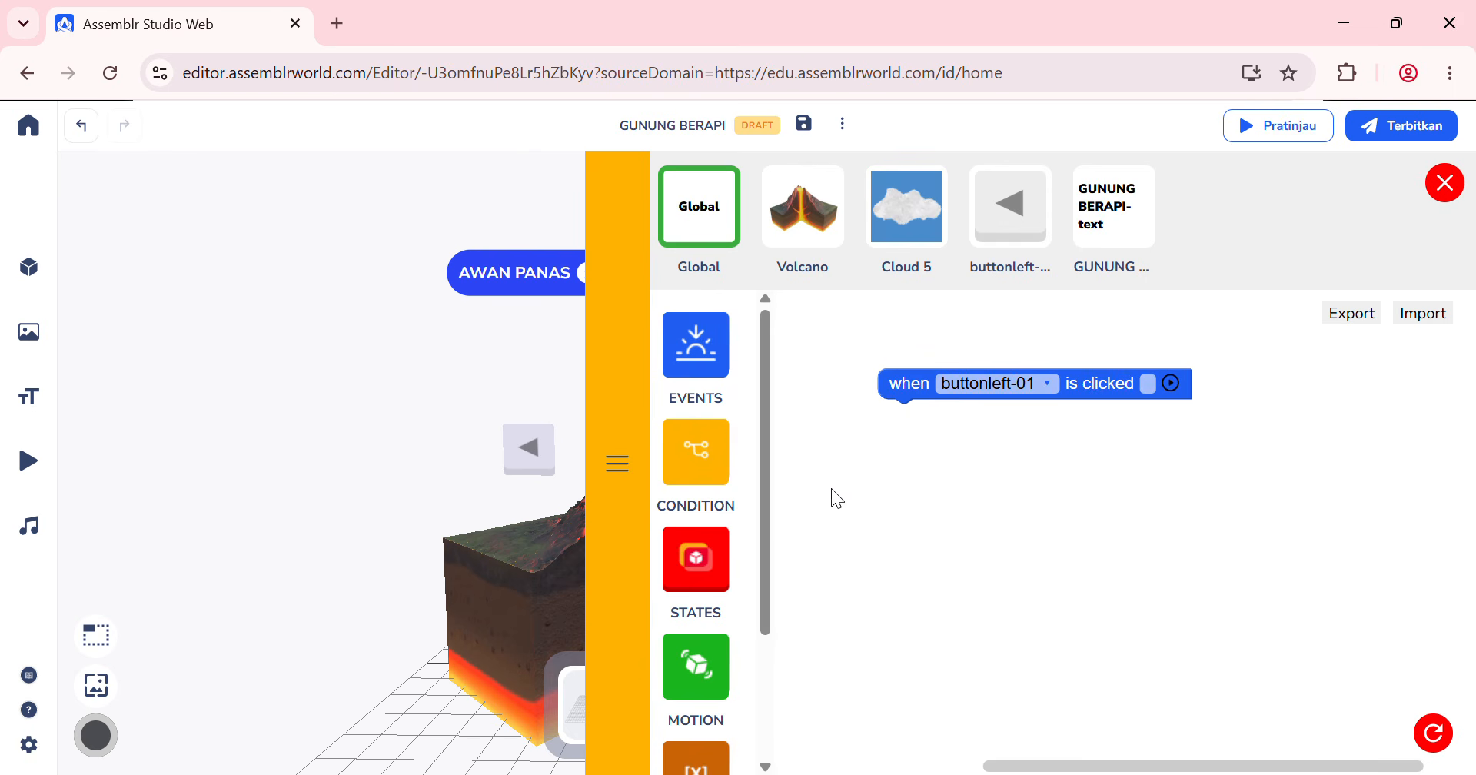
left_click(715, 563)
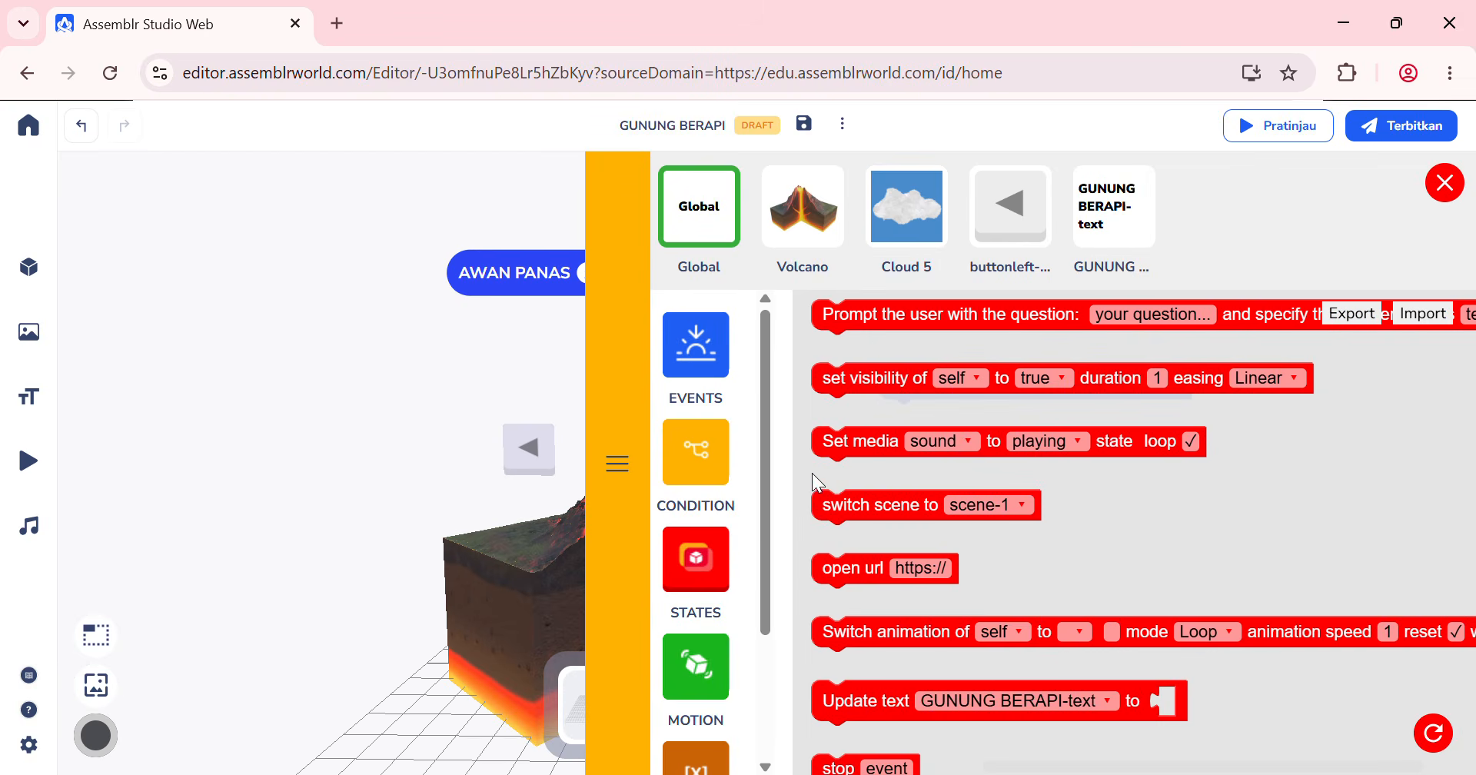
left_click_drag(847, 518, 912, 432)
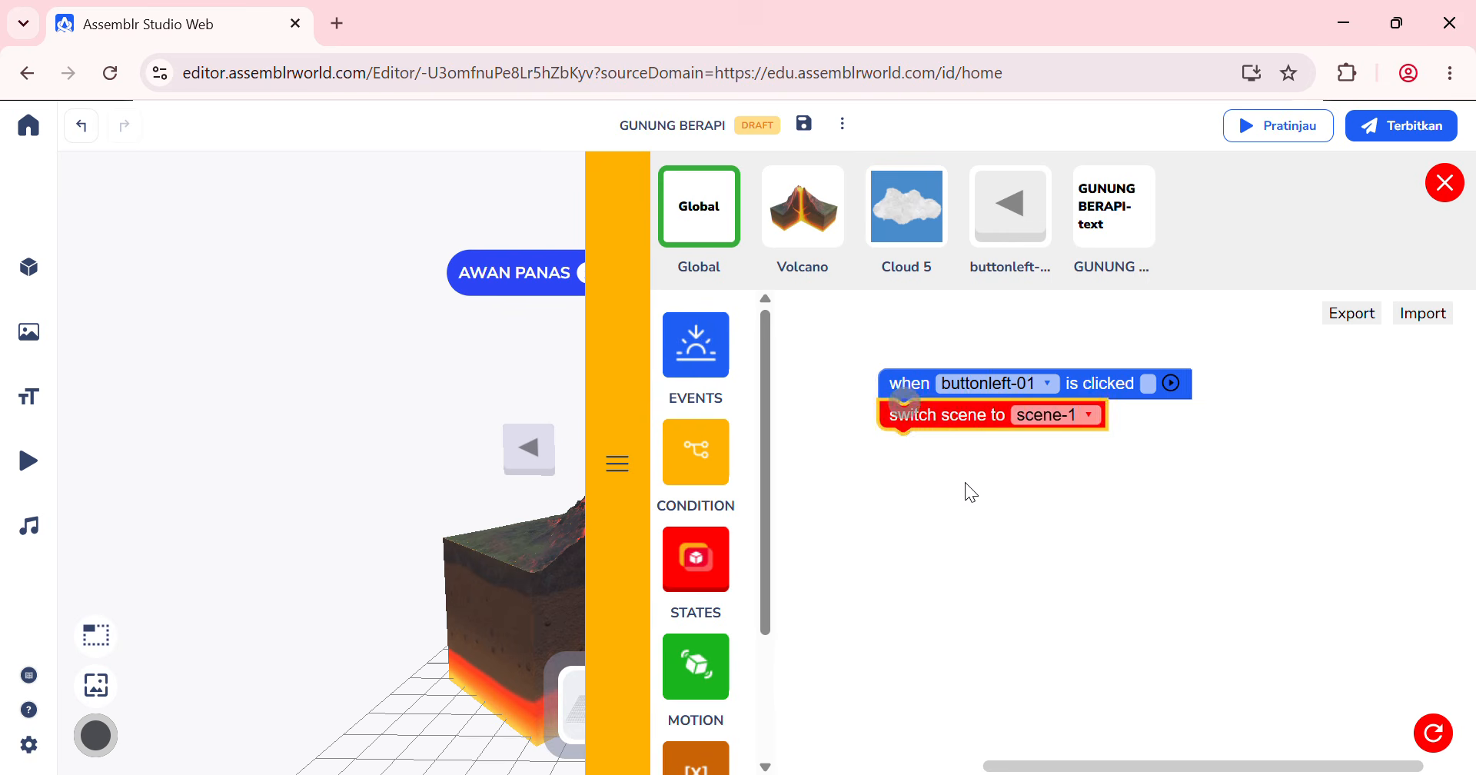
left_click(804, 123)
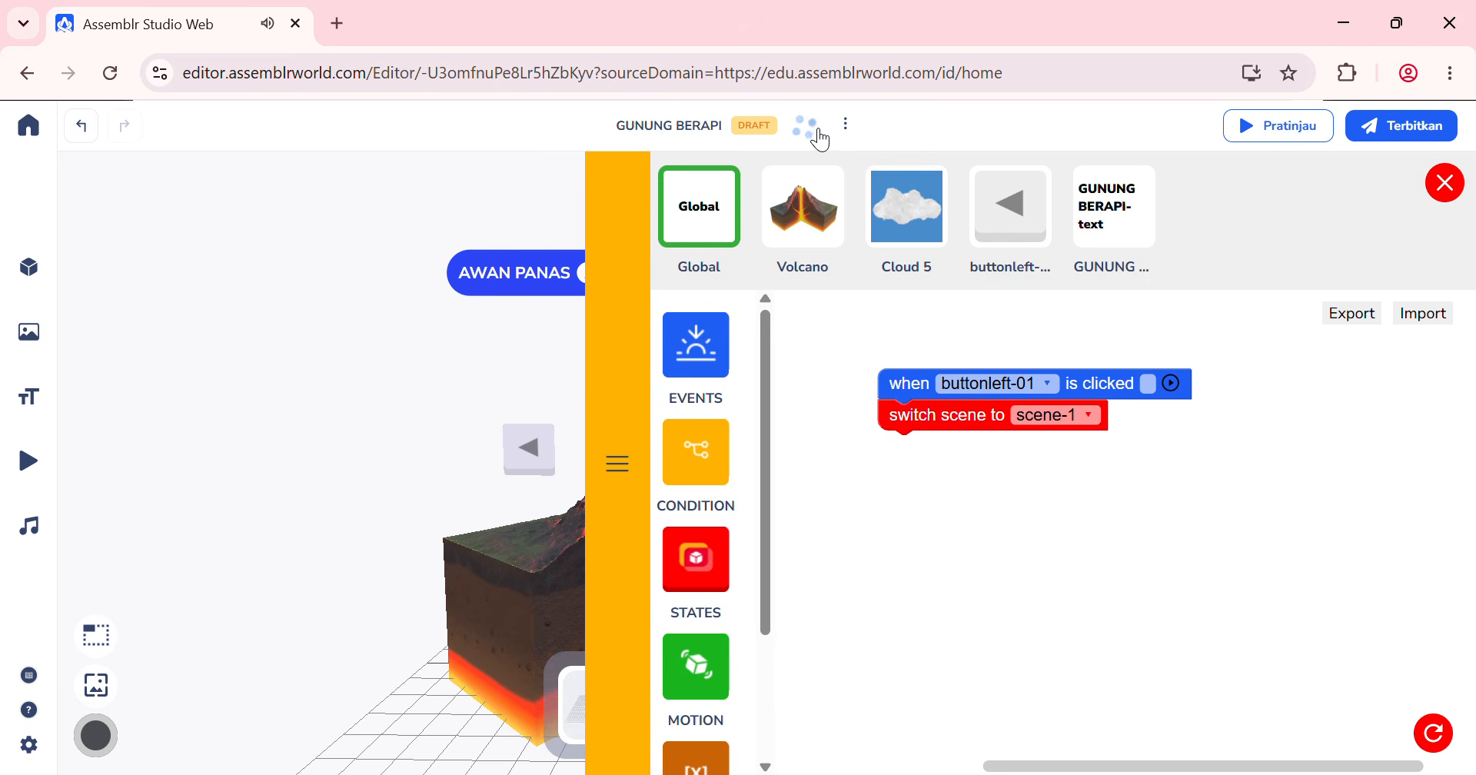
left_click(1445, 183)
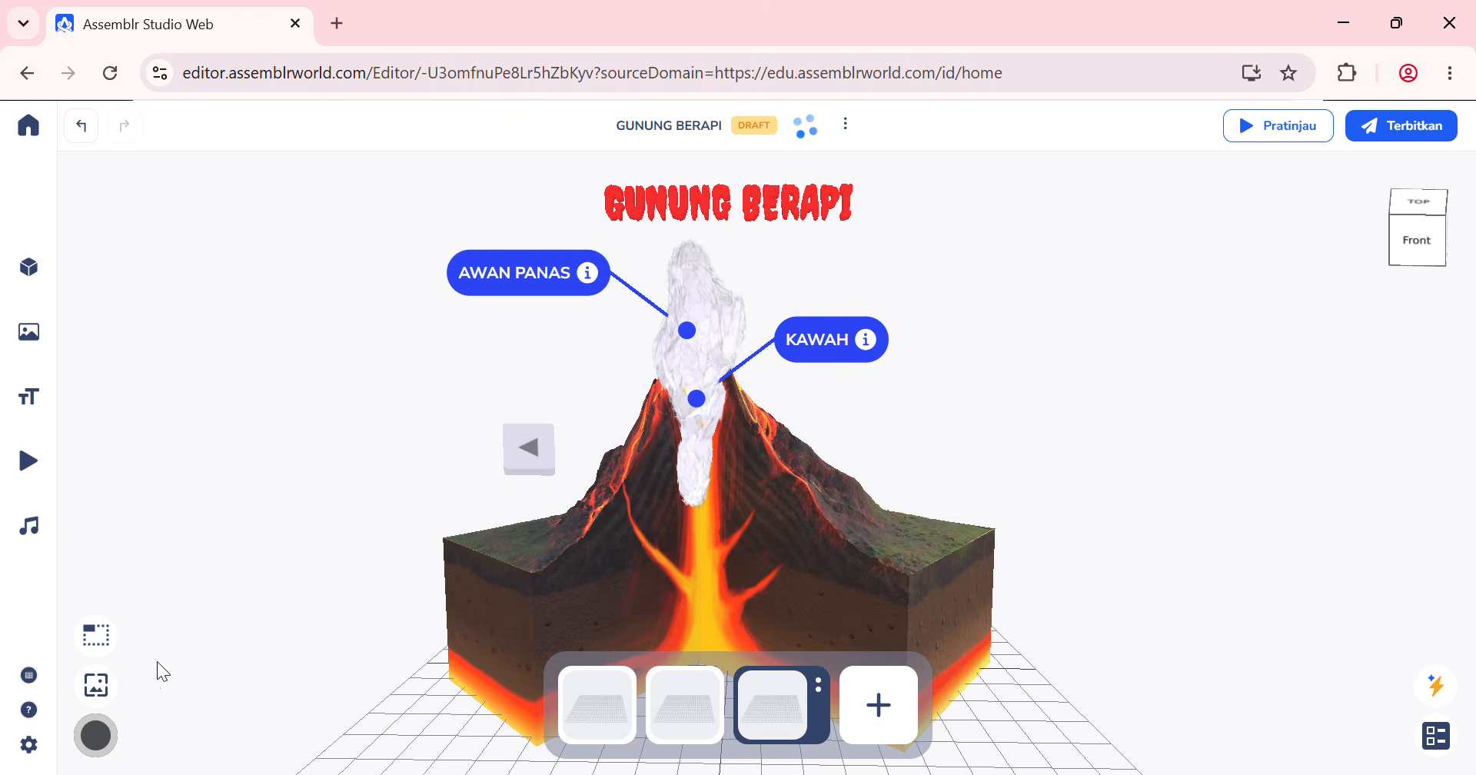
Step: Set the background colour of scene-3 to blue #5e9bf0
left_click(106, 738)
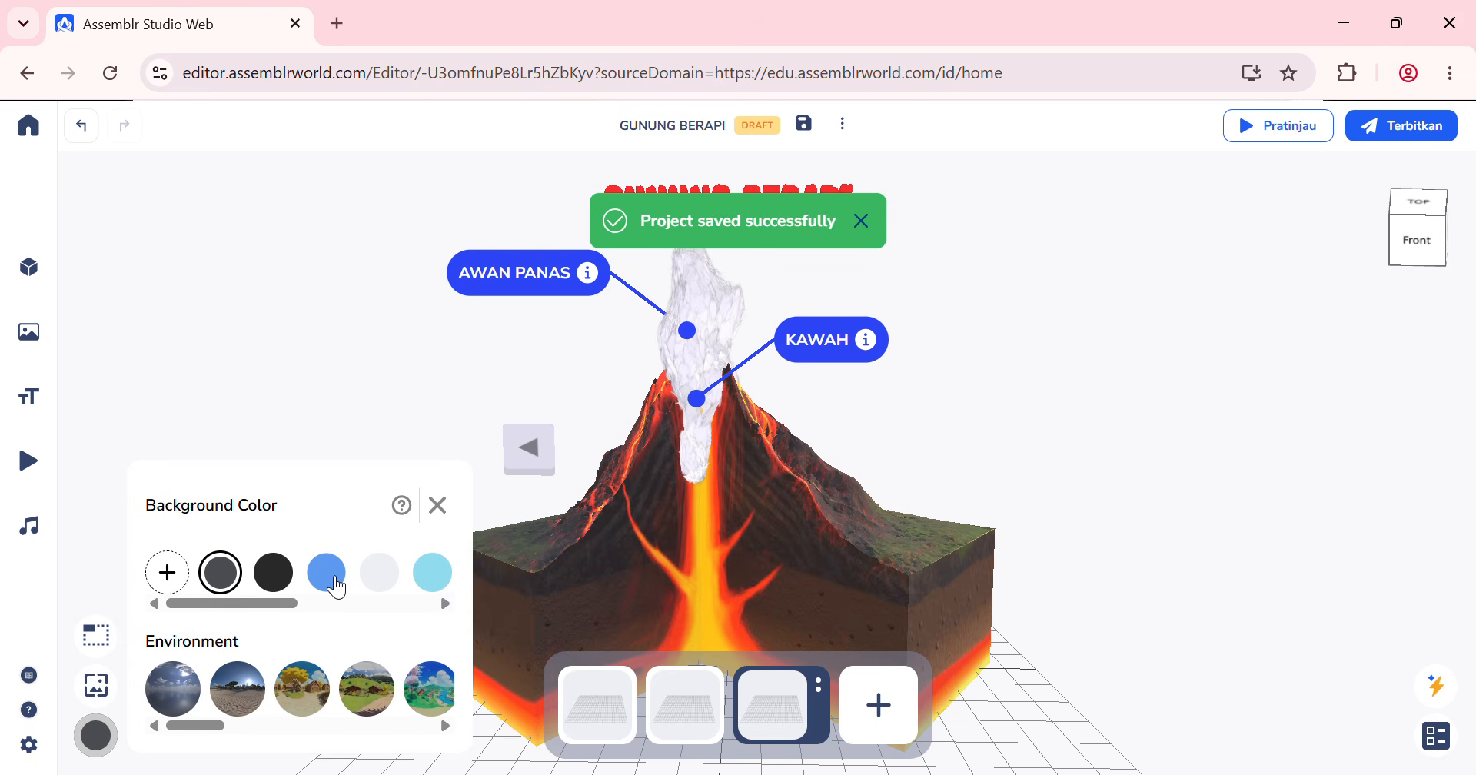
left_click(326, 573)
left_click(1094, 428)
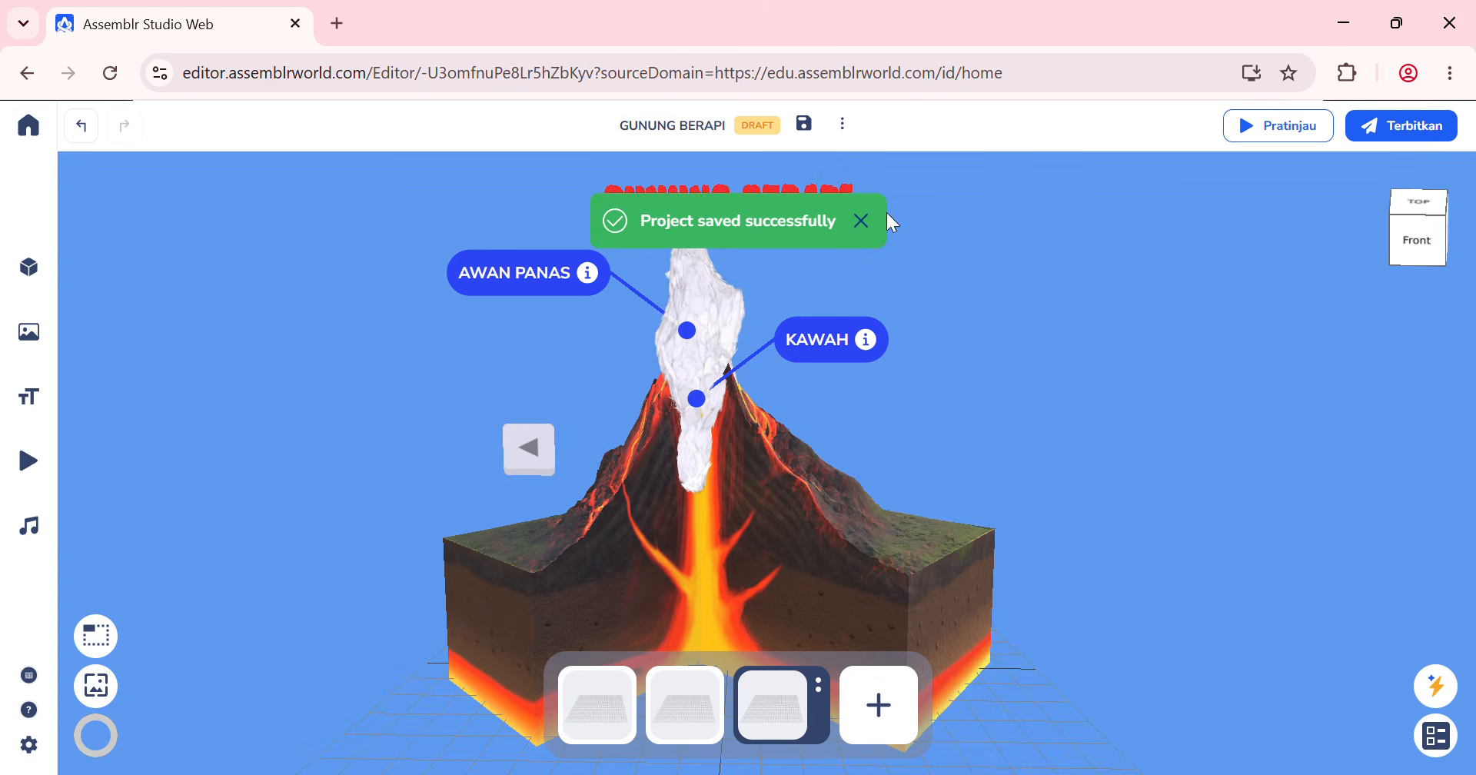
left_click(862, 222)
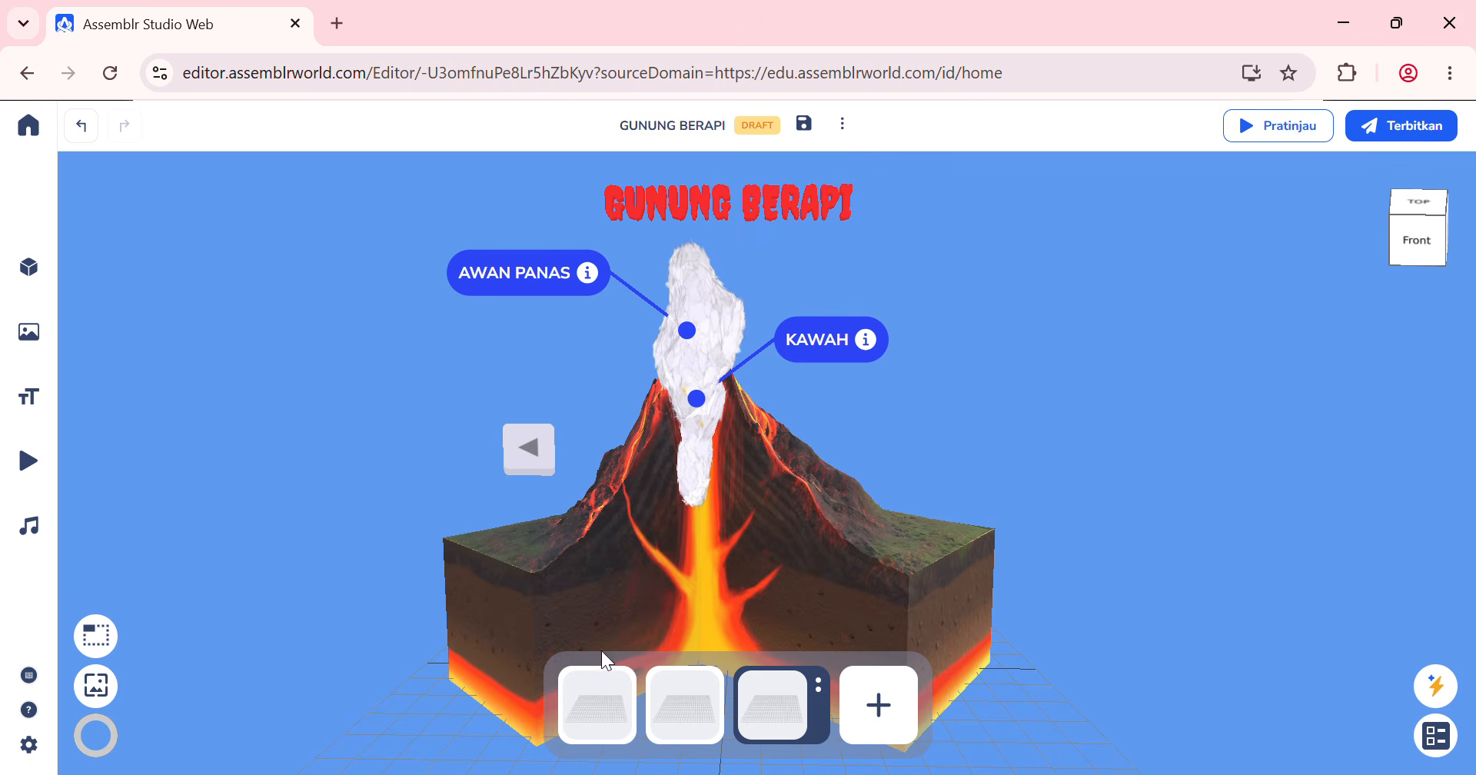
Step: Check the other scenes' backgrounds and return to scene-3
left_click(611, 717)
left_click(696, 705)
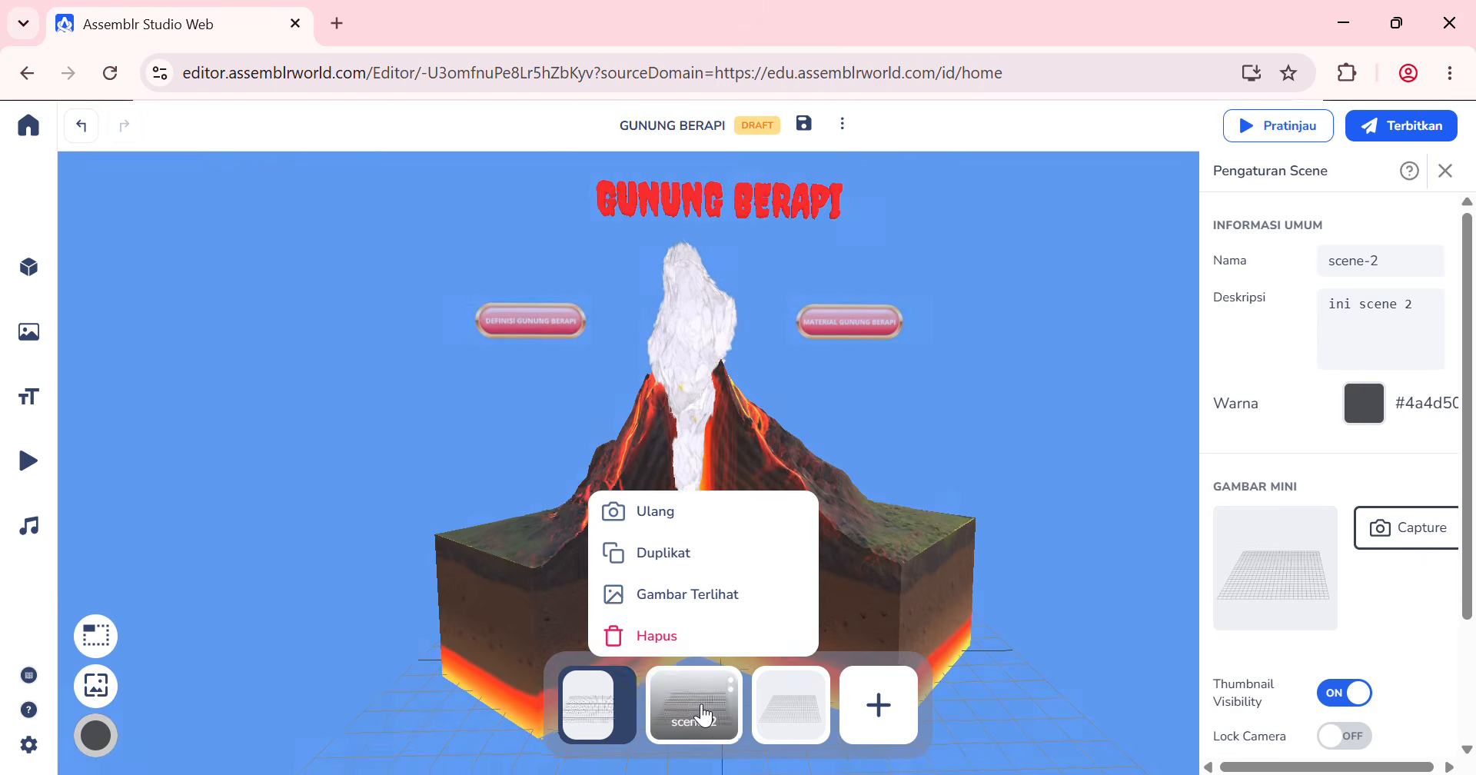
left_click(780, 711)
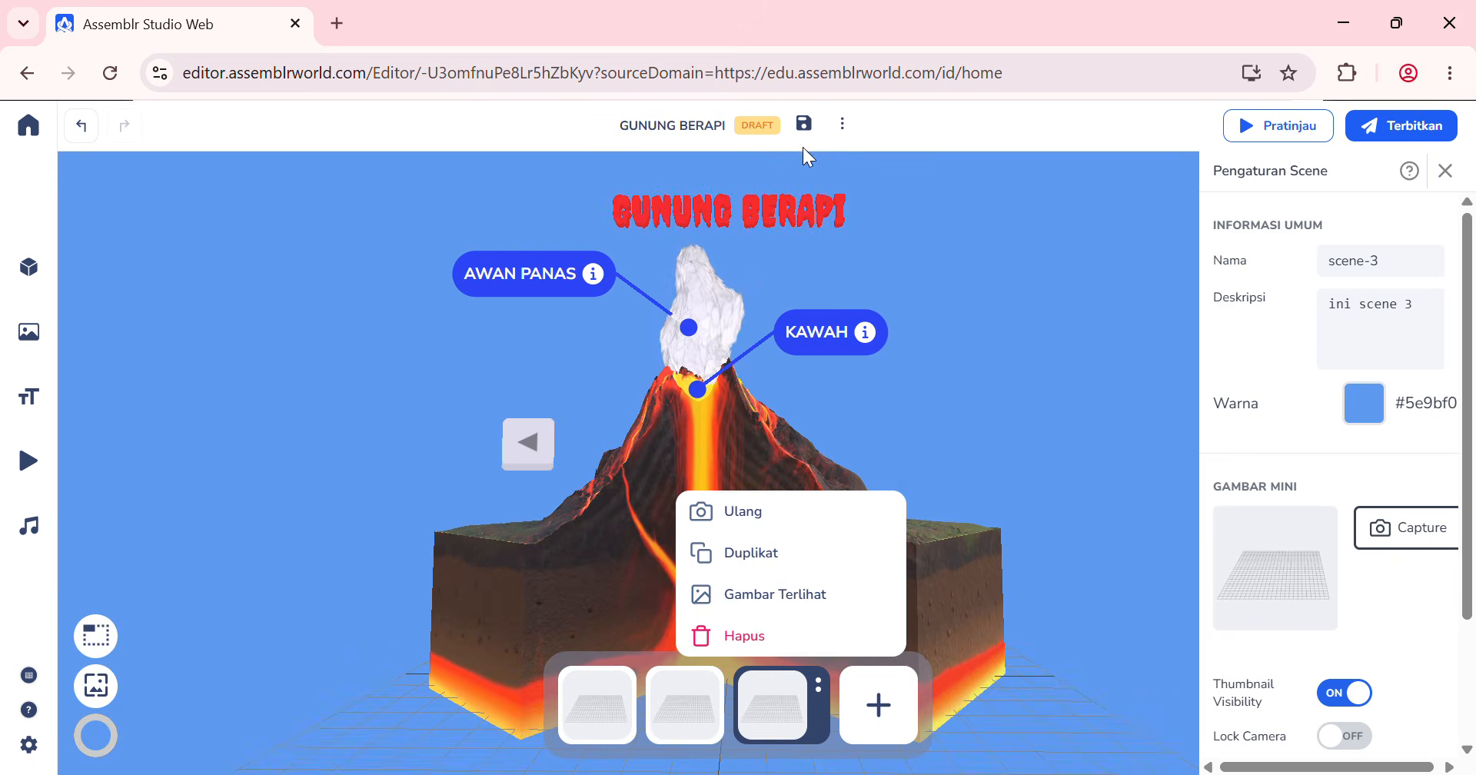
Step: Save the GUNUNG BERAPI project and dismiss the save notification
left_click(803, 126)
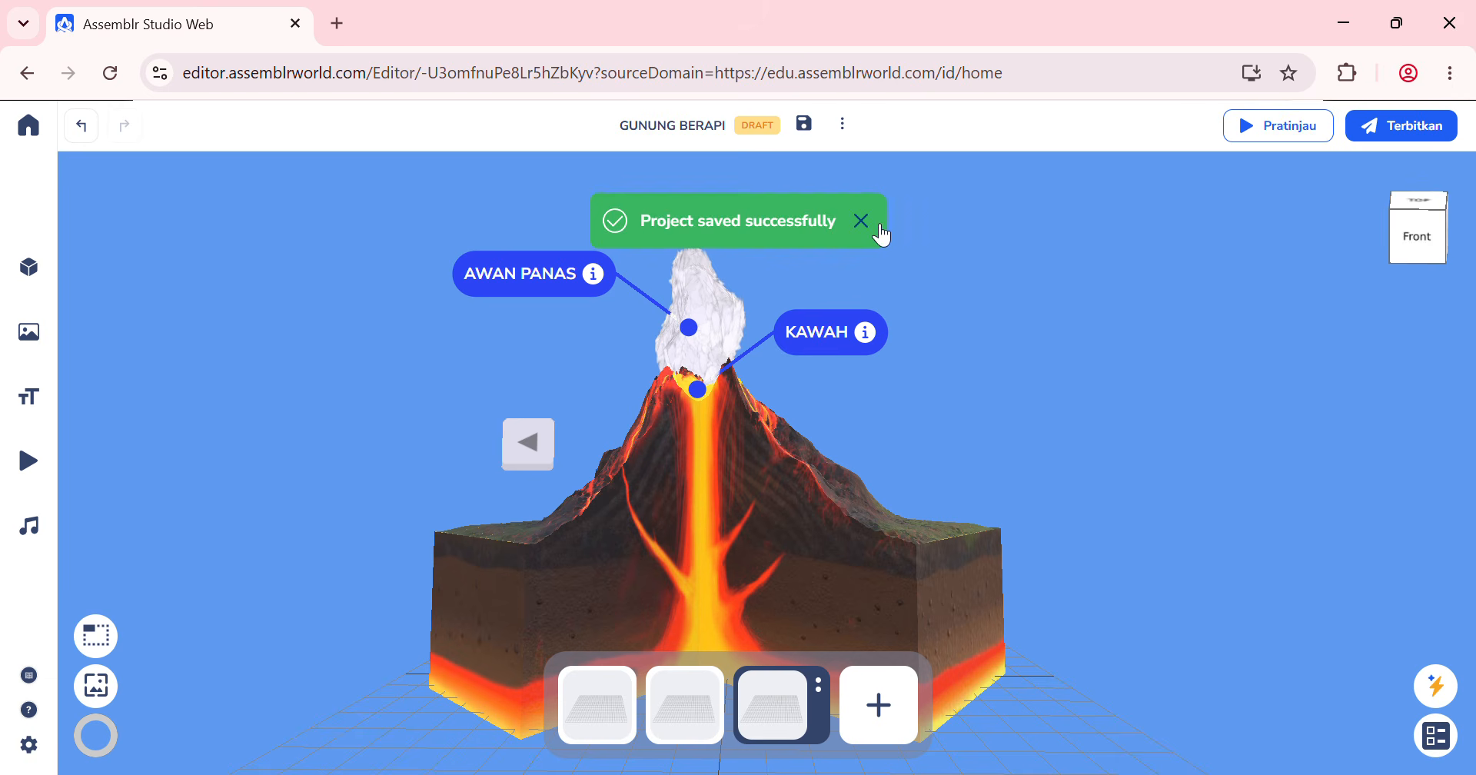
left_click(861, 221)
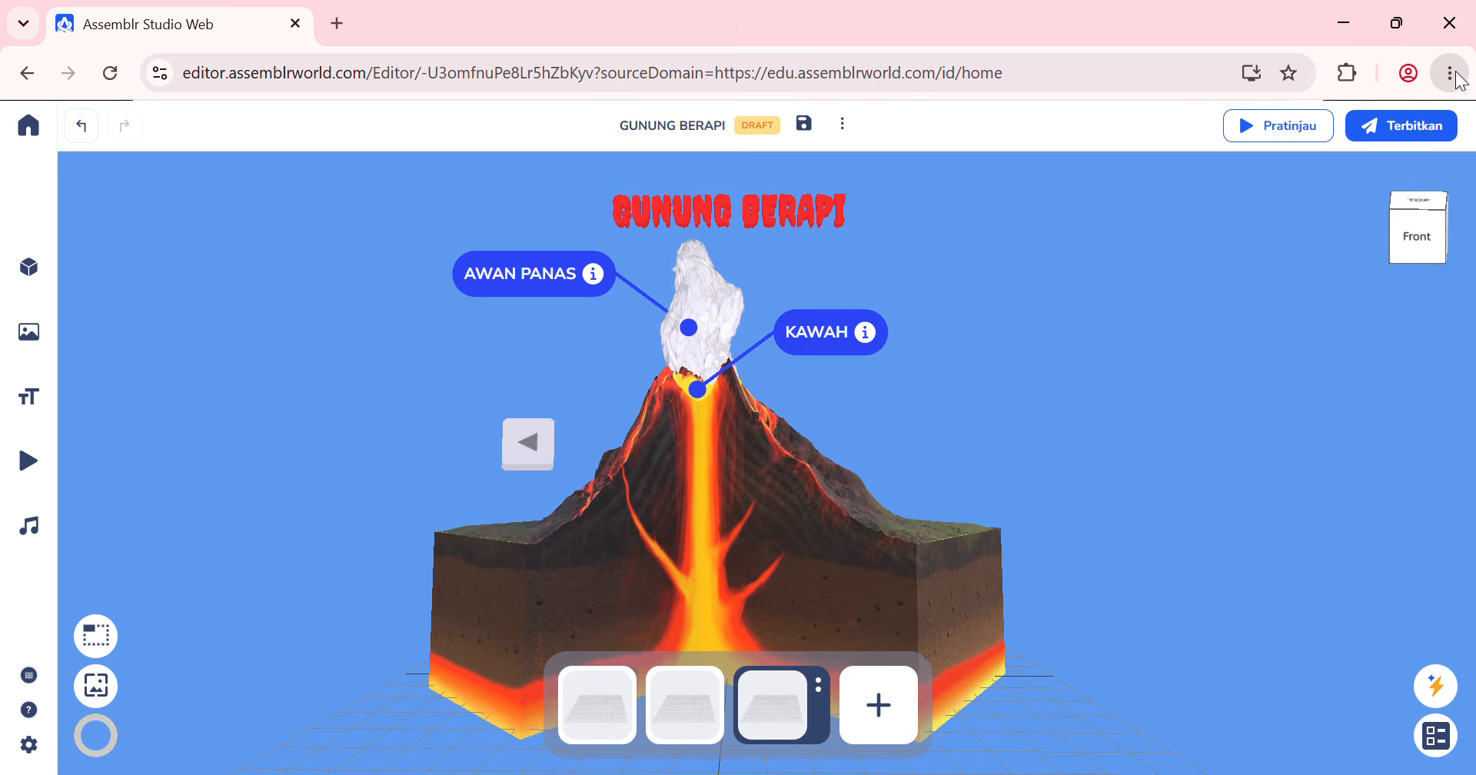
key("ctrl+minus")
key("ctrl+minus")
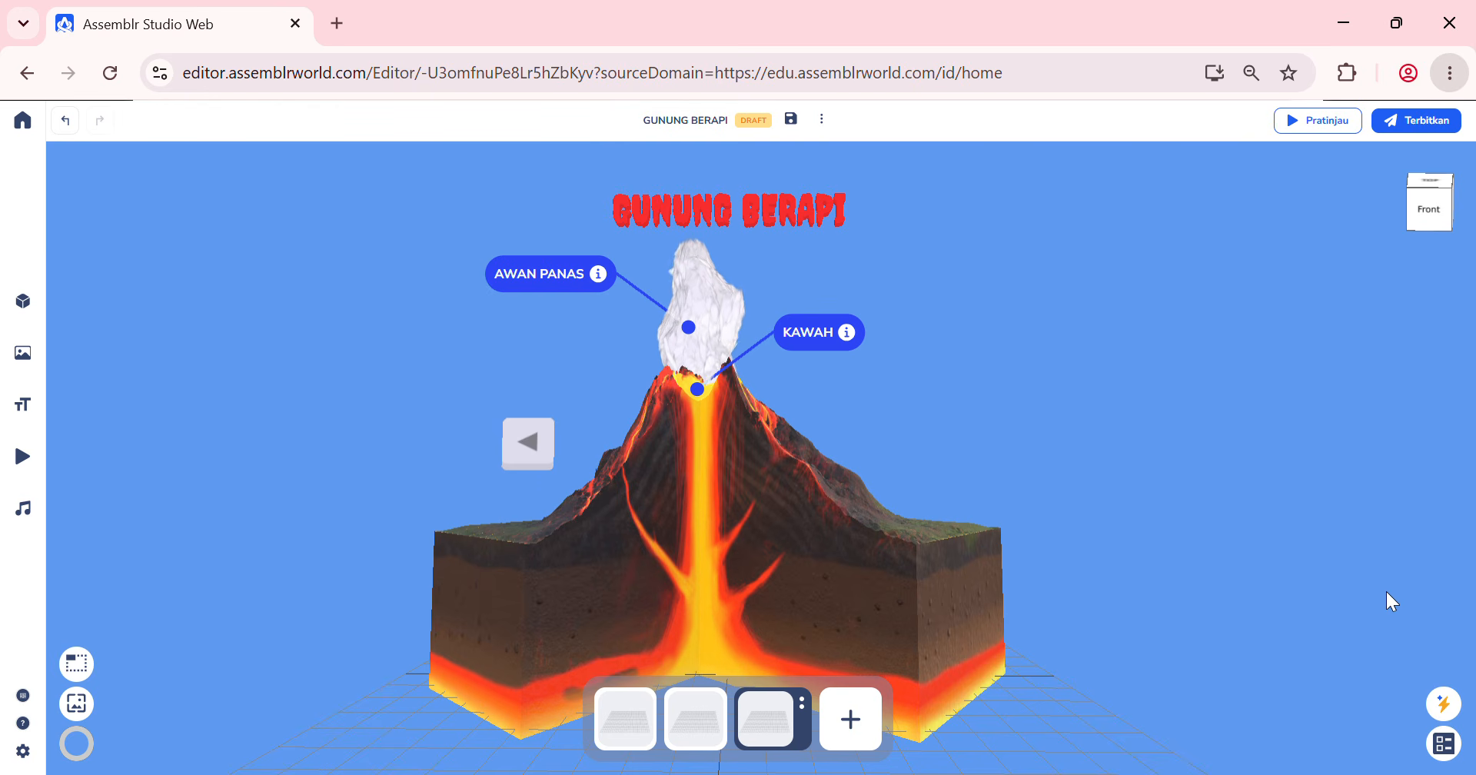
scroll(1387, 592, "up", 4, "ctrl")
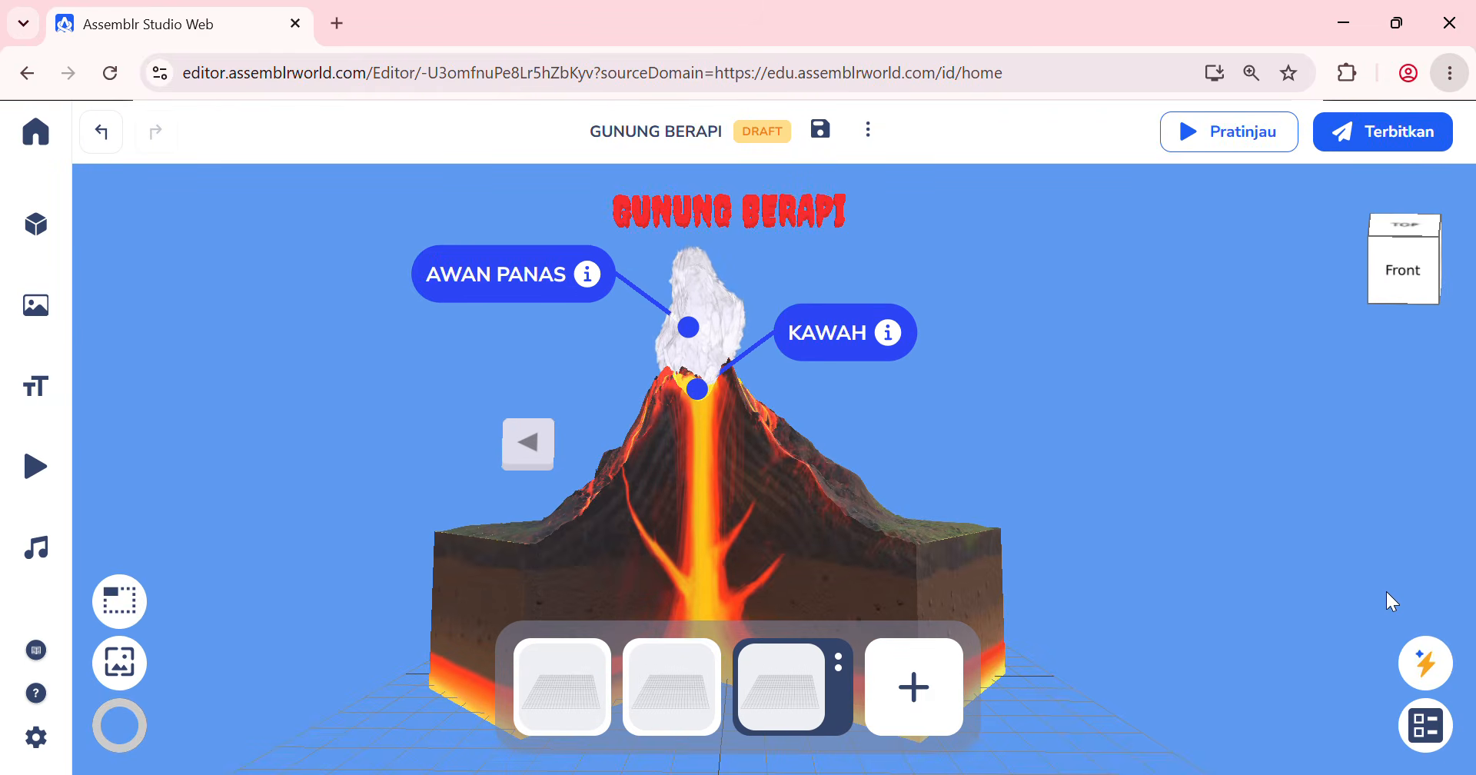
scroll(1387, 592, "up", 1, "ctrl")
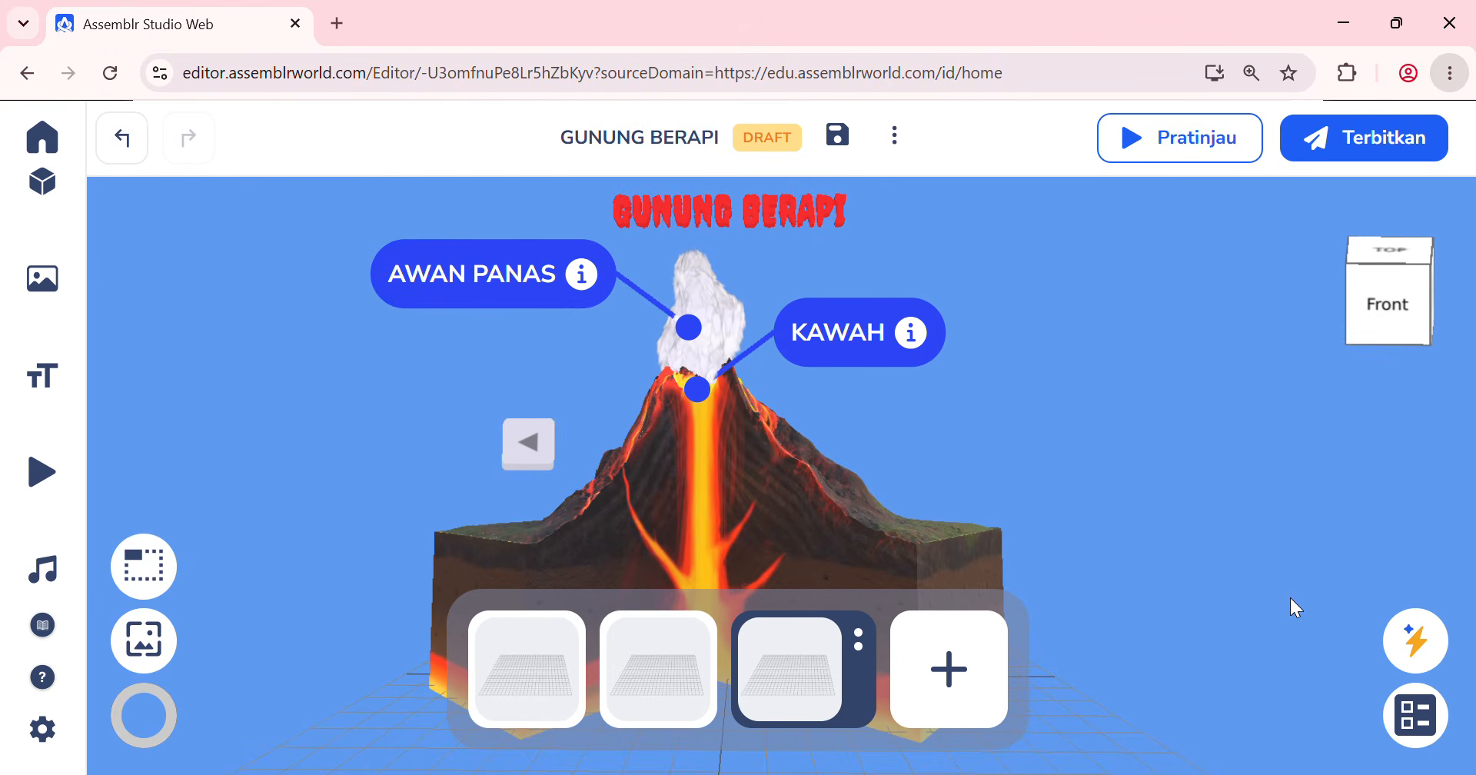
scroll(1291, 599, "down", 2, "ctrl")
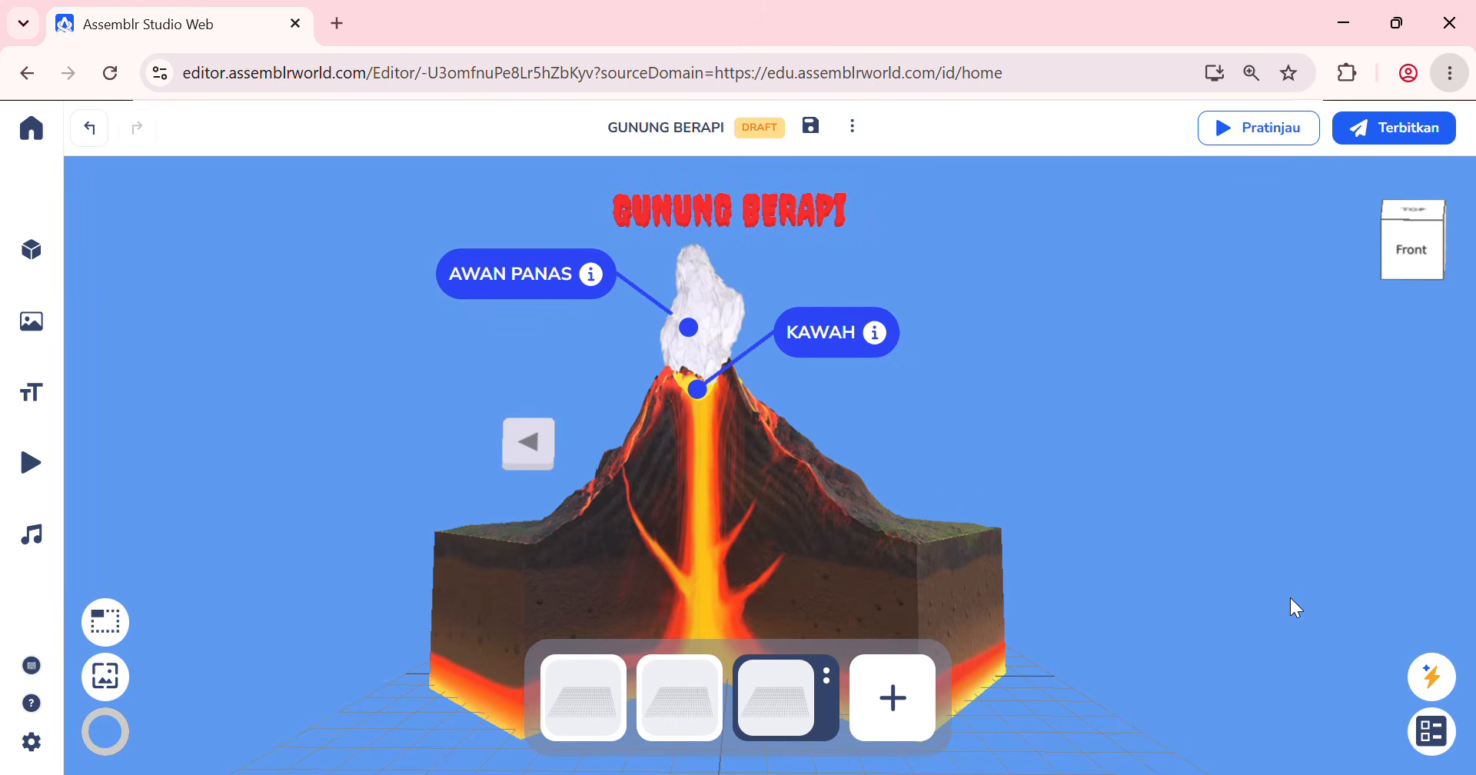
scroll(1290, 599, "down", 1, "ctrl")
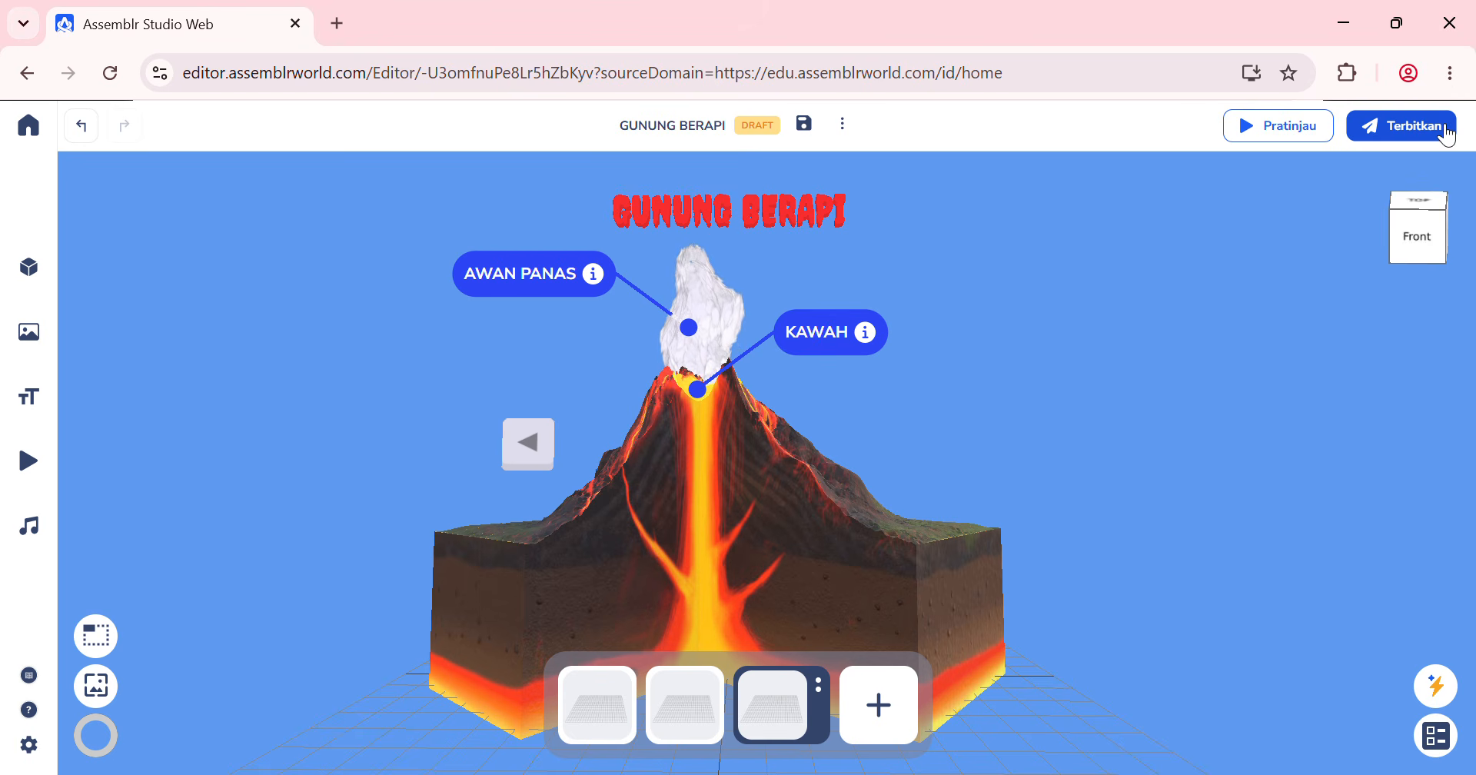
Step: Start publishing the project from scene-1 and capture a thumbnail with the volcano centred in the frame
left_click(603, 714)
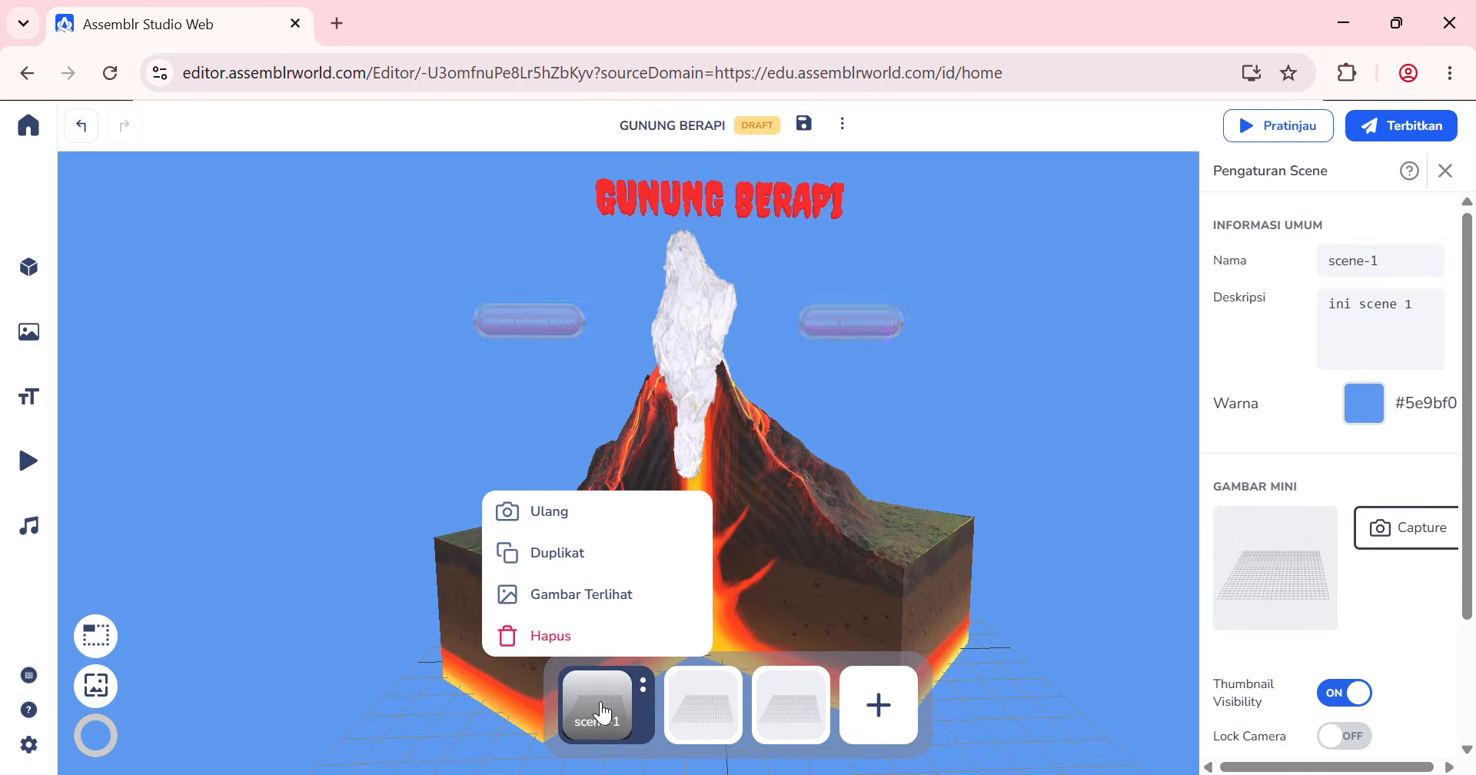
left_click(989, 403)
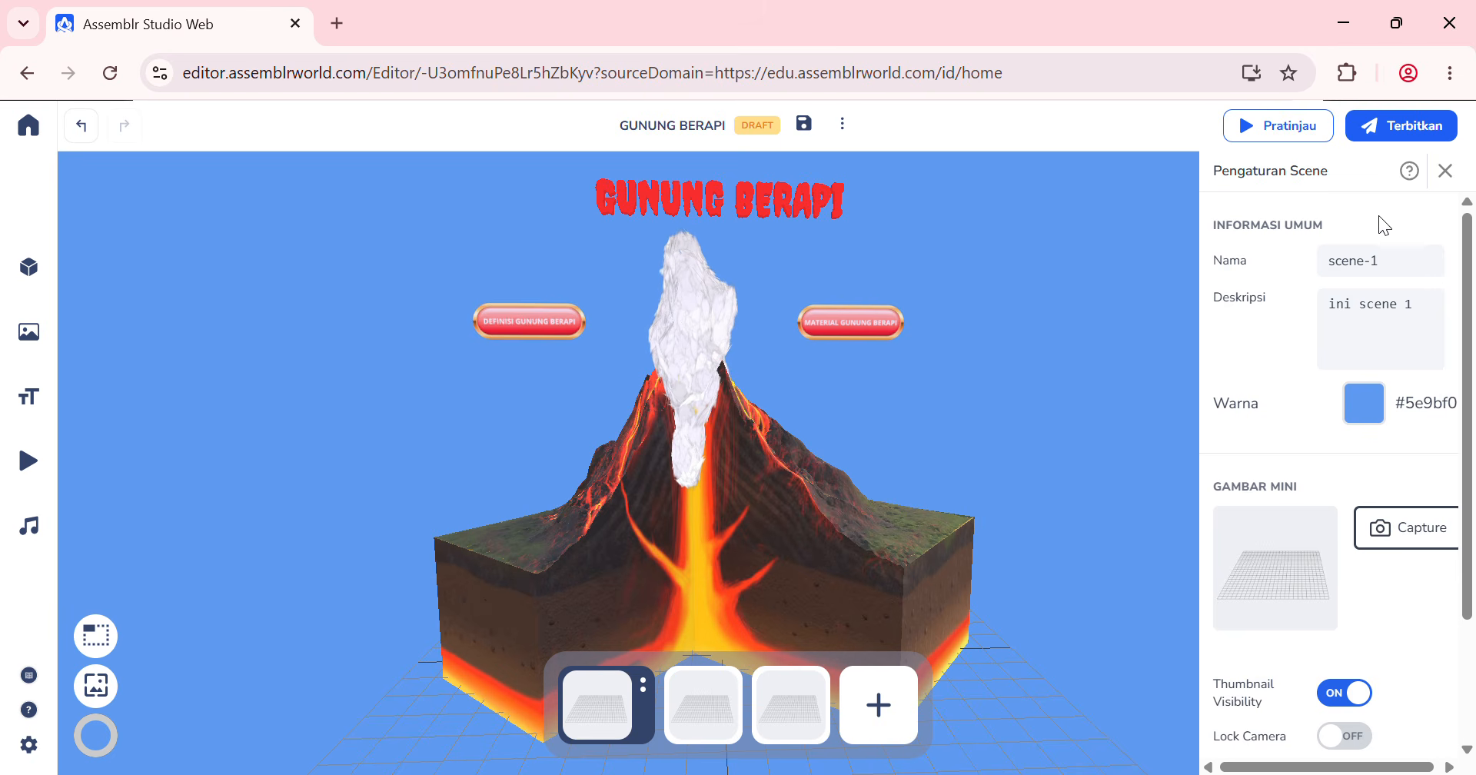
left_click(1452, 125)
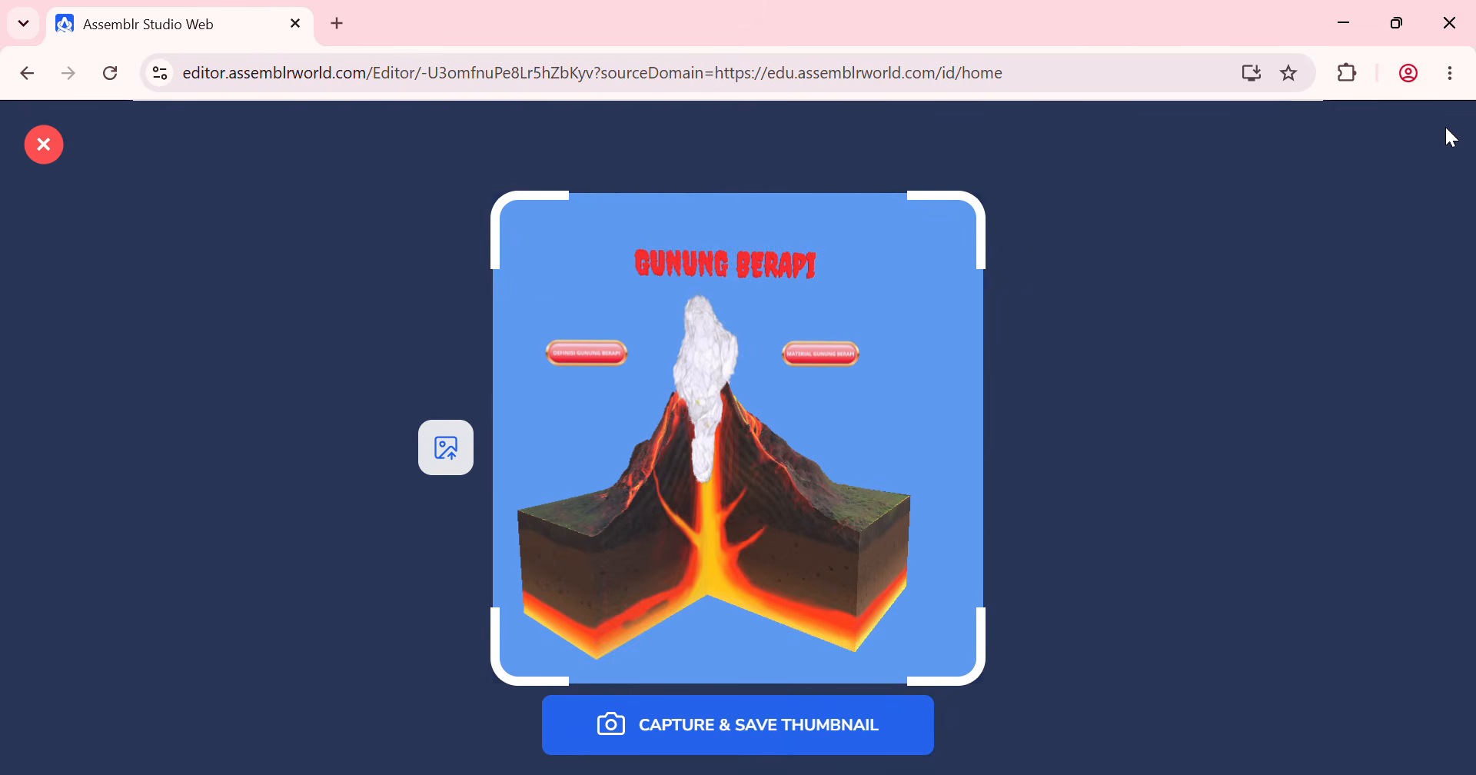
right_click_drag(901, 386, 921, 385)
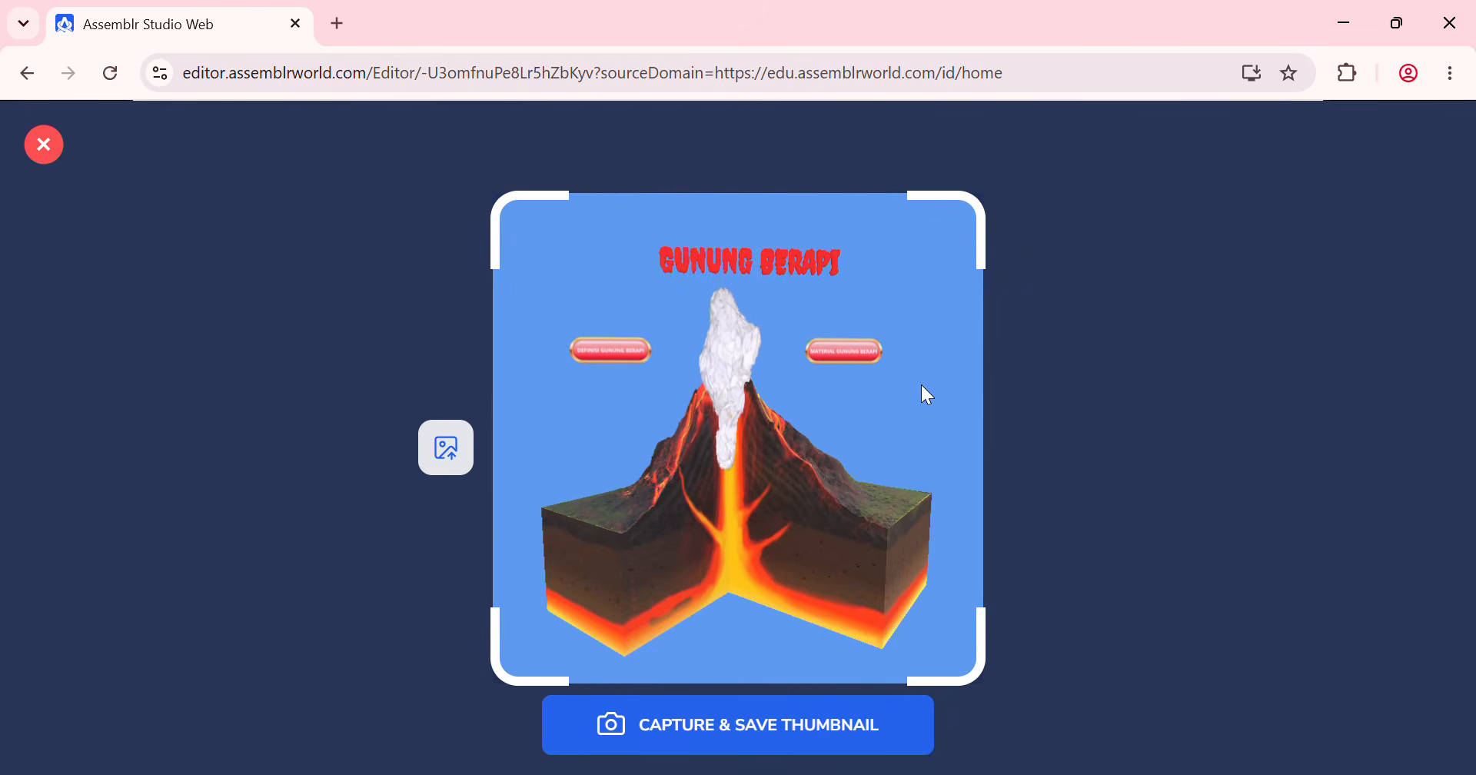
left_click(688, 732)
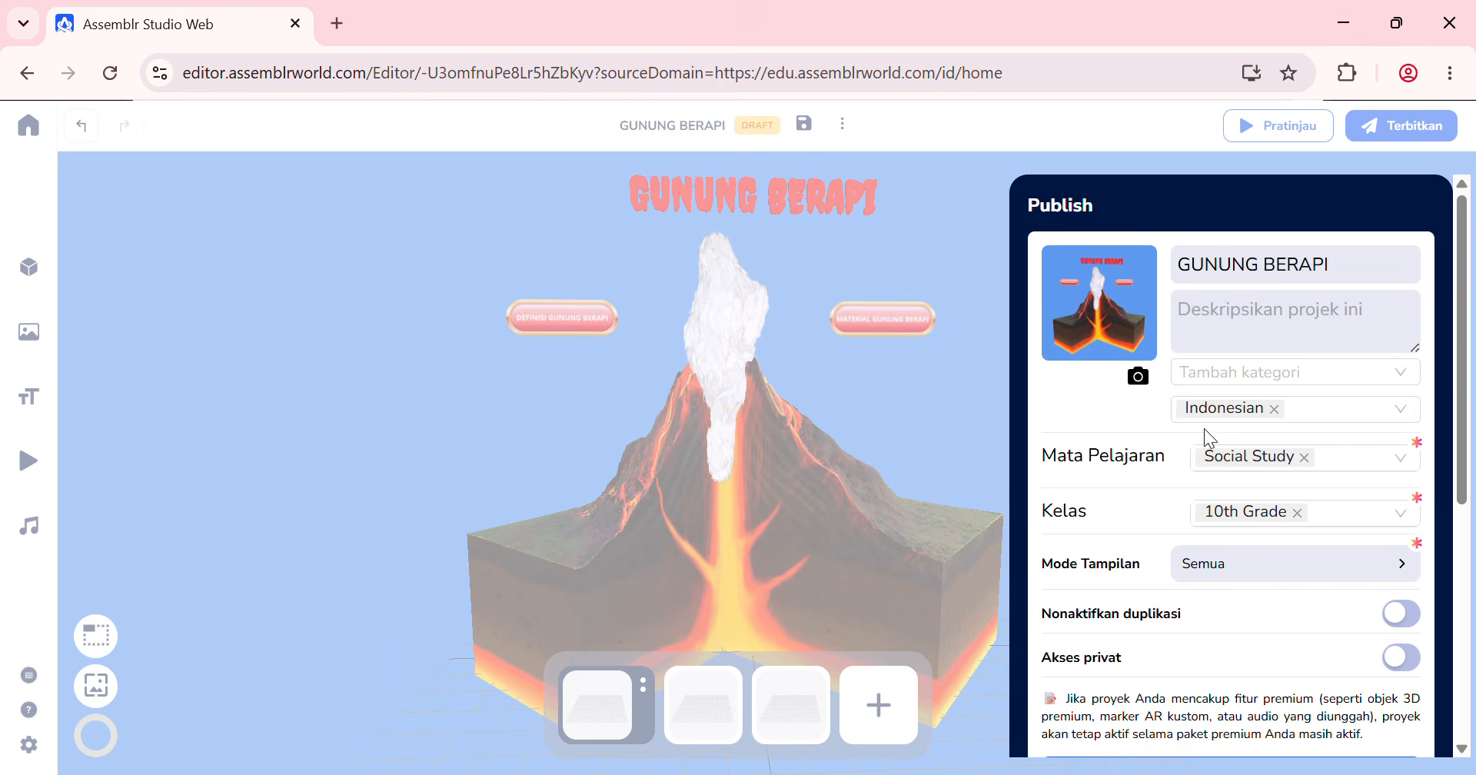
Step: Keep all three display modes selected, enable Nonaktifkan duplikasi, and leave Akses privat off
left_click(1216, 570)
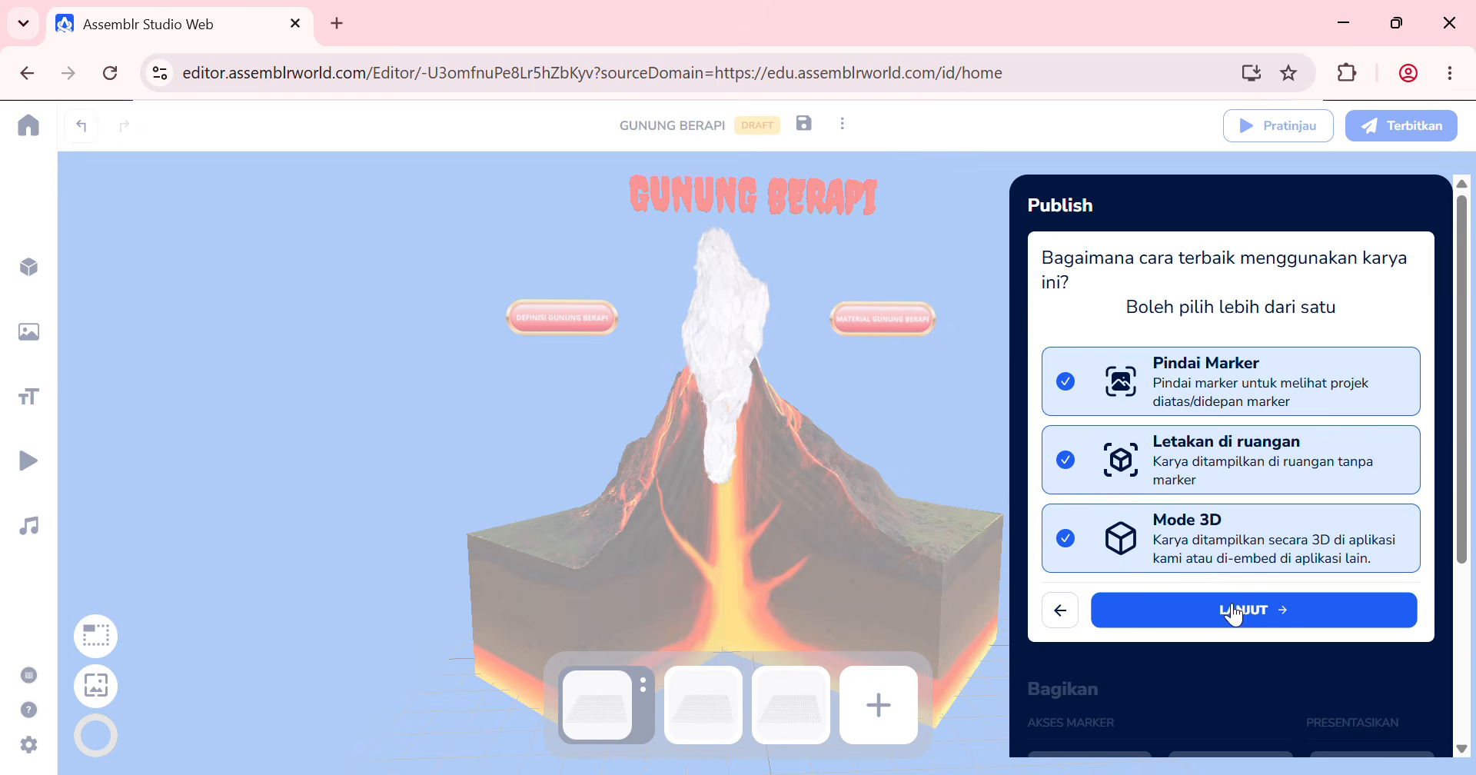
left_click(1226, 606)
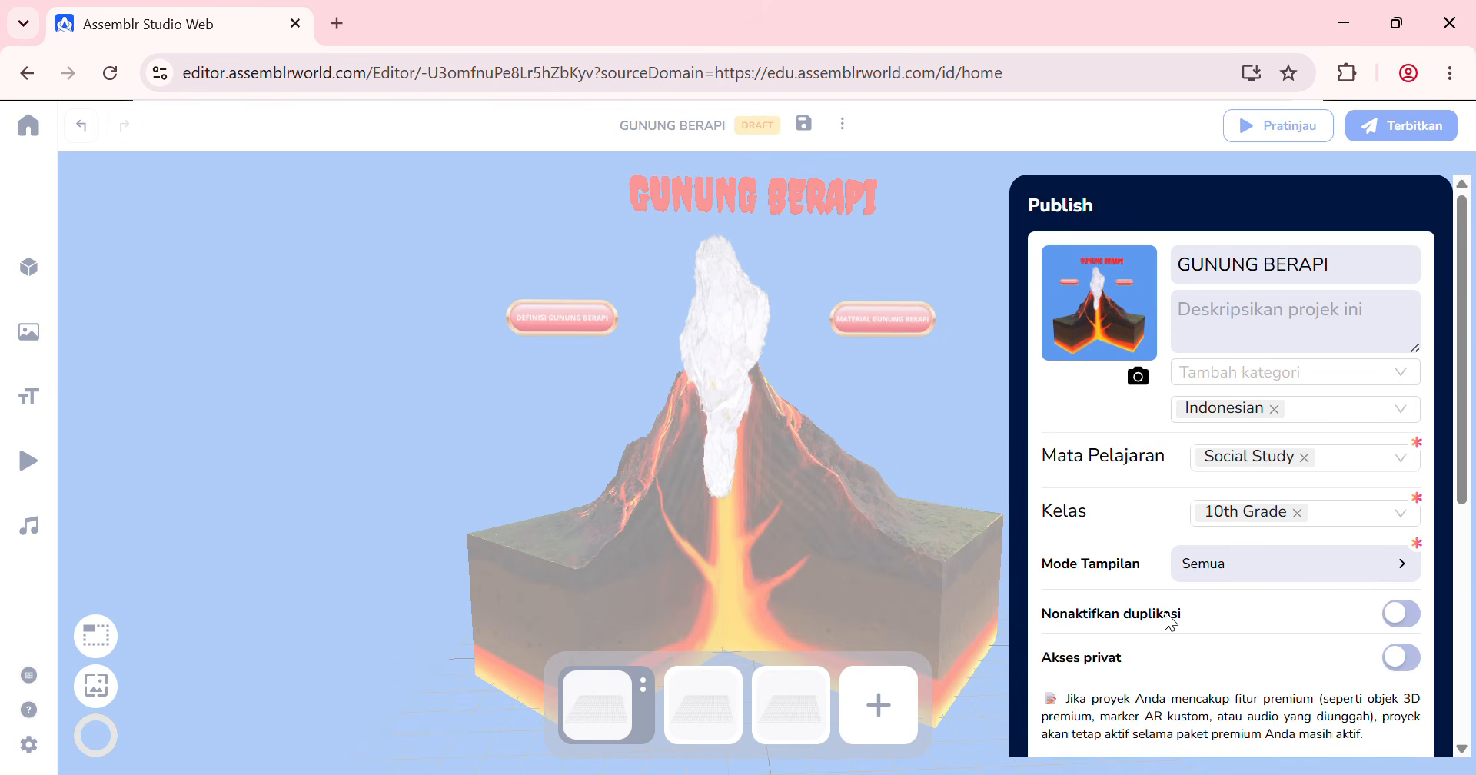
left_click(1416, 621)
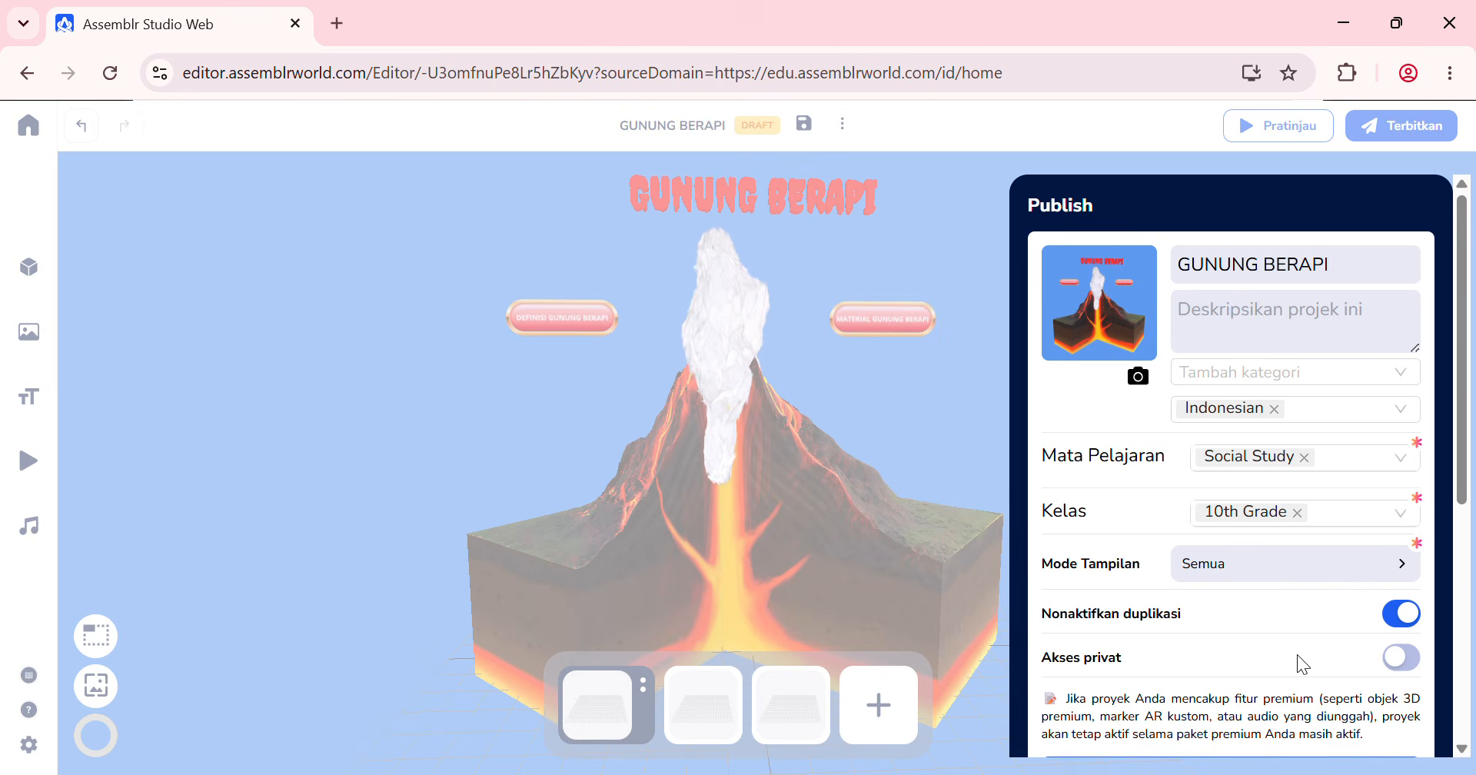
left_click(1420, 663)
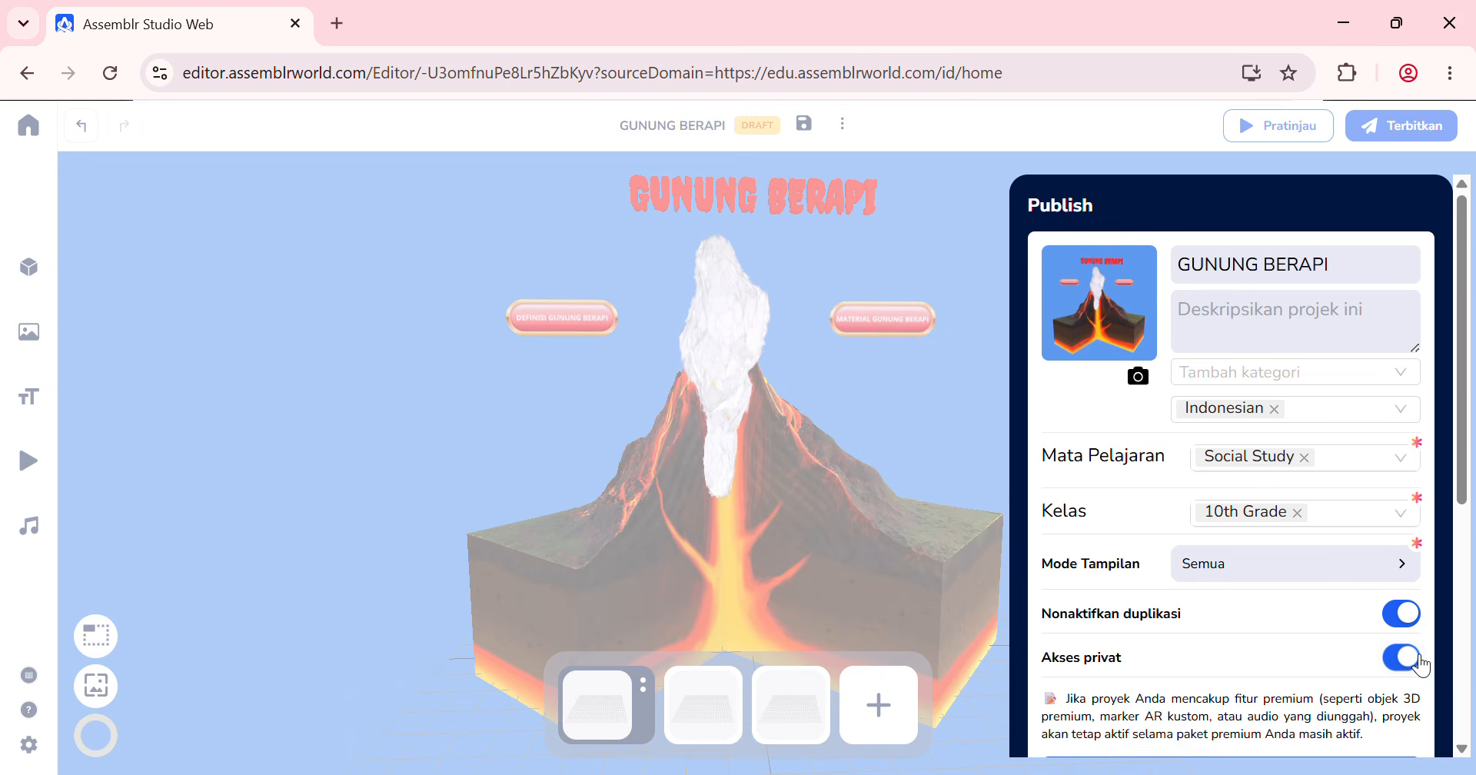
left_click(1388, 662)
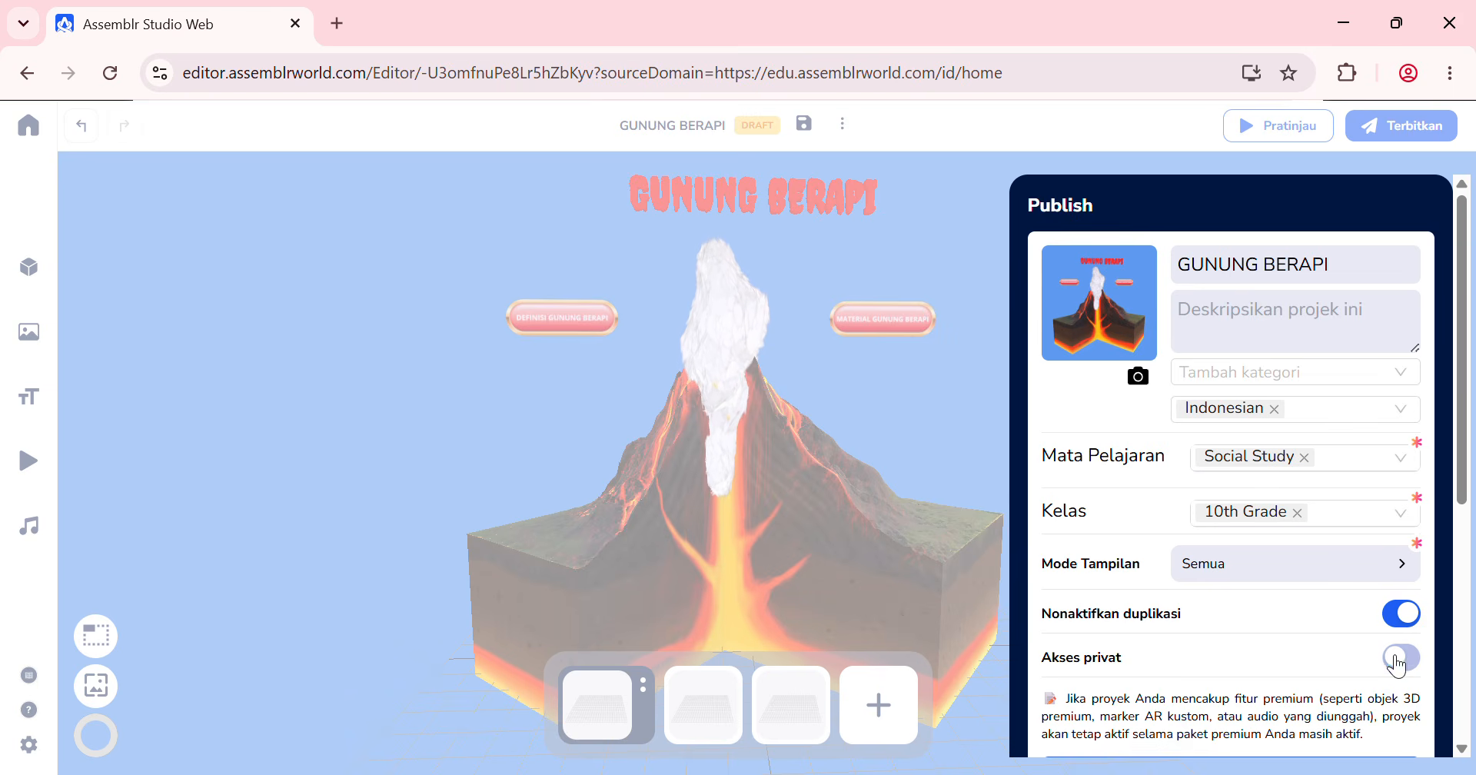
Step: Set the project purpose to Simulasi without extra usage information and publish the project
scroll(1262, 584, "down", 2)
scroll(1261, 584, "down", 1)
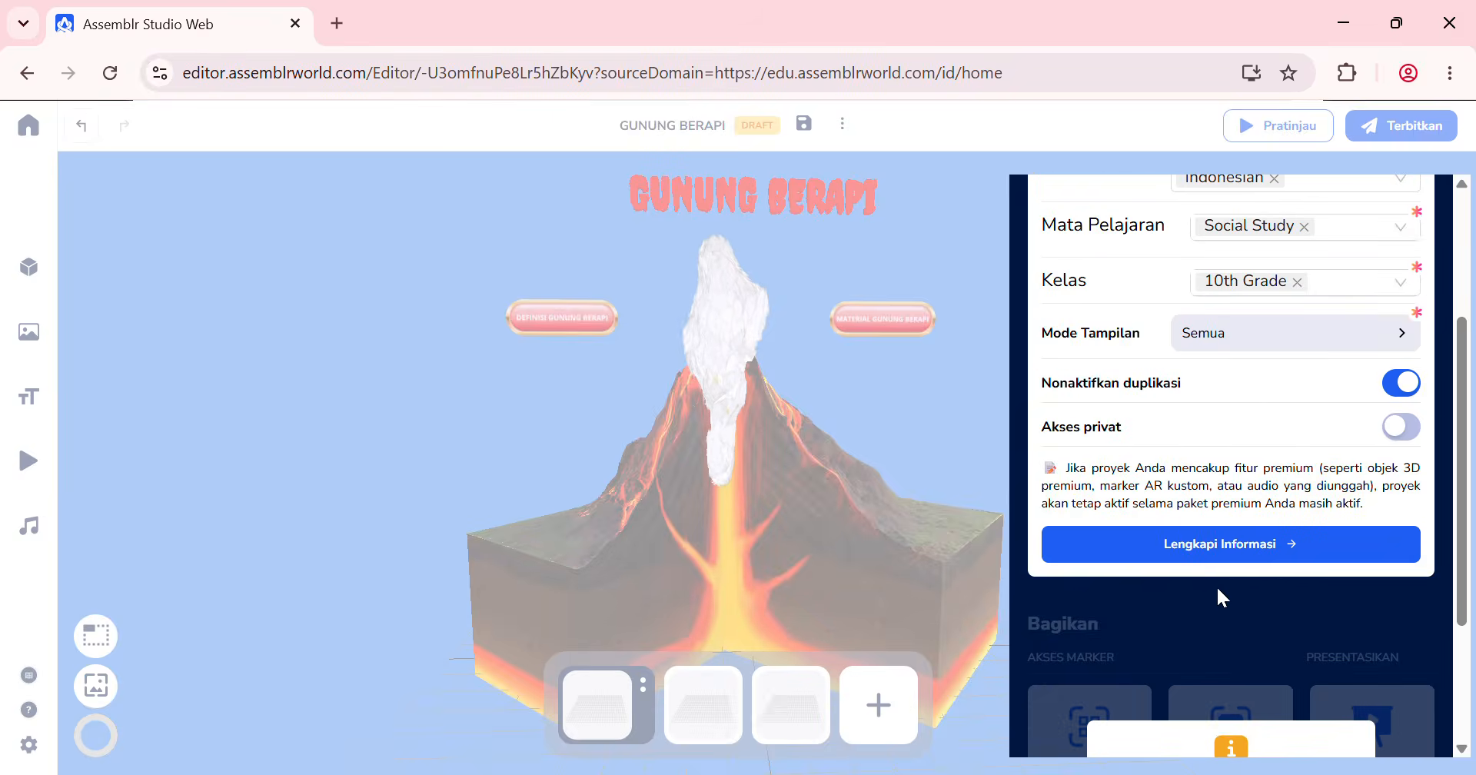
left_click(1223, 545)
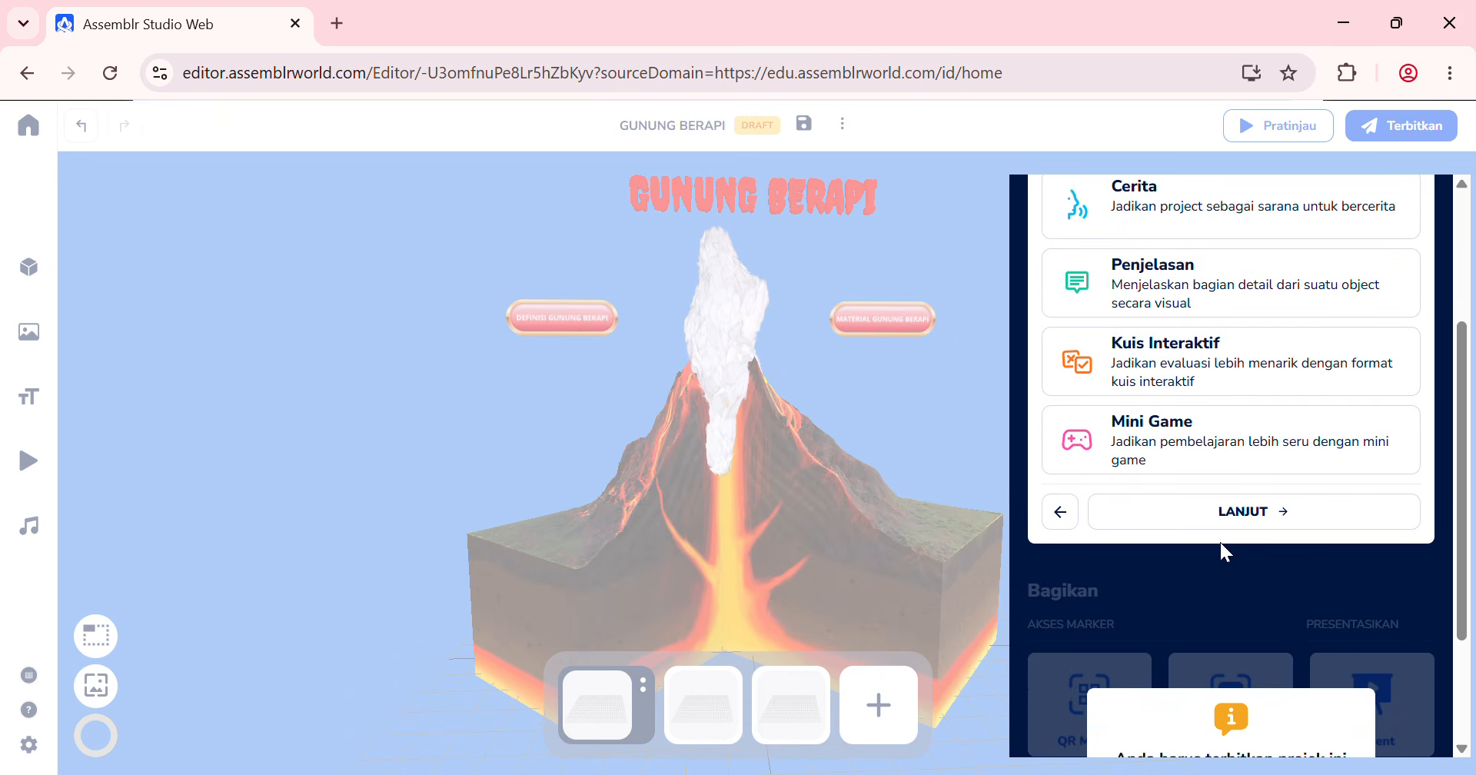
scroll(1185, 470, "up", 2)
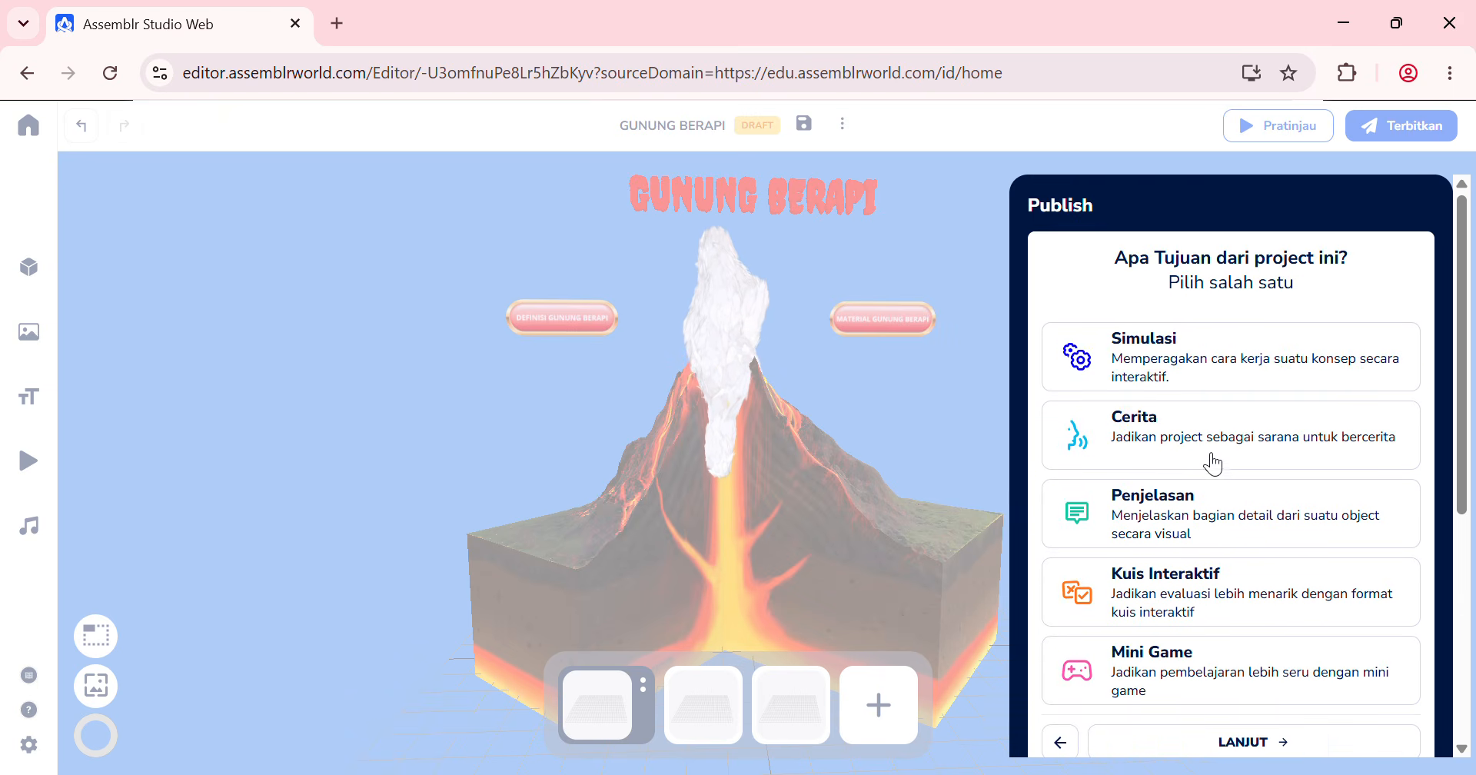
left_click(1152, 362)
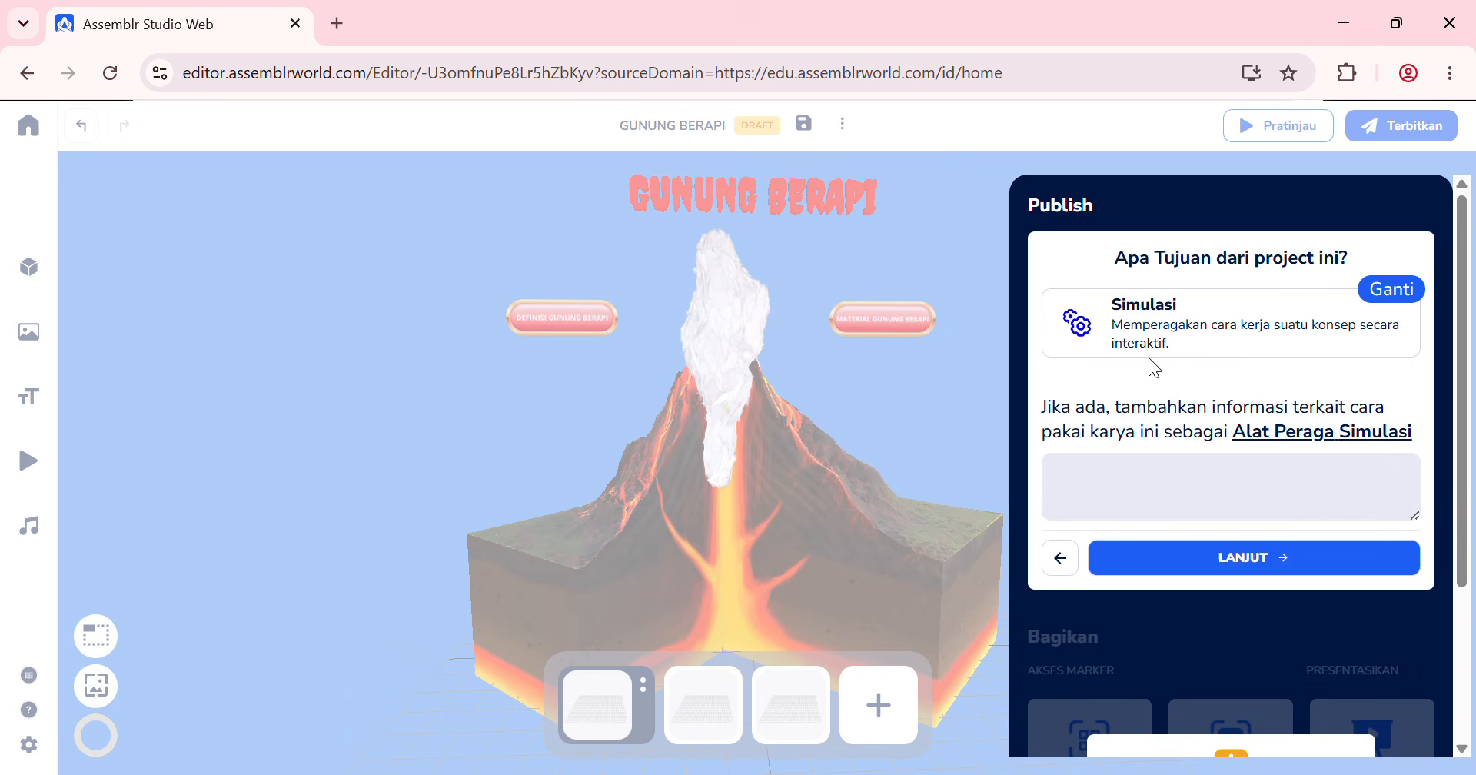
left_click(1250, 560)
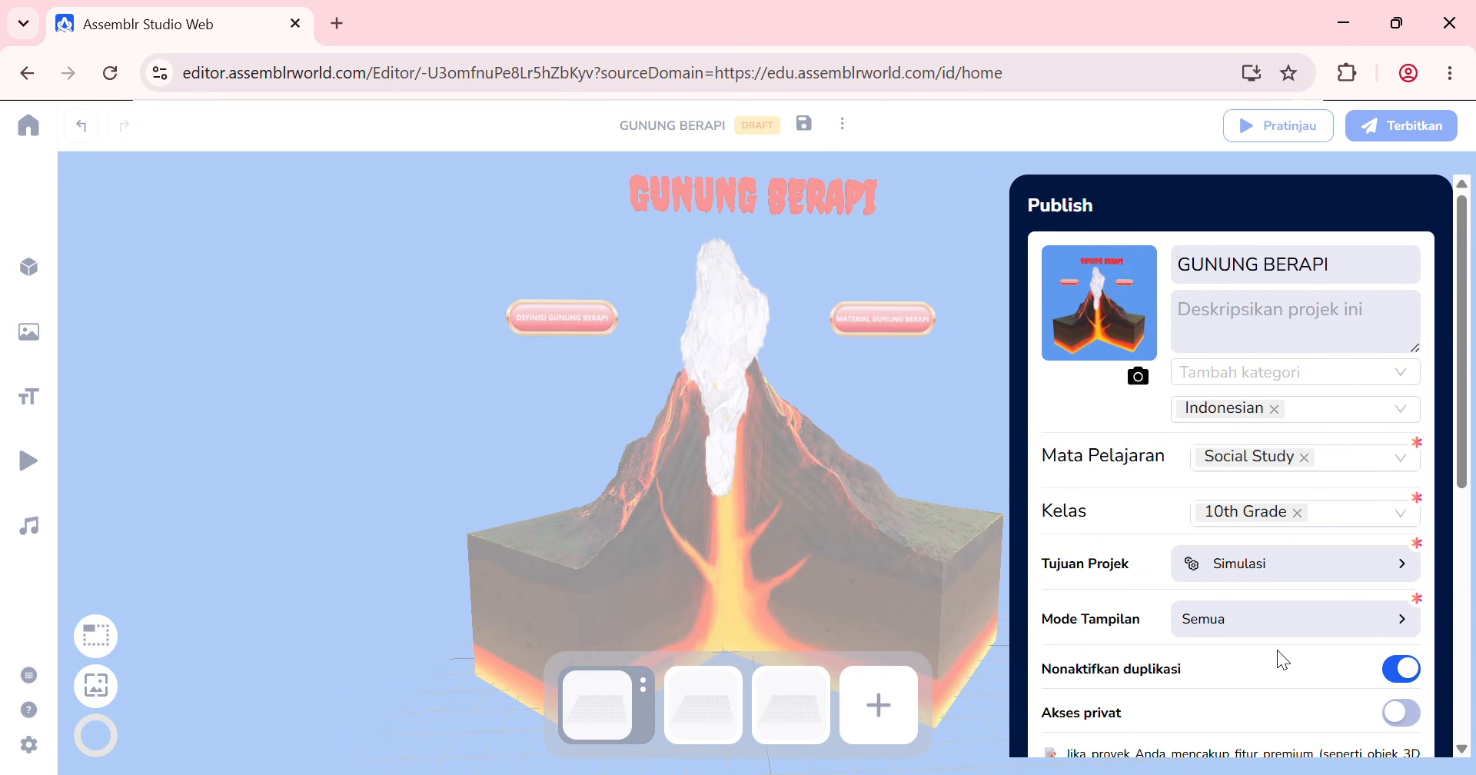
scroll(1270, 632, "down", 3)
left_click(1249, 607)
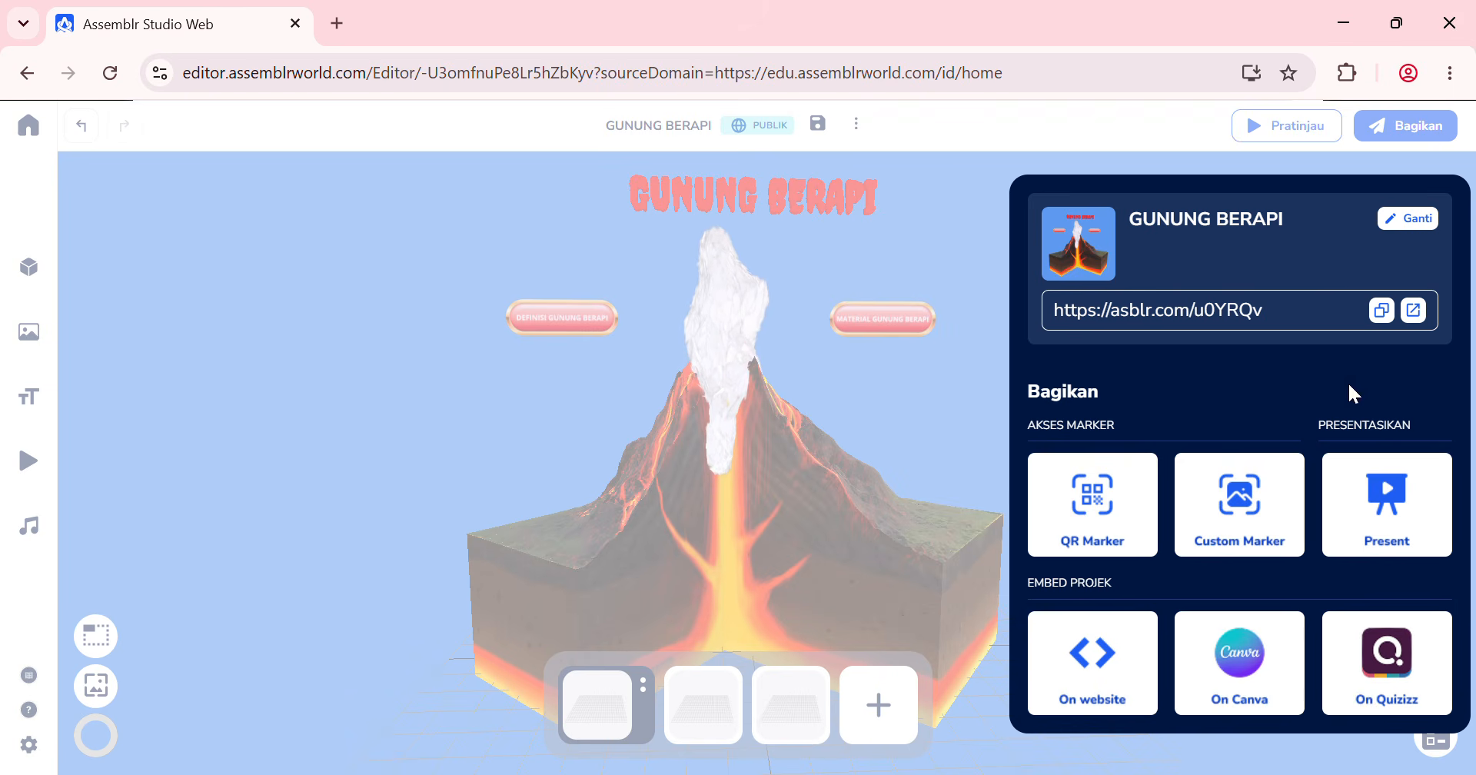
left_click(1381, 310)
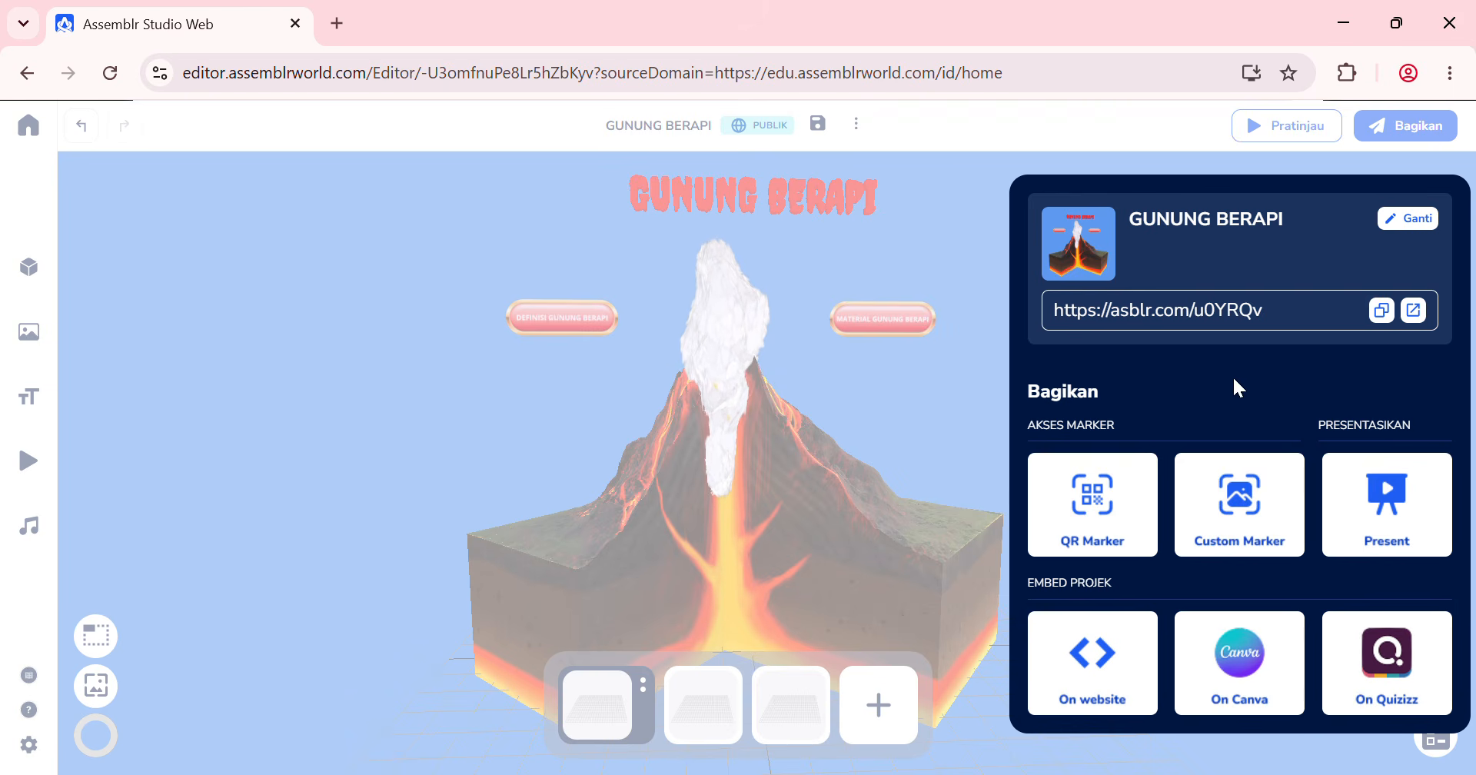
left_click(955, 220)
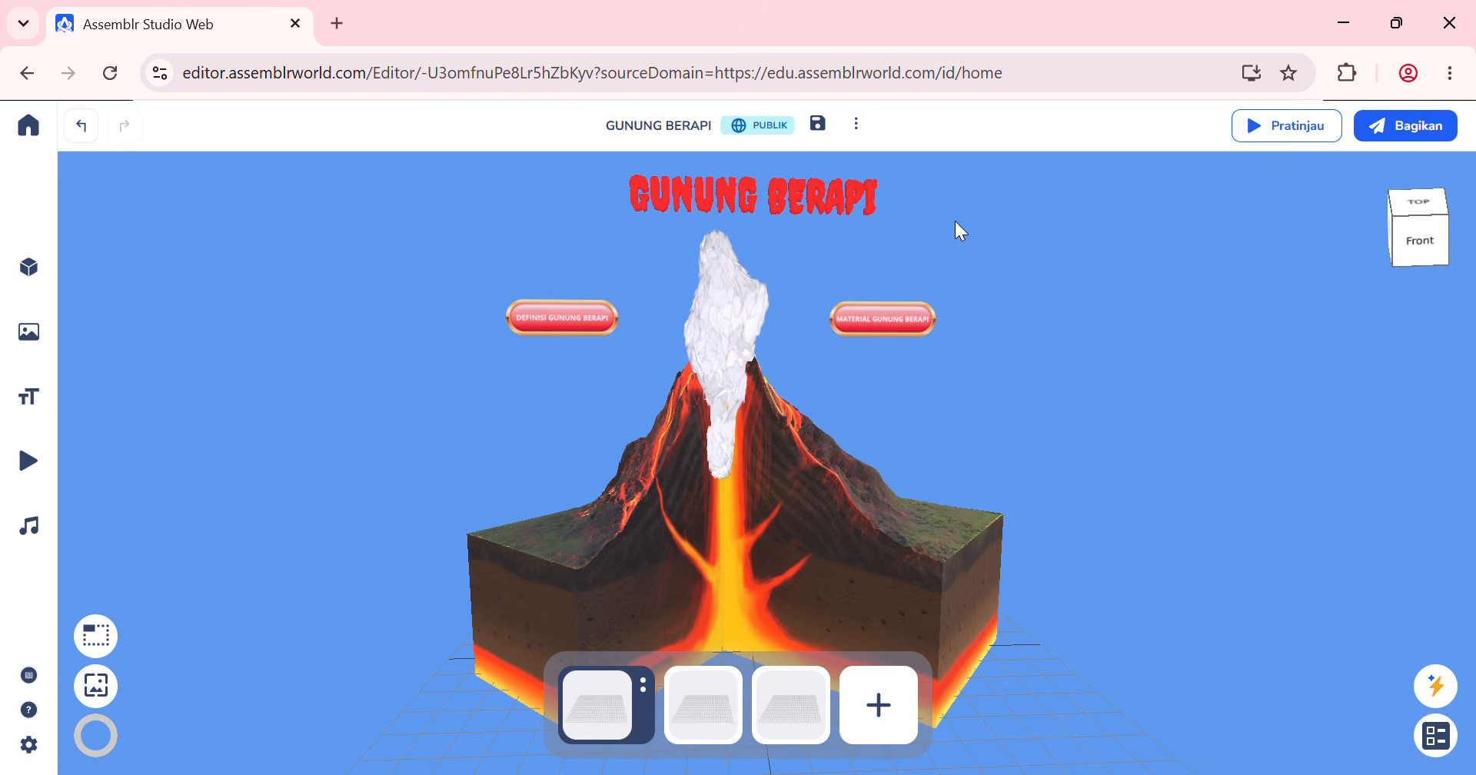
left_click(334, 25)
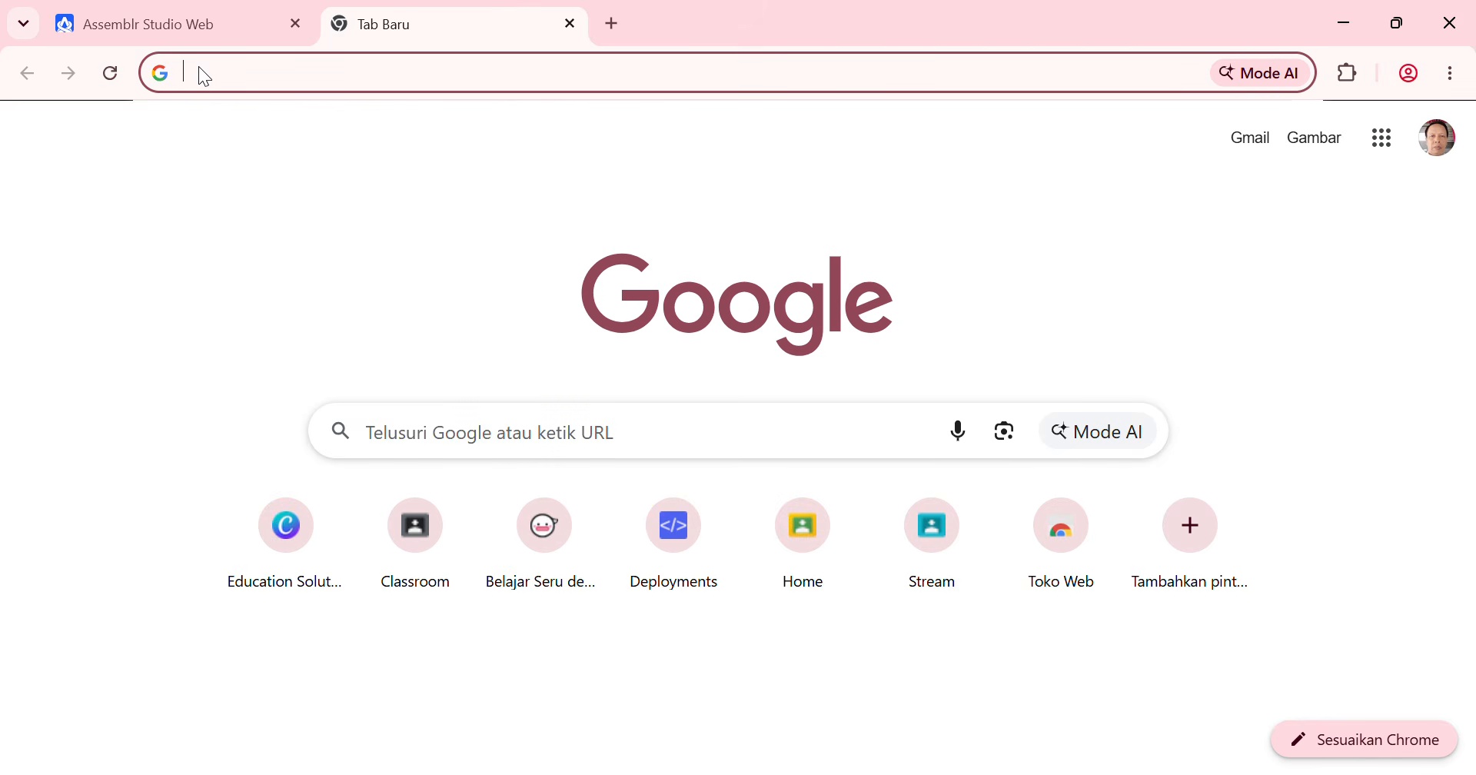
type("https://asblr.com/u0YRQv")
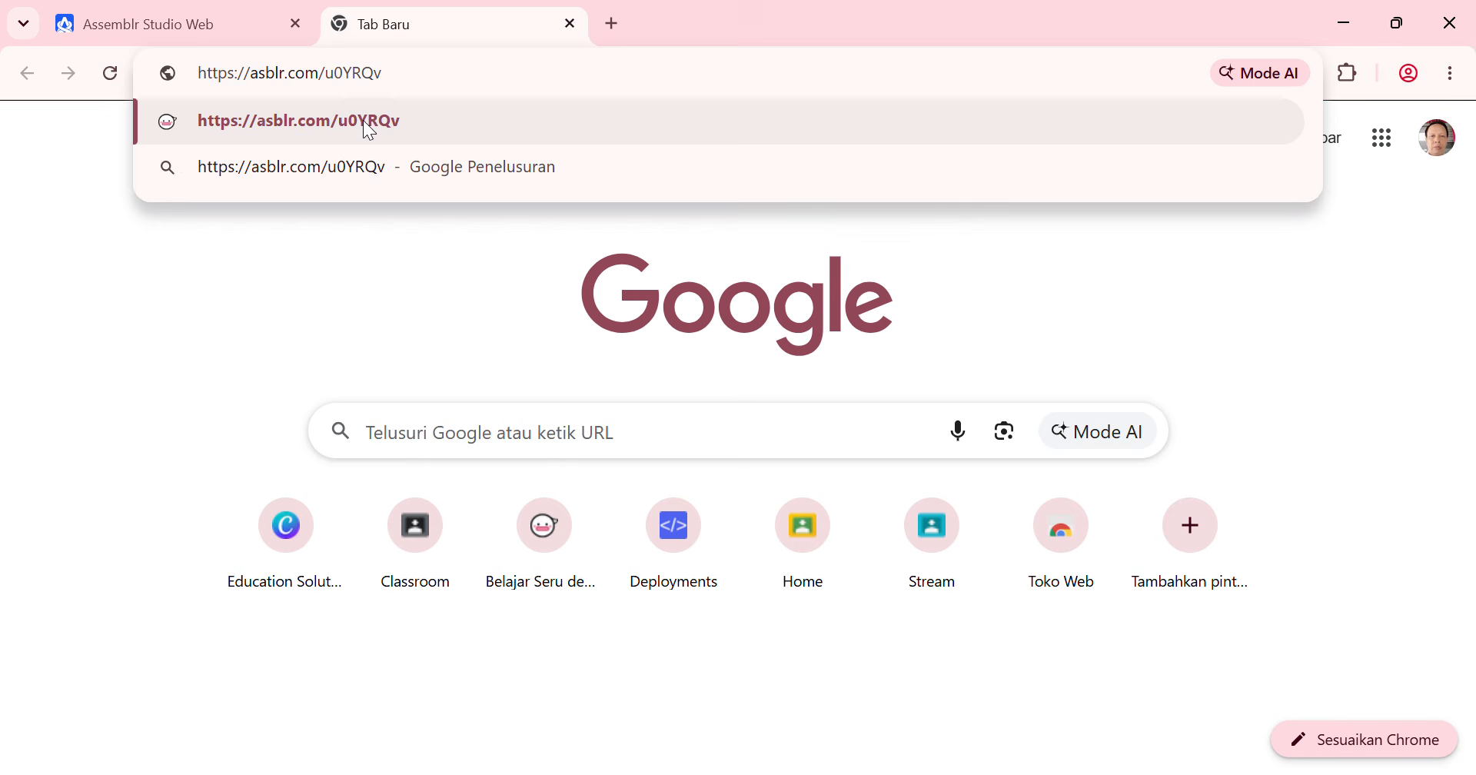
key("Return")
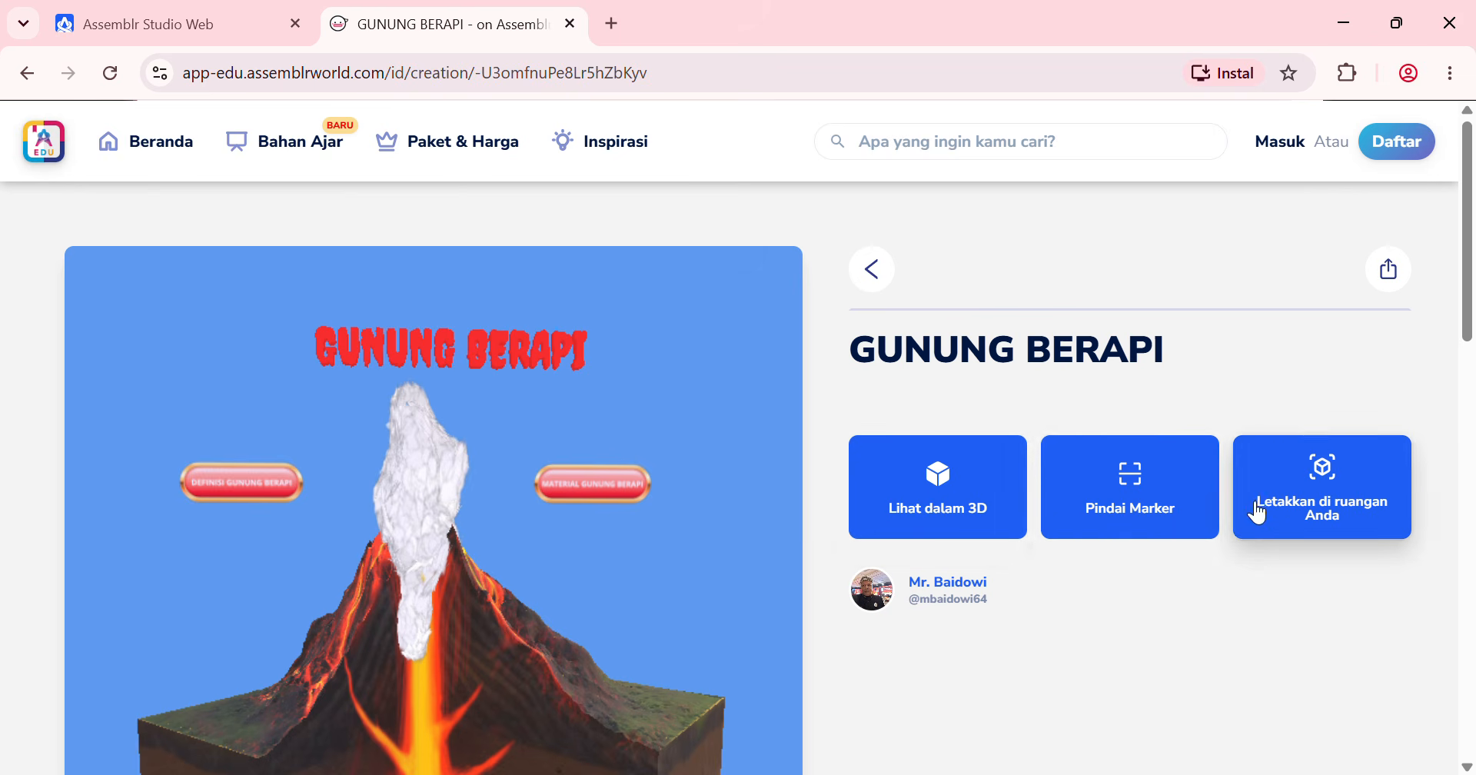
Step: Play the published project in 3D, test the Definisi and Material buttons with their return arrows, and return to the editor
left_click(952, 493)
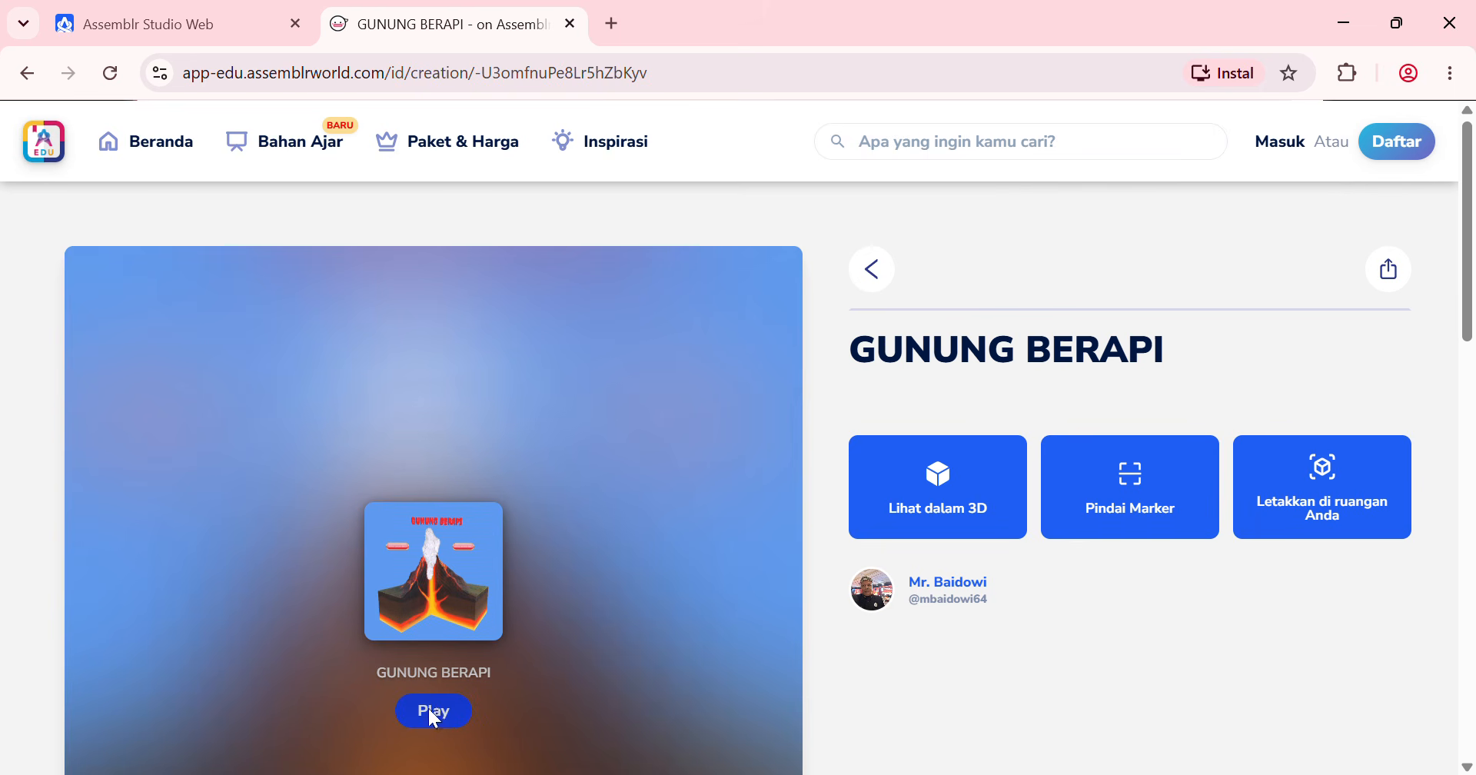
left_click(433, 713)
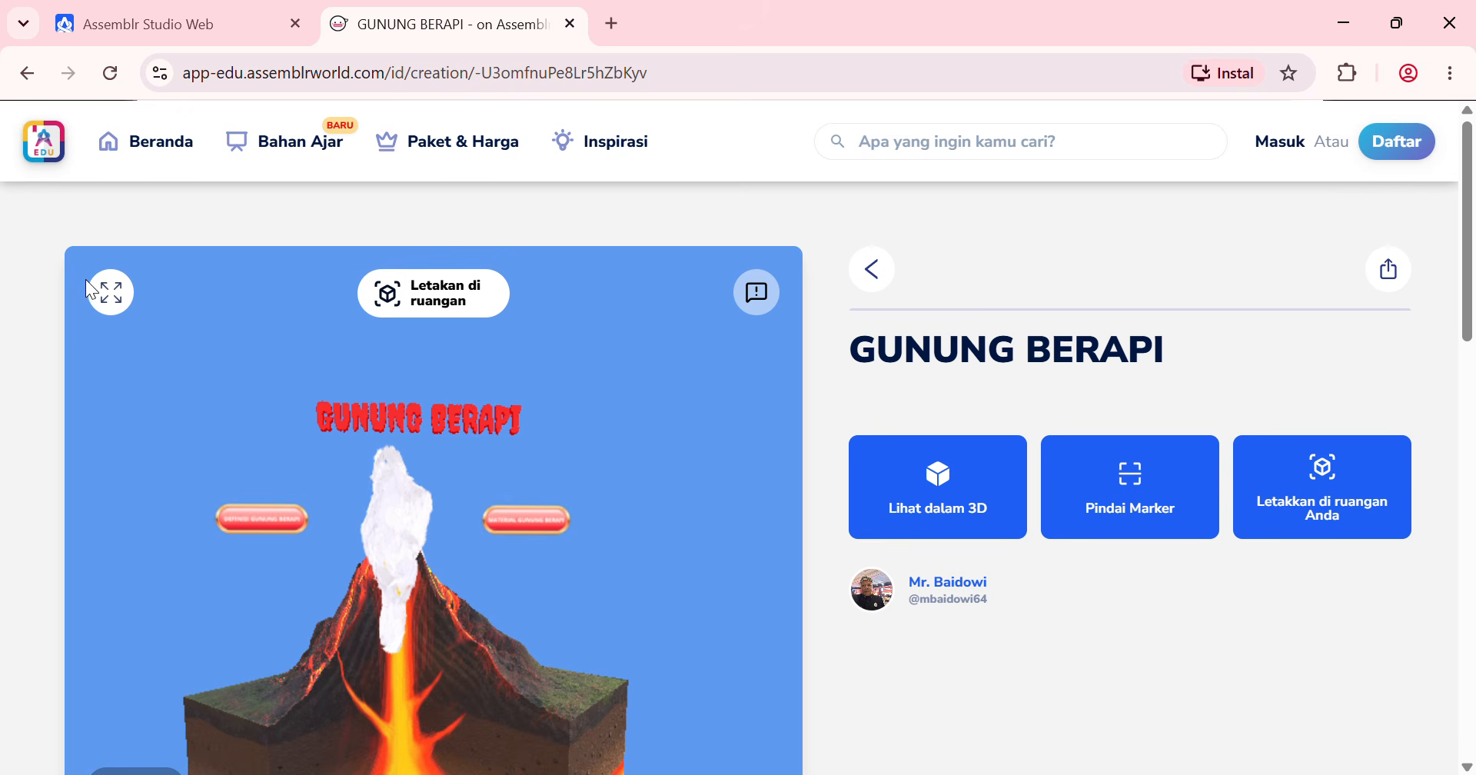
left_click(243, 512)
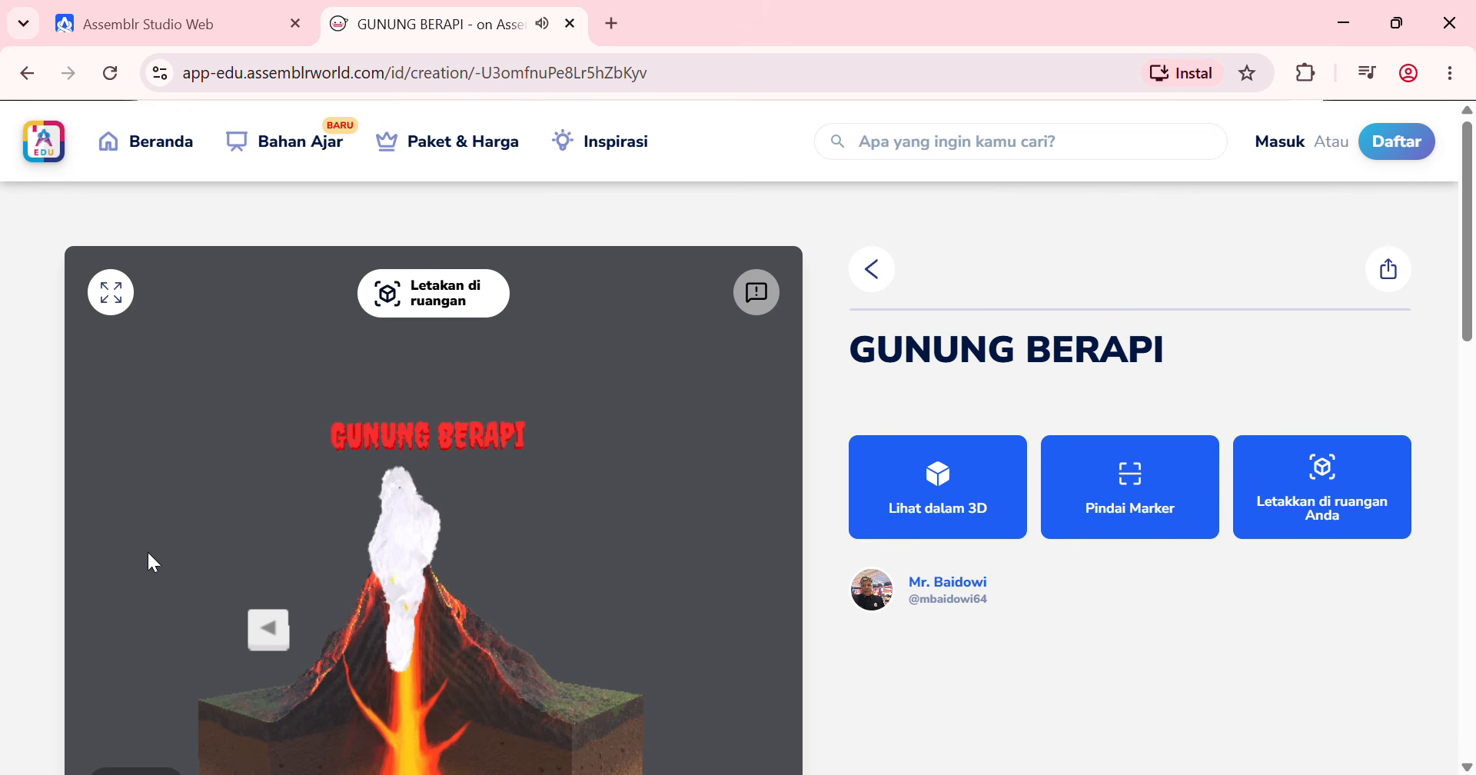
left_click(272, 626)
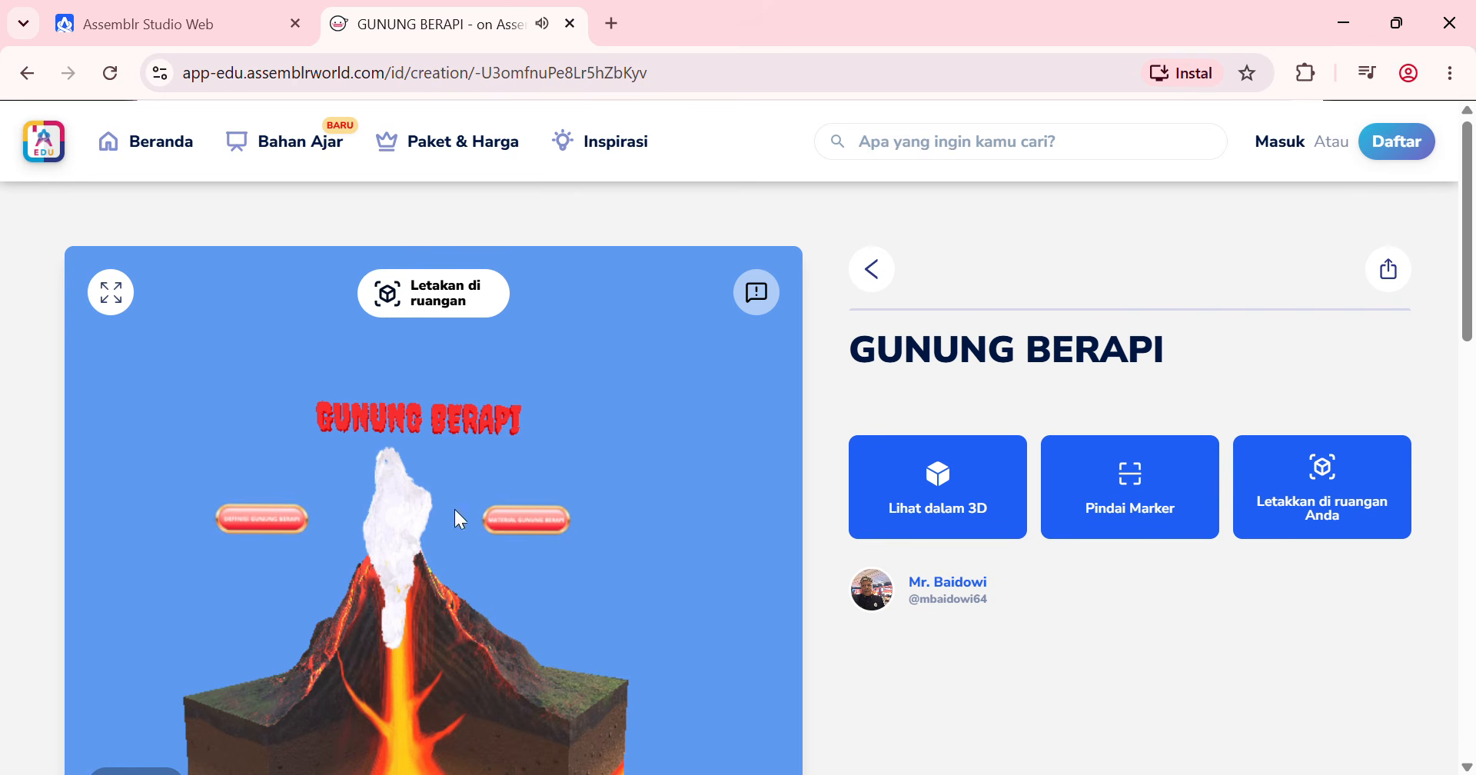
left_click(552, 519)
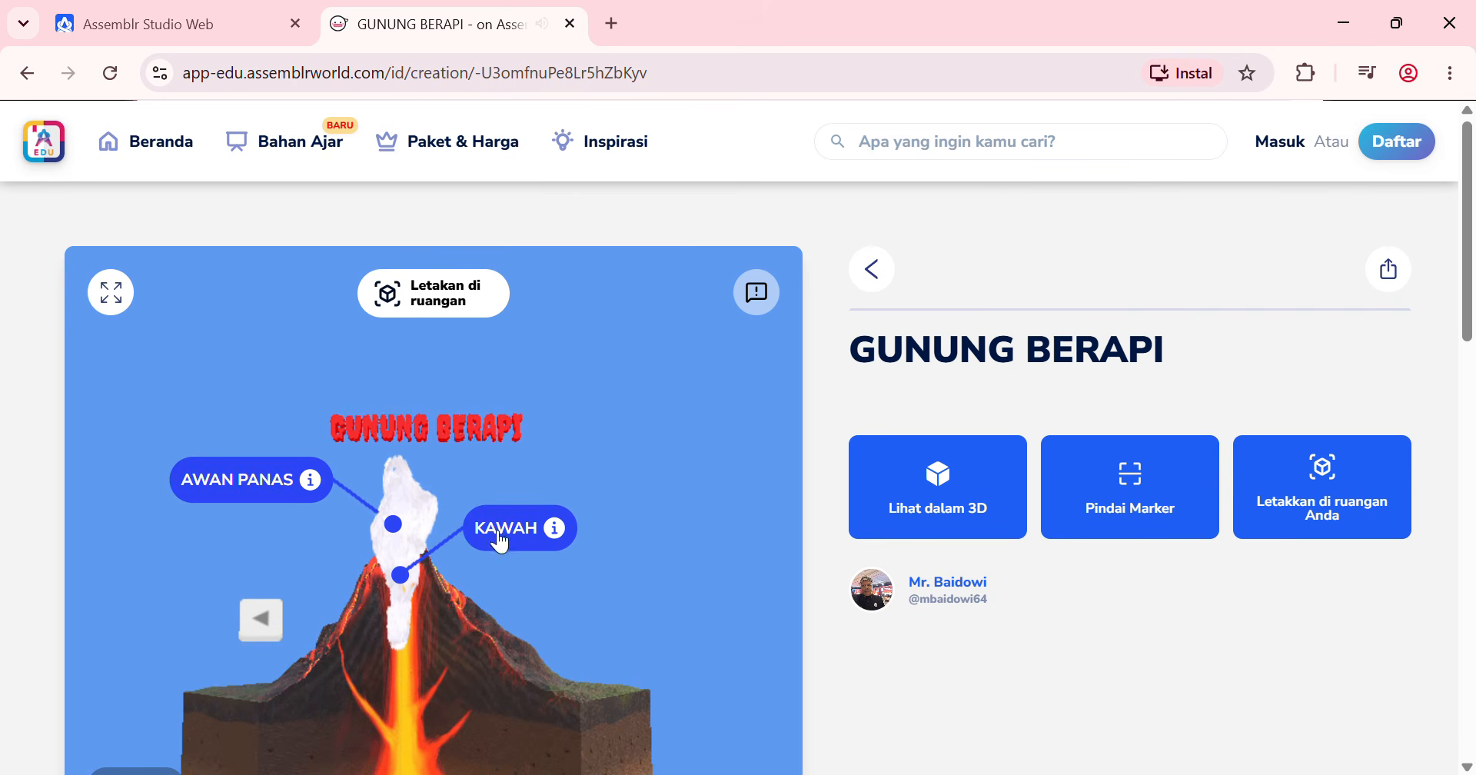
left_click(267, 622)
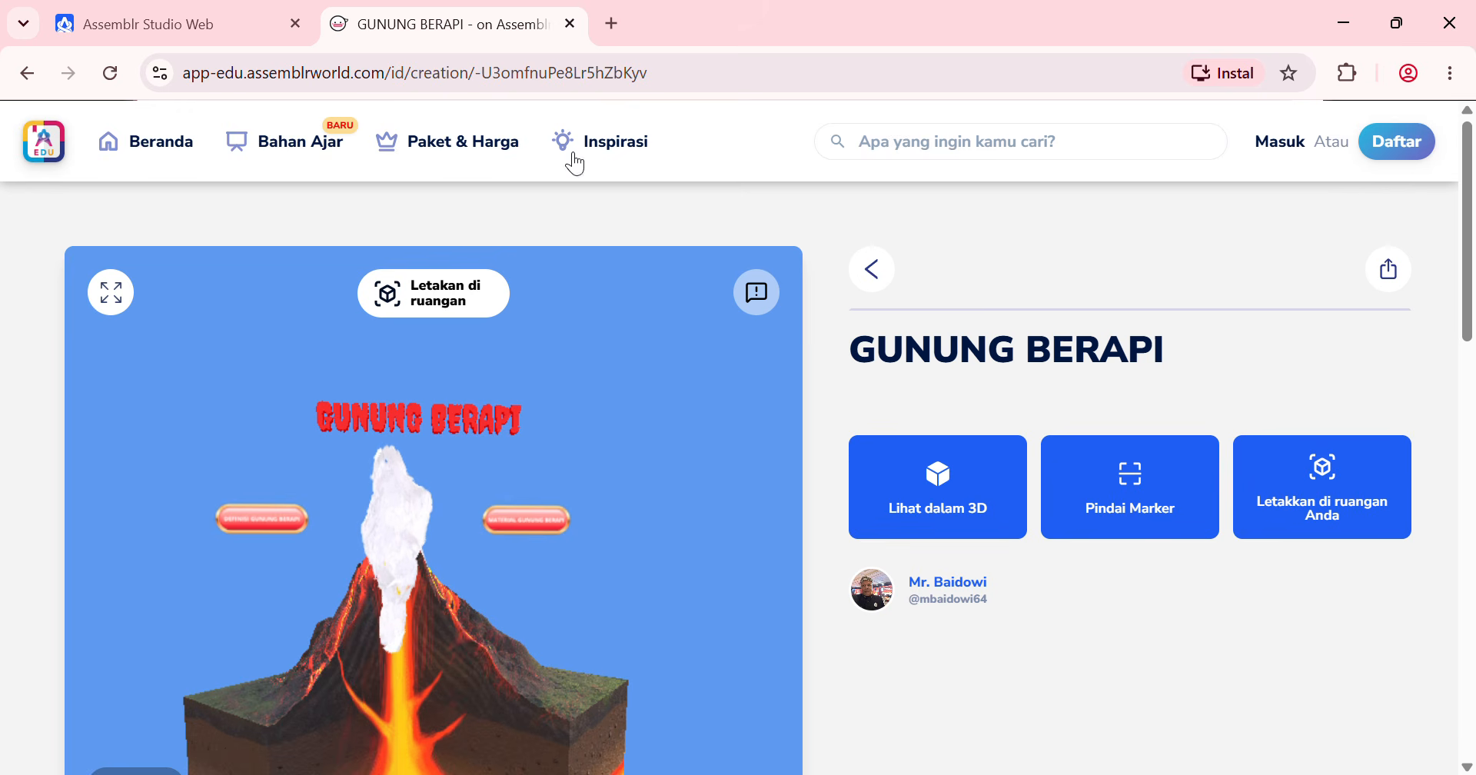
left_click(570, 24)
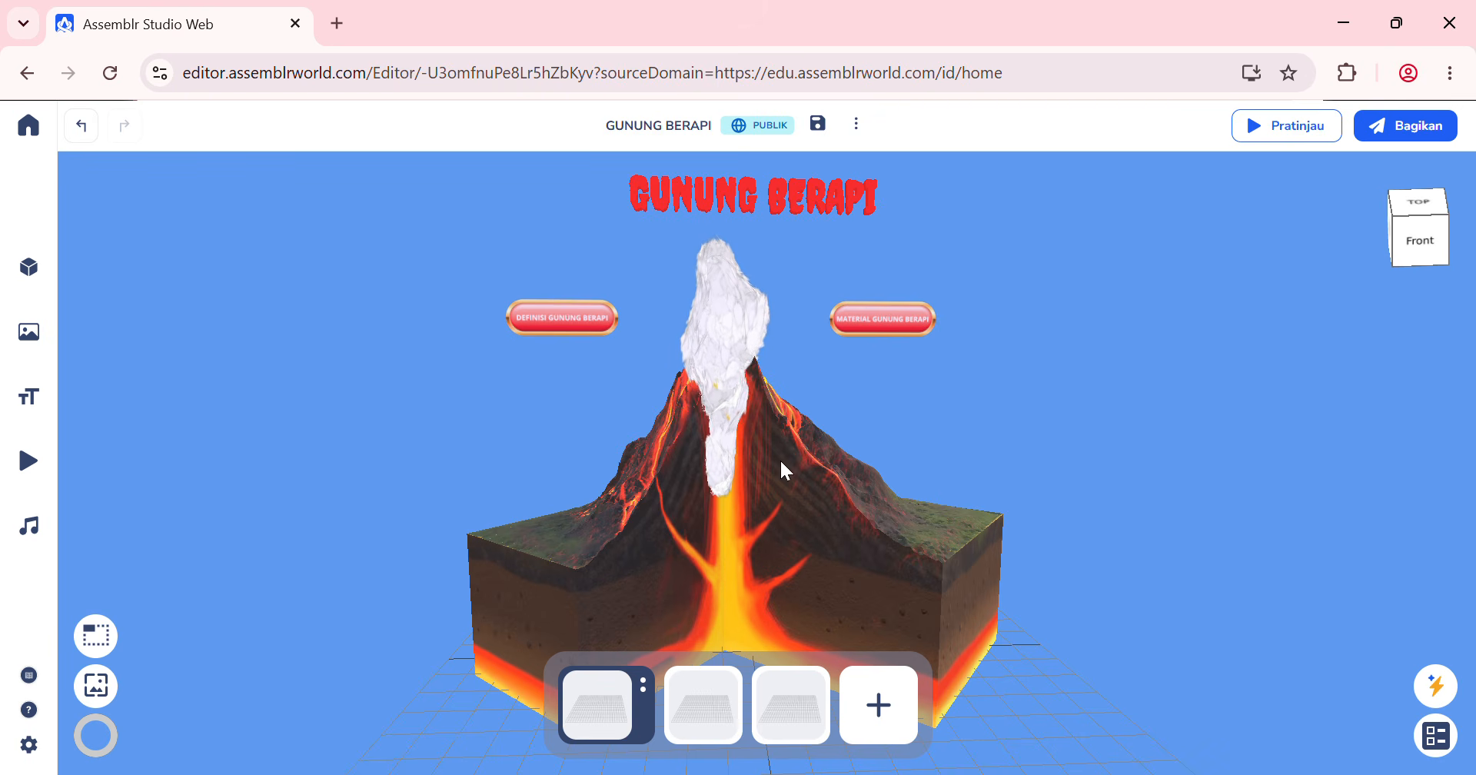
Step: In scene-2's Global interactivity code, lower the buttonleft-01 click blocks and detach the 15-second wait and visibility blocks from the scene-start stack
left_click(723, 715)
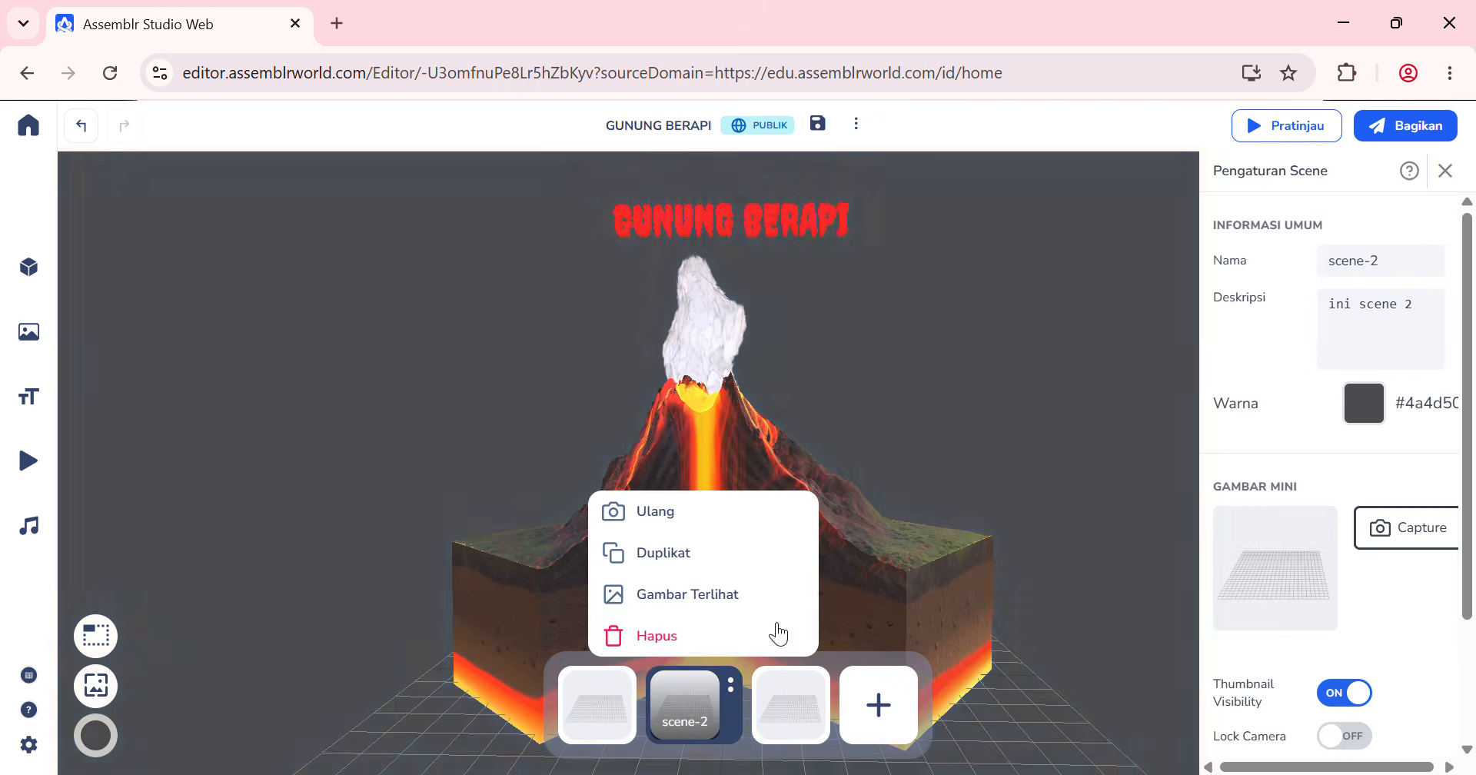
left_click(953, 367)
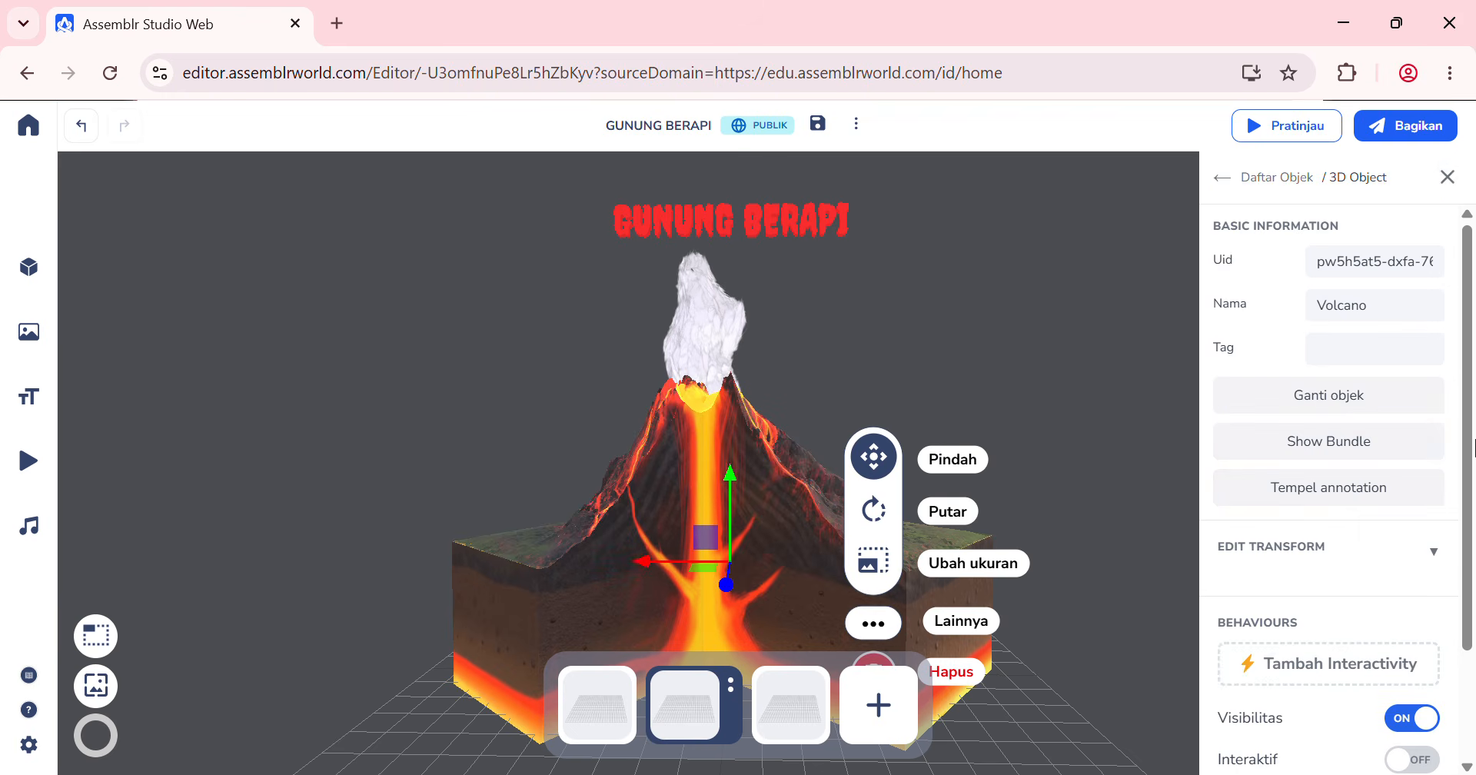
left_click(1448, 177)
left_click(1431, 687)
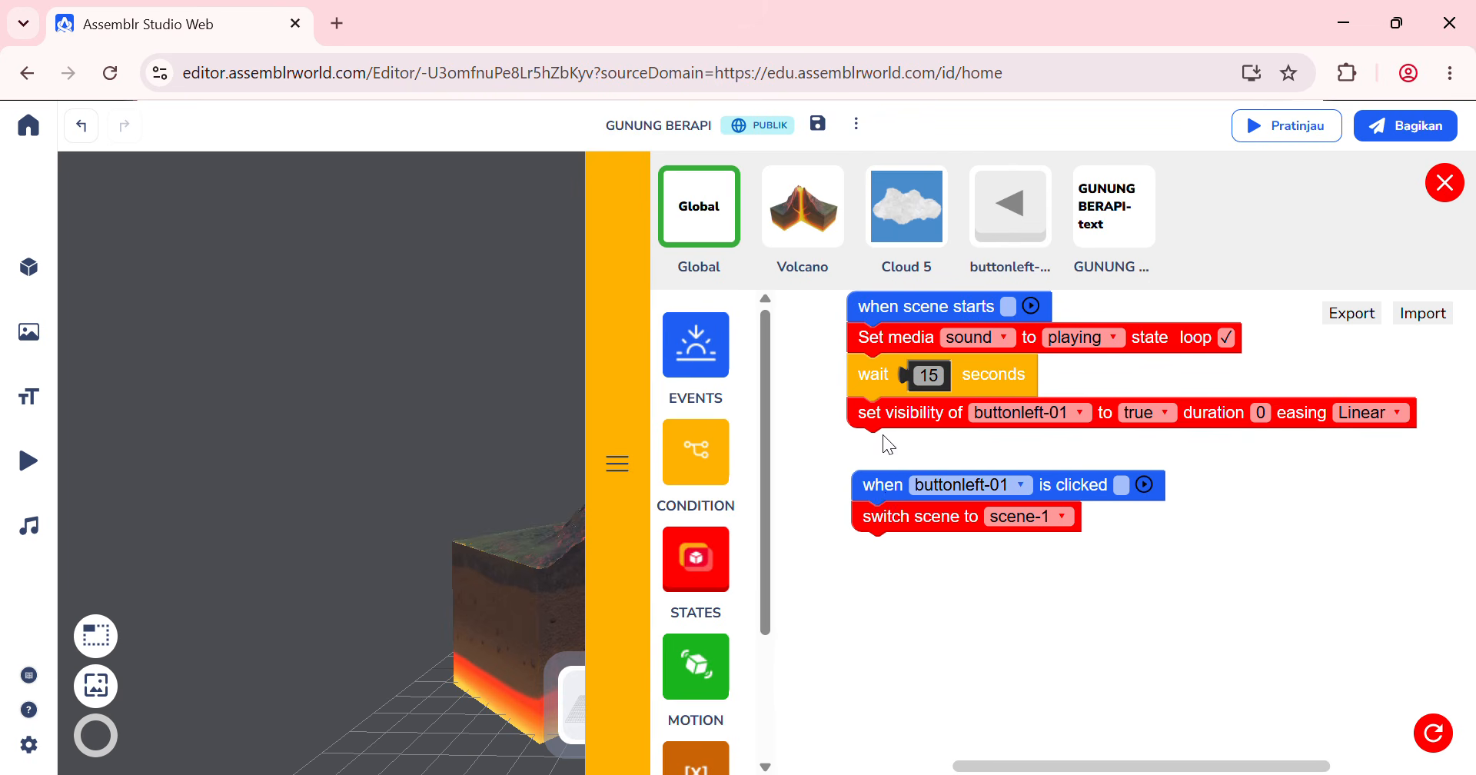
left_click_drag(892, 500, 888, 584)
left_click(879, 482)
left_click(884, 395)
left_click_drag(884, 397, 886, 463)
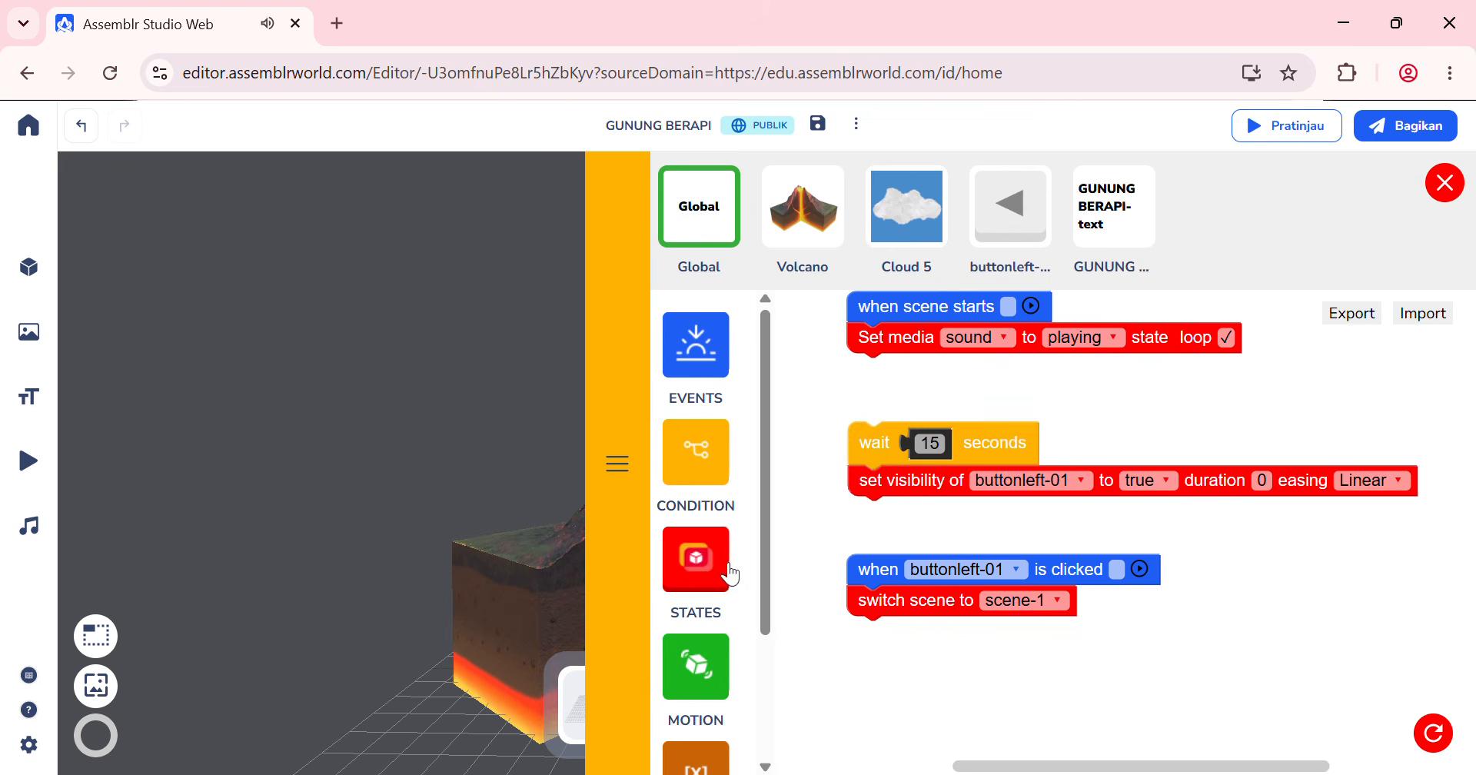
Step: Attach a second Set media block below the first one in the scene-start stack and check which media it offers
left_click(700, 569)
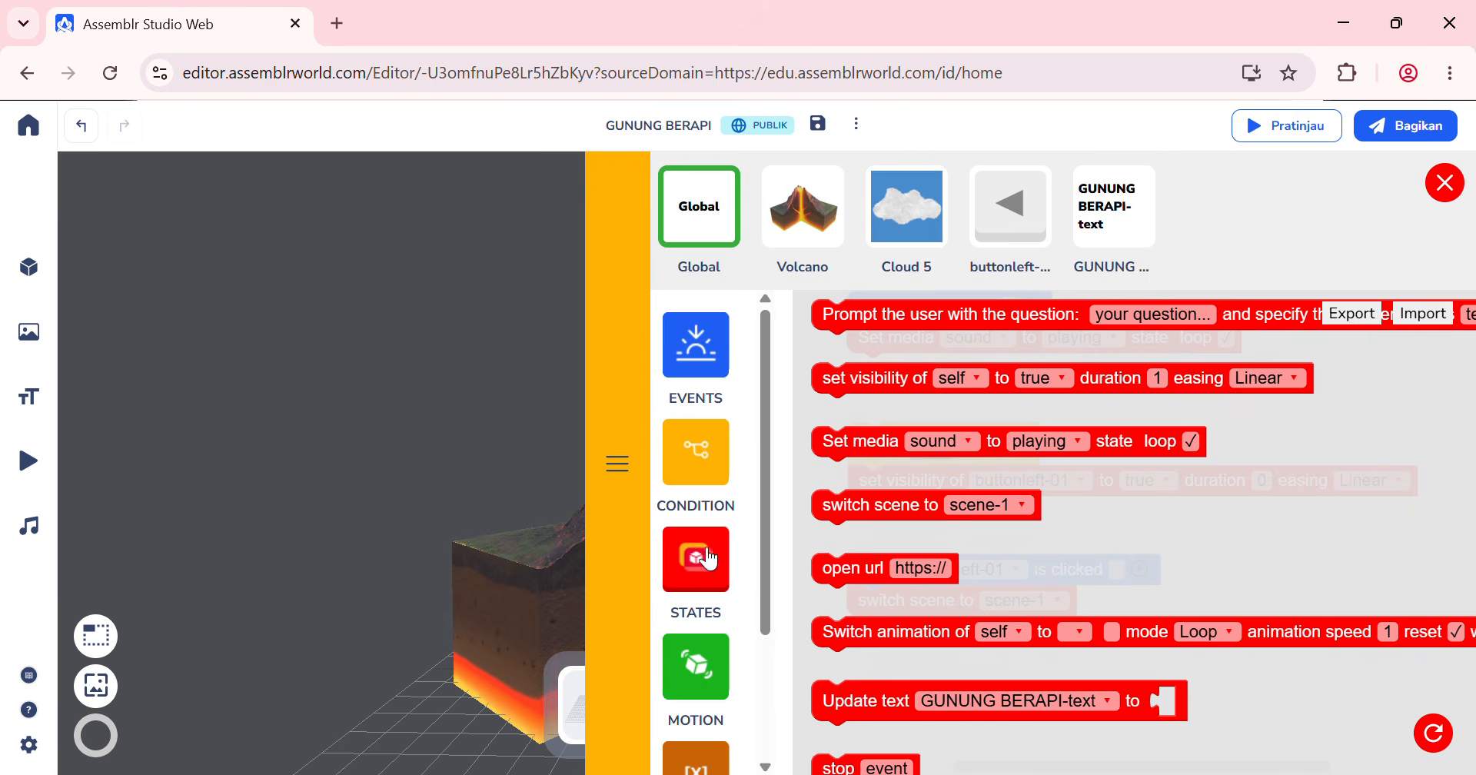
left_click(848, 460)
left_click_drag(848, 460, 867, 373)
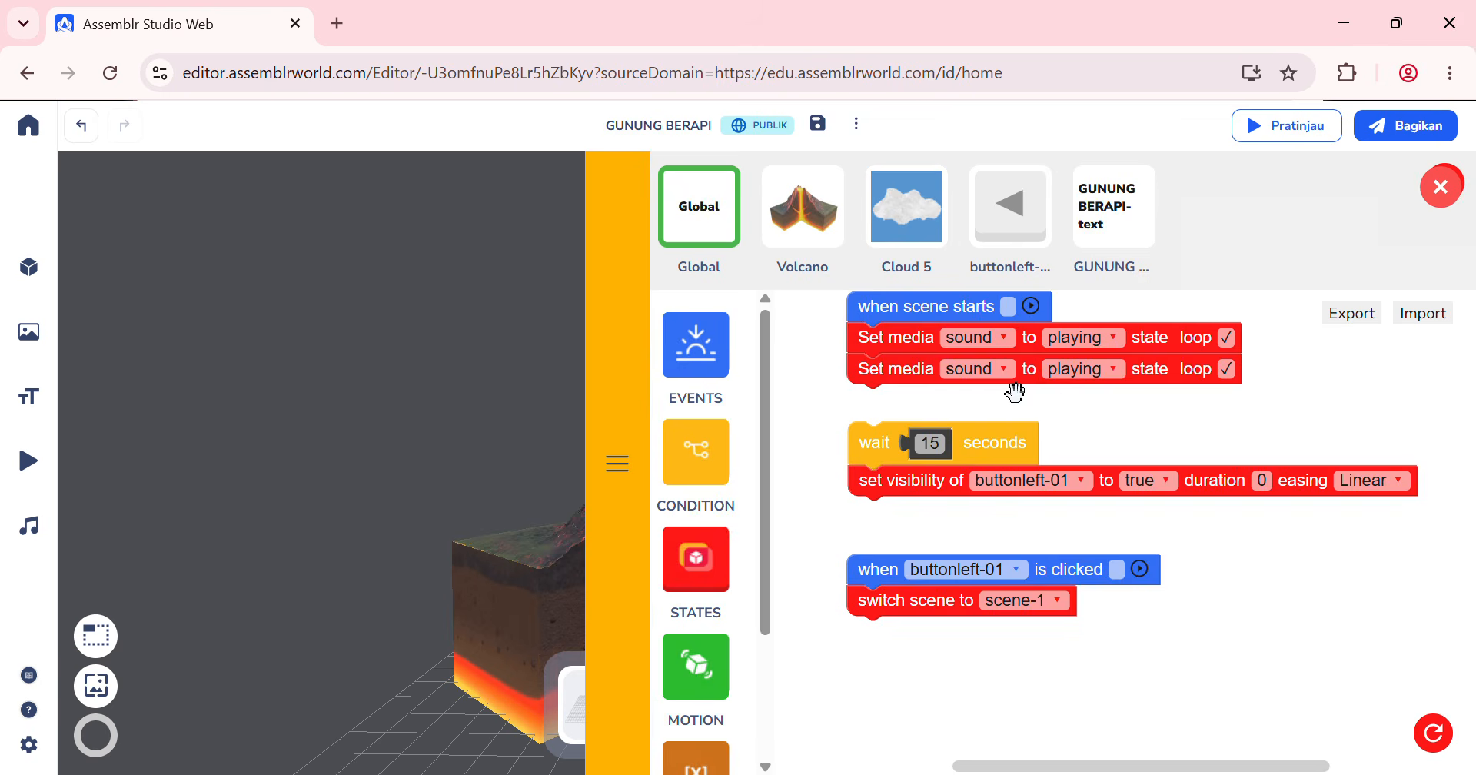
left_click(1001, 367)
left_click(1005, 372)
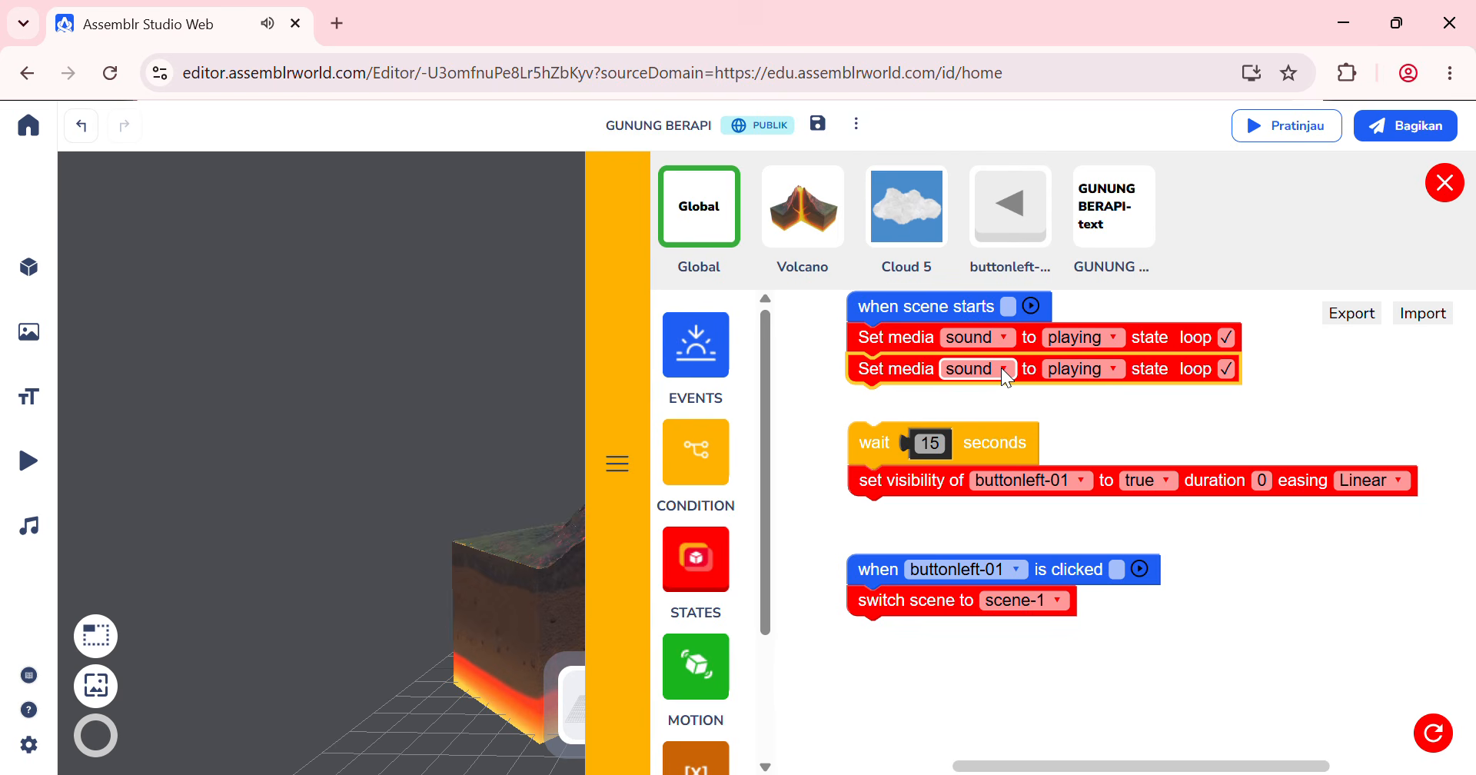
left_click(1004, 371)
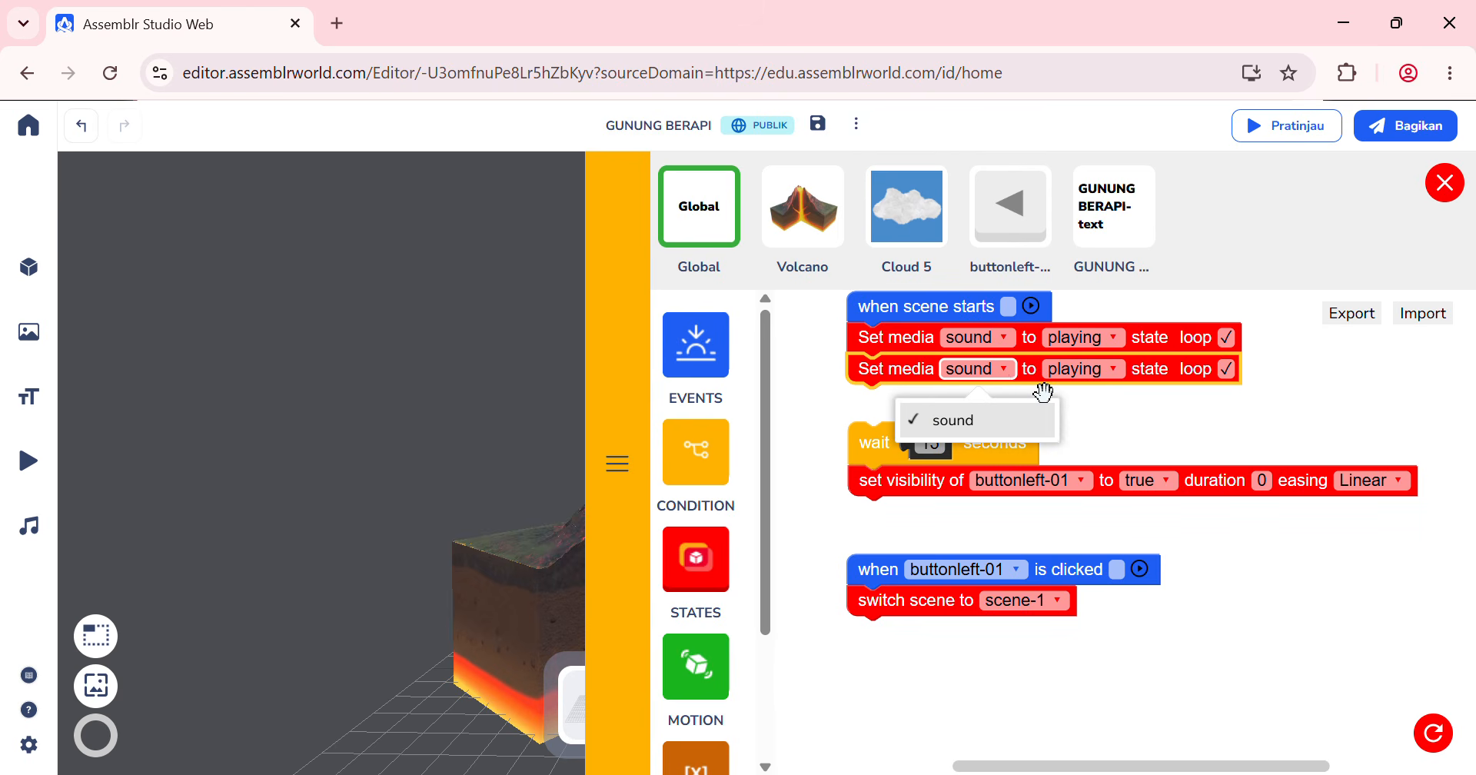
left_click(1164, 413)
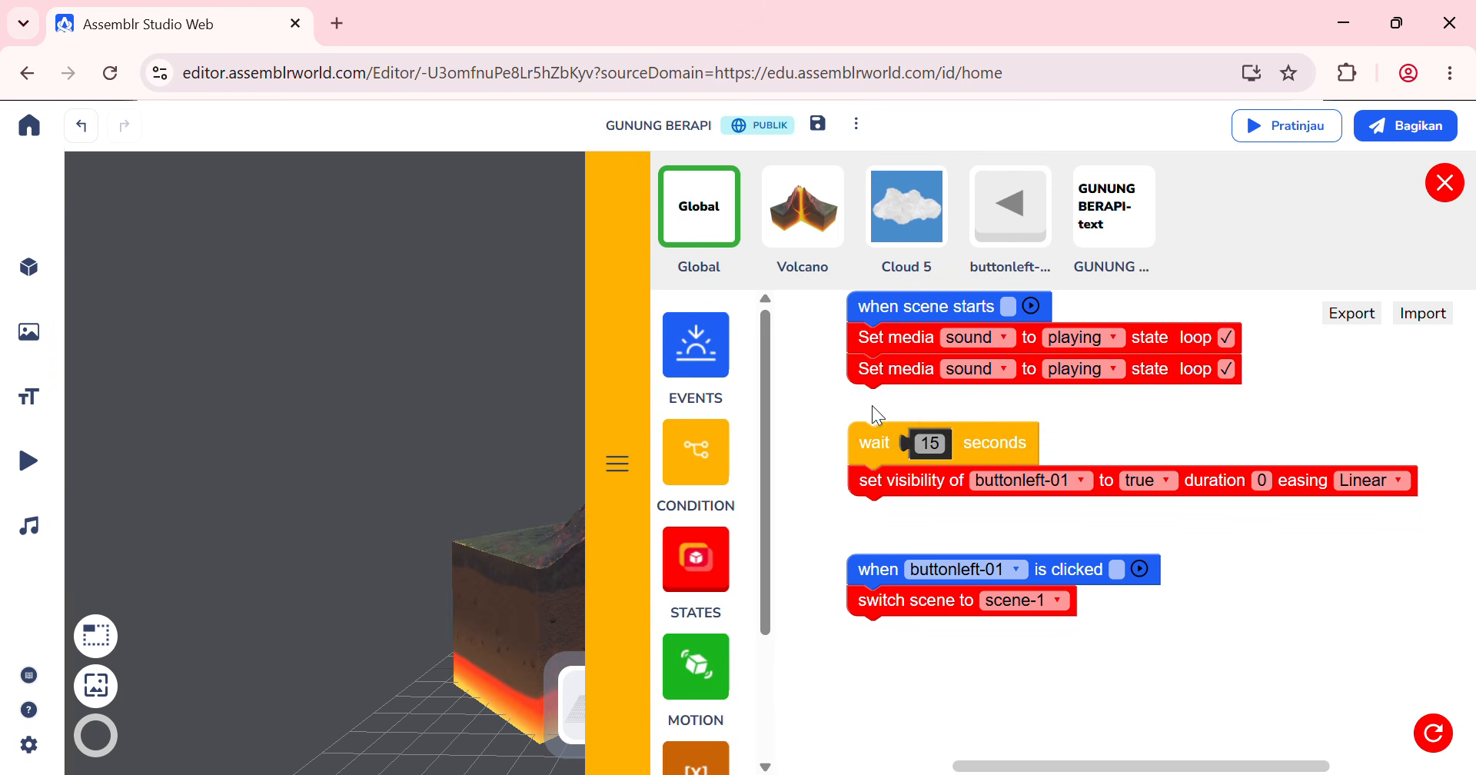
Step: Place the Diskripsi Gung Bera audio in scene-2 as a non-repeating SFX with volume 89, and close its properties
mouse_move(68, 567)
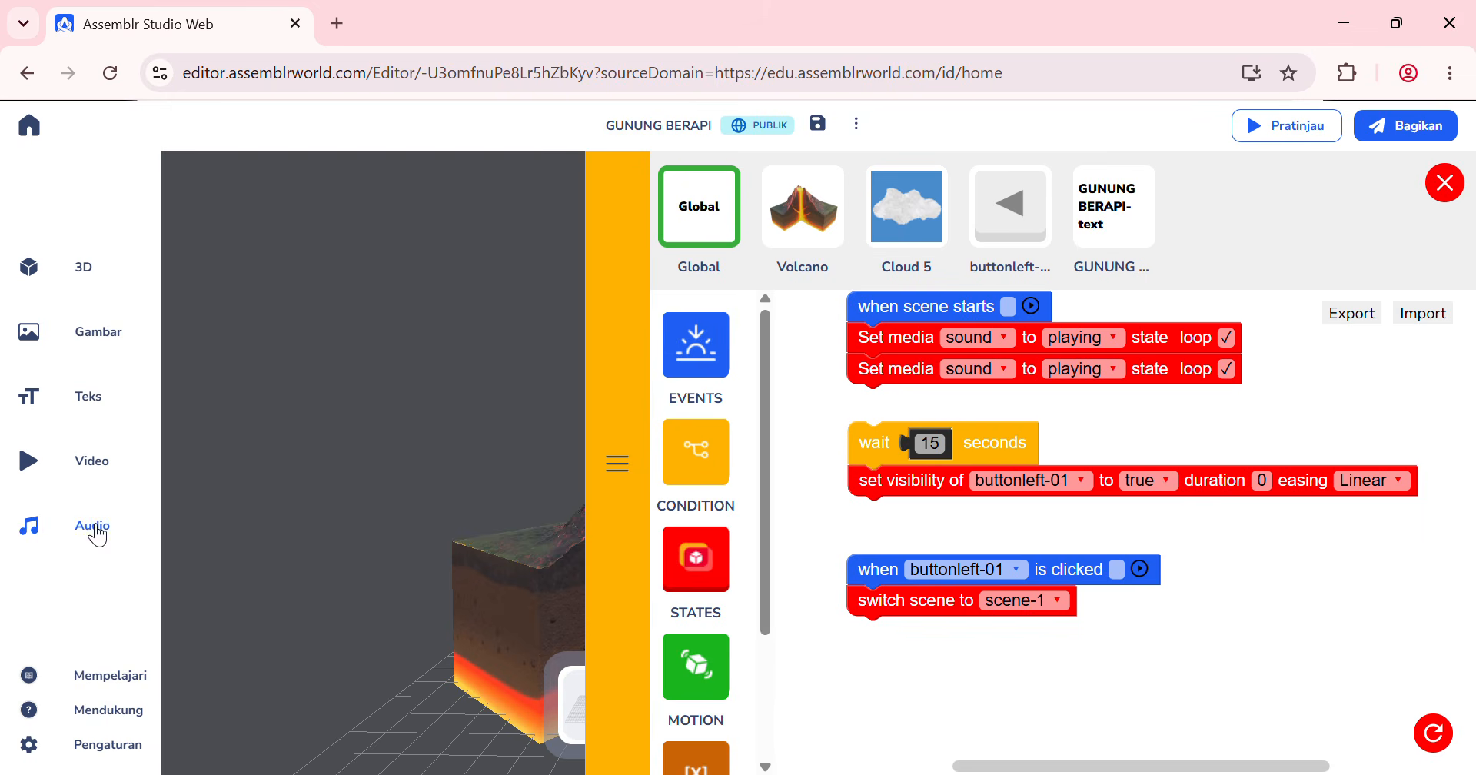
left_click(93, 527)
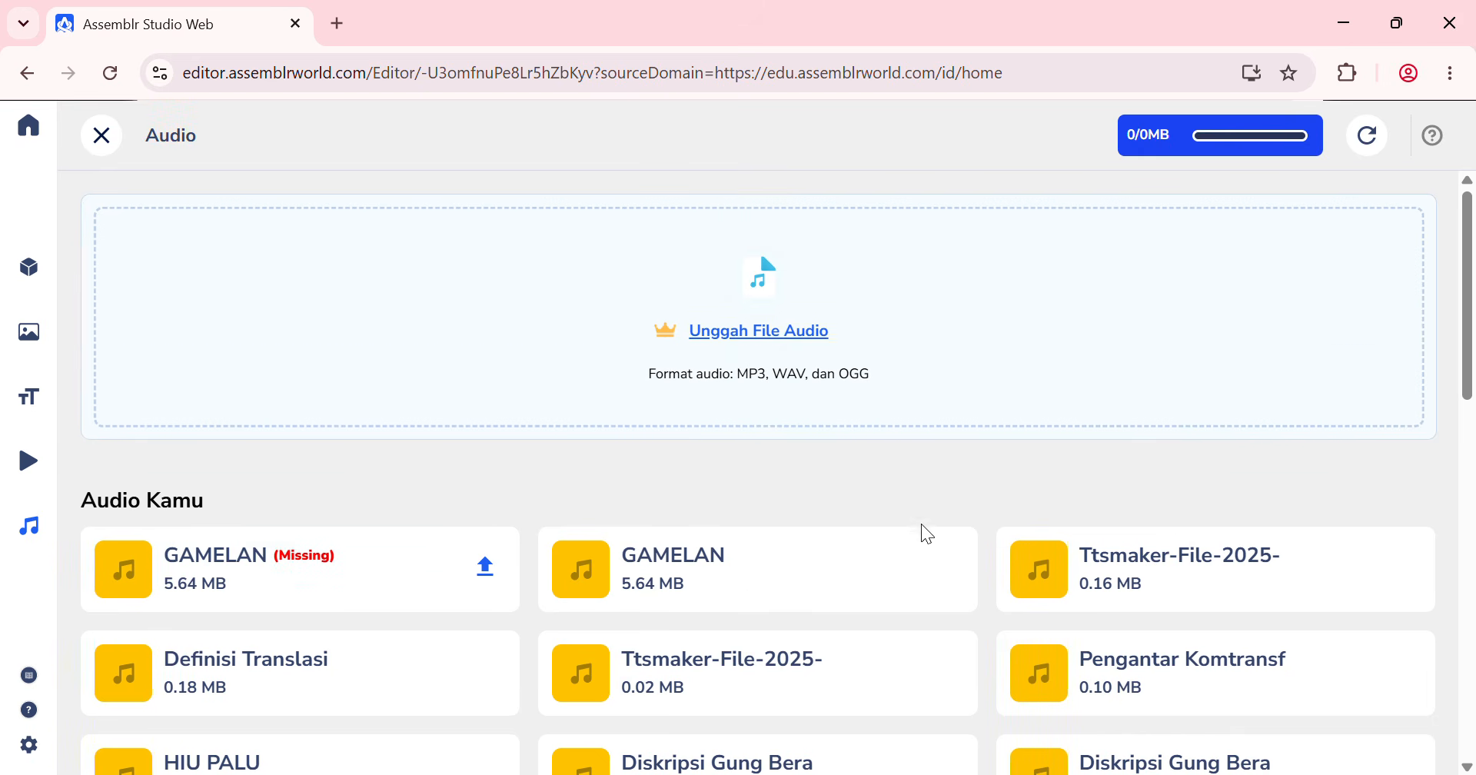
scroll(923, 523, "down", 2)
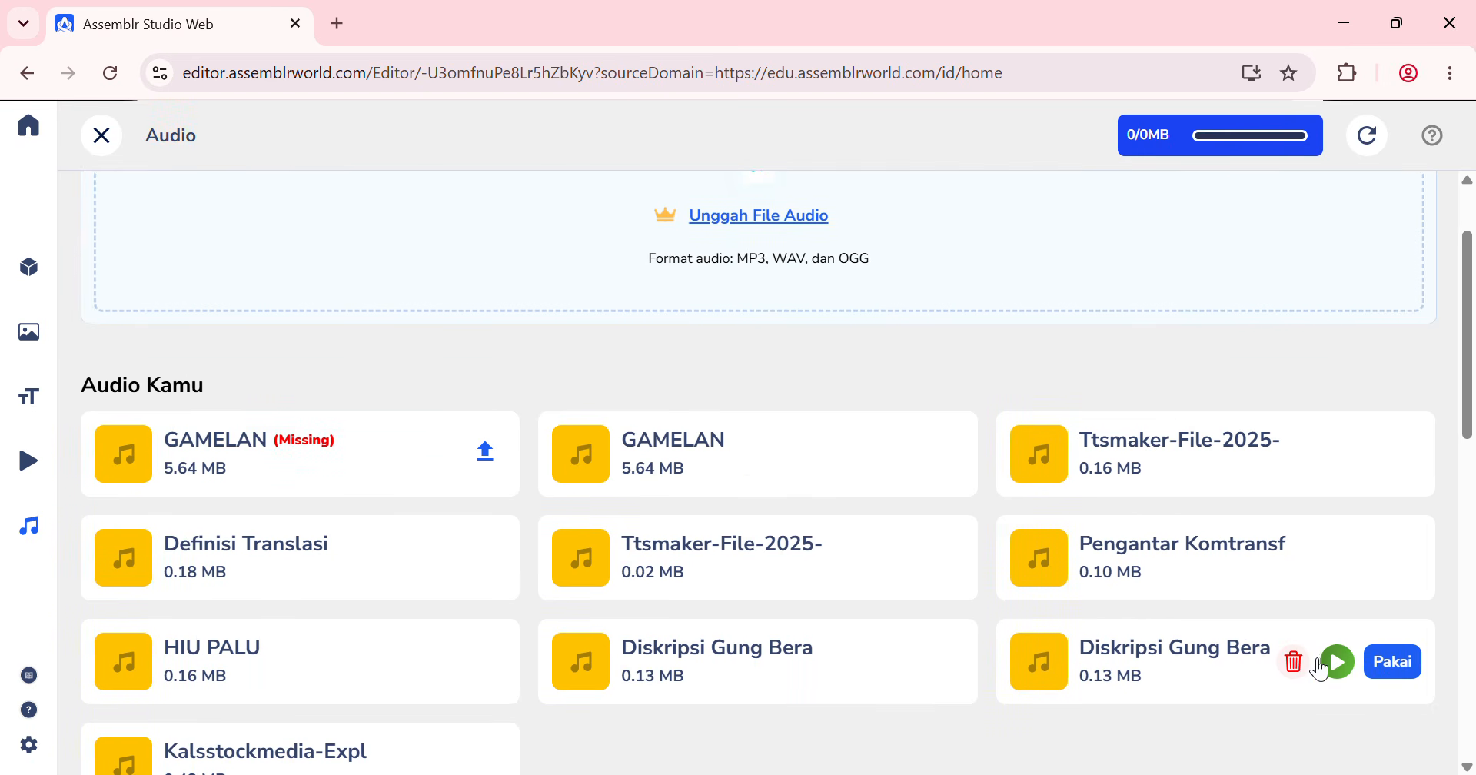
left_click(1388, 665)
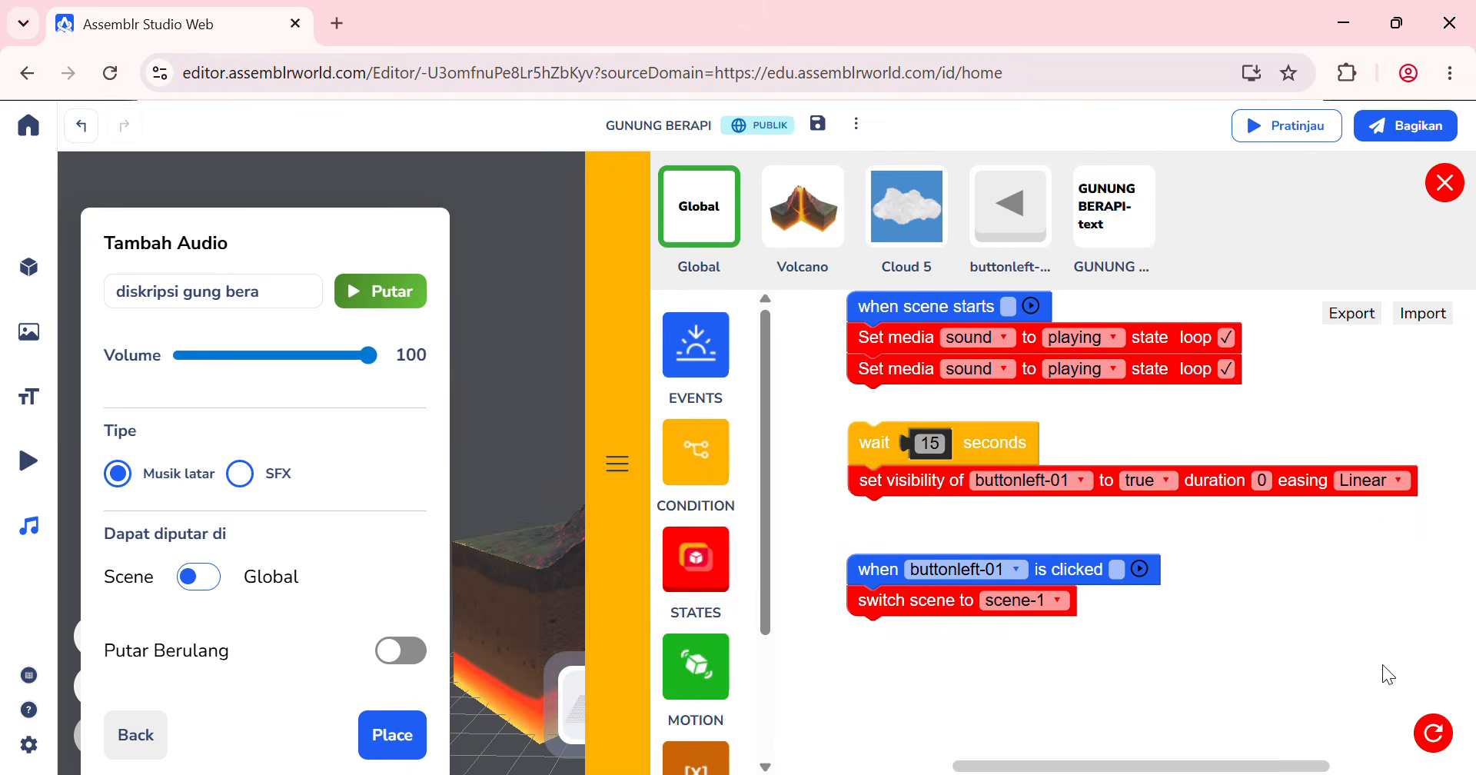
left_click(348, 355)
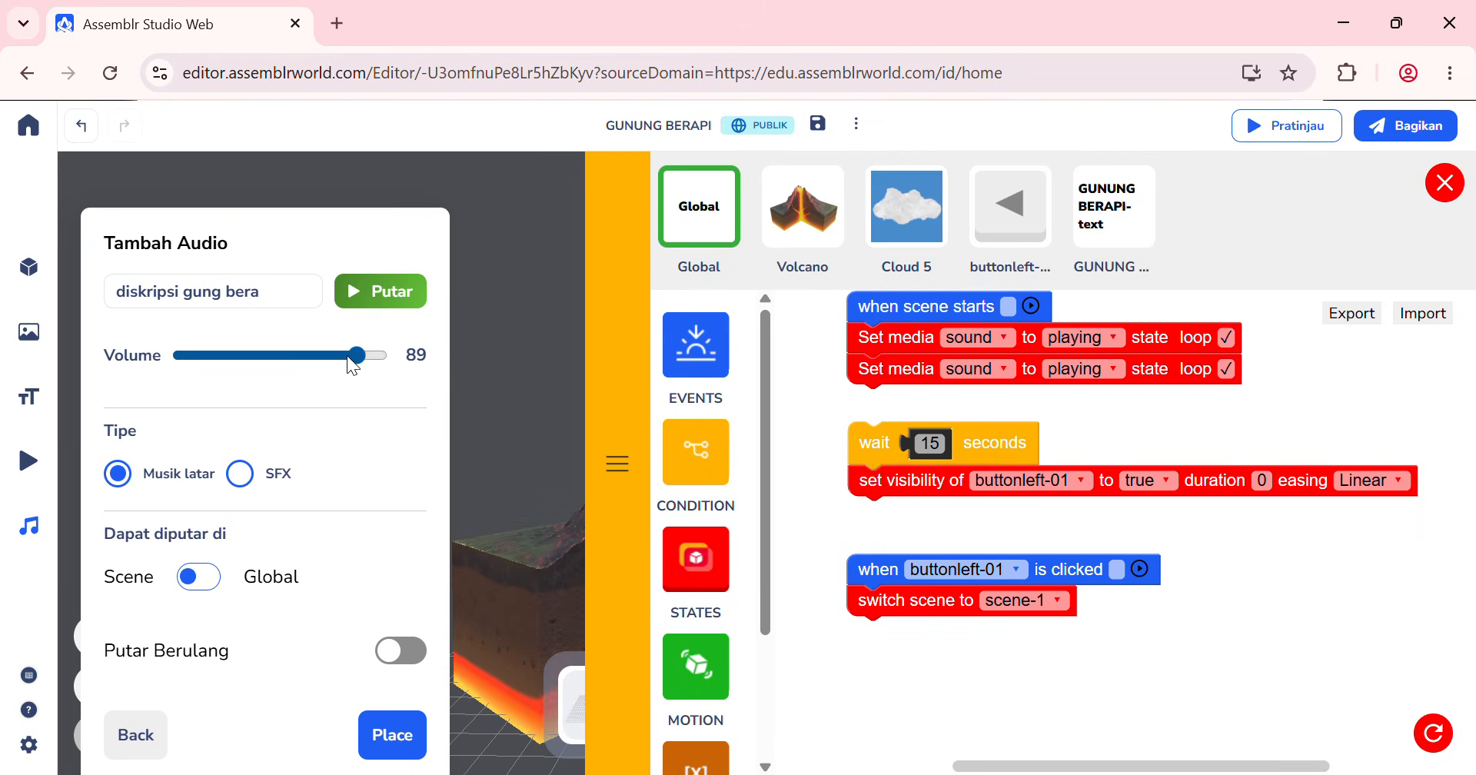
left_click(243, 476)
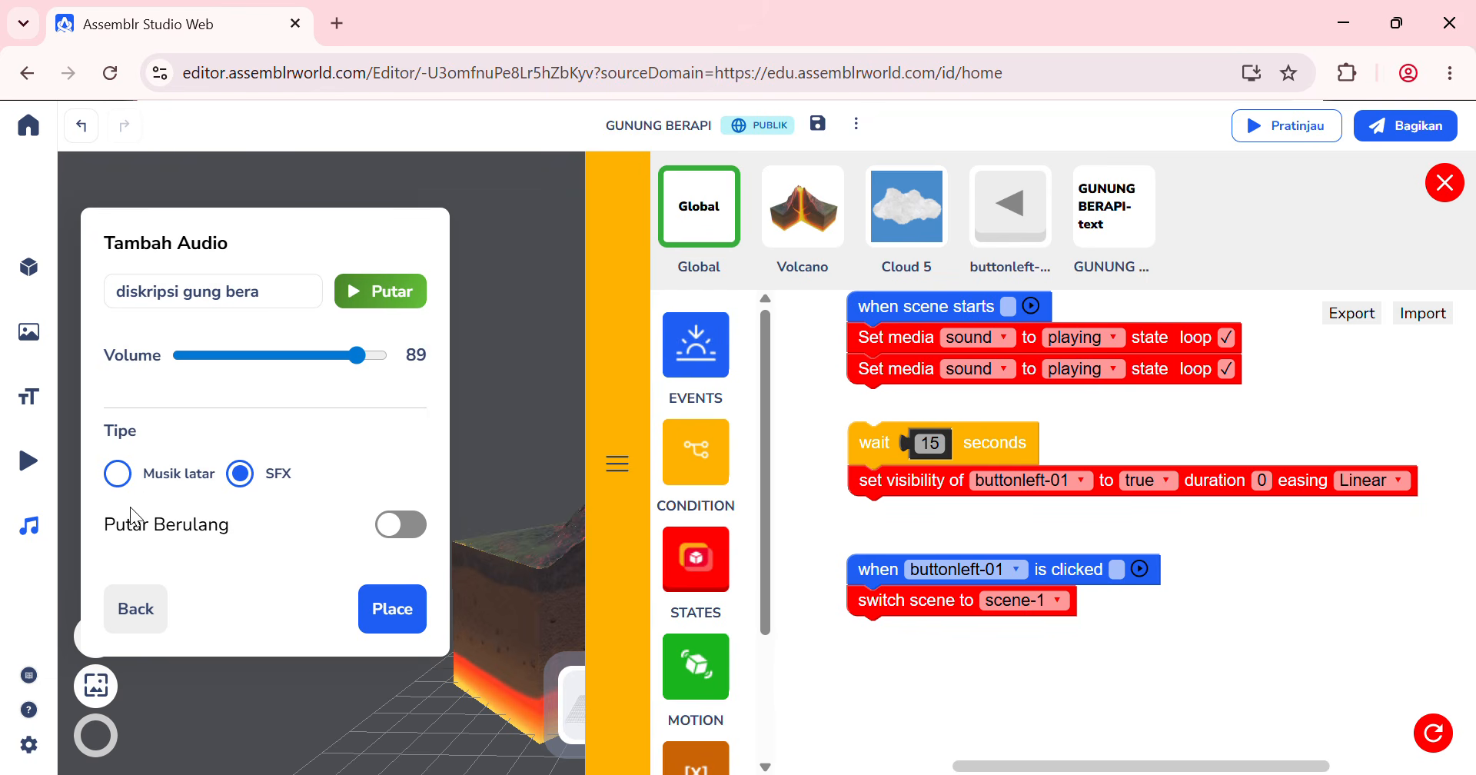
left_click(390, 606)
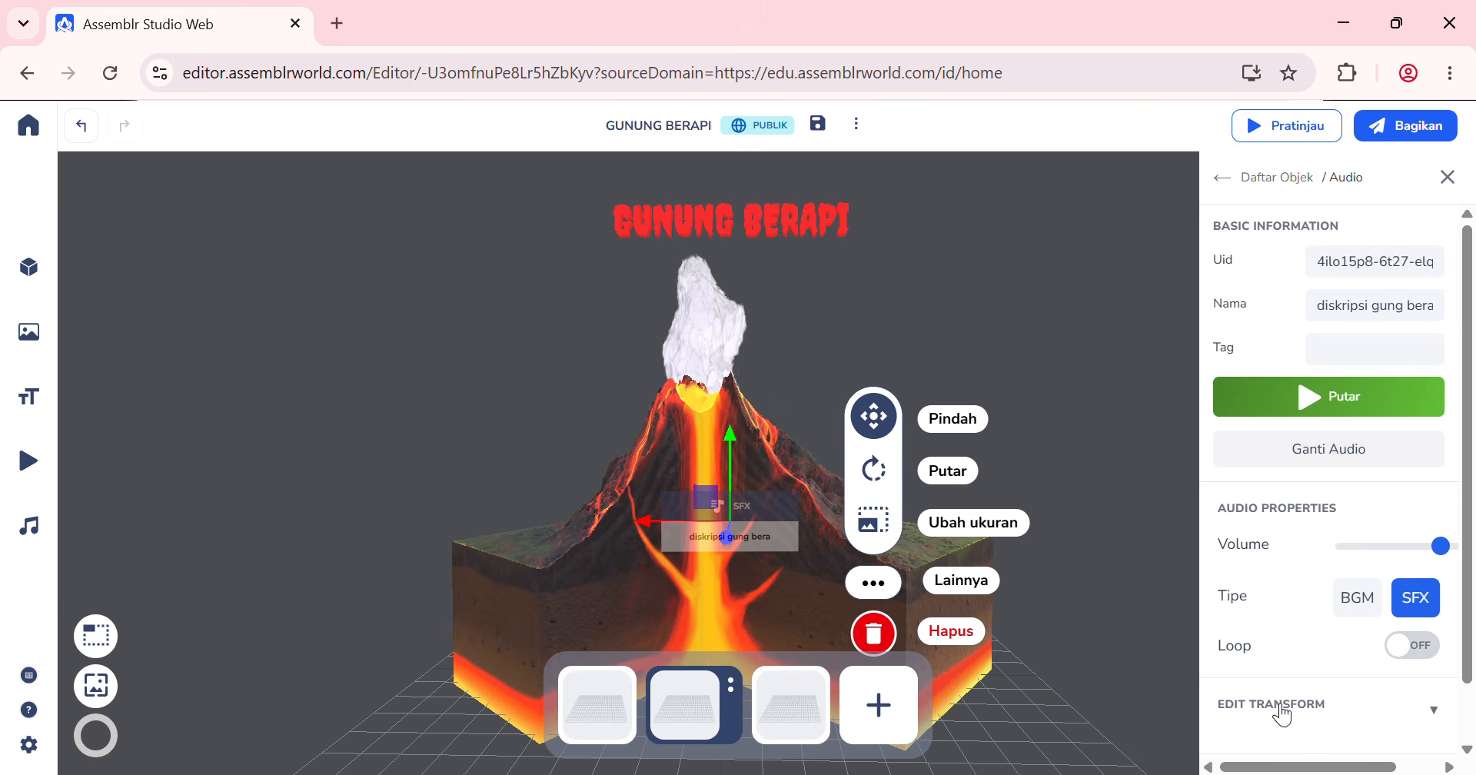
left_click(1281, 709)
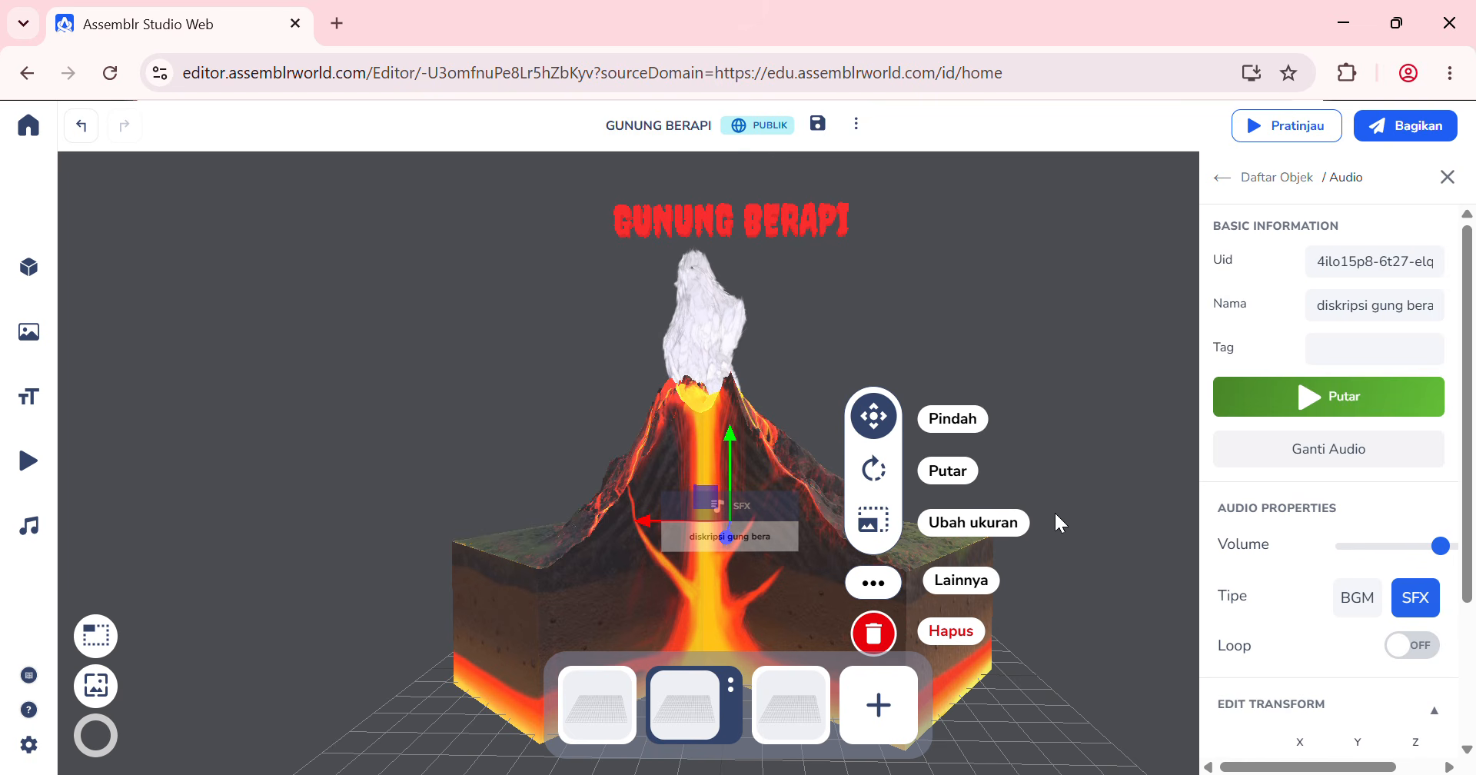
left_click(1447, 178)
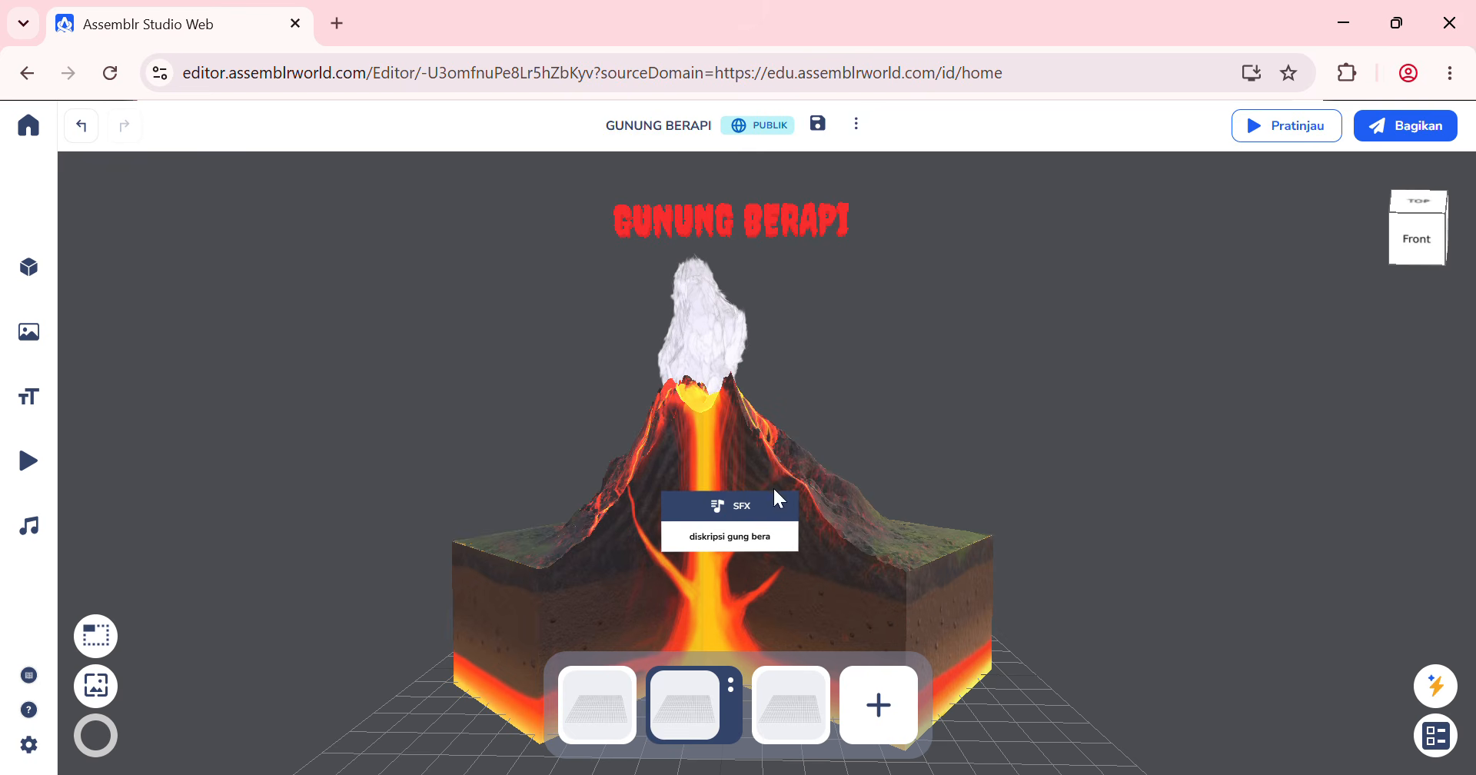
Step: Set the second media block to diskripsi gung bera with loop off, and reattach the 15-second wait and visibility blocks below it
left_click(1431, 683)
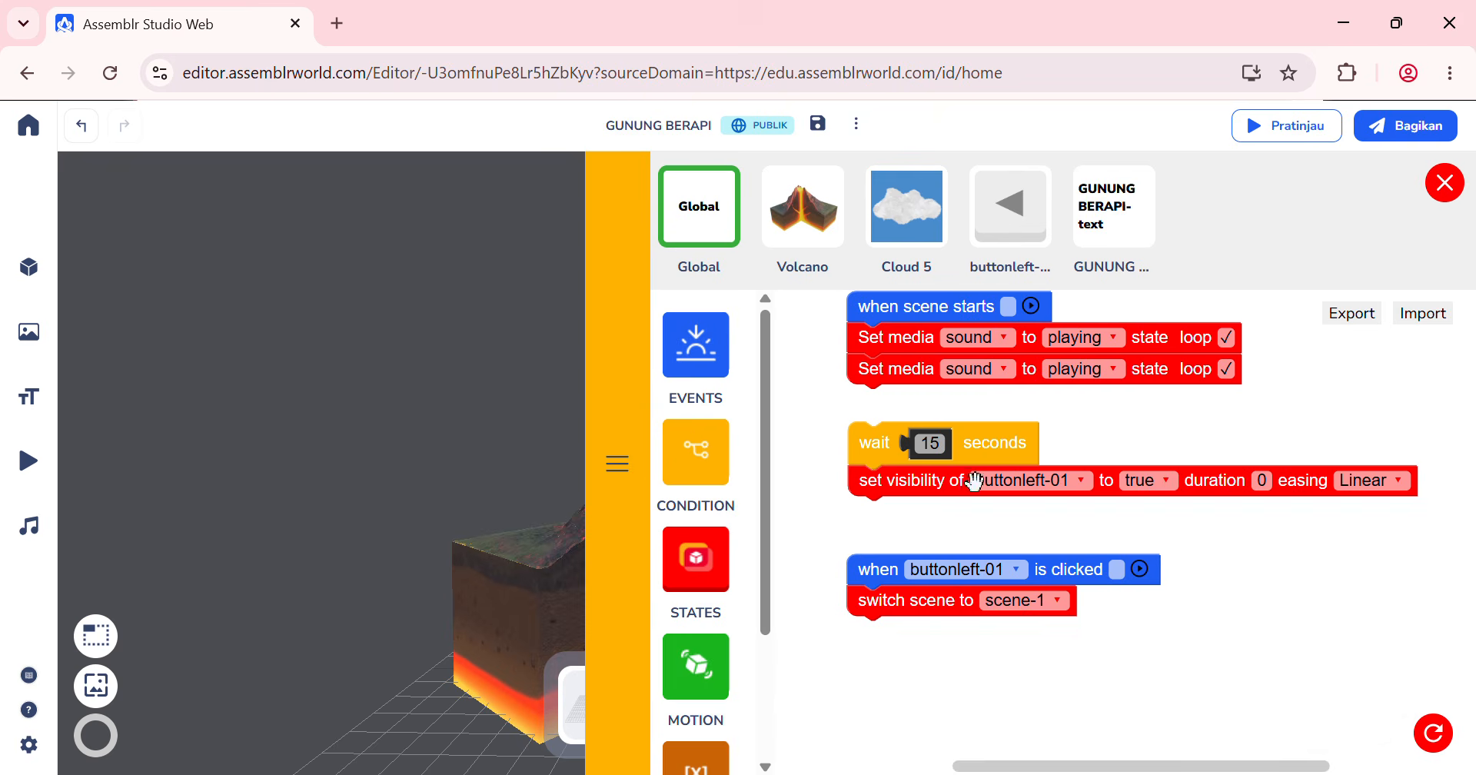
left_click(1004, 374)
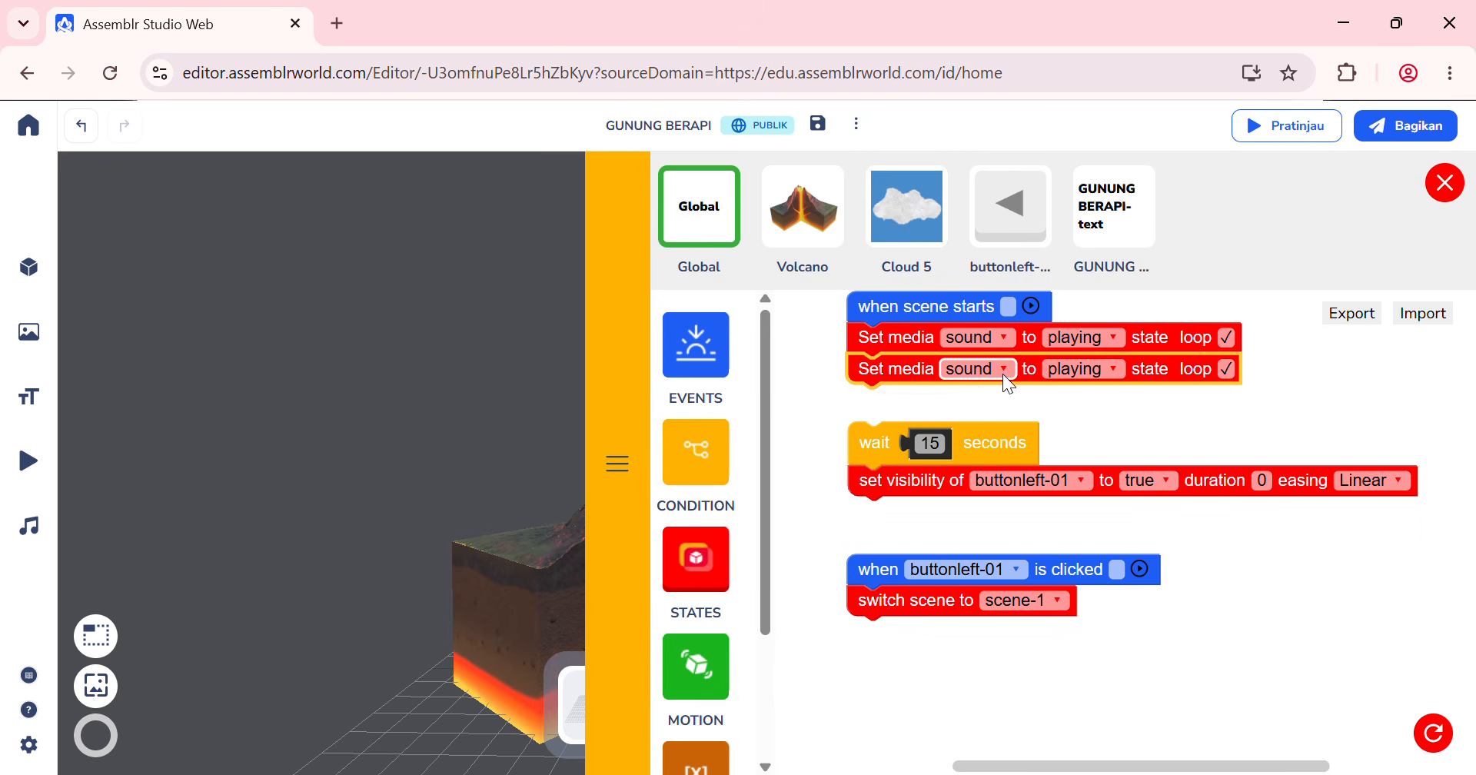
left_click(989, 432)
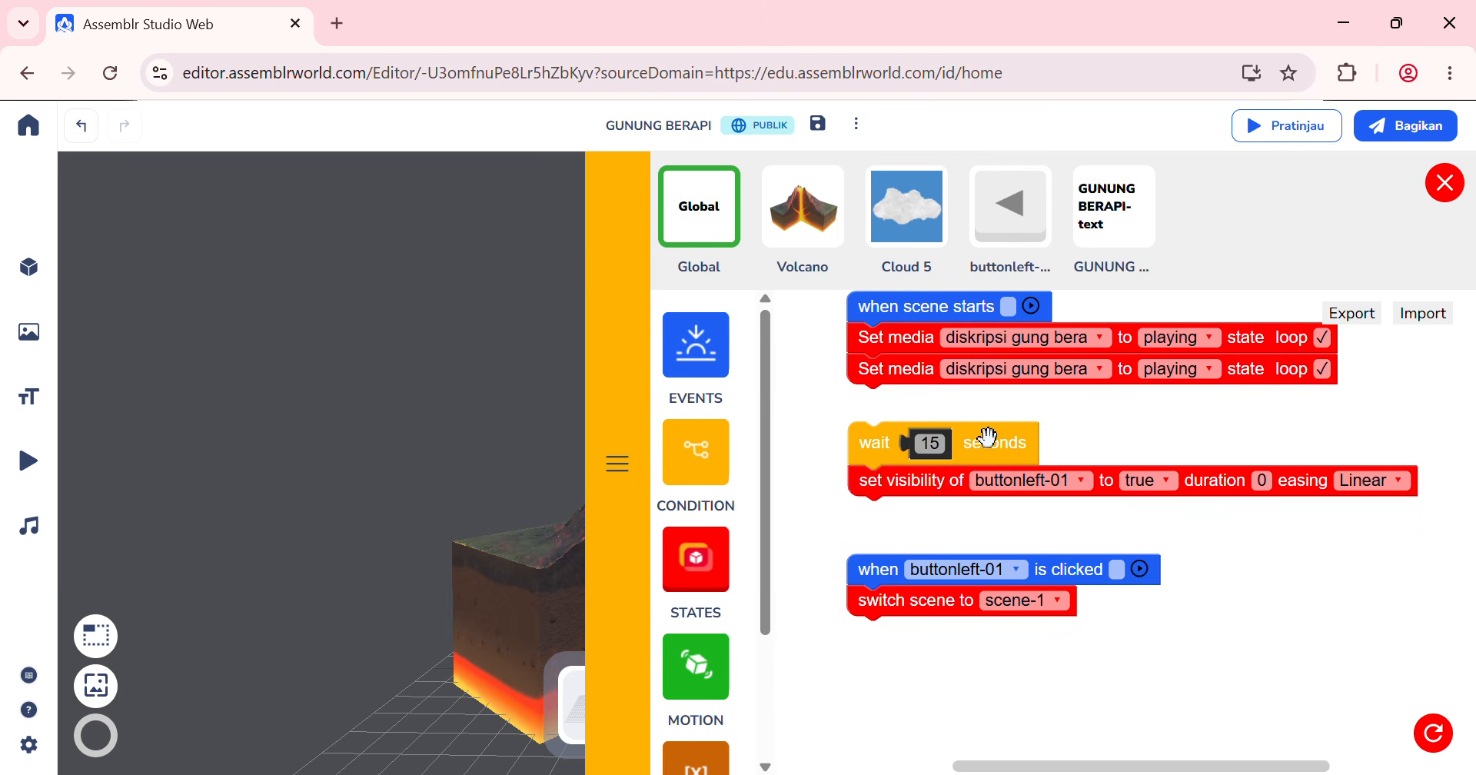
left_click(1322, 369)
left_click(898, 446)
left_click_drag(898, 445, 898, 410)
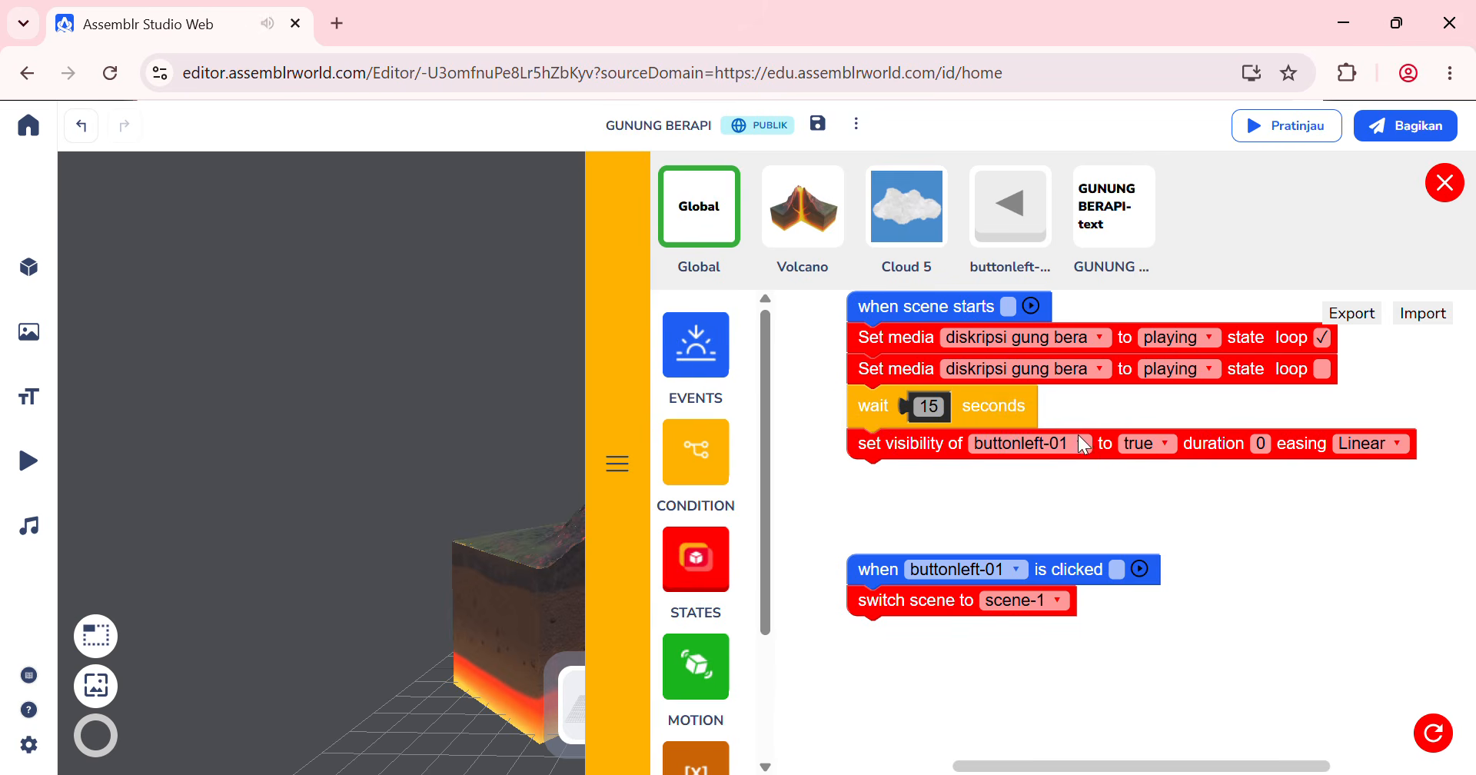
Step: Save the project, close the interactivity code, and dismiss the save notification
left_click(818, 124)
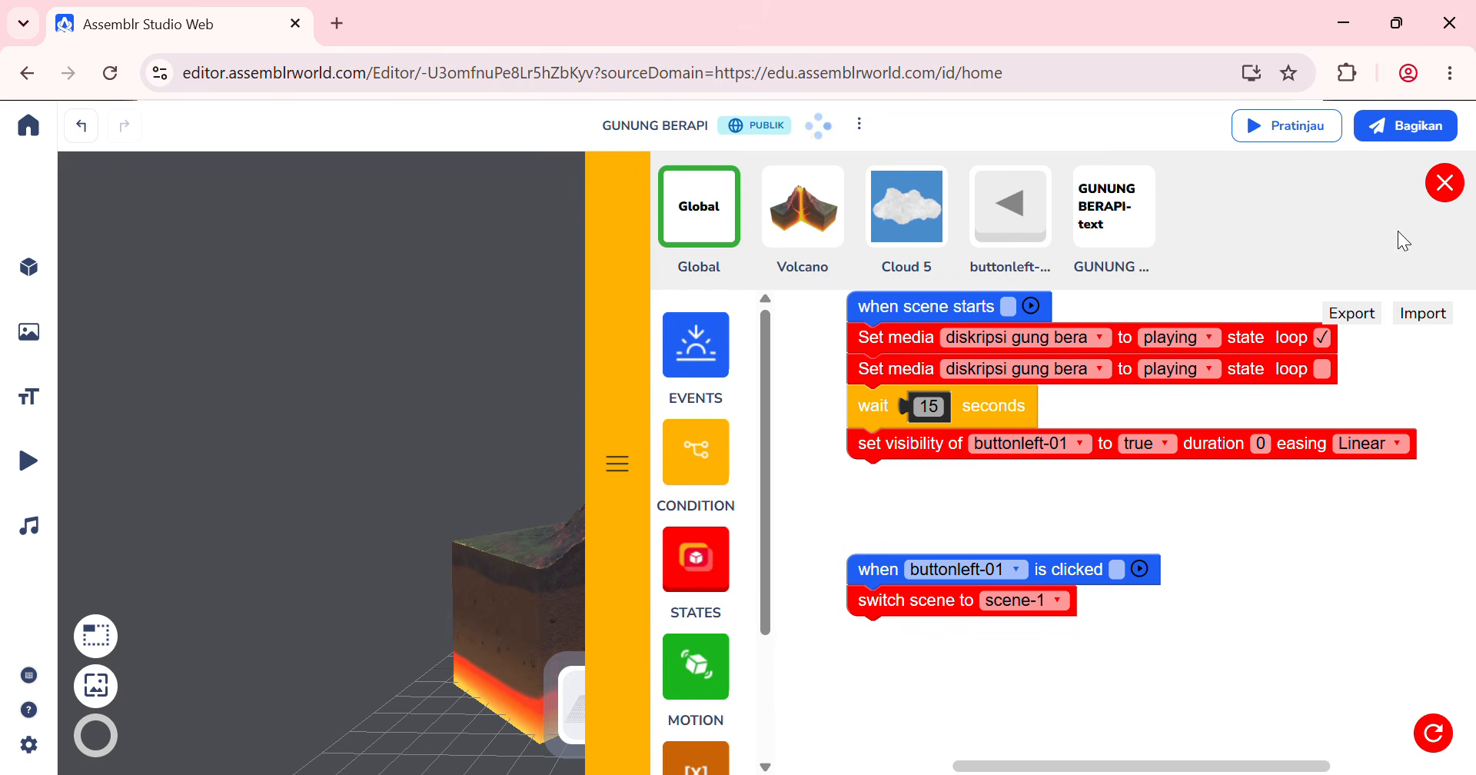
left_click(1448, 192)
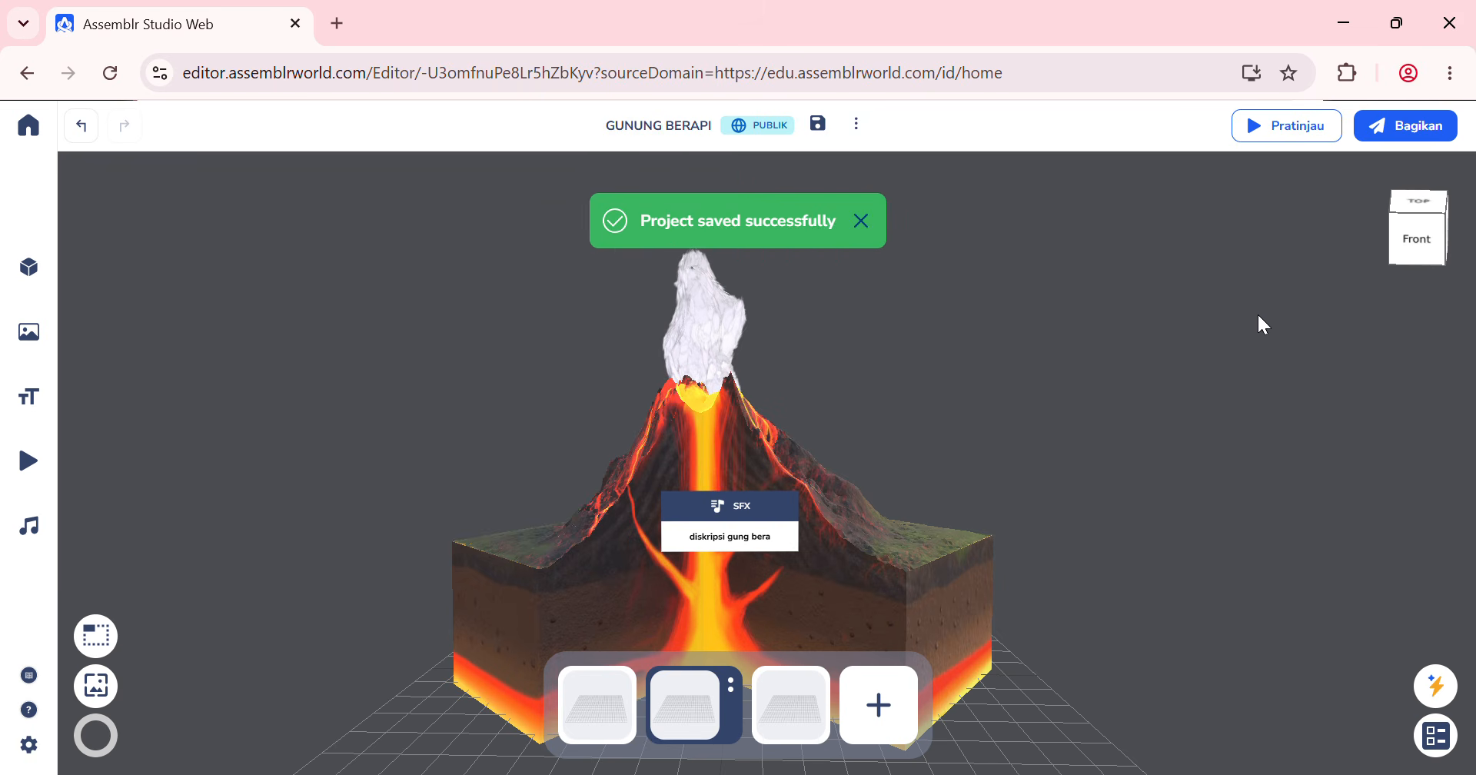
left_click(863, 222)
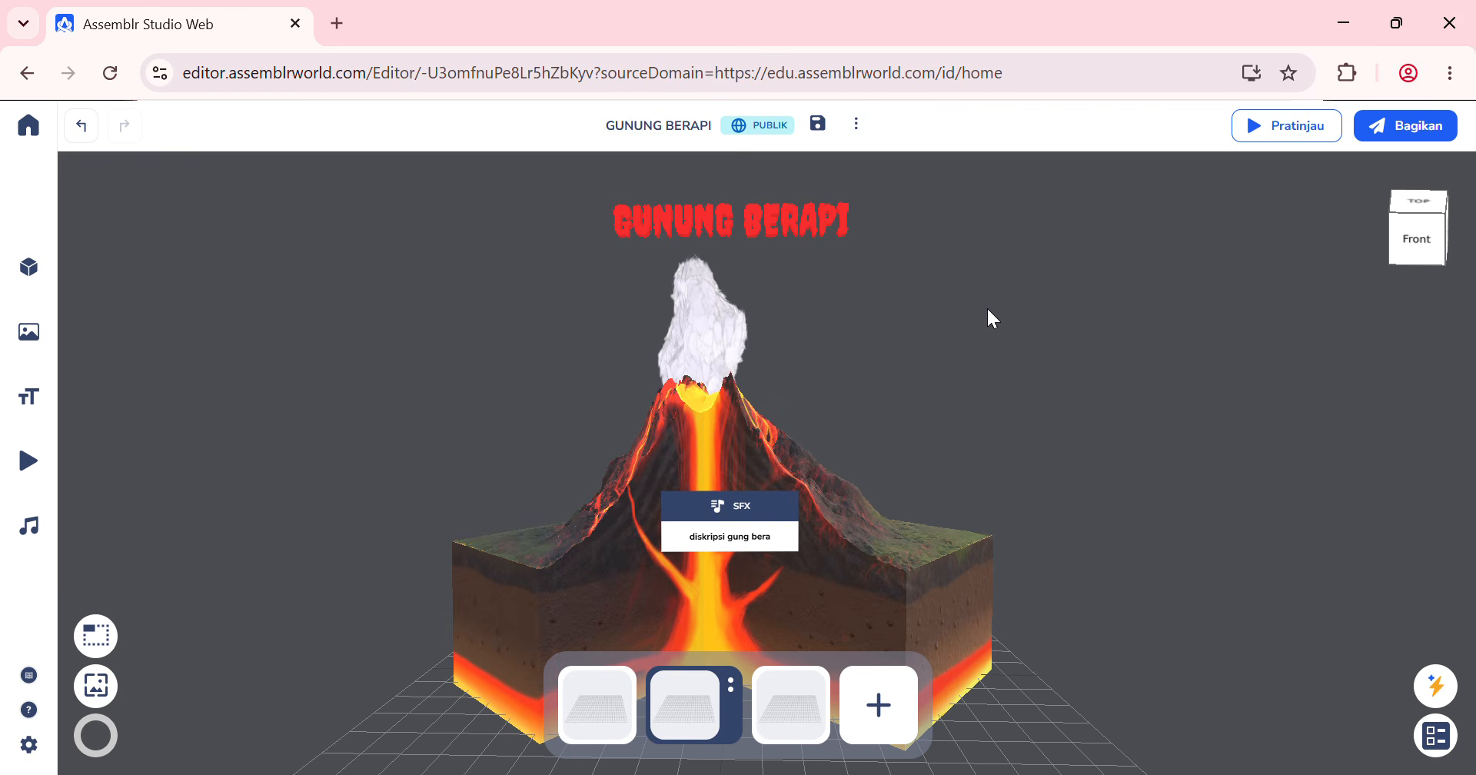
Step: Switch to scene-1 and close its scene settings without changes
left_click(613, 687)
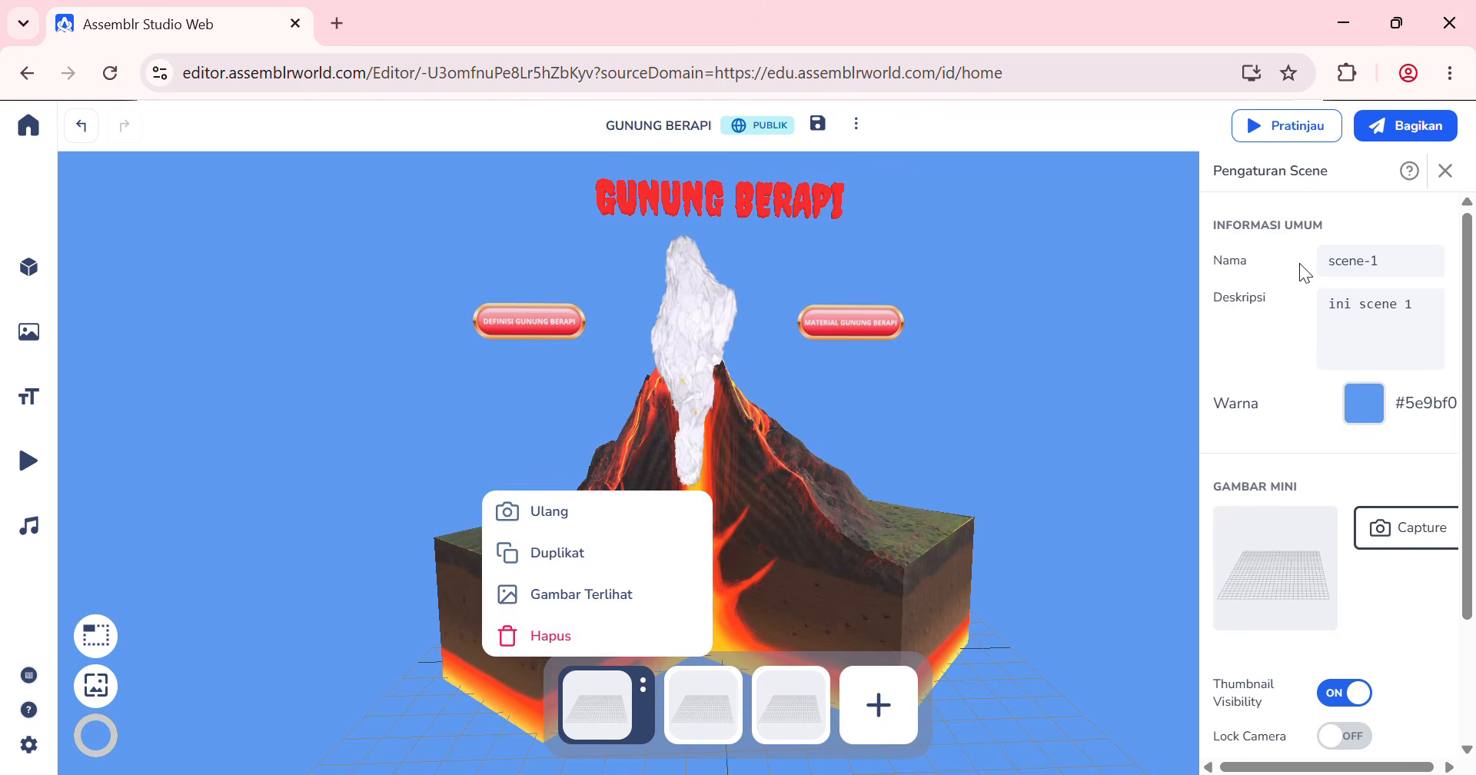
left_click(1294, 263)
left_click(1445, 171)
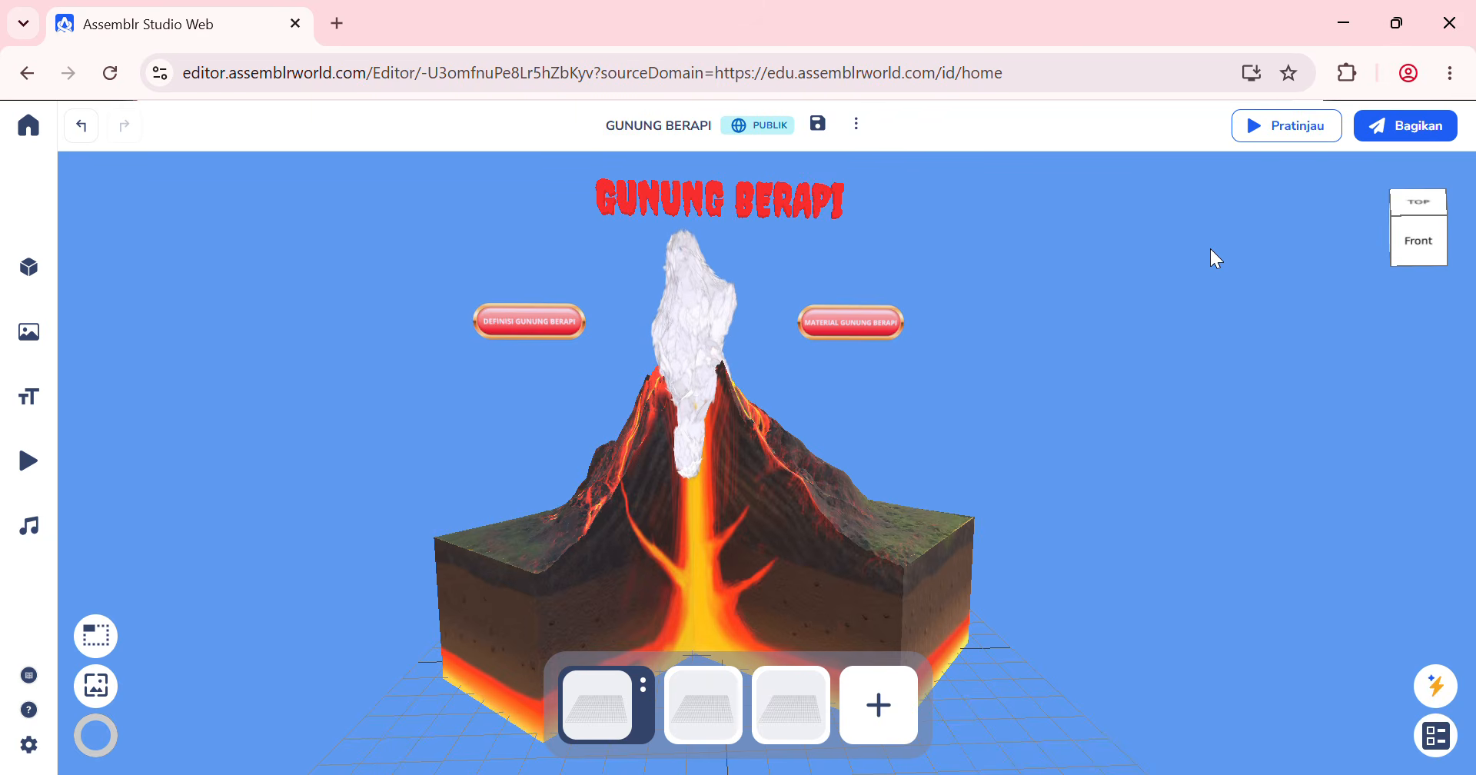